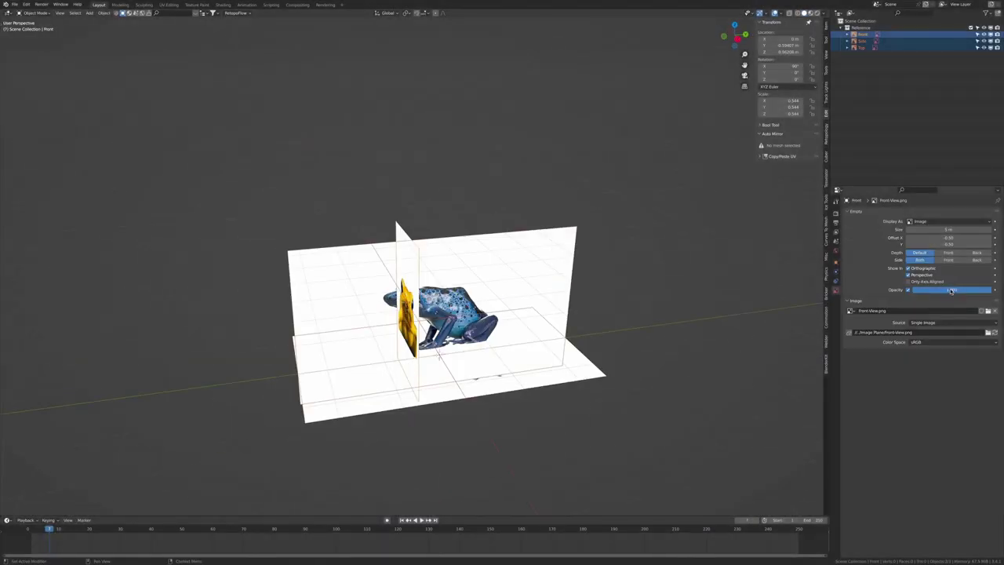
# Step: Fade the reference image by dragging its opacity down
pyautogui.moveTo(951, 291); pyautogui.dragTo(916, 291)
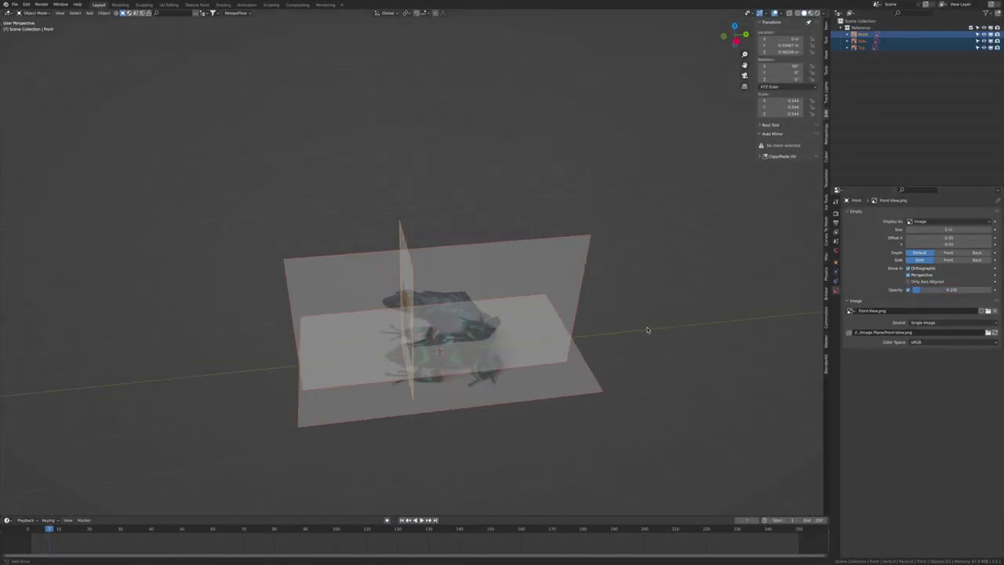
# Step: Add an Ico Sphere at the frog's centre in the Dart Frog collection, seen from above
pyautogui.moveTo(612, 329); pyautogui.dragTo(634, 346, button='middle')
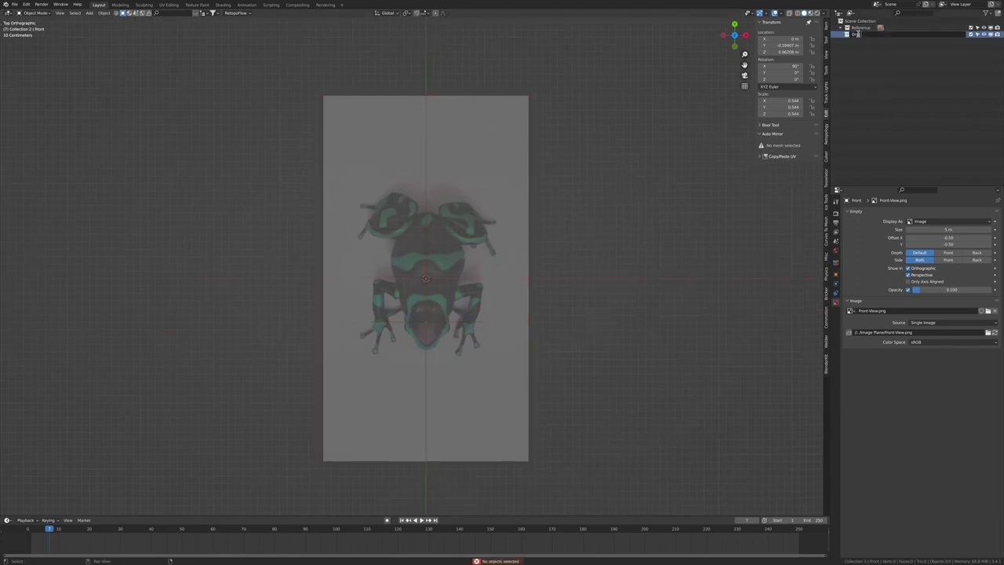
pyautogui.click(857, 34)
pyautogui.hotkey('shift', 'a')
pyautogui.click(498, 271)
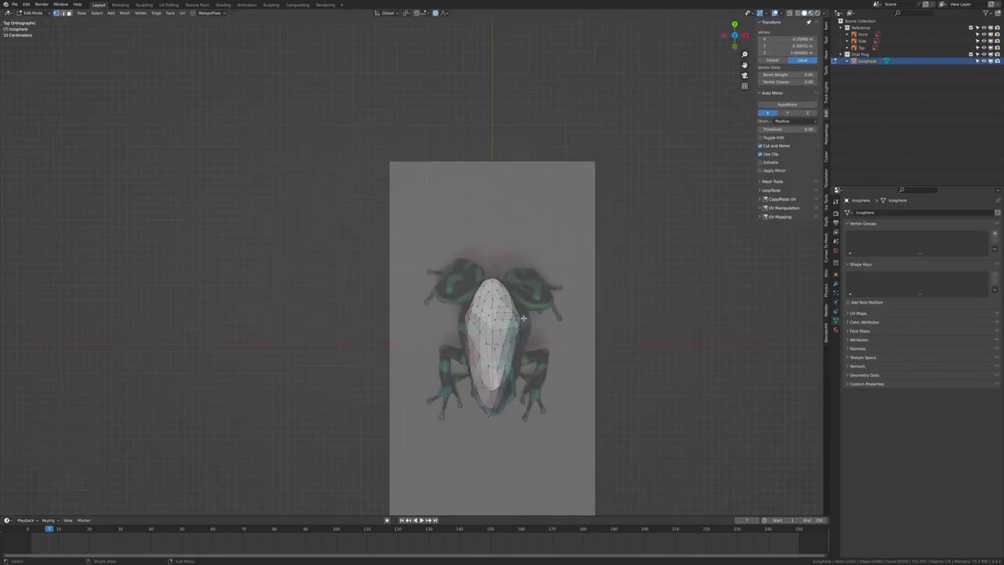
# Step: Widen the icosphere into the frog's body outline with proportional-falloff moves
pyautogui.press('a')
pyautogui.scroll(2, 427, 324)
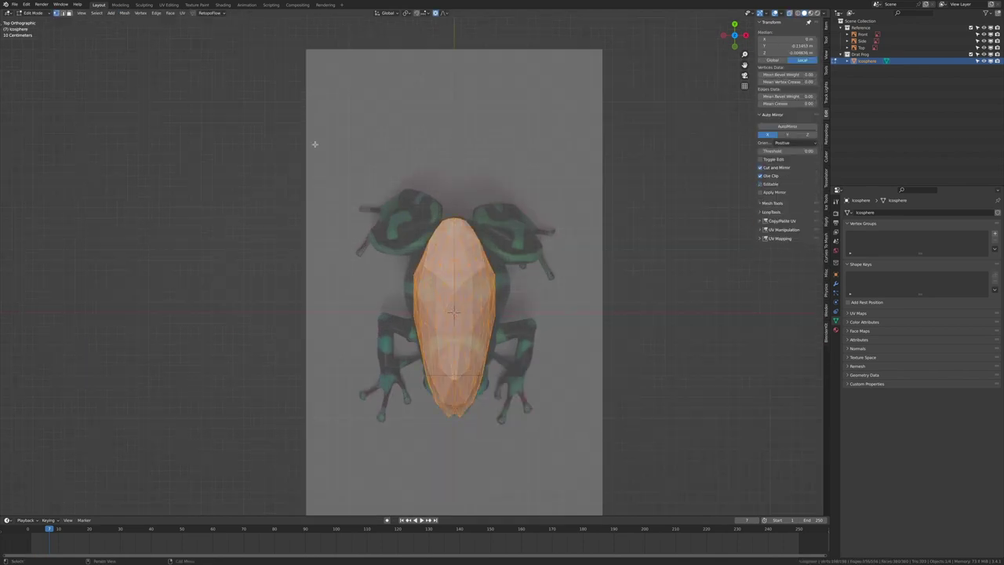
pyautogui.click(315, 143)
pyautogui.scroll(-2, 314, 144)
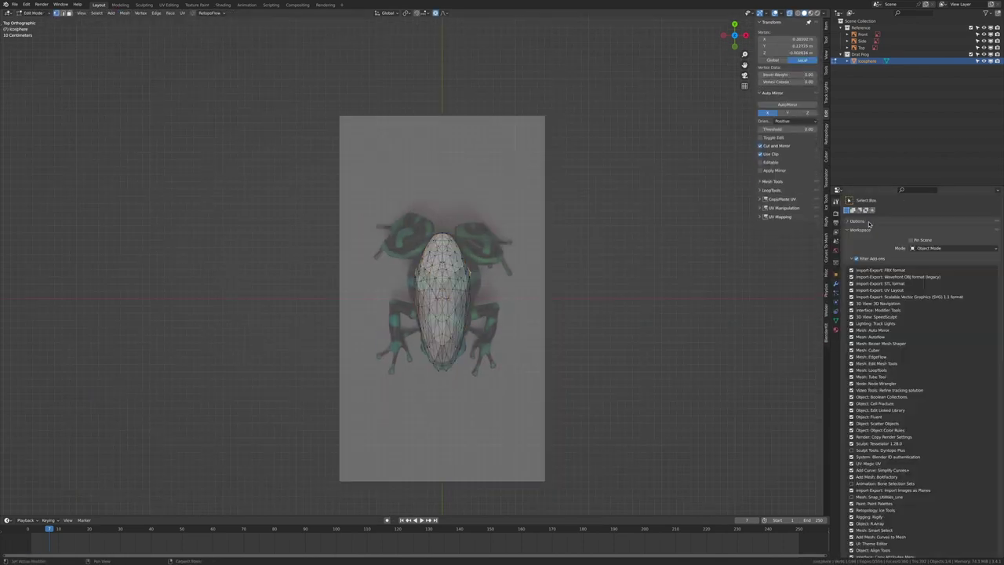
pyautogui.click(868, 223)
pyautogui.press('g')
pyautogui.click(476, 254)
pyautogui.scroll(5, 500, 343)
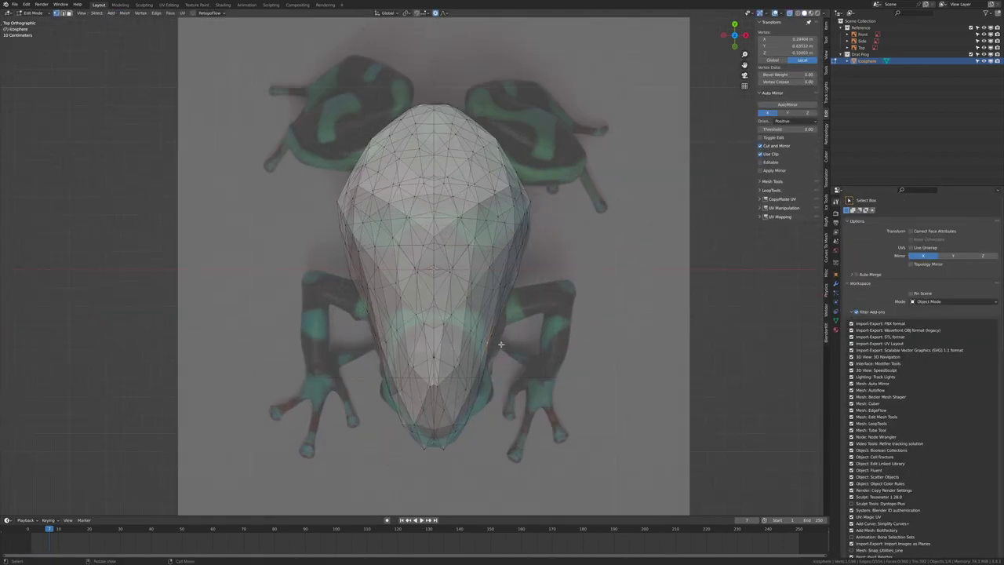
pyautogui.click(488, 402)
# Step: Reshape the body's side profile to the reference and leave Edit Mode
pyautogui.press('KP_3')
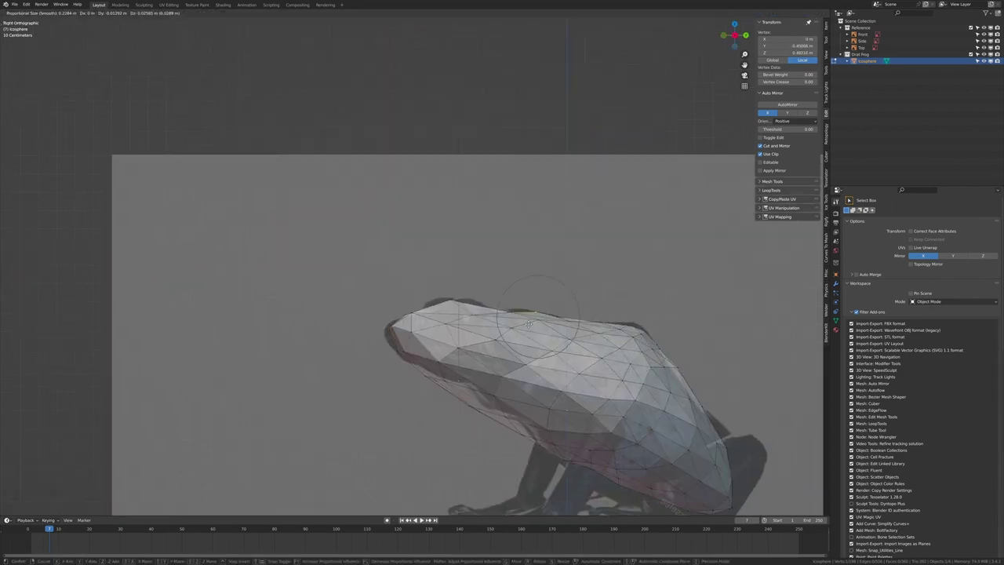
pyautogui.click(529, 323)
pyautogui.scroll(4, 404, 274)
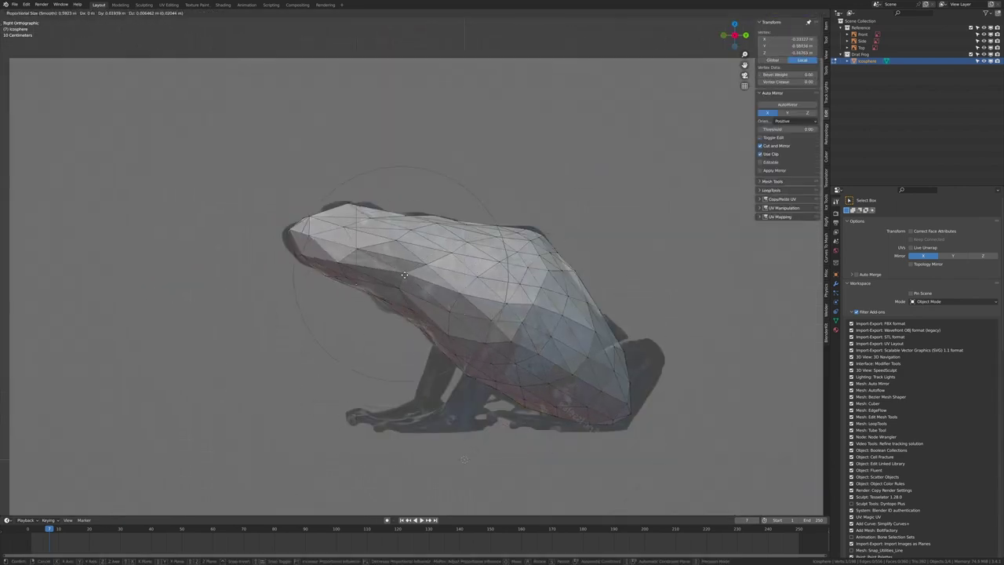
pyautogui.press('KP_7')
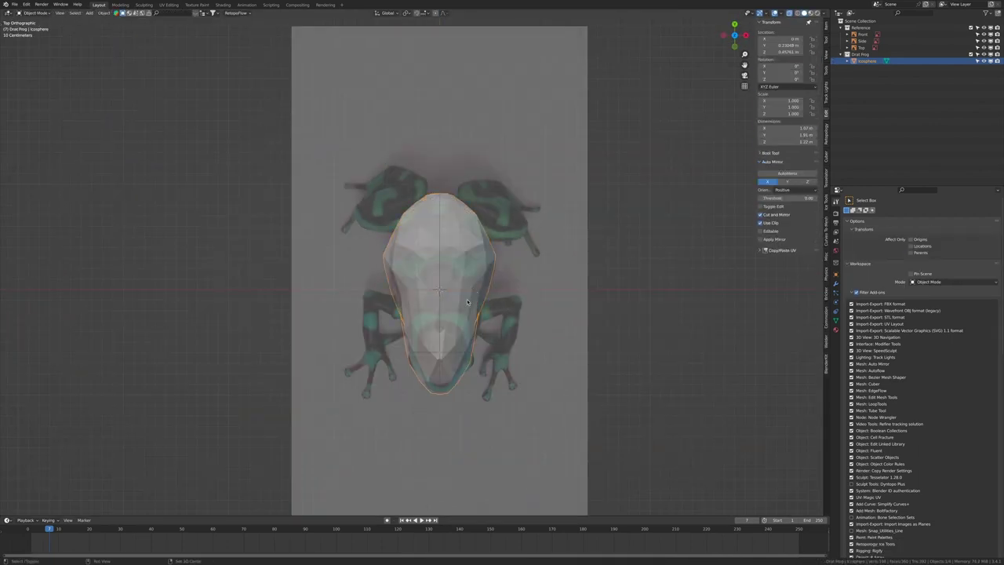
pyautogui.press('Tab')
# Step: Mirror the eye piece across the body's centre, then move and rotate the bulge into place
pyautogui.click(857, 226)
pyautogui.click(894, 313)
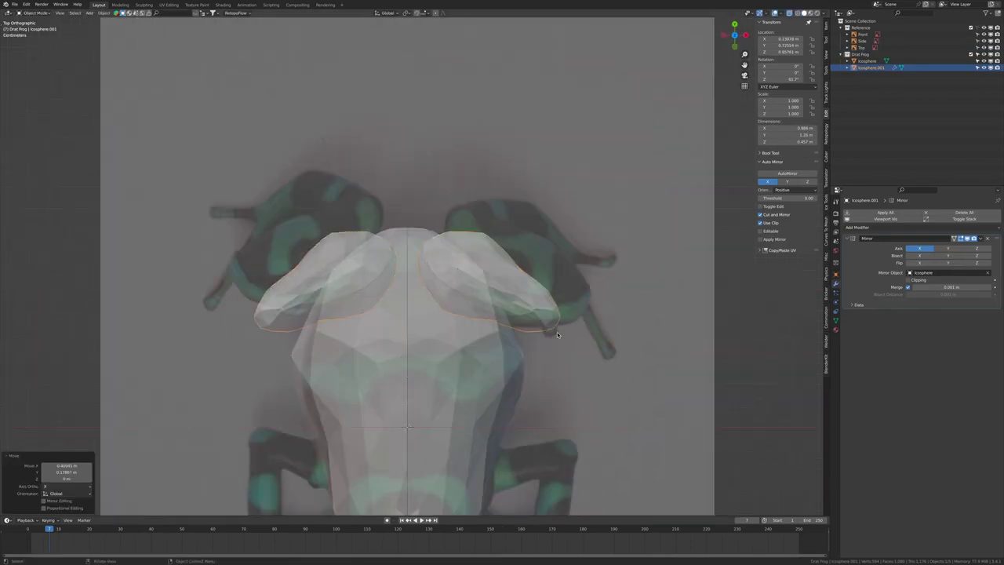
pyautogui.press('g')
pyautogui.click(569, 350)
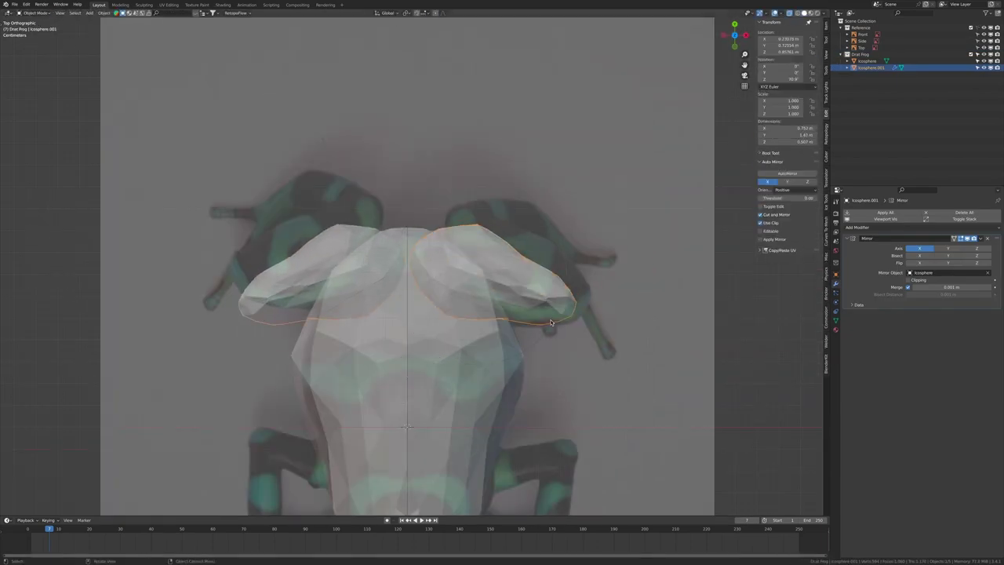
pyautogui.press('KP_3')
pyautogui.press('KP_1')
pyautogui.press('r')
pyautogui.press('KP_7')
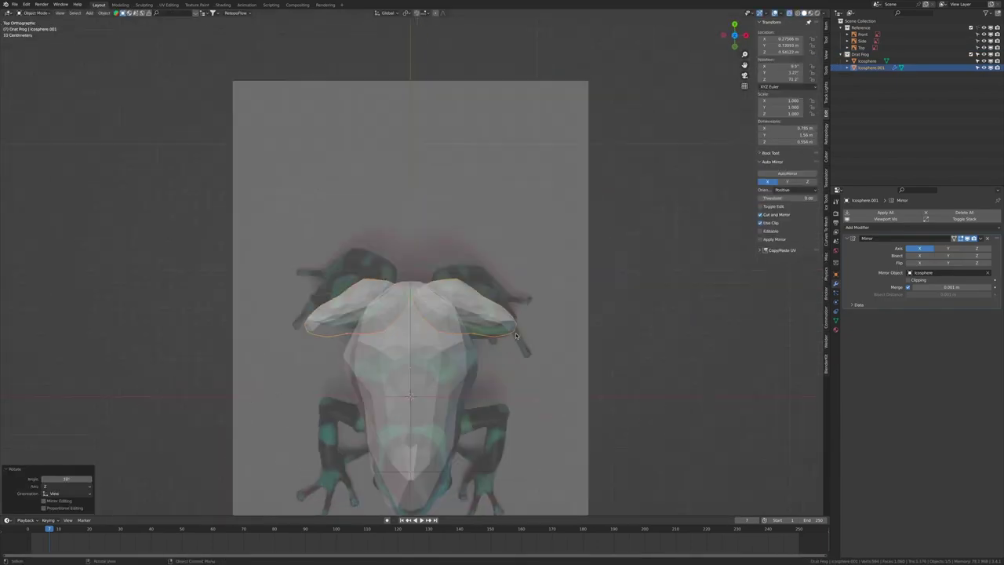
pyautogui.scroll(3, 466, 352)
pyautogui.scroll(-2, 430, 333)
pyautogui.hotkey('shift', 'a')
# Step: Add a NURBS path and give it a round bevel depth so it becomes a tube
pyautogui.click(447, 169)
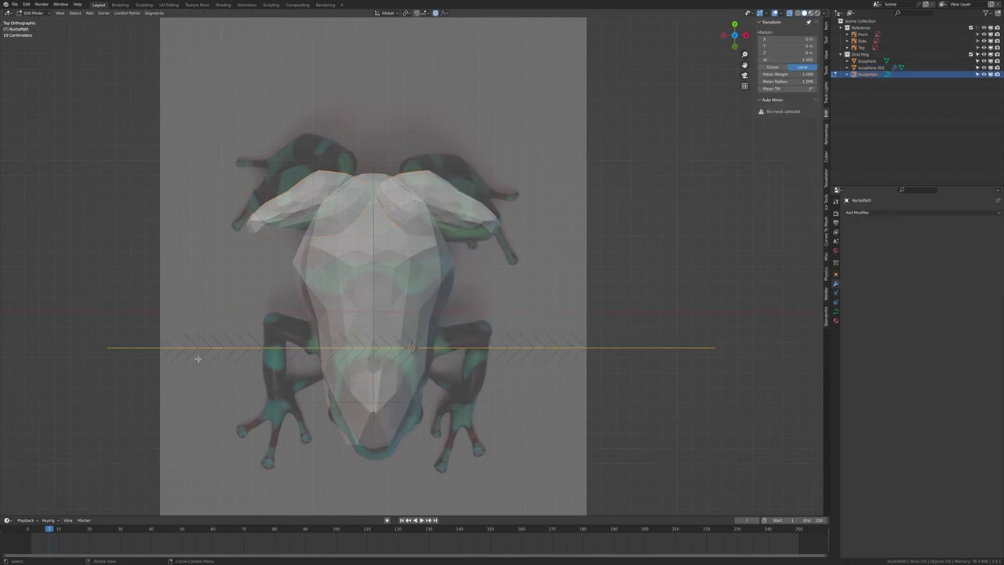
pyautogui.press('Tab')
pyautogui.click(836, 311)
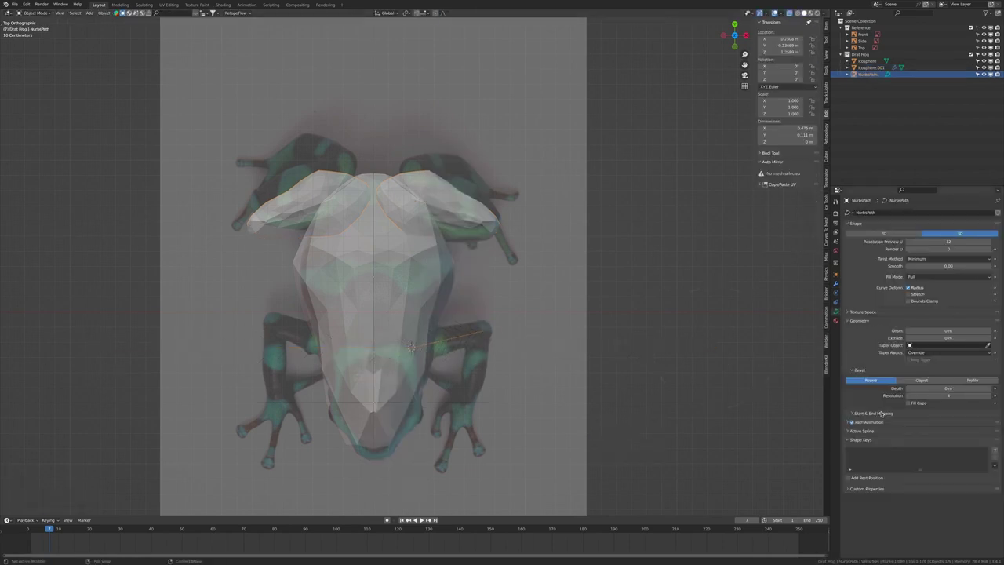
pyautogui.moveTo(941, 388); pyautogui.dragTo(965, 388)
pyautogui.click(835, 292)
# Step: Lengthen the leg tube by moving a curve point along Y
pyautogui.press('Tab')
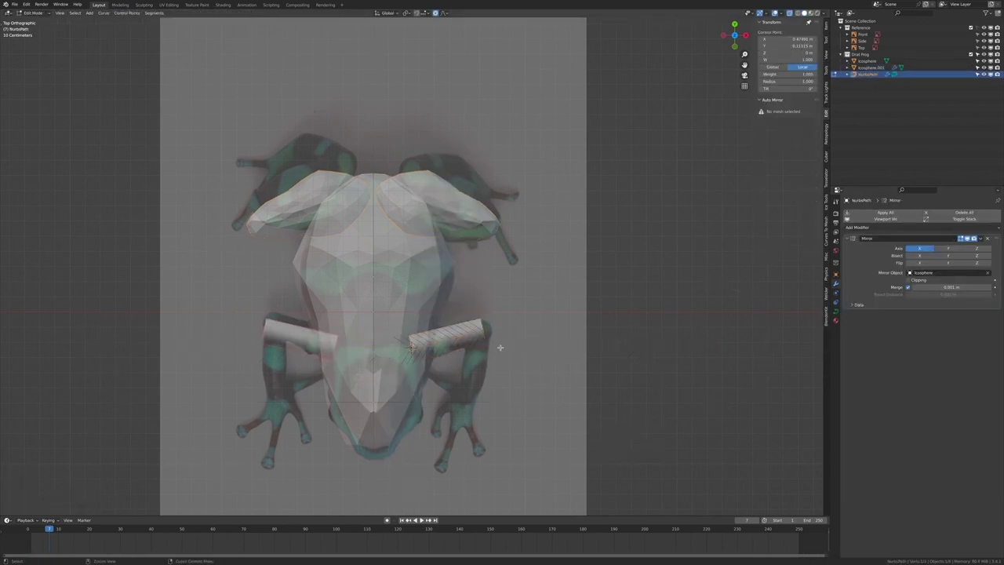
pyautogui.scroll(5, 470, 440)
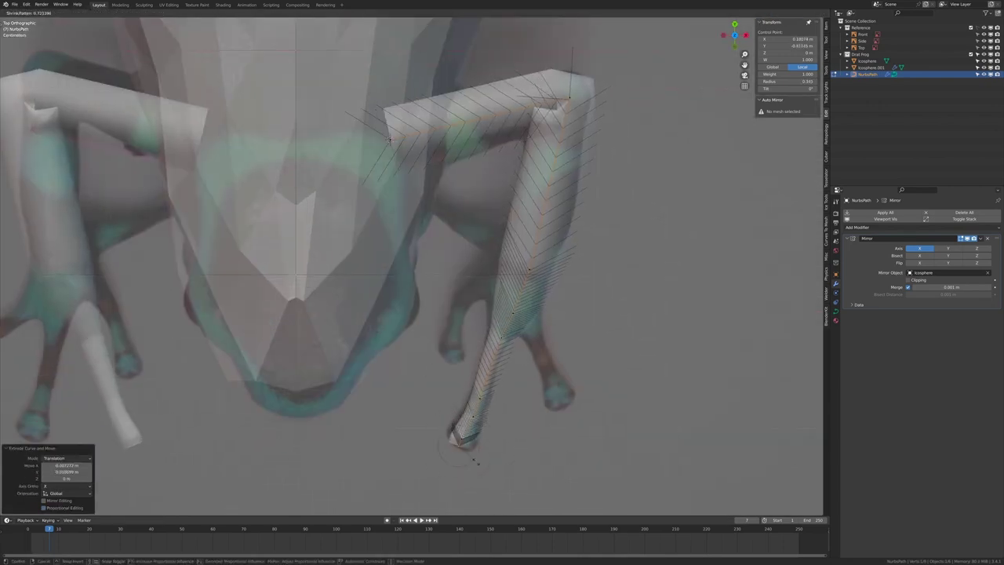
pyautogui.press('KP_3')
pyautogui.scroll(-10, 475, 463)
pyautogui.press('KP_1')
pyautogui.scroll(4, 418, 313)
pyautogui.moveTo(418, 313); pyautogui.dragTo(320, 365, button='middle')
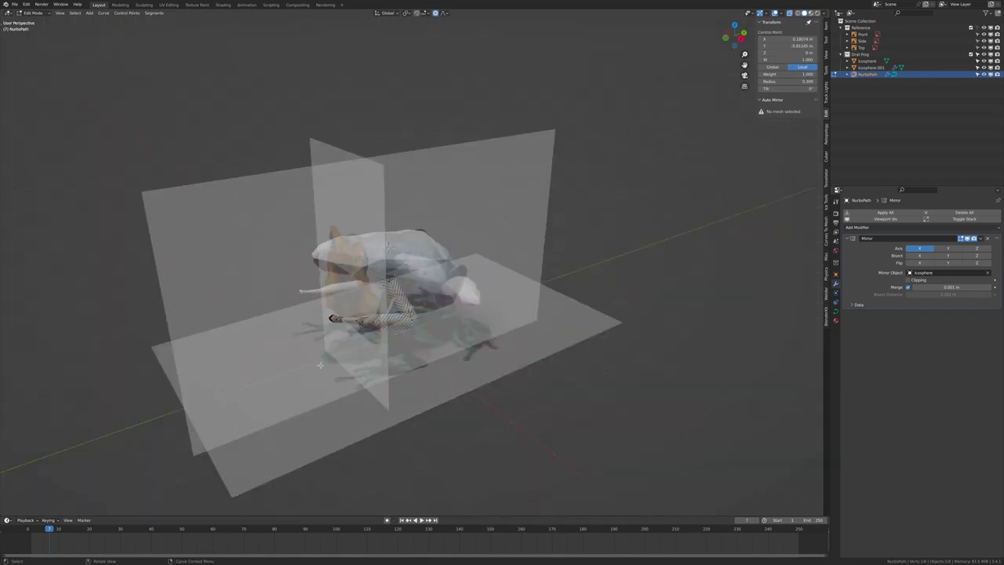
pyautogui.press('KP_7')
pyautogui.press('KP_3')
pyautogui.press('g')
pyautogui.press('y')
pyautogui.click(350, 320)
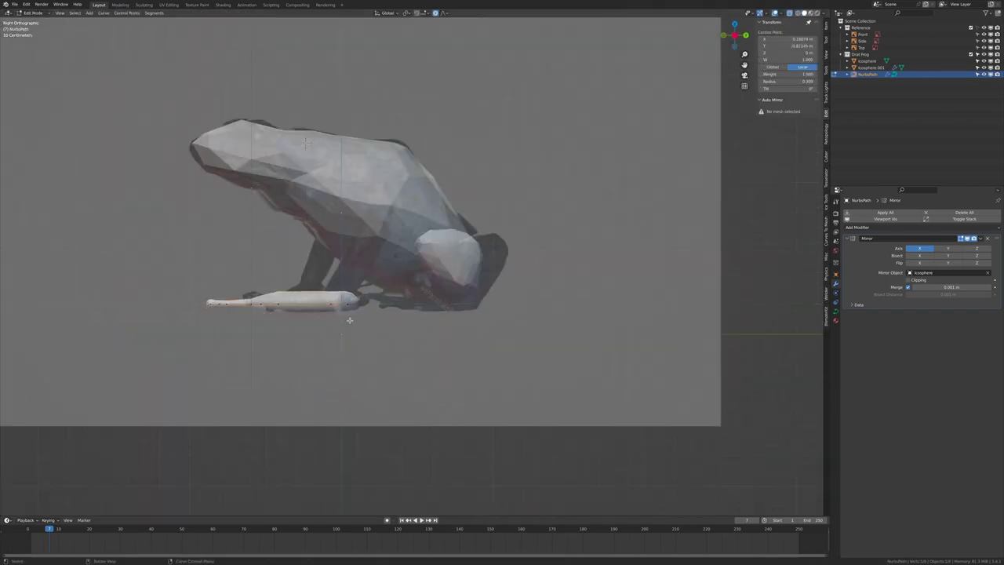
# Step: Move the curve points along the hind leg from the top view and save
pyautogui.press('KP_1')
pyautogui.press('g')
pyautogui.click(280, 233)
pyautogui.press('KP_7')
pyautogui.scroll(2, 396, 316)
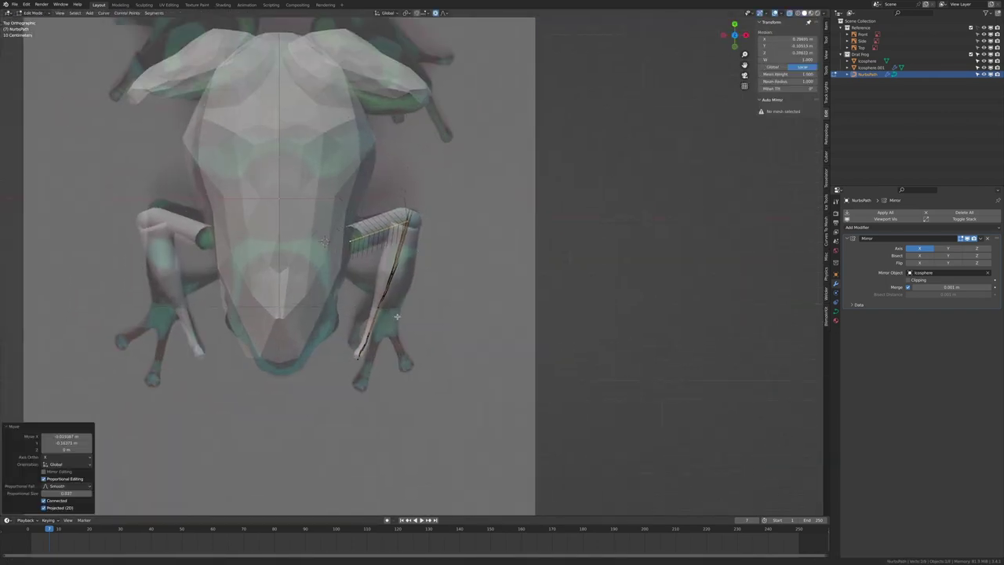
pyautogui.moveTo(397, 316); pyautogui.dragTo(365, 329, button='middle')
pyautogui.press('KP_7')
pyautogui.hotkey('alt', 'a')
pyautogui.hotkey('ctrl', 's')
# Step: Rotate and shift the leg curve segment, save, and adjust the tube radius
pyautogui.press('r')
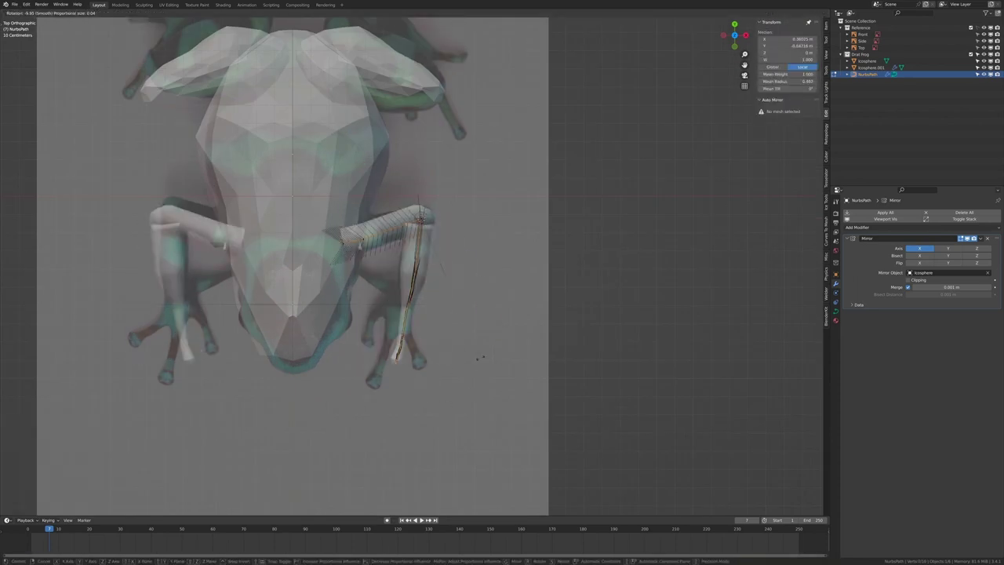
pyautogui.press('KP_3')
pyautogui.press('g')
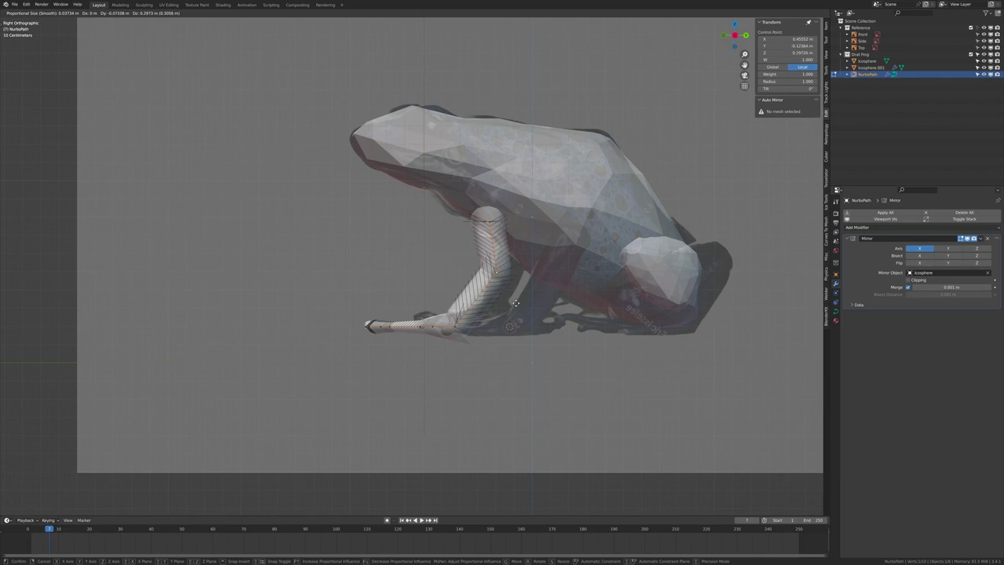
pyautogui.click(506, 221)
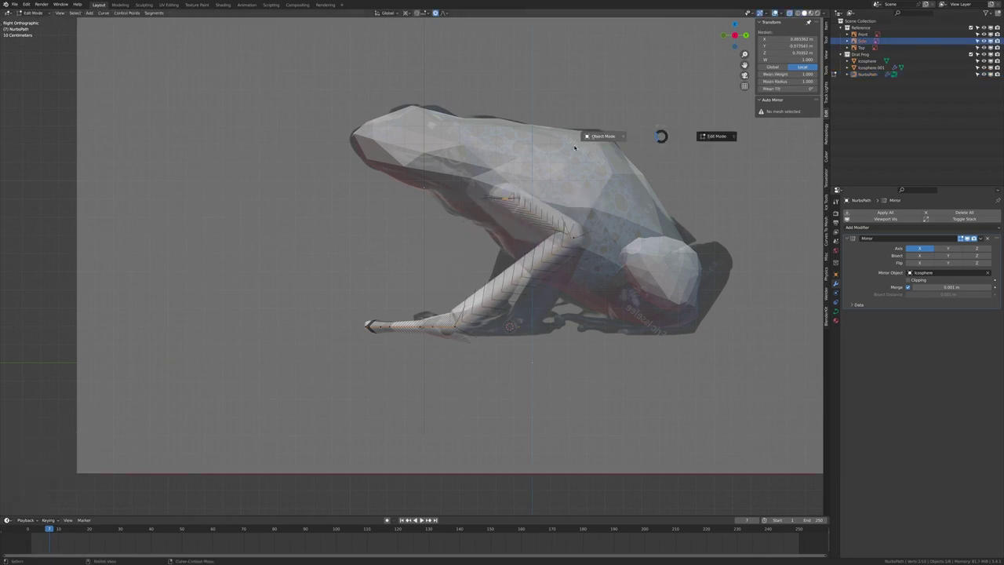
pyautogui.hotkey('ctrl', 's')
pyautogui.hotkey('alt', 's')
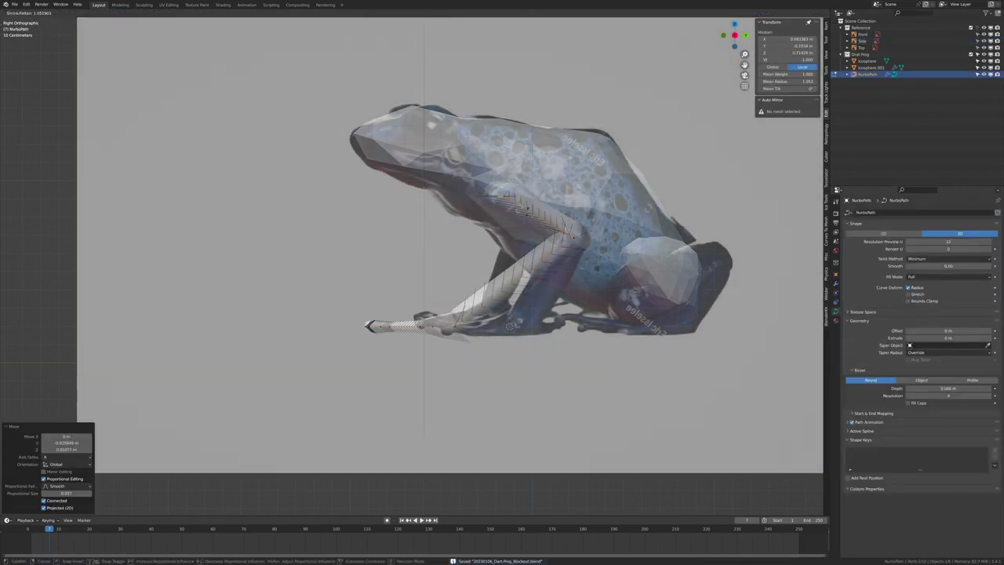
pyautogui.click(511, 325)
# Step: Lower the leg curve points with proportional falloff, checking from an angle
pyautogui.moveTo(510, 325); pyautogui.dragTo(553, 308, button='middle')
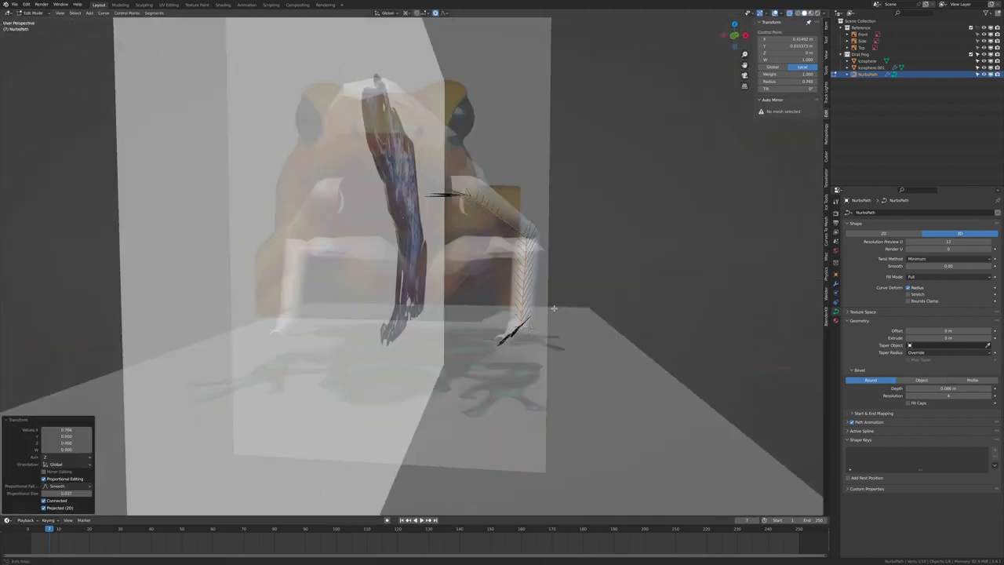
pyautogui.press('KP_7')
pyautogui.press('g')
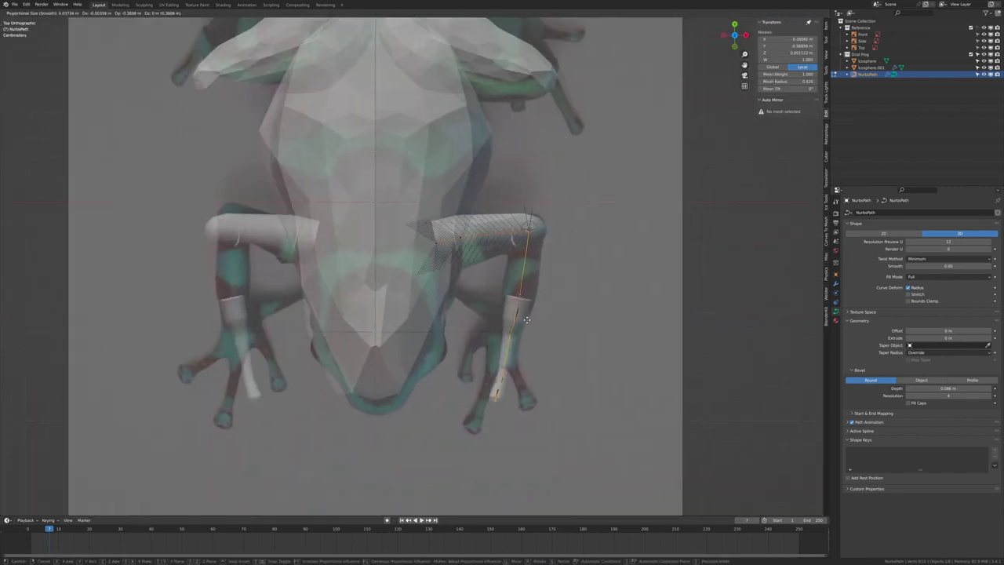
pyautogui.click(466, 249)
pyautogui.moveTo(488, 279); pyautogui.dragTo(549, 383, button='middle')
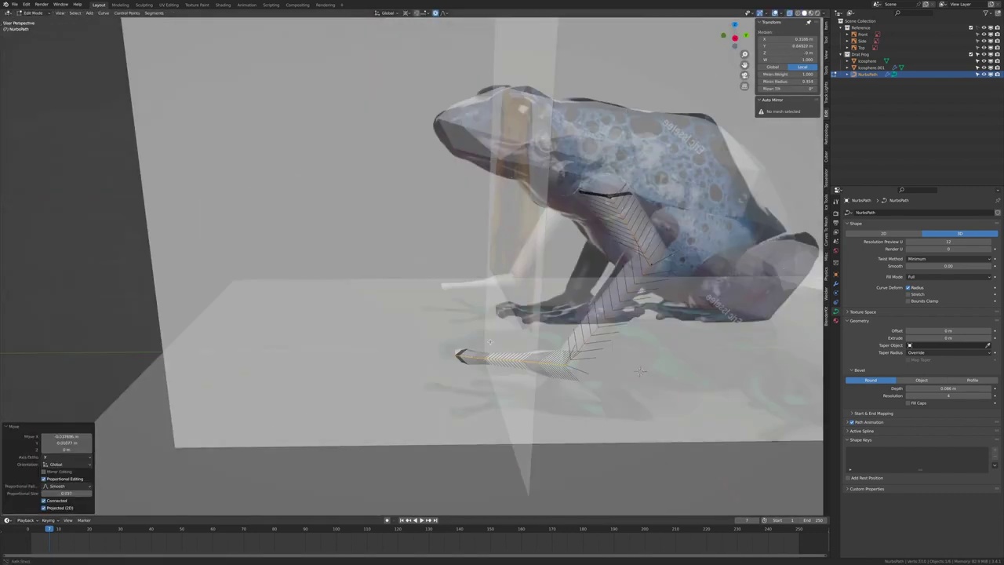
pyautogui.press('KP_7')
# Step: Extrude the curve out to the foot and toe, tapering the radius near the tip
pyautogui.keyDown('ctrl'); pyautogui.rightClick(492, 457); pyautogui.keyUp('ctrl')
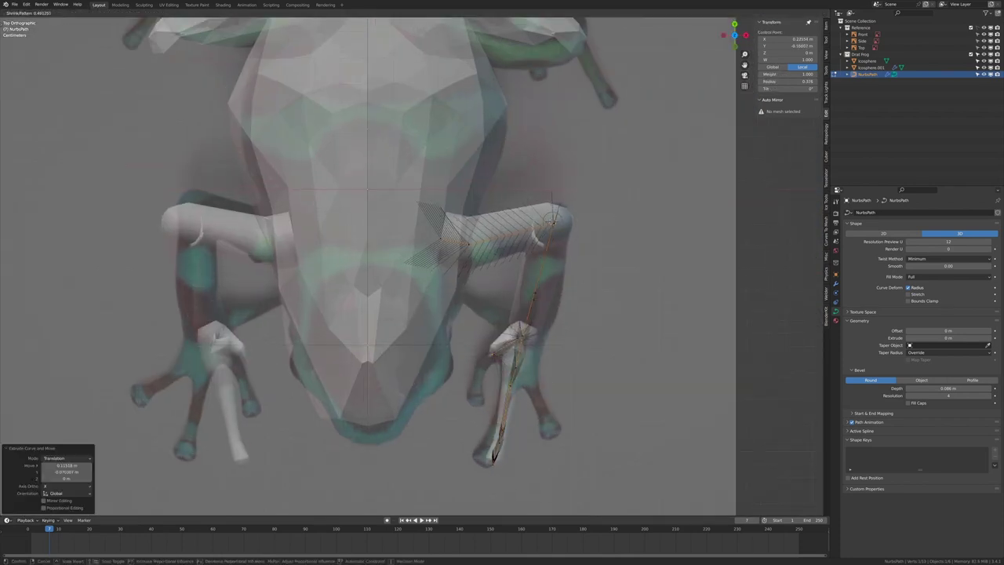
pyautogui.click(469, 393)
pyautogui.hotkey('alt', 's')
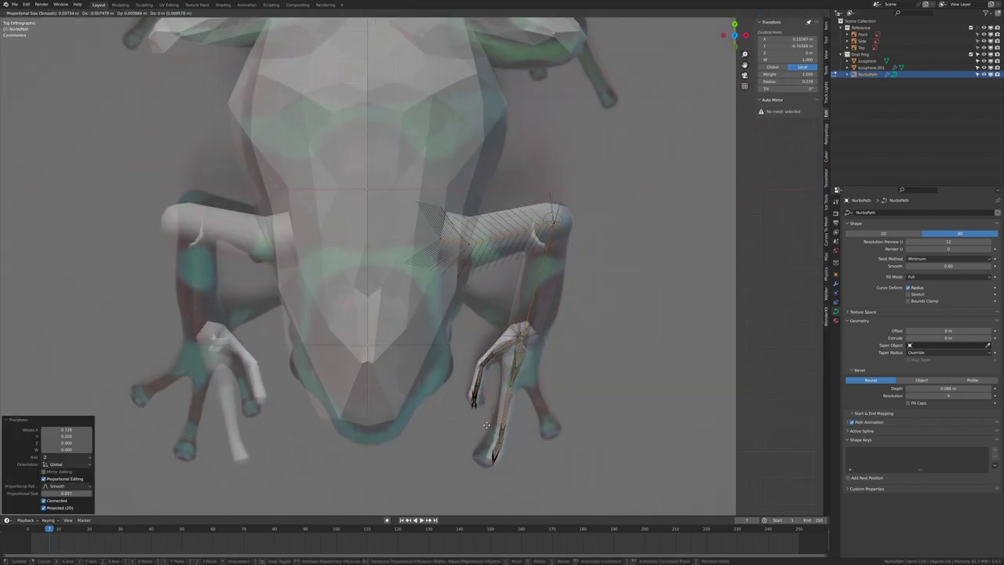
pyautogui.click(559, 388)
pyautogui.keyDown('ctrl'); pyautogui.rightClick(554, 434); pyautogui.keyUp('ctrl')
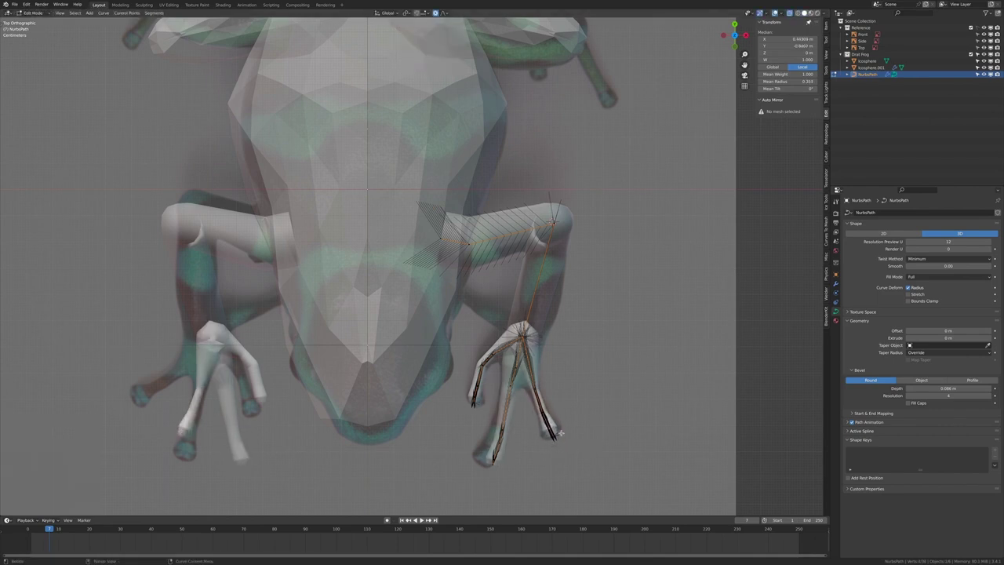
# Step: Inspect the finished leg, tweak its points, and view the thick legs in Object Mode
pyautogui.press('Tab')
pyautogui.scroll(-5, 559, 432)
pyautogui.moveTo(559, 432); pyautogui.dragTo(445, 311, button='middle')
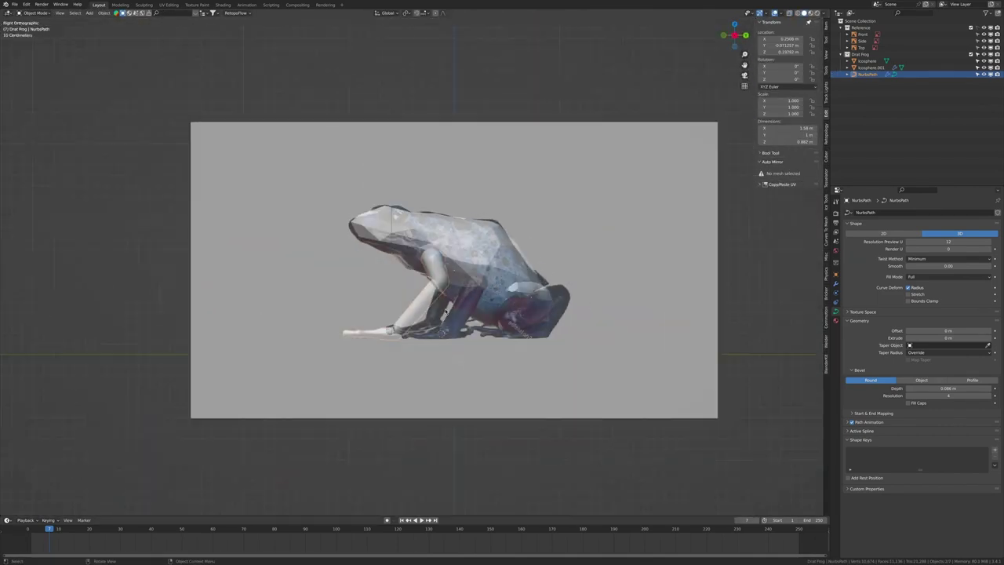
pyautogui.press('Tab')
pyautogui.press('KP_7')
pyautogui.press('g')
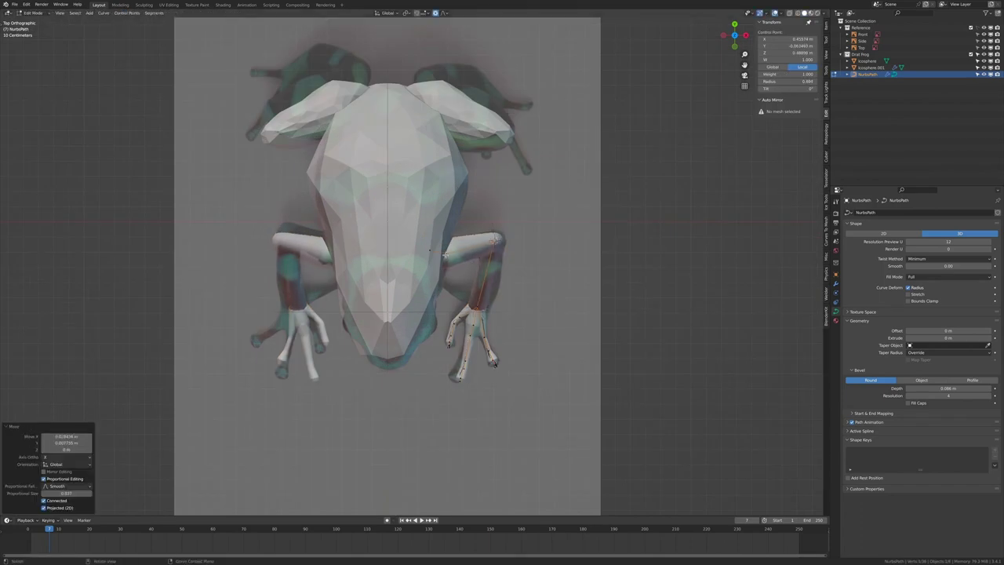
pyautogui.keyDown('shift'); pyautogui.moveTo(445, 255); pyautogui.dragTo(483, 455, button='middle'); pyautogui.keyUp('shift')
pyautogui.press('Tab')
pyautogui.press('Tab')
# Step: Reposition the copied front-leg curve under the arms, undo a misstep, and save
pyautogui.press('KP_3')
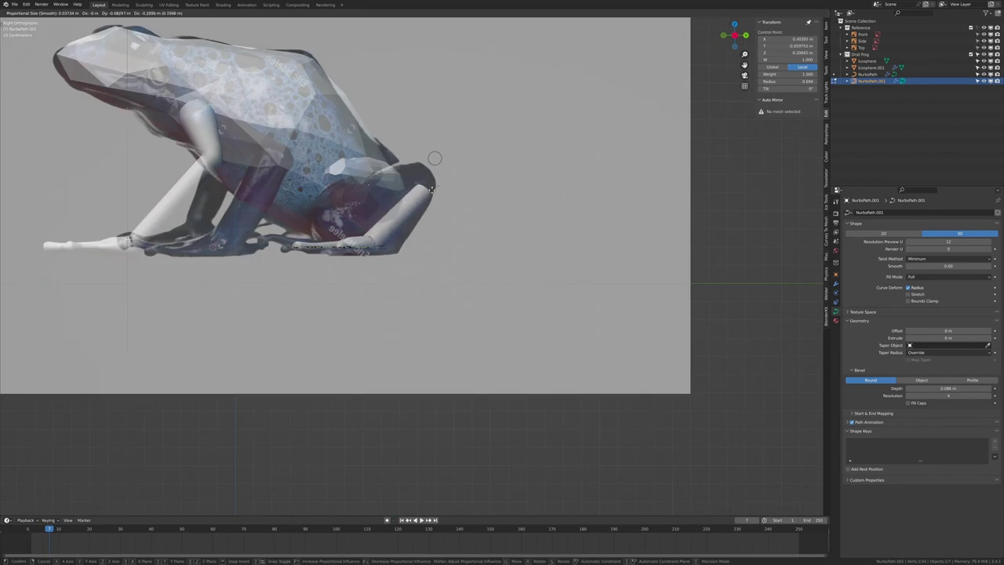
pyautogui.click(431, 189)
pyautogui.press('KP_7')
pyautogui.press('Tab')
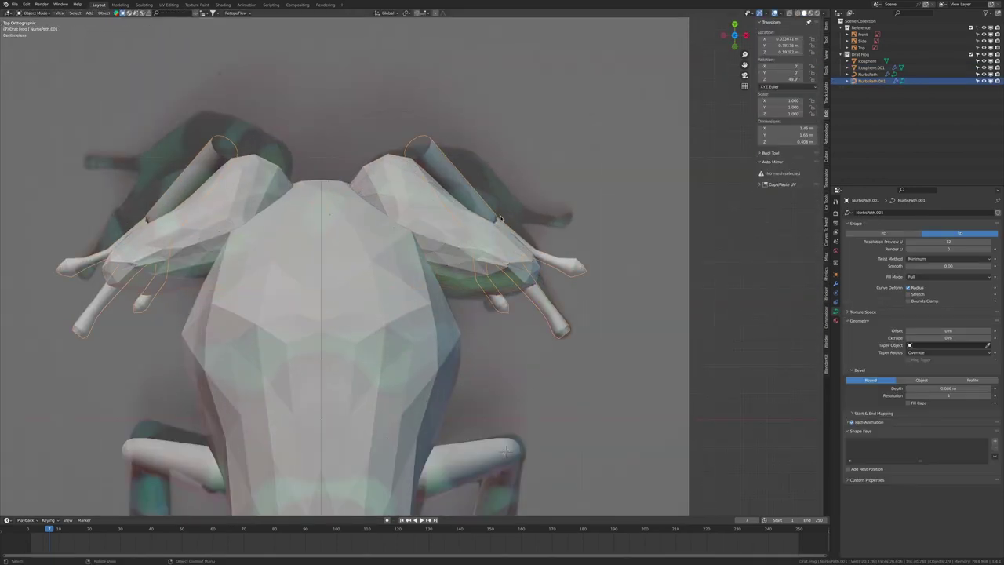
pyautogui.click(517, 244)
pyautogui.press('Tab')
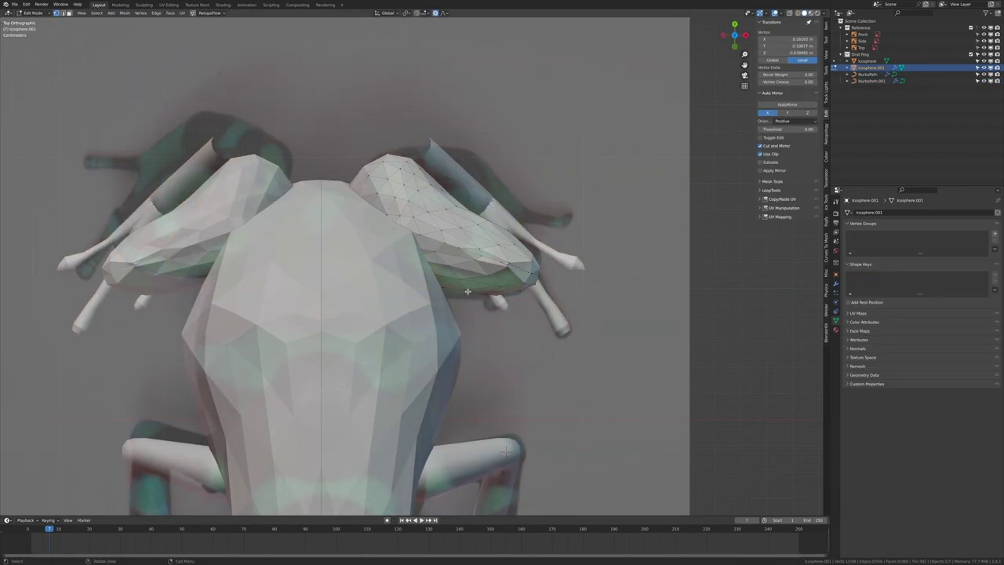
pyautogui.hotkey('ctrl', 'z')
pyautogui.moveTo(464, 186)
pyautogui.mouseDown(button='middle')
pyautogui.moveTo(407, 220)
pyautogui.moveTo(392, 213)
pyautogui.moveTo(523, 264)
pyautogui.moveTo(387, 282)
pyautogui.mouseUp(button='middle')
pyautogui.scroll(5, 392, 213)
pyautogui.hotkey('ctrl', 's')
# Step: Extrude a new point on the front-leg curve and place another control point
pyautogui.keyDown('ctrl'); pyautogui.rightClick(396, 282); pyautogui.keyUp('ctrl')
pyautogui.press('KP_7')
pyautogui.hotkey('ctrl', 'z')
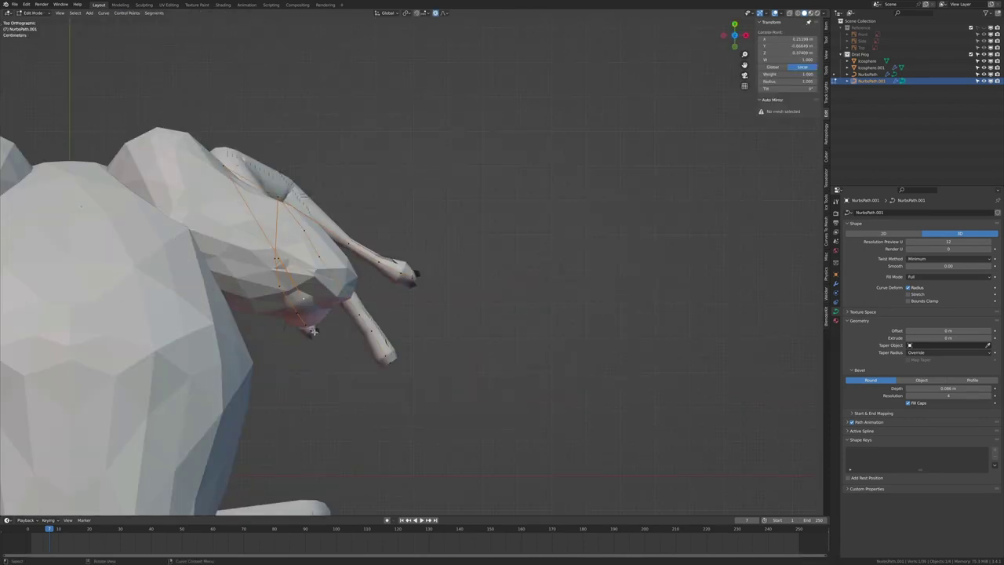
pyautogui.press('g')
pyautogui.click(283, 259)
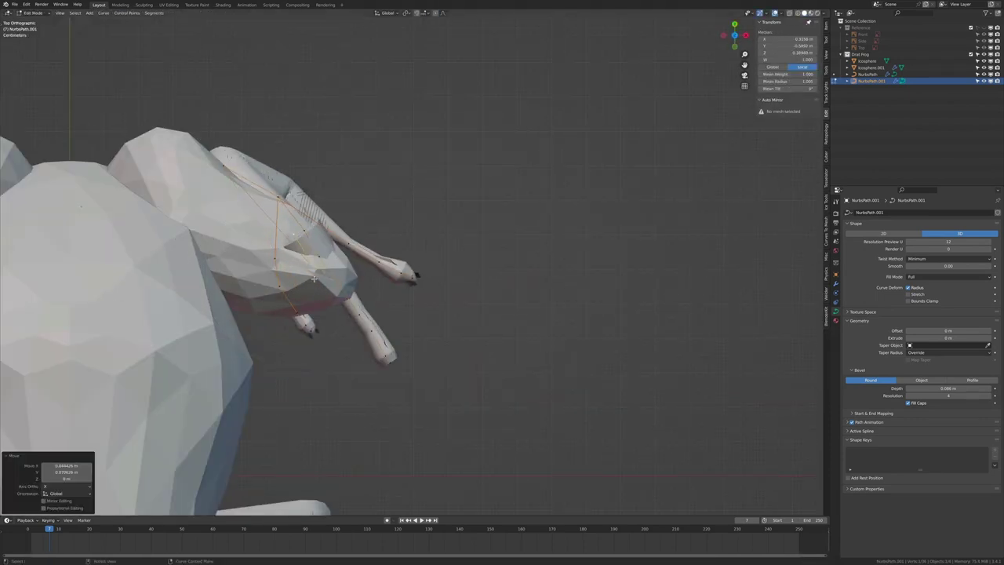
pyautogui.moveTo(283, 259)
pyautogui.mouseDown(button='middle')
pyautogui.moveTo(392, 282)
pyautogui.moveTo(470, 259)
pyautogui.mouseUp(button='middle')
# Step: Nudge a leg curve point into place from the side view
pyautogui.press('KP_3')
pyautogui.click(384, 286)
pyautogui.press('g')
pyautogui.click(398, 292)
# Step: Leave curve editing and add a new Ico Sphere for the eyes
pyautogui.press('Tab')
pyautogui.press('KP_7')
pyautogui.hotkey('shift', 'a')
pyautogui.click(463, 367)
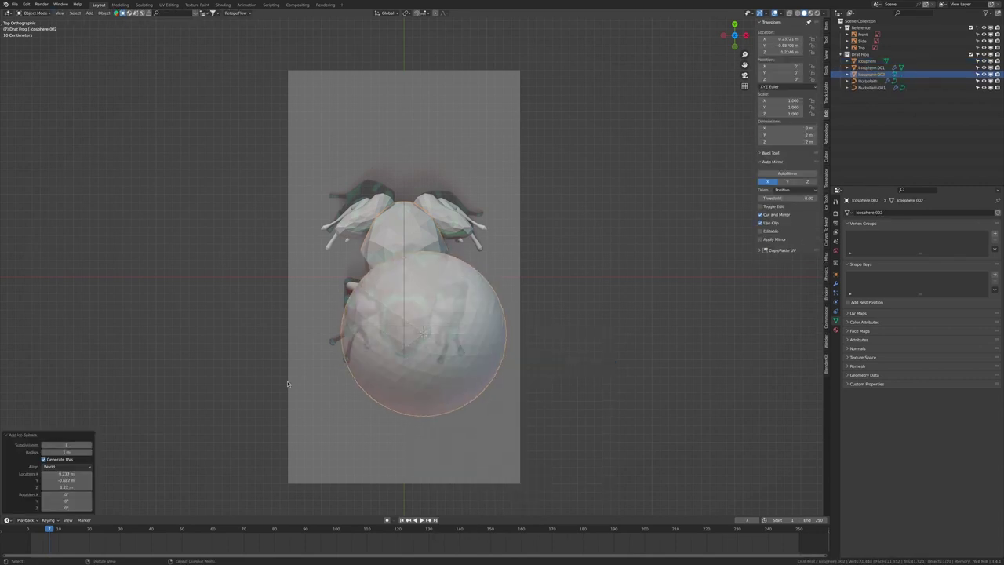
# Step: Place the eye sphere on the frog's head and save the file
pyautogui.scroll(5, 508, 344)
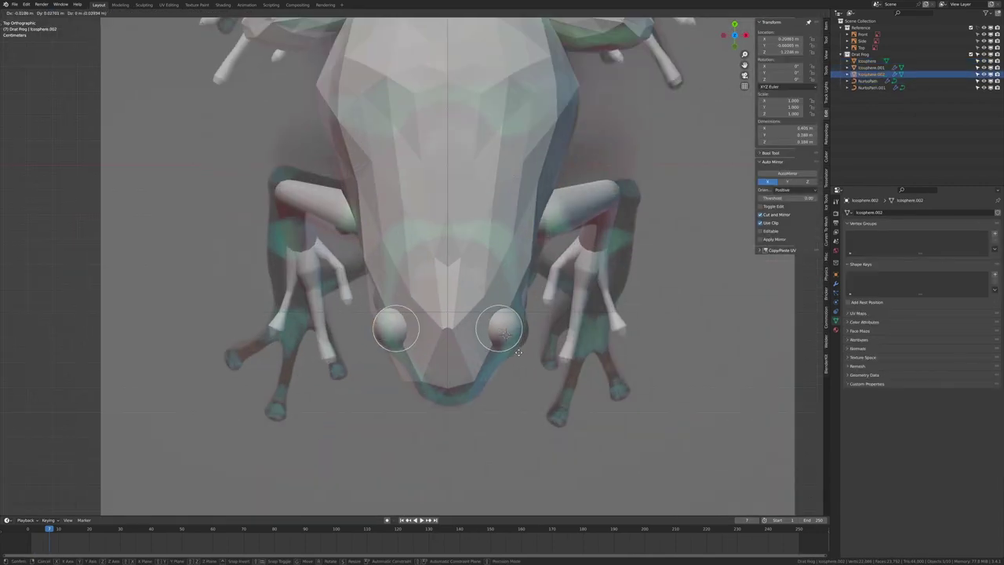
pyautogui.click(518, 352)
pyautogui.press('KP_3')
pyautogui.hotkey('ctrl', 's')
pyautogui.moveTo(472, 324); pyautogui.dragTo(440, 235, button='middle')
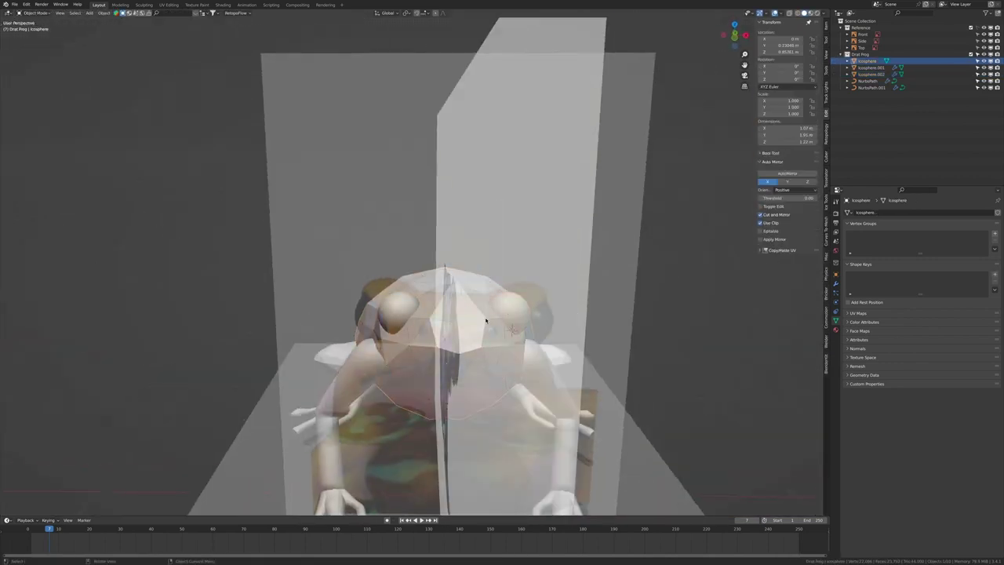
# Step: Pull the body's snout vertices into shape from the side view
pyautogui.click(448, 392)
pyautogui.press('Tab')
pyautogui.press('KP_3')
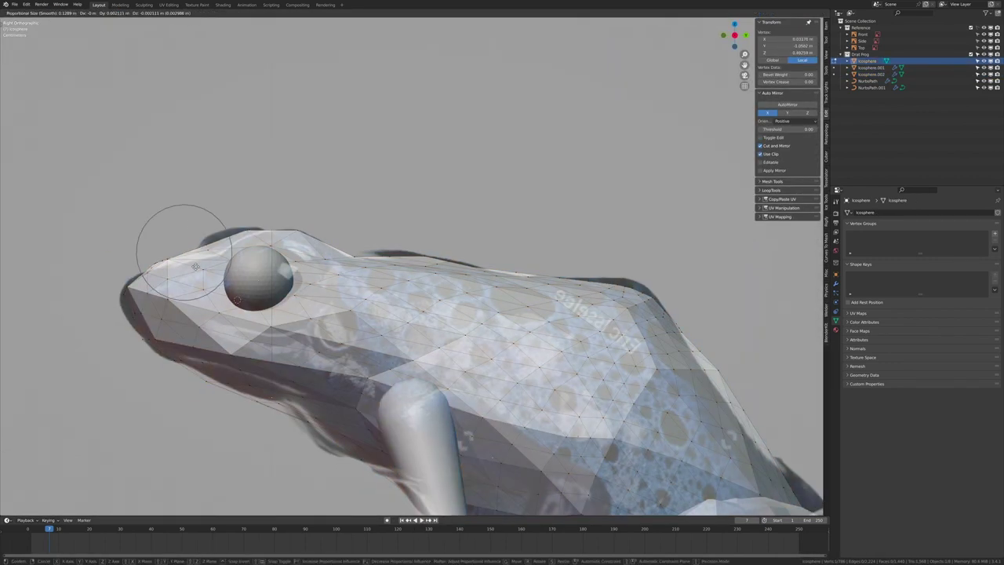
pyautogui.click(167, 267)
pyautogui.moveTo(167, 267)
pyautogui.mouseDown(button='middle')
pyautogui.moveTo(299, 221)
pyautogui.moveTo(399, 245)
pyautogui.mouseUp(button='middle')
# Step: Scale the area around the eye and switch the frog body into Sculpt Mode
pyautogui.scroll(3, 399, 245)
pyautogui.press('s')
pyautogui.press('Tab')
pyautogui.hotkey('ctrl', 'Tab')
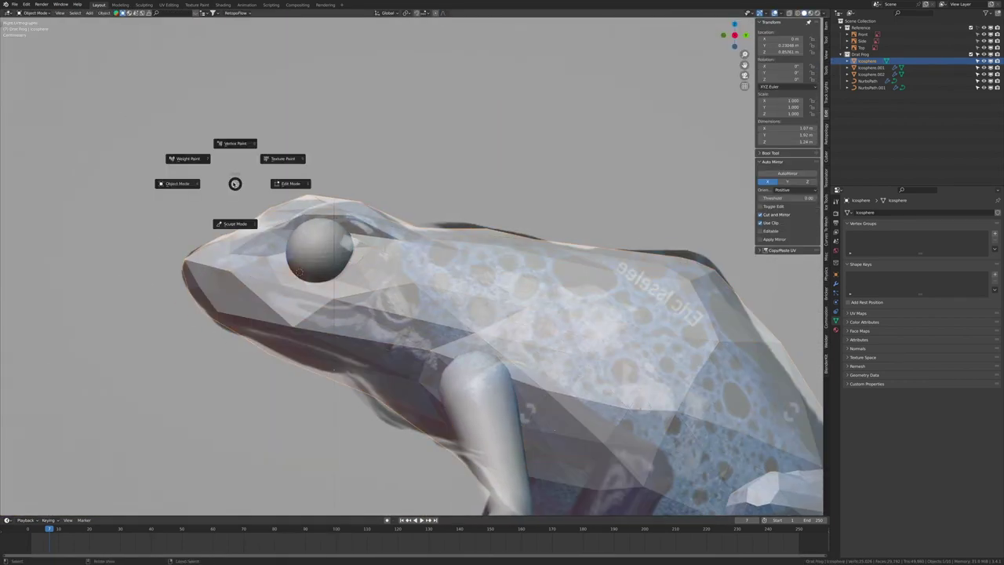
pyautogui.press('KP_7')
pyautogui.scroll(-1, 381, 300)
pyautogui.scroll(1, 381, 301)
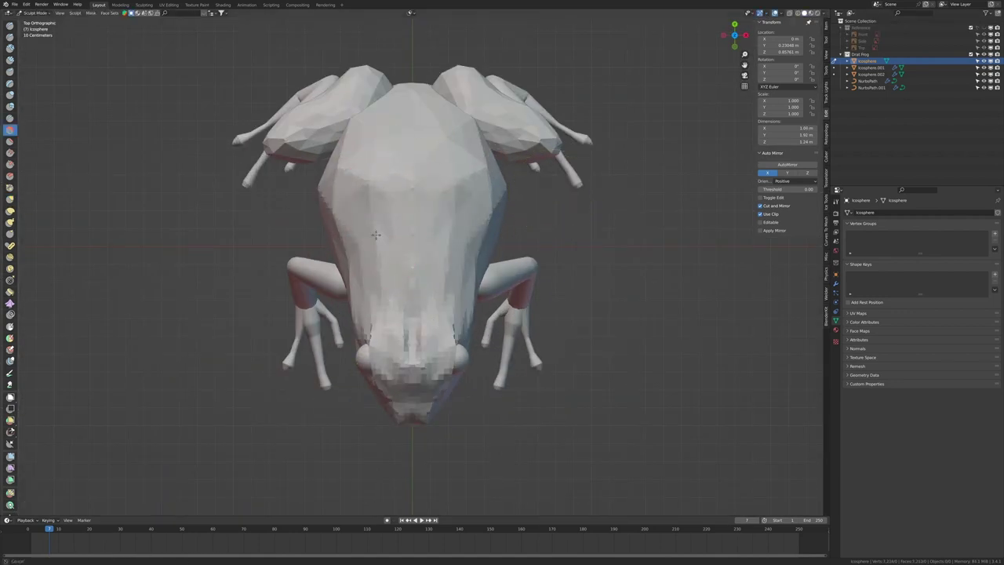
pyautogui.moveTo(383, 191); pyautogui.dragTo(386, 299, button='middle')
pyautogui.moveTo(239, 276); pyautogui.dragTo(358, 134, button='middle')
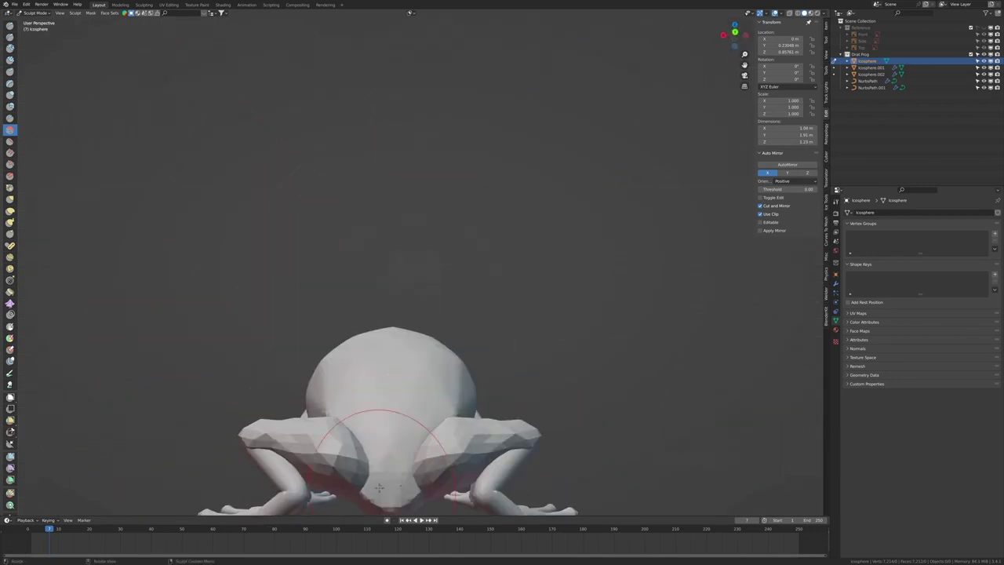
# Step: Save the file as a new .blend version and inspect the back and foreleg
pyautogui.hotkey('ctrl', 'shift', 's')
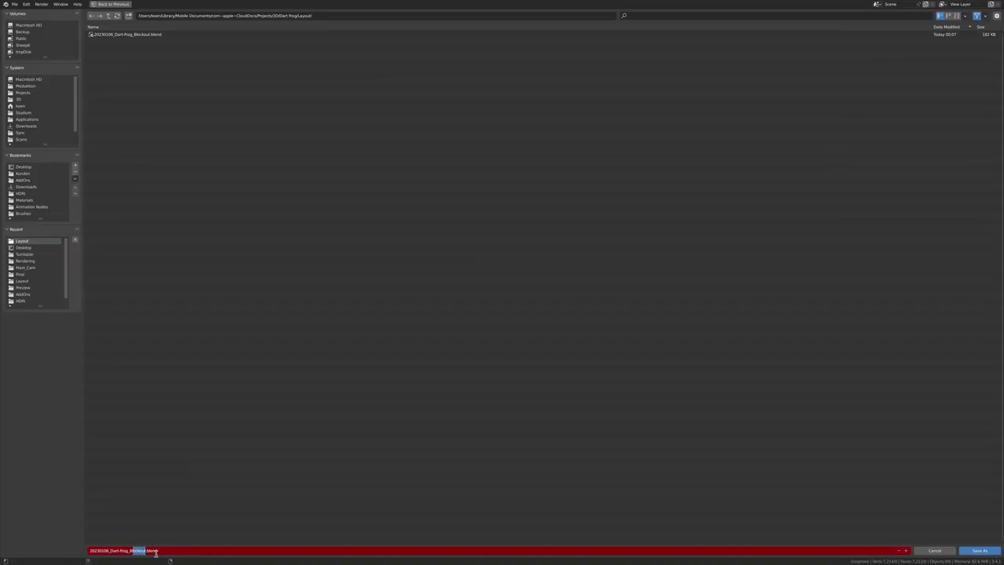
pyautogui.press('Return')
pyautogui.moveTo(314, 303); pyautogui.dragTo(444, 306, button='middle')
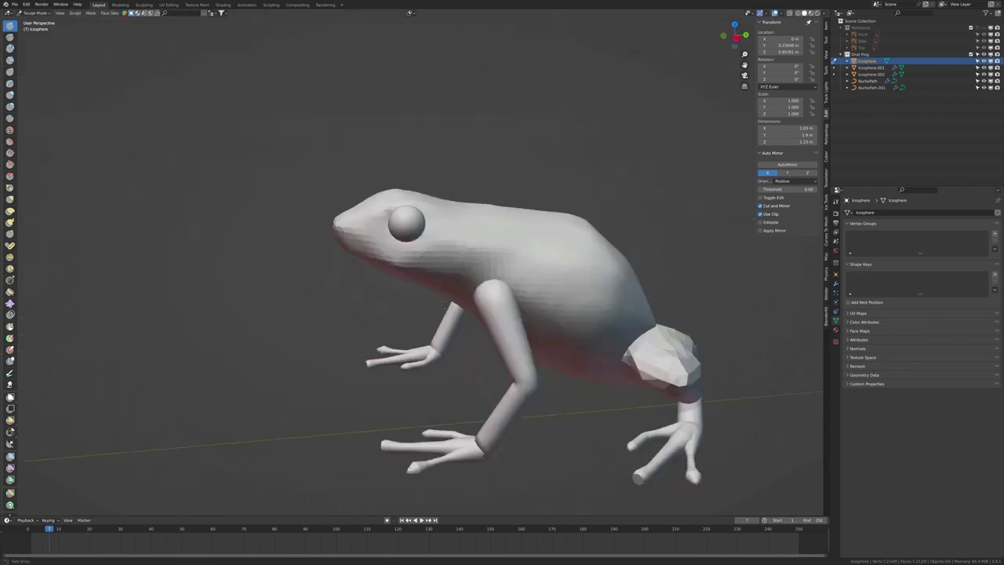
pyautogui.scroll(4, 446, 304)
pyautogui.moveTo(435, 341)
pyautogui.mouseDown(button='middle')
pyautogui.moveTo(365, 301)
pyautogui.moveTo(486, 306)
pyautogui.mouseUp(button='middle')
pyautogui.scroll(-5, 365, 302)
# Step: Set the sculpt brush falloff, radius and strength, and pick the Crease brush
pyautogui.scroll(5, 486, 306)
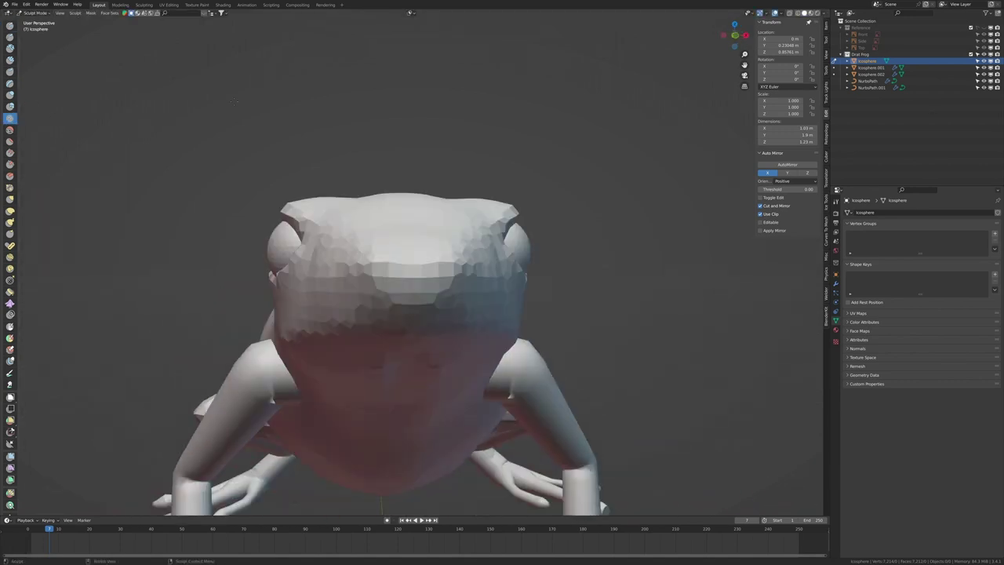
pyautogui.click(263, 21)
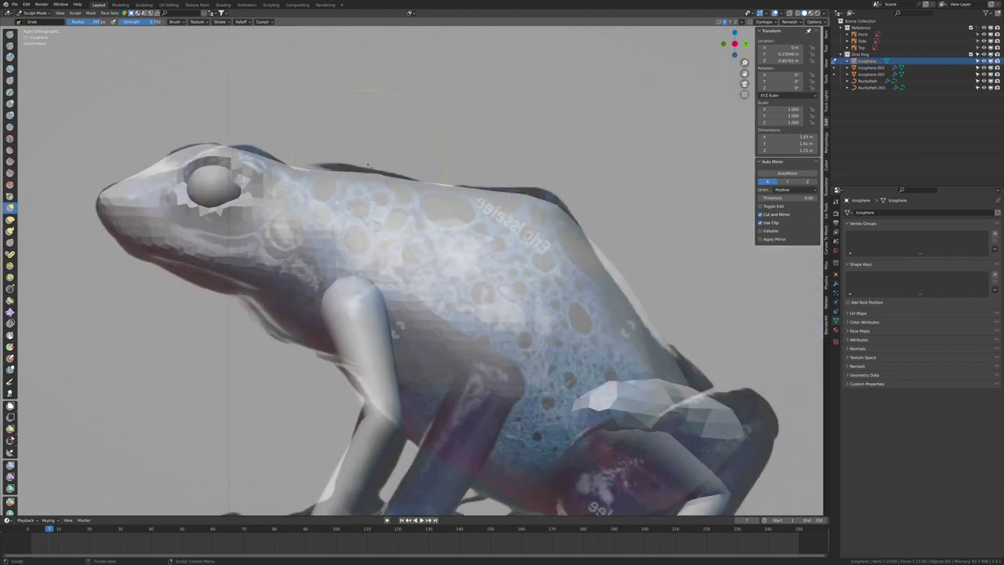
pyautogui.press('f')
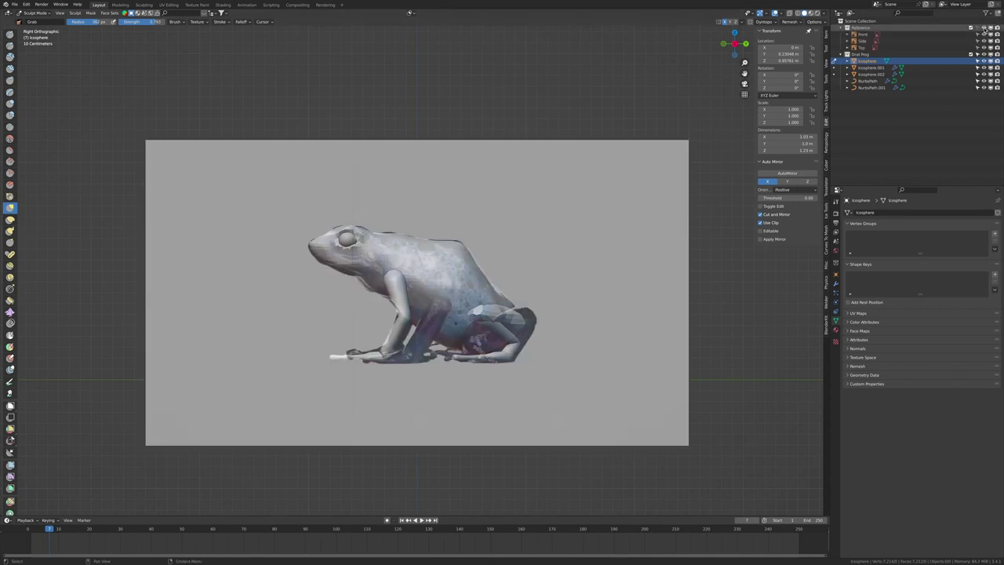
pyautogui.hotkey('shift', 'f')
pyautogui.hotkey('shift', 'c')
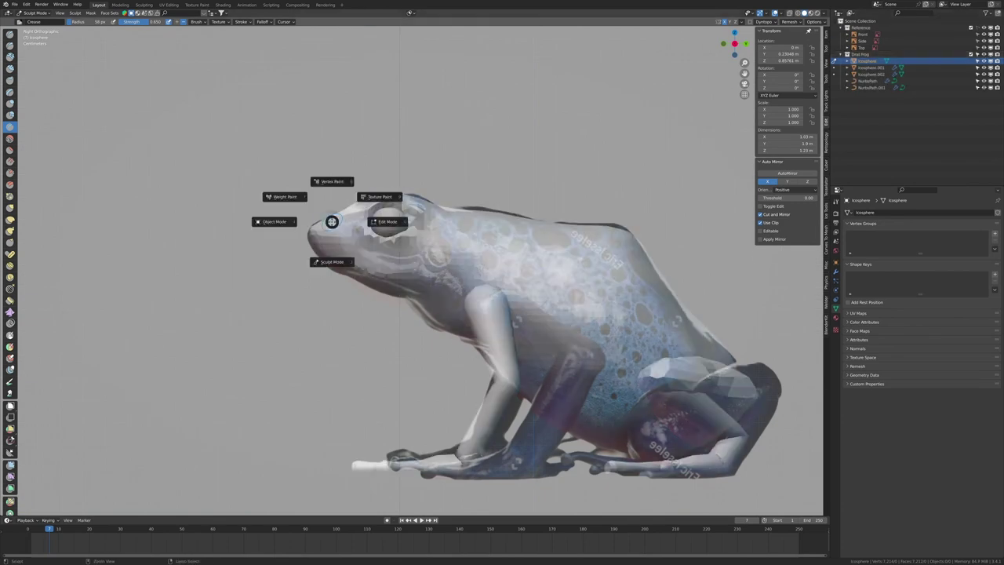
# Step: Reposition the eye sphere in Object Mode, then go back to sculpting the body
pyautogui.click(273, 221)
pyautogui.click(389, 222)
pyautogui.press('g')
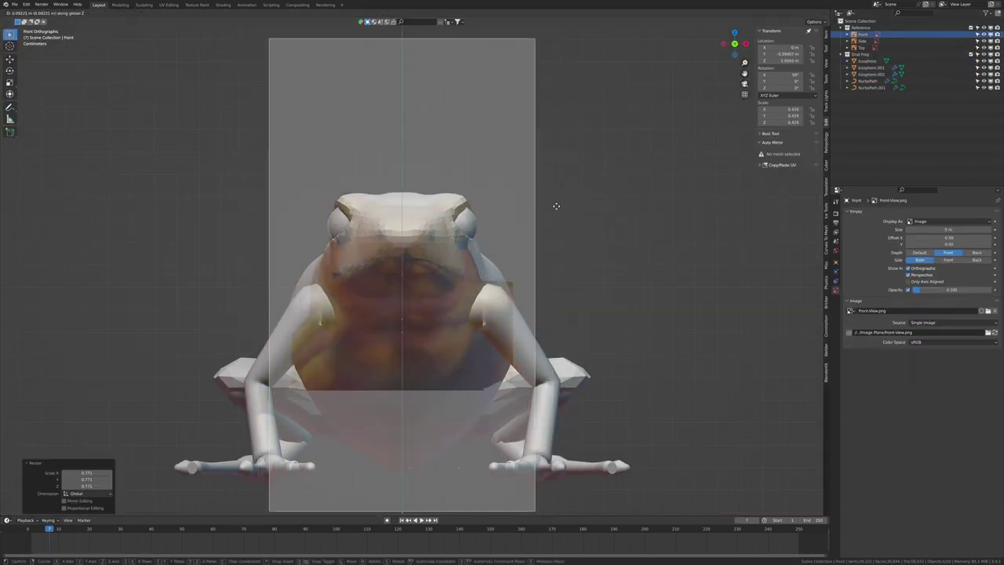
pyautogui.scroll(3, 406, 133)
pyautogui.hotkey('ctrl', 'Tab')
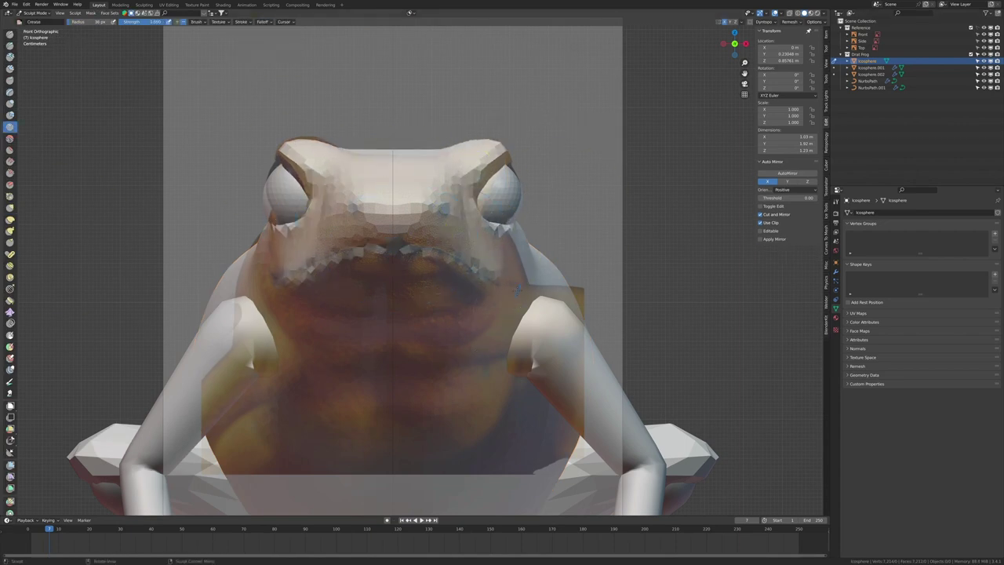
# Step: Hide the reference images and crease the eye sockets, mouth and nostril from side and front views
pyautogui.moveTo(518, 290); pyautogui.dragTo(431, 196, button='middle')
pyautogui.scroll(-2, 431, 196)
pyautogui.scroll(3, 431, 196)
pyautogui.scroll(2, 432, 196)
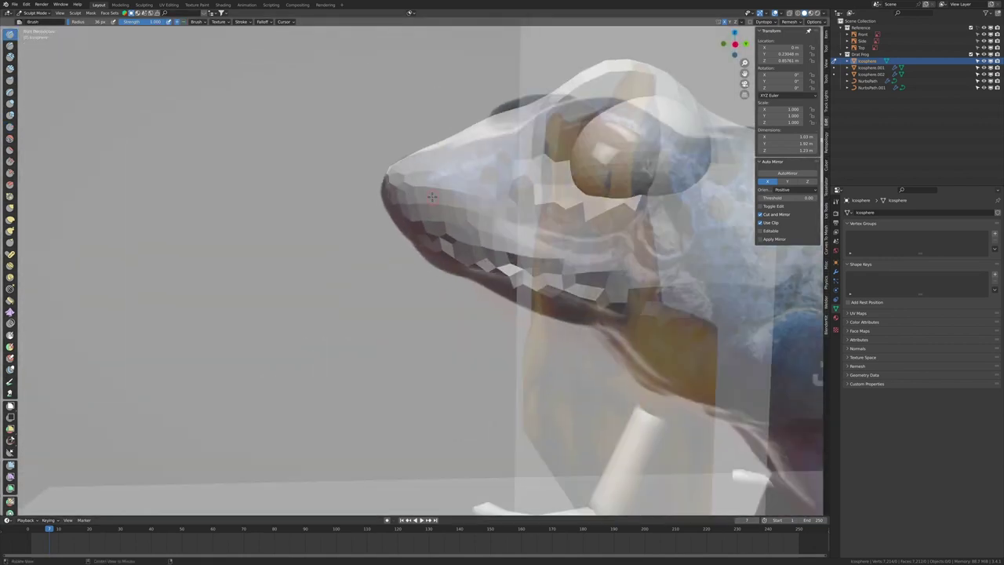
pyautogui.press('KP_3')
pyautogui.click(984, 28)
pyautogui.click(985, 27)
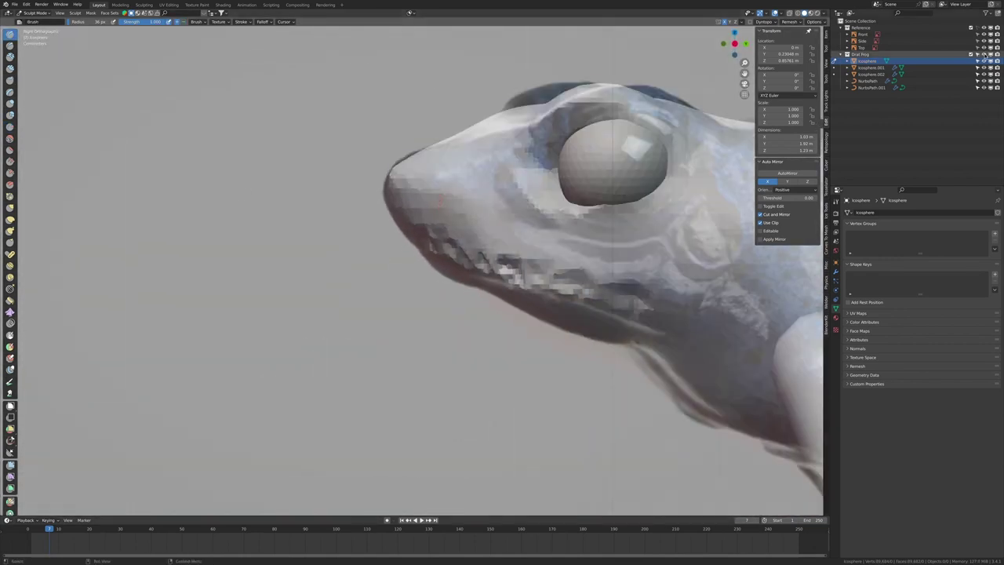
pyautogui.press('KP_1')
pyautogui.hotkey('shift', 'c')
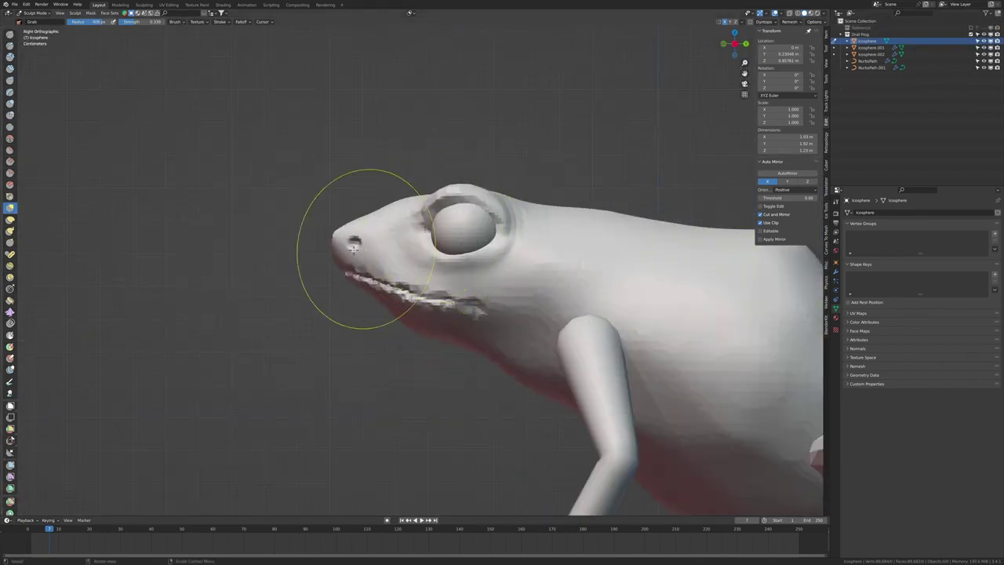
pyautogui.press('`')
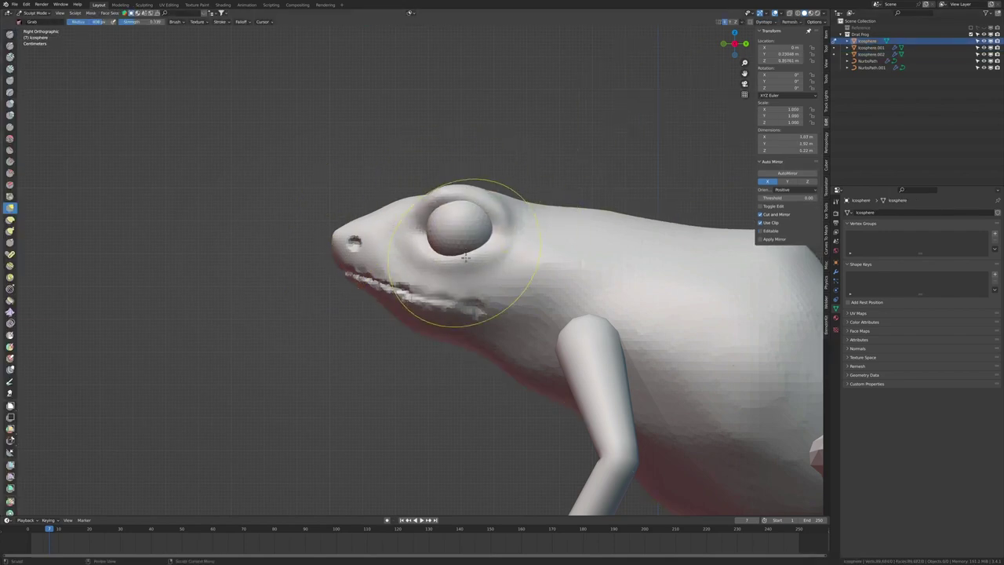
pyautogui.moveTo(392, 313)
pyautogui.mouseDown(button='middle')
pyautogui.moveTo(430, 235)
pyautogui.moveTo(464, 368)
pyautogui.moveTo(639, 421)
pyautogui.mouseUp(button='middle')
# Step: Convert the leg curves to meshes and union them into the frog body with Bool Tool
pyautogui.hotkey('alt', 'q')
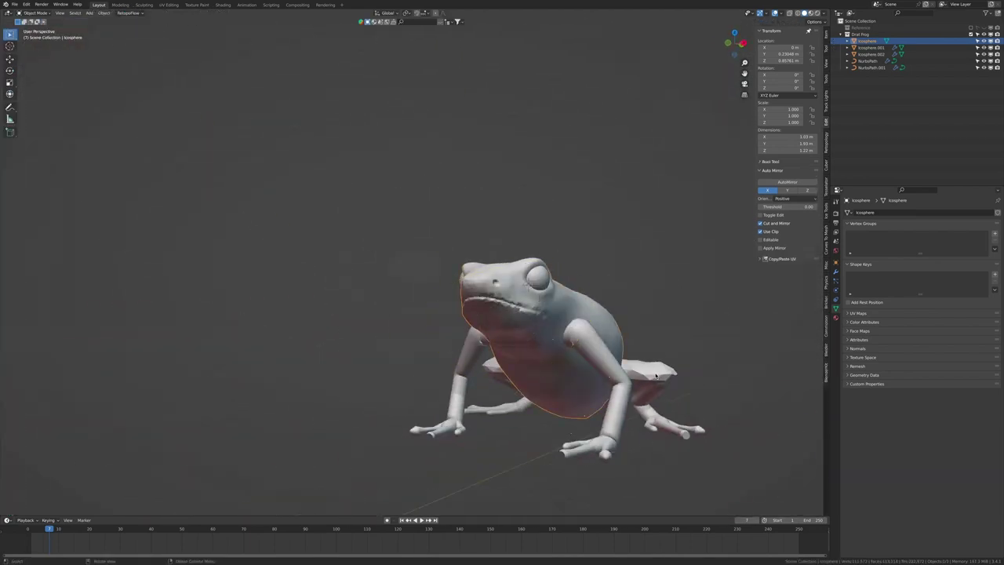
pyautogui.press('f')
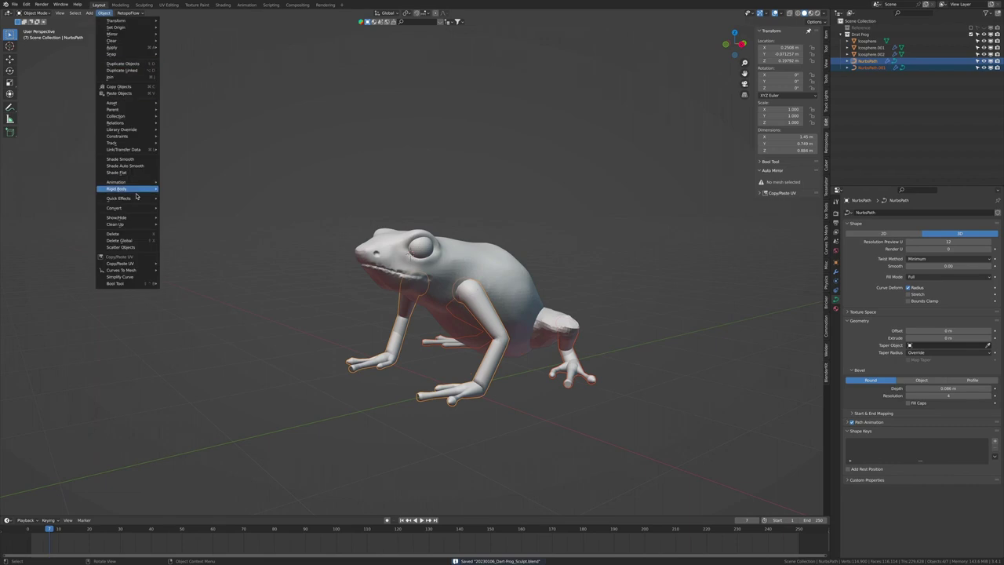
pyautogui.click(104, 12)
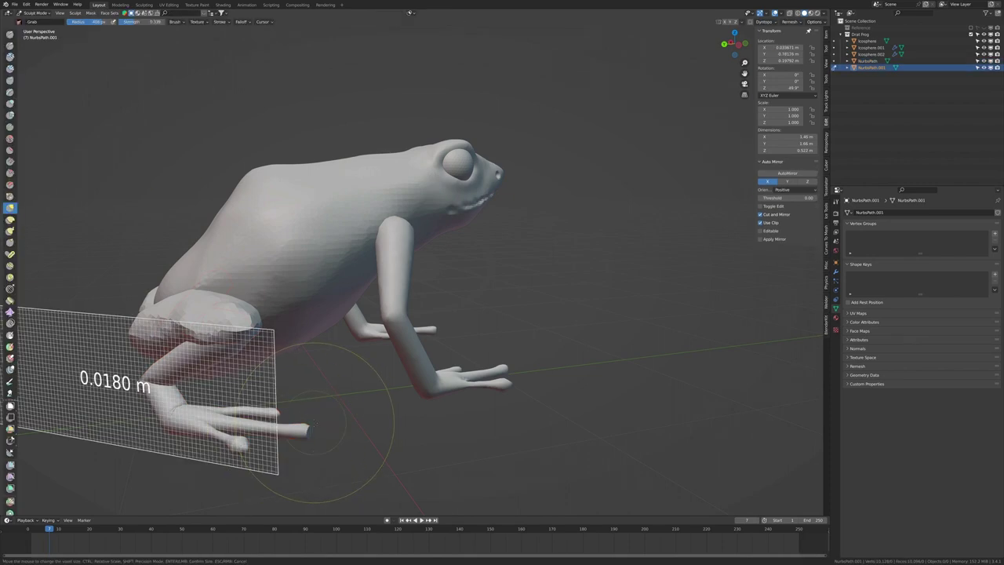
pyautogui.click(826, 273)
pyautogui.keyDown('ctrl'); pyautogui.scroll(2, 828, 276); pyautogui.keyUp('ctrl')
pyautogui.keyDown('ctrl'); pyautogui.scroll(2, 825, 231); pyautogui.keyUp('ctrl')
pyautogui.keyDown('ctrl'); pyautogui.scroll(2, 826, 289); pyautogui.keyUp('ctrl')
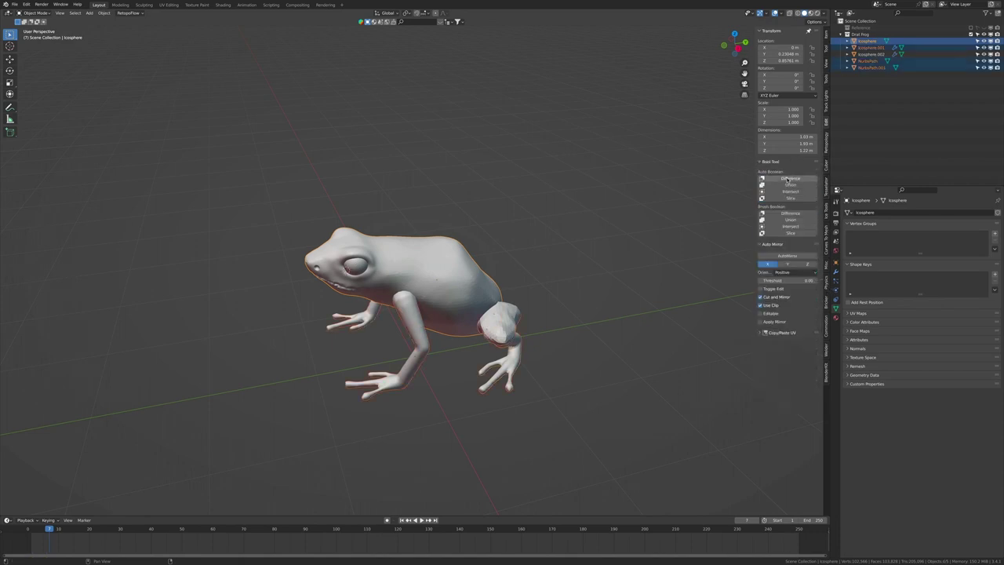
pyautogui.moveTo(484, 305); pyautogui.dragTo(408, 309, button='middle')
# Step: Save the file as 20230106_Dart-Frog_Sculpt_Merged.blend and inspect the merged legs
pyautogui.hotkey('ctrl', 'shift', 's')
pyautogui.write('_Merged')
pyautogui.press('Return')
pyautogui.moveTo(434, 313)
pyautogui.mouseDown(button='middle')
pyautogui.moveTo(318, 321)
pyautogui.moveTo(448, 392)
pyautogui.moveTo(622, 309)
pyautogui.moveTo(465, 209)
pyautogui.moveTo(258, 324)
pyautogui.moveTo(270, 265)
pyautogui.mouseUp(button='middle')
pyautogui.moveTo(342, 425)
pyautogui.mouseDown(button='middle')
pyautogui.moveTo(587, 235)
pyautogui.moveTo(517, 407)
pyautogui.moveTo(475, 425)
pyautogui.moveTo(421, 363)
pyautogui.mouseUp(button='middle')
# Step: Switch to the Right Orthographic view and zoom in on the frog's head
pyautogui.press('KP_3')
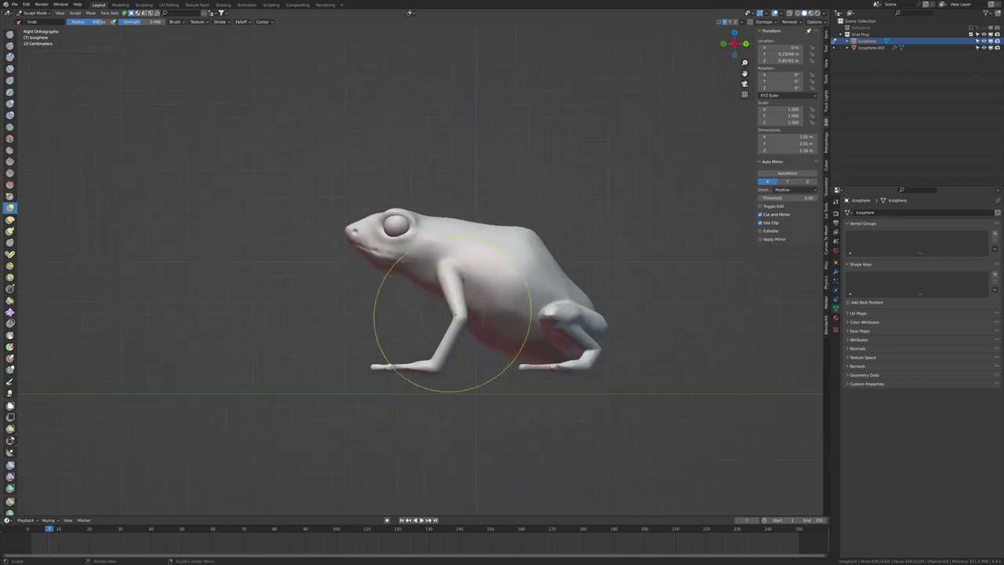
pyautogui.scroll(5, 437, 314)
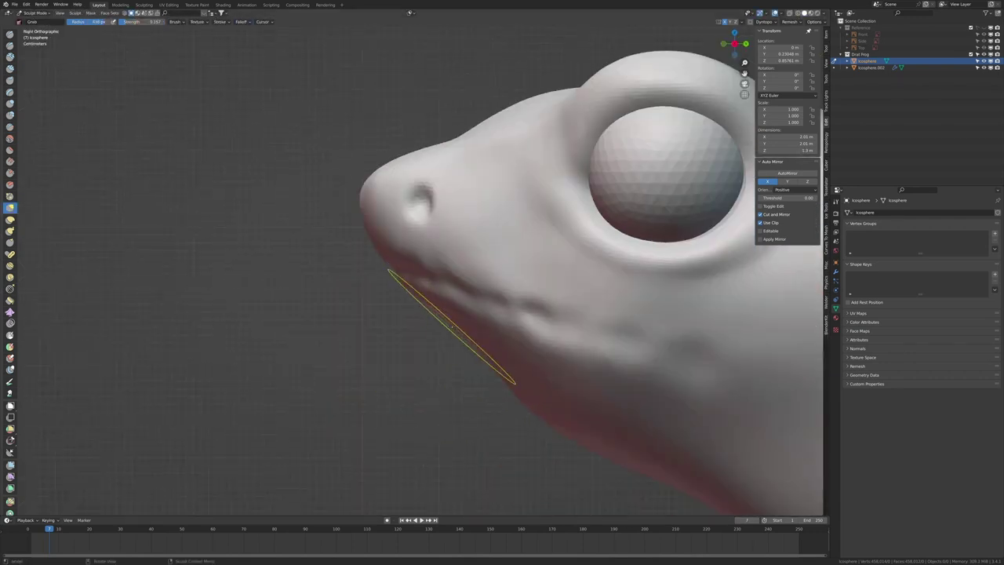
# Step: Crease the jaw and mouth area from close side views of the head
pyautogui.moveTo(416, 333); pyautogui.dragTo(269, 349, button='middle')
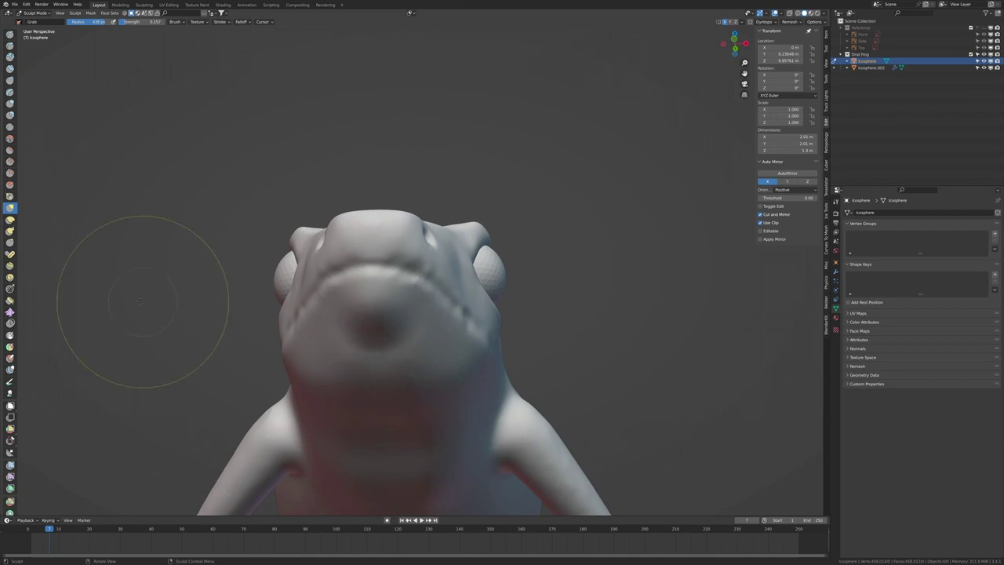
pyautogui.click(254, 86)
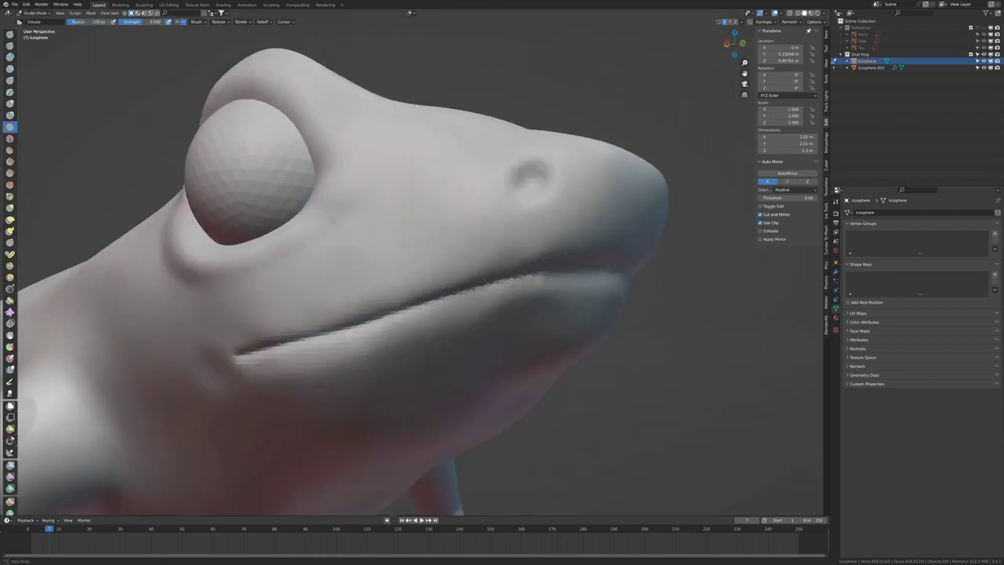
pyautogui.moveTo(266, 346); pyautogui.dragTo(459, 222, button='middle')
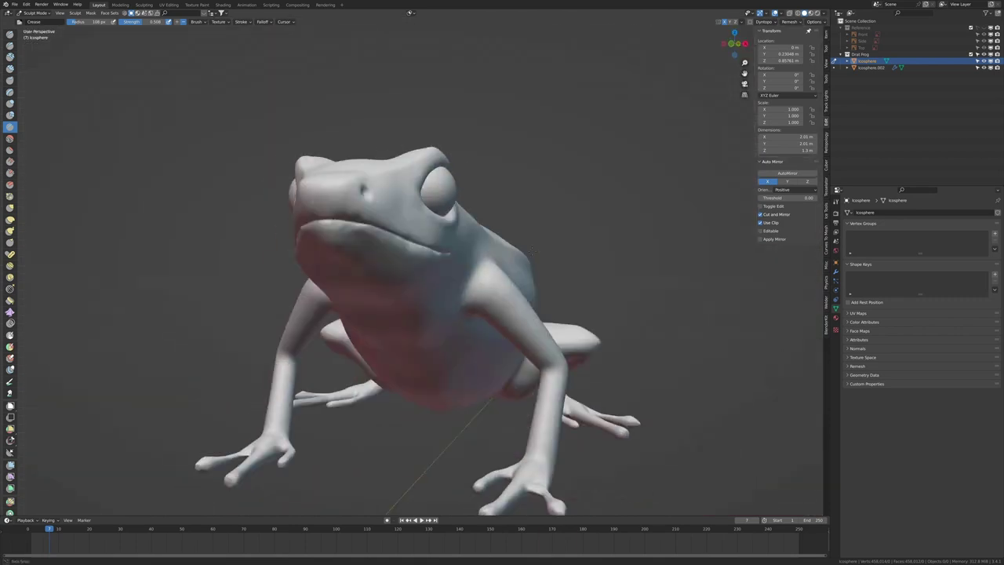
pyautogui.moveTo(576, 220); pyautogui.dragTo(430, 180, button='middle')
pyautogui.scroll(2, 330, 149)
pyautogui.scroll(-5, 330, 149)
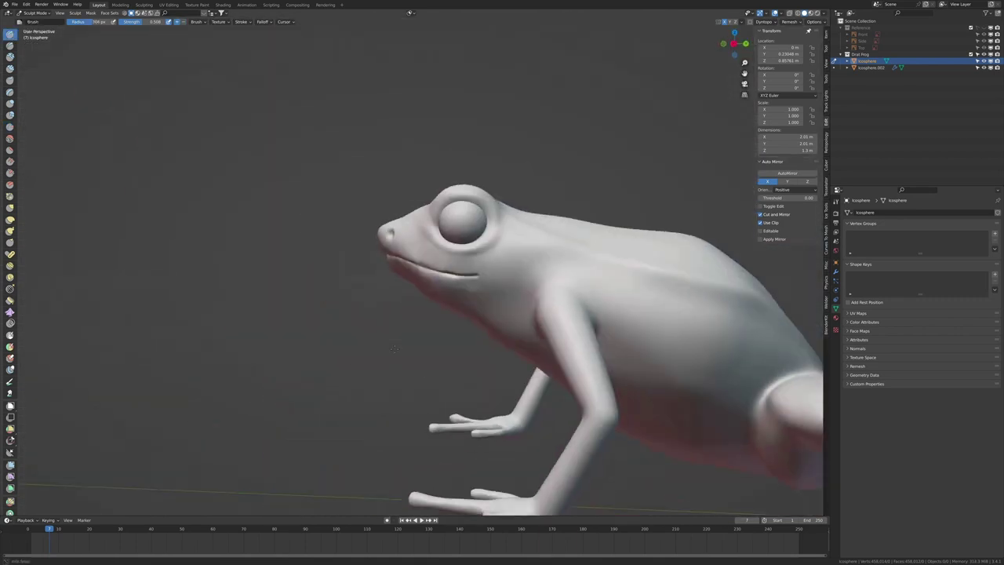
pyautogui.moveTo(330, 148); pyautogui.dragTo(477, 225, button='middle')
pyautogui.moveTo(437, 315); pyautogui.dragTo(392, 168, button='middle')
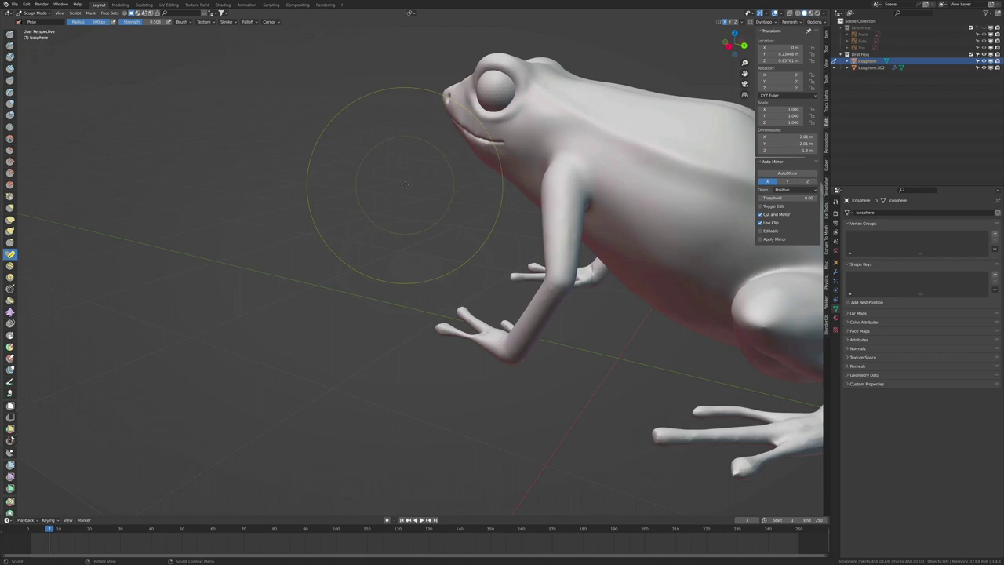
pyautogui.scroll(4, 392, 168)
pyautogui.scroll(-2, 201, 325)
# Step: Inflate the frog's hands and legs from a low side angle
pyautogui.press('i')
pyautogui.scroll(2, 475, 389)
pyautogui.scroll(-3, 474, 389)
pyautogui.moveTo(470, 220)
pyautogui.mouseDown(button='middle')
pyautogui.moveTo(505, 167)
pyautogui.moveTo(586, 312)
pyautogui.mouseUp(button='middle')
pyautogui.scroll(4, 505, 167)
pyautogui.scroll(-3, 505, 168)
pyautogui.scroll(-2, 549, 259)
pyautogui.scroll(4, 587, 312)
# Step: Crease from the top view with brush strength lowered to about 0.163
pyautogui.hotkey('shift', 'c')
pyautogui.press('KP_7')
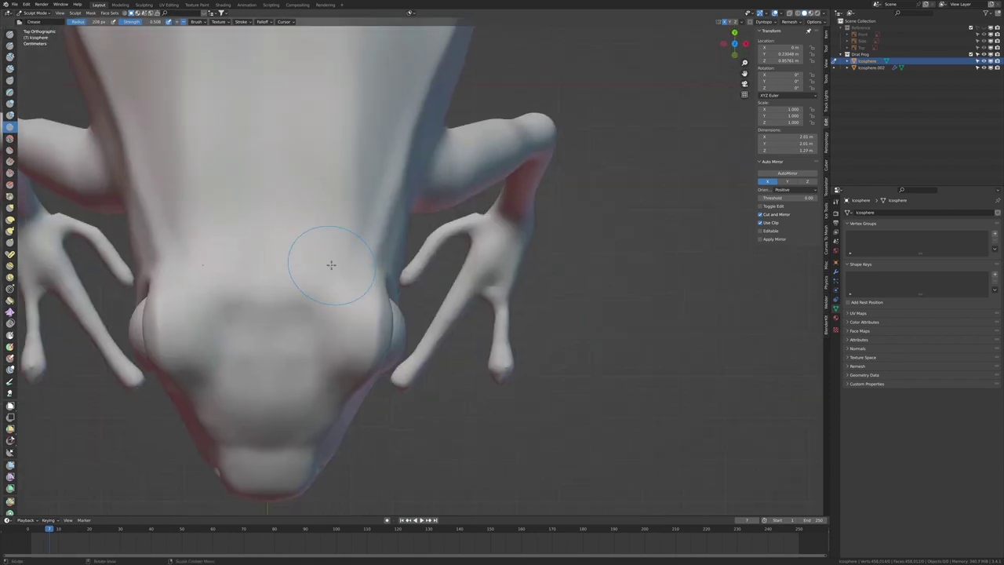
pyautogui.moveTo(155, 21); pyautogui.dragTo(134, 22)
pyautogui.scroll(-3, 349, 472)
pyautogui.moveTo(349, 471)
pyautogui.mouseDown(button='middle')
pyautogui.moveTo(300, 237)
pyautogui.moveTo(545, 346)
pyautogui.mouseUp(button='middle')
pyautogui.scroll(4, 300, 237)
# Step: Flatten and grab the back and flanks into a rounder silhouette, checking from front and behind
pyautogui.hotkey('shift', 't')
pyautogui.moveTo(487, 408)
pyautogui.mouseDown(button='middle')
pyautogui.moveTo(511, 385)
pyautogui.moveTo(437, 269)
pyautogui.moveTo(379, 283)
pyautogui.mouseUp(button='middle')
pyautogui.press('g')
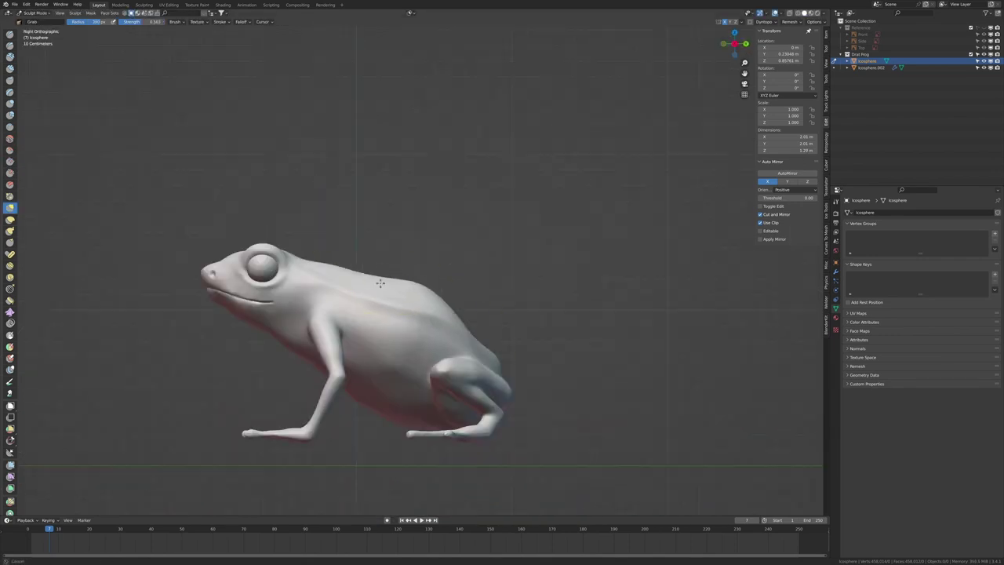
pyautogui.keyDown('alt'); pyautogui.moveTo(474, 337); pyautogui.dragTo(408, 386, button='middle'); pyautogui.keyUp('alt')
pyautogui.moveTo(469, 381)
pyautogui.keyDown('alt'); pyautogui.mouseDown(button='middle')
pyautogui.moveTo(516, 403)
pyautogui.moveTo(559, 269)
pyautogui.mouseUp(button='middle'); pyautogui.keyUp('alt')
pyautogui.scroll(5, 560, 269)
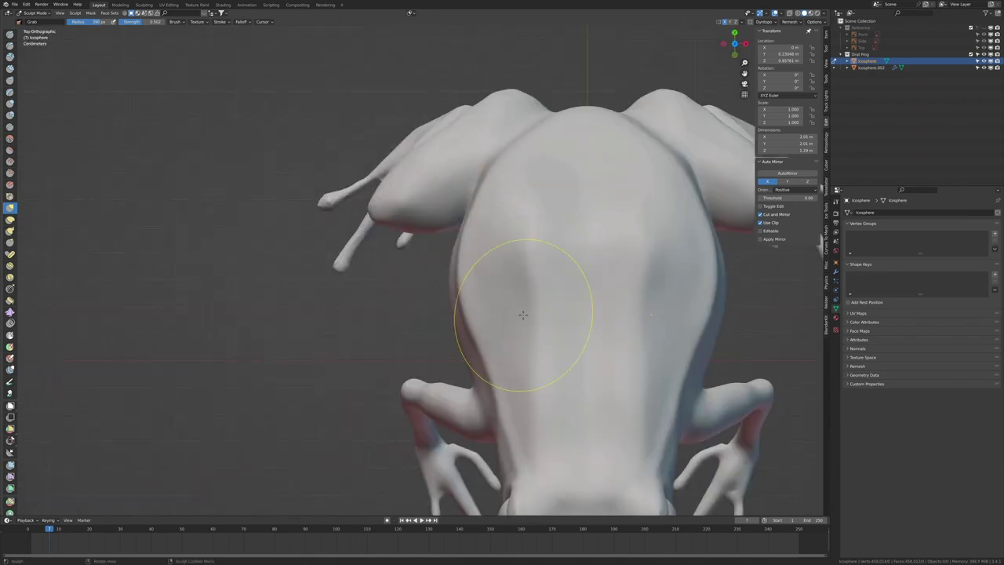
pyautogui.moveTo(525, 442)
pyautogui.mouseDown(button='middle')
pyautogui.moveTo(481, 305)
pyautogui.moveTo(471, 322)
pyautogui.moveTo(460, 303)
pyautogui.moveTo(304, 309)
pyautogui.mouseUp(button='middle')
pyautogui.scroll(-4, 502, 392)
pyautogui.scroll(3, 304, 309)
pyautogui.scroll(5, 304, 309)
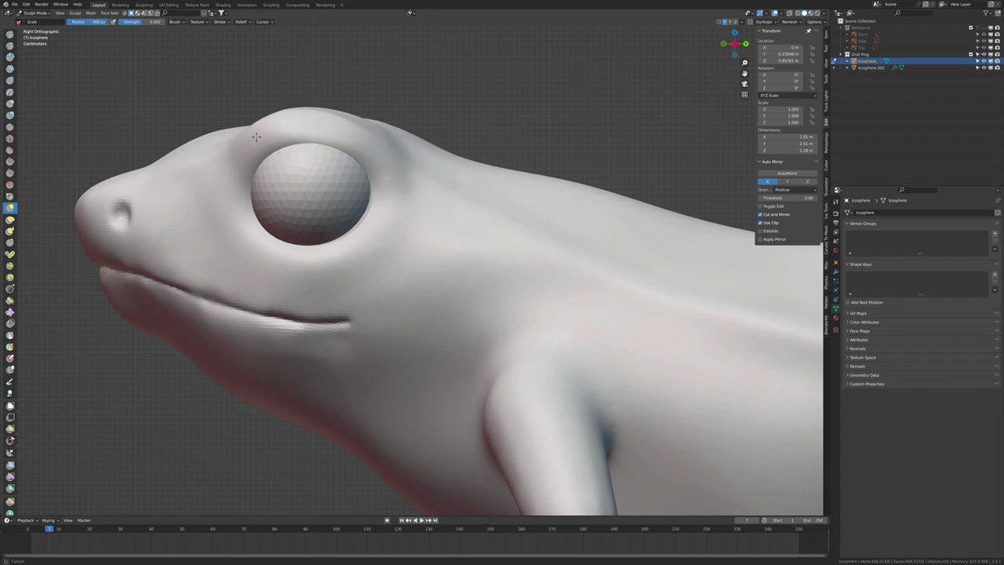
# Step: Move the eyeball object into place, then return to sculpting the frog body
pyautogui.hotkey('ctrl', 'Tab')
pyautogui.click(338, 196)
pyautogui.press('g')
pyautogui.keyDown('alt'); pyautogui.moveTo(366, 217); pyautogui.dragTo(527, 240, button='middle'); pyautogui.keyUp('alt')
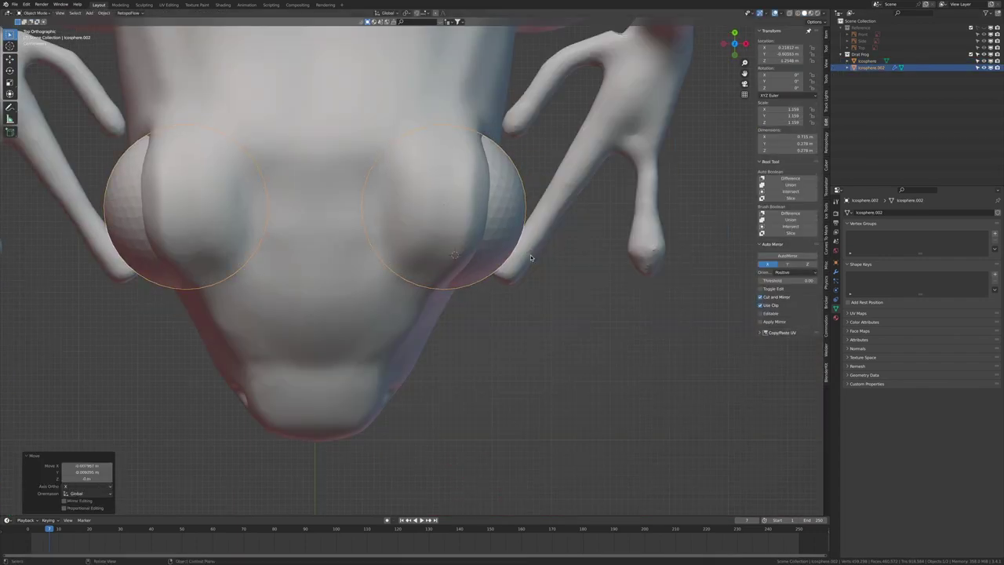
pyautogui.click(527, 239)
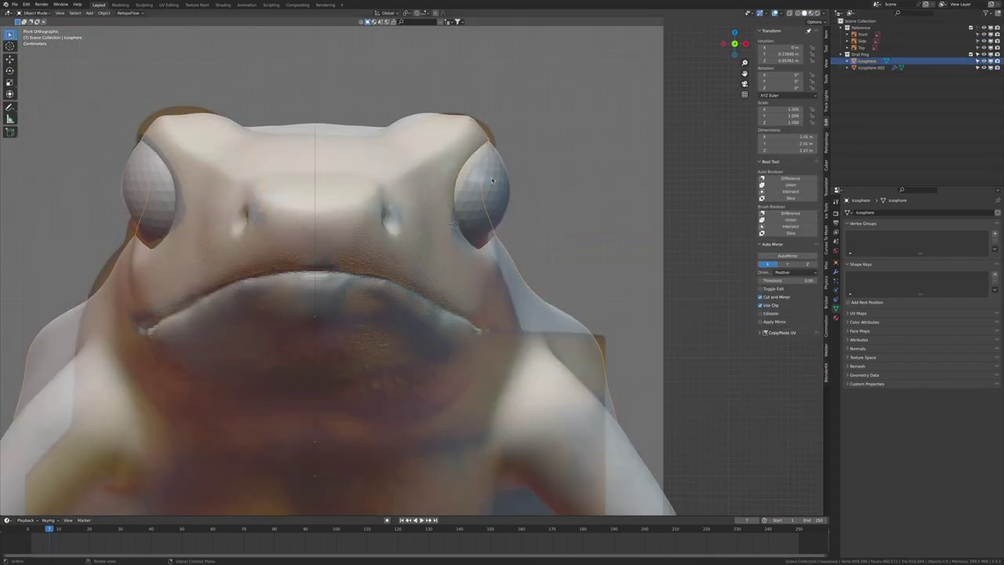
pyautogui.press('KP_3')
pyautogui.hotkey('ctrl', 'Tab')
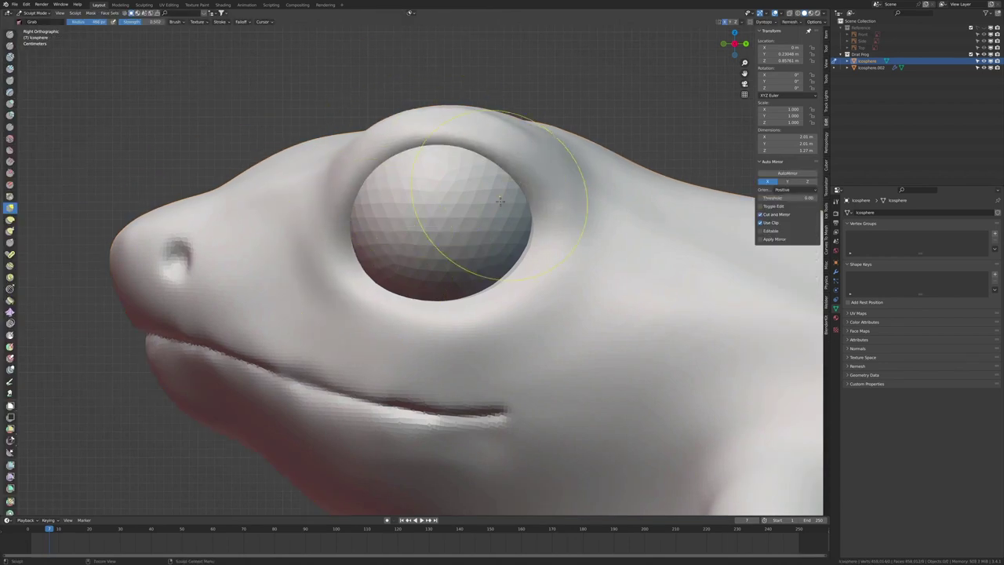
# Step: Smooth the eye socket rim, checking it from side and angled views
pyautogui.scroll(-5, 499, 202)
pyautogui.moveTo(403, 309); pyautogui.dragTo(481, 336, button='middle')
pyautogui.press('KP_3')
pyautogui.scroll(5, 474, 356)
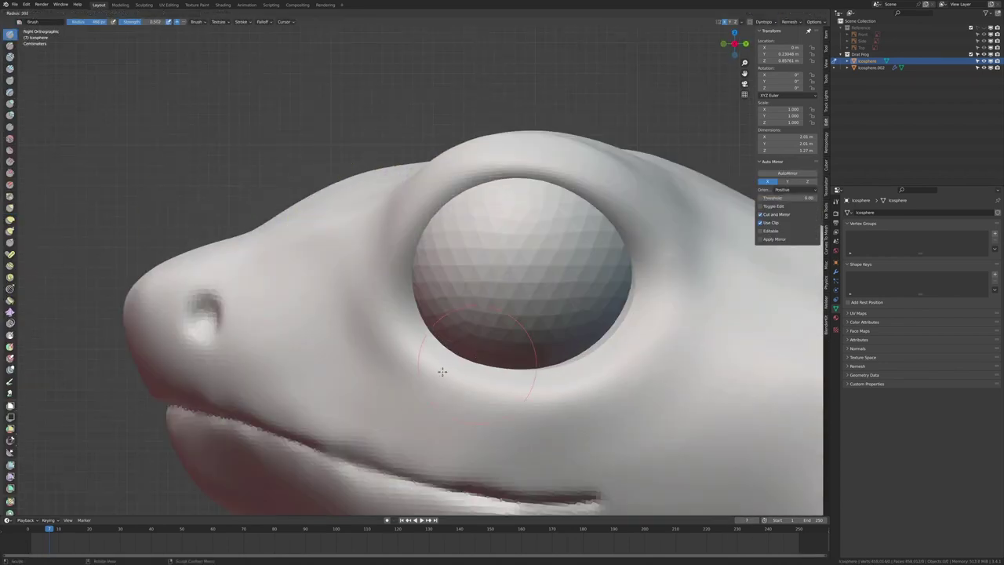
pyautogui.keyDown('shift'); pyautogui.moveTo(452, 204); pyautogui.dragTo(406, 274); pyautogui.keyUp('shift')
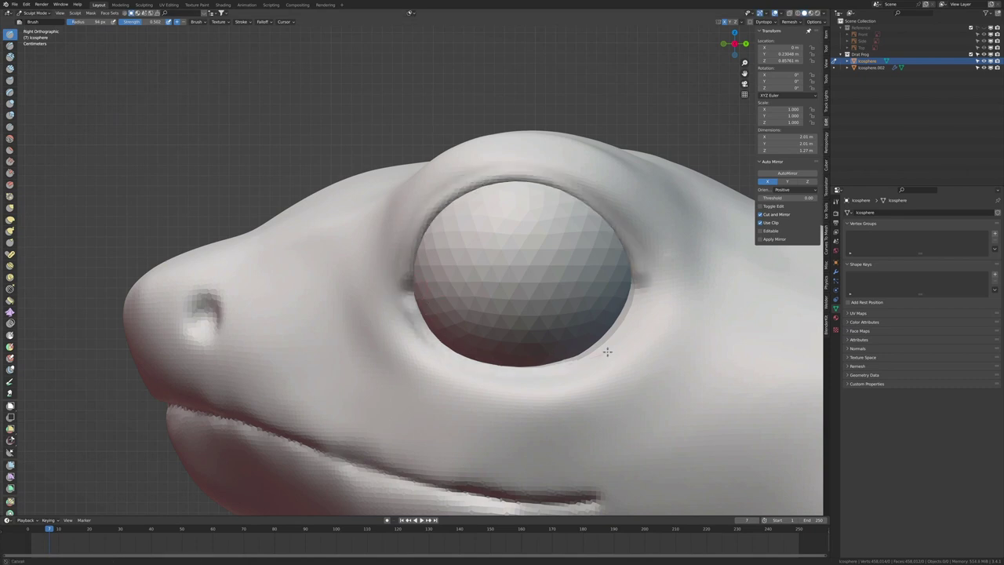
pyautogui.moveTo(607, 352); pyautogui.dragTo(509, 334, button='middle')
pyautogui.press('KP_3')
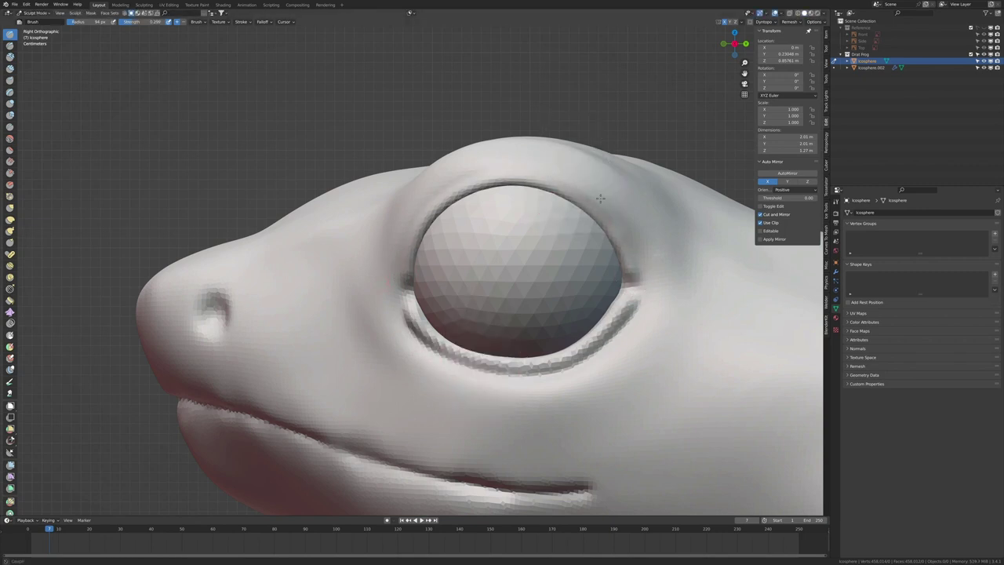
pyautogui.moveTo(395, 286); pyautogui.dragTo(14, 106, button='middle')
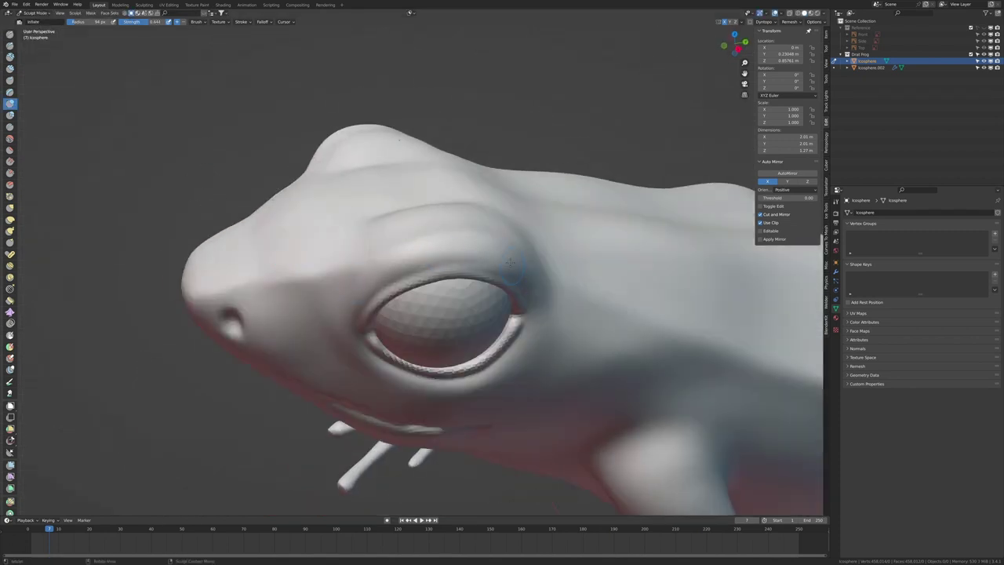
pyautogui.scroll(-4, 439, 314)
pyautogui.moveTo(471, 314); pyautogui.dragTo(356, 255, button='middle')
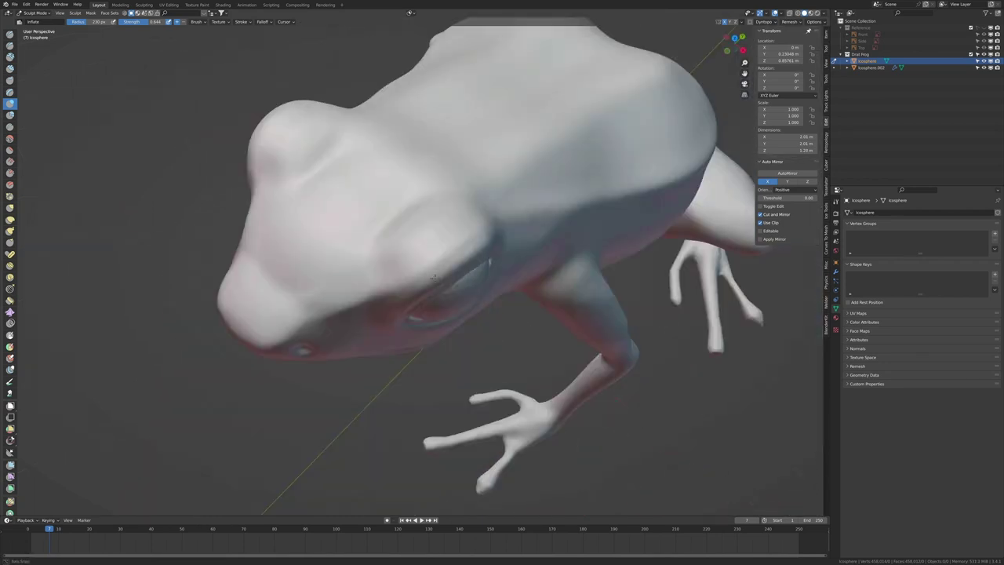
pyautogui.scroll(-5, 356, 255)
pyautogui.press('KP_3')
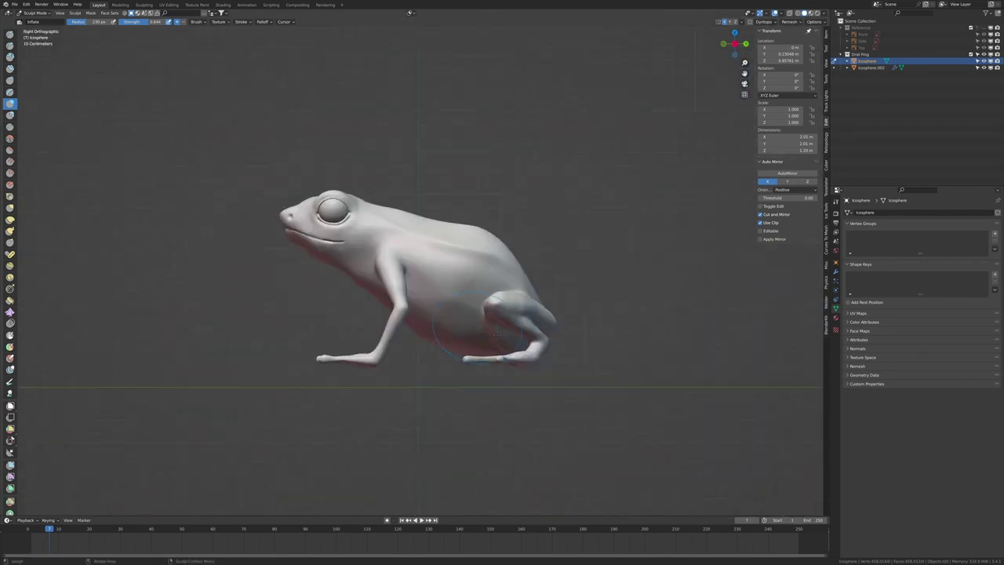
pyautogui.scroll(6, 362, 350)
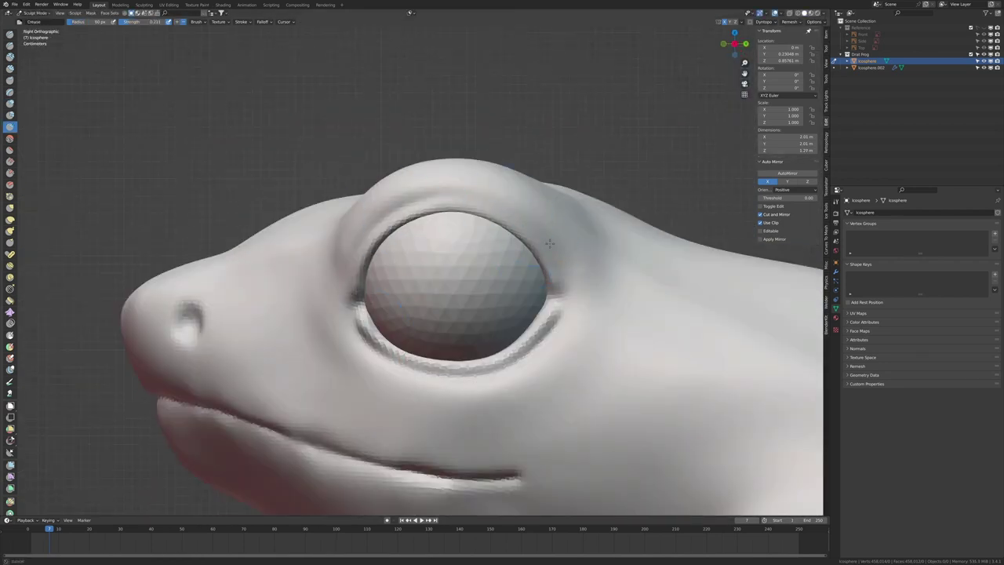
pyautogui.moveTo(483, 195)
pyautogui.mouseDown(button='middle')
pyautogui.moveTo(439, 236)
pyautogui.moveTo(360, 187)
pyautogui.moveTo(408, 235)
pyautogui.mouseUp(button='middle')
# Step: Grab and crease the eyelid rim tighter around the eyeball
pyautogui.press('KP_3')
pyautogui.scroll(3, 396, 259)
pyautogui.press('g')
pyautogui.scroll(-5, 360, 187)
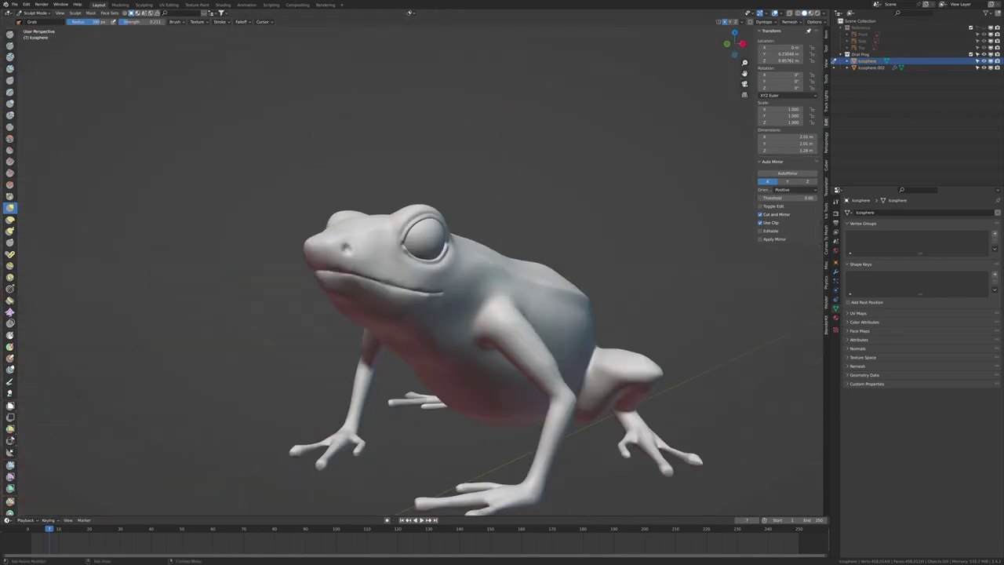
pyautogui.hotkey('shift', 'c')
pyautogui.moveTo(657, 312)
pyautogui.mouseDown(button='middle')
pyautogui.moveTo(534, 235)
pyautogui.moveTo(399, 254)
pyautogui.mouseUp(button='middle')
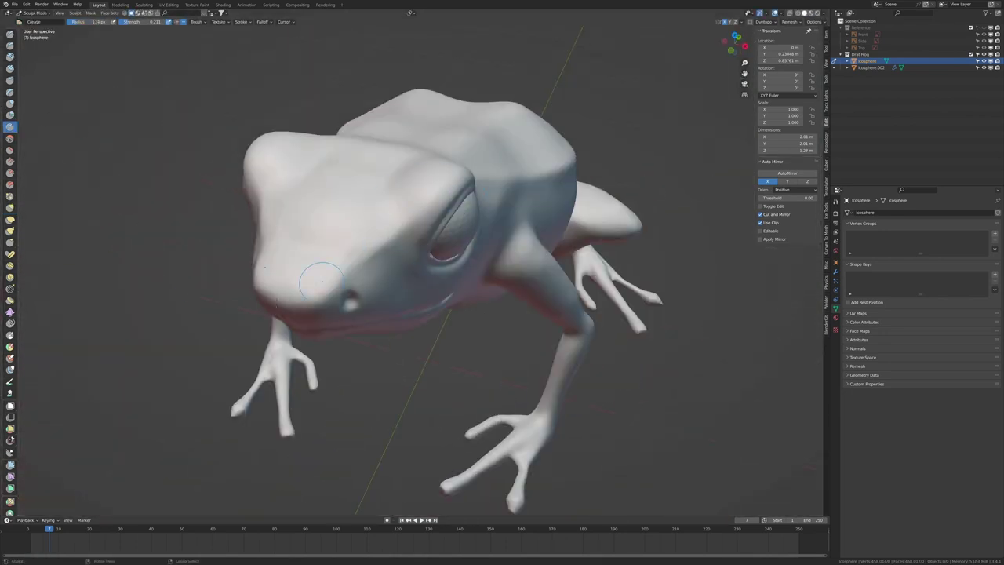
# Step: Grab and crease the mouth line deeper from the side view of the head
pyautogui.moveTo(320, 280); pyautogui.dragTo(466, 251, button='middle')
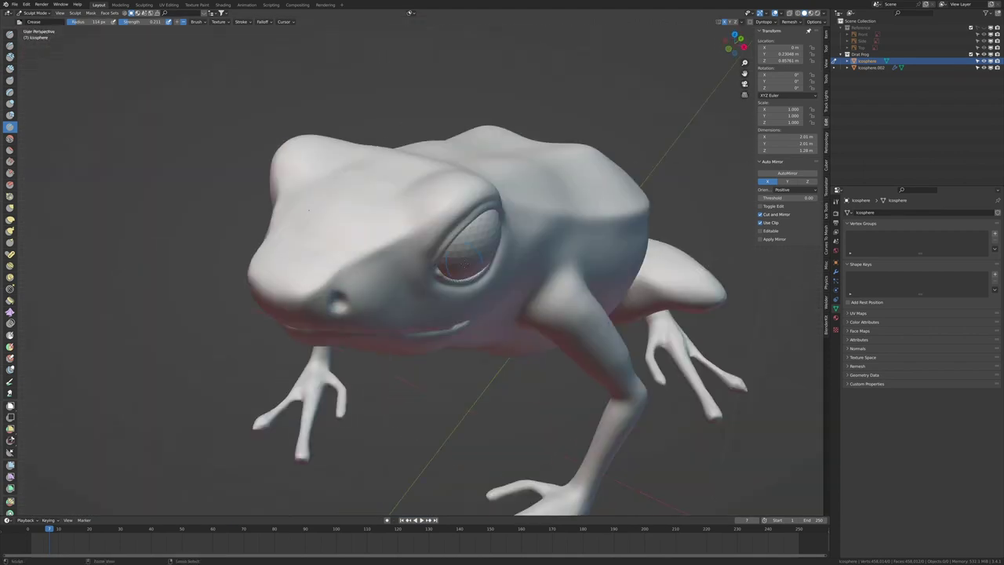
pyautogui.press('g')
pyautogui.press('KP_7')
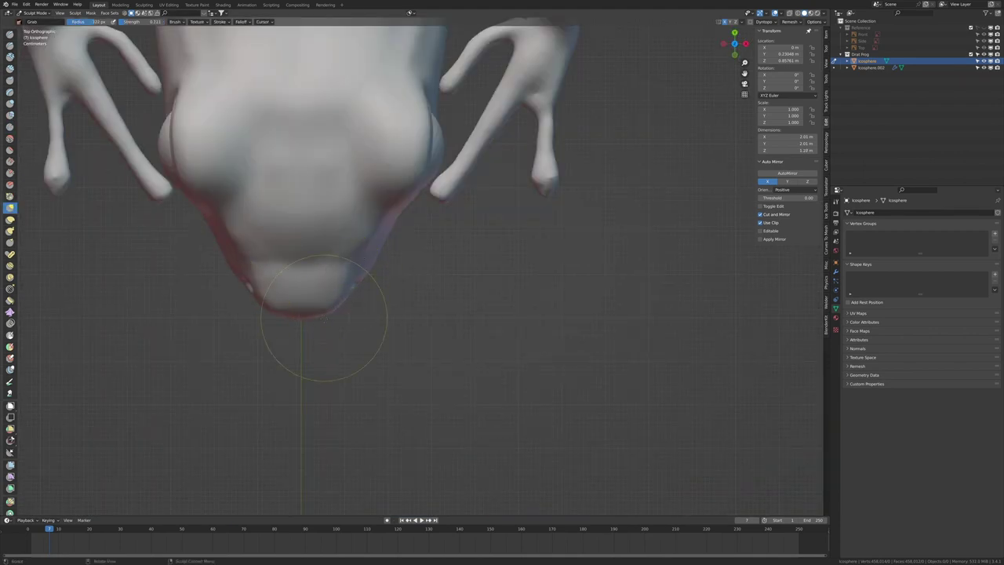
pyautogui.moveTo(323, 317); pyautogui.dragTo(327, 202, button='middle')
pyautogui.scroll(3, 327, 202)
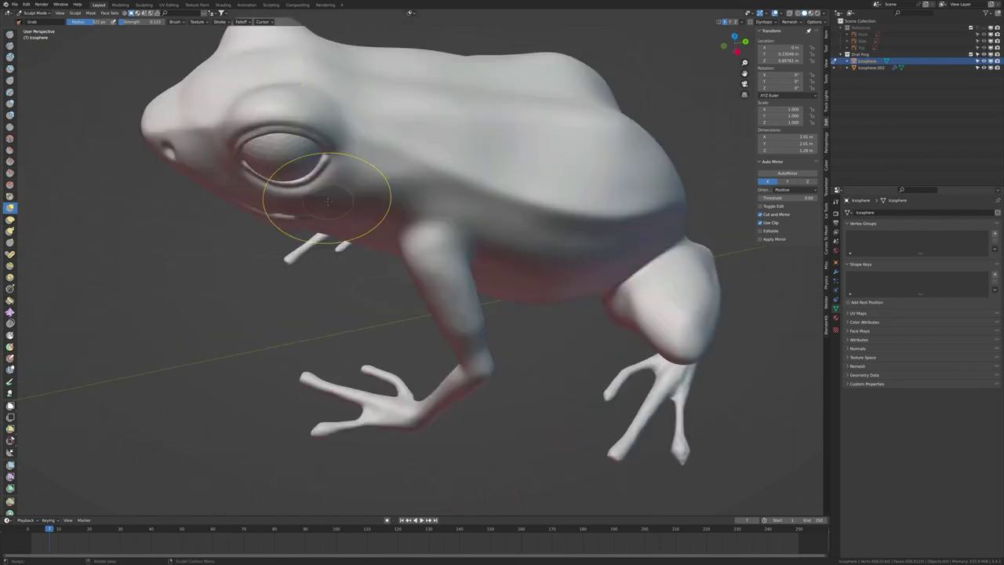
pyautogui.scroll(5, 327, 202)
pyautogui.hotkey('shift', 'c')
pyautogui.press('KP_3')
pyautogui.scroll(4, 408, 314)
pyautogui.press('f')
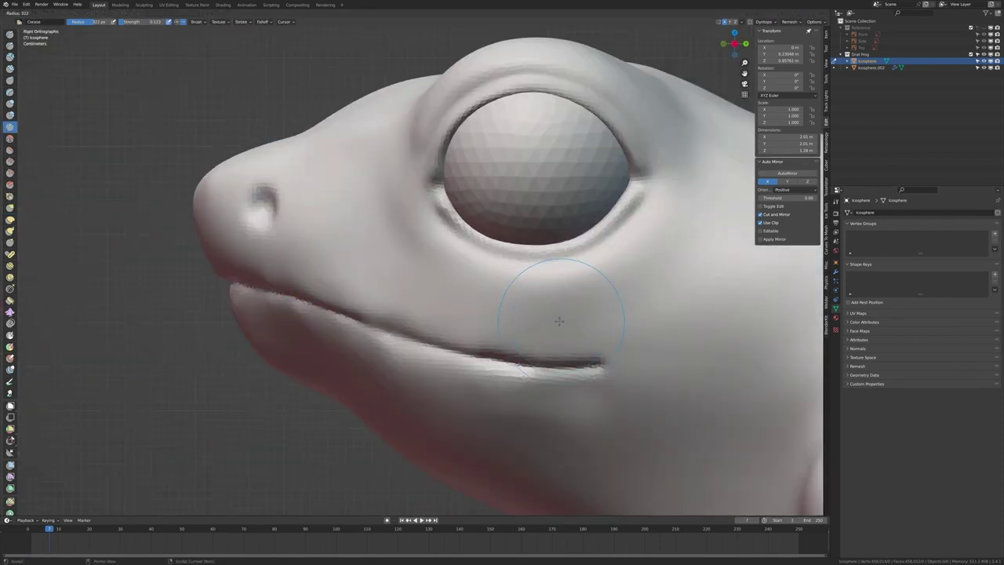
# Step: Build up clay on the throat beneath the mouth line
pyautogui.press('c')
pyautogui.moveTo(421, 322); pyautogui.dragTo(251, 305, button='middle')
pyautogui.scroll(-4, 251, 305)
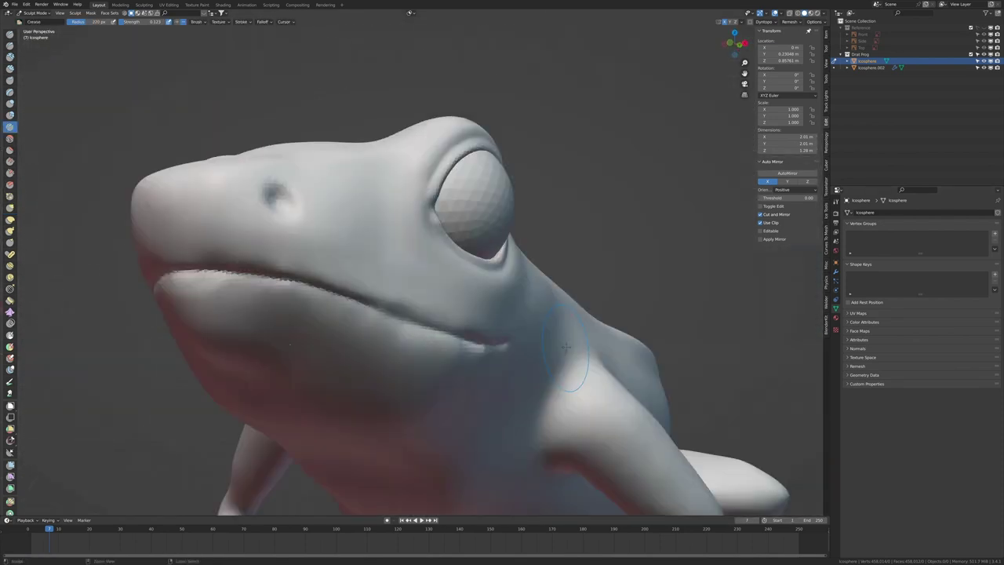
pyautogui.scroll(5, 251, 305)
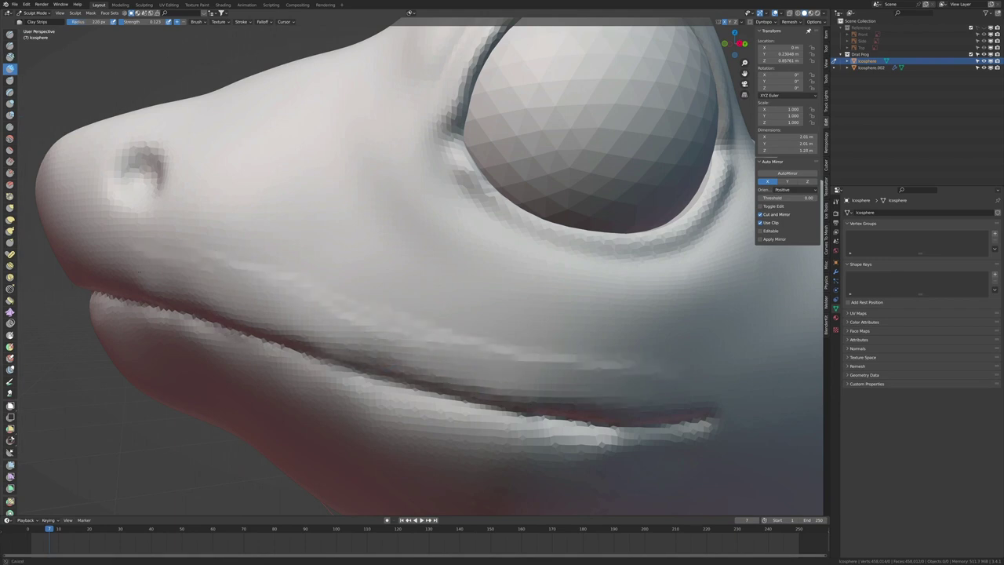
pyautogui.scroll(-4, 456, 381)
pyautogui.moveTo(408, 368); pyautogui.dragTo(456, 381, button='middle')
pyautogui.scroll(3, 455, 381)
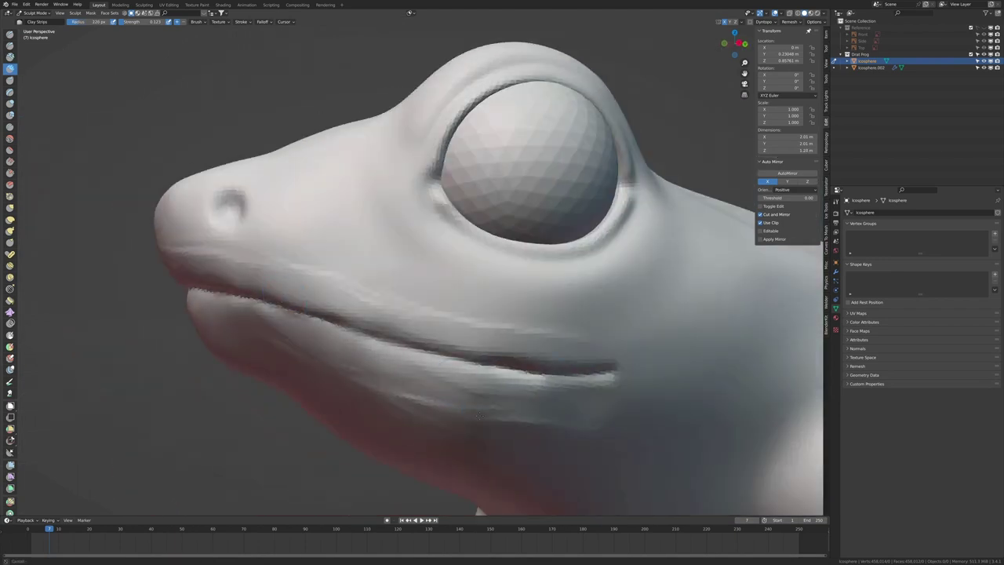
pyautogui.moveTo(302, 291)
pyautogui.mouseDown(button='middle')
pyautogui.moveTo(403, 336)
pyautogui.moveTo(470, 236)
pyautogui.moveTo(407, 259)
pyautogui.moveTo(439, 243)
pyautogui.mouseUp(button='middle')
pyautogui.scroll(2, 553, 226)
pyautogui.scroll(-3, 423, 247)
pyautogui.scroll(3, 439, 243)
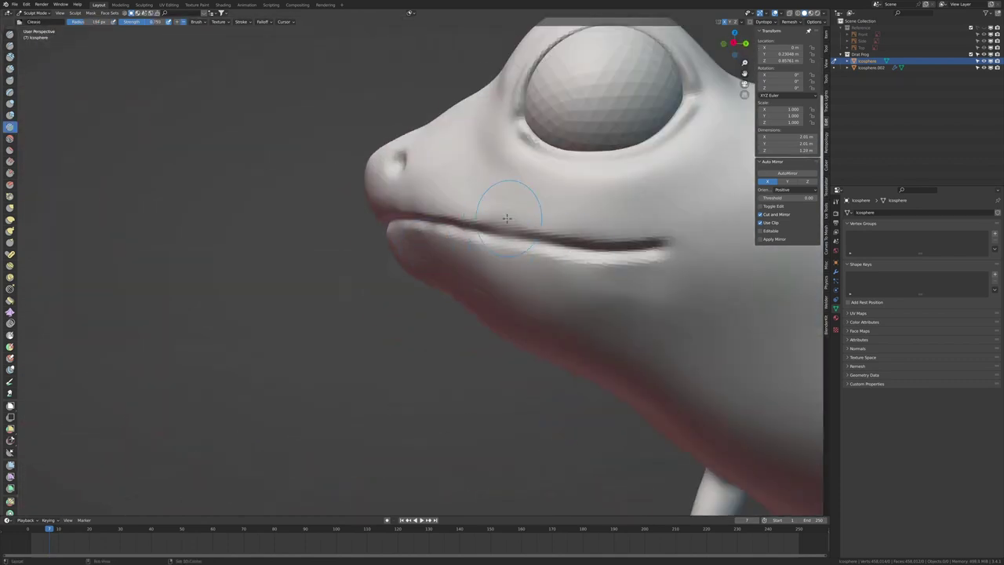
# Step: Fill out the chin with three Clay Strips strokes
pyautogui.press('c')
pyautogui.moveTo(507, 218); pyautogui.dragTo(439, 235, button='middle')
pyautogui.moveTo(368, 204); pyautogui.dragTo(471, 259)
pyautogui.keyDown('shift'); pyautogui.moveTo(408, 235); pyautogui.dragTo(423, 267); pyautogui.keyUp('shift')
pyautogui.moveTo(424, 267)
pyautogui.mouseDown(button='middle')
pyautogui.moveTo(464, 237)
pyautogui.moveTo(457, 156)
pyautogui.mouseUp(button='middle')
pyautogui.moveTo(693, 202)
pyautogui.mouseDown(button='middle')
pyautogui.moveTo(675, 258)
pyautogui.moveTo(518, 235)
pyautogui.moveTo(471, 259)
pyautogui.moveTo(463, 317)
pyautogui.moveTo(584, 253)
pyautogui.mouseUp(button='middle')
# Step: Switch through the Grab, Inflate and Draw brushes and lower the brush strength to 0.378
pyautogui.press('g')
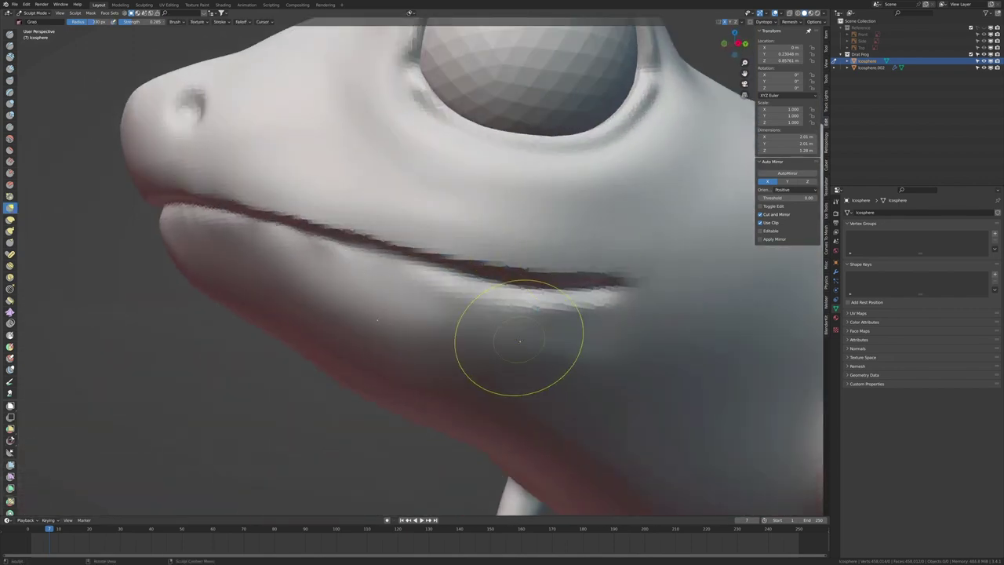
pyautogui.scroll(-3, 440, 298)
pyautogui.scroll(-3, 392, 250)
pyautogui.press('i')
pyautogui.scroll(8, 438, 218)
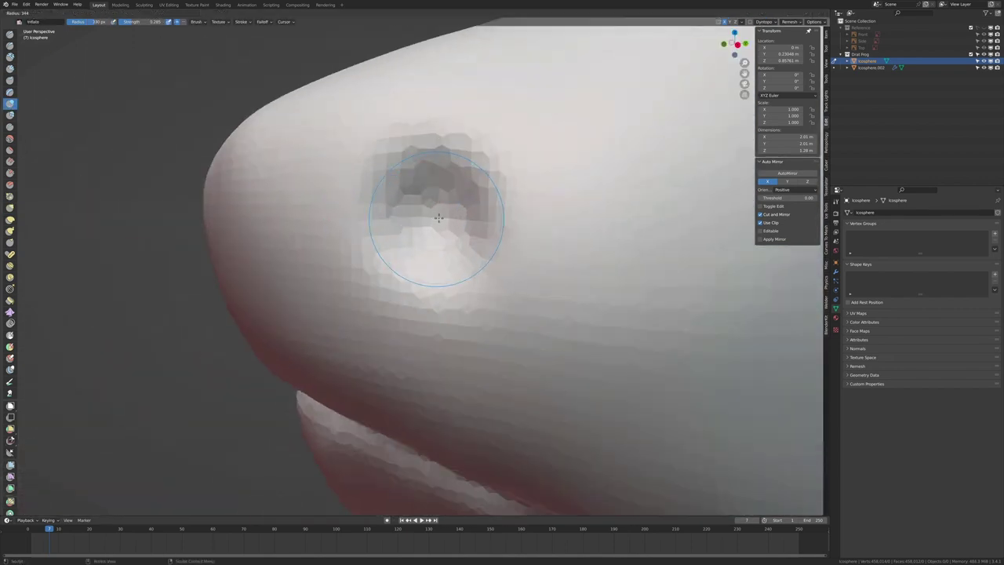
pyautogui.press('x')
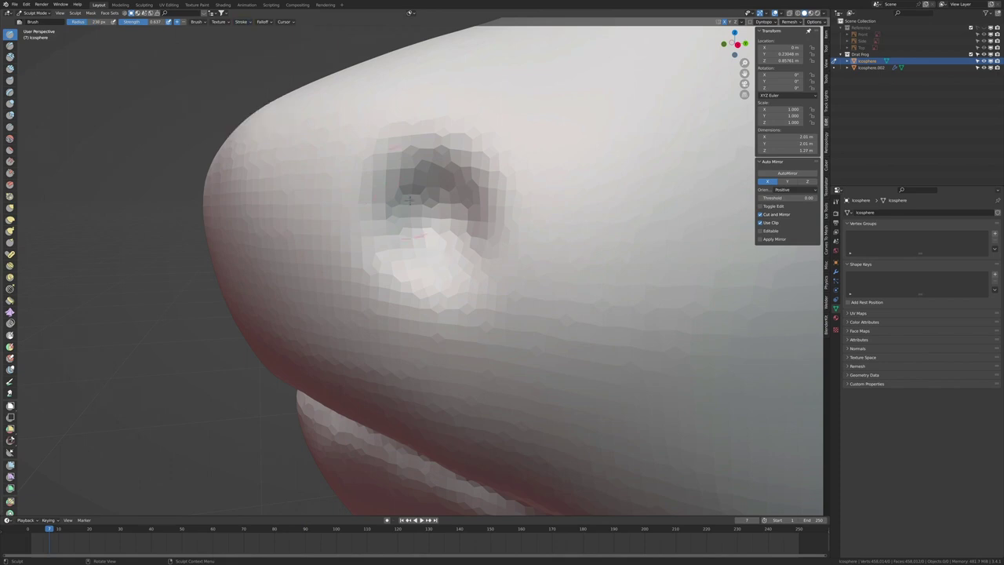
pyautogui.moveTo(421, 225); pyautogui.dragTo(294, 205, button='middle')
pyautogui.hotkey('shift', 'f')
pyautogui.click(393, 224)
pyautogui.scroll(-5, 400, 227)
pyautogui.scroll(-5, 400, 228)
# Step: From a side view of the head, draw a curved crease extending the mouth line backward
pyautogui.moveTo(400, 227)
pyautogui.mouseDown(button='middle')
pyautogui.moveTo(604, 250)
pyautogui.moveTo(324, 303)
pyautogui.mouseUp(button='middle')
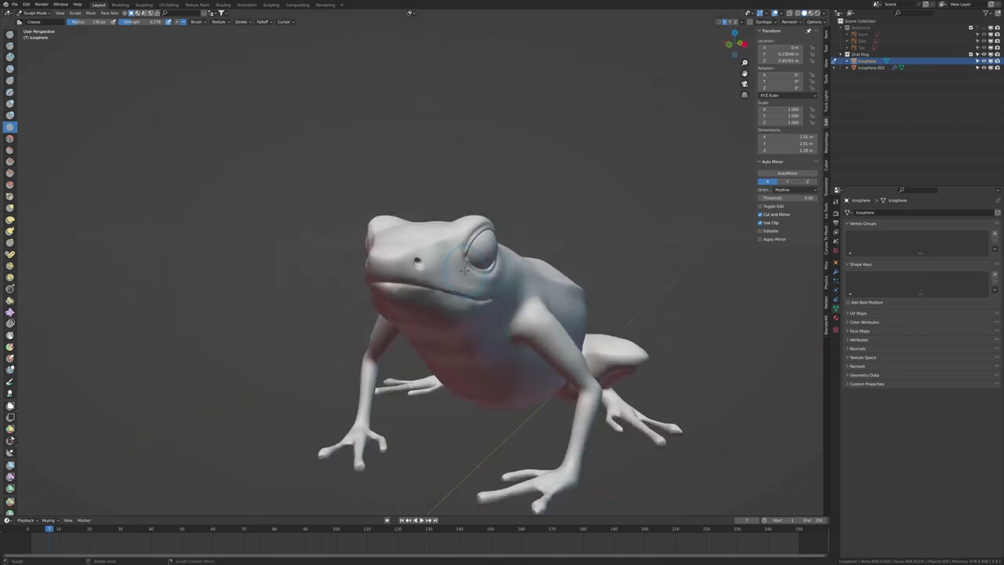
pyautogui.scroll(3, 325, 303)
pyautogui.scroll(3, 325, 303)
pyautogui.scroll(-2, 364, 280)
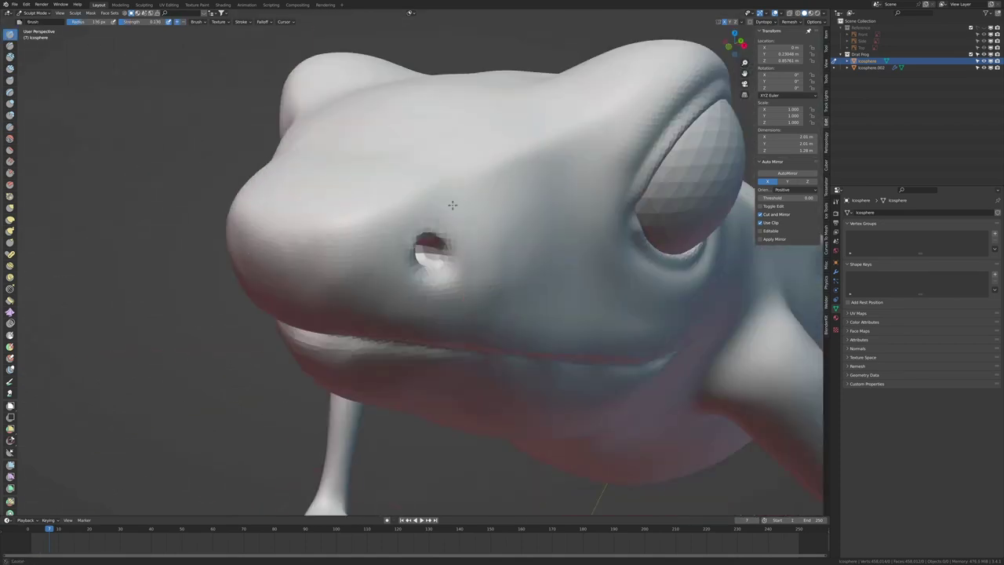
pyautogui.scroll(-2, 364, 280)
pyautogui.moveTo(364, 280); pyautogui.dragTo(289, 318, button='middle')
pyautogui.scroll(3, 289, 319)
pyautogui.scroll(2, 289, 319)
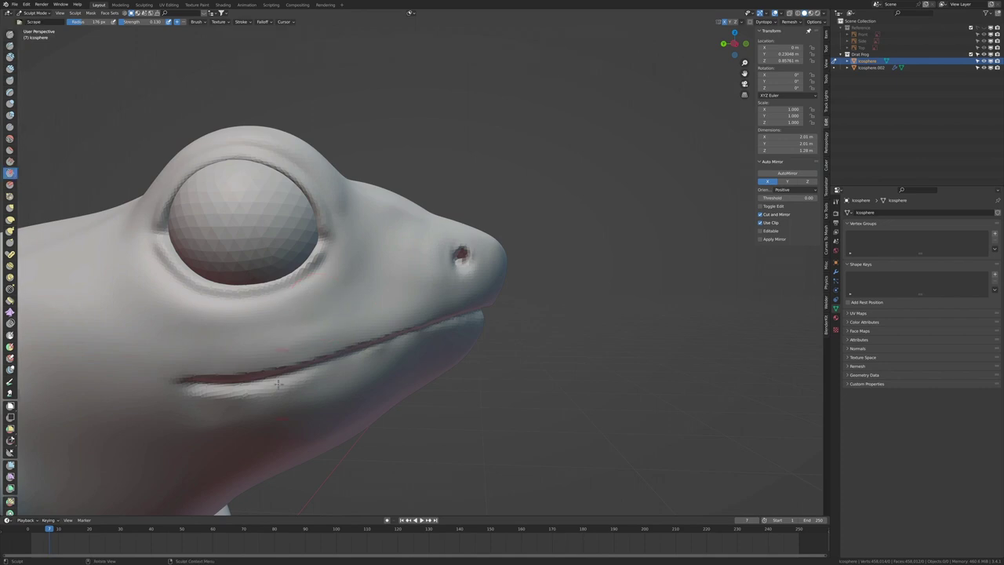
pyautogui.scroll(-3, 154, 327)
pyautogui.moveTo(154, 328); pyautogui.dragTo(378, 281, button='middle')
pyautogui.scroll(1, 377, 281)
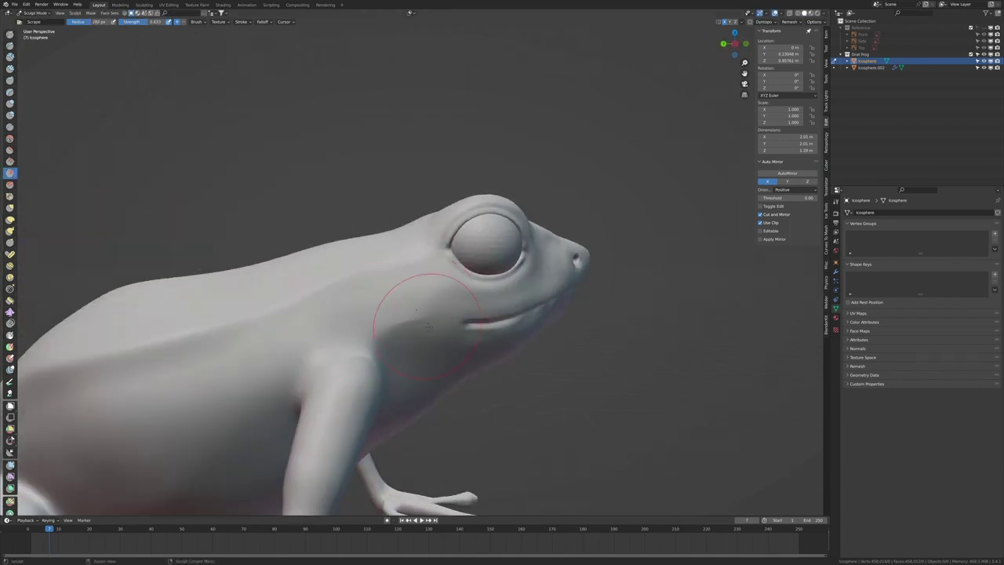
pyautogui.scroll(2, 427, 325)
pyautogui.scroll(2, 427, 325)
pyautogui.press('x')
pyautogui.moveTo(470, 400); pyautogui.dragTo(463, 323)
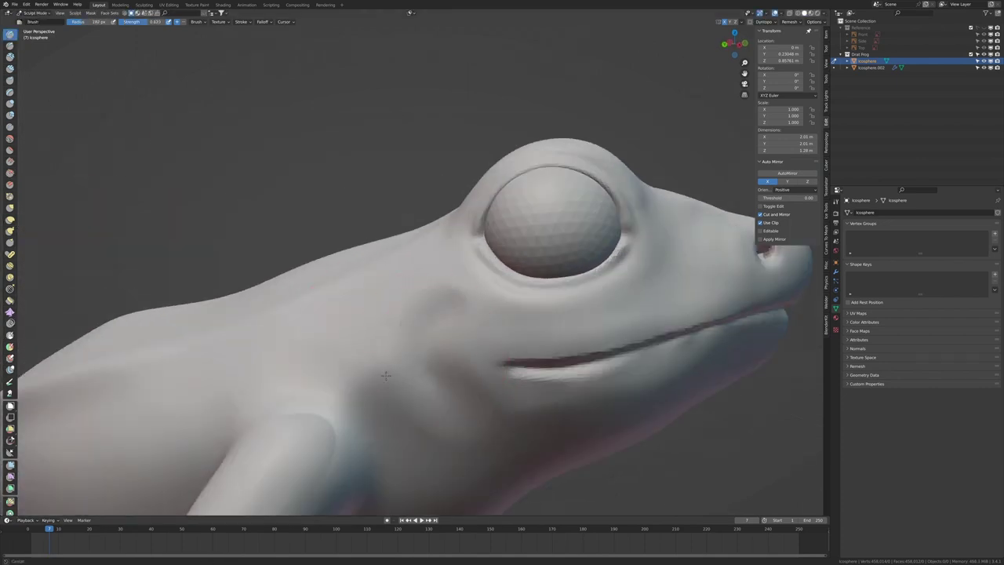
# Step: Check the eye and shoulder, then bring up the Viewport Shading MatCap choices
pyautogui.scroll(-3, 457, 336)
pyautogui.moveTo(457, 336)
pyautogui.mouseDown(button='middle')
pyautogui.moveTo(369, 227)
pyautogui.moveTo(471, 403)
pyautogui.moveTo(495, 360)
pyautogui.mouseUp(button='middle')
pyautogui.scroll(3, 370, 227)
pyautogui.scroll(-2, 369, 227)
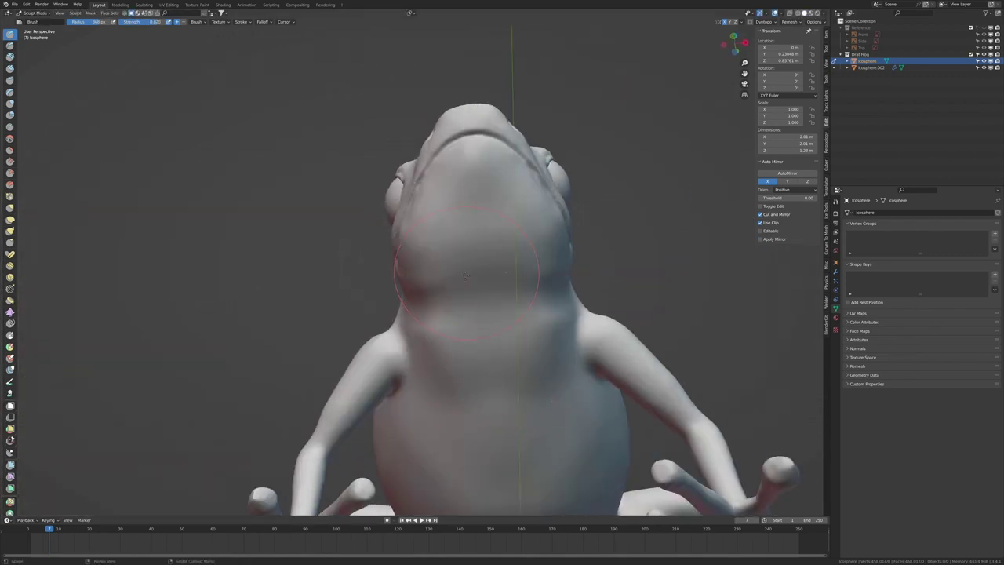
pyautogui.moveTo(467, 275); pyautogui.dragTo(384, 265, button='middle')
pyautogui.scroll(-4, 383, 411)
pyautogui.click(822, 13)
pyautogui.moveTo(383, 411)
pyautogui.mouseDown(button='middle')
pyautogui.moveTo(471, 313)
pyautogui.moveTo(328, 290)
pyautogui.moveTo(462, 221)
pyautogui.moveTo(466, 191)
pyautogui.mouseUp(button='middle')
pyautogui.click(795, 45)
# Step: Apply a glossy green MatCap and crease the frog's throat with the Crease brush
pyautogui.click(753, 110)
pyautogui.scroll(3, 328, 290)
pyautogui.hotkey('shift', 'c')
pyautogui.moveTo(381, 249); pyautogui.dragTo(325, 168, button='middle')
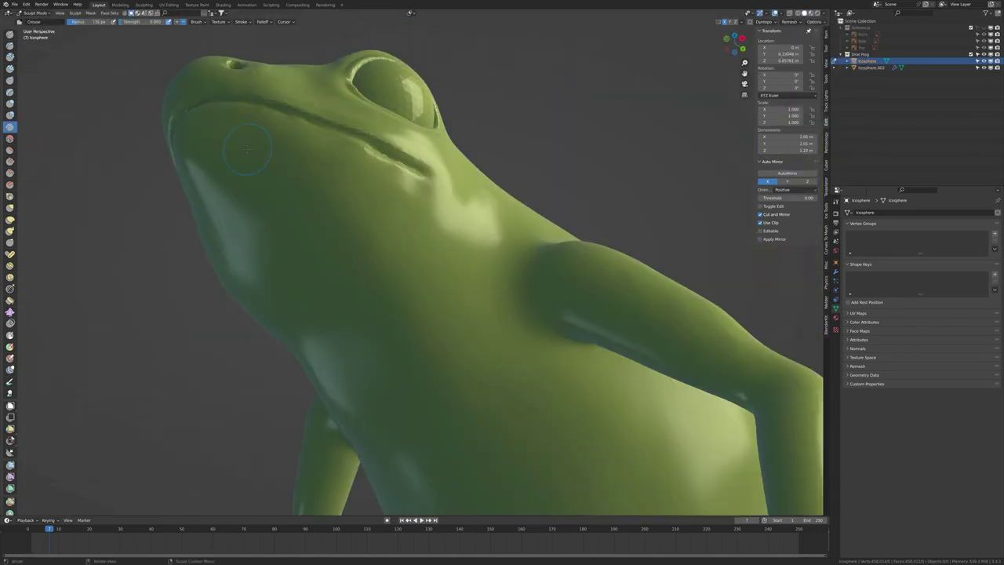
pyautogui.scroll(2, 326, 167)
pyautogui.keyDown('alt'); pyautogui.moveTo(458, 305); pyautogui.dragTo(445, 167, button='middle'); pyautogui.keyUp('alt')
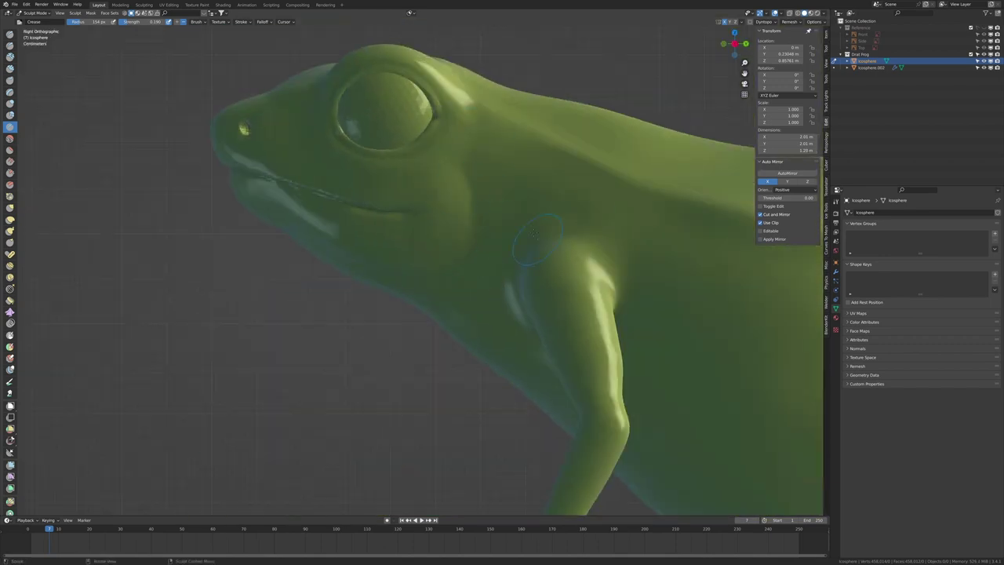
pyautogui.keyDown('alt'); pyautogui.moveTo(533, 234); pyautogui.dragTo(477, 241, button='middle'); pyautogui.keyUp('alt')
pyautogui.scroll(-5, 477, 241)
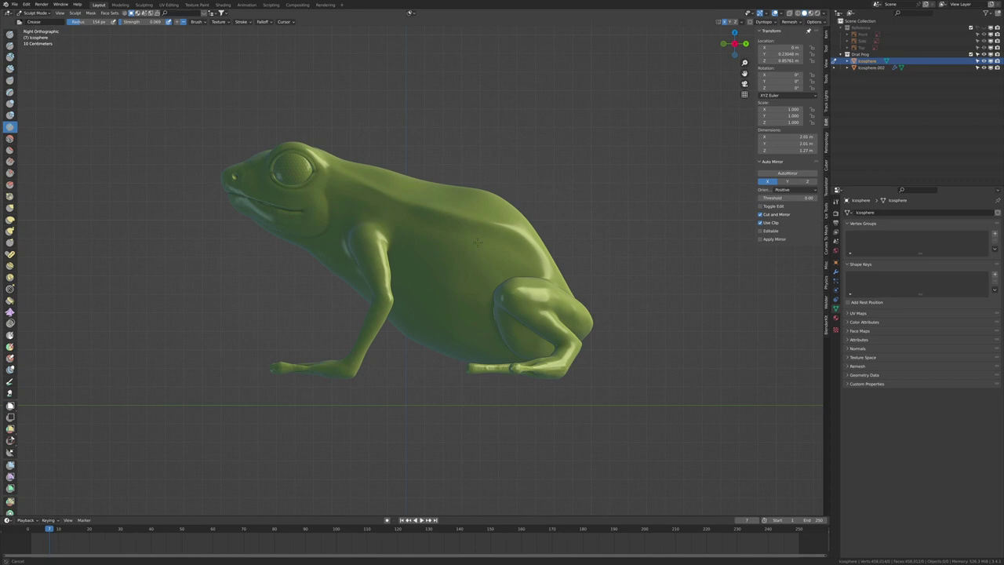
pyautogui.keyDown('alt'); pyautogui.moveTo(478, 241); pyautogui.dragTo(507, 212, button='middle'); pyautogui.keyUp('alt')
pyautogui.scroll(3, 506, 212)
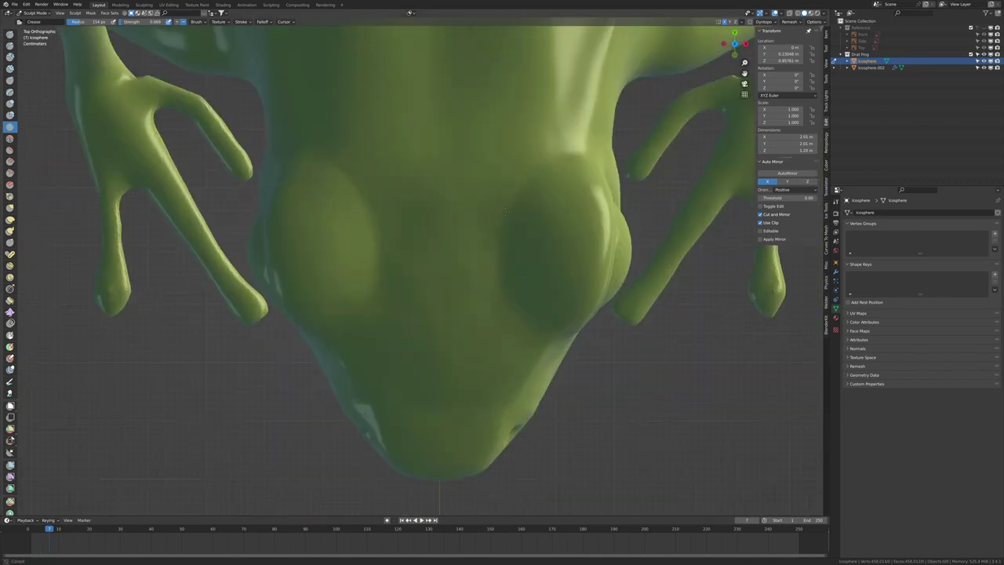
# Step: Switch from Pinch to the Multi-plane Scrape brush and bring the belly and legs into view
pyautogui.press('p')
pyautogui.click(10, 185)
pyautogui.moveTo(440, 259)
pyautogui.keyDown('alt'); pyautogui.mouseDown(button='middle')
pyautogui.moveTo(459, 232)
pyautogui.moveTo(493, 280)
pyautogui.moveTo(676, 367)
pyautogui.mouseUp(button='middle'); pyautogui.keyUp('alt')
pyautogui.scroll(2, 516, 223)
pyautogui.scroll(2, 676, 367)
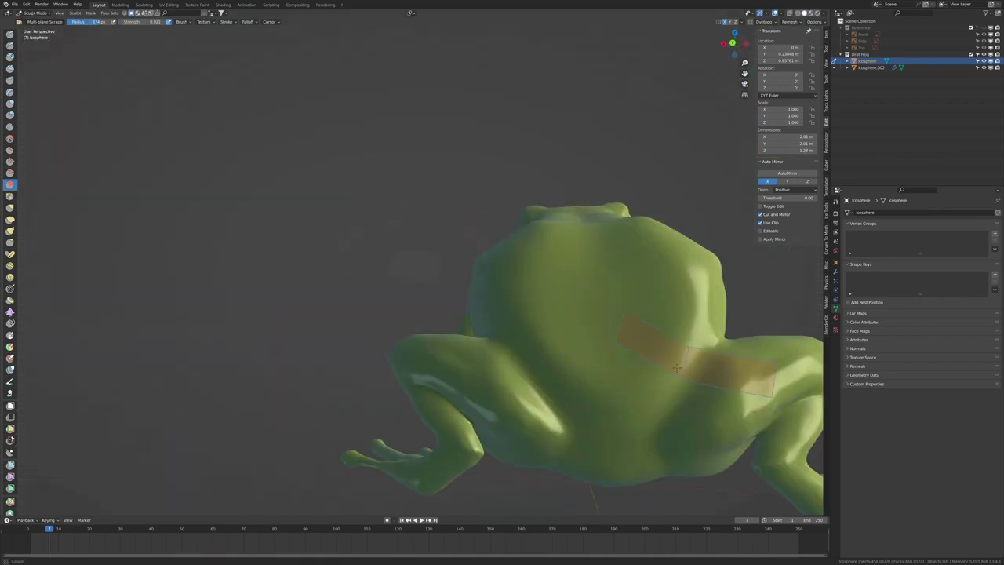
pyautogui.moveTo(505, 292); pyautogui.dragTo(615, 305, button='middle')
pyautogui.scroll(3, 615, 305)
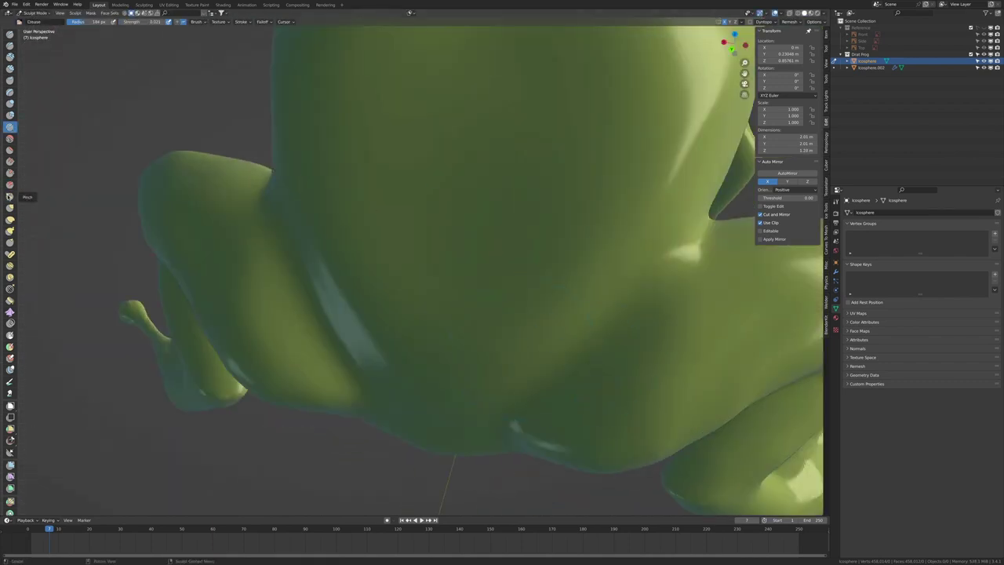
pyautogui.moveTo(502, 298)
pyautogui.mouseDown(button='middle')
pyautogui.moveTo(643, 188)
pyautogui.moveTo(438, 307)
pyautogui.moveTo(470, 235)
pyautogui.moveTo(439, 259)
pyautogui.moveTo(549, 271)
pyautogui.mouseUp(button='middle')
# Step: Set the brush radius to 116 px and scrape the underside
pyautogui.press('f')
pyautogui.click(643, 188)
pyautogui.scroll(-4, 549, 251)
pyautogui.scroll(1, 438, 307)
pyautogui.scroll(-3, 440, 307)
pyautogui.scroll(-2, 439, 259)
pyautogui.scroll(3, 479, 225)
pyautogui.scroll(3, 480, 225)
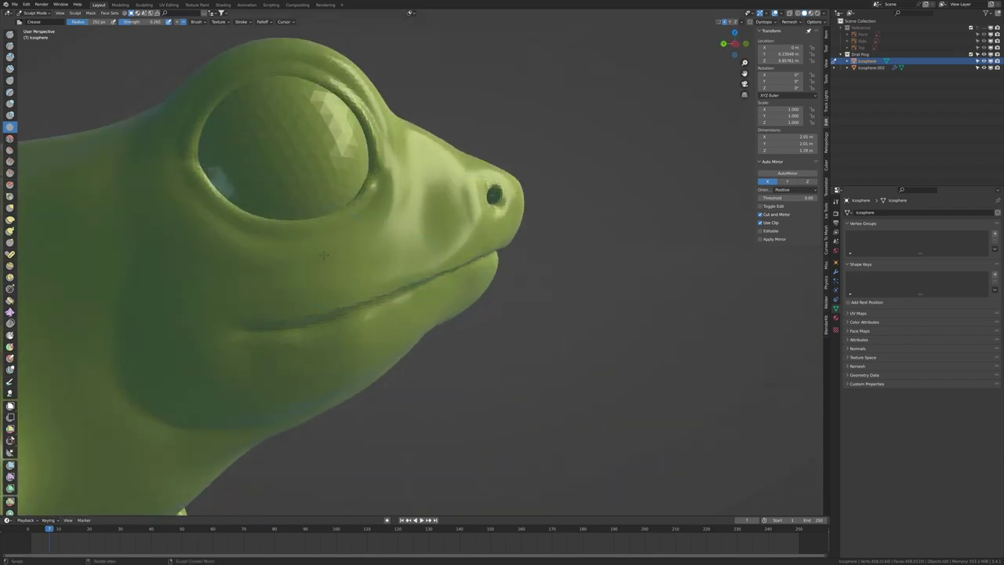
# Step: Orbit around the underside, head and front foot to review the sculpt
pyautogui.moveTo(343, 262)
pyautogui.mouseDown(button='middle')
pyautogui.moveTo(440, 204)
pyautogui.moveTo(476, 168)
pyautogui.mouseUp(button='middle')
pyautogui.scroll(3, 392, 235)
pyautogui.moveTo(392, 267); pyautogui.dragTo(553, 265, button='middle')
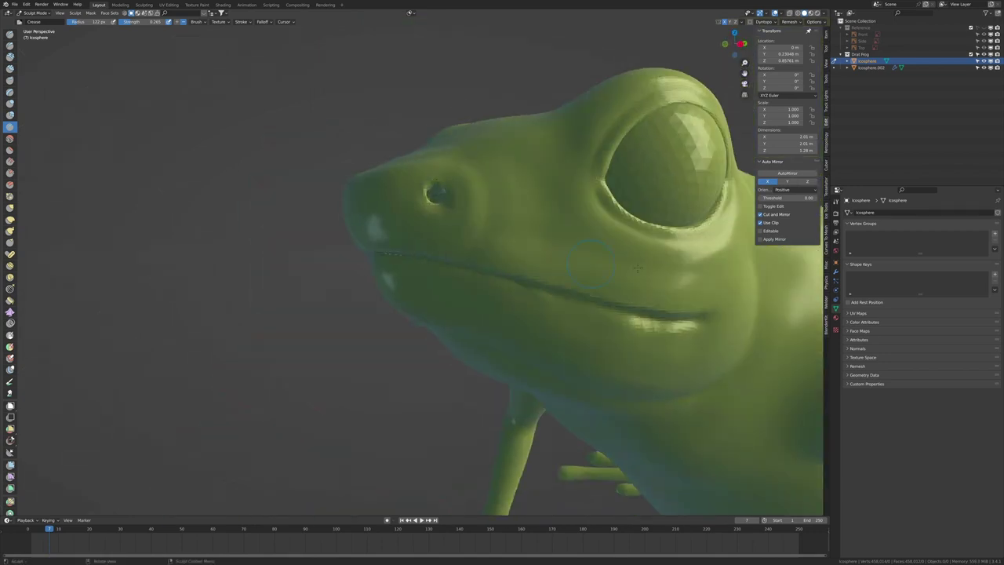
pyautogui.scroll(2, 554, 265)
pyautogui.scroll(-2, 549, 313)
pyautogui.moveTo(580, 305)
pyautogui.mouseDown(button='middle')
pyautogui.moveTo(518, 290)
pyautogui.moveTo(502, 314)
pyautogui.moveTo(486, 298)
pyautogui.moveTo(457, 204)
pyautogui.mouseUp(button='middle')
pyautogui.scroll(4, 457, 265)
pyautogui.moveTo(456, 265); pyautogui.dragTo(481, 291, button='middle')
pyautogui.scroll(3, 481, 291)
# Step: Sample the Dyntopo detail size from the frog's surface
pyautogui.click(775, 21)
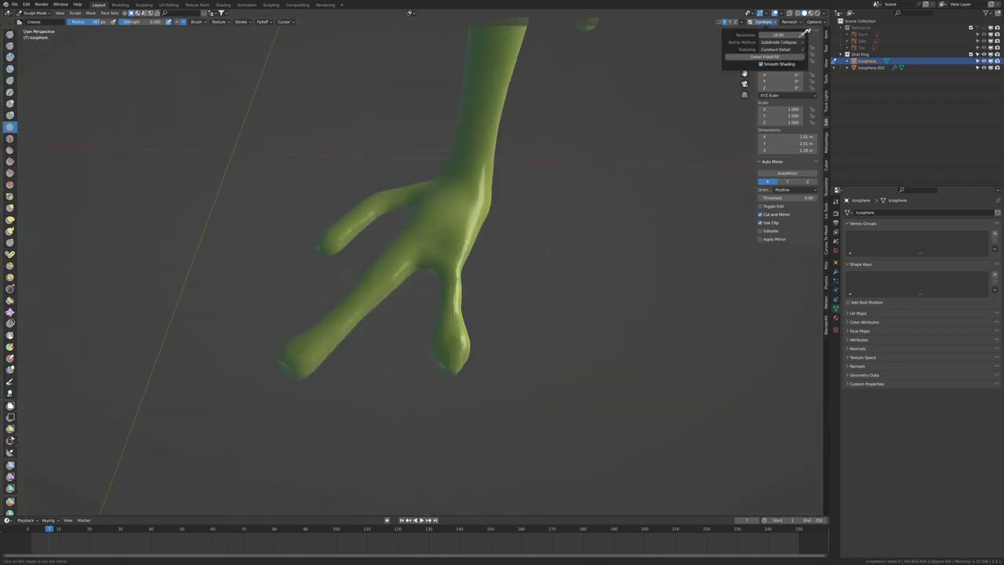
pyautogui.click(806, 32)
pyautogui.click(426, 324)
# Step: Inflate the toe tips into rounded pads
pyautogui.press('i')
pyautogui.moveTo(426, 324); pyautogui.dragTo(353, 267, button='middle')
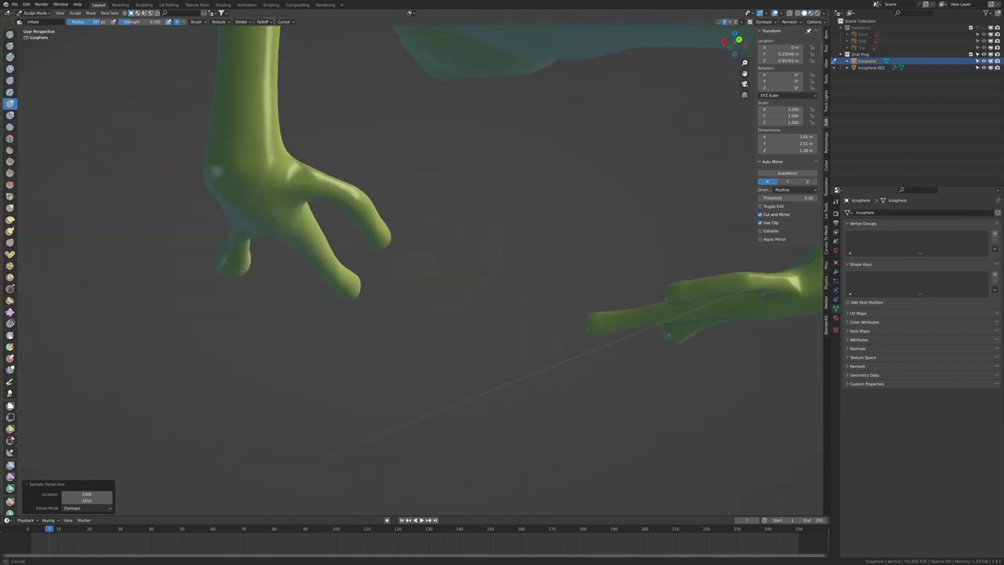
pyautogui.moveTo(330, 236); pyautogui.dragTo(302, 215, button='middle')
pyautogui.scroll(3, 298, 212)
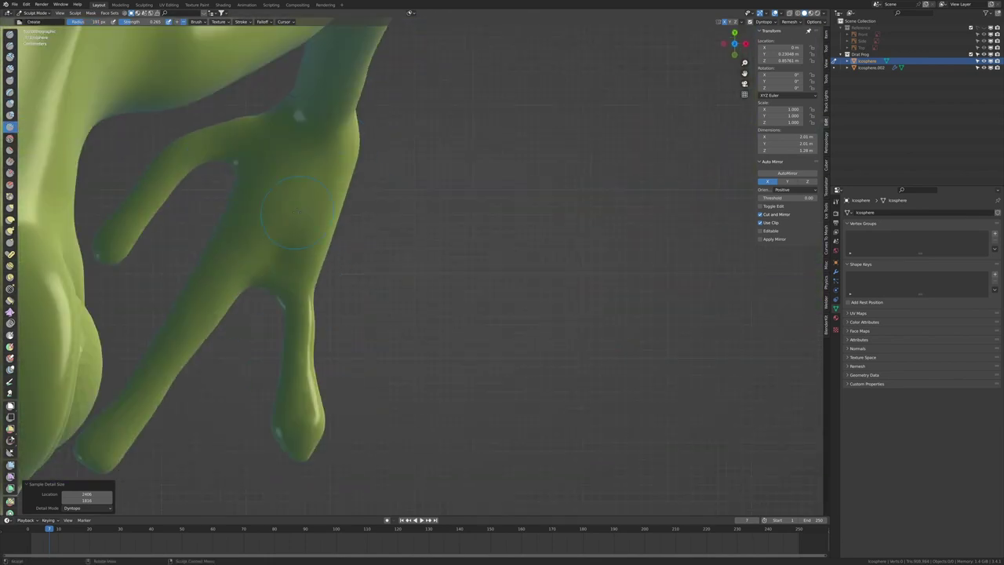
# Step: Grab one hand's toes to pull them longer and spread them apart
pyautogui.press('g')
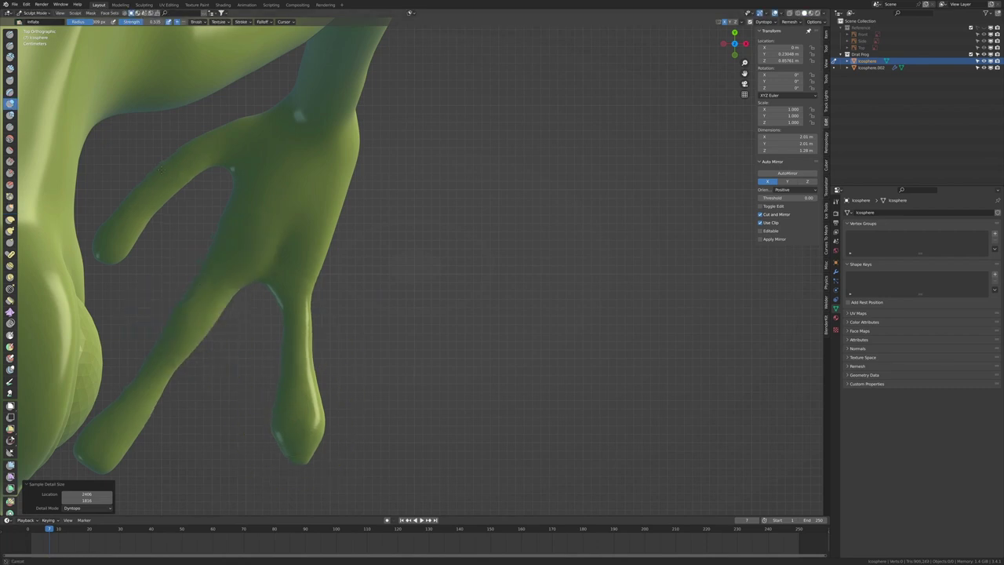
pyautogui.moveTo(280, 417)
pyautogui.mouseDown(button='middle')
pyautogui.moveTo(224, 426)
pyautogui.moveTo(267, 420)
pyautogui.mouseUp(button='middle')
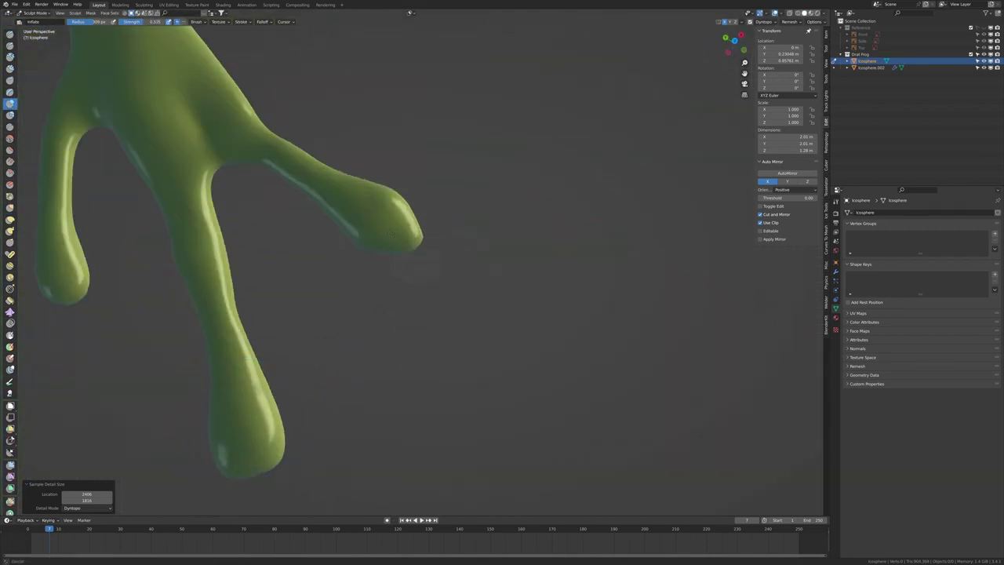
pyautogui.scroll(-5, 291, 258)
pyautogui.moveTo(291, 258); pyautogui.dragTo(330, 259, button='middle')
pyautogui.scroll(5, 313, 259)
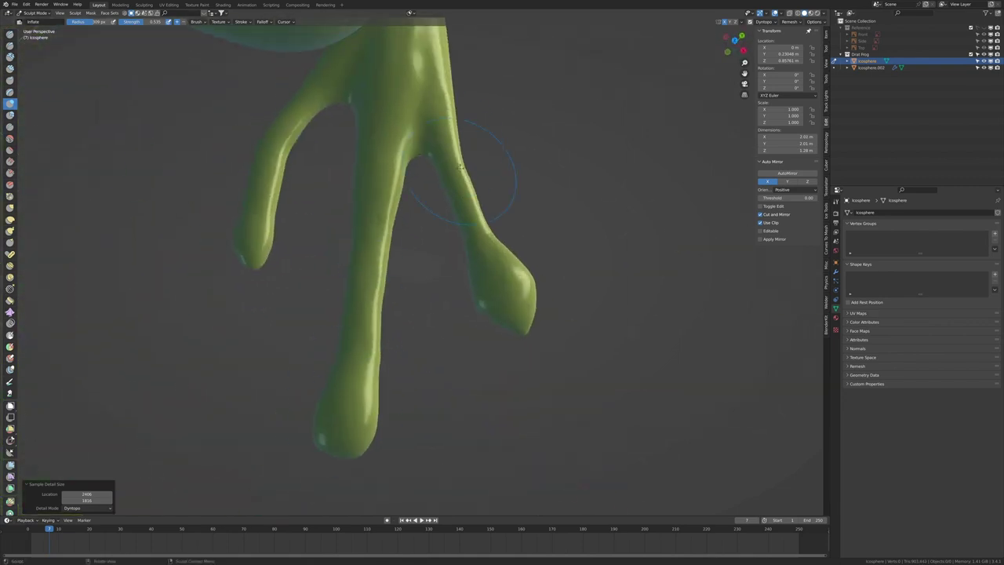
pyautogui.moveTo(377, 275); pyautogui.dragTo(402, 280, button='middle')
pyautogui.scroll(-5, 402, 280)
pyautogui.scroll(5, 403, 280)
# Step: Flatten the bump on the frog's shoulder after checking the underside
pyautogui.press('ctrl+KP_7')
pyautogui.press('g')
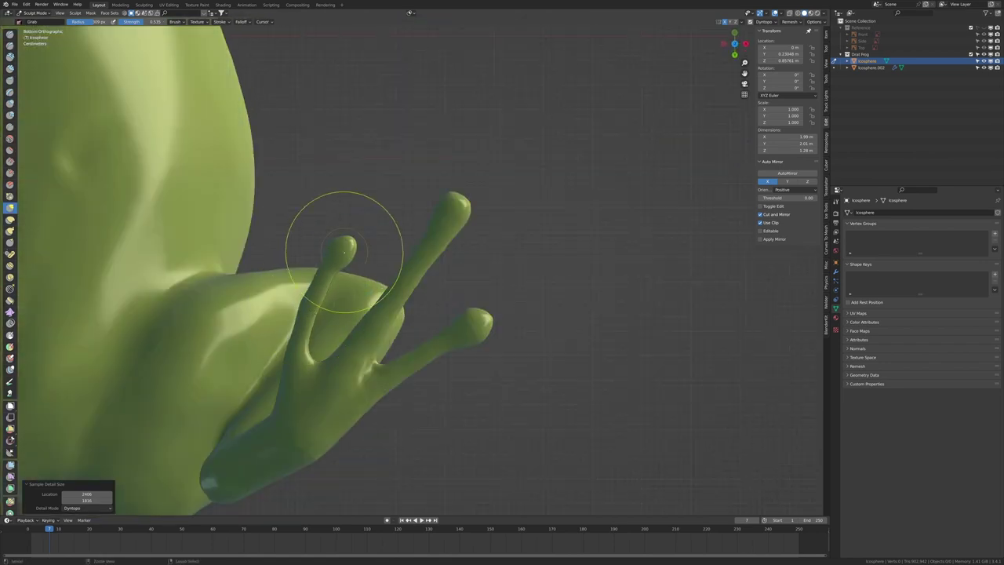
pyautogui.press('f')
pyautogui.press('x')
pyautogui.moveTo(406, 274); pyautogui.dragTo(316, 287, button='middle')
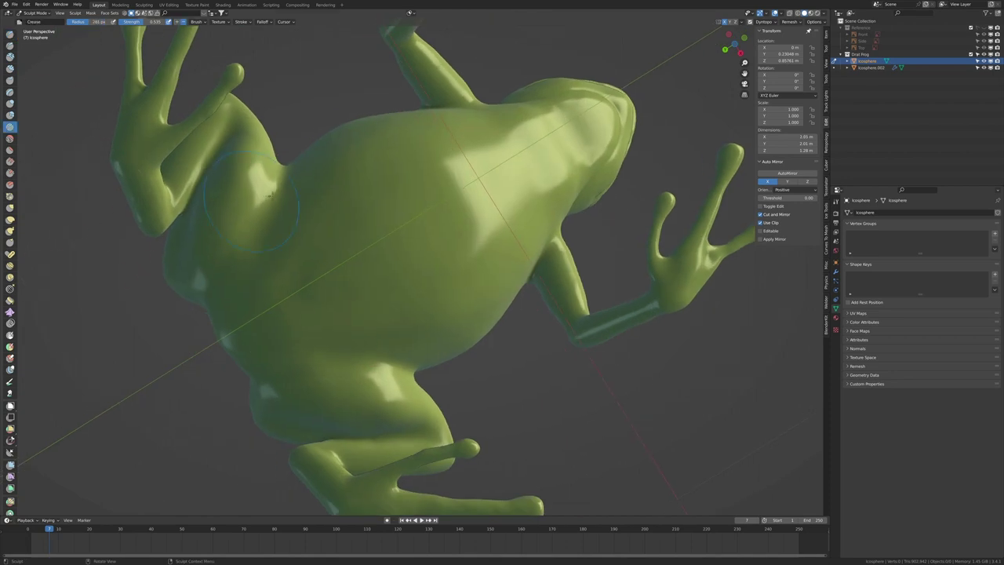
pyautogui.keyDown('shift'); pyautogui.moveTo(269, 195); pyautogui.dragTo(266, 312); pyautogui.keyUp('shift')
# Step: Check the splayed hind-foot toes from the back and bottom views with Grab active
pyautogui.press('ctrl+KP_1')
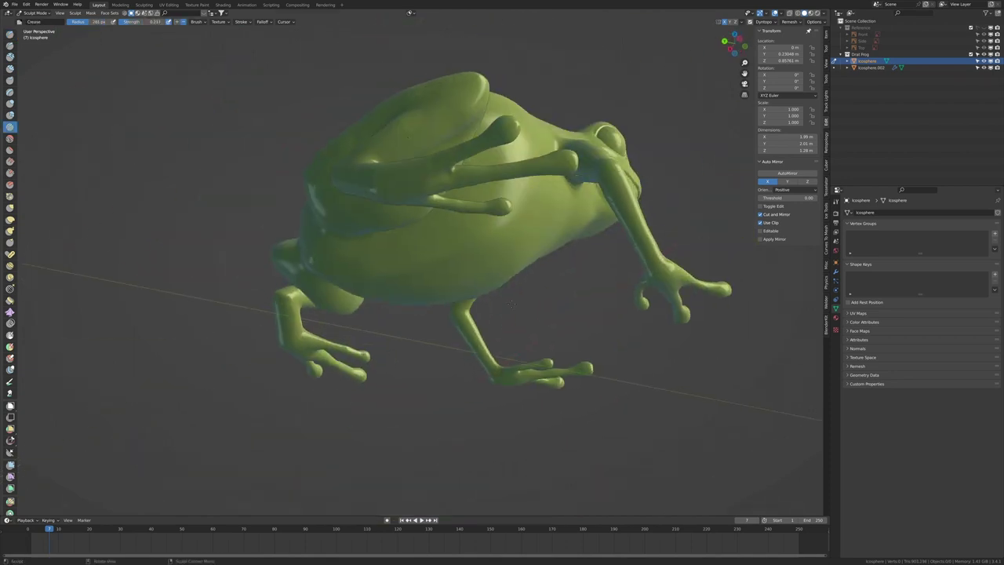
pyautogui.press('g')
pyautogui.scroll(3, 469, 322)
pyautogui.moveTo(508, 338); pyautogui.dragTo(439, 259, button='middle')
pyautogui.press('ctrl+KP_7')
pyautogui.scroll(3, 588, 261)
# Step: Look over the back and head from above and bring up the Dyntopo detail settings
pyautogui.click(765, 21)
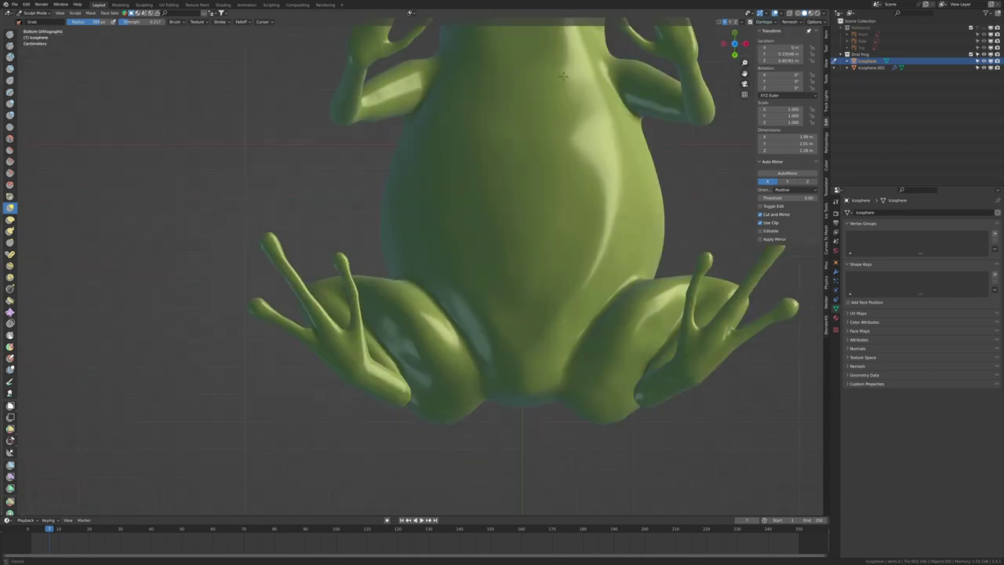
pyautogui.moveTo(563, 76); pyautogui.dragTo(459, 259, button='middle')
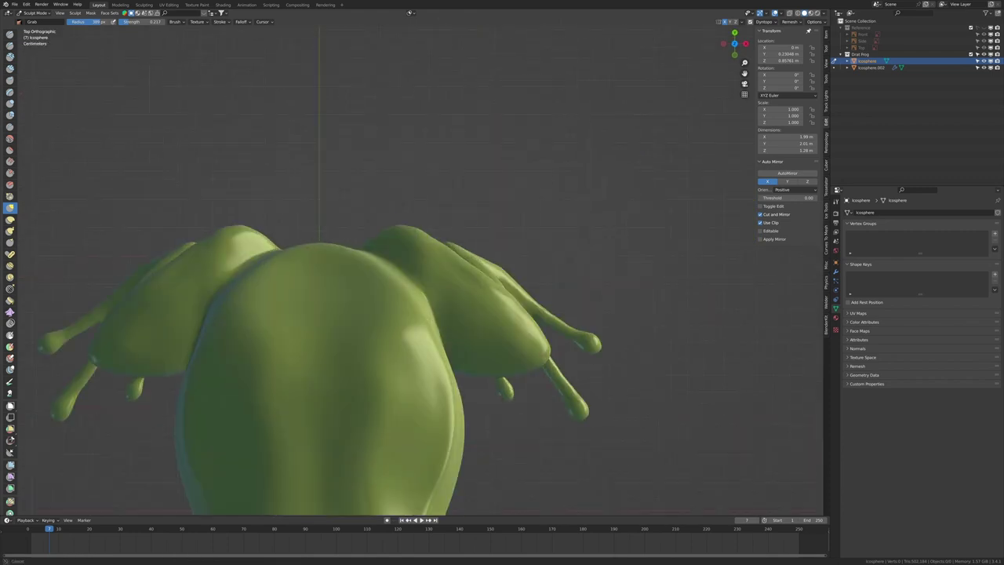
pyautogui.moveTo(408, 299)
pyautogui.mouseDown(button='middle')
pyautogui.moveTo(314, 291)
pyautogui.moveTo(373, 382)
pyautogui.mouseUp(button='middle')
pyautogui.click(766, 21)
pyautogui.scroll(3, 369, 291)
pyautogui.keyDown('shift'); pyautogui.moveTo(230, 317); pyautogui.dragTo(443, 326, button='middle'); pyautogui.keyUp('shift')
pyautogui.scroll(3, 443, 327)
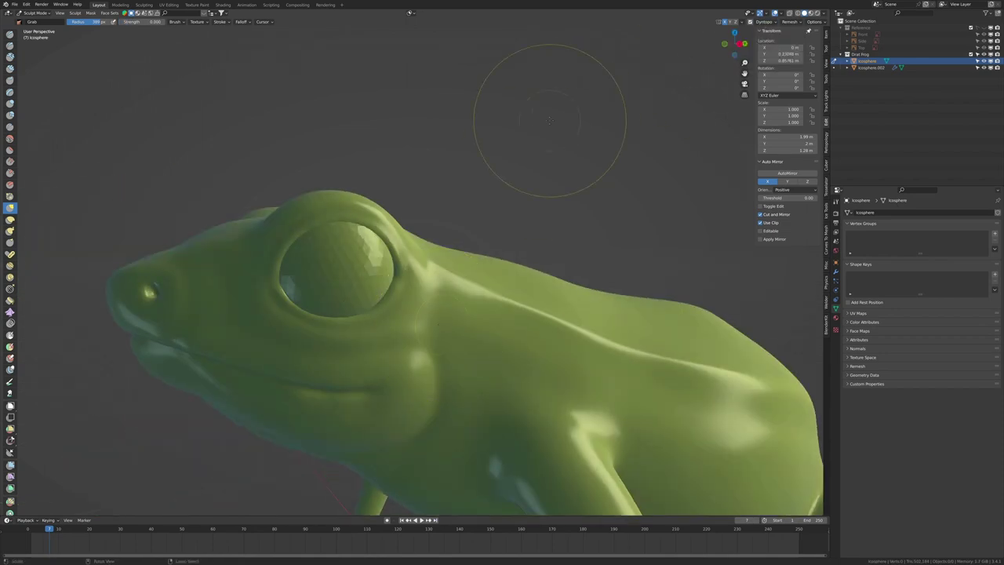
pyautogui.scroll(-4, 549, 120)
pyautogui.click(765, 21)
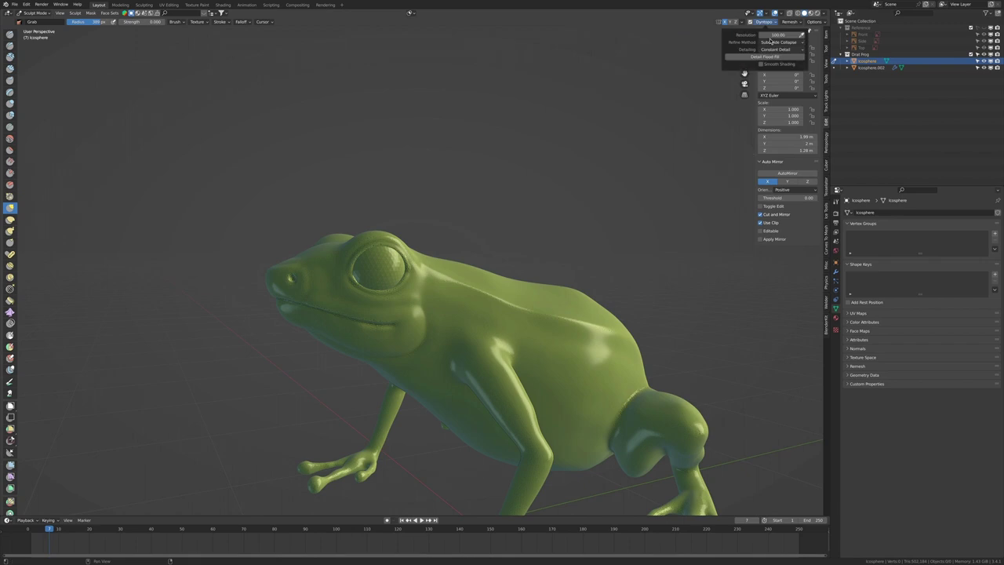
# Step: Inspect the feet and leg from below, from the top and from the right side
pyautogui.moveTo(548, 196)
pyautogui.mouseDown(button='middle')
pyautogui.moveTo(470, 224)
pyautogui.moveTo(511, 365)
pyautogui.mouseUp(button='middle')
pyautogui.scroll(3, 597, 292)
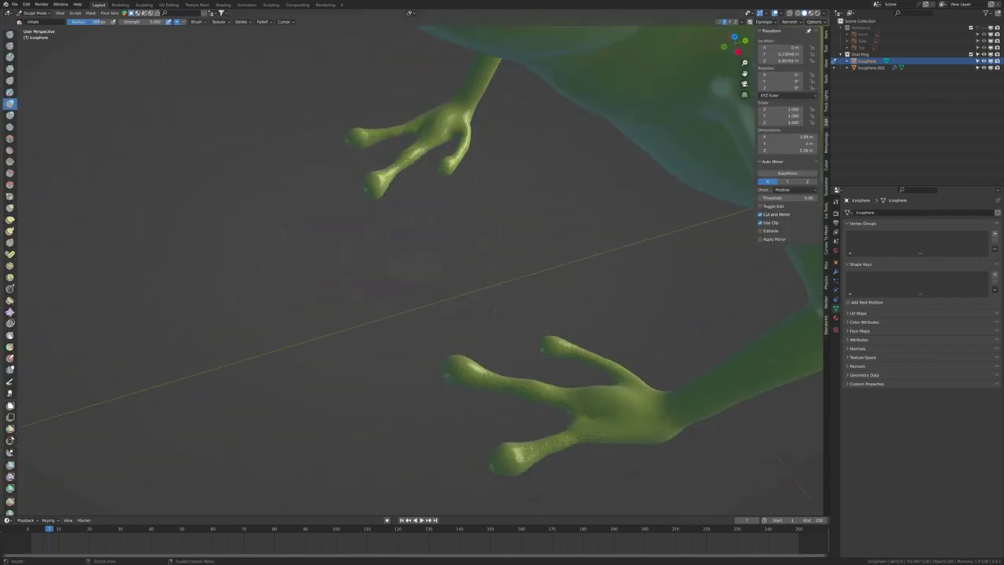
pyautogui.press('KP_7')
pyautogui.scroll(-3, 551, 248)
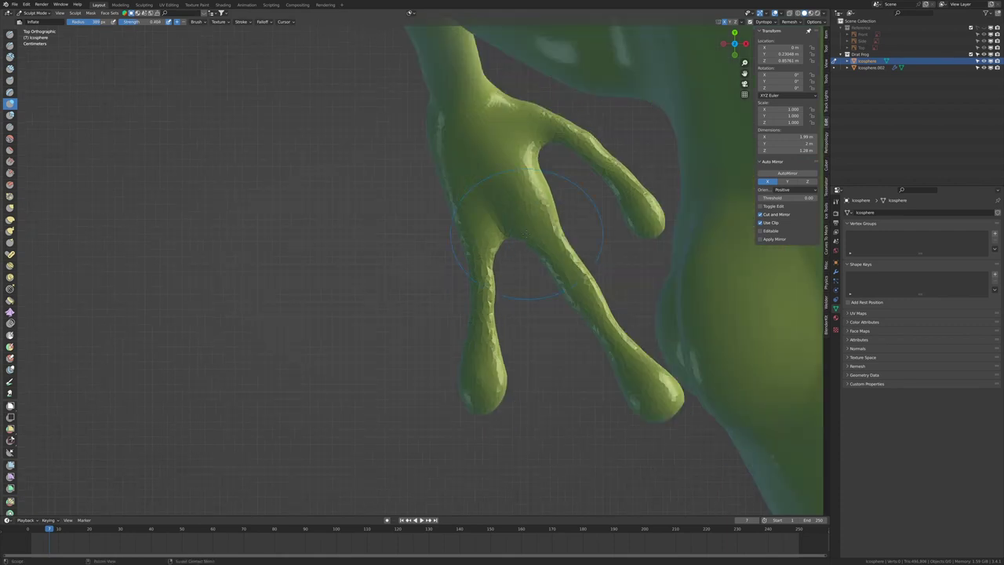
pyautogui.scroll(-5, 552, 248)
pyautogui.press('KP_3')
pyautogui.moveTo(551, 248)
pyautogui.keyDown('shift'); pyautogui.mouseDown(button='middle')
pyautogui.moveTo(568, 284)
pyautogui.moveTo(510, 345)
pyautogui.mouseUp(button='middle'); pyautogui.keyUp('shift')
pyautogui.press('KP_3')
pyautogui.scroll(4, 503, 363)
pyautogui.scroll(4, 504, 362)
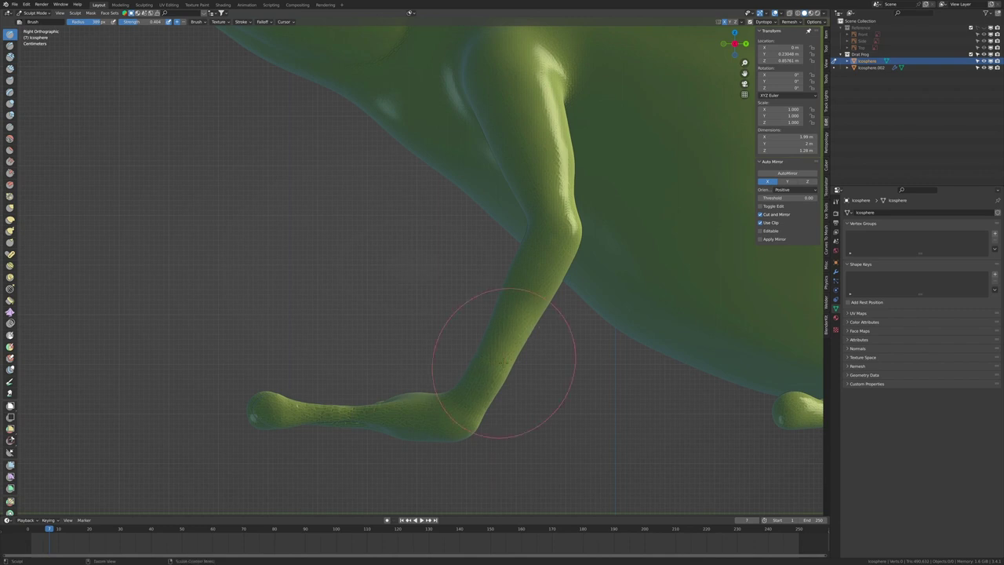
# Step: Orbit around the legs and body and take the Pinch brush for the thigh crease
pyautogui.moveTo(465, 407)
pyautogui.mouseDown(button='middle')
pyautogui.moveTo(482, 414)
pyautogui.moveTo(420, 282)
pyautogui.moveTo(511, 253)
pyautogui.moveTo(409, 302)
pyautogui.moveTo(633, 143)
pyautogui.mouseUp(button='middle')
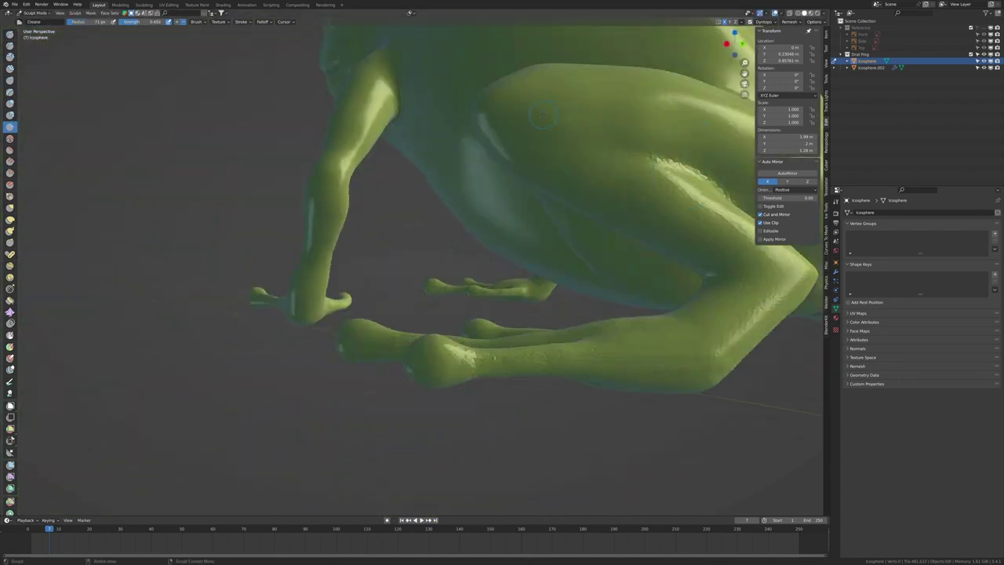
pyautogui.moveTo(541, 116); pyautogui.dragTo(470, 157, button='middle')
pyautogui.moveTo(404, 266); pyautogui.dragTo(376, 300, button='middle')
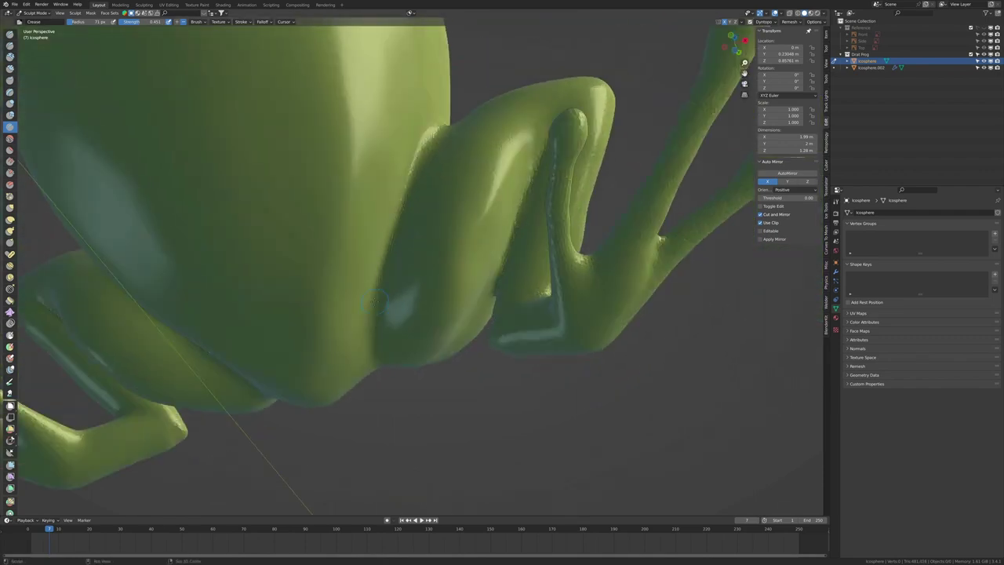
pyautogui.moveTo(414, 161)
pyautogui.mouseDown(button='middle')
pyautogui.moveTo(393, 214)
pyautogui.moveTo(553, 173)
pyautogui.mouseUp(button='middle')
pyautogui.scroll(-5, 394, 213)
pyautogui.click(10, 196)
pyautogui.scroll(3, 437, 202)
pyautogui.moveTo(437, 202); pyautogui.dragTo(353, 251, button='middle')
pyautogui.moveTo(246, 139); pyautogui.dragTo(246, 167, button='middle')
# Step: Zoom in on a front foot and view it from the top and right side
pyautogui.scroll(-4, 246, 167)
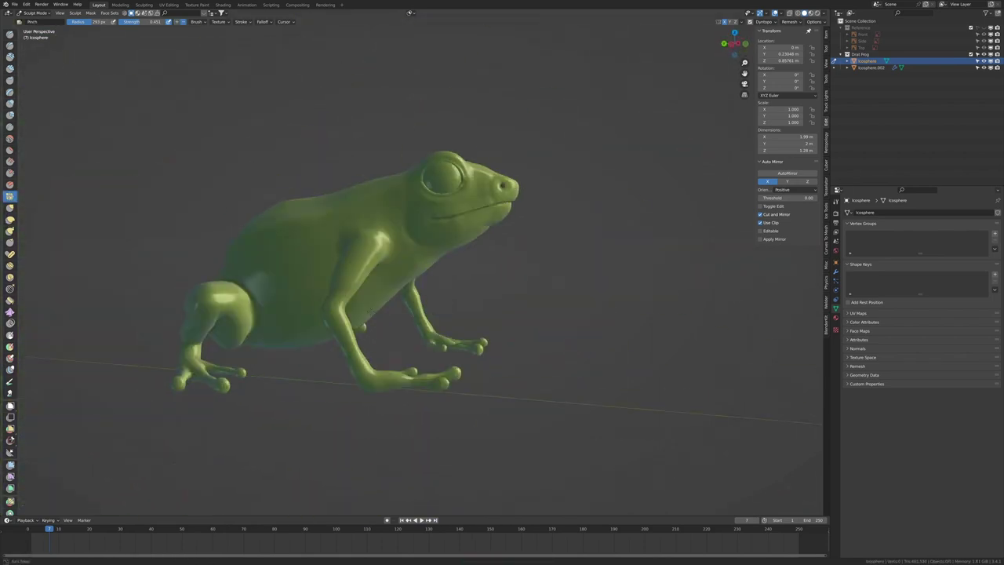
pyautogui.scroll(2, 246, 168)
pyautogui.scroll(-2, 471, 275)
pyautogui.moveTo(635, 330)
pyautogui.mouseDown(button='middle')
pyautogui.moveTo(471, 275)
pyautogui.moveTo(283, 185)
pyautogui.mouseUp(button='middle')
pyautogui.scroll(5, 470, 274)
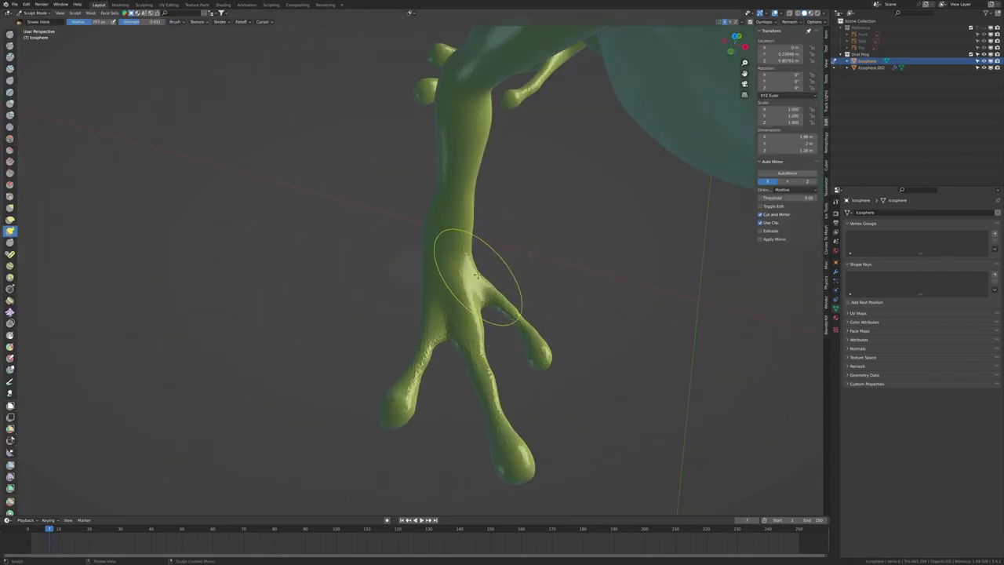
pyautogui.keyDown('alt'); pyautogui.moveTo(476, 274); pyautogui.dragTo(431, 337, button='middle'); pyautogui.keyUp('alt')
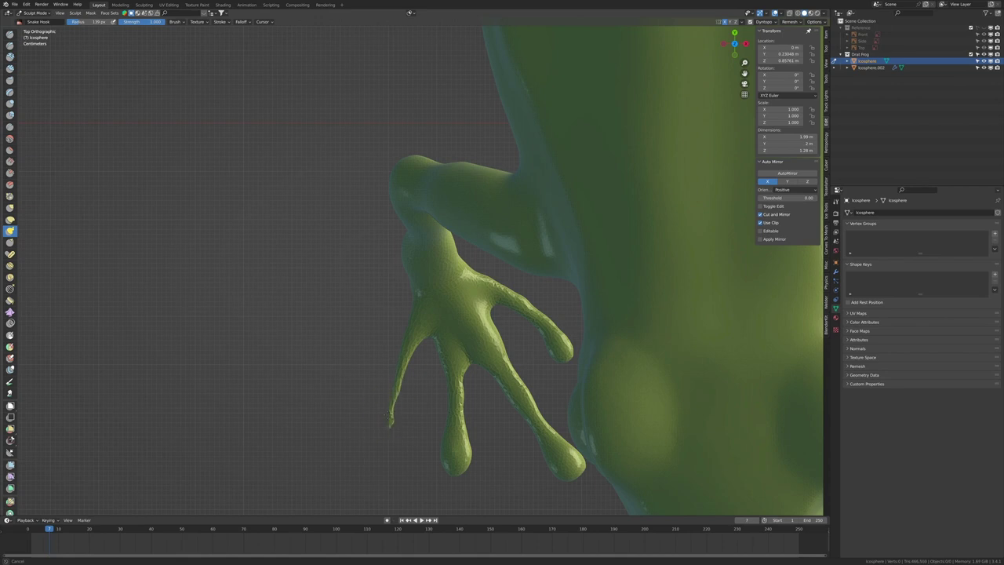
pyautogui.scroll(-5, 414, 288)
pyautogui.scroll(7, 432, 381)
pyautogui.moveTo(414, 289)
pyautogui.keyDown('alt'); pyautogui.mouseDown(button='middle')
pyautogui.moveTo(424, 380)
pyautogui.moveTo(495, 399)
pyautogui.mouseUp(button='middle'); pyautogui.keyUp('alt')
# Step: Bend one finger with the Pose brush and flood-fill the Dyntopo detail
pyautogui.press('p')
pyautogui.moveTo(390, 378)
pyautogui.mouseDown(button='middle')
pyautogui.moveTo(444, 385)
pyautogui.moveTo(444, 358)
pyautogui.moveTo(403, 369)
pyautogui.mouseUp(button='middle')
pyautogui.click(765, 22)
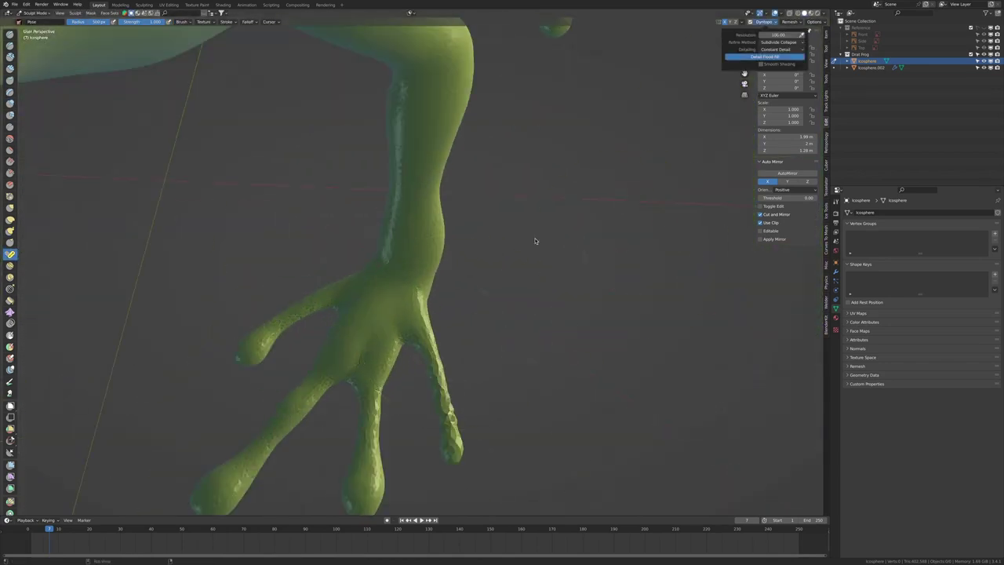
pyautogui.press('x')
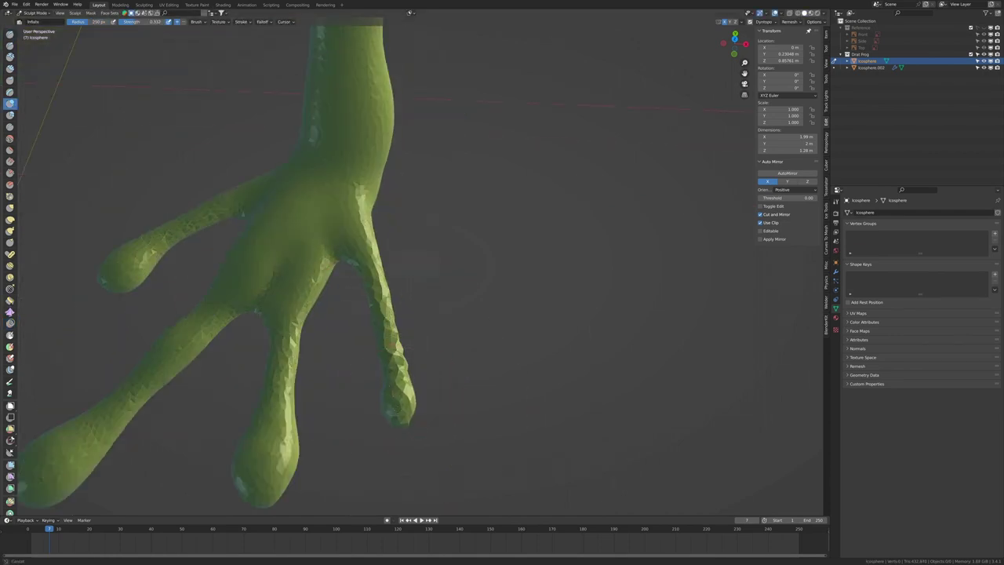
pyautogui.moveTo(436, 264); pyautogui.dragTo(449, 378, button='middle')
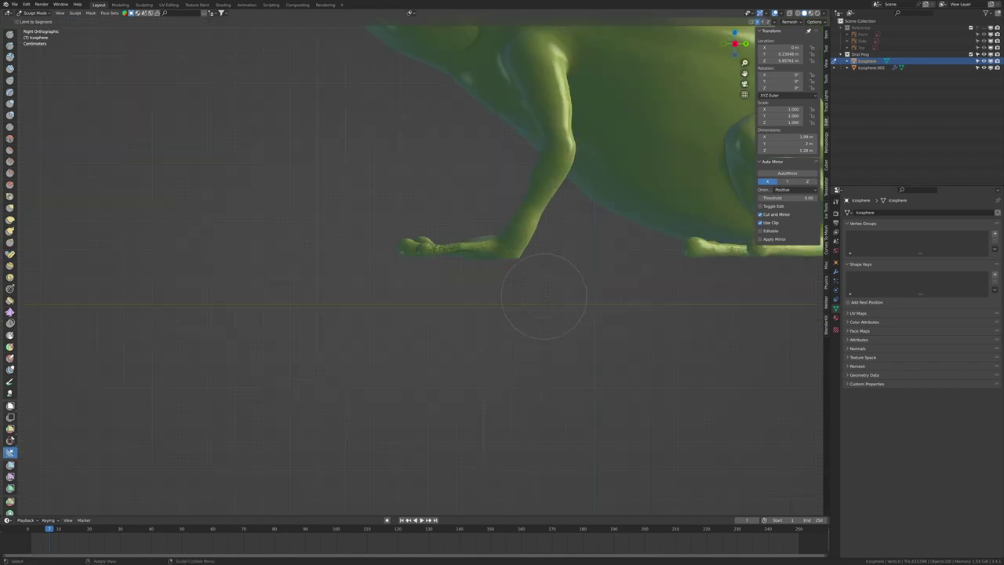
# Step: Zoom out and orbit to a side view of the frog, then switch from Sculpt Mode to Object Mode
pyautogui.moveTo(349, 255); pyautogui.dragTo(597, 336, button='middle')
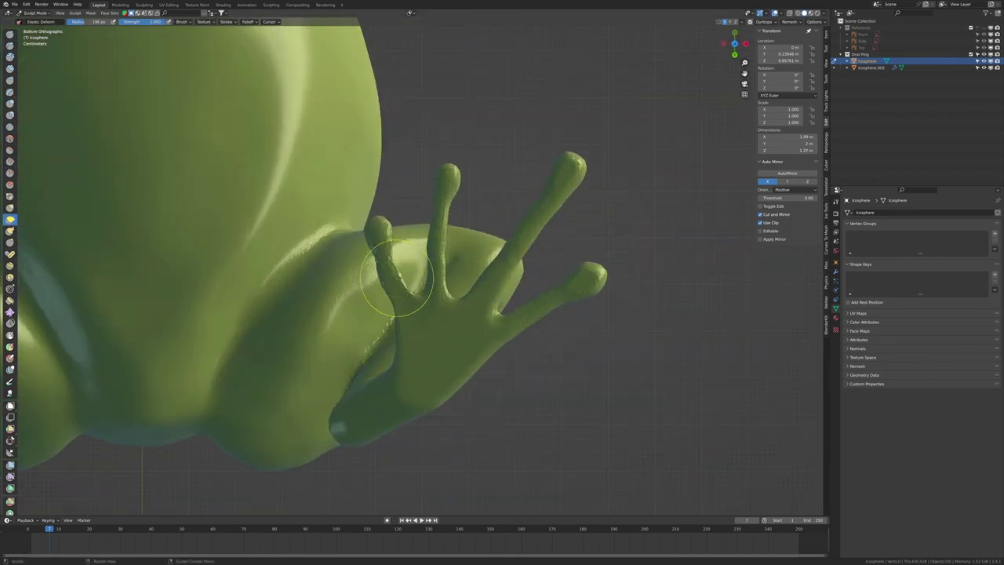
pyautogui.moveTo(396, 259); pyautogui.dragTo(451, 173, button='middle')
pyautogui.scroll(-4, 416, 228)
pyautogui.scroll(5, 416, 227)
pyautogui.hotkey('ctrl', 'Tab')
pyautogui.click(394, 173)
pyautogui.moveTo(578, 142)
pyautogui.mouseDown(button='middle')
pyautogui.moveTo(608, 209)
pyautogui.moveTo(655, 244)
pyautogui.moveTo(627, 235)
pyautogui.mouseUp(button='middle')
# Step: From a front view, set the frog sculpt's origin to the 3D cursor
pyautogui.press('KP_1')
pyautogui.click(439, 298)
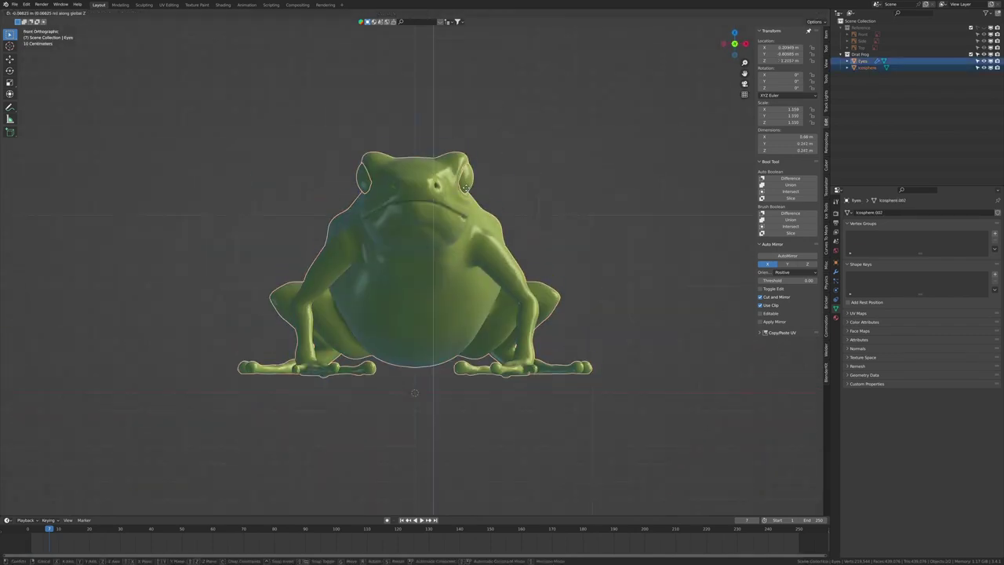
pyautogui.rightClick(373, 258)
pyautogui.click(474, 311)
# Step: Save the file, then save copies as 20230106_Dart-Frog_Blockout_Final.blend and a Retopo version
pyautogui.hotkey('ctrl', 's')
pyautogui.hotkey('ctrl', 'shift', 's')
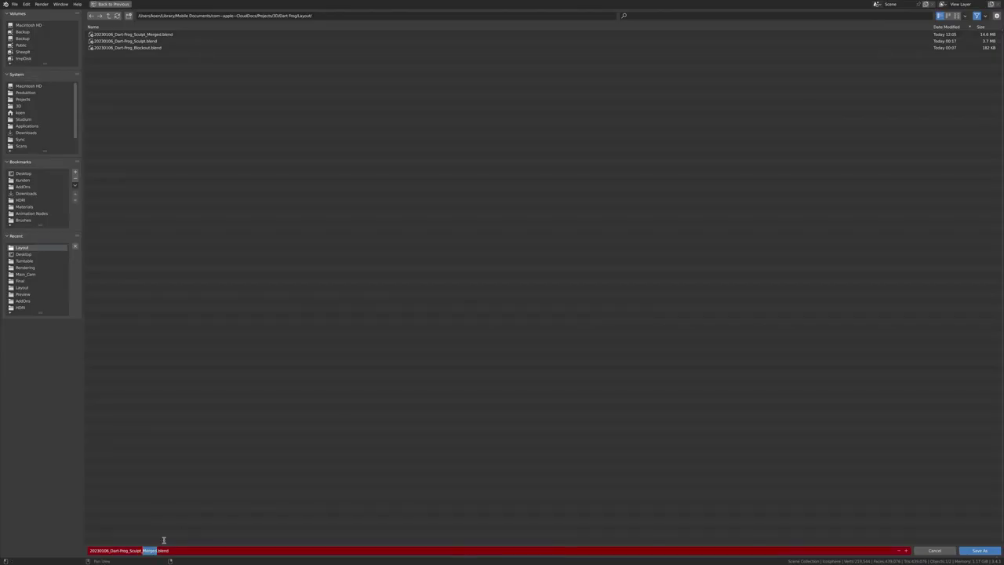
pyautogui.write('lockout_Final')
pyautogui.press('Return')
pyautogui.hotkey('ctrl', 'shift', 's')
pyautogui.moveTo(156, 550); pyautogui.dragTo(129, 551)
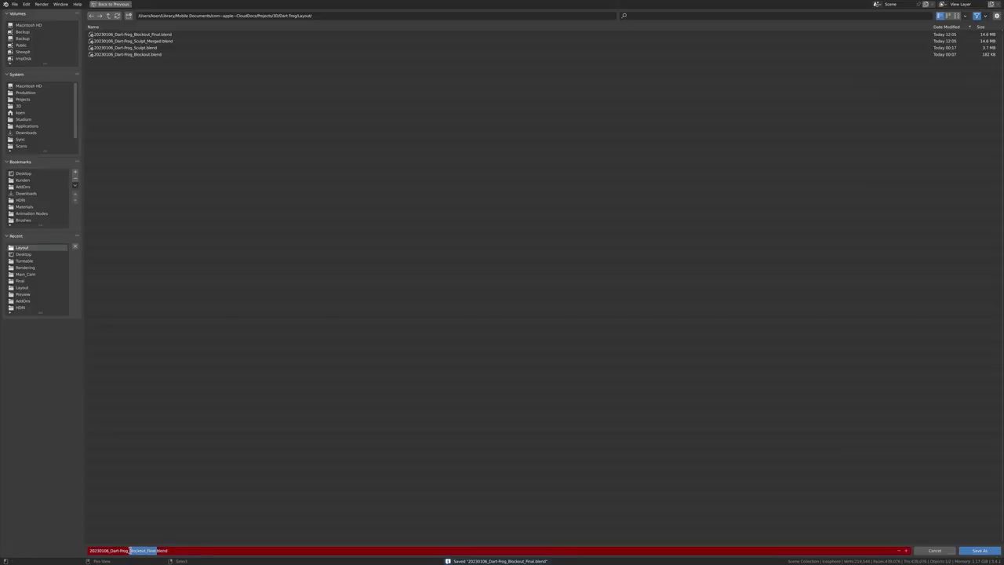
pyautogui.press('Return')
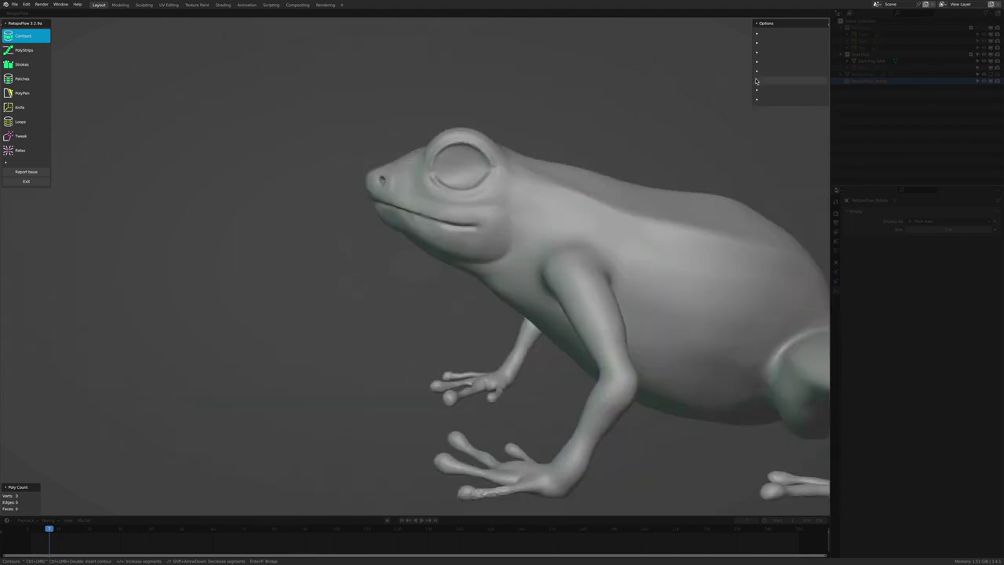
# Step: Expand RetopoFlow's Options to show the mirror and visualization settings, then orbit around the frog
pyautogui.click(756, 81)
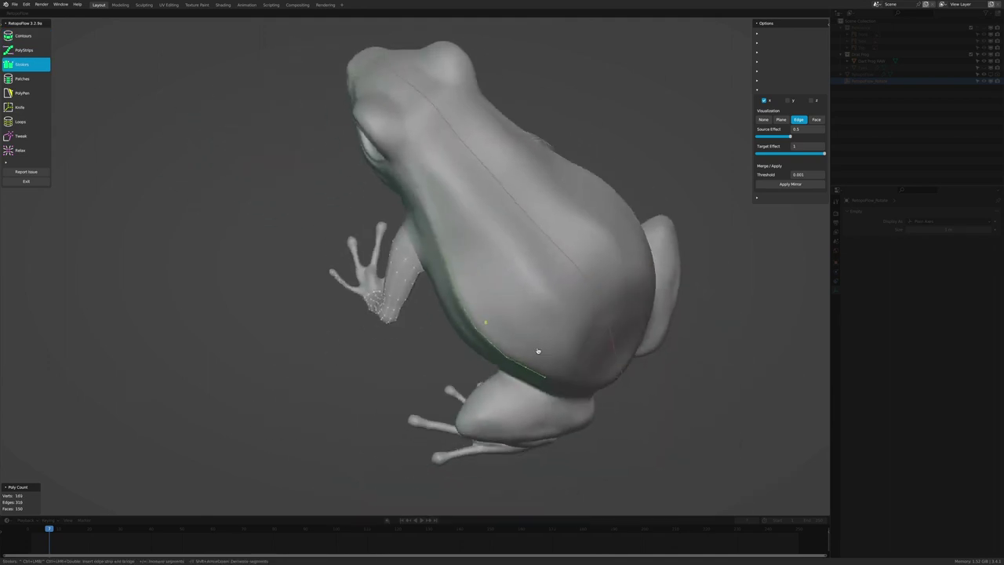
pyautogui.moveTo(469, 405); pyautogui.dragTo(331, 390, button='middle')
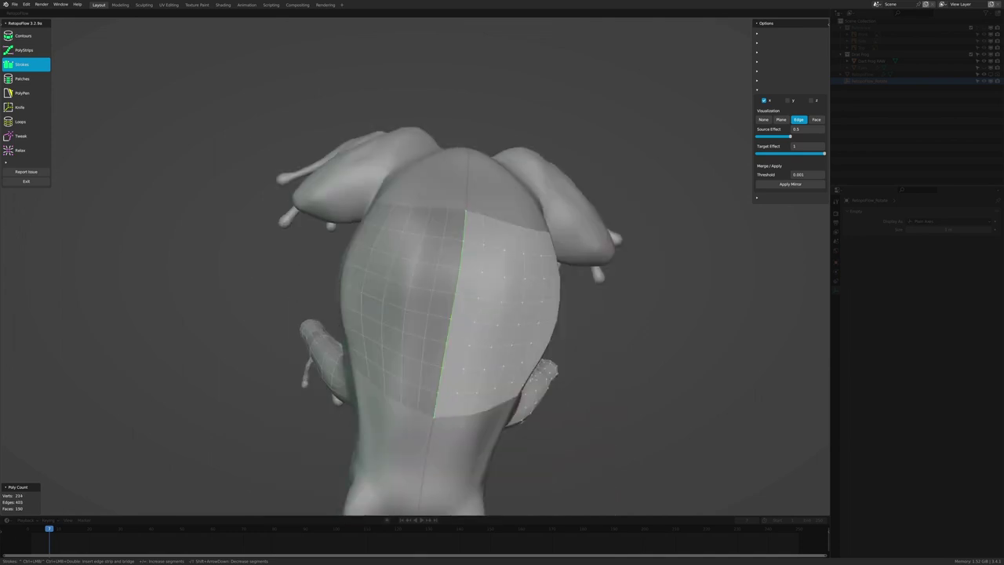
pyautogui.scroll(-5, 331, 390)
pyautogui.scroll(4, 475, 347)
# Step: Relax the mirrored quad strips across the frog's back from a top-down view
pyautogui.hotkey('shift', '2')
pyautogui.moveTo(199, 194); pyautogui.dragTo(413, 287, button='middle')
pyautogui.moveTo(373, 285); pyautogui.dragTo(397, 213)
pyautogui.moveTo(397, 213); pyautogui.dragTo(131, 167, button='middle')
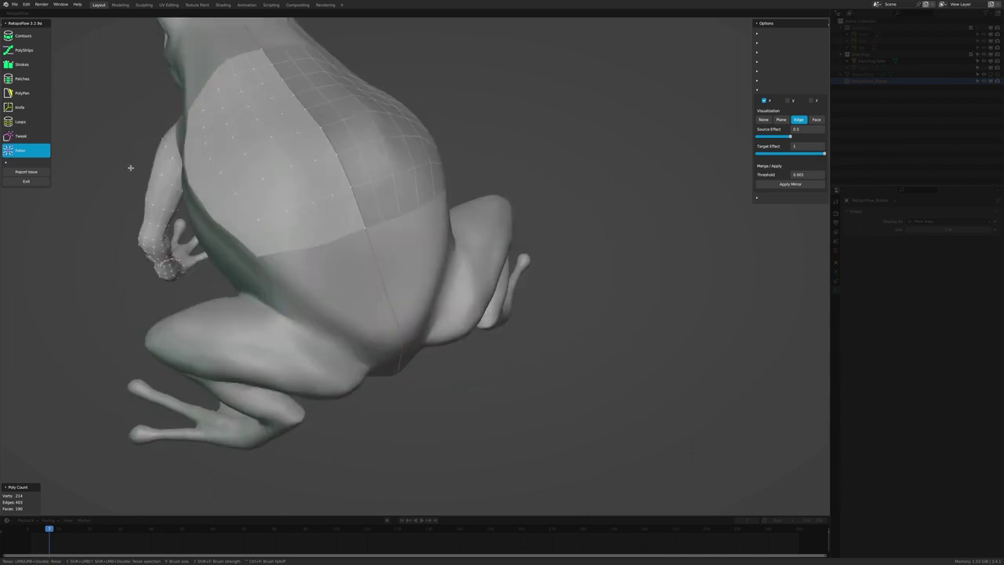
pyautogui.moveTo(406, 339); pyautogui.dragTo(306, 227, button='middle')
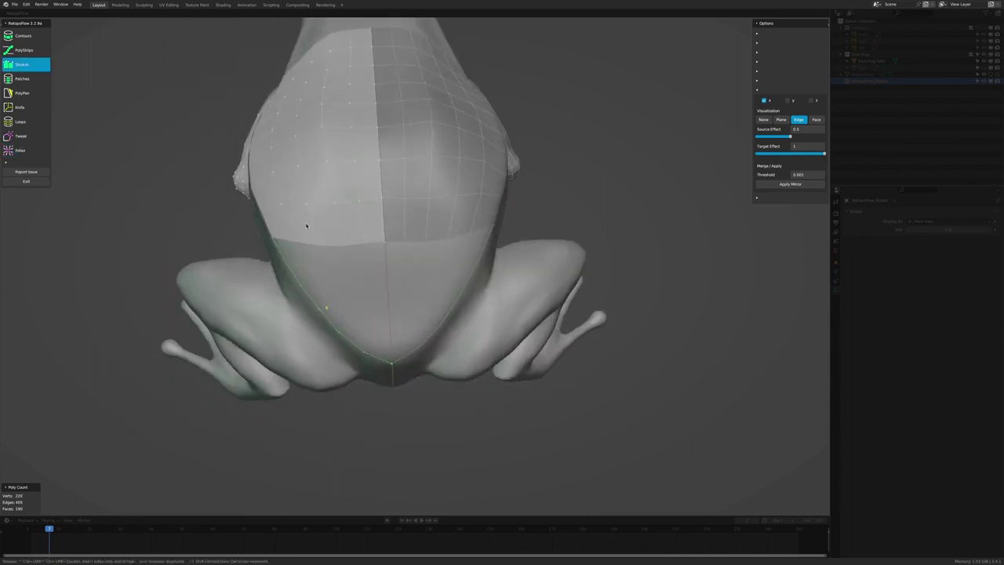
# Step: Redraw a short stroke toward the rump and add a PolyPen triangle in the rump gap
pyautogui.moveTo(338, 332); pyautogui.dragTo(319, 310)
pyautogui.click(22, 92)
pyautogui.scroll(1, 360, 348)
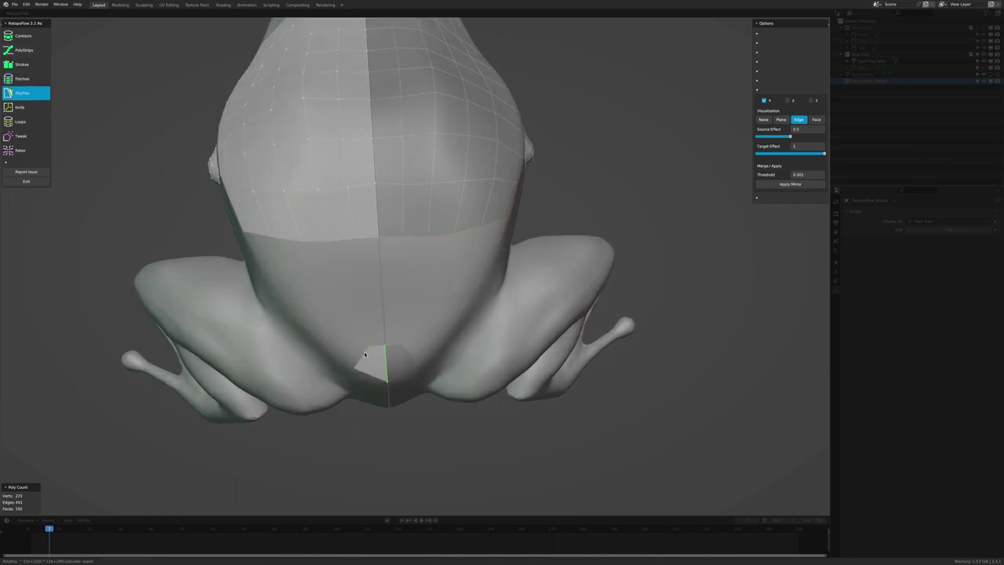
pyautogui.click(386, 316)
pyautogui.moveTo(386, 316); pyautogui.dragTo(403, 364, button='middle')
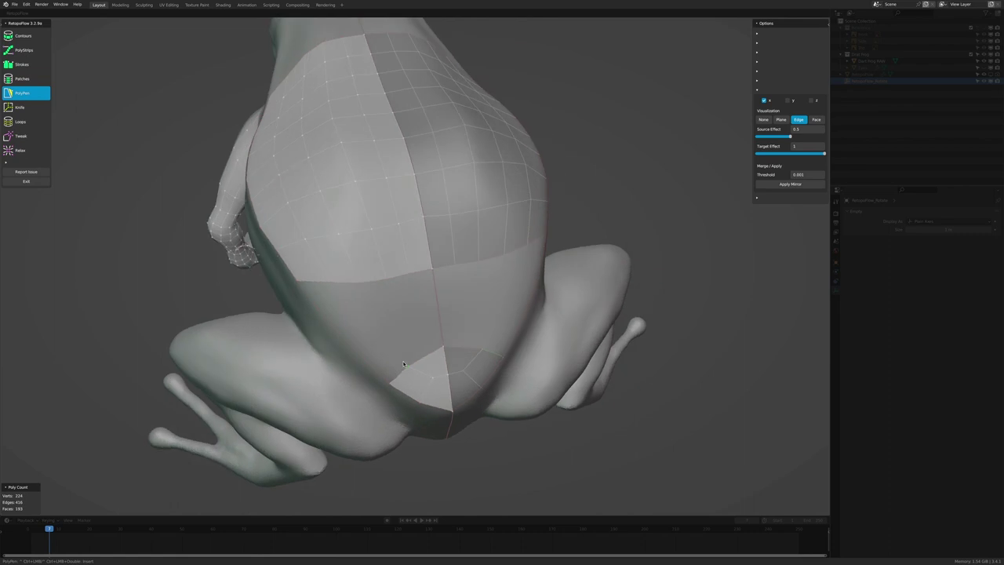
pyautogui.moveTo(360, 319)
pyautogui.mouseDown(button='middle')
pyautogui.moveTo(423, 347)
pyautogui.moveTo(405, 290)
pyautogui.moveTo(291, 287)
pyautogui.moveTo(383, 237)
pyautogui.mouseUp(button='middle')
# Step: From a straight back view, add a PolyPen face in the gap and fill it with quads
pyautogui.press('9')
pyautogui.press('ctrl+KP_1')
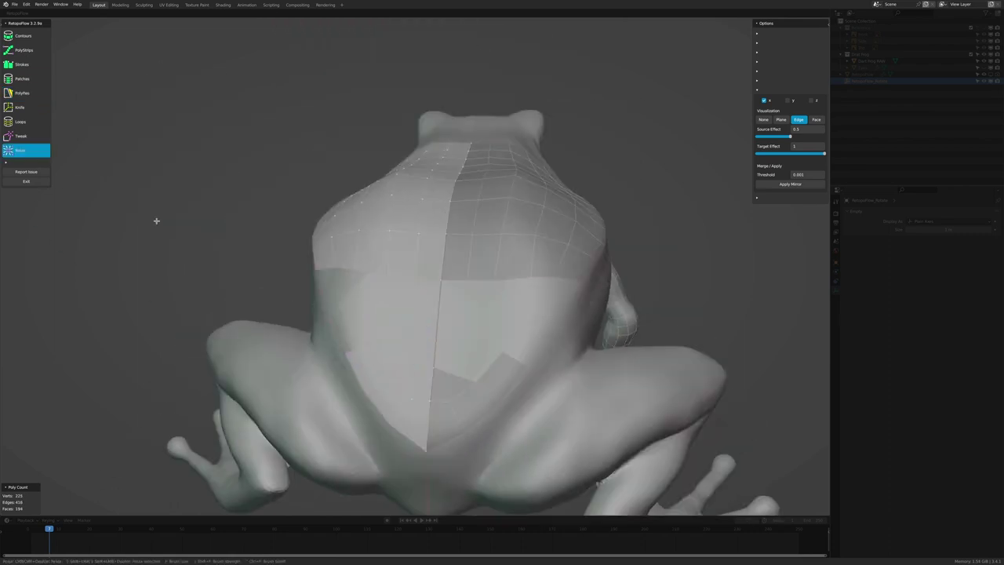
pyautogui.press('5')
pyautogui.scroll(3, 432, 279)
pyautogui.moveTo(447, 314); pyautogui.dragTo(339, 283, button='middle')
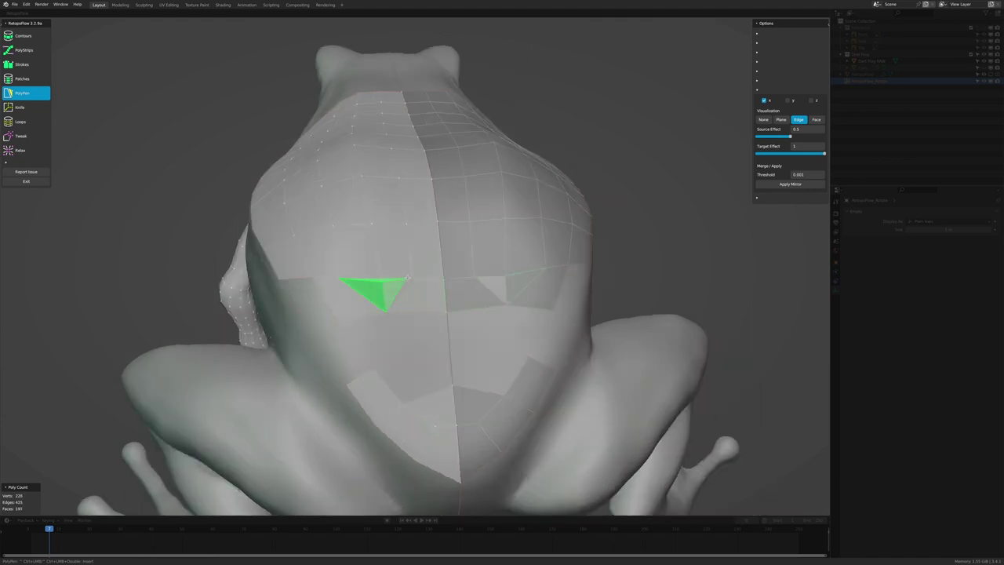
pyautogui.rightClick(407, 278)
pyautogui.moveTo(416, 314)
pyautogui.mouseDown(button='middle')
pyautogui.moveTo(392, 314)
pyautogui.moveTo(409, 306)
pyautogui.mouseUp(button='middle')
pyautogui.keyDown('ctrl'); pyautogui.click(409, 324); pyautogui.keyUp('ctrl')
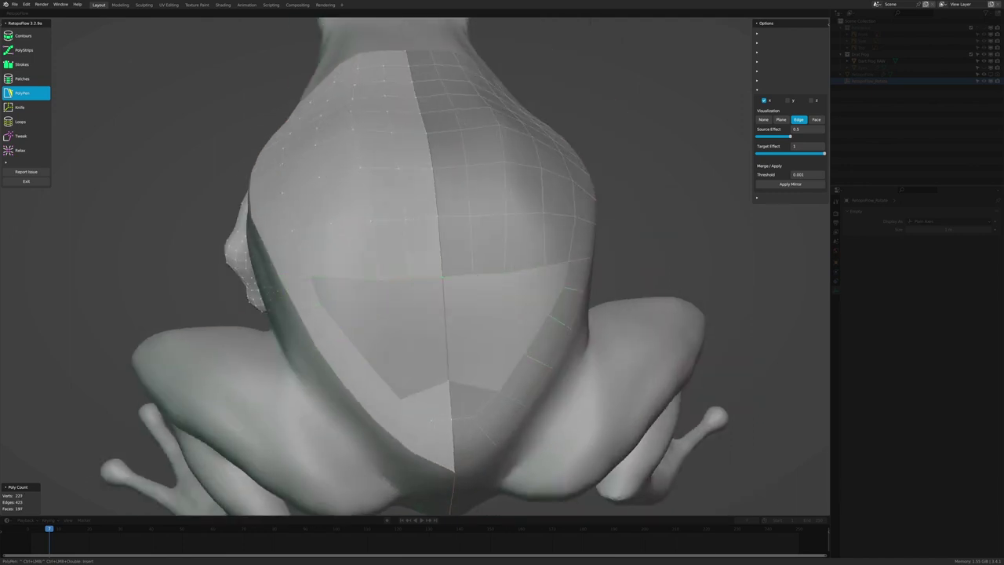
pyautogui.moveTo(409, 314); pyautogui.dragTo(405, 362, button='middle')
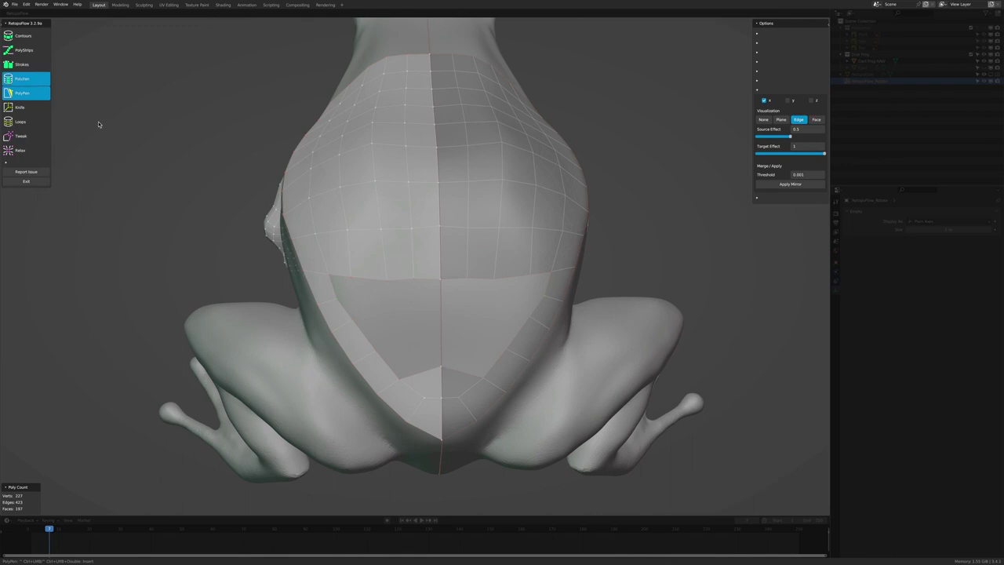
pyautogui.press('Return')
# Step: Commit another triangle face on the lower back, then draw a Strokes strip below the mesh edge
pyautogui.press('9')
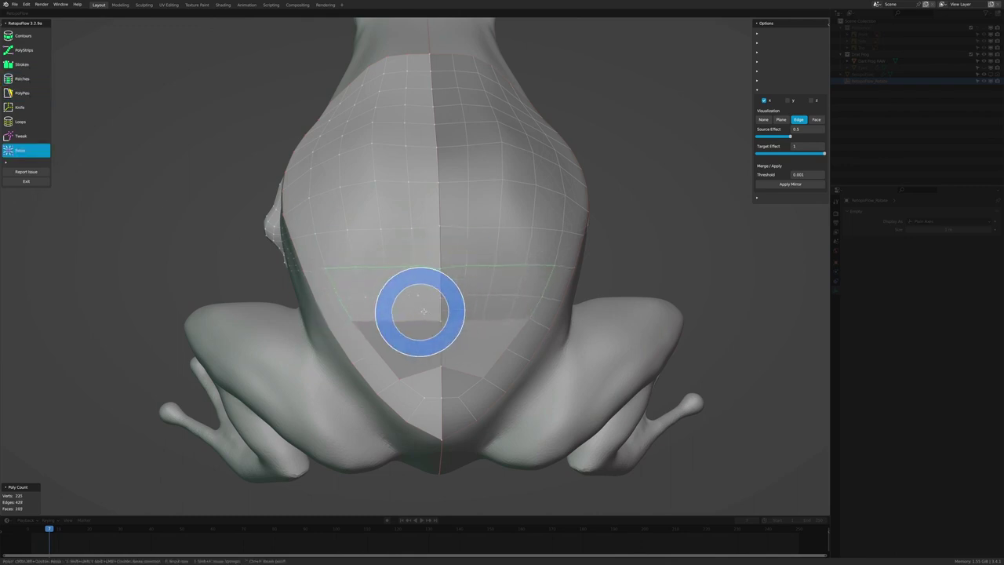
pyautogui.moveTo(408, 323); pyautogui.dragTo(417, 374, button='middle')
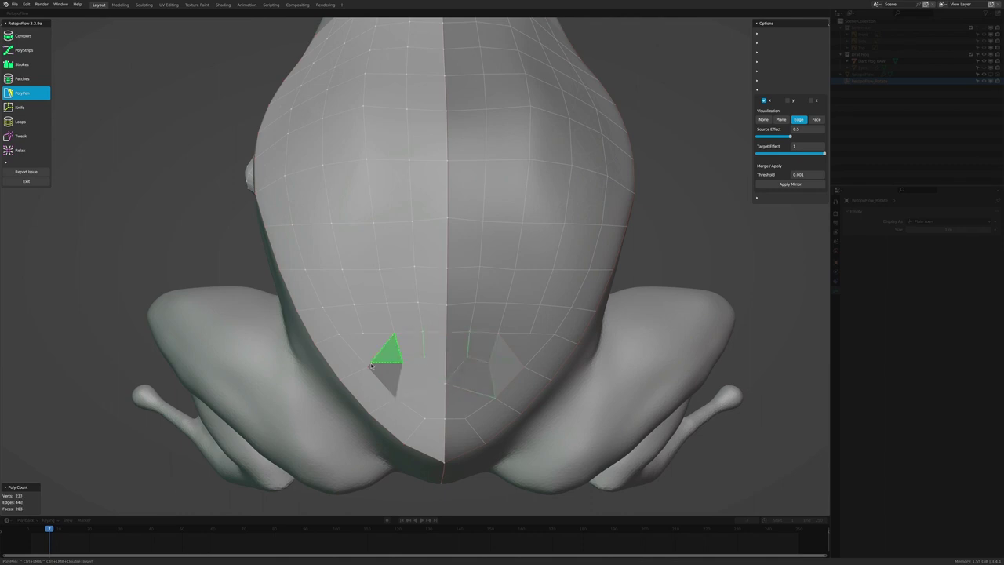
pyautogui.click(371, 365)
pyautogui.press('9')
pyautogui.scroll(-5, 400, 332)
pyautogui.moveTo(369, 271)
pyautogui.mouseDown(button='middle')
pyautogui.moveTo(329, 258)
pyautogui.moveTo(385, 329)
pyautogui.moveTo(314, 258)
pyautogui.mouseUp(button='middle')
pyautogui.press('3')
pyautogui.moveTo(396, 257); pyautogui.dragTo(460, 264)
pyautogui.moveTo(459, 264); pyautogui.dragTo(603, 310, button='middle')
# Step: Draw a centre strip of quads over the top of the frog's head
pyautogui.press('9')
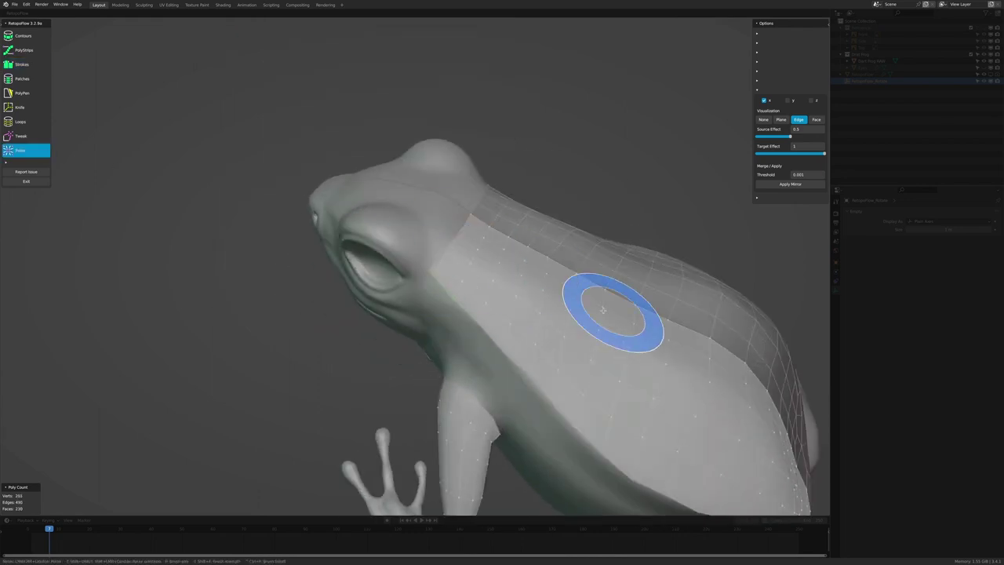
pyautogui.scroll(-3, 603, 310)
pyautogui.moveTo(672, 381)
pyautogui.mouseDown(button='middle')
pyautogui.moveTo(418, 387)
pyautogui.moveTo(538, 447)
pyautogui.moveTo(615, 157)
pyautogui.mouseUp(button='middle')
pyautogui.press('3')
pyautogui.moveTo(616, 157); pyautogui.dragTo(633, 368)
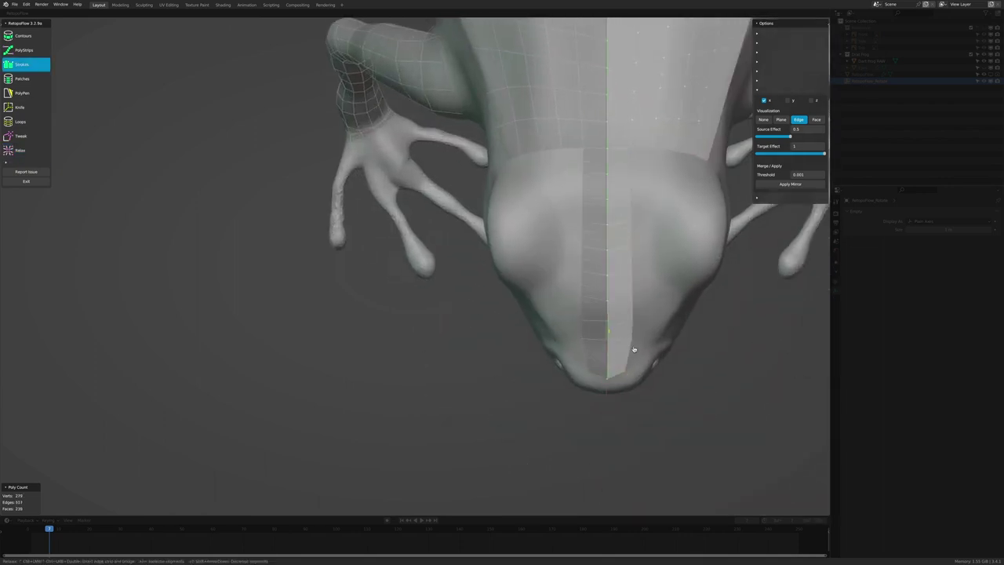
# Step: Add a quad strip along the side of the head, undoing a stray PolyPen vertex
pyautogui.moveTo(616, 338)
pyautogui.mouseDown(button='middle')
pyautogui.moveTo(648, 181)
pyautogui.moveTo(665, 154)
pyautogui.mouseUp(button='middle')
pyautogui.press('5')
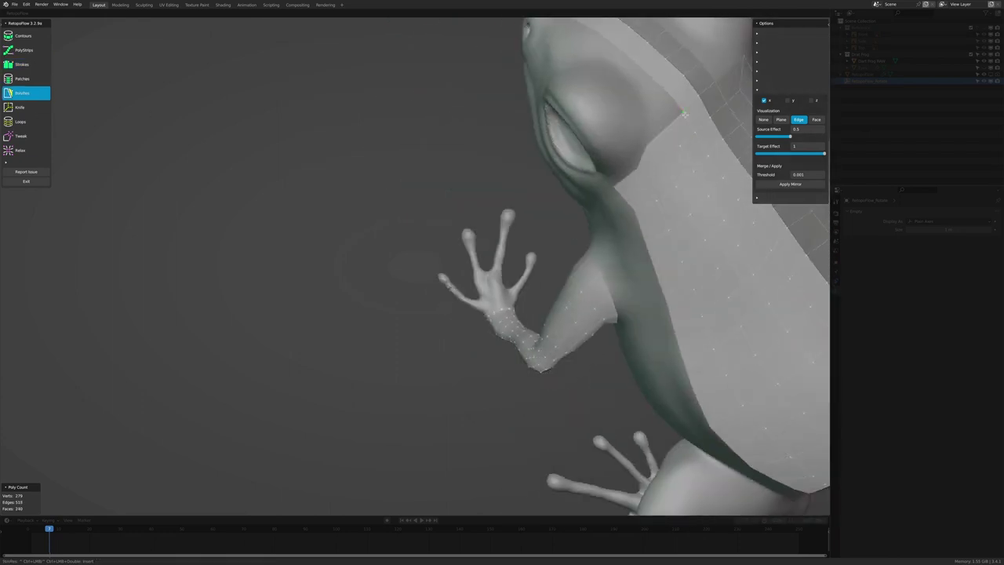
pyautogui.moveTo(636, 90)
pyautogui.mouseDown(button='middle')
pyautogui.moveTo(576, 173)
pyautogui.moveTo(645, 185)
pyautogui.moveTo(583, 153)
pyautogui.moveTo(584, 171)
pyautogui.mouseUp(button='middle')
pyautogui.click(602, 166)
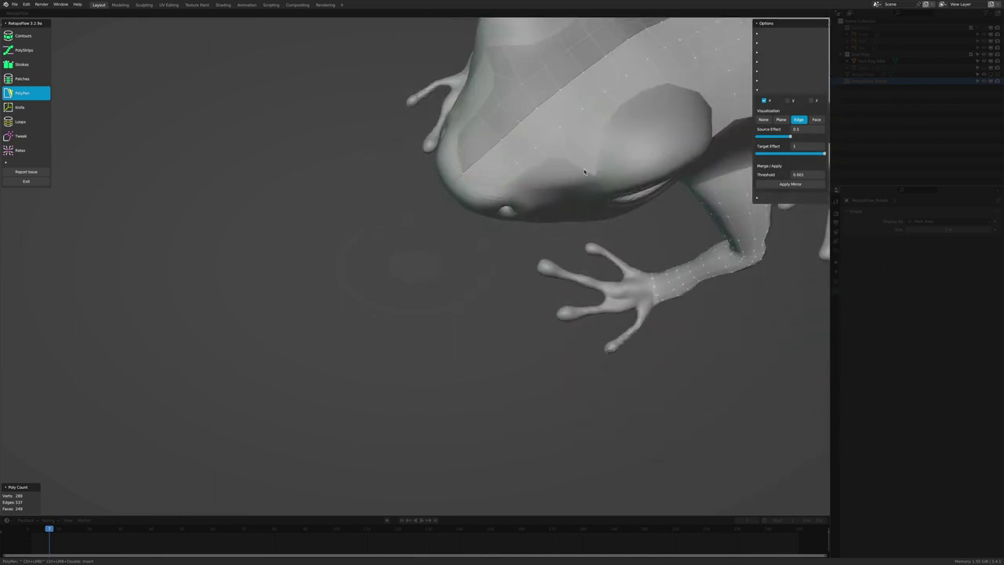
pyautogui.hotkey('ctrl', 'z')
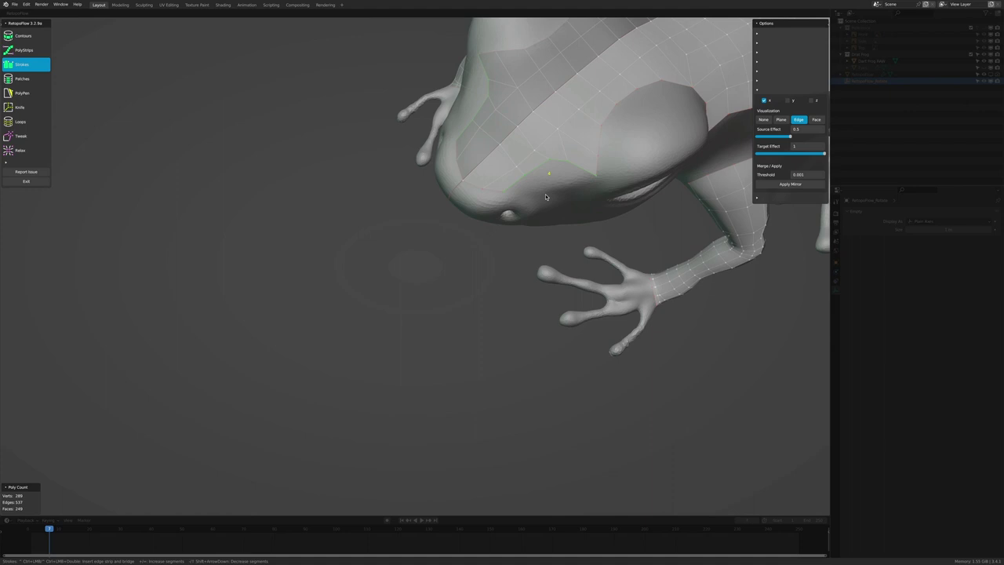
pyautogui.moveTo(545, 197); pyautogui.dragTo(482, 291, button='middle')
pyautogui.moveTo(481, 291); pyautogui.dragTo(391, 329)
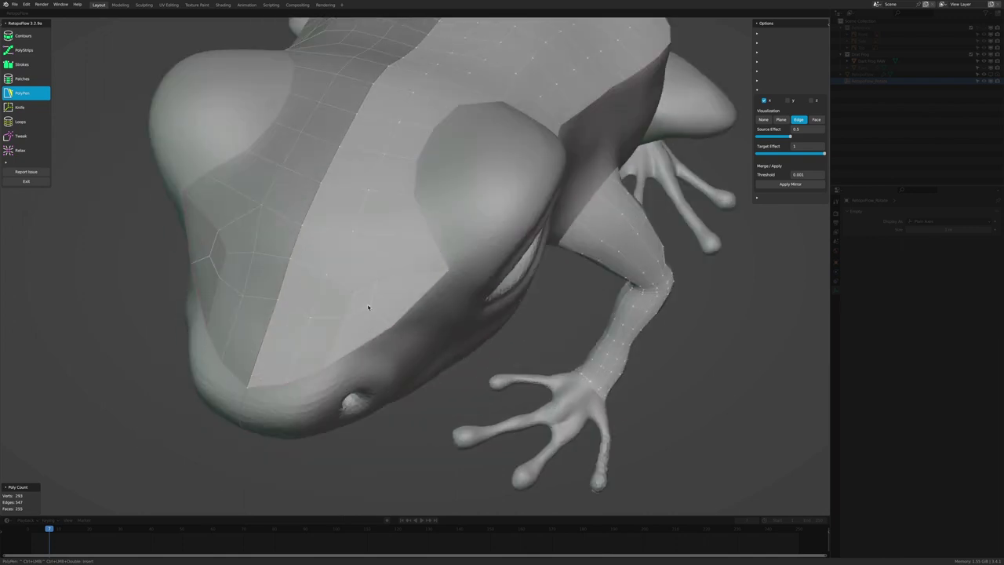
pyautogui.hotkey('ctrl', 'z')
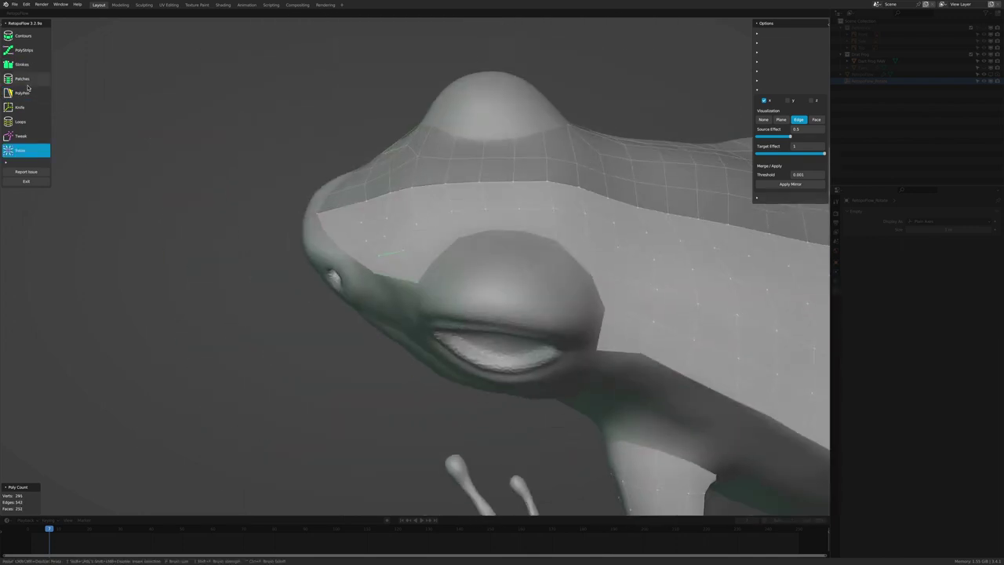
# Step: Draw a new quad strip down the frog's side with Strokes
pyautogui.press('4')
pyautogui.press('3')
pyautogui.moveTo(422, 281); pyautogui.dragTo(493, 252, button='middle')
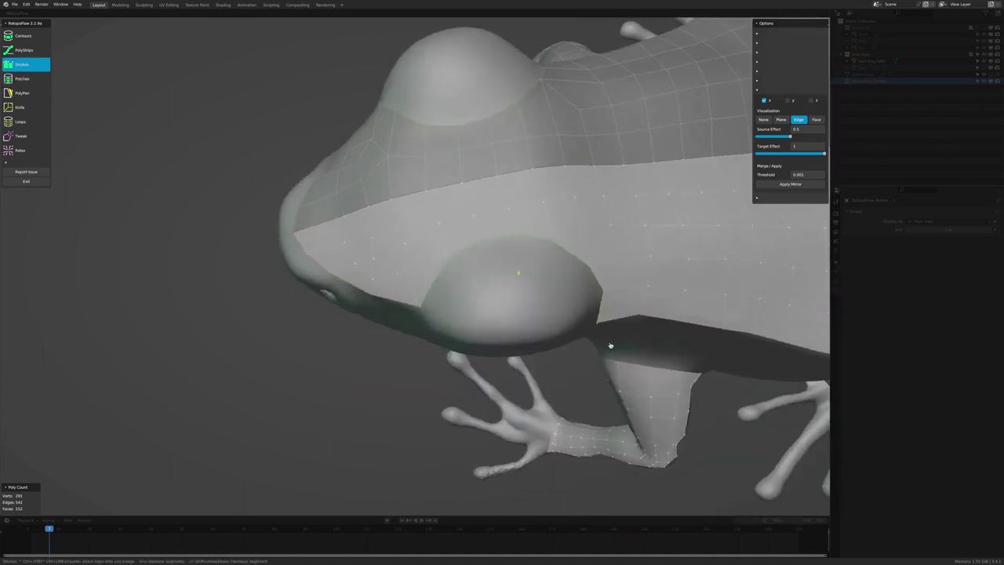
pyautogui.moveTo(492, 253); pyautogui.dragTo(505, 357)
pyautogui.moveTo(505, 357)
pyautogui.mouseDown(button='middle')
pyautogui.moveTo(477, 314)
pyautogui.moveTo(549, 313)
pyautogui.mouseUp(button='middle')
# Step: Try inserting a PolyPen edge loop below the head, then undo it
pyautogui.press('5')
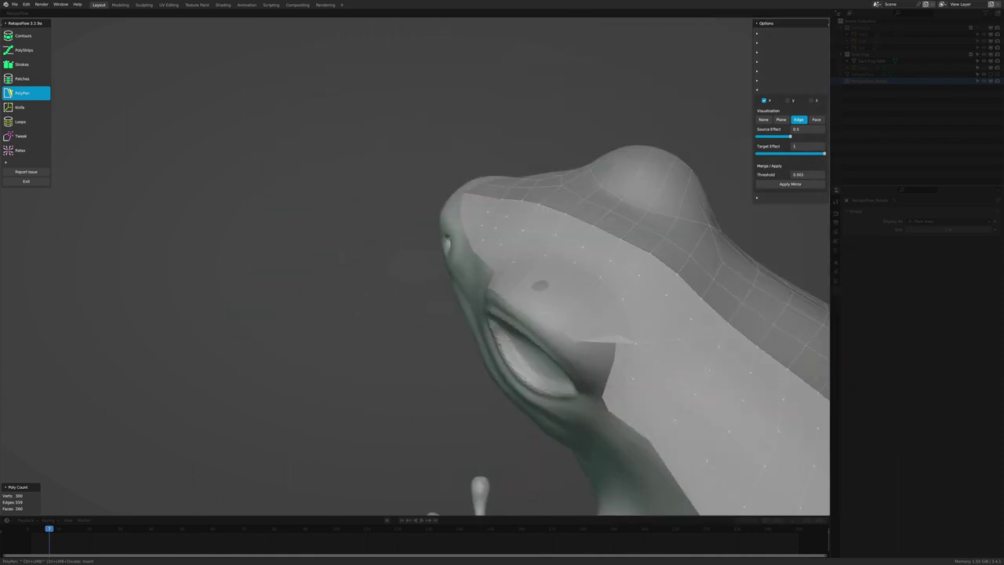
pyautogui.moveTo(619, 346)
pyautogui.mouseDown(button='middle')
pyautogui.moveTo(632, 352)
pyautogui.moveTo(608, 359)
pyautogui.moveTo(487, 330)
pyautogui.mouseUp(button='middle')
pyautogui.keyDown('ctrl'); pyautogui.click(632, 366); pyautogui.keyUp('ctrl')
pyautogui.hotkey('ctrl', 'z')
pyautogui.moveTo(466, 298)
pyautogui.mouseDown(button='middle')
pyautogui.moveTo(437, 370)
pyautogui.moveTo(562, 312)
pyautogui.mouseUp(button='middle')
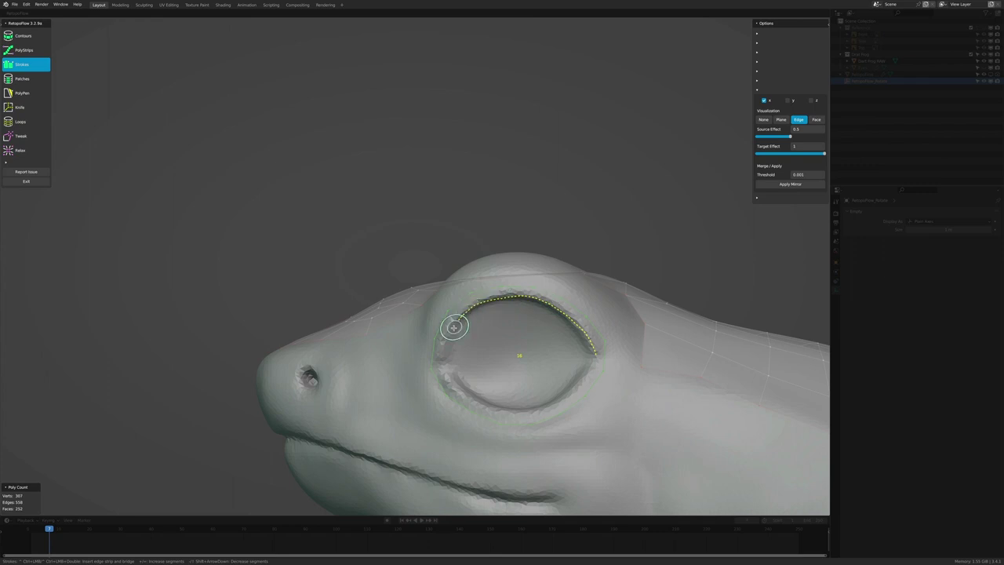
# Step: Stroke around the top of the eye, then undo a bad strip along the right eye's edge
pyautogui.moveTo(598, 357); pyautogui.dragTo(597, 357)
pyautogui.moveTo(597, 358); pyautogui.dragTo(981, 361, button='middle')
pyautogui.moveTo(467, 310); pyautogui.dragTo(431, 261, button='middle')
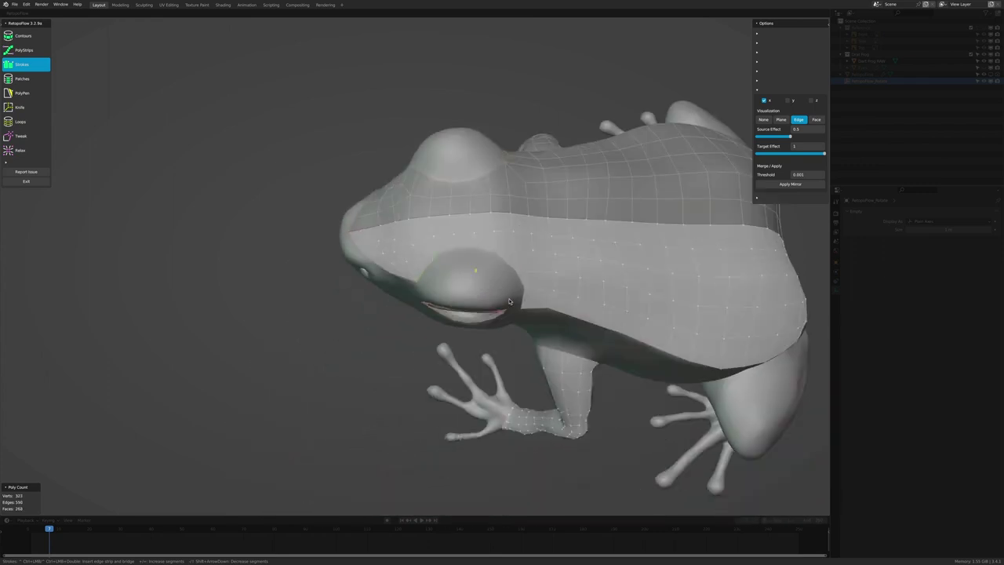
pyautogui.press('KP_7')
pyautogui.scroll(3, 509, 269)
pyautogui.moveTo(494, 368); pyautogui.dragTo(520, 261)
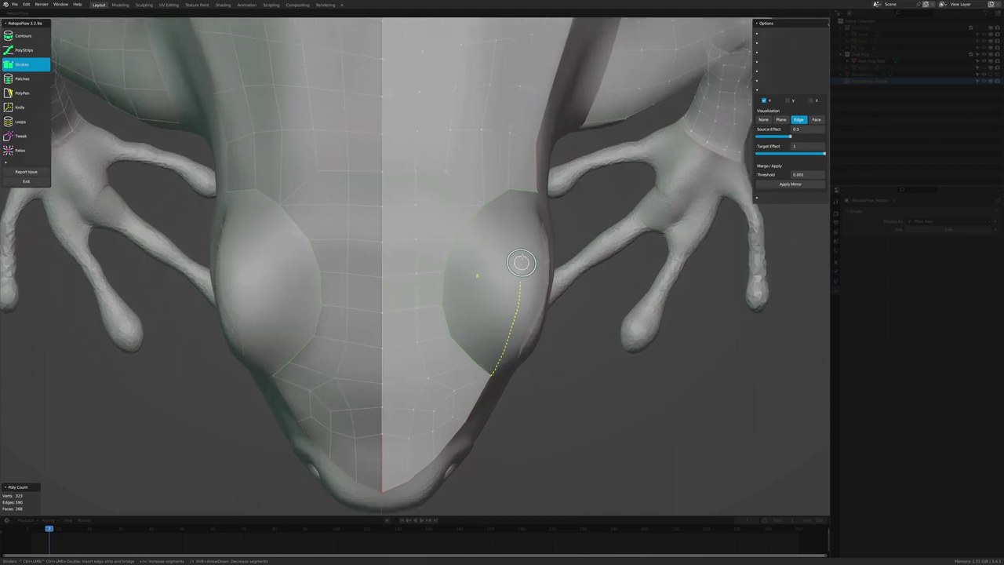
pyautogui.hotkey('ctrl', 'z')
# Step: Draw a quad strip under the eye and a quad patch down the frog's flank
pyautogui.moveTo(494, 373)
pyautogui.mouseDown(button='middle')
pyautogui.moveTo(522, 269)
pyautogui.moveTo(552, 256)
pyautogui.moveTo(417, 329)
pyautogui.mouseUp(button='middle')
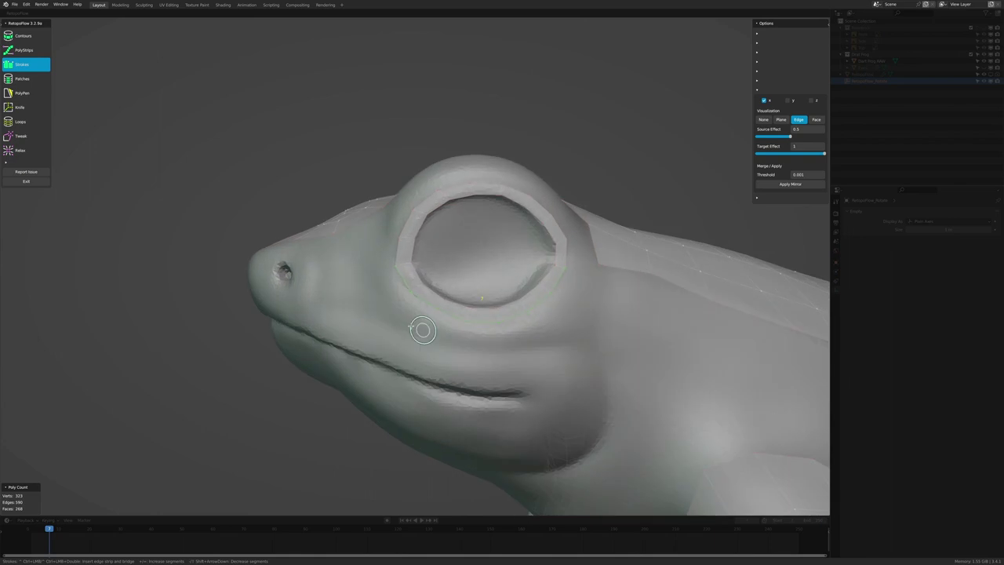
pyautogui.moveTo(417, 329); pyautogui.dragTo(594, 329)
pyautogui.moveTo(594, 330)
pyautogui.mouseDown(button='middle')
pyautogui.moveTo(572, 344)
pyautogui.moveTo(542, 332)
pyautogui.moveTo(443, 226)
pyautogui.mouseUp(button='middle')
pyautogui.scroll(-5, 572, 344)
pyautogui.scroll(2, 636, 274)
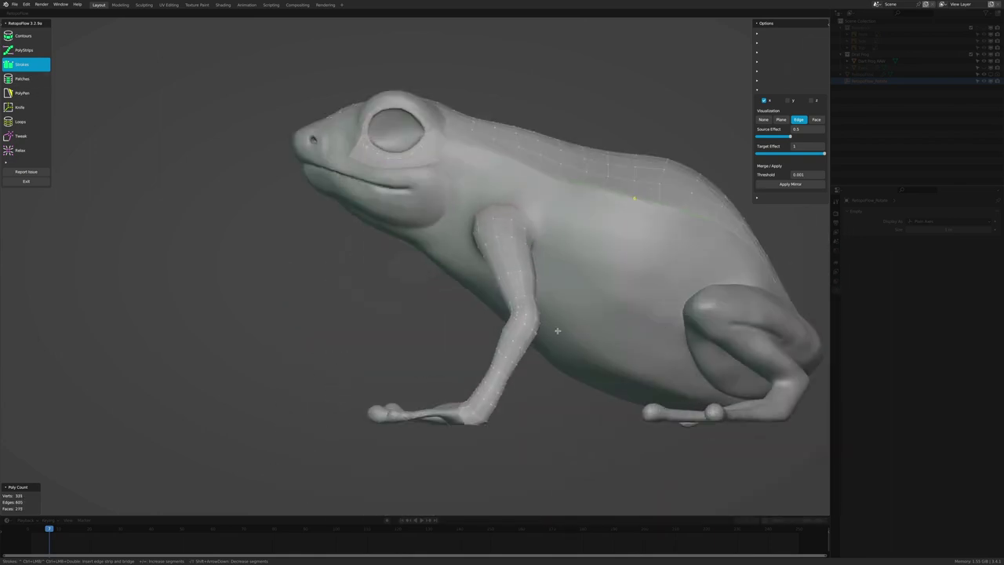
pyautogui.moveTo(560, 380); pyautogui.dragTo(690, 377)
pyautogui.moveTo(690, 377)
pyautogui.mouseDown(button='middle')
pyautogui.moveTo(674, 329)
pyautogui.moveTo(627, 314)
pyautogui.moveTo(714, 339)
pyautogui.moveTo(641, 213)
pyautogui.mouseUp(button='middle')
pyautogui.scroll(3, 641, 213)
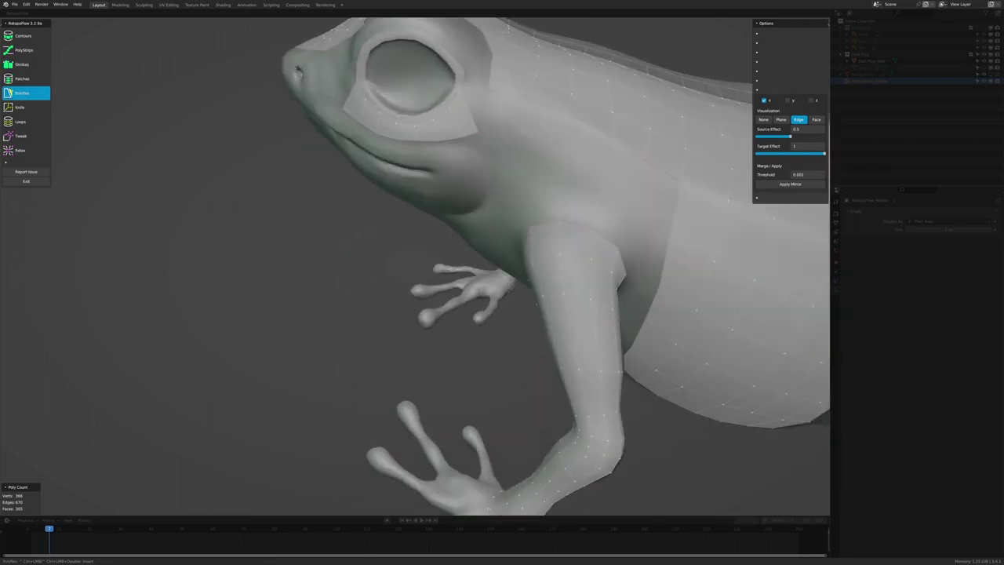
pyautogui.scroll(1, 642, 213)
# Step: Draw Strokes strips across the belly and up the middle of the throat
pyautogui.moveTo(617, 164); pyautogui.dragTo(458, 249, button='middle')
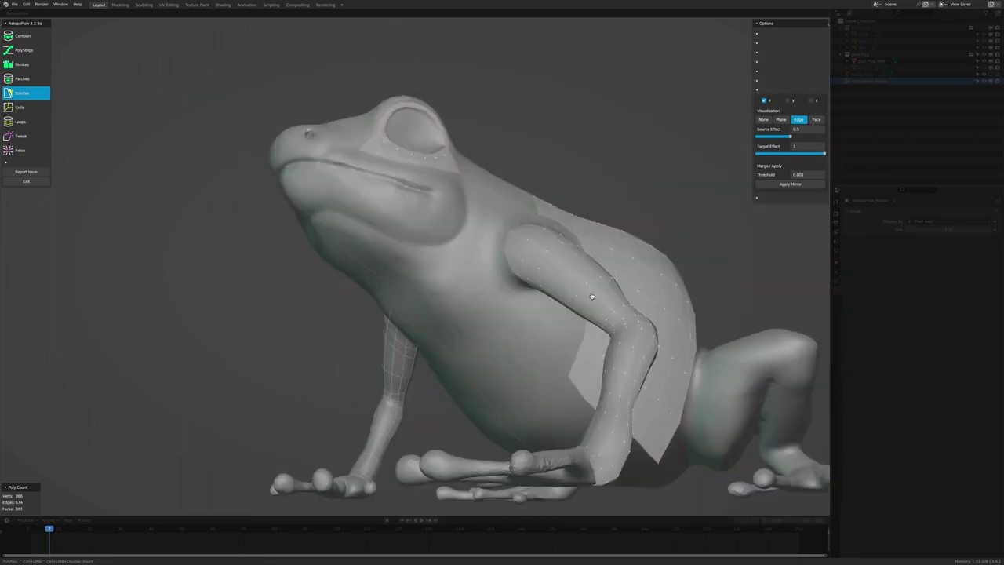
pyautogui.press('3')
pyautogui.scroll(-3, 458, 249)
pyautogui.moveTo(459, 212); pyautogui.dragTo(460, 359)
pyautogui.moveTo(459, 358)
pyautogui.mouseDown(button='middle')
pyautogui.moveTo(541, 292)
pyautogui.moveTo(465, 266)
pyautogui.mouseUp(button='middle')
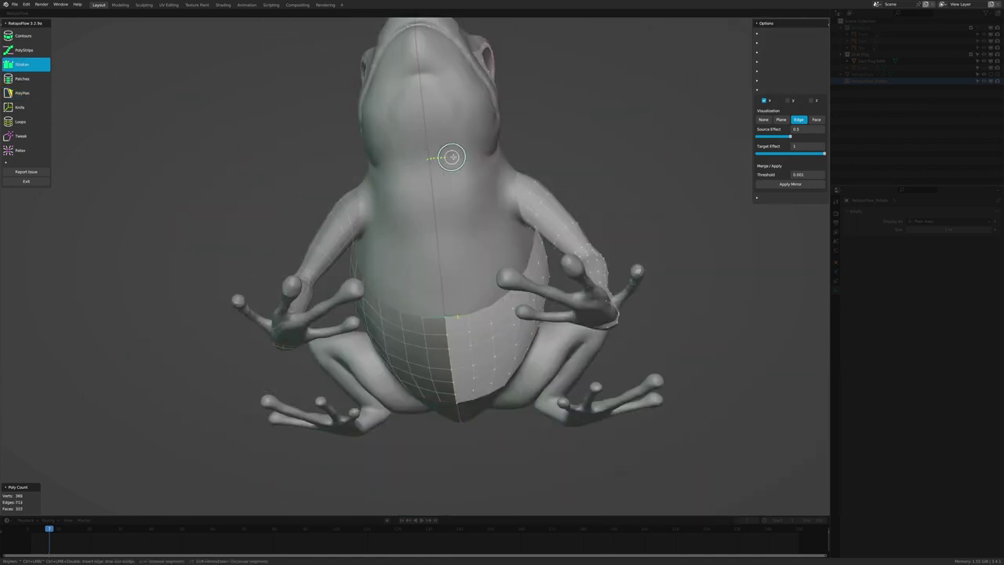
pyautogui.moveTo(452, 157); pyautogui.dragTo(455, 168)
pyautogui.moveTo(454, 169); pyautogui.dragTo(459, 184, button='middle')
pyautogui.scroll(3, 455, 168)
pyautogui.moveTo(451, 157); pyautogui.dragTo(455, 168)
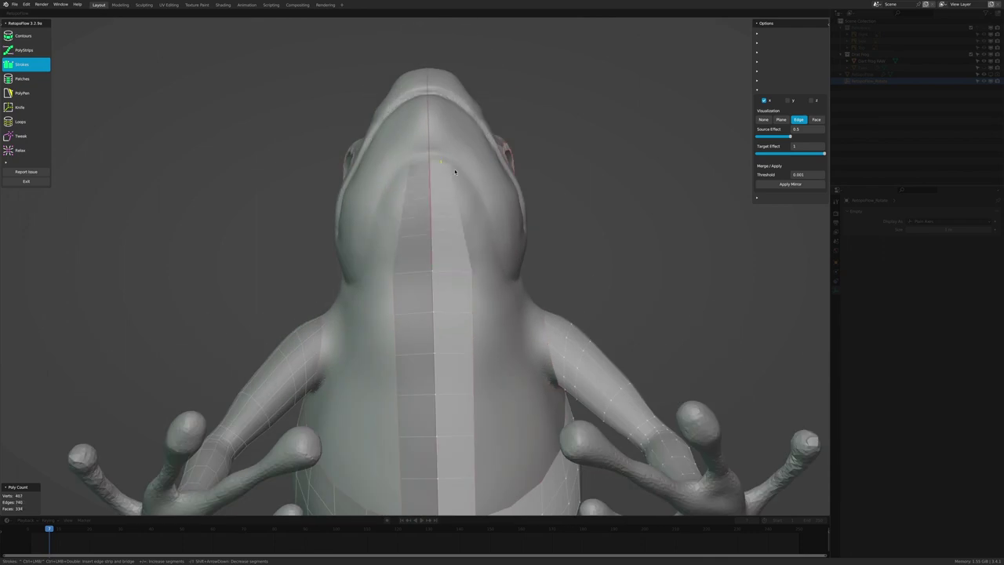
pyautogui.scroll(-4, 454, 168)
pyautogui.moveTo(455, 227)
pyautogui.mouseDown(button='middle')
pyautogui.moveTo(581, 336)
pyautogui.moveTo(451, 343)
pyautogui.moveTo(553, 353)
pyautogui.moveTo(569, 414)
pyautogui.moveTo(470, 353)
pyautogui.moveTo(451, 400)
pyautogui.moveTo(463, 378)
pyautogui.mouseUp(button='middle')
pyautogui.scroll(5, 450, 344)
# Step: Place five single PolyPen faces to close the gaps under the arm
pyautogui.press('5')
pyautogui.scroll(-2, 414, 339)
pyautogui.click(488, 332)
pyautogui.click(554, 353)
pyautogui.click(465, 349)
pyautogui.click(456, 384)
pyautogui.click(453, 343)
pyautogui.moveTo(453, 343)
pyautogui.mouseDown(button='middle')
pyautogui.moveTo(470, 354)
pyautogui.moveTo(510, 294)
pyautogui.moveTo(475, 392)
pyautogui.moveTo(473, 448)
pyautogui.moveTo(489, 381)
pyautogui.moveTo(471, 408)
pyautogui.moveTo(490, 376)
pyautogui.mouseUp(button='middle')
# Step: Relax the new faces around the shoulder
pyautogui.moveTo(499, 320)
pyautogui.mouseDown(button='middle')
pyautogui.moveTo(486, 345)
pyautogui.moveTo(439, 282)
pyautogui.moveTo(471, 298)
pyautogui.moveTo(466, 332)
pyautogui.moveTo(441, 358)
pyautogui.moveTo(470, 308)
pyautogui.moveTo(353, 228)
pyautogui.moveTo(393, 235)
pyautogui.mouseUp(button='middle')
pyautogui.press('9')
pyautogui.scroll(-5, 470, 308)
# Step: Start a new PolyPen face on the frog's chest near the front legs
pyautogui.press('5')
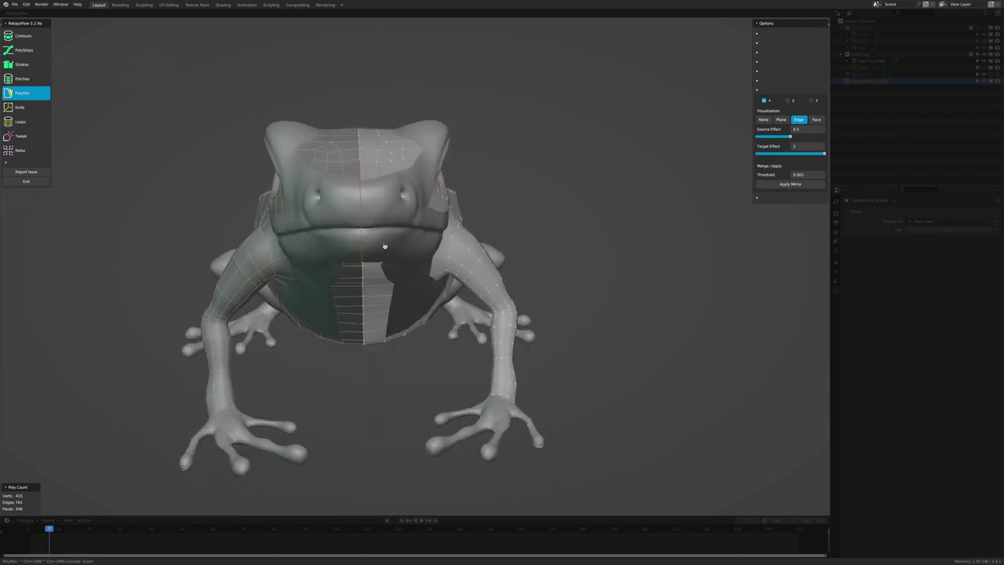
pyautogui.scroll(5, 392, 235)
pyautogui.moveTo(363, 175)
pyautogui.mouseDown(button='middle')
pyautogui.moveTo(334, 119)
pyautogui.moveTo(319, 181)
pyautogui.mouseUp(button='middle')
pyautogui.keyDown('ctrl'); pyautogui.click(319, 181); pyautogui.keyUp('ctrl')
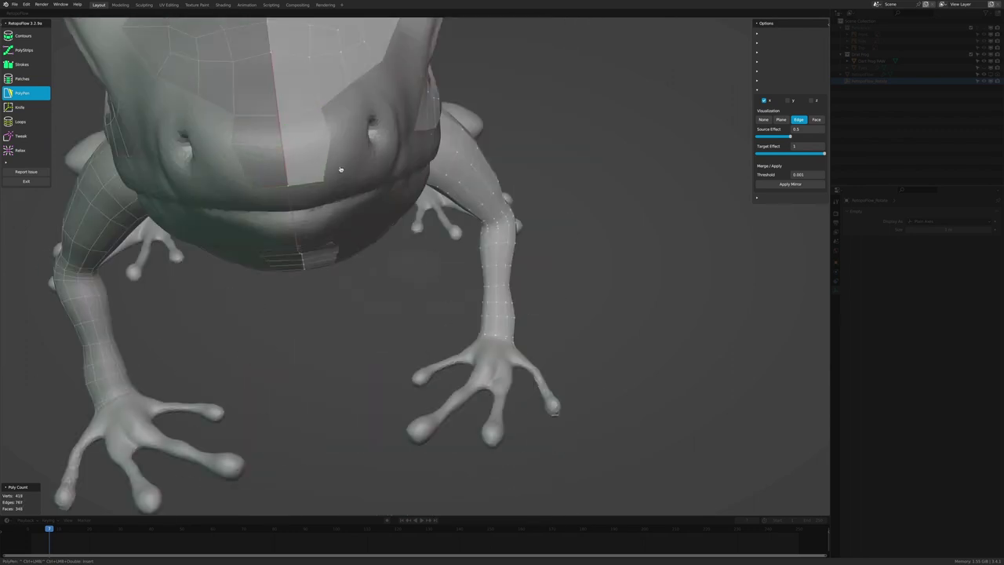
pyautogui.scroll(-5, 340, 170)
pyautogui.scroll(5, 298, 153)
# Step: Fill the outlined throat patch with quads using Patches
pyautogui.moveTo(554, 383); pyautogui.dragTo(375, 124, button='middle')
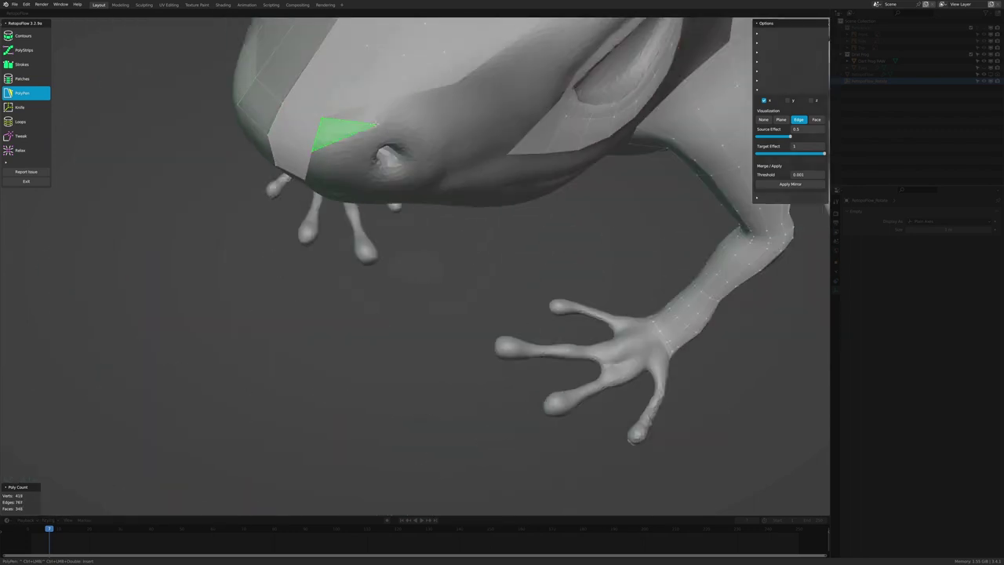
pyautogui.moveTo(484, 141); pyautogui.dragTo(236, 209, button='middle')
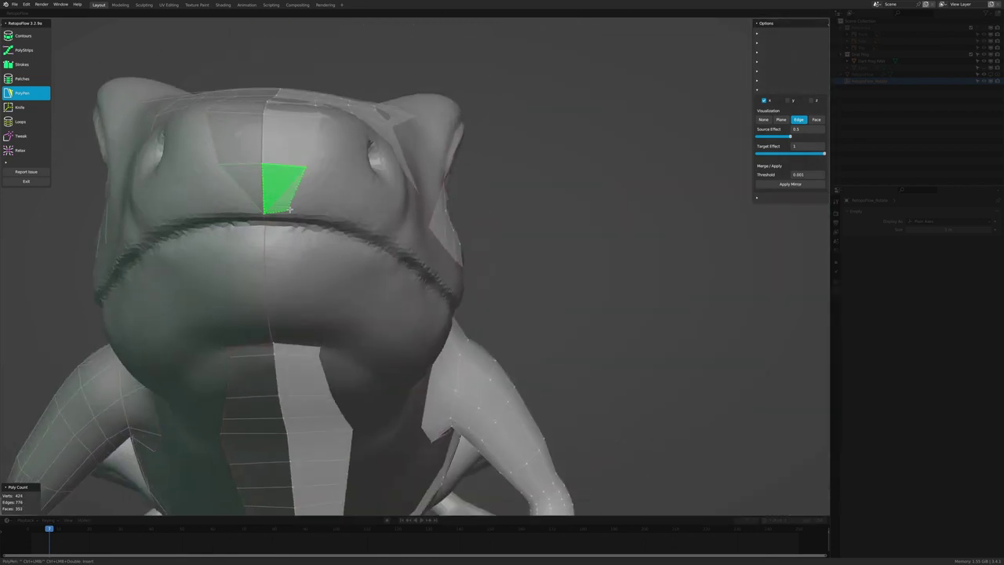
pyautogui.scroll(4, 236, 209)
pyautogui.scroll(-4, 236, 209)
pyautogui.moveTo(340, 307)
pyautogui.mouseDown(button='middle')
pyautogui.moveTo(318, 267)
pyautogui.moveTo(425, 163)
pyautogui.mouseUp(button='middle')
pyautogui.press('4')
pyautogui.press('Return')
# Step: Fill the gap on the side under the front arm with new faces
pyautogui.press('3')
pyautogui.scroll(-5, 347, 291)
pyautogui.scroll(5, 425, 163)
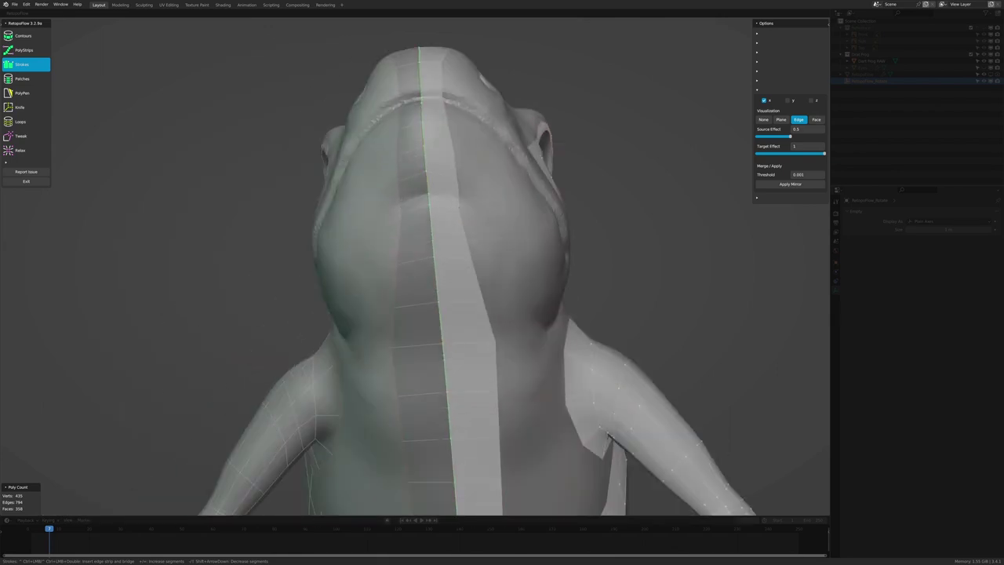
pyautogui.scroll(-3, 430, 123)
pyautogui.scroll(-2, 434, 220)
pyautogui.moveTo(434, 220)
pyautogui.mouseDown(button='middle')
pyautogui.moveTo(370, 240)
pyautogui.moveTo(108, 106)
pyautogui.mouseUp(button='middle')
pyautogui.scroll(5, 370, 240)
pyautogui.press('2')
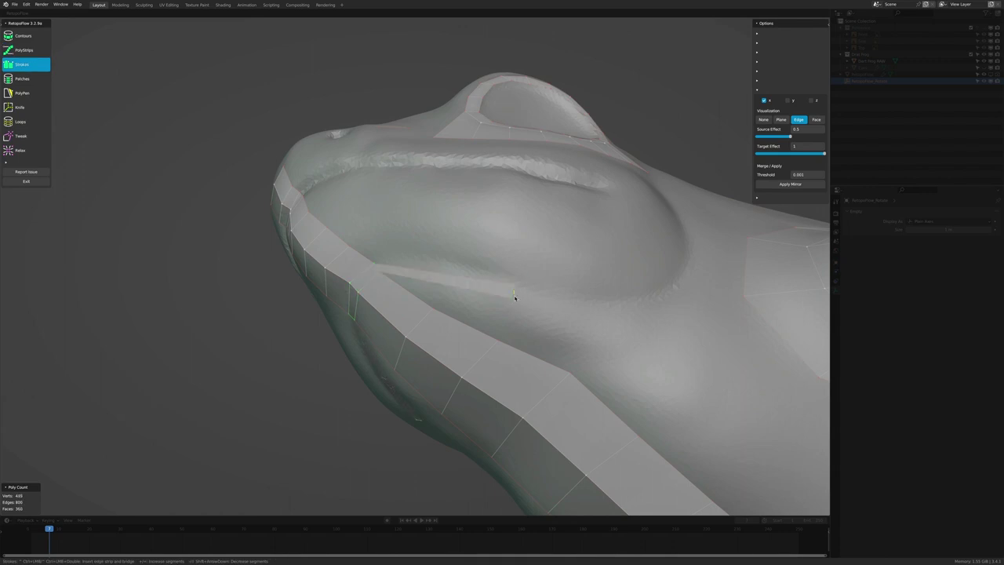
pyautogui.press('5')
pyautogui.moveTo(237, 195); pyautogui.dragTo(562, 312, button='middle')
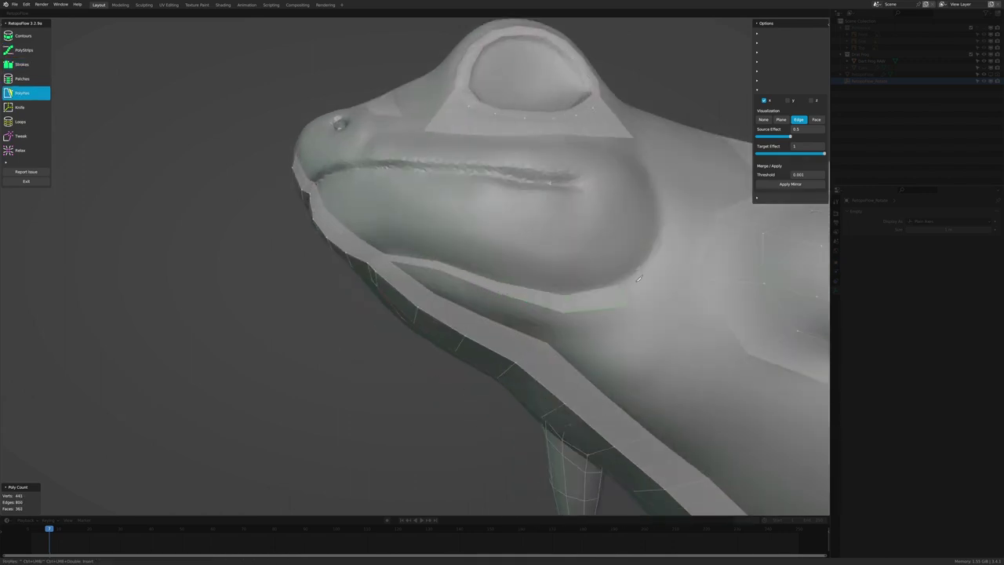
pyautogui.scroll(-3, 638, 278)
pyautogui.moveTo(638, 278)
pyautogui.mouseDown(button='middle')
pyautogui.moveTo(581, 214)
pyautogui.moveTo(596, 318)
pyautogui.moveTo(683, 342)
pyautogui.moveTo(549, 381)
pyautogui.moveTo(532, 336)
pyautogui.mouseUp(button='middle')
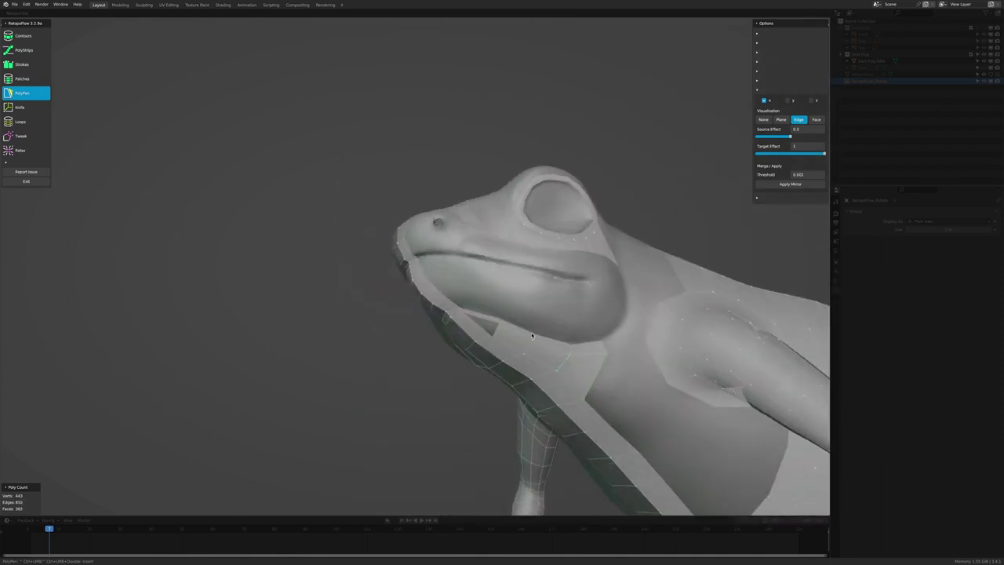
pyautogui.scroll(2, 532, 335)
pyautogui.scroll(-5, 486, 335)
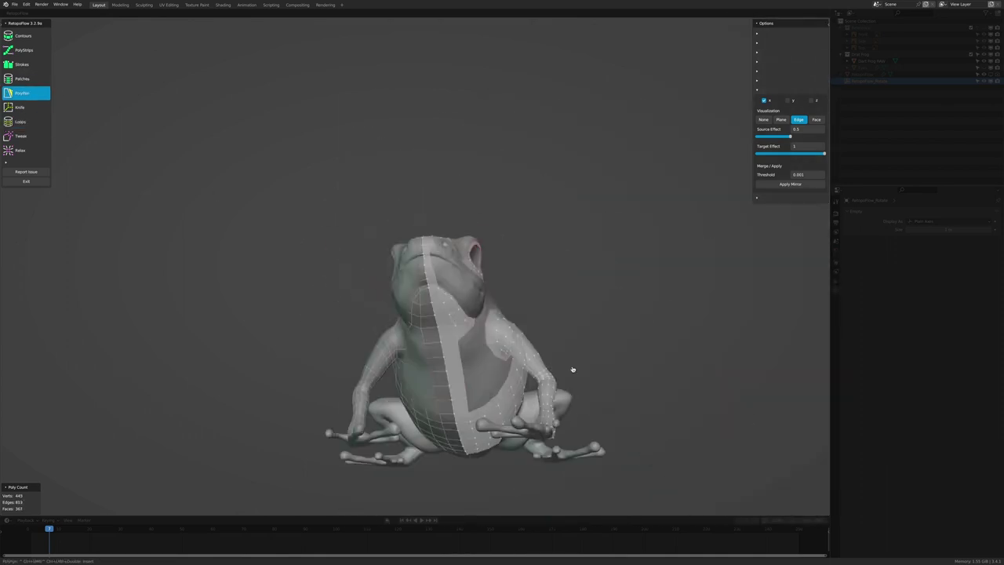
pyautogui.scroll(2, 573, 369)
pyautogui.moveTo(573, 369); pyautogui.dragTo(478, 259, button='middle')
pyautogui.moveTo(485, 296)
pyautogui.mouseDown(button='middle')
pyautogui.moveTo(484, 247)
pyautogui.moveTo(560, 375)
pyautogui.moveTo(394, 371)
pyautogui.moveTo(506, 237)
pyautogui.moveTo(495, 323)
pyautogui.mouseUp(button='middle')
pyautogui.scroll(-3, 560, 375)
pyautogui.scroll(3, 560, 375)
pyautogui.scroll(-3, 496, 323)
pyautogui.scroll(2, 496, 324)
pyautogui.scroll(3, 470, 298)
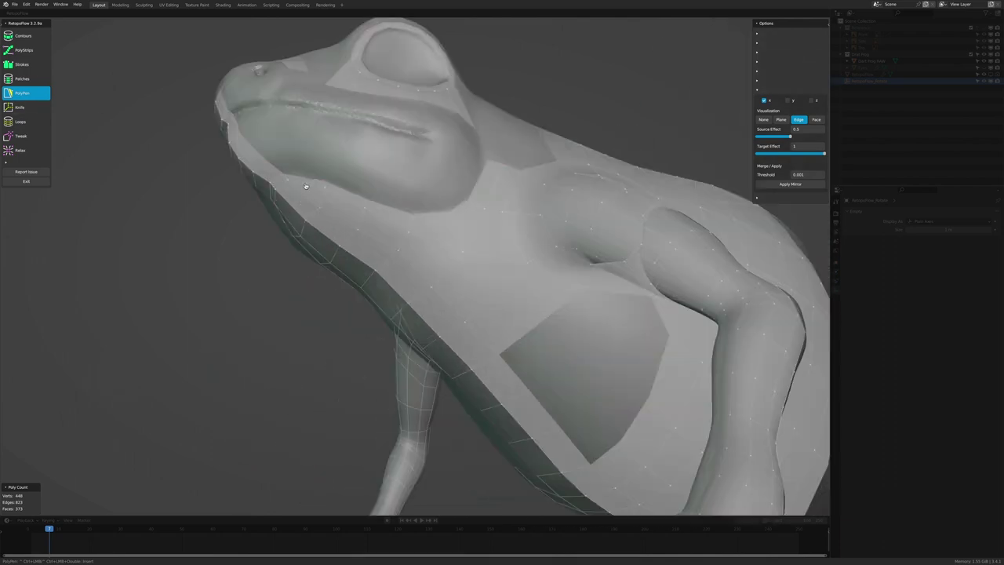
pyautogui.scroll(4, 332, 228)
pyautogui.click(22, 121)
pyautogui.scroll(-3, 680, 440)
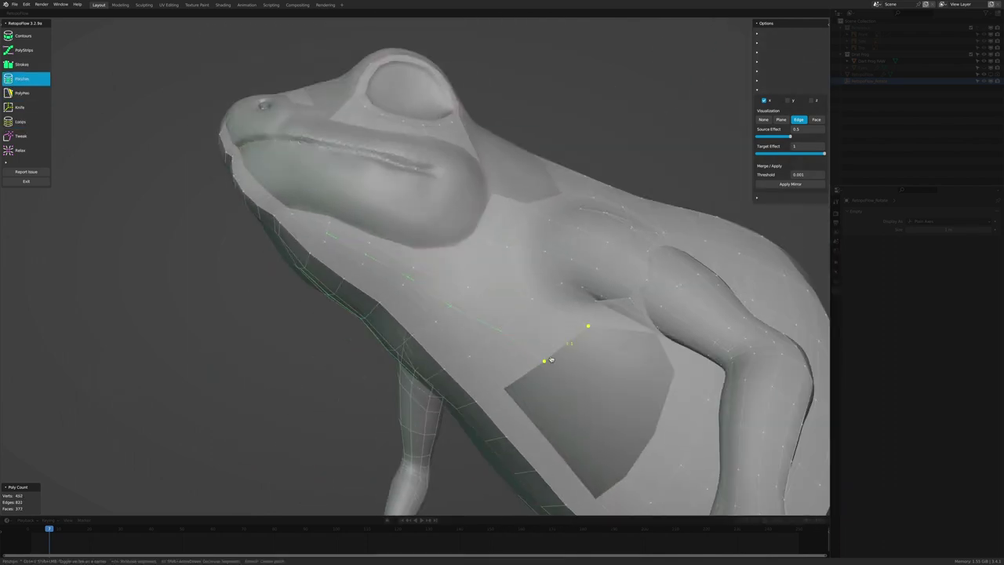
pyautogui.press('f')
# Step: Relax the new chest and belly faces to smooth them
pyautogui.scroll(-5, 601, 352)
pyautogui.scroll(6, 399, 277)
pyautogui.press('9')
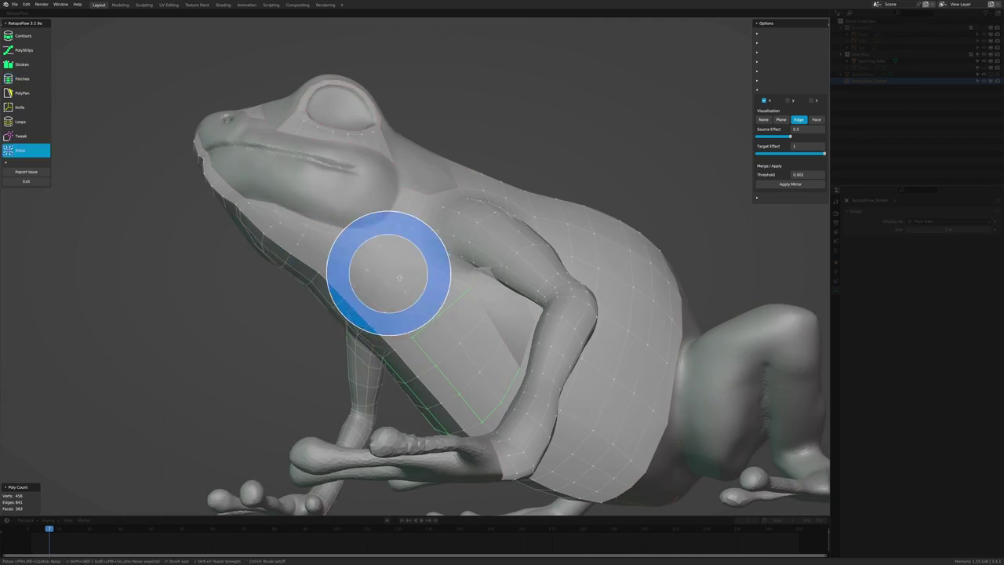
pyautogui.moveTo(399, 277); pyautogui.dragTo(487, 426, button='middle')
pyautogui.moveTo(649, 381); pyautogui.dragTo(459, 332, button='middle')
pyautogui.press('5')
pyautogui.scroll(2, 474, 324)
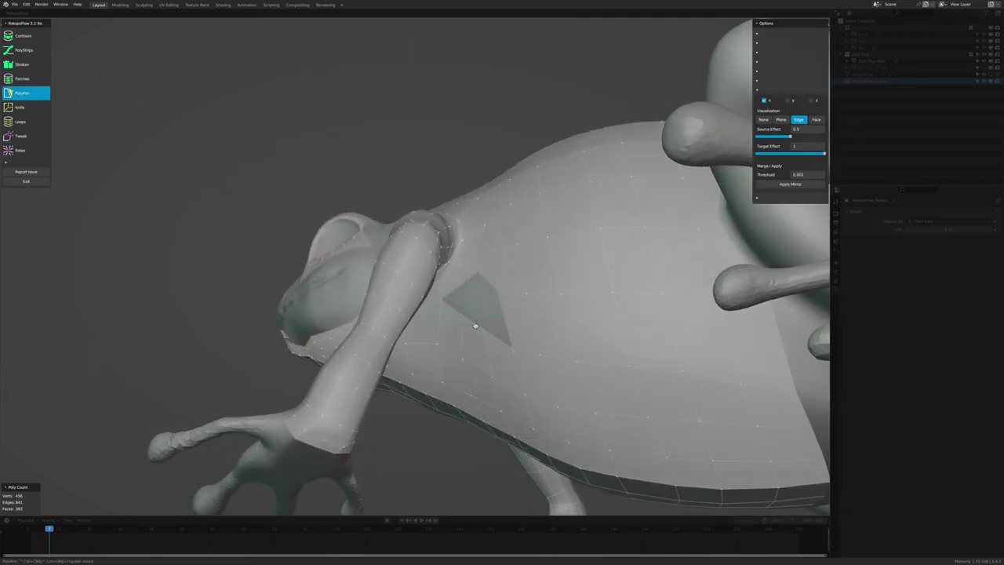
pyautogui.press('9')
pyautogui.moveTo(464, 254)
pyautogui.mouseDown(button='middle')
pyautogui.moveTo(511, 314)
pyautogui.moveTo(407, 299)
pyautogui.moveTo(502, 282)
pyautogui.mouseUp(button='middle')
pyautogui.scroll(-3, 502, 282)
pyautogui.scroll(-2, 522, 280)
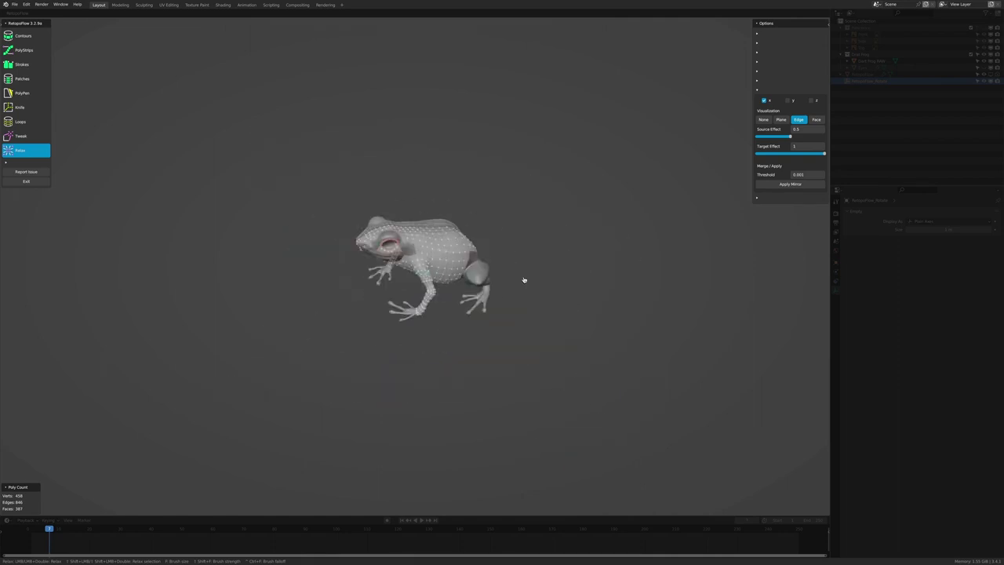
pyautogui.scroll(8, 494, 325)
# Step: Draw a Strokes strip along the lower jaw
pyautogui.press('3')
pyautogui.moveTo(494, 325); pyautogui.dragTo(468, 314, button='middle')
pyautogui.moveTo(376, 297); pyautogui.dragTo(466, 314)
pyautogui.moveTo(466, 314); pyautogui.dragTo(605, 340, button='middle')
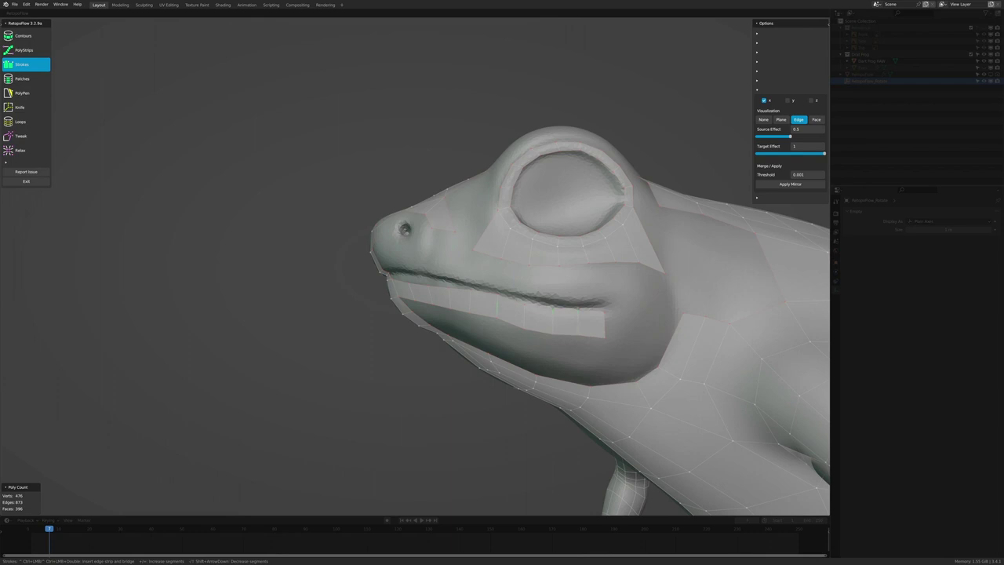
# Step: Try a vertex near the mouth corner, then undo it
pyautogui.moveTo(420, 298); pyautogui.dragTo(392, 315, button='middle')
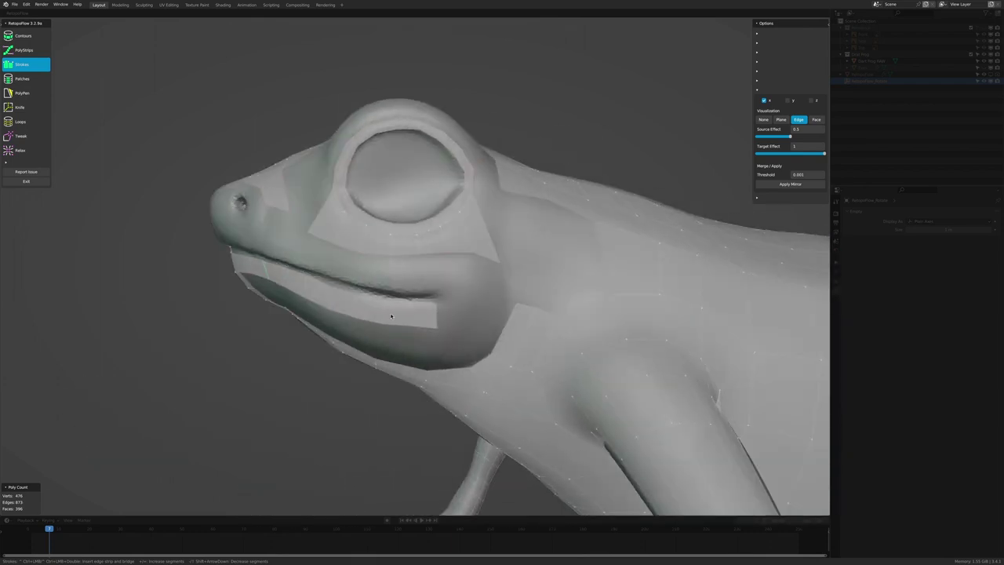
pyautogui.scroll(3, 460, 320)
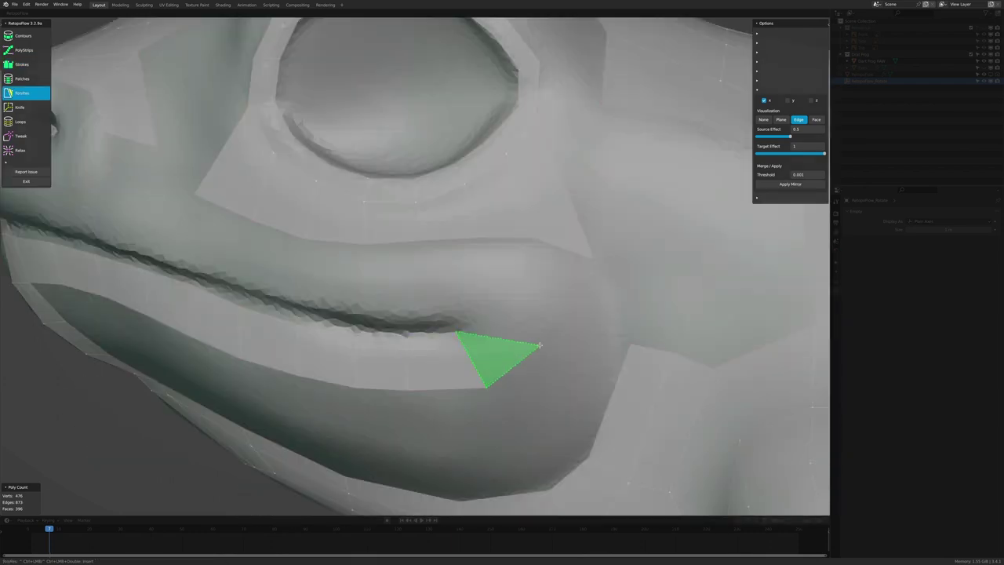
pyautogui.click(404, 323)
pyautogui.moveTo(405, 323); pyautogui.dragTo(439, 313, button='middle')
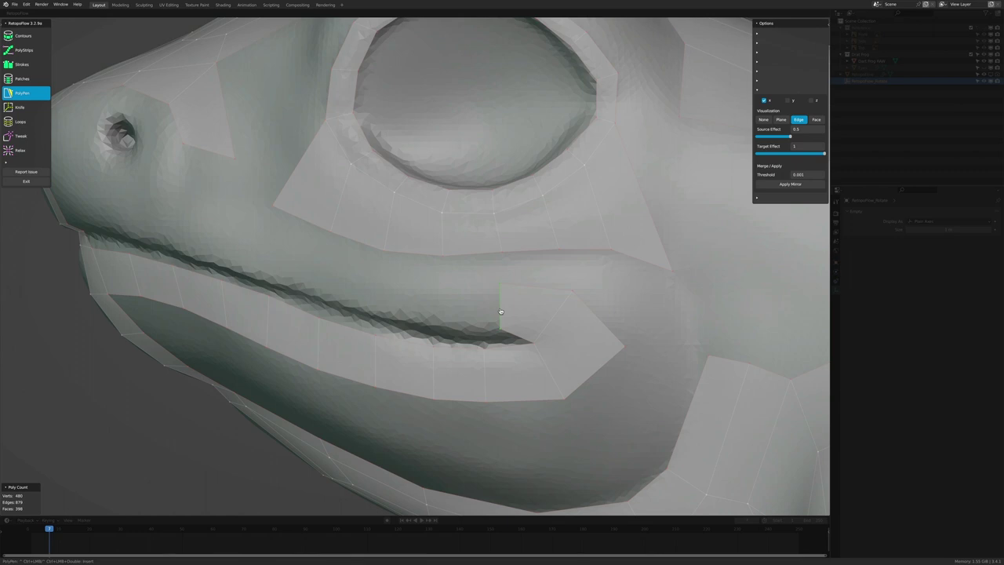
pyautogui.hotkey('ctrl', 'z')
pyautogui.scroll(-5, 500, 311)
# Step: Fill the upper lip strip along the mouth with new quad faces
pyautogui.moveTo(499, 311)
pyautogui.mouseDown(button='middle')
pyautogui.moveTo(426, 298)
pyautogui.moveTo(502, 302)
pyautogui.mouseUp(button='middle')
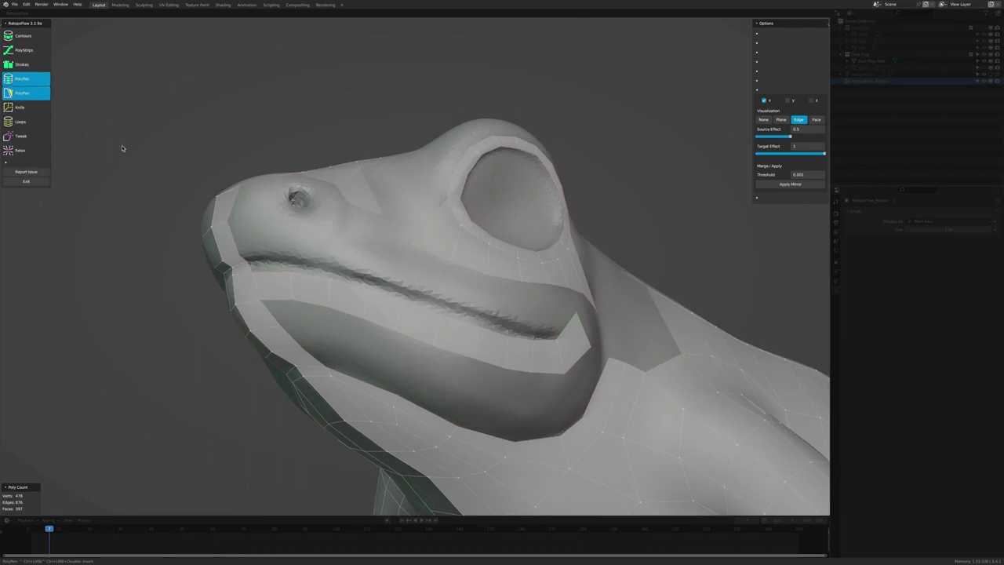
pyautogui.moveTo(122, 148); pyautogui.dragTo(254, 258, button='middle')
pyautogui.moveTo(472, 296); pyautogui.dragTo(217, 270, button='middle')
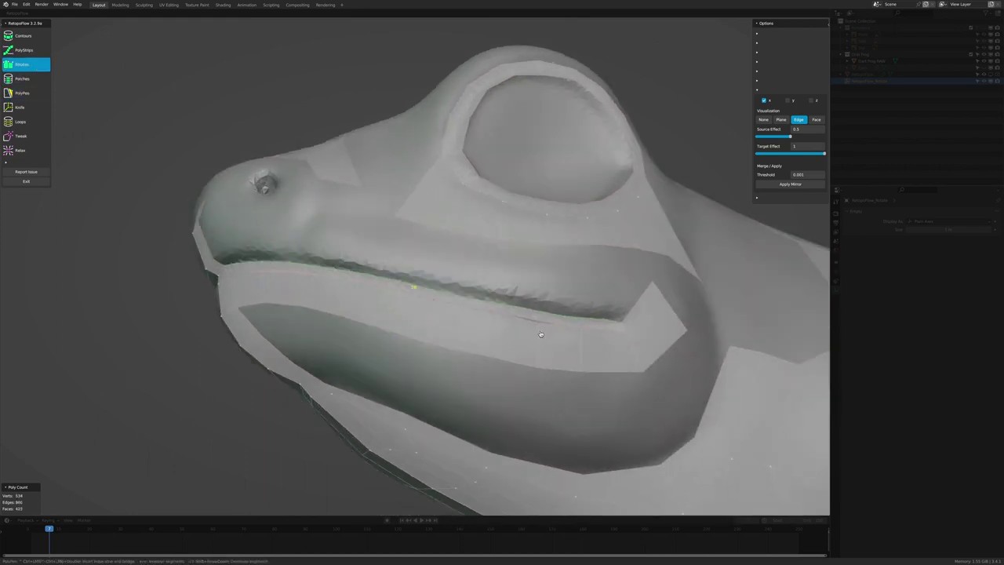
pyautogui.moveTo(484, 330); pyautogui.dragTo(139, 169, button='middle')
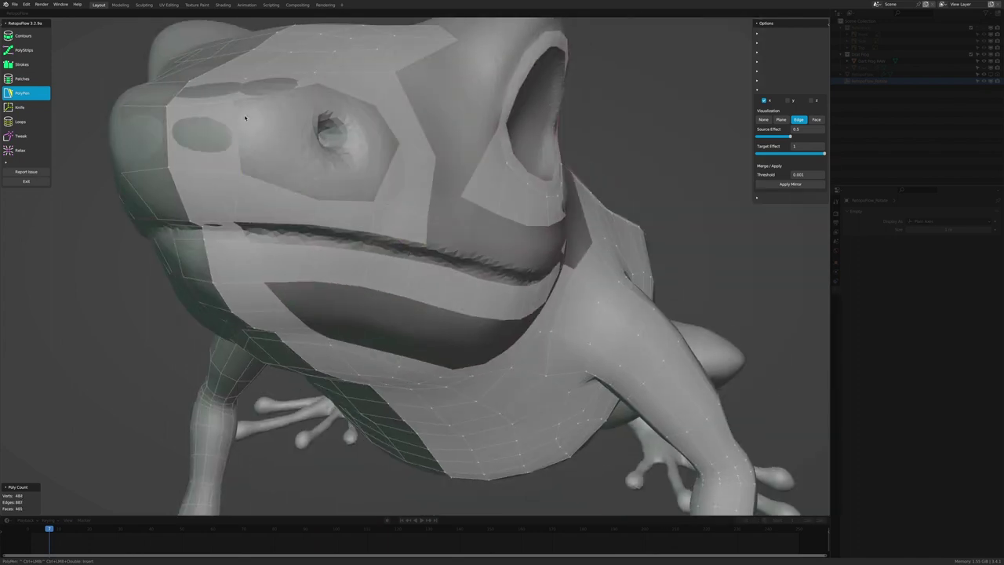
pyautogui.moveTo(334, 172); pyautogui.dragTo(466, 218, button='middle')
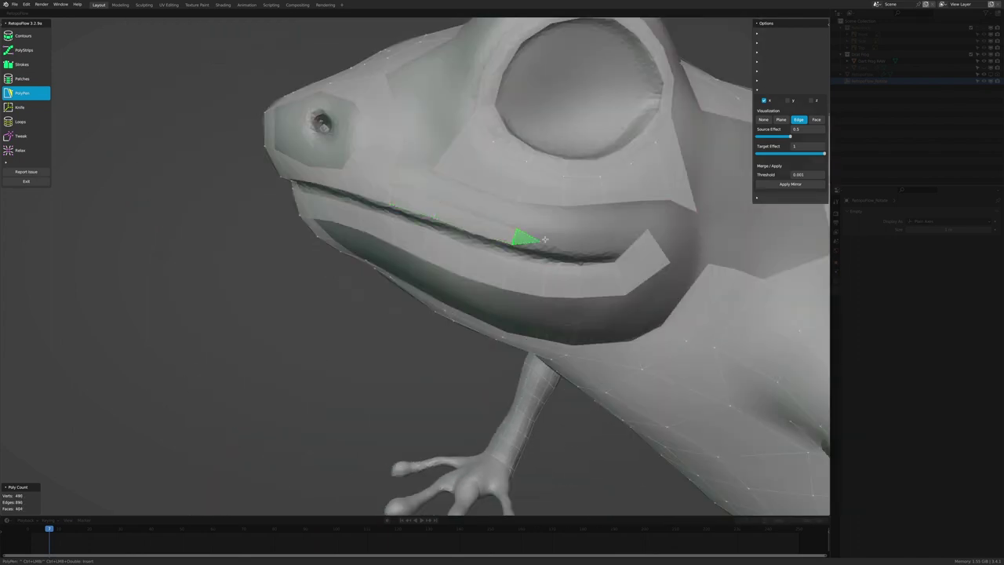
pyautogui.scroll(1, 544, 239)
pyautogui.scroll(3, 544, 238)
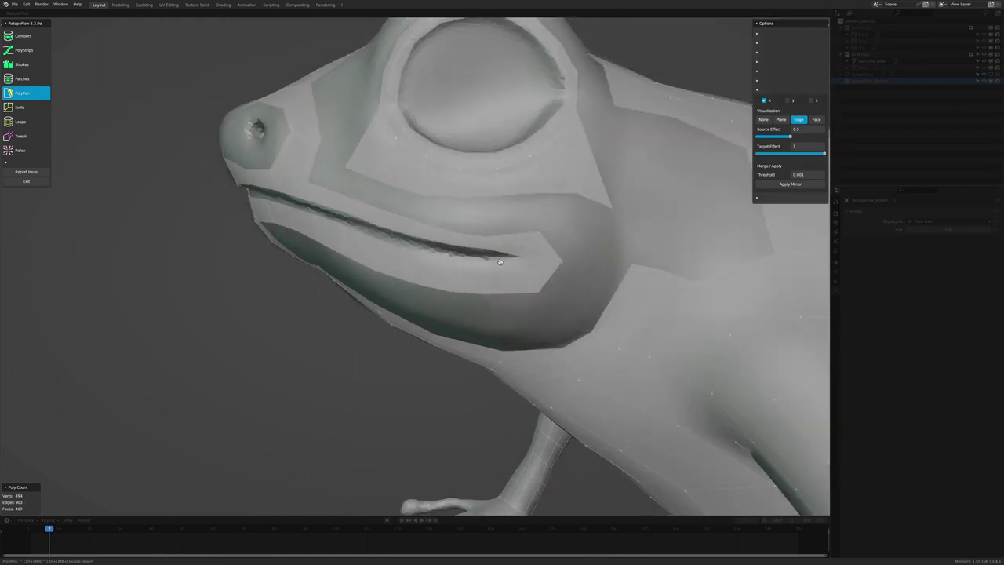
pyautogui.moveTo(549, 239)
pyautogui.mouseDown(button='middle')
pyautogui.moveTo(582, 258)
pyautogui.moveTo(272, 216)
pyautogui.mouseUp(button='middle')
pyautogui.press('Return')
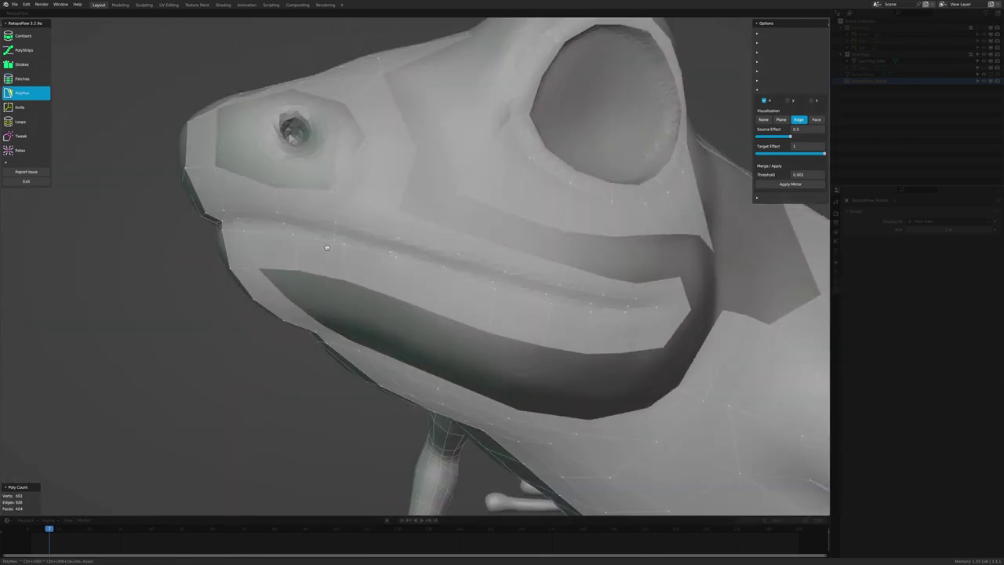
# Step: Orbit around the head to inspect the new lip and cheek faces
pyautogui.moveTo(206, 210); pyautogui.dragTo(382, 254, button='middle')
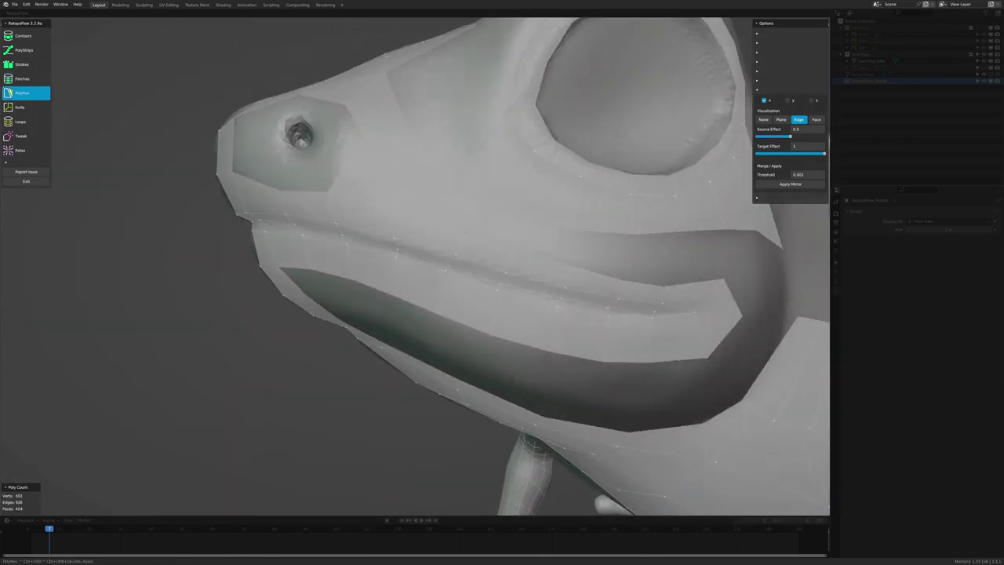
pyautogui.scroll(-5, 604, 303)
pyautogui.moveTo(605, 302)
pyautogui.mouseDown(button='middle')
pyautogui.moveTo(430, 249)
pyautogui.moveTo(514, 298)
pyautogui.moveTo(518, 327)
pyautogui.moveTo(521, 314)
pyautogui.mouseUp(button='middle')
pyautogui.scroll(4, 429, 249)
pyautogui.scroll(3, 510, 312)
pyautogui.scroll(-5, 510, 312)
pyautogui.scroll(4, 518, 326)
pyautogui.moveTo(531, 392)
pyautogui.mouseDown(button='middle')
pyautogui.moveTo(526, 402)
pyautogui.moveTo(532, 371)
pyautogui.mouseUp(button='middle')
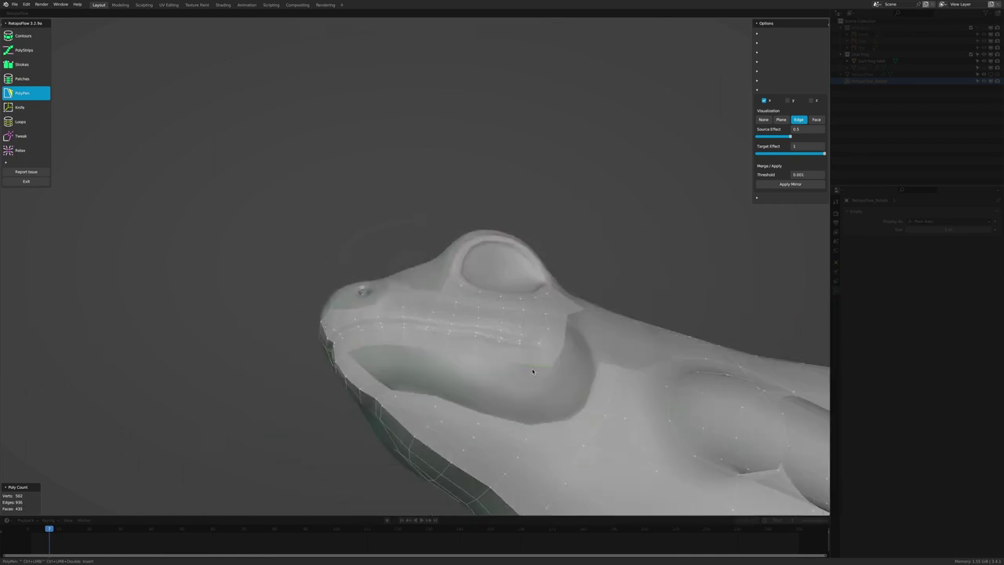
pyautogui.moveTo(548, 412); pyautogui.dragTo(549, 404, button='middle')
# Step: Commit the prepared patch of faces on the head
pyautogui.scroll(-5, 549, 404)
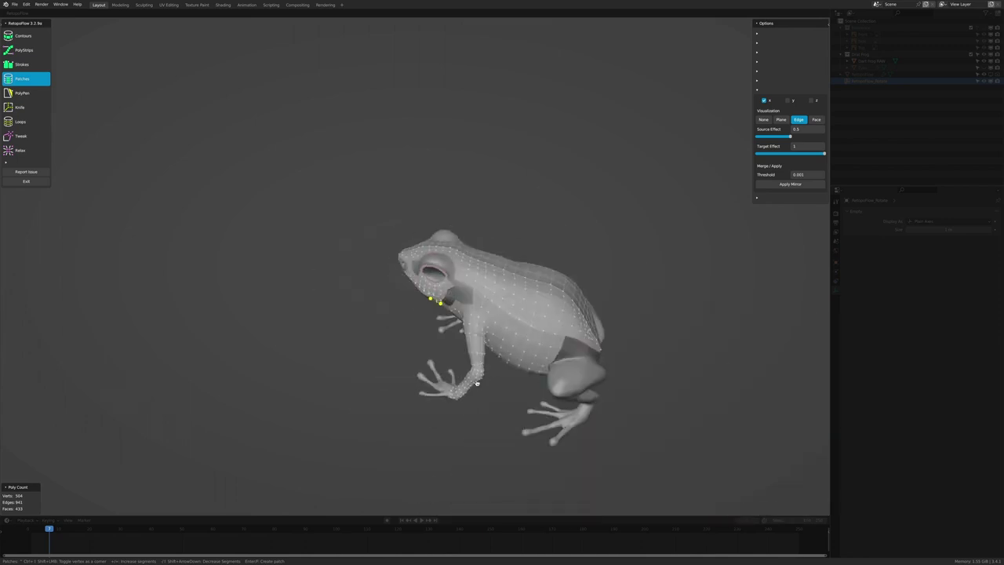
pyautogui.scroll(4, 624, 399)
pyautogui.moveTo(623, 399)
pyautogui.mouseDown(button='middle')
pyautogui.moveTo(576, 354)
pyautogui.moveTo(541, 359)
pyautogui.mouseUp(button='middle')
pyautogui.scroll(3, 575, 354)
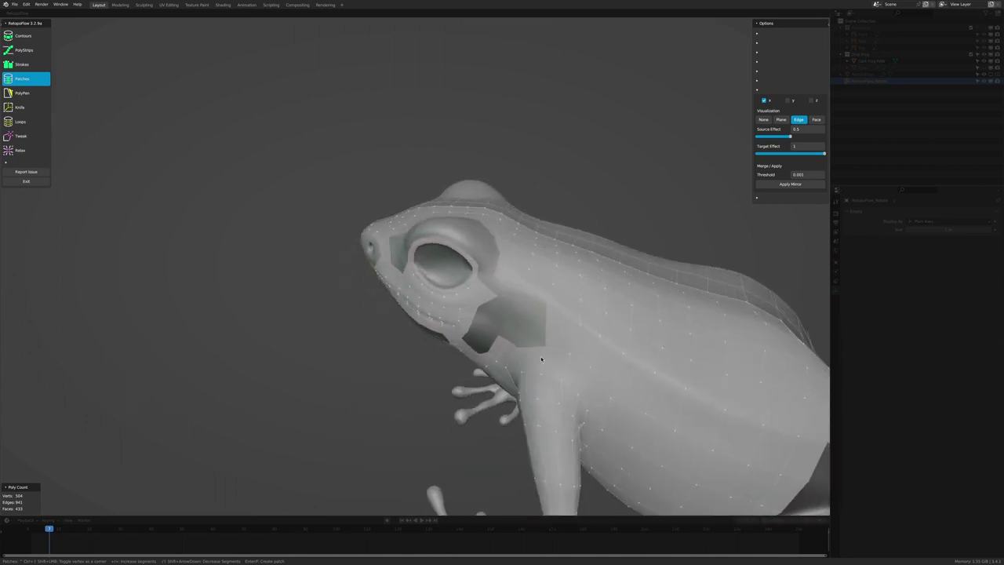
pyautogui.press('Return')
pyautogui.scroll(3, 494, 333)
pyautogui.scroll(-1, 473, 322)
# Step: Stroke a ring of quads around the eye socket
pyautogui.press('5')
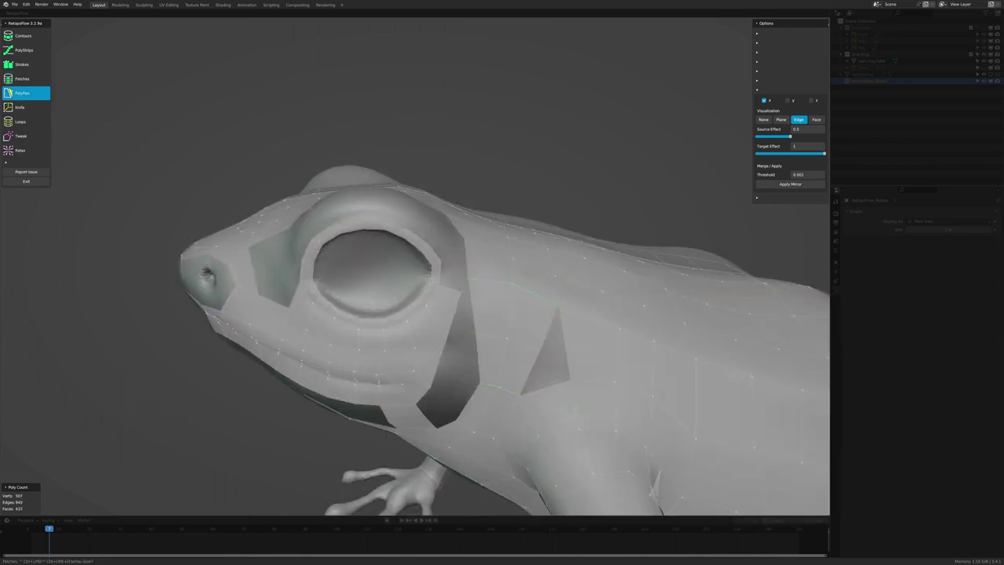
pyautogui.moveTo(408, 369)
pyautogui.mouseDown(button='middle')
pyautogui.moveTo(430, 406)
pyautogui.moveTo(451, 389)
pyautogui.mouseUp(button='middle')
pyautogui.press('4')
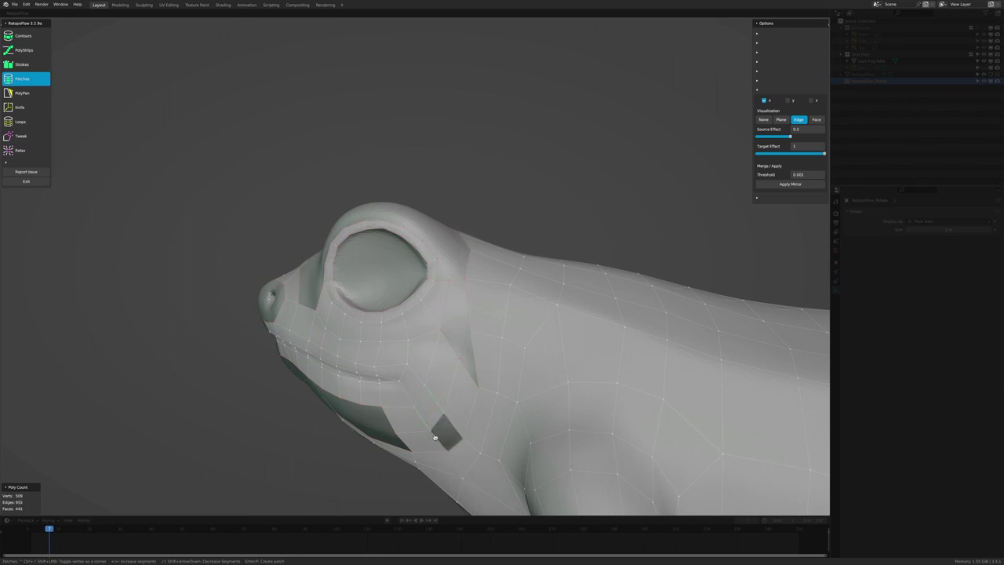
pyautogui.moveTo(434, 436); pyautogui.dragTo(235, 282, button='middle')
pyautogui.moveTo(464, 377); pyautogui.dragTo(465, 330, button='middle')
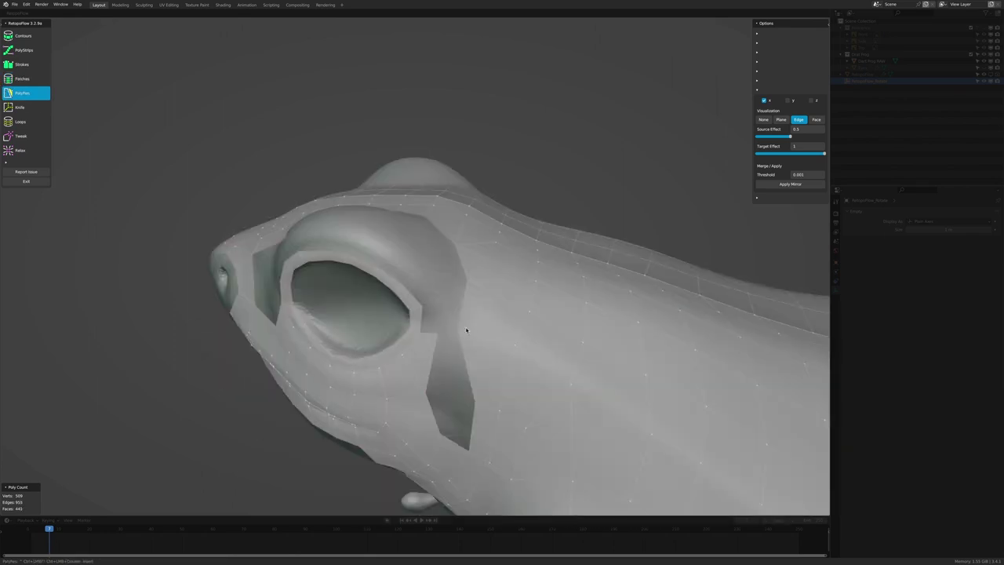
pyautogui.scroll(-6, 473, 409)
pyautogui.scroll(4, 455, 417)
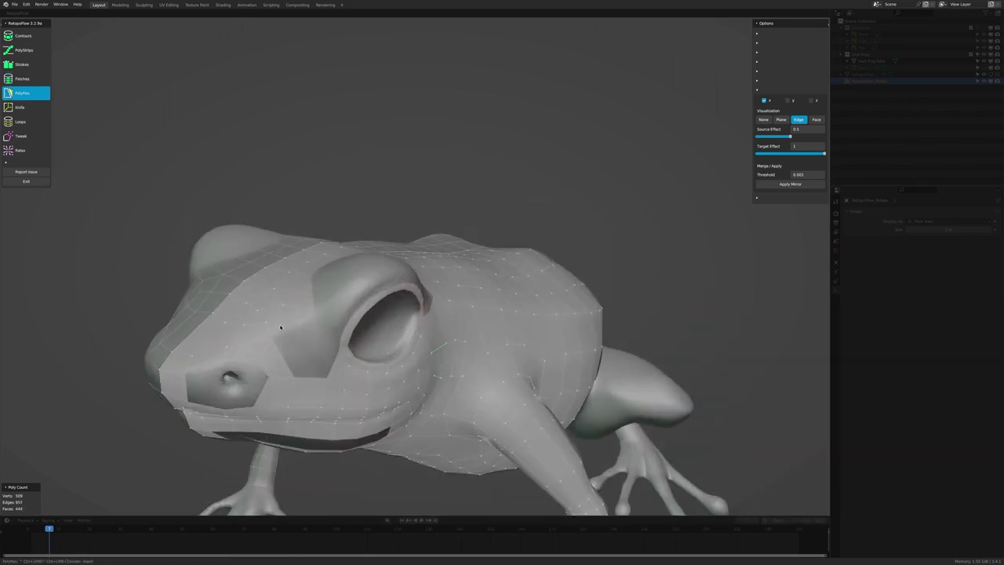
pyautogui.scroll(3, 280, 331)
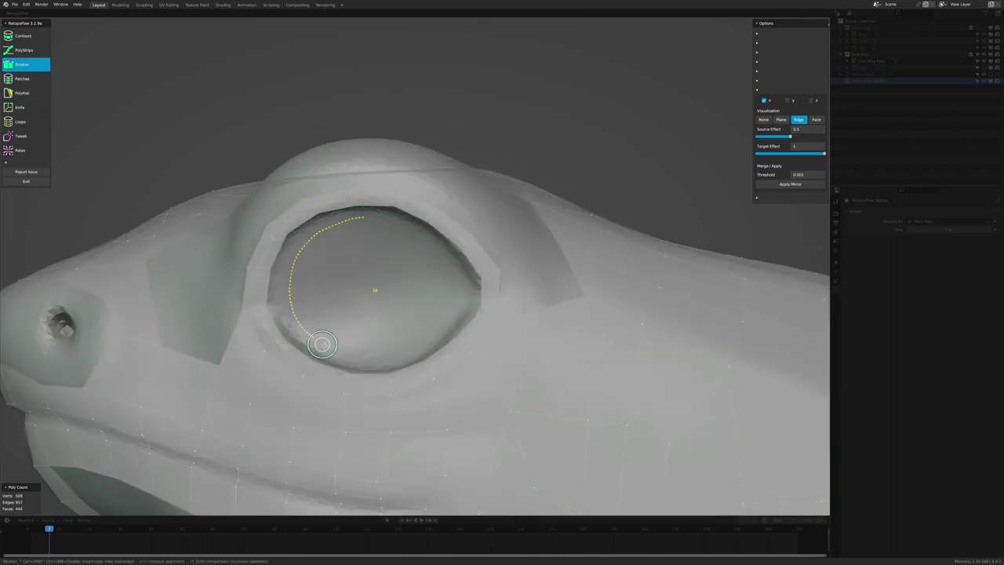
pyautogui.moveTo(436, 334); pyautogui.dragTo(428, 251)
pyautogui.moveTo(372, 287); pyautogui.dragTo(385, 262, button='middle')
# Step: Tweak the eye-ring vertices into place with the brush
pyautogui.press('8')
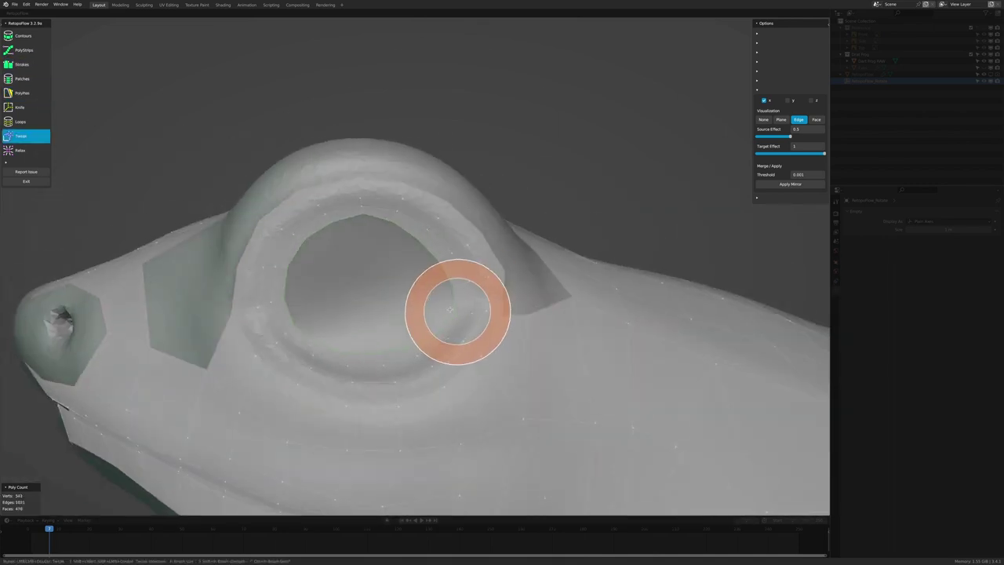
pyautogui.moveTo(458, 314); pyautogui.dragTo(359, 224, button='middle')
pyautogui.scroll(-5, 330, 351)
pyautogui.scroll(4, 363, 353)
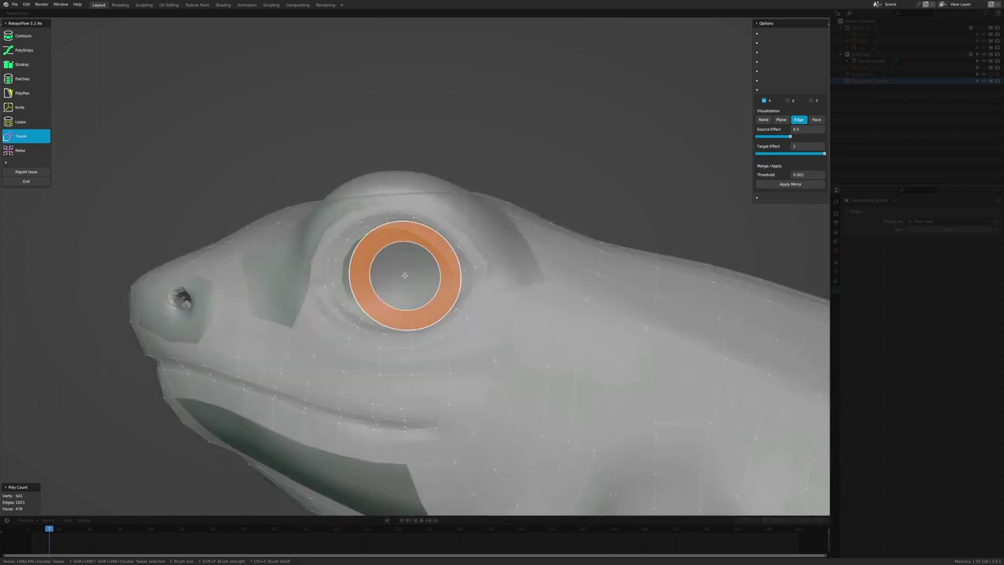
pyautogui.scroll(2, 400, 274)
# Step: Add an inner stroke ring inside the eye to fill it
pyautogui.press('4')
pyautogui.moveTo(415, 295); pyautogui.dragTo(384, 255)
pyautogui.scroll(-4, 384, 259)
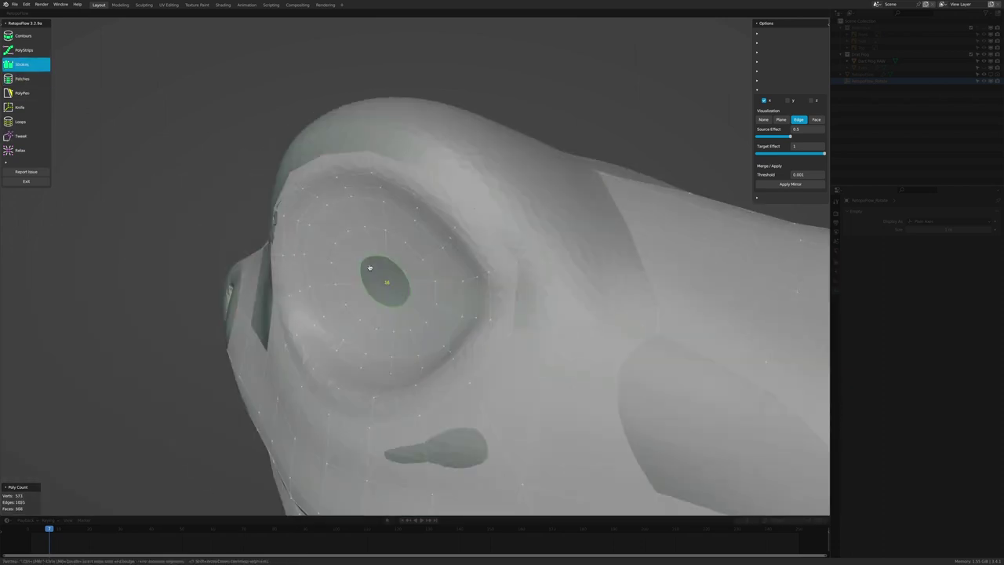
pyautogui.scroll(-3, 377, 275)
pyautogui.moveTo(337, 298); pyautogui.dragTo(471, 298, button='middle')
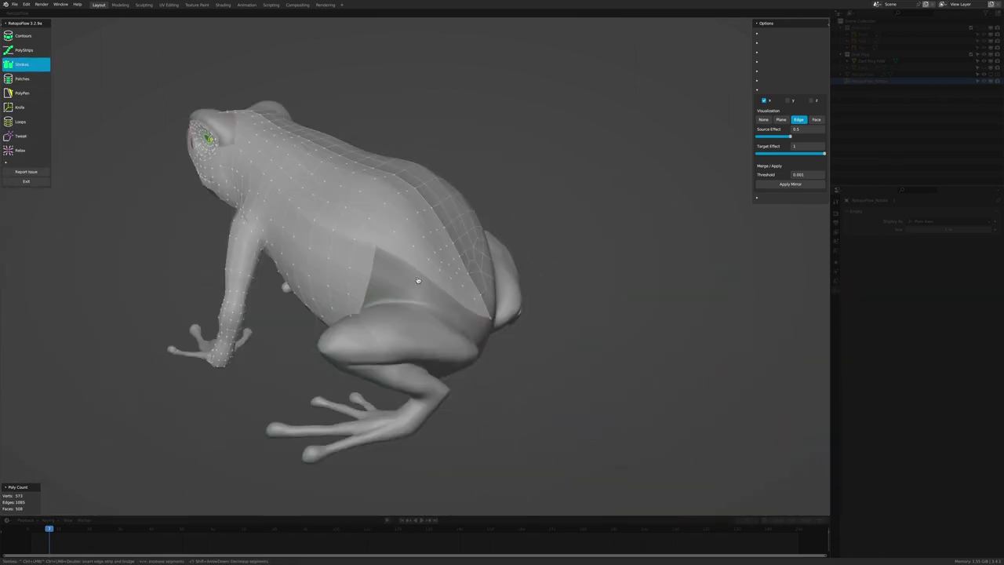
pyautogui.scroll(5, 341, 293)
pyautogui.press('5')
pyautogui.moveTo(340, 293)
pyautogui.mouseDown(button='middle')
pyautogui.moveTo(324, 315)
pyautogui.moveTo(408, 310)
pyautogui.mouseUp(button='middle')
pyautogui.scroll(-3, 362, 289)
pyautogui.scroll(3, 419, 316)
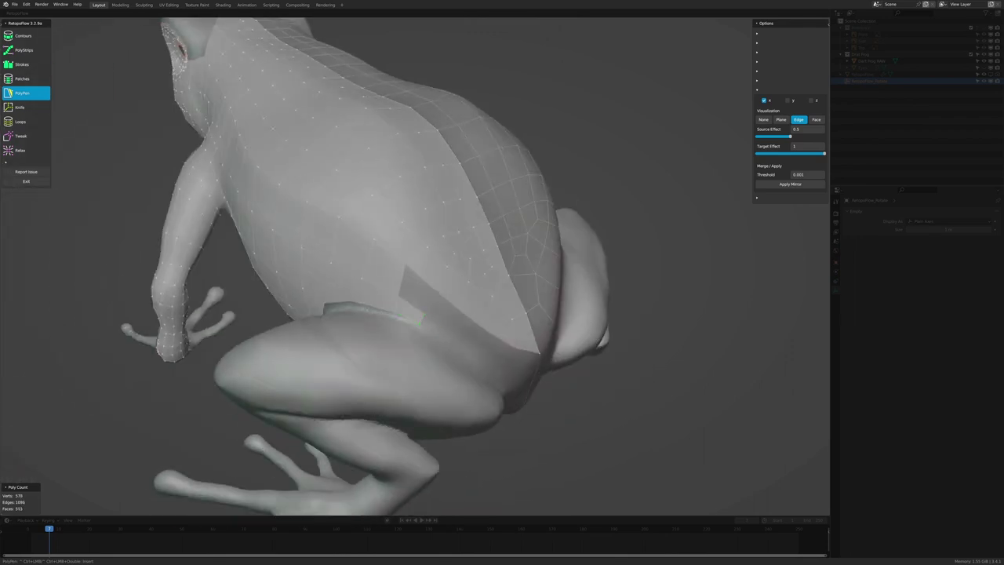
# Step: Add a PolyPen face at the frog's lower back near the hind leg
pyautogui.press('5')
pyautogui.scroll(-4, 401, 281)
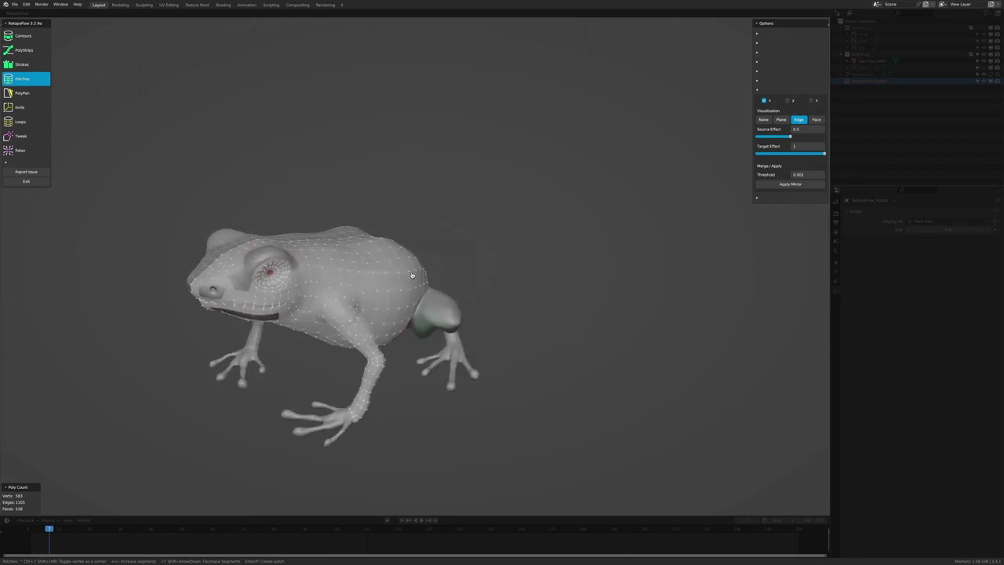
pyautogui.scroll(4, 368, 314)
pyautogui.moveTo(376, 306); pyautogui.dragTo(325, 272, button='middle')
pyautogui.moveTo(385, 273); pyautogui.dragTo(342, 258, button='middle')
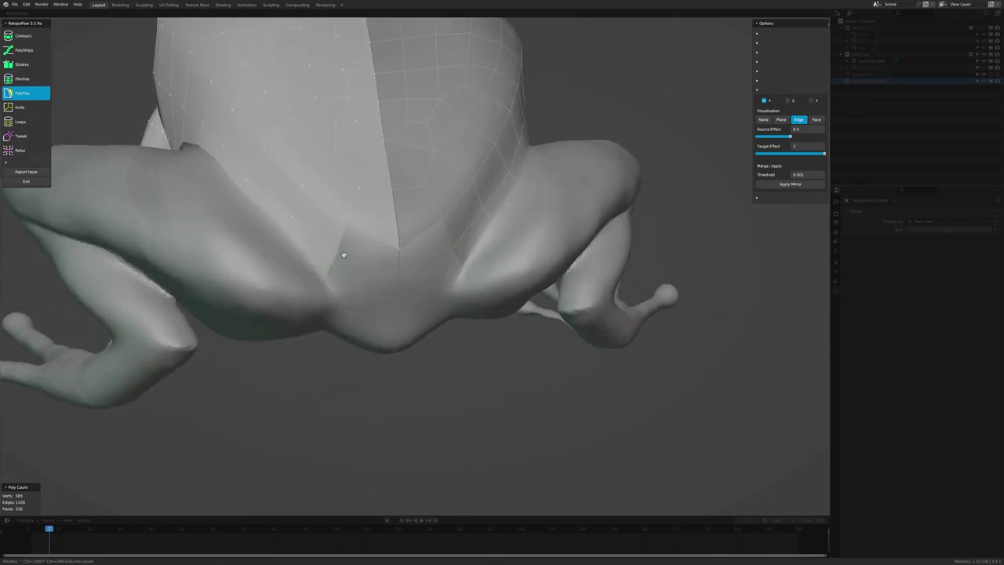
pyautogui.scroll(-3, 345, 274)
pyautogui.scroll(3, 353, 322)
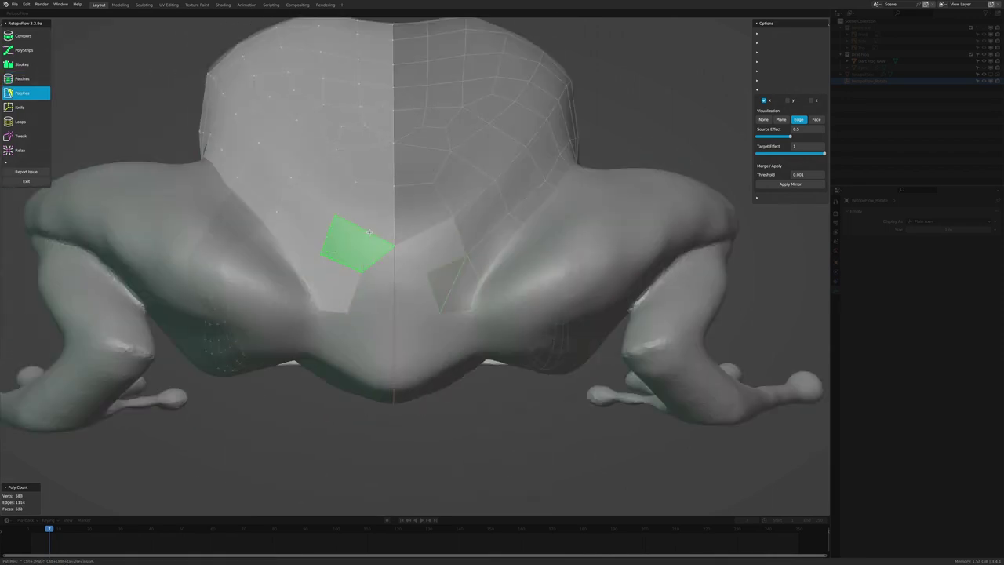
pyautogui.scroll(-3, 399, 318)
pyautogui.scroll(3, 370, 303)
pyautogui.moveTo(369, 302)
pyautogui.mouseDown(button='middle')
pyautogui.moveTo(386, 315)
pyautogui.moveTo(369, 306)
pyautogui.mouseUp(button='middle')
pyautogui.click(365, 294)
pyautogui.scroll(-3, 365, 291)
pyautogui.scroll(3, 369, 314)
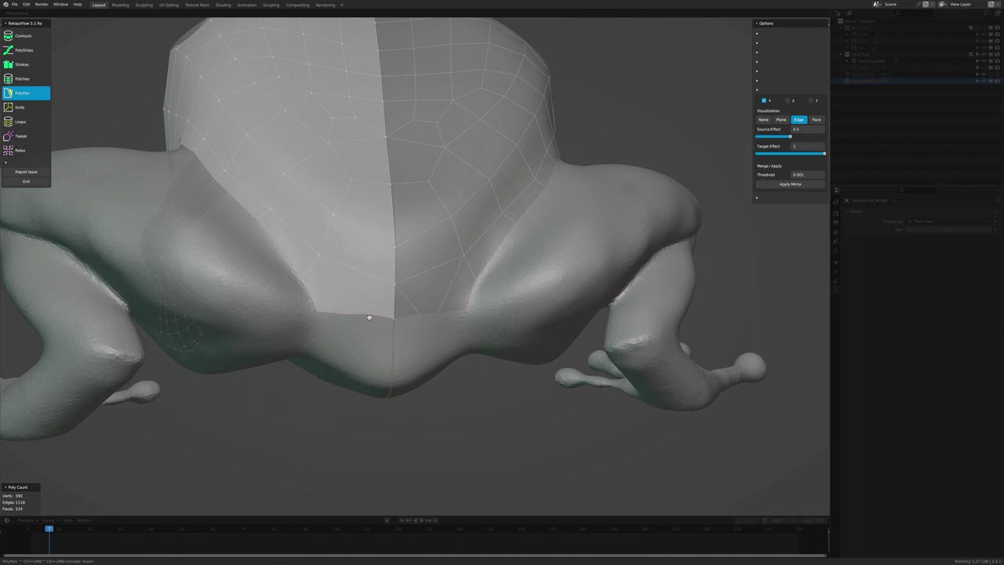
pyautogui.scroll(-3, 353, 267)
# Step: Work the belly toward the thigh and foot with Patches, then Loops
pyautogui.moveTo(353, 266)
pyautogui.mouseDown(button='middle')
pyautogui.moveTo(419, 260)
pyautogui.moveTo(319, 209)
pyautogui.moveTo(409, 125)
pyautogui.mouseUp(button='middle')
pyautogui.scroll(3, 419, 259)
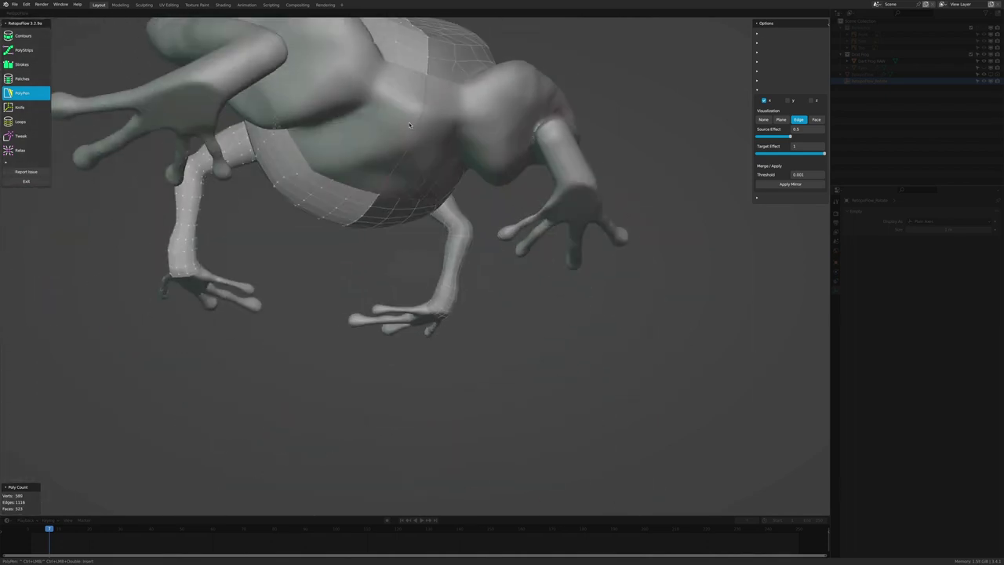
pyautogui.click(23, 78)
pyautogui.moveTo(329, 196); pyautogui.dragTo(387, 135, button='middle')
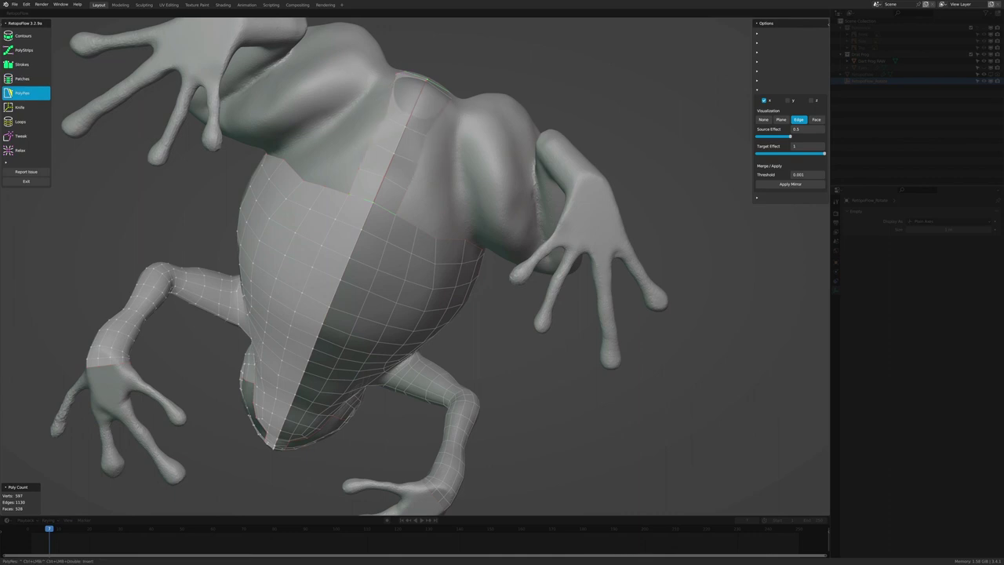
pyautogui.moveTo(392, 314); pyautogui.dragTo(392, 196, button='middle')
pyautogui.press('7')
pyautogui.moveTo(448, 101)
pyautogui.mouseDown(button='middle')
pyautogui.moveTo(447, 224)
pyautogui.moveTo(448, 112)
pyautogui.mouseUp(button='middle')
pyautogui.scroll(5, 127, 107)
pyautogui.moveTo(328, 154)
pyautogui.mouseDown(button='middle')
pyautogui.moveTo(317, 126)
pyautogui.moveTo(353, 94)
pyautogui.moveTo(402, 123)
pyautogui.moveTo(331, 152)
pyautogui.mouseUp(button='middle')
pyautogui.scroll(-3, 340, 142)
pyautogui.scroll(3, 353, 94)
pyautogui.scroll(-3, 402, 123)
pyautogui.scroll(3, 332, 153)
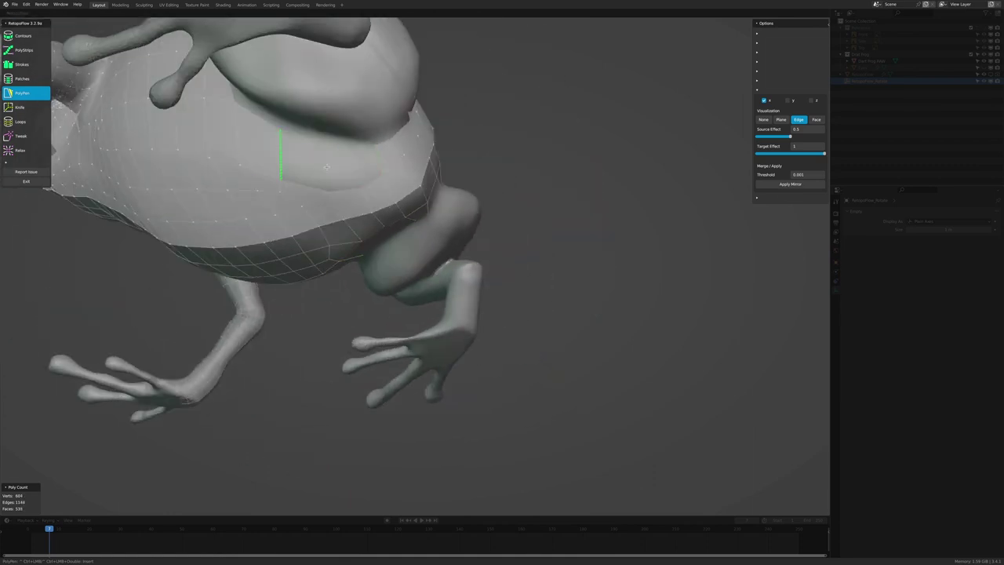
pyautogui.scroll(-3, 361, 185)
pyautogui.scroll(3, 352, 259)
pyautogui.moveTo(301, 246); pyautogui.dragTo(439, 282, button='middle')
pyautogui.moveTo(400, 136); pyautogui.dragTo(416, 103, button='middle')
pyautogui.moveTo(419, 222)
pyautogui.mouseDown(button='middle')
pyautogui.moveTo(385, 237)
pyautogui.moveTo(387, 152)
pyautogui.mouseUp(button='middle')
pyautogui.scroll(3, 377, 205)
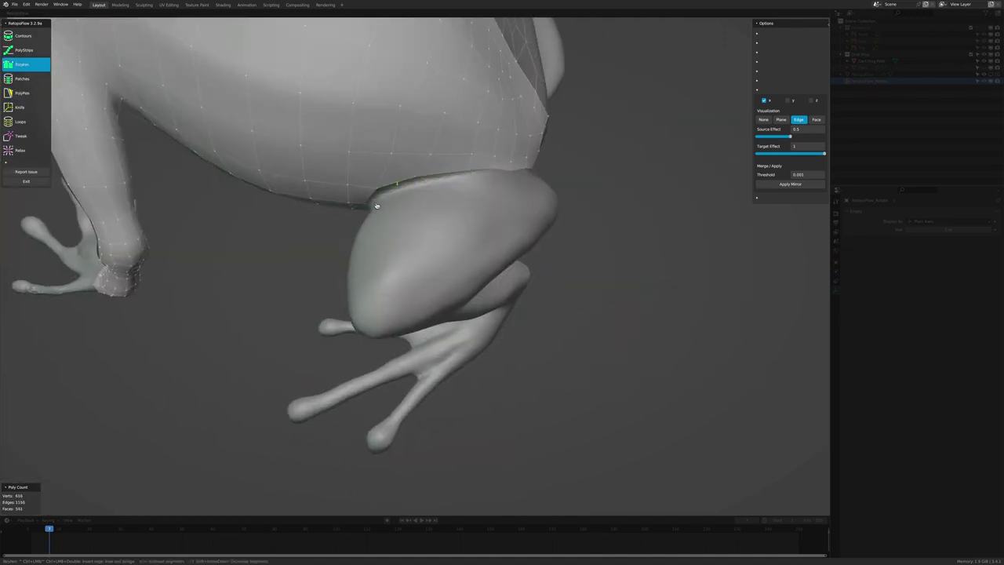
pyautogui.scroll(2, 377, 206)
# Step: Edge the hip where the thigh joins the body with PolyPen, then pick the Relax brush
pyautogui.press('5')
pyautogui.moveTo(531, 141)
pyautogui.mouseDown(button='middle')
pyautogui.moveTo(381, 235)
pyautogui.moveTo(493, 242)
pyautogui.moveTo(470, 282)
pyautogui.mouseUp(button='middle')
pyautogui.scroll(-5, 471, 283)
pyautogui.scroll(5, 614, 256)
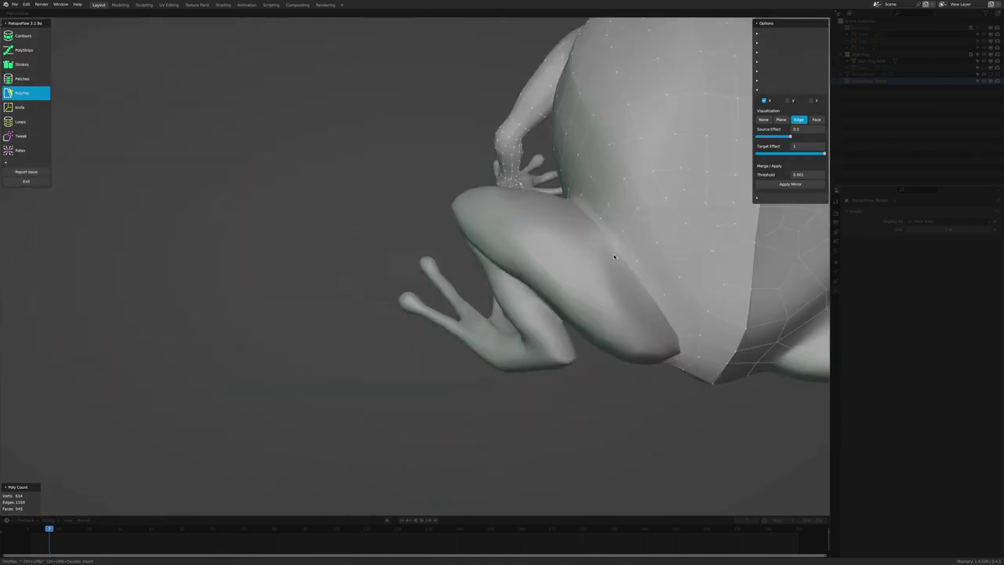
pyautogui.scroll(2, 614, 256)
pyautogui.moveTo(616, 305); pyautogui.dragTo(643, 231, button='middle')
pyautogui.moveTo(623, 358); pyautogui.dragTo(617, 292, button='middle')
pyautogui.moveTo(573, 195); pyautogui.dragTo(470, 219, button='middle')
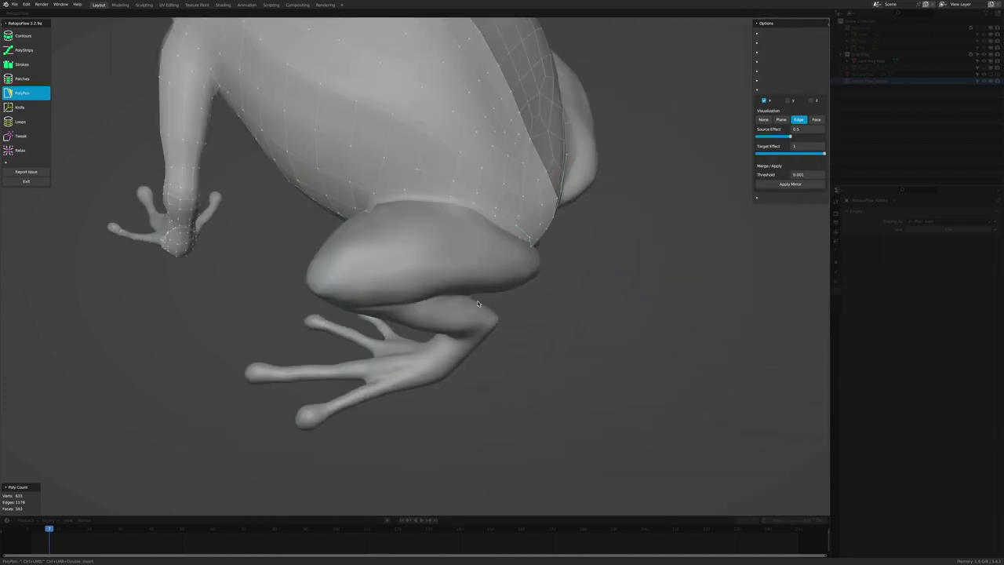
pyautogui.scroll(-5, 432, 191)
pyautogui.press('9')
pyautogui.scroll(4, 426, 165)
pyautogui.moveTo(432, 191)
pyautogui.mouseDown(button='middle')
pyautogui.moveTo(425, 166)
pyautogui.moveTo(392, 197)
pyautogui.moveTo(343, 328)
pyautogui.moveTo(447, 247)
pyautogui.moveTo(358, 291)
pyautogui.moveTo(434, 350)
pyautogui.moveTo(300, 290)
pyautogui.mouseUp(button='middle')
# Step: Add a PolyPen face near the throat under the frog's mouth
pyautogui.scroll(5, 358, 290)
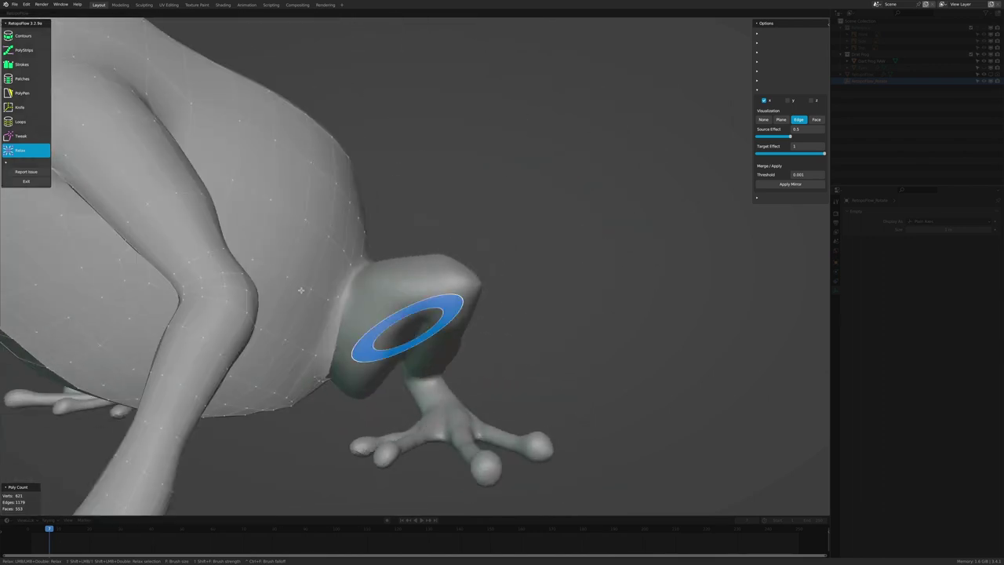
pyautogui.moveTo(338, 357); pyautogui.dragTo(260, 271, button='middle')
pyautogui.moveTo(327, 337)
pyautogui.mouseDown(button='middle')
pyautogui.moveTo(341, 355)
pyautogui.moveTo(404, 323)
pyautogui.mouseUp(button='middle')
pyautogui.scroll(-5, 340, 355)
pyautogui.scroll(5, 403, 323)
pyautogui.press('4')
pyautogui.moveTo(157, 162)
pyautogui.mouseDown(button='middle')
pyautogui.moveTo(309, 218)
pyautogui.moveTo(229, 185)
pyautogui.mouseUp(button='middle')
pyautogui.press('5')
pyautogui.scroll(2, 291, 213)
pyautogui.click(269, 216)
# Step: Delete the stray face and review the head from below and the side
pyautogui.moveTo(284, 227); pyautogui.dragTo(309, 228, button='middle')
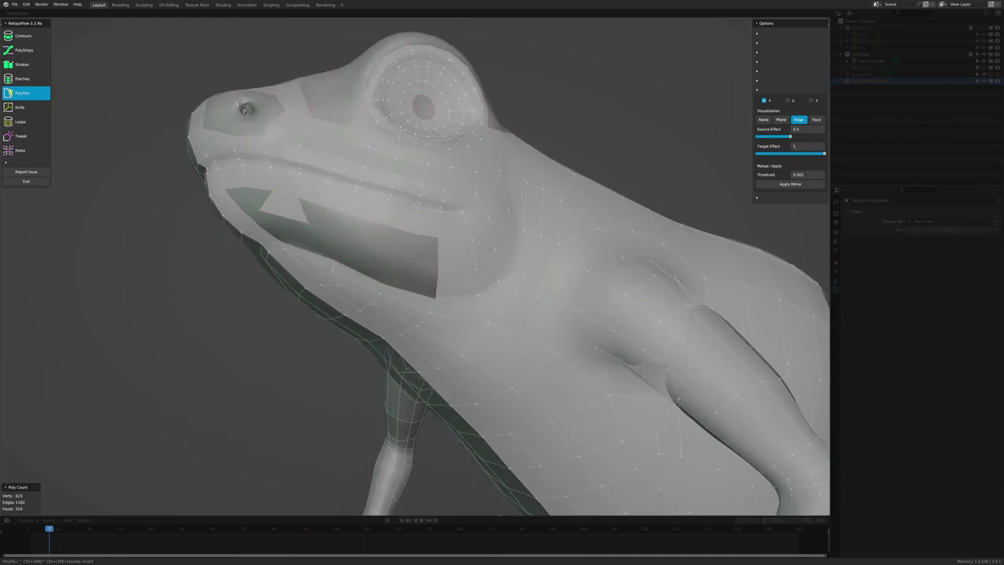
pyautogui.press('x')
pyautogui.click(305, 248)
pyautogui.moveTo(306, 248); pyautogui.dragTo(543, 304, button='middle')
pyautogui.moveTo(543, 348)
pyautogui.mouseDown(button='middle')
pyautogui.moveTo(548, 247)
pyautogui.moveTo(466, 312)
pyautogui.mouseUp(button='middle')
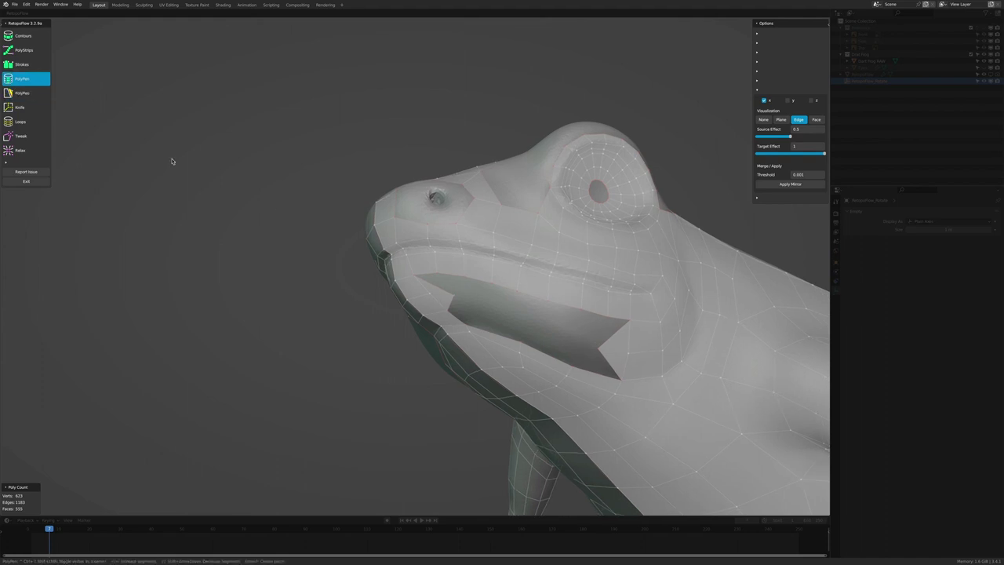
pyautogui.moveTo(521, 348)
pyautogui.mouseDown(button='middle')
pyautogui.moveTo(514, 329)
pyautogui.moveTo(538, 338)
pyautogui.mouseUp(button='middle')
pyautogui.moveTo(636, 346)
pyautogui.mouseDown(button='middle')
pyautogui.moveTo(610, 361)
pyautogui.moveTo(525, 297)
pyautogui.mouseUp(button='middle')
pyautogui.rightClick(621, 363)
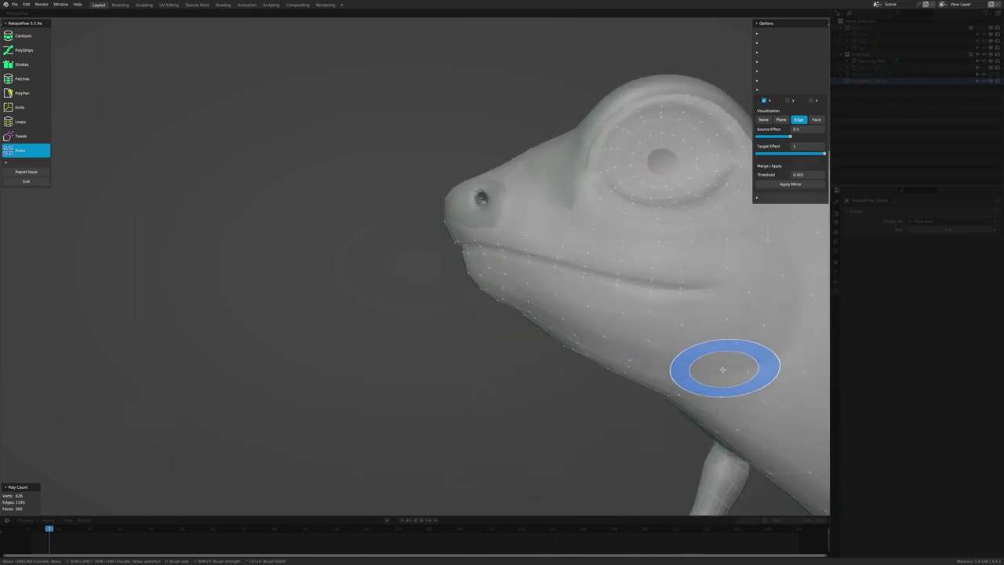
pyautogui.press('5')
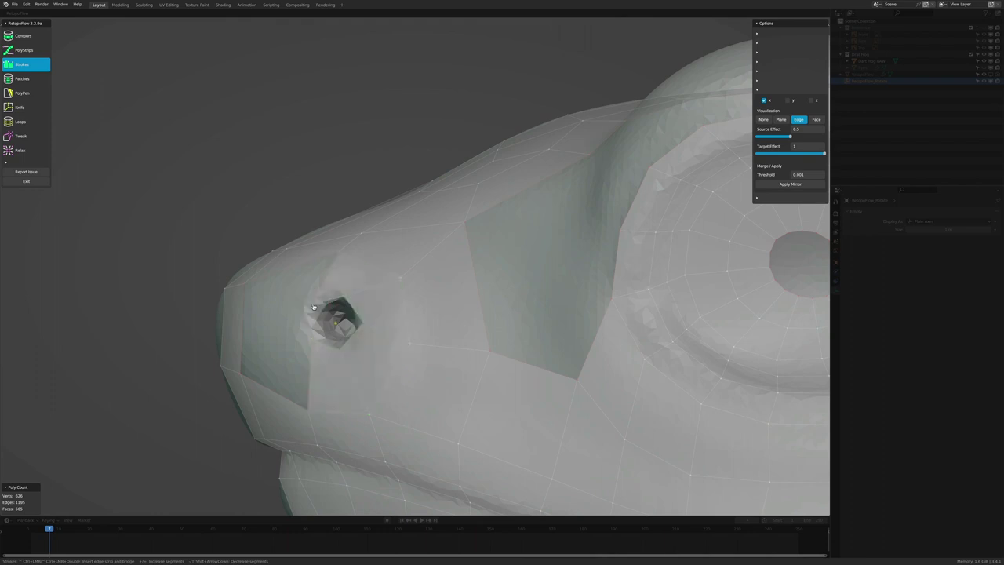
# Step: With PolyPen active, orbit around the nostril and down onto the head and hand
pyautogui.press('5')
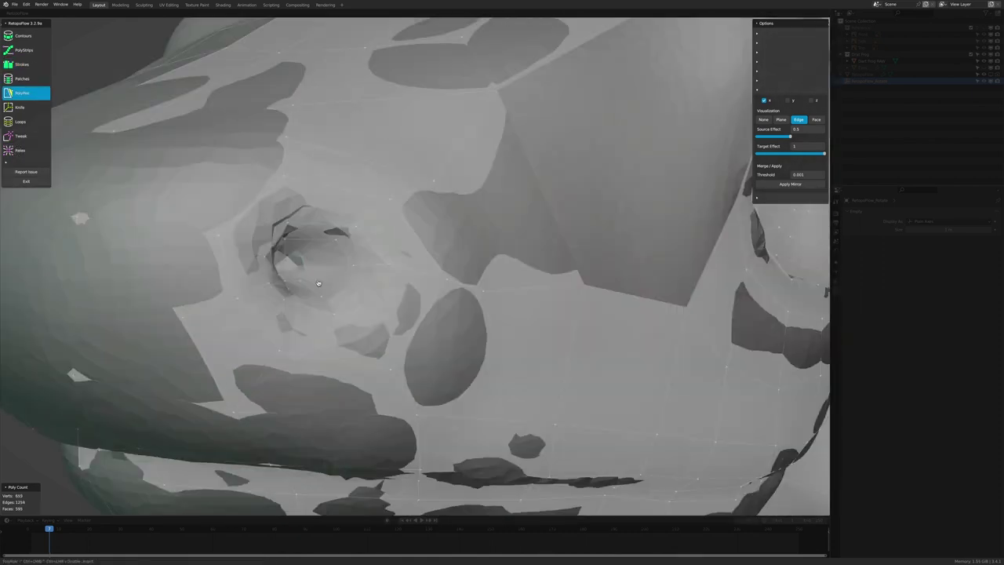
pyautogui.moveTo(319, 283); pyautogui.dragTo(290, 264, button='middle')
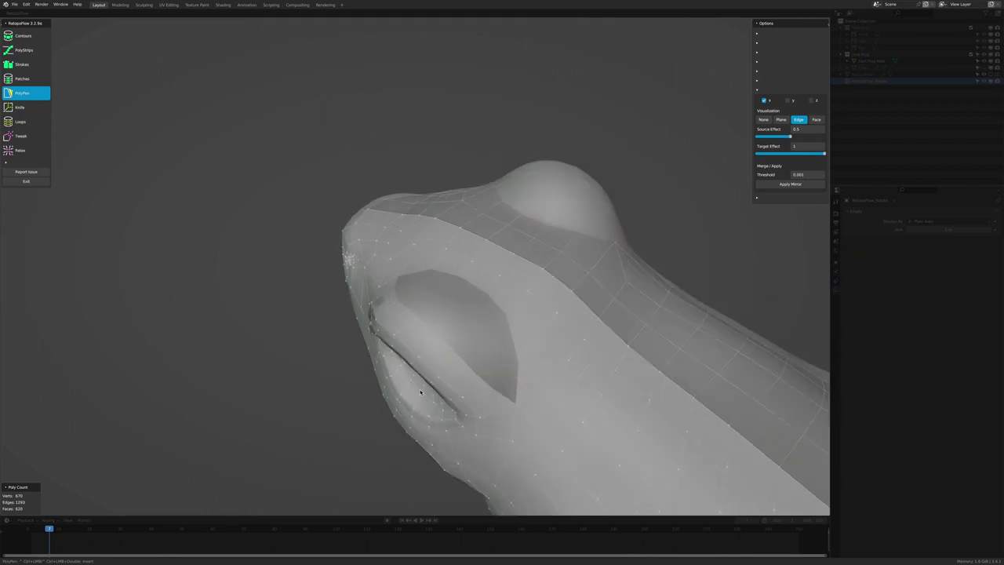
pyautogui.moveTo(520, 331)
pyautogui.mouseDown(button='middle')
pyautogui.moveTo(452, 375)
pyautogui.moveTo(504, 381)
pyautogui.moveTo(411, 411)
pyautogui.moveTo(33, 77)
pyautogui.mouseUp(button='middle')
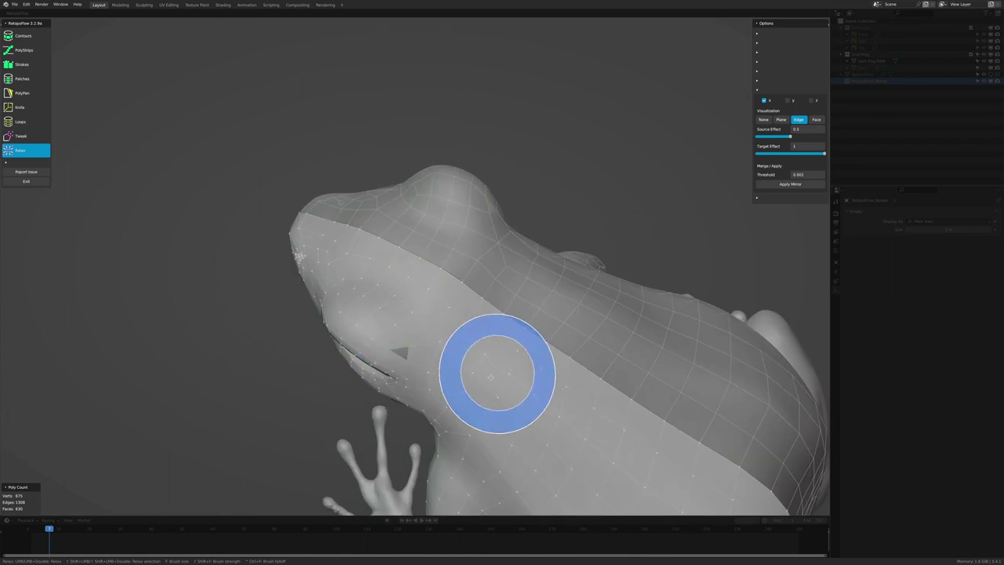
# Step: Bring the side-of-head hole into view and work it with Strokes
pyautogui.scroll(-3, 490, 377)
pyautogui.moveTo(549, 385); pyautogui.dragTo(549, 325, button='middle')
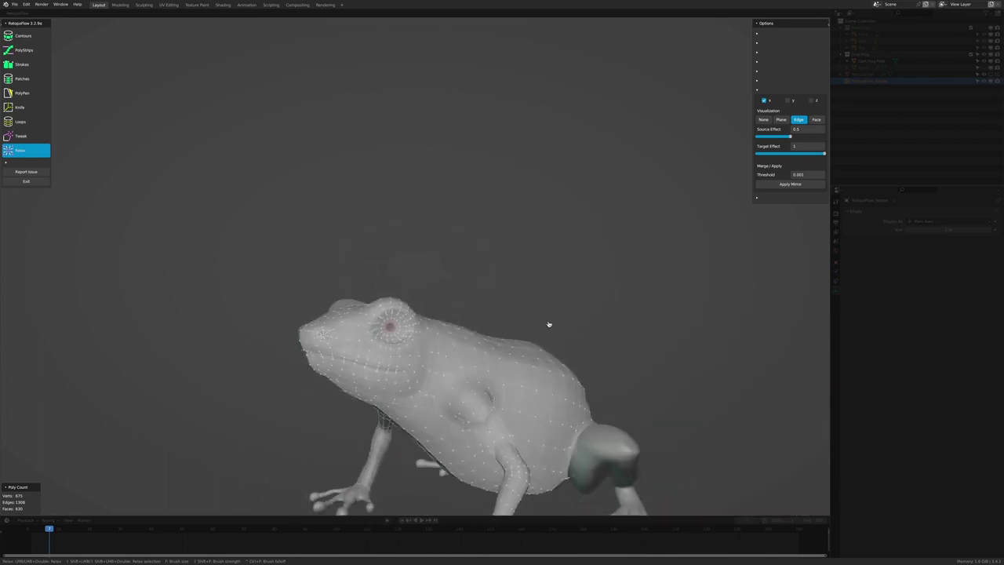
pyautogui.scroll(3, 442, 432)
pyautogui.scroll(-1, 464, 396)
pyautogui.scroll(-2, 463, 396)
pyautogui.scroll(3, 392, 370)
pyautogui.moveTo(538, 460)
pyautogui.mouseDown(button='middle')
pyautogui.moveTo(392, 369)
pyautogui.moveTo(448, 381)
pyautogui.moveTo(440, 416)
pyautogui.mouseUp(button='middle')
pyautogui.scroll(2, 439, 416)
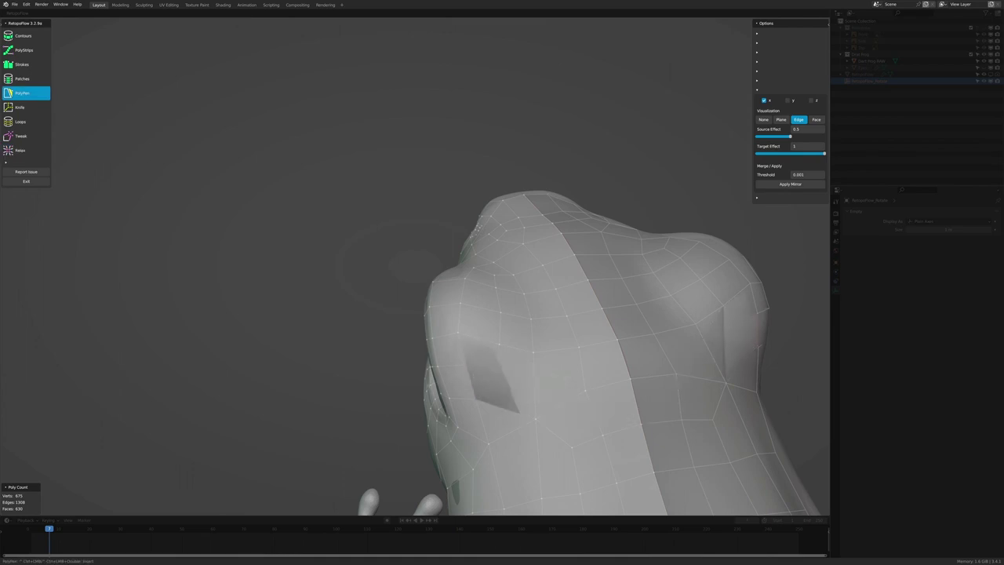
pyautogui.moveTo(414, 266)
pyautogui.mouseDown(button='middle')
pyautogui.moveTo(448, 419)
pyautogui.moveTo(426, 347)
pyautogui.mouseUp(button='middle')
pyautogui.press('3')
pyautogui.scroll(5, 426, 348)
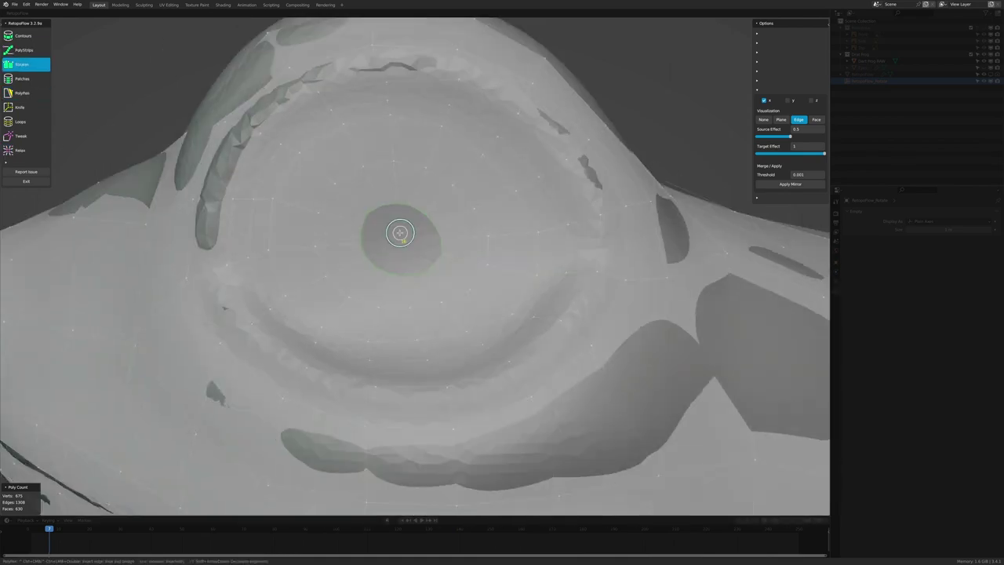
pyautogui.scroll(-5, 402, 240)
pyautogui.moveTo(402, 241)
pyautogui.mouseDown(button='middle')
pyautogui.moveTo(404, 310)
pyautogui.moveTo(481, 333)
pyautogui.mouseUp(button='middle')
# Step: Fill the head area with PolyPen and Loops, then orbit under the frog toward the front hand
pyautogui.press('5')
pyautogui.scroll(3, 482, 334)
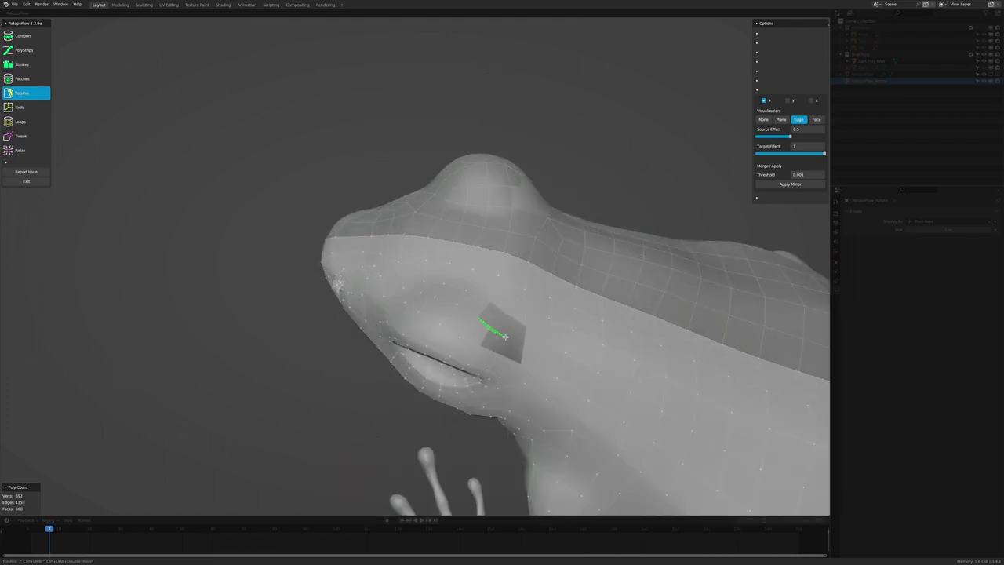
pyautogui.moveTo(502, 333); pyautogui.dragTo(538, 288, button='middle')
pyautogui.press('7')
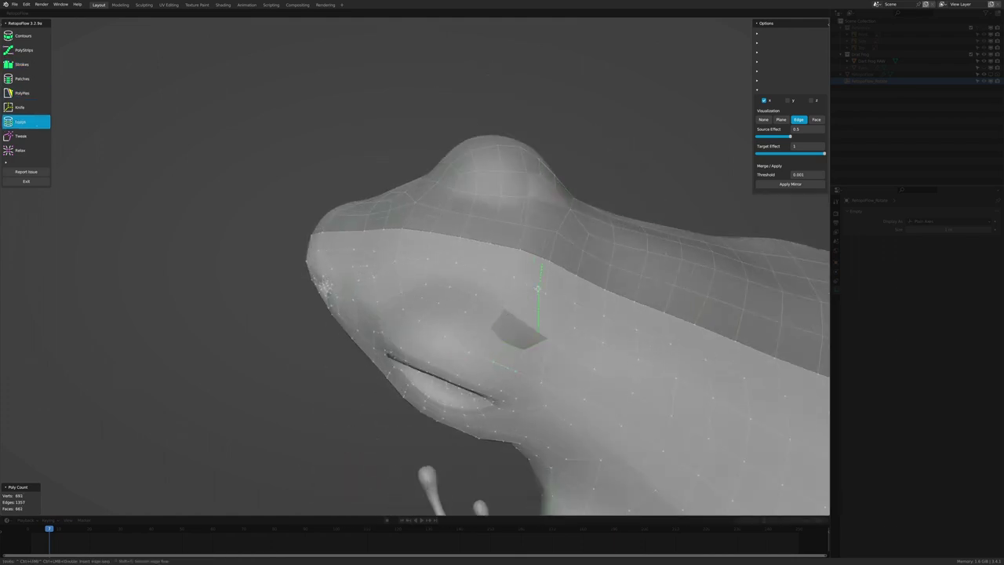
pyautogui.scroll(-2, 450, 320)
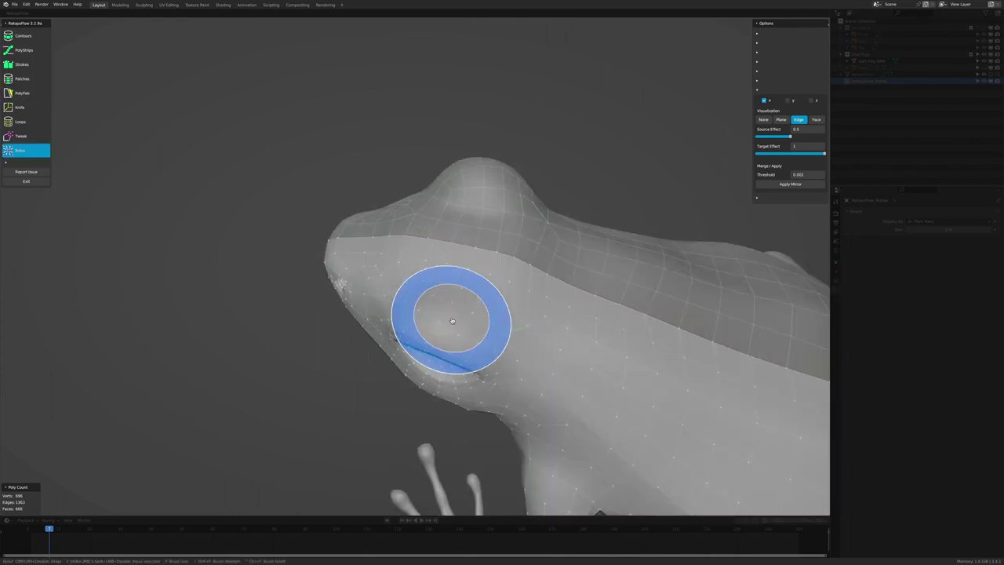
pyautogui.scroll(-3, 450, 321)
pyautogui.moveTo(450, 320)
pyautogui.mouseDown(button='middle')
pyautogui.moveTo(453, 395)
pyautogui.moveTo(451, 311)
pyautogui.mouseUp(button='middle')
pyautogui.scroll(-4, 547, 259)
pyautogui.moveTo(547, 259); pyautogui.dragTo(712, 302, button='middle')
pyautogui.scroll(5, 494, 322)
pyautogui.press('5')
pyautogui.moveTo(494, 323); pyautogui.dragTo(454, 235, button='middle')
pyautogui.scroll(3, 450, 228)
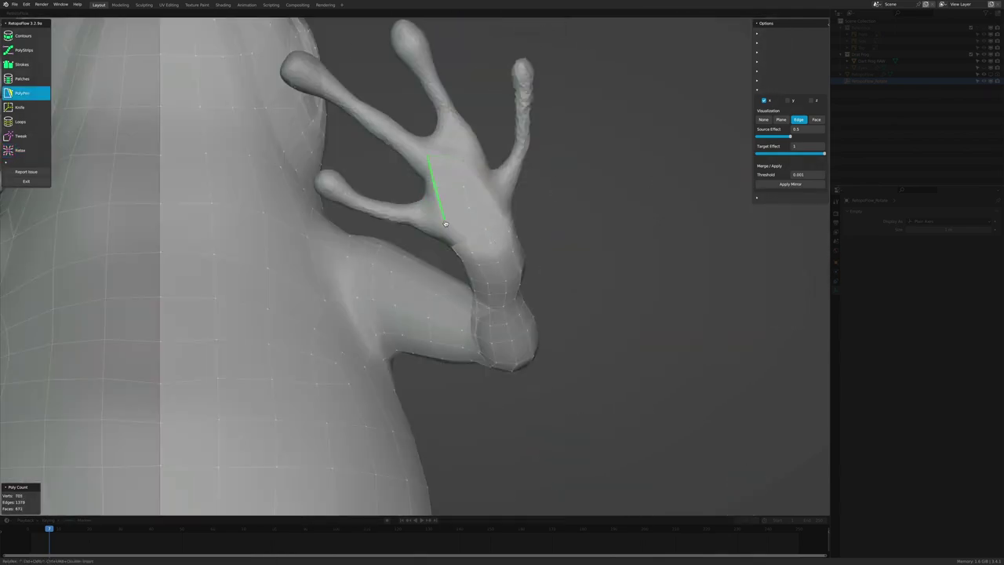
# Step: Add a PolyPen face on the back of the front hand and inspect it up close
pyautogui.scroll(2, 445, 224)
pyautogui.scroll(-3, 467, 148)
pyautogui.moveTo(467, 147); pyautogui.dragTo(405, 97, button='middle')
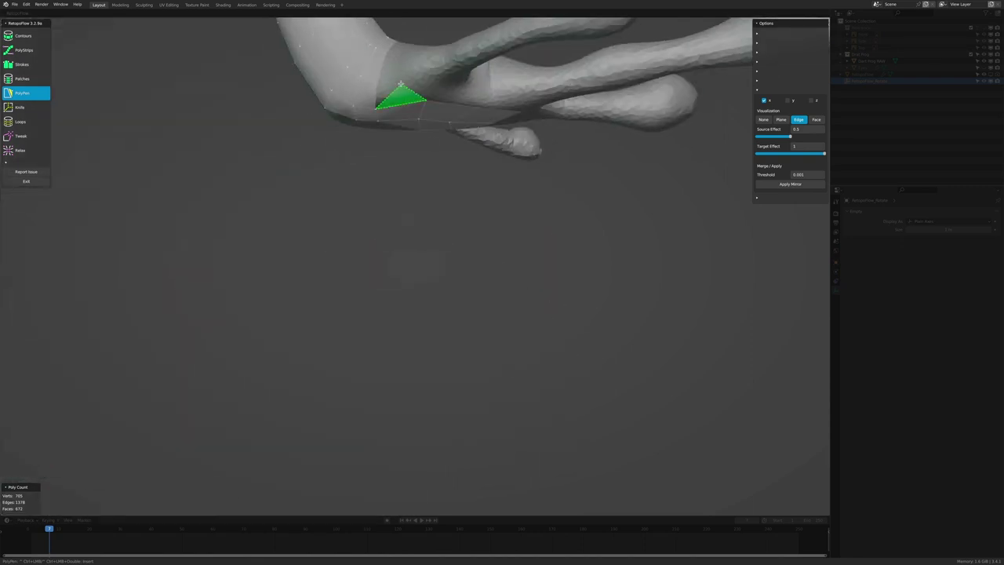
pyautogui.scroll(3, 405, 97)
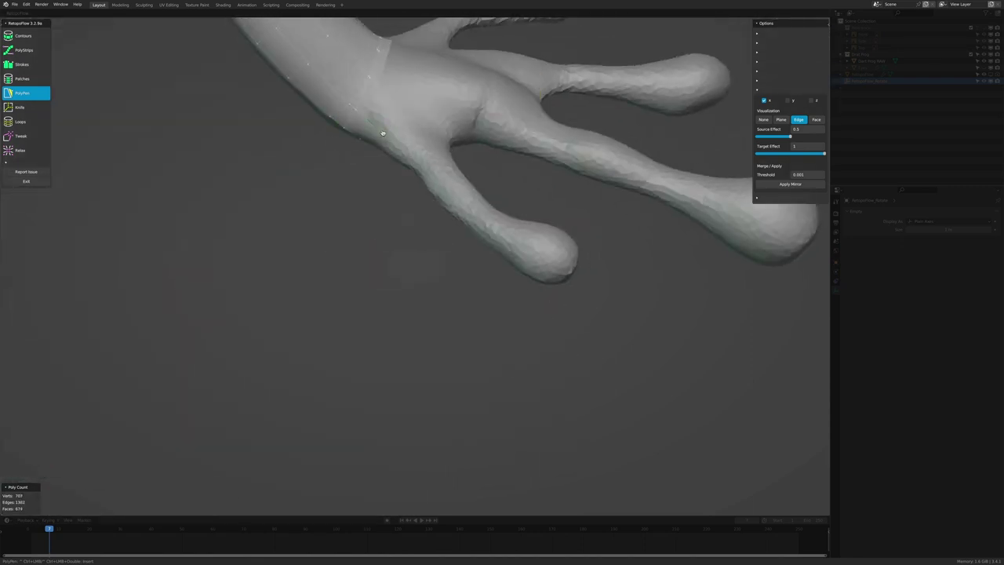
pyautogui.scroll(-2, 383, 133)
pyautogui.moveTo(383, 133)
pyautogui.mouseDown(button='middle')
pyautogui.moveTo(408, 116)
pyautogui.moveTo(479, 167)
pyautogui.moveTo(415, 117)
pyautogui.moveTo(468, 284)
pyautogui.moveTo(466, 157)
pyautogui.moveTo(493, 174)
pyautogui.mouseUp(button='middle')
pyautogui.scroll(-2, 416, 165)
pyautogui.scroll(5, 445, 176)
pyautogui.scroll(-3, 444, 176)
pyautogui.scroll(-3, 479, 167)
pyautogui.scroll(2, 415, 117)
pyautogui.scroll(3, 468, 284)
pyautogui.scroll(-2, 468, 284)
pyautogui.scroll(2, 470, 256)
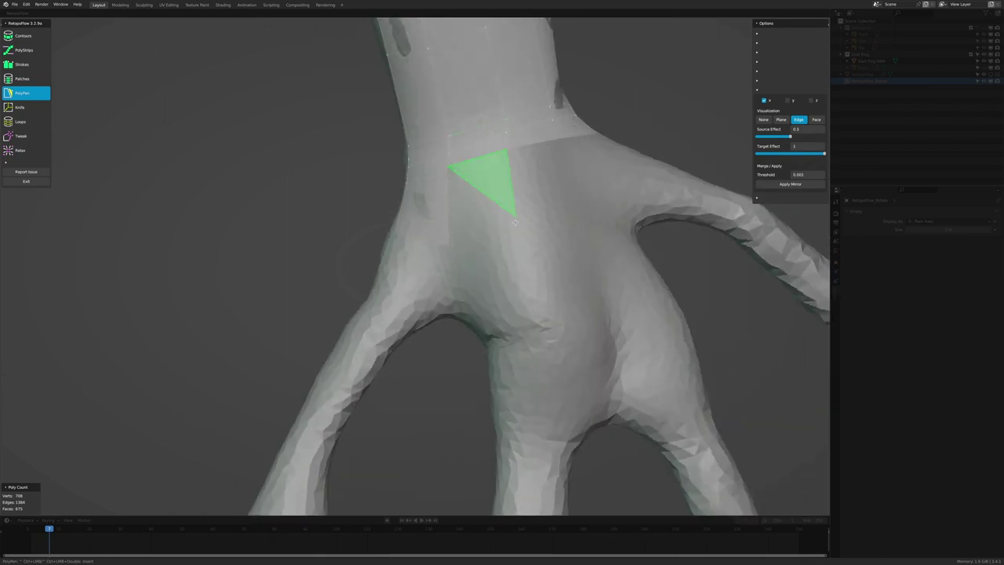
pyautogui.moveTo(515, 222); pyautogui.dragTo(617, 275, button='middle')
pyautogui.click(575, 317)
pyautogui.moveTo(575, 316); pyautogui.dragTo(557, 339, button='middle')
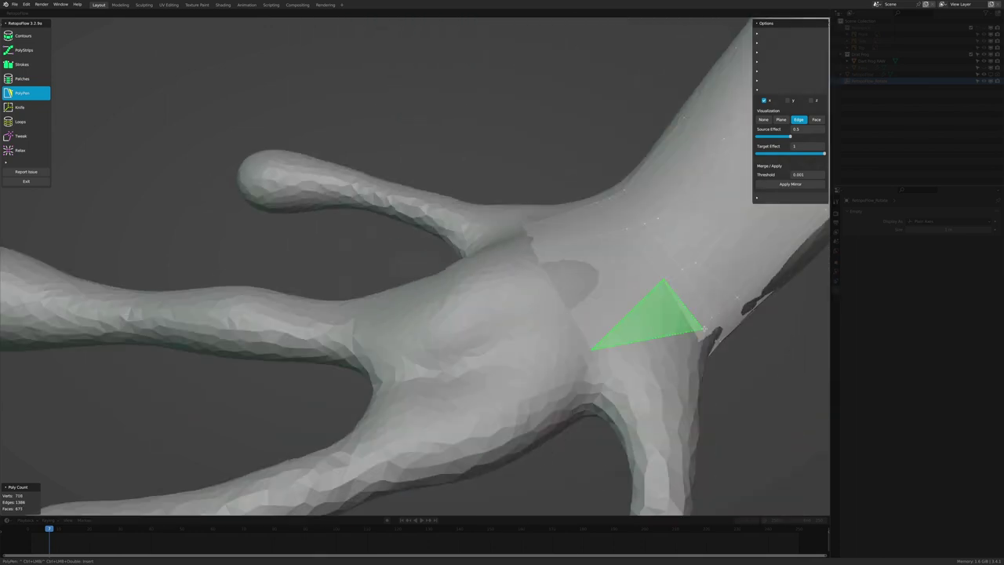
pyautogui.scroll(-2, 703, 330)
pyautogui.moveTo(704, 330); pyautogui.dragTo(612, 396, button='middle')
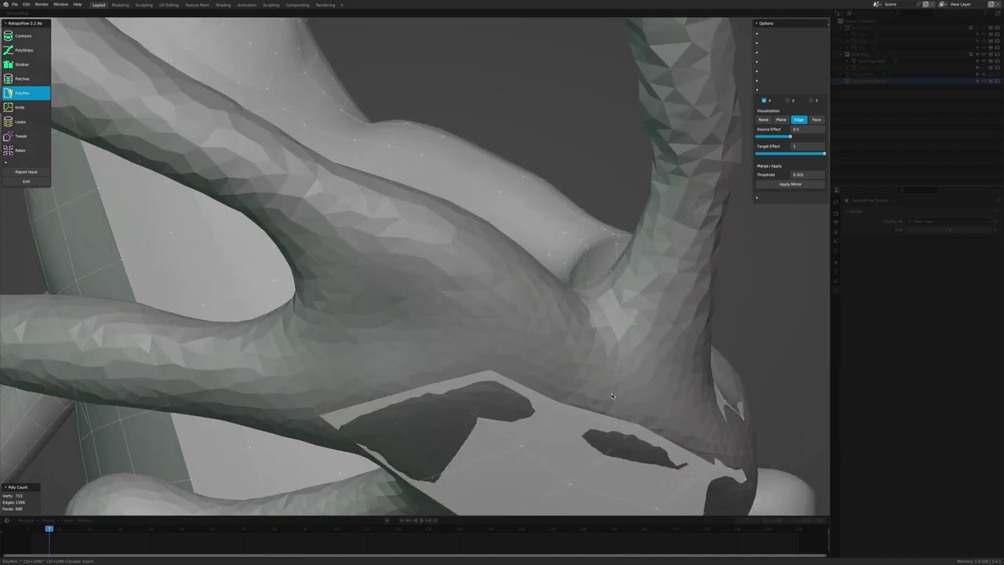
pyautogui.scroll(-3, 612, 396)
pyautogui.scroll(3, 529, 352)
pyautogui.moveTo(494, 302)
pyautogui.mouseDown(button='middle')
pyautogui.moveTo(529, 352)
pyautogui.moveTo(460, 330)
pyautogui.moveTo(538, 397)
pyautogui.moveTo(574, 311)
pyautogui.moveTo(569, 317)
pyautogui.moveTo(641, 295)
pyautogui.moveTo(569, 283)
pyautogui.moveTo(659, 291)
pyautogui.moveTo(632, 287)
pyautogui.moveTo(628, 273)
pyautogui.moveTo(565, 309)
pyautogui.moveTo(684, 291)
pyautogui.moveTo(585, 375)
pyautogui.mouseUp(button='middle')
pyautogui.scroll(2, 659, 291)
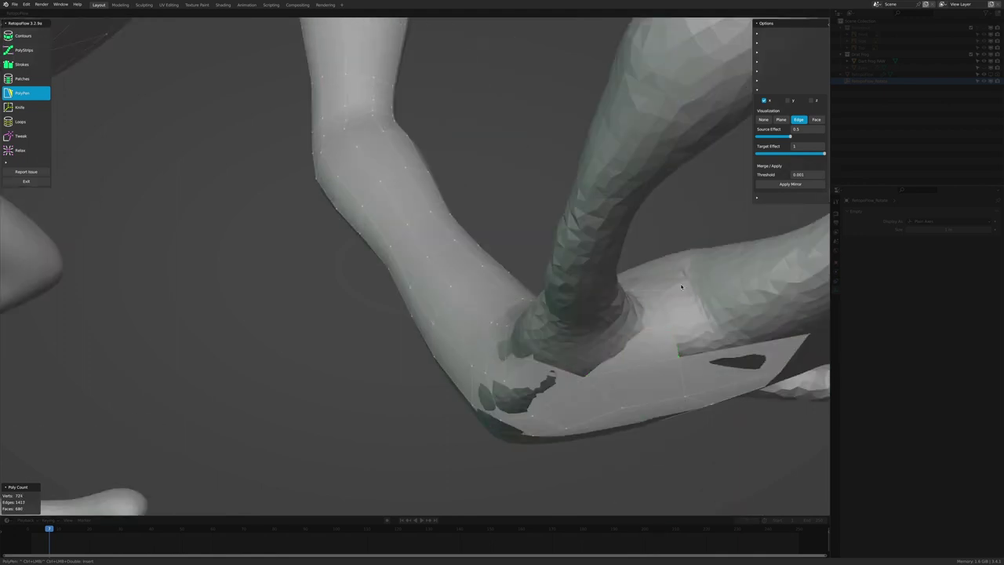
# Step: Insert a Loops band of faces across the foot, then orbit around hand and foot
pyautogui.moveTo(674, 328); pyautogui.dragTo(746, 338, button='middle')
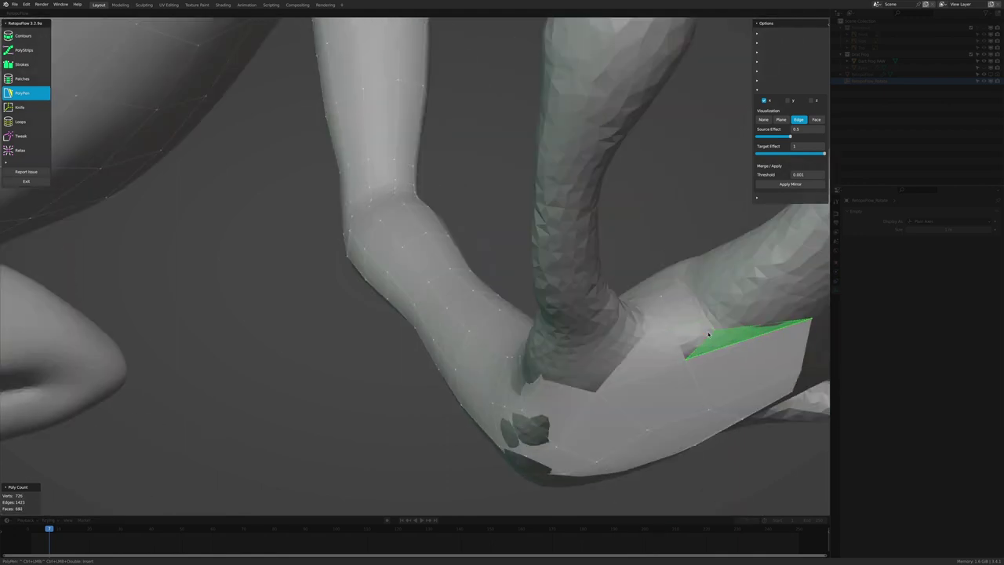
pyautogui.click(22, 121)
pyautogui.moveTo(439, 235)
pyautogui.mouseDown(button='middle')
pyautogui.moveTo(634, 300)
pyautogui.moveTo(672, 388)
pyautogui.moveTo(723, 323)
pyautogui.mouseUp(button='middle')
pyautogui.press('7')
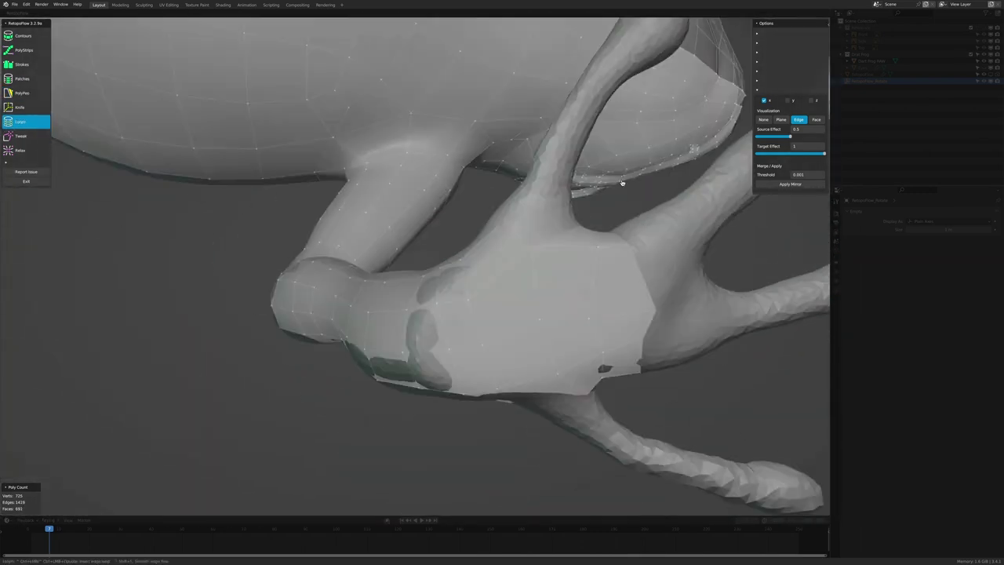
pyautogui.scroll(3, 478, 347)
pyautogui.scroll(3, 502, 322)
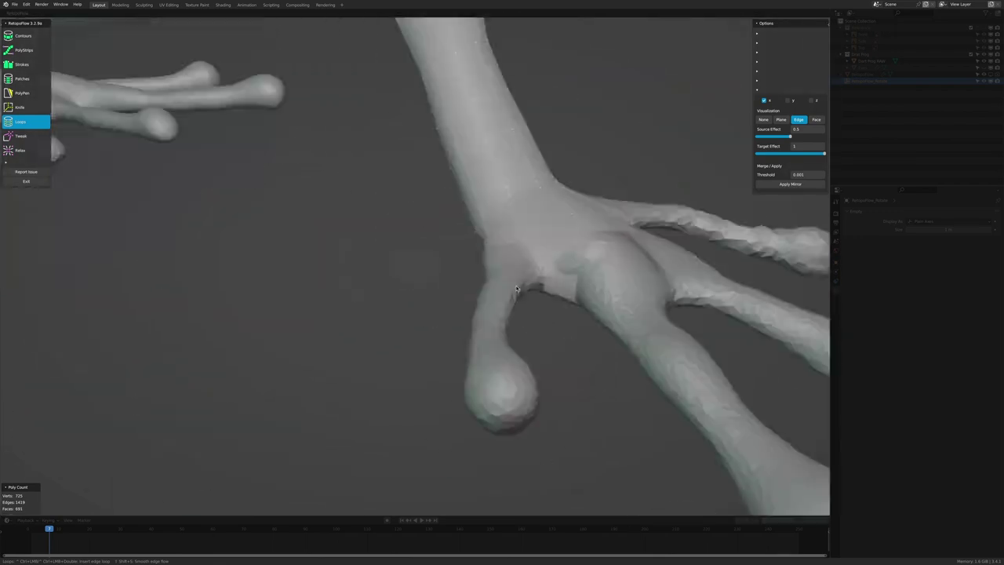
pyautogui.scroll(2, 538, 291)
pyautogui.click(538, 323)
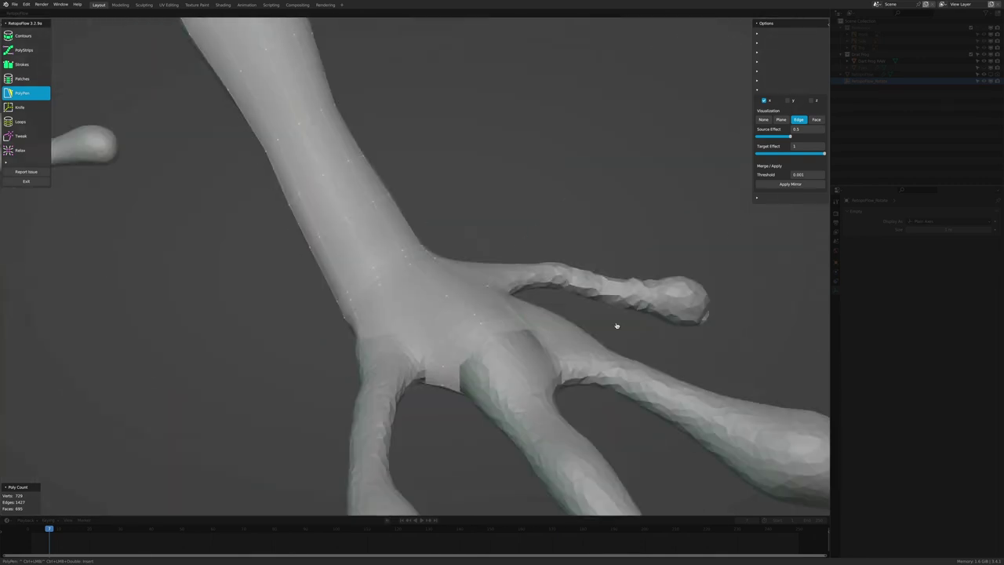
pyautogui.moveTo(574, 354); pyautogui.dragTo(512, 360, button='middle')
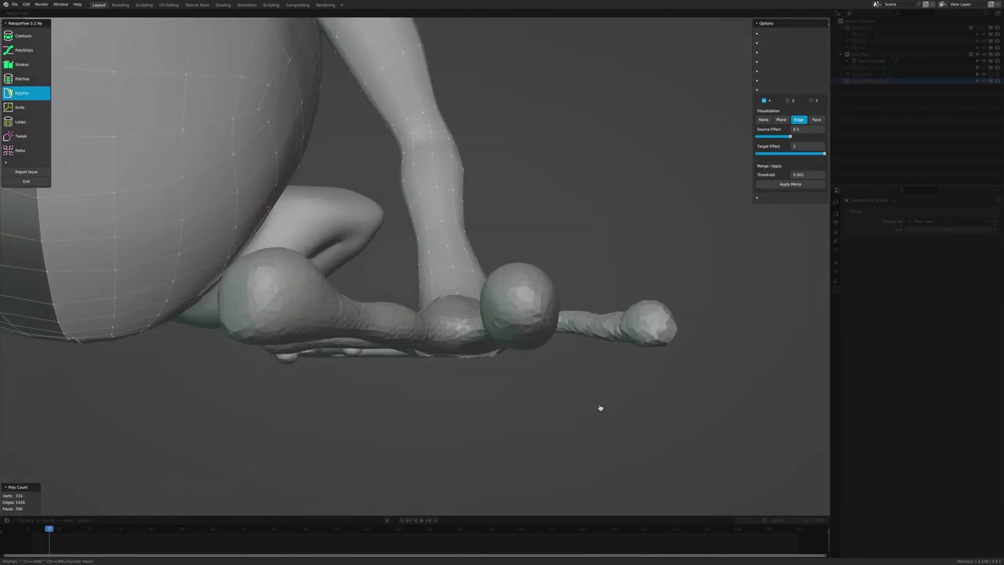
pyautogui.click(31, 67)
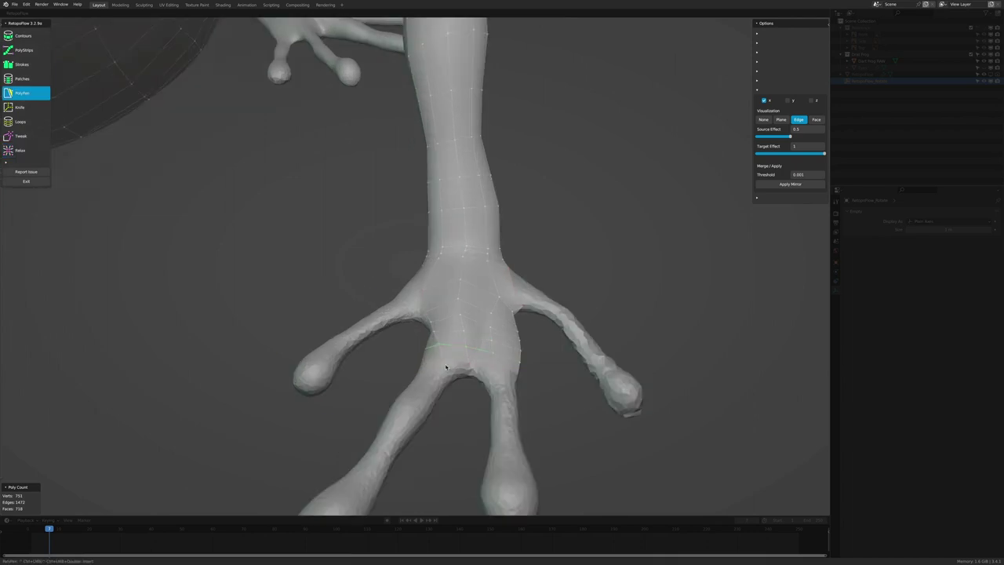
pyautogui.scroll(3, 445, 367)
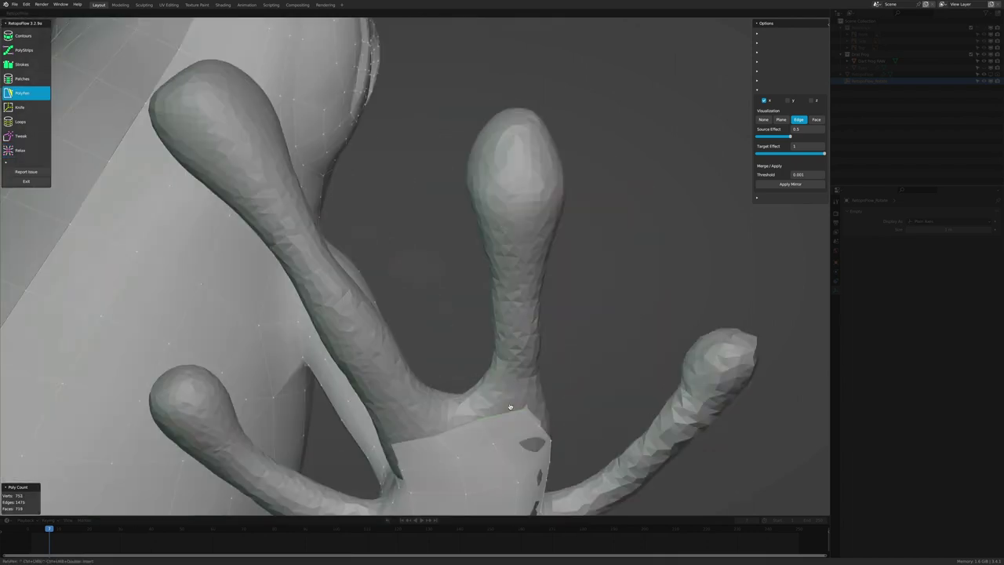
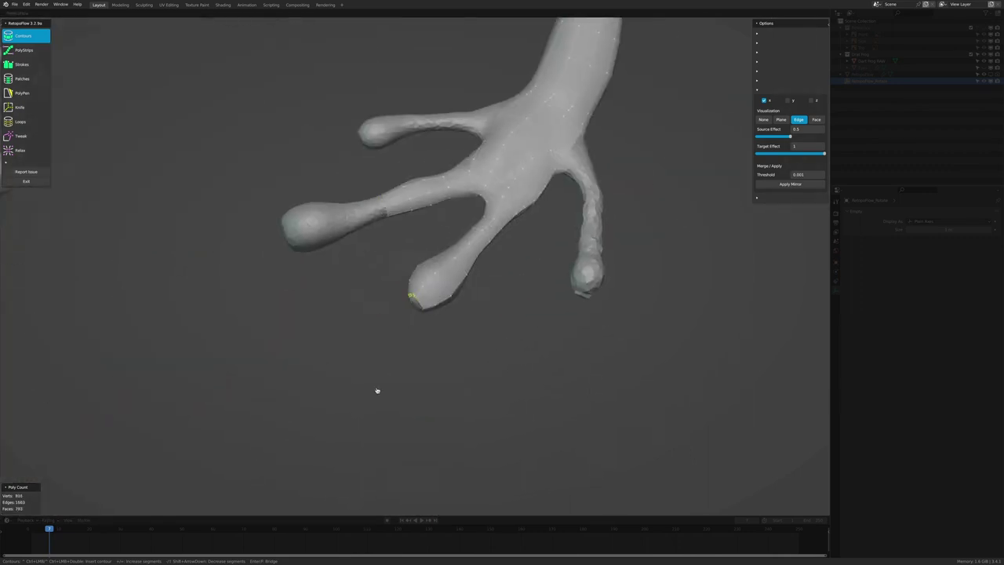
# Step: Draw contour rings across a front finger and its tip, then delete stray hand vertices
pyautogui.keyDown('ctrl'); pyautogui.moveTo(486, 186); pyautogui.dragTo(451, 259); pyautogui.keyUp('ctrl')
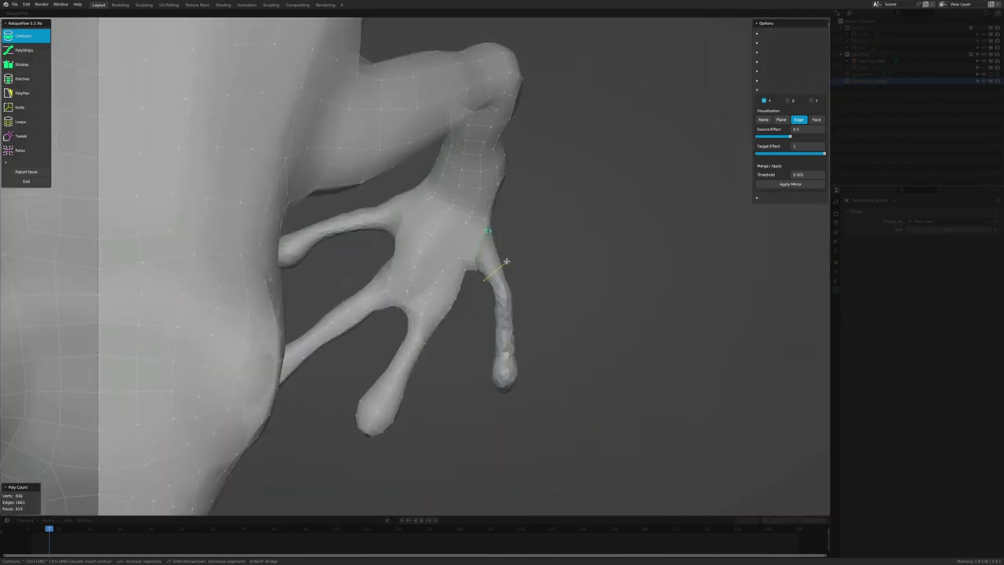
pyautogui.keyDown('ctrl'); pyautogui.moveTo(539, 356); pyautogui.dragTo(605, 357); pyautogui.keyUp('ctrl')
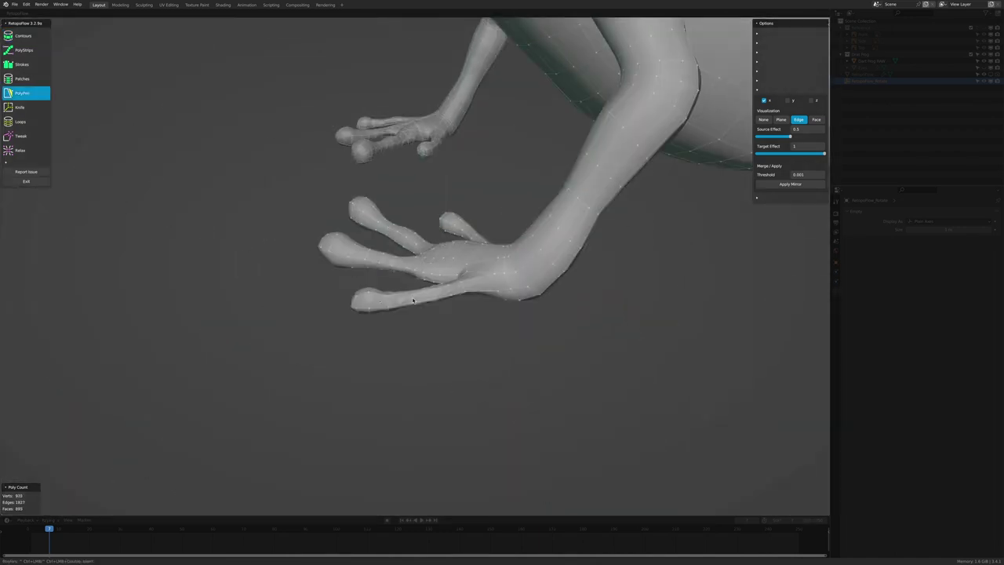
pyautogui.scroll(4, 413, 301)
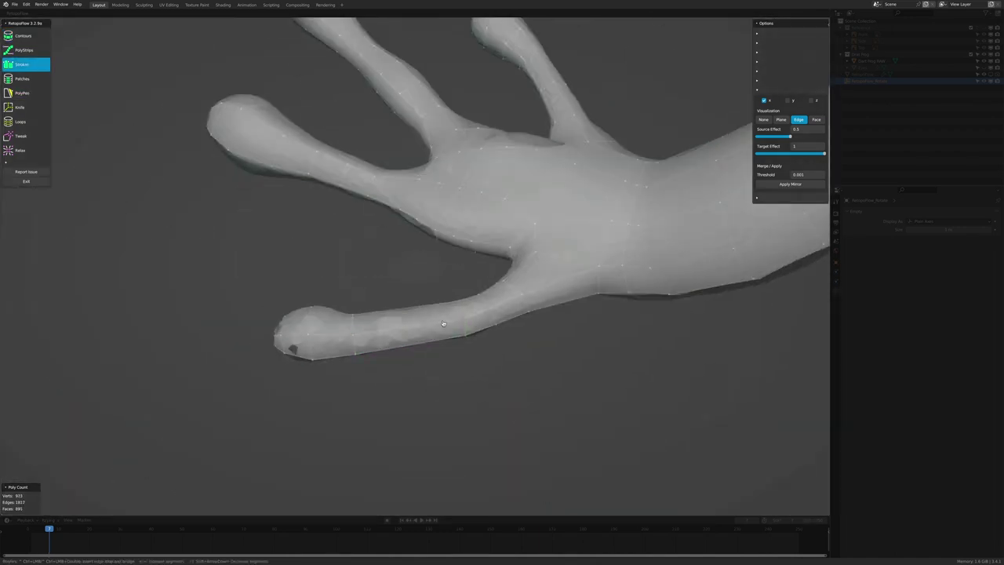
pyautogui.moveTo(468, 351)
pyautogui.mouseDown(button='middle')
pyautogui.moveTo(441, 269)
pyautogui.moveTo(428, 135)
pyautogui.mouseUp(button='middle')
pyautogui.click(392, 99)
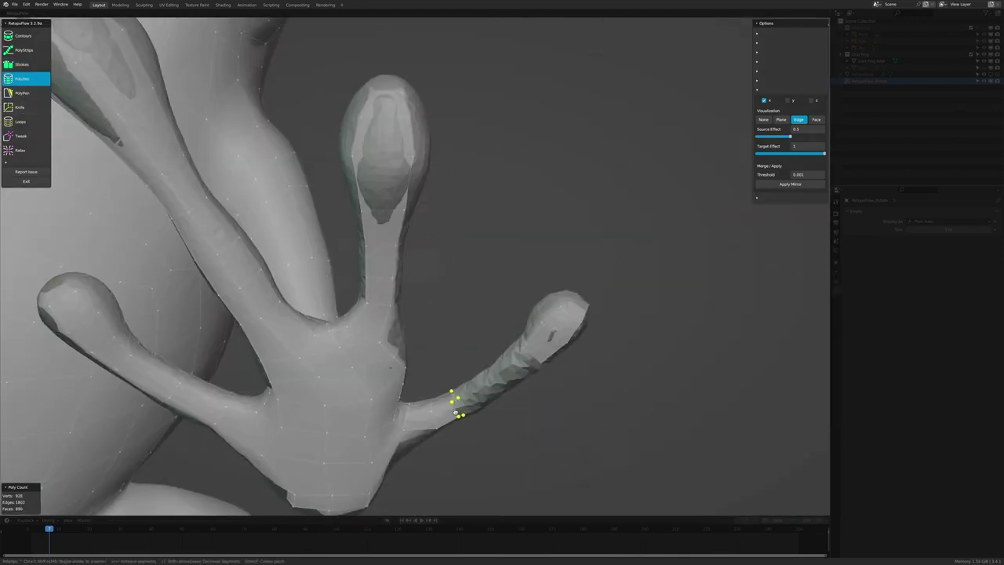
pyautogui.press('1')
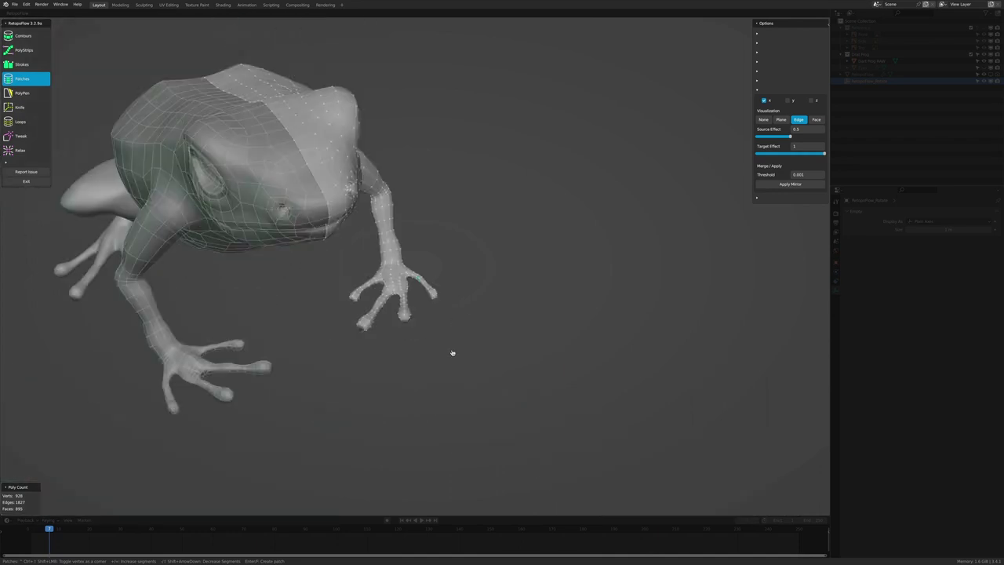
# Step: Work around the hind foot's toe pads with Strokes, Loops and PolyPen, ending on Relax
pyautogui.press('9')
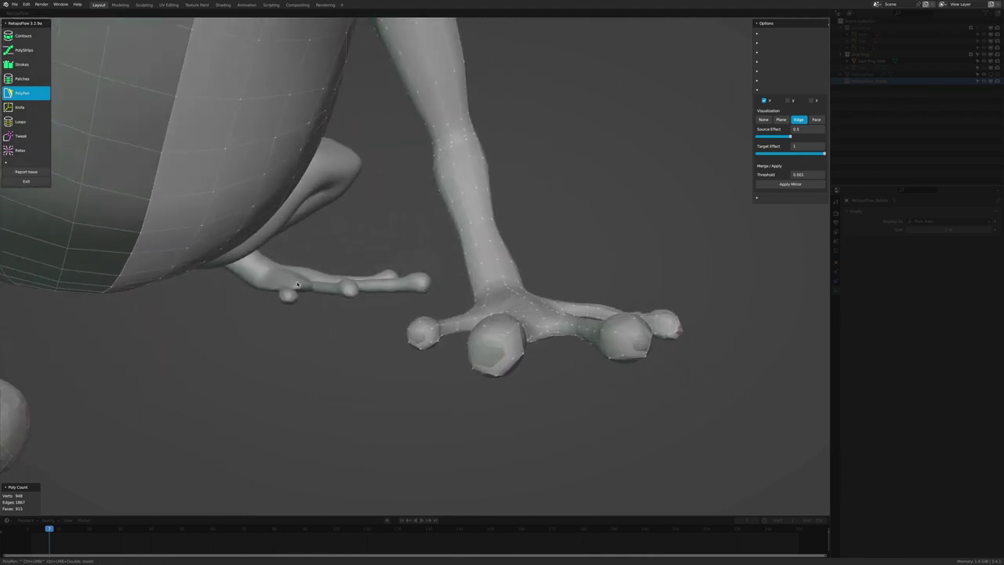
pyautogui.press('3')
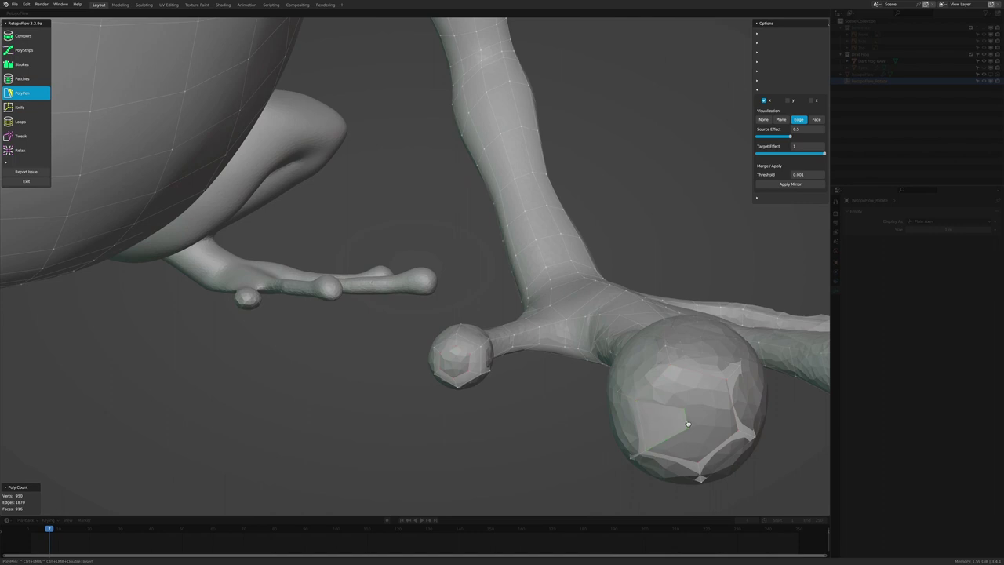
pyautogui.moveTo(459, 376); pyautogui.dragTo(479, 408, button='middle')
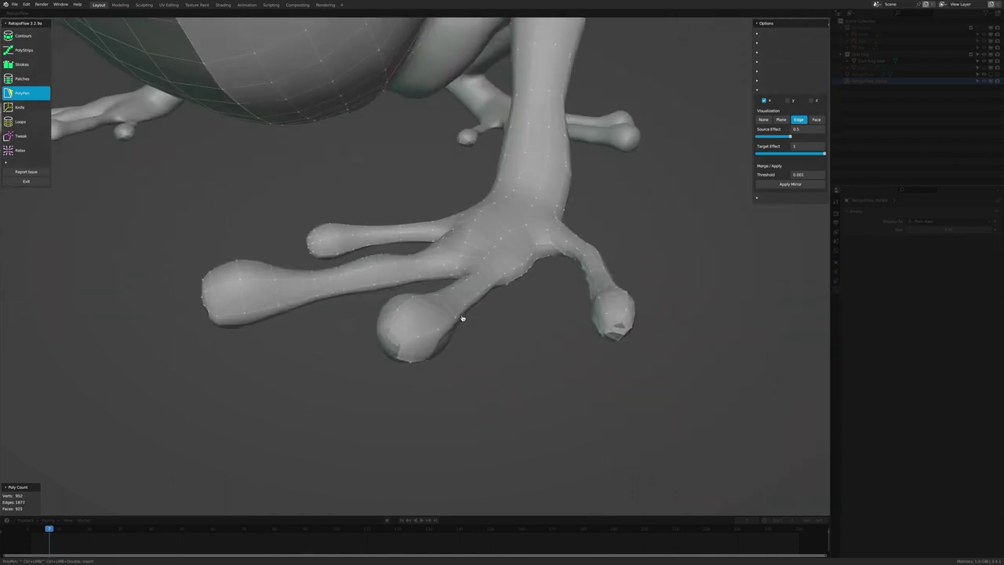
pyautogui.moveTo(461, 318)
pyautogui.mouseDown(button='middle')
pyautogui.moveTo(454, 275)
pyautogui.moveTo(395, 180)
pyautogui.mouseUp(button='middle')
pyautogui.scroll(-5, 395, 180)
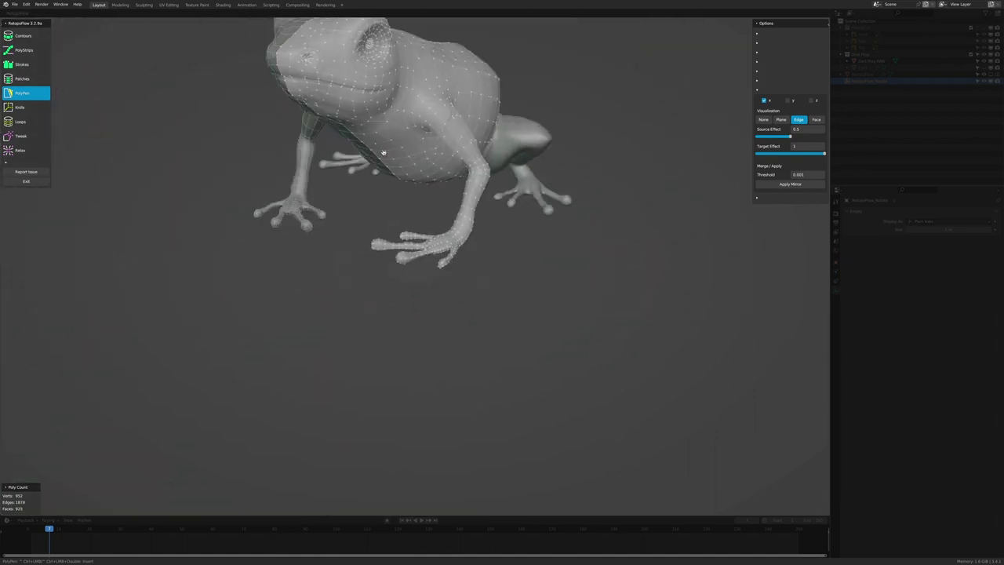
pyautogui.press('7')
pyautogui.moveTo(489, 258)
pyautogui.mouseDown(button='middle')
pyautogui.moveTo(599, 222)
pyautogui.moveTo(609, 253)
pyautogui.moveTo(585, 280)
pyautogui.moveTo(572, 264)
pyautogui.moveTo(584, 259)
pyautogui.mouseUp(button='middle')
pyautogui.scroll(3, 569, 287)
pyautogui.press('5')
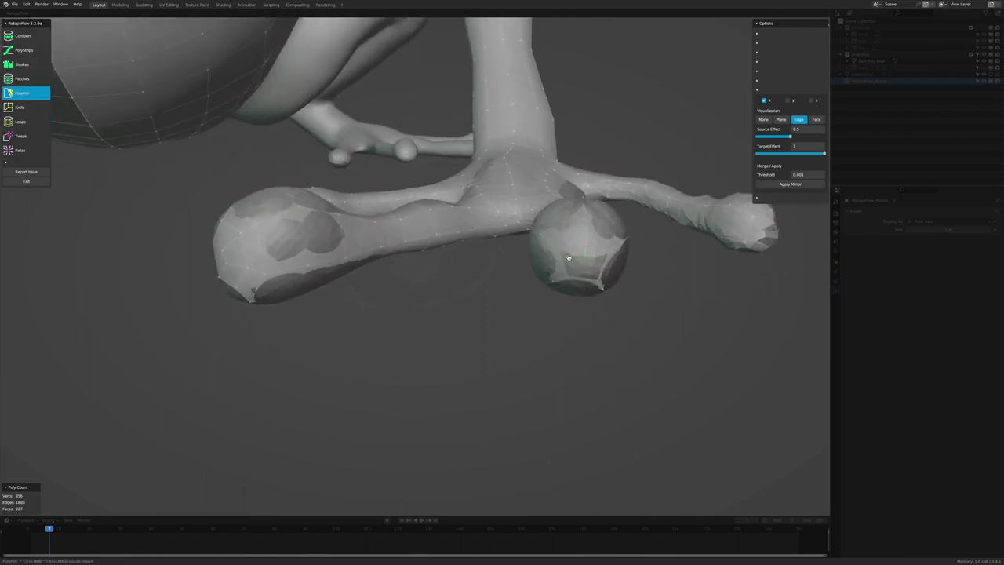
pyautogui.scroll(2, 581, 272)
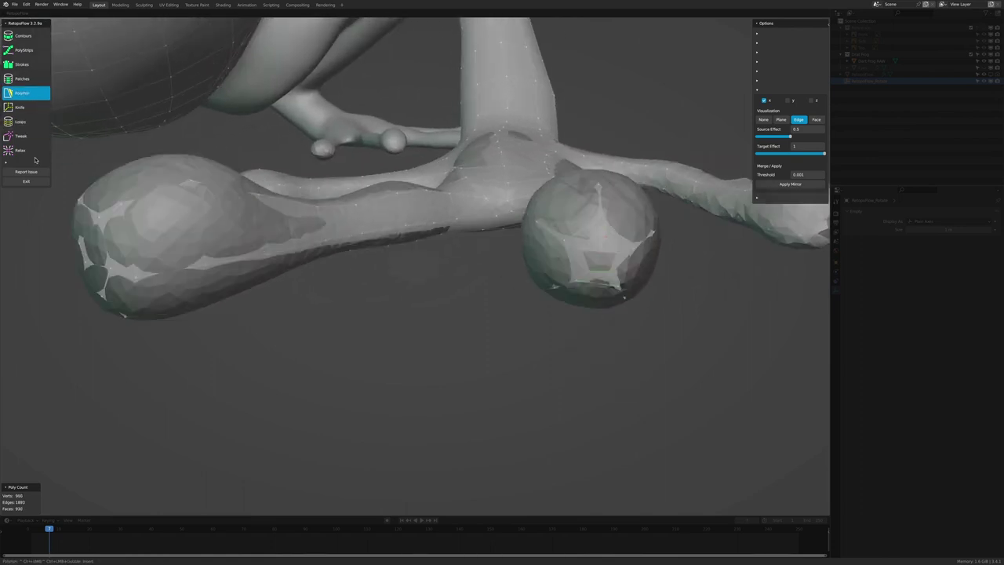
pyautogui.moveTo(565, 290); pyautogui.dragTo(541, 282, button='middle')
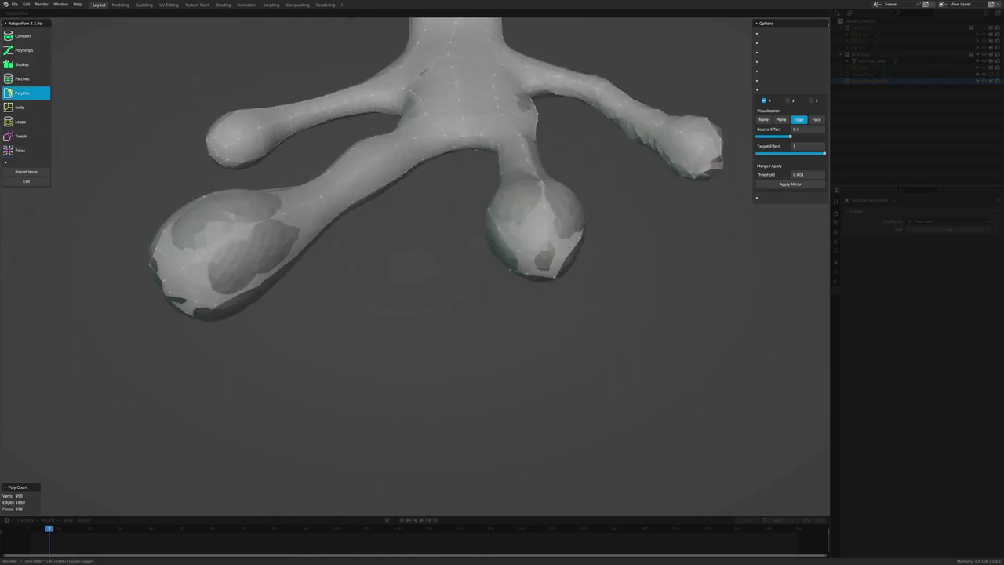
pyautogui.click(21, 65)
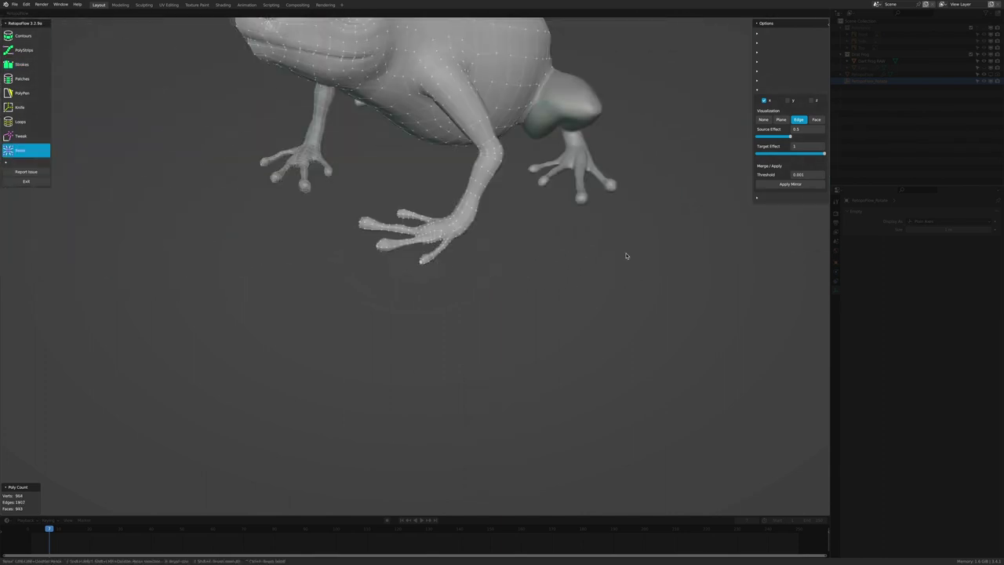
# Step: Add a triangle face with PolyPen beside the existing mesh edge near the hip
pyautogui.press('8')
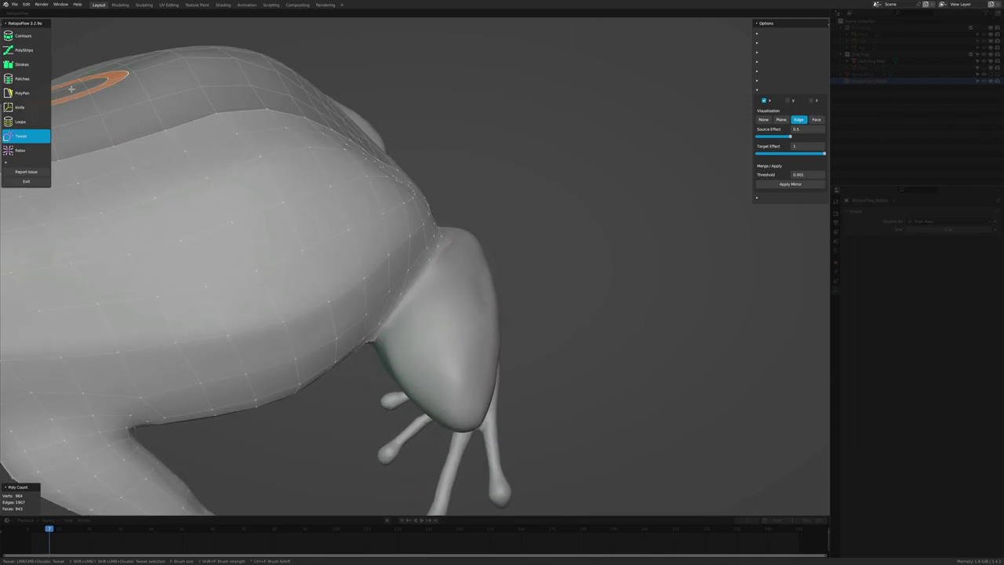
pyautogui.press('5')
pyautogui.click(427, 316)
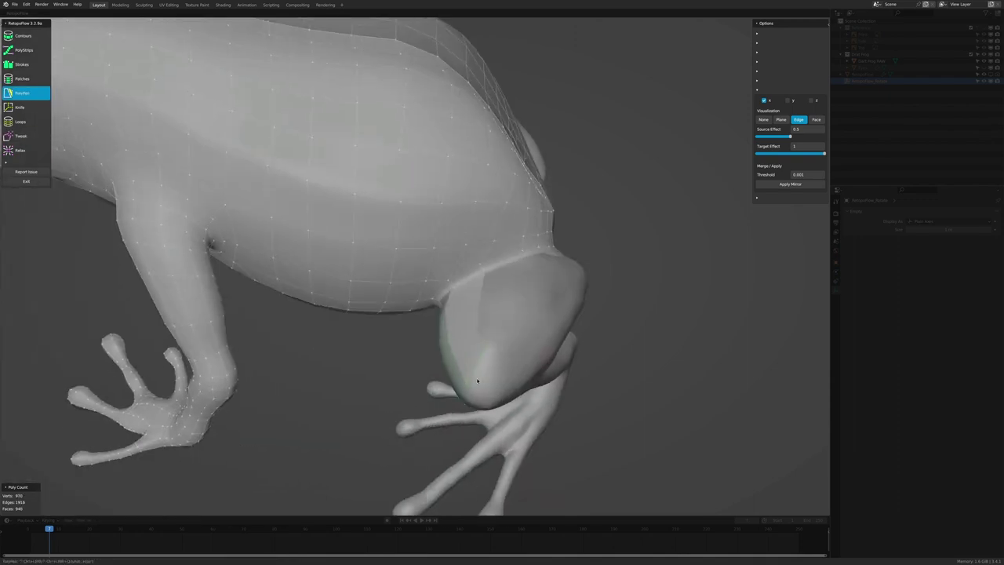
pyautogui.click(499, 400)
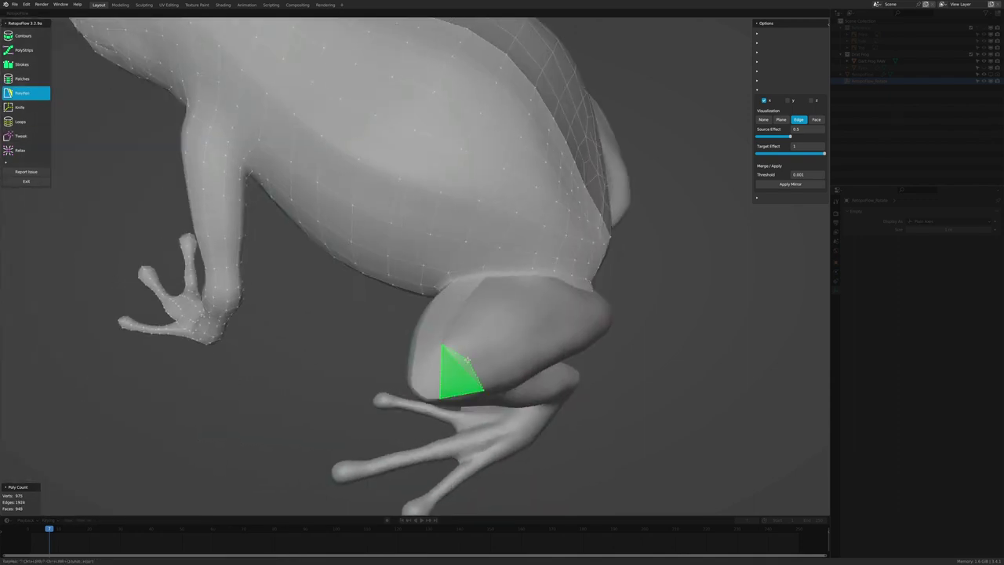
pyautogui.click(412, 345)
# Step: From below, add several small faces over the belly and hind thigh
pyautogui.moveTo(462, 364)
pyautogui.mouseDown(button='middle')
pyautogui.moveTo(488, 369)
pyautogui.moveTo(447, 405)
pyautogui.moveTo(520, 429)
pyautogui.mouseUp(button='middle')
pyautogui.moveTo(471, 384)
pyautogui.mouseDown(button='middle')
pyautogui.moveTo(451, 378)
pyautogui.moveTo(435, 392)
pyautogui.moveTo(410, 349)
pyautogui.moveTo(363, 439)
pyautogui.moveTo(349, 437)
pyautogui.moveTo(442, 462)
pyautogui.moveTo(248, 426)
pyautogui.moveTo(258, 396)
pyautogui.moveTo(306, 395)
pyautogui.moveTo(292, 373)
pyautogui.moveTo(317, 353)
pyautogui.mouseUp(button='middle')
pyautogui.keyDown('ctrl'); pyautogui.click(349, 437); pyautogui.keyUp('ctrl')
pyautogui.keyDown('ctrl'); pyautogui.click(259, 396); pyautogui.keyUp('ctrl')
pyautogui.keyDown('ctrl'); pyautogui.click(292, 374); pyautogui.keyUp('ctrl')
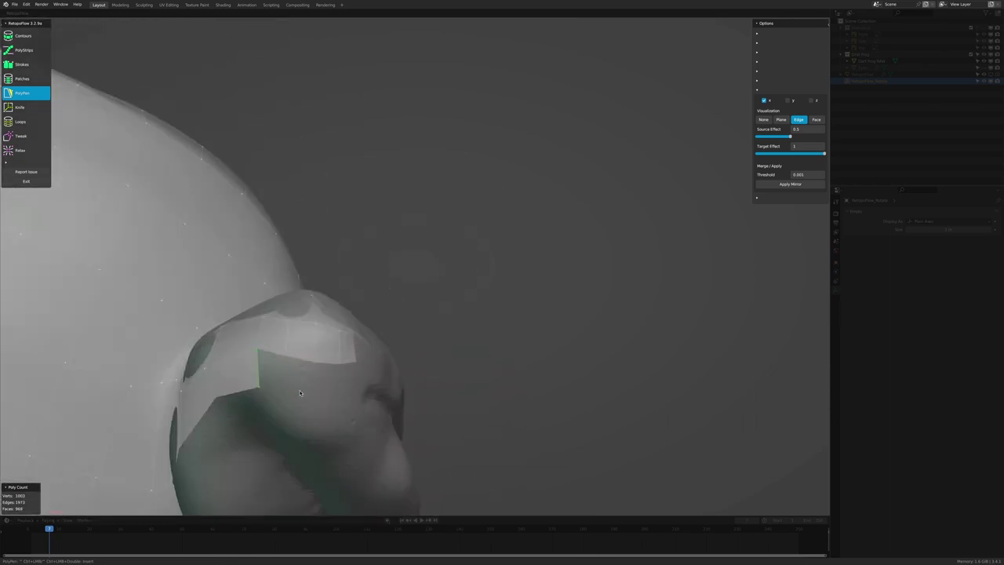
pyautogui.keyDown('ctrl'); pyautogui.click(320, 374); pyautogui.keyUp('ctrl')
# Step: View the frog from behind and draw a strip of faces along the thigh
pyautogui.moveTo(320, 374); pyautogui.dragTo(270, 393, button='middle')
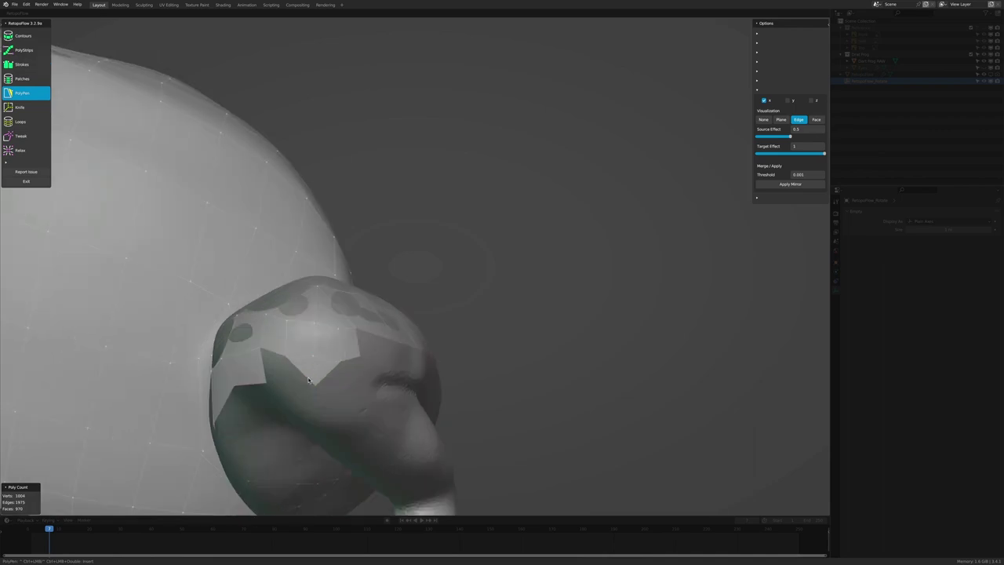
pyautogui.scroll(-4, 372, 324)
pyautogui.moveTo(373, 324)
pyautogui.mouseDown(button='middle')
pyautogui.moveTo(400, 332)
pyautogui.moveTo(373, 324)
pyautogui.mouseUp(button='middle')
pyautogui.scroll(4, 372, 324)
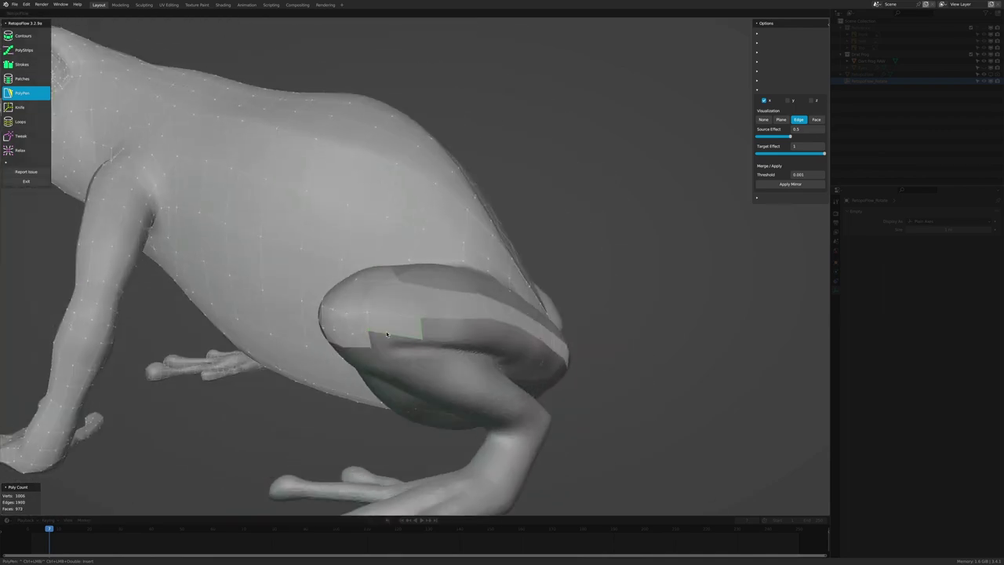
pyautogui.moveTo(445, 337); pyautogui.dragTo(37, 65, button='middle')
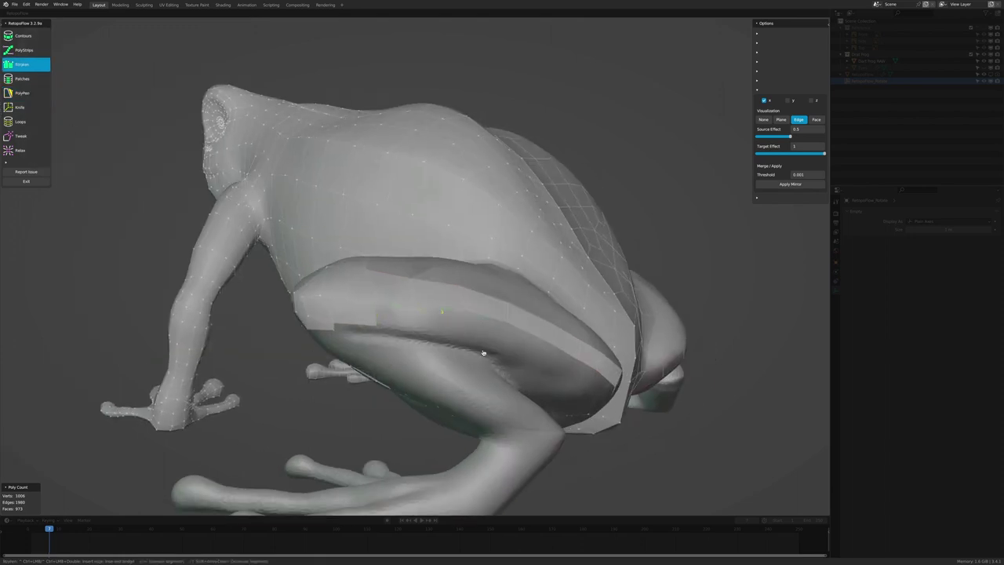
pyautogui.moveTo(483, 353); pyautogui.dragTo(459, 352, button='middle')
pyautogui.moveTo(459, 352); pyautogui.dragTo(526, 369)
# Step: Add more PolyPen faces and vertices on the thigh from a closer view
pyautogui.scroll(5, 397, 347)
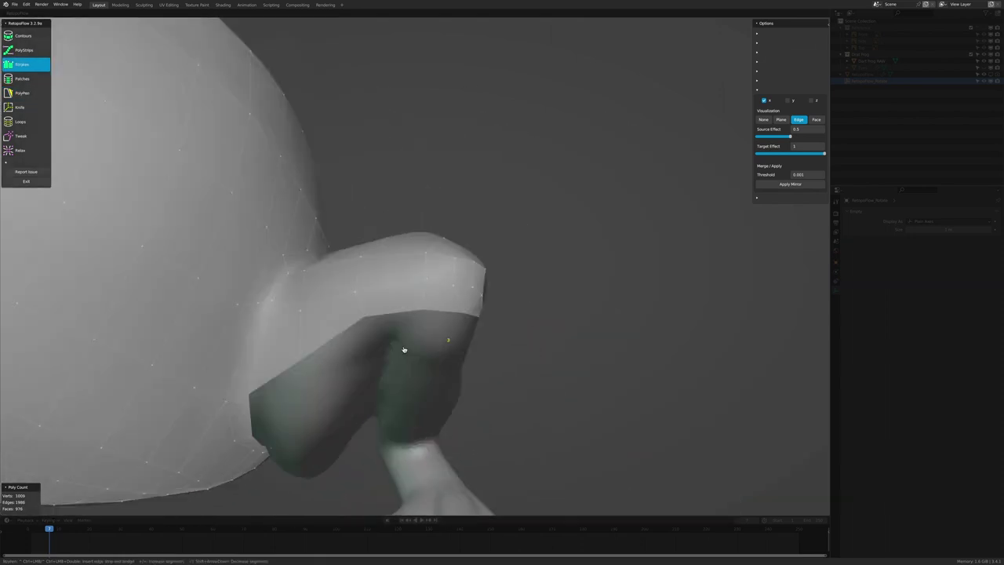
pyautogui.moveTo(404, 349); pyautogui.dragTo(466, 347, button='middle')
pyautogui.moveTo(392, 273); pyautogui.dragTo(506, 311, button='middle')
pyautogui.scroll(3, 366, 298)
pyautogui.press('5')
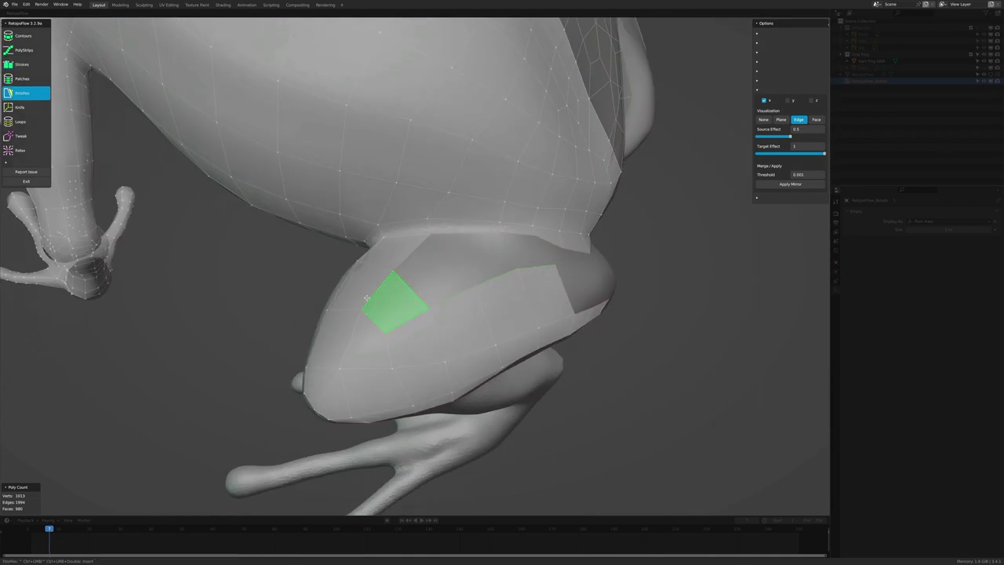
pyautogui.click(366, 297)
pyautogui.moveTo(366, 298); pyautogui.dragTo(493, 303, button='middle')
pyautogui.scroll(-5, 473, 393)
pyautogui.moveTo(473, 393)
pyautogui.mouseDown(button='middle')
pyautogui.moveTo(565, 466)
pyautogui.moveTo(413, 256)
pyautogui.mouseUp(button='middle')
pyautogui.keyDown('ctrl'); pyautogui.click(565, 466); pyautogui.keyUp('ctrl')
# Step: Check the hip patch from a rear-underside view and select the Relax tool
pyautogui.moveTo(349, 190)
pyautogui.mouseDown(button='middle')
pyautogui.moveTo(488, 352)
pyautogui.moveTo(563, 396)
pyautogui.mouseUp(button='middle')
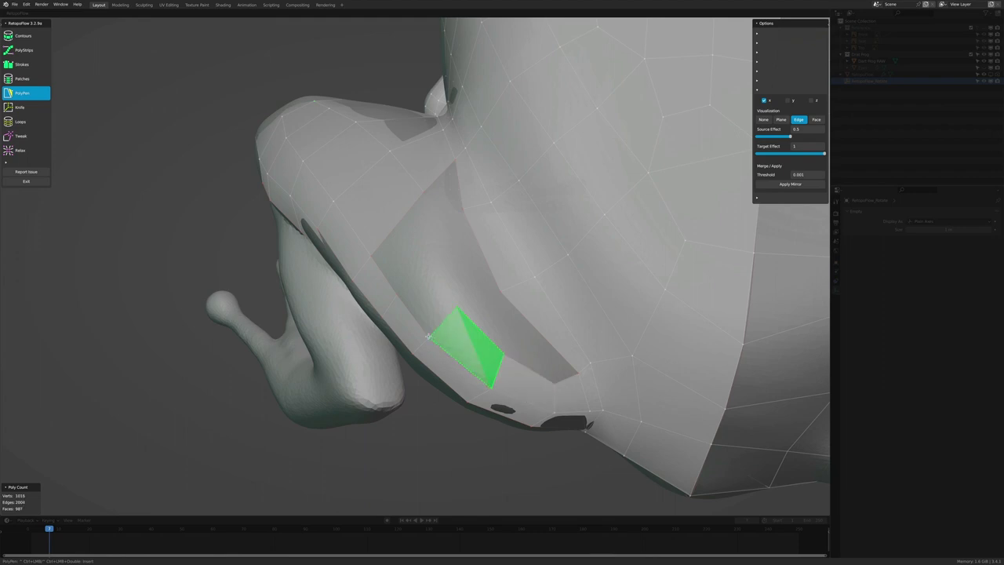
pyautogui.scroll(-5, 439, 215)
pyautogui.moveTo(448, 336)
pyautogui.mouseDown(button='middle')
pyautogui.moveTo(459, 291)
pyautogui.moveTo(410, 282)
pyautogui.mouseUp(button='middle')
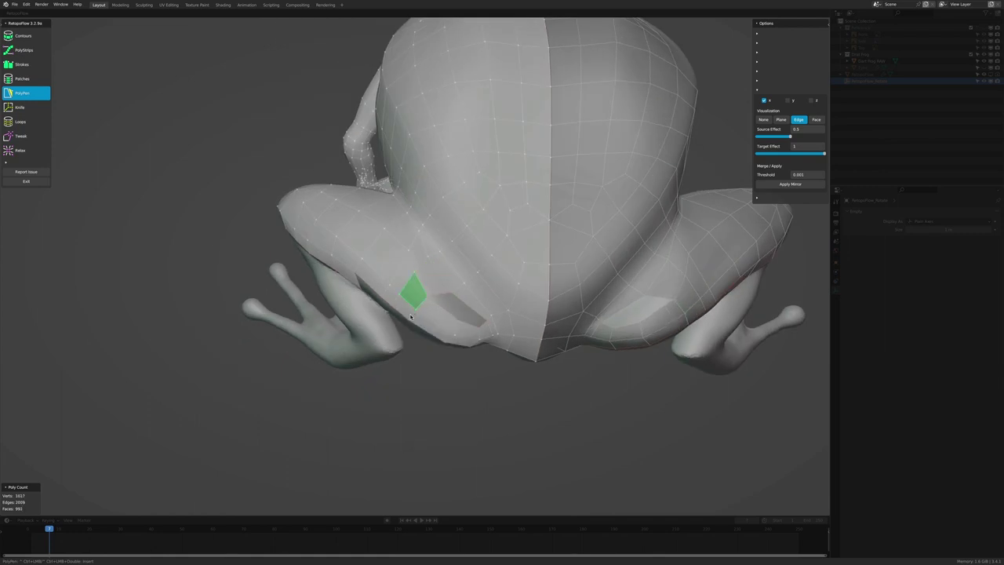
pyautogui.moveTo(125, 133); pyautogui.dragTo(64, 131, button='middle')
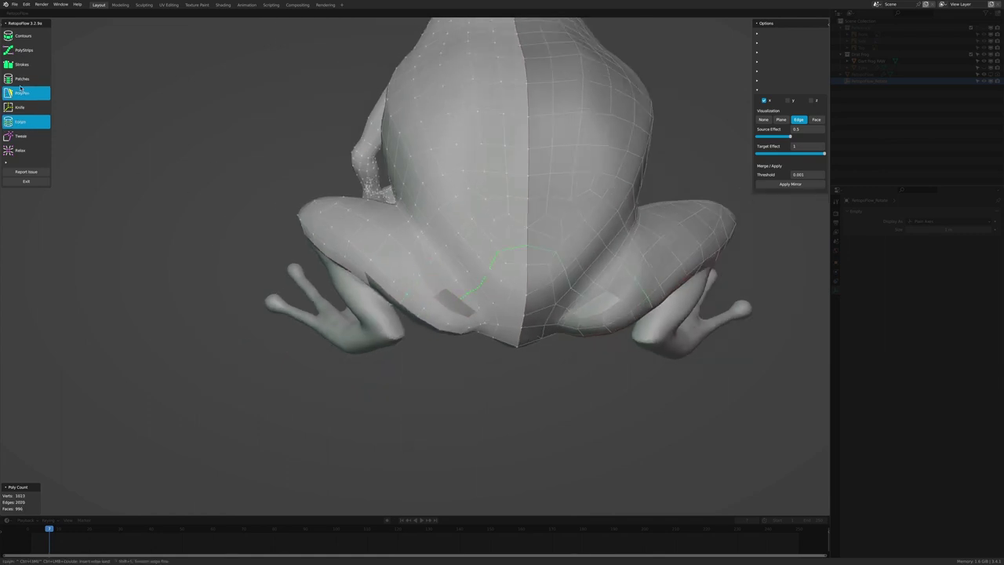
pyautogui.click(38, 154)
pyautogui.moveTo(477, 206)
pyautogui.mouseDown(button='middle')
pyautogui.moveTo(396, 287)
pyautogui.moveTo(358, 347)
pyautogui.mouseUp(button='middle')
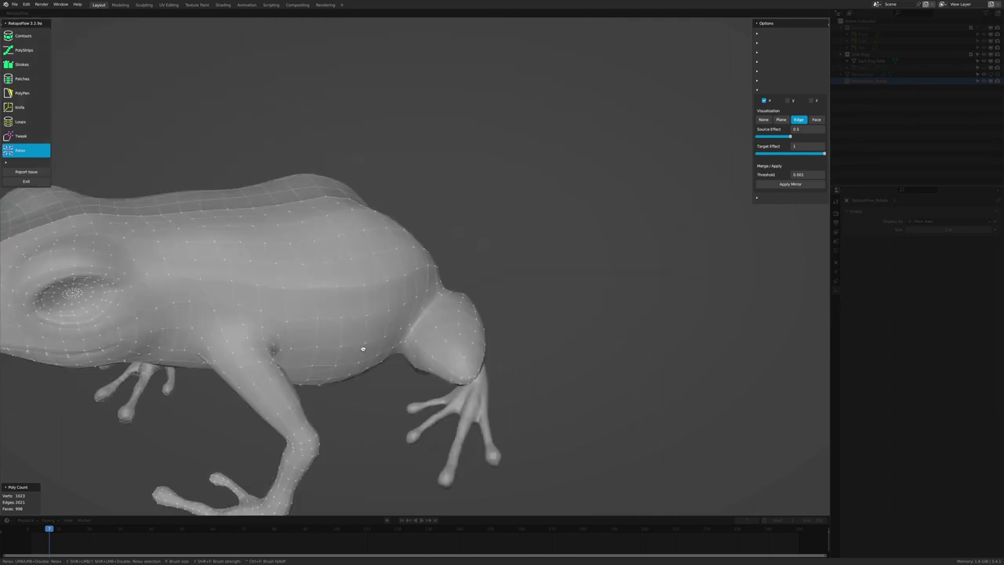
# Step: From a close low view, add a vertex near the front hand with Strokes
pyautogui.scroll(-5, 387, 314)
pyautogui.scroll(5, 386, 313)
pyautogui.press('5')
pyautogui.moveTo(457, 317)
pyautogui.mouseDown(button='middle')
pyautogui.moveTo(392, 327)
pyautogui.moveTo(317, 292)
pyautogui.mouseUp(button='middle')
pyautogui.press('3')
pyautogui.scroll(3, 392, 328)
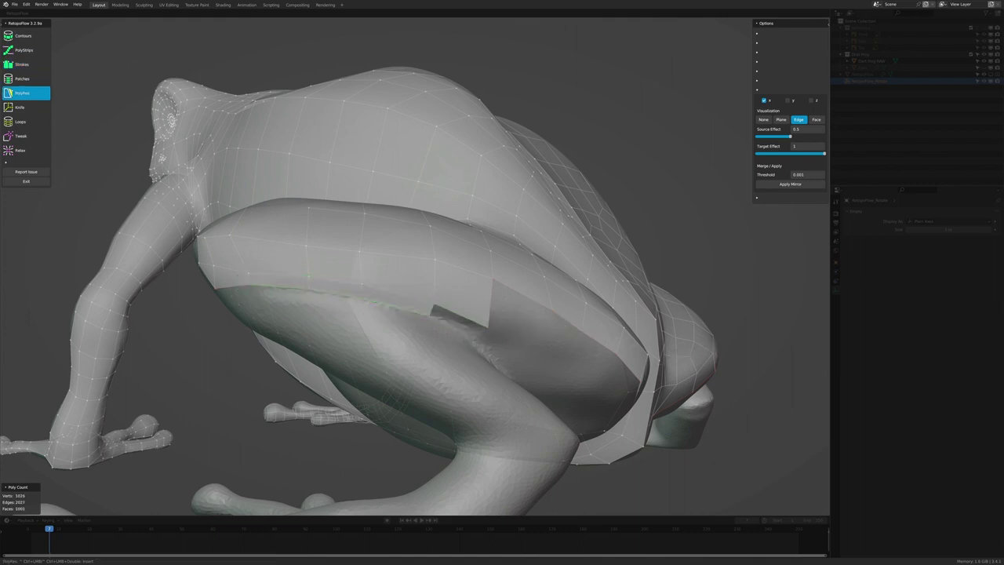
pyautogui.click(457, 311)
pyautogui.scroll(-4, 458, 311)
pyautogui.moveTo(457, 311); pyautogui.dragTo(457, 311, button='middle')
pyautogui.scroll(6, 458, 311)
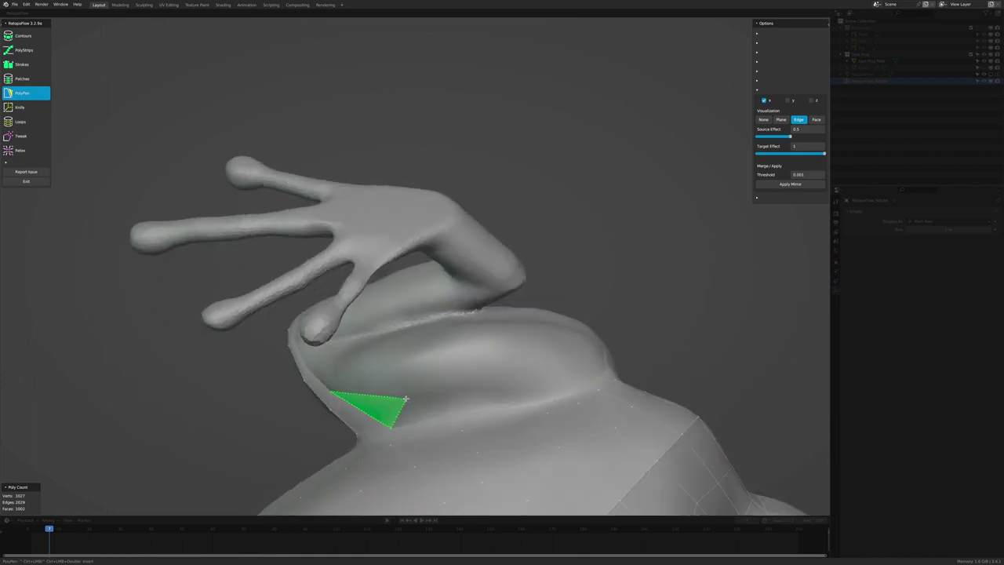
# Step: Add faces where the arm meets the body and on the underside, then commit
pyautogui.click(449, 402)
pyautogui.moveTo(448, 401); pyautogui.dragTo(470, 368, button='middle')
pyautogui.scroll(3, 470, 368)
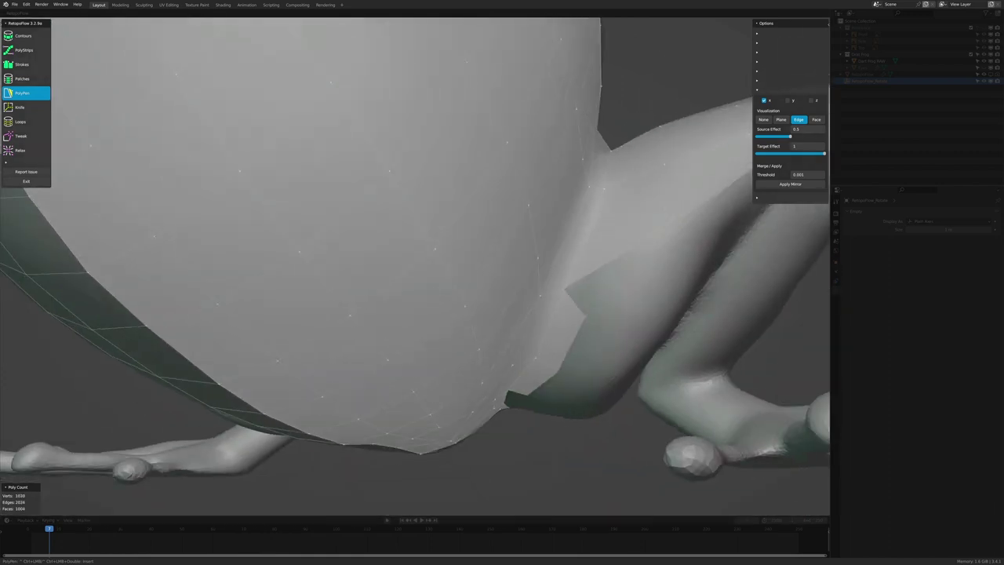
pyautogui.click(652, 260)
pyautogui.moveTo(652, 260)
pyautogui.mouseDown(button='middle')
pyautogui.moveTo(600, 320)
pyautogui.moveTo(662, 206)
pyautogui.moveTo(674, 253)
pyautogui.moveTo(601, 227)
pyautogui.moveTo(503, 331)
pyautogui.moveTo(459, 337)
pyautogui.moveTo(445, 363)
pyautogui.moveTo(494, 426)
pyautogui.moveTo(503, 409)
pyautogui.moveTo(22, 82)
pyautogui.mouseUp(button='middle')
pyautogui.click(459, 337)
pyautogui.scroll(-3, 446, 363)
pyautogui.scroll(2, 494, 425)
pyautogui.click(475, 421)
pyautogui.press('Return')
# Step: Commit the remaining pending patch of faces and switch to the Tweak brush
pyautogui.moveTo(430, 377)
pyautogui.mouseDown(button='middle')
pyautogui.moveTo(438, 414)
pyautogui.moveTo(423, 377)
pyautogui.moveTo(487, 347)
pyautogui.moveTo(448, 377)
pyautogui.moveTo(448, 392)
pyautogui.mouseUp(button='middle')
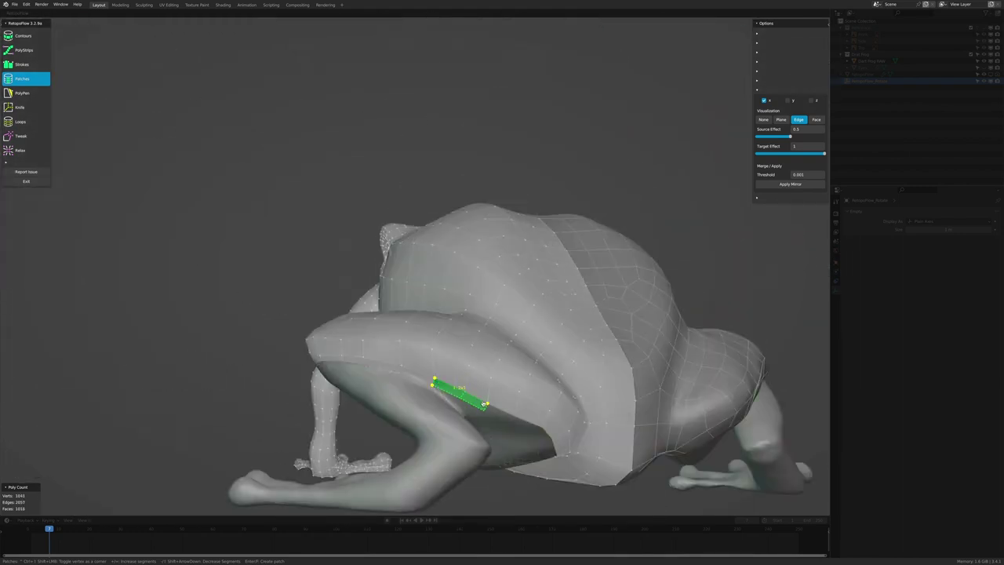
pyautogui.scroll(3, 502, 400)
pyautogui.moveTo(533, 403)
pyautogui.mouseDown(button='middle')
pyautogui.moveTo(578, 449)
pyautogui.moveTo(495, 419)
pyautogui.moveTo(448, 426)
pyautogui.moveTo(495, 370)
pyautogui.moveTo(489, 337)
pyautogui.moveTo(453, 311)
pyautogui.mouseUp(button='middle')
pyautogui.press('Return')
pyautogui.press('8')
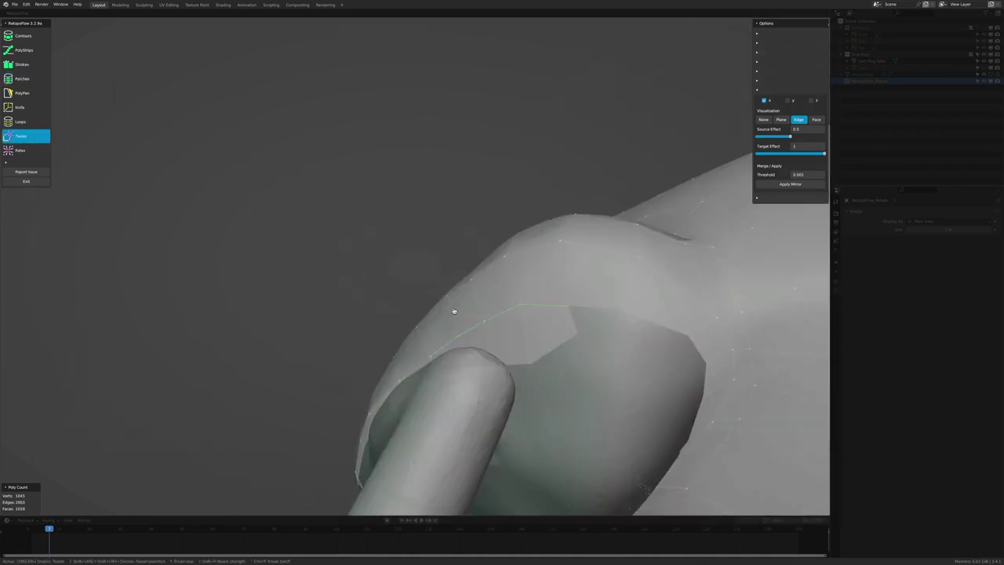
pyautogui.moveTo(525, 351)
pyautogui.mouseDown(button='middle')
pyautogui.moveTo(655, 459)
pyautogui.moveTo(474, 319)
pyautogui.moveTo(446, 285)
pyautogui.moveTo(402, 261)
pyautogui.mouseUp(button='middle')
# Step: Turn the shoulder triangle into a quad face with PolyPen
pyautogui.press('5')
pyautogui.click(480, 295)
pyautogui.moveTo(386, 177)
pyautogui.mouseDown(button='middle')
pyautogui.moveTo(439, 227)
pyautogui.moveTo(511, 204)
pyautogui.moveTo(459, 207)
pyautogui.moveTo(481, 280)
pyautogui.moveTo(462, 204)
pyautogui.mouseUp(button='middle')
pyautogui.scroll(-6, 511, 204)
pyautogui.scroll(8, 502, 190)
# Step: Inspect the new shoulder patch from other sides and select the Relax tool
pyautogui.moveTo(468, 249)
pyautogui.mouseDown(button='middle')
pyautogui.moveTo(482, 306)
pyautogui.moveTo(337, 275)
pyautogui.moveTo(185, 219)
pyautogui.mouseUp(button='middle')
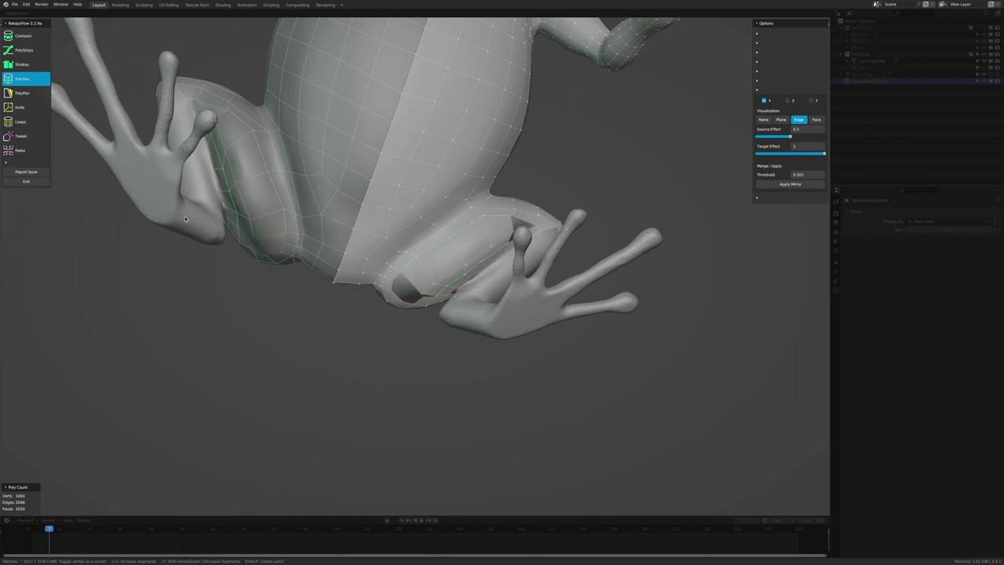
pyautogui.press('5')
pyautogui.moveTo(441, 276); pyautogui.dragTo(376, 287, button='middle')
pyautogui.press('9')
pyautogui.moveTo(78, 179); pyautogui.dragTo(331, 357, button='middle')
pyautogui.scroll(-2, 331, 357)
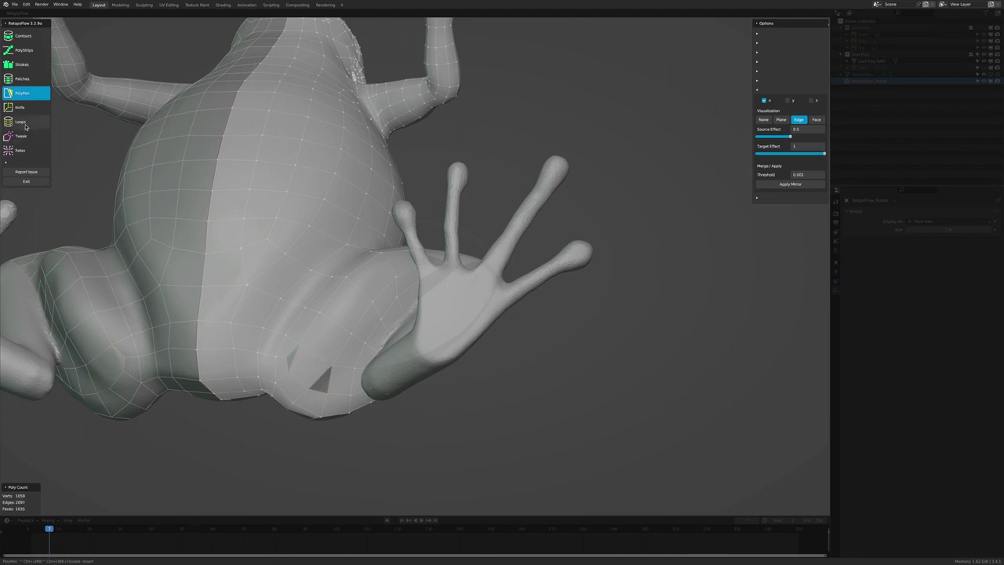
# Step: Dissolve the stray edges near the frog's hand via the X menu
pyautogui.moveTo(328, 331)
pyautogui.mouseDown(button='middle')
pyautogui.moveTo(378, 273)
pyautogui.moveTo(400, 269)
pyautogui.mouseUp(button='middle')
pyautogui.press('5')
pyautogui.press('x')
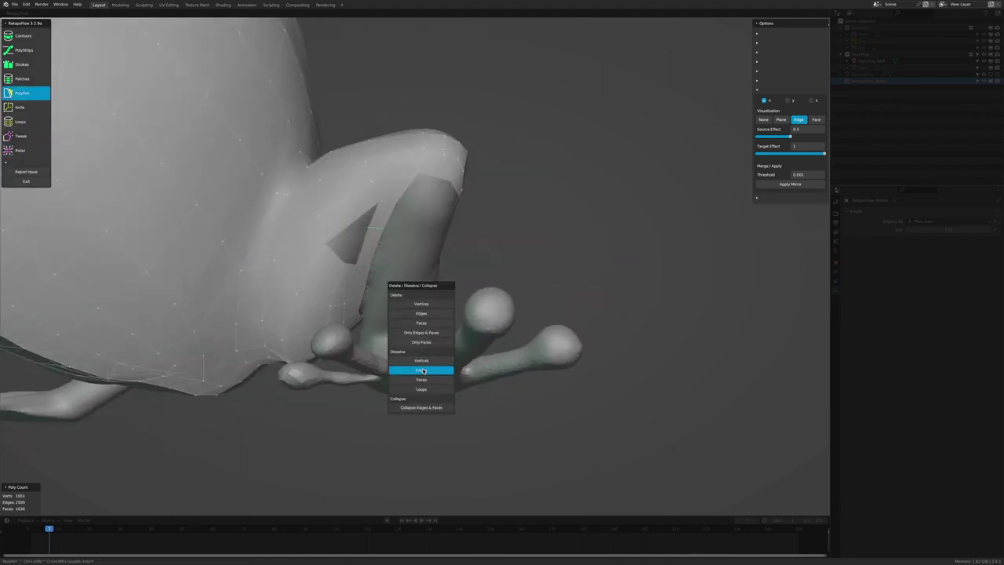
pyautogui.click(422, 370)
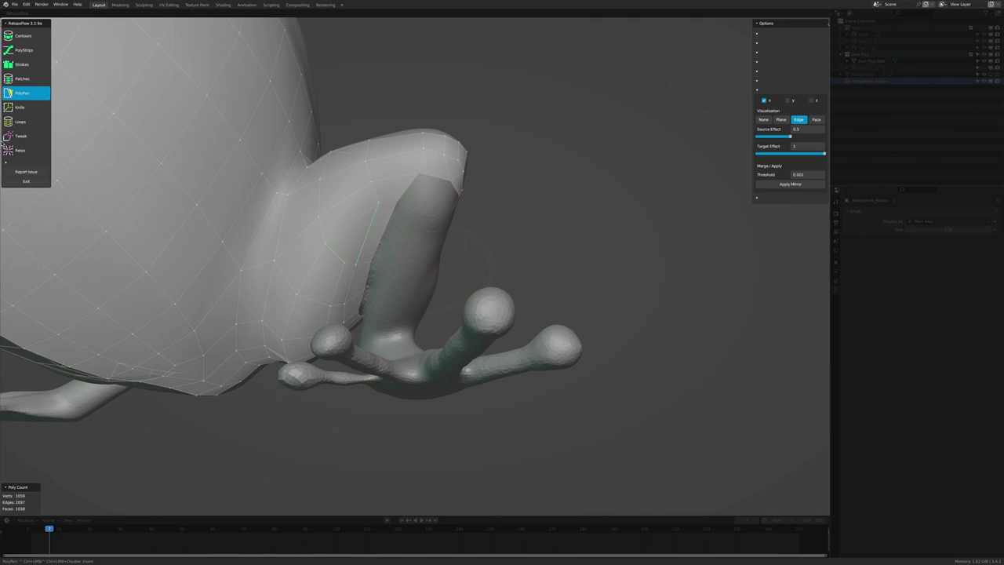
# Step: Fill the selected upper-arm boundary with a new patch of faces
pyautogui.press('9')
pyautogui.moveTo(332, 242)
pyautogui.mouseDown(button='middle')
pyautogui.moveTo(399, 146)
pyautogui.moveTo(334, 255)
pyautogui.moveTo(385, 162)
pyautogui.moveTo(479, 209)
pyautogui.moveTo(240, 261)
pyautogui.moveTo(298, 258)
pyautogui.moveTo(306, 320)
pyautogui.moveTo(214, 252)
pyautogui.mouseUp(button='middle')
pyautogui.press('4')
pyautogui.scroll(3, 306, 320)
pyautogui.press('Return')
pyautogui.press('9')
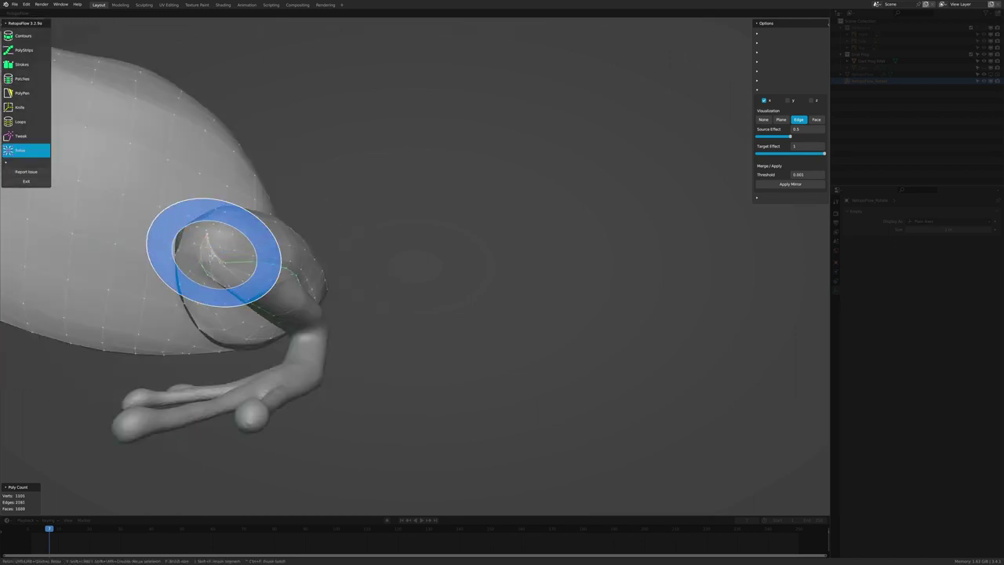
# Step: Review the new arm patch from side and back views, ending on Relax
pyautogui.moveTo(309, 315); pyautogui.dragTo(95, 189, button='middle')
pyautogui.moveTo(269, 290)
pyautogui.mouseDown(button='middle')
pyautogui.moveTo(235, 275)
pyautogui.moveTo(291, 253)
pyautogui.moveTo(202, 314)
pyautogui.mouseUp(button='middle')
pyautogui.scroll(3, 291, 253)
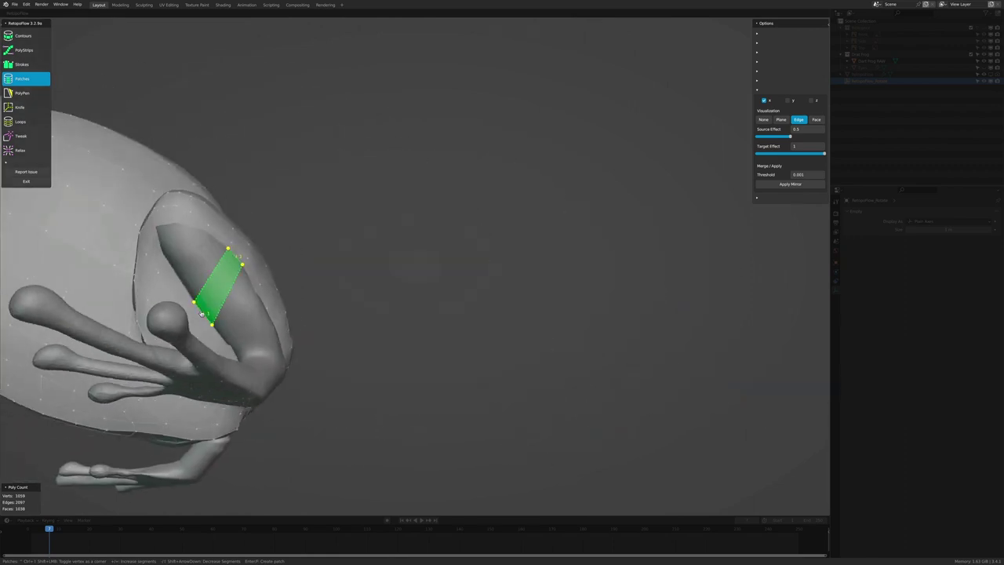
pyautogui.moveTo(151, 219)
pyautogui.mouseDown(button='middle')
pyautogui.moveTo(206, 302)
pyautogui.moveTo(224, 309)
pyautogui.moveTo(186, 316)
pyautogui.moveTo(90, 157)
pyautogui.moveTo(283, 276)
pyautogui.moveTo(259, 235)
pyautogui.moveTo(314, 269)
pyautogui.moveTo(292, 302)
pyautogui.moveTo(330, 275)
pyautogui.moveTo(302, 263)
pyautogui.moveTo(353, 274)
pyautogui.moveTo(421, 266)
pyautogui.moveTo(482, 294)
pyautogui.moveTo(462, 343)
pyautogui.mouseUp(button='middle')
pyautogui.press('7')
pyautogui.press('4')
pyautogui.press('5')
pyautogui.press('9')
pyautogui.scroll(-3, 307, 286)
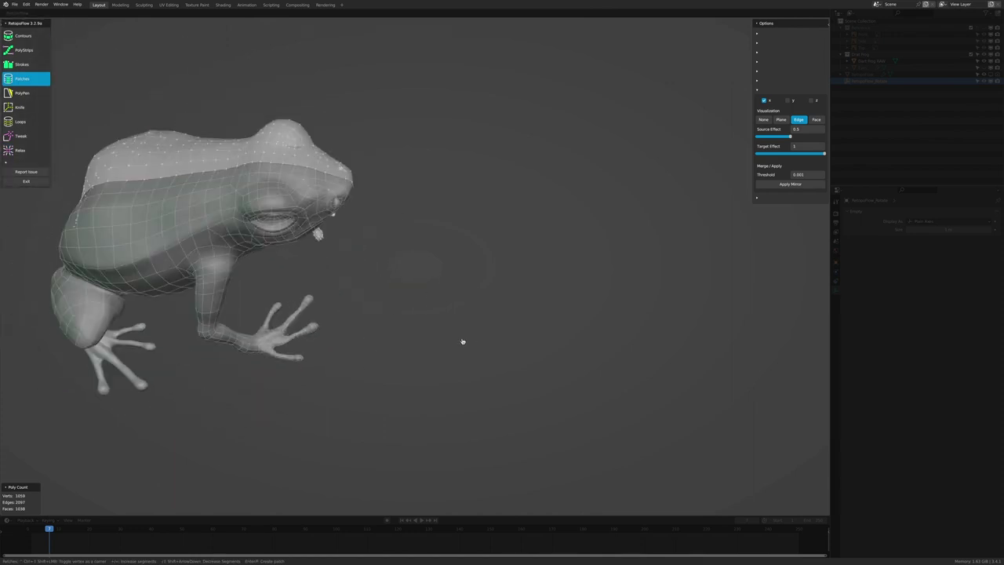
pyautogui.scroll(5, 377, 287)
# Step: Orbit and zoom in close to the hind leg and foot
pyautogui.moveTo(37, 99); pyautogui.dragTo(79, 117, button='middle')
pyautogui.scroll(5, 87, 123)
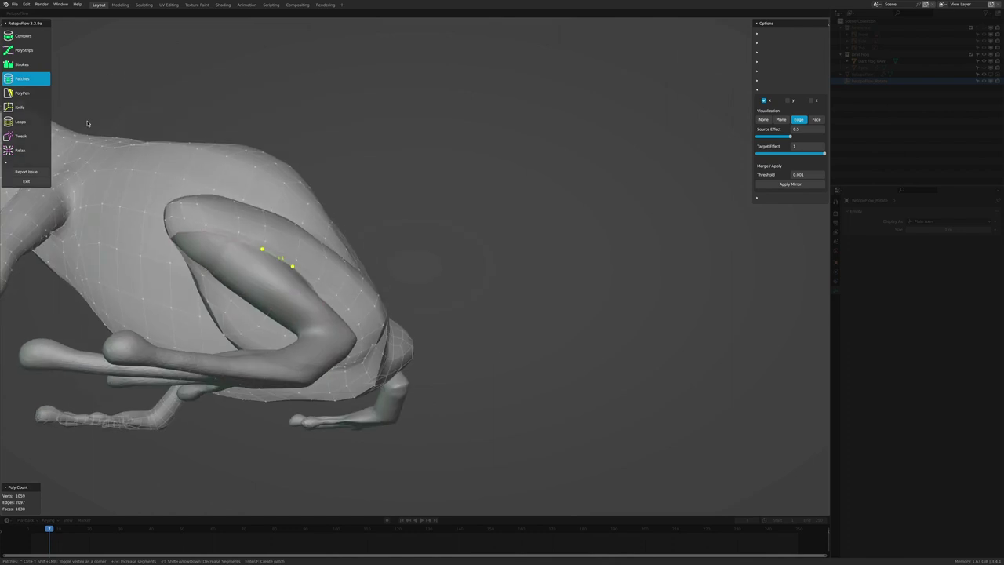
pyautogui.scroll(-3, 271, 294)
pyautogui.moveTo(272, 294); pyautogui.dragTo(240, 280, button='middle')
pyautogui.scroll(4, 240, 280)
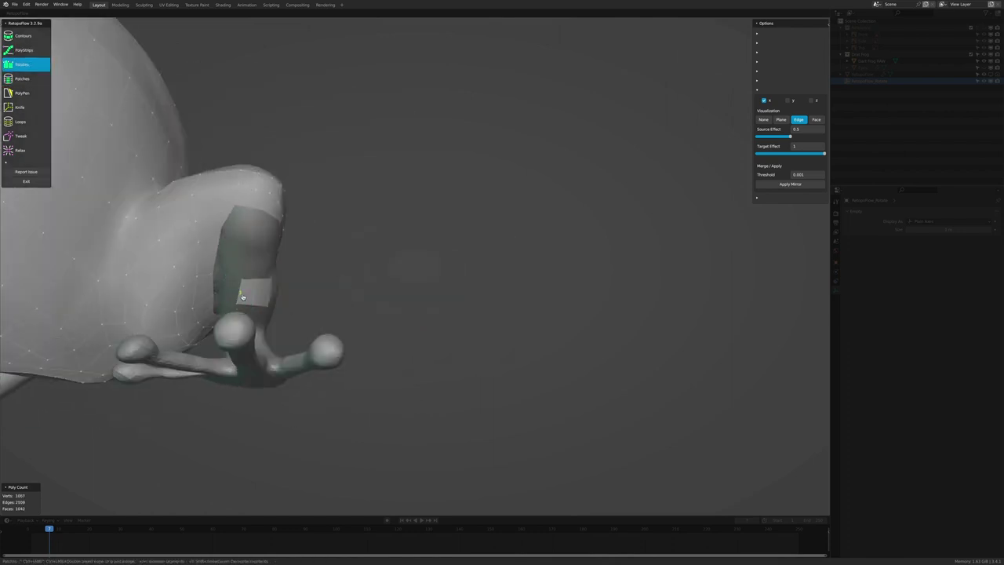
pyautogui.press('5')
pyautogui.scroll(-3, 165, 244)
pyautogui.scroll(4, 325, 282)
pyautogui.moveTo(162, 298)
pyautogui.mouseDown(button='middle')
pyautogui.moveTo(325, 282)
pyautogui.moveTo(225, 297)
pyautogui.moveTo(258, 284)
pyautogui.moveTo(98, 106)
pyautogui.mouseUp(button='middle')
pyautogui.scroll(-3, 258, 284)
pyautogui.scroll(3, 98, 106)
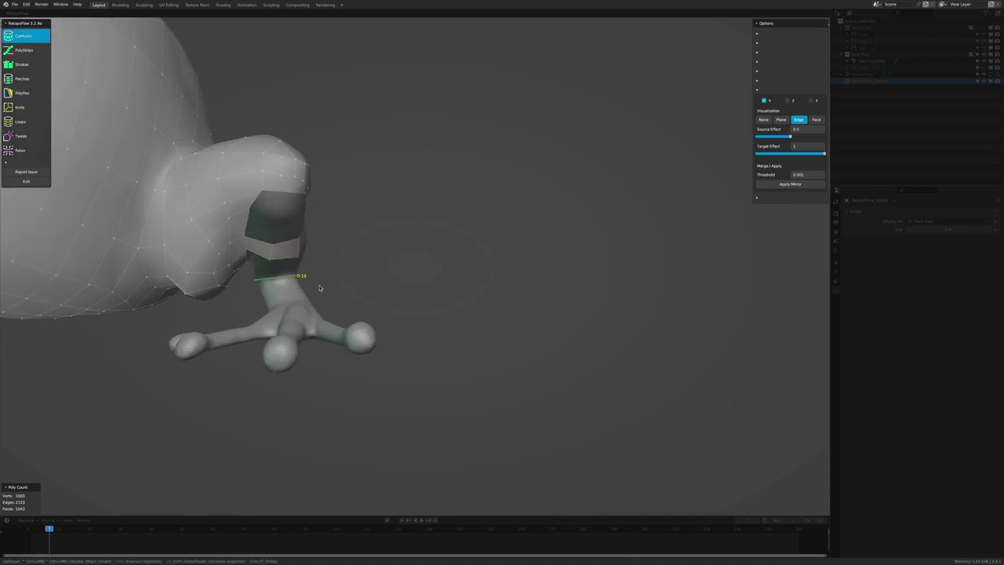
pyautogui.scroll(-3, 319, 287)
pyautogui.moveTo(319, 288); pyautogui.dragTo(319, 293, button='middle')
pyautogui.scroll(3, 319, 293)
# Step: Draw Contours strokes across the frog's leg to wrap it in new retopology loops
pyautogui.keyDown('ctrl'); pyautogui.moveTo(251, 272); pyautogui.dragTo(306, 265); pyautogui.keyUp('ctrl')
pyautogui.scroll(-3, 306, 264)
pyautogui.scroll(3, 347, 285)
pyautogui.moveTo(348, 285); pyautogui.dragTo(258, 306, button='middle')
pyautogui.keyDown('ctrl'); pyautogui.moveTo(259, 305); pyautogui.dragTo(316, 298); pyautogui.keyUp('ctrl')
pyautogui.scroll(-3, 316, 298)
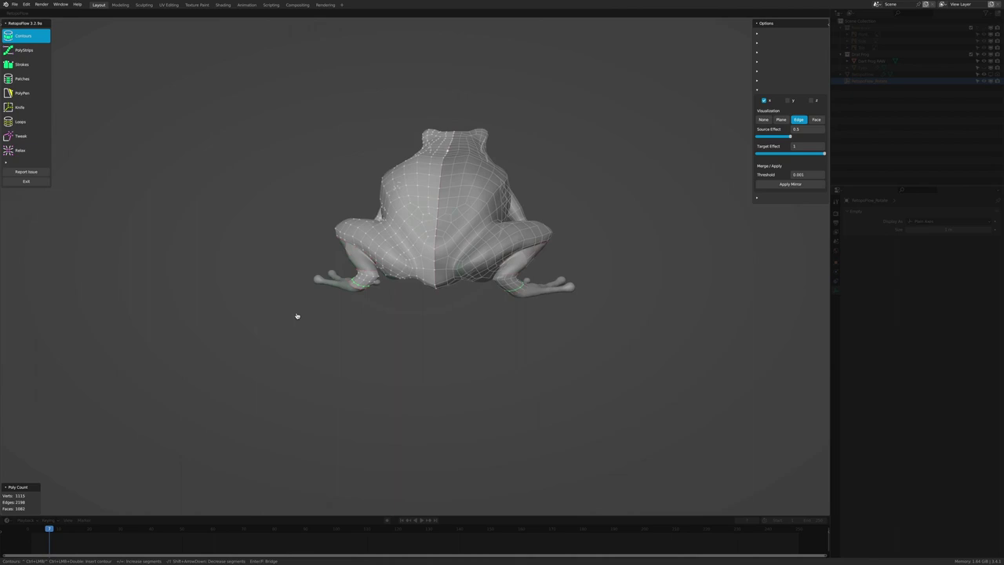
pyautogui.moveTo(298, 314); pyautogui.dragTo(332, 305, button='middle')
pyautogui.scroll(3, 303, 316)
pyautogui.keyDown('ctrl'); pyautogui.moveTo(179, 322); pyautogui.dragTo(228, 361); pyautogui.keyUp('ctrl')
pyautogui.scroll(-4, 228, 361)
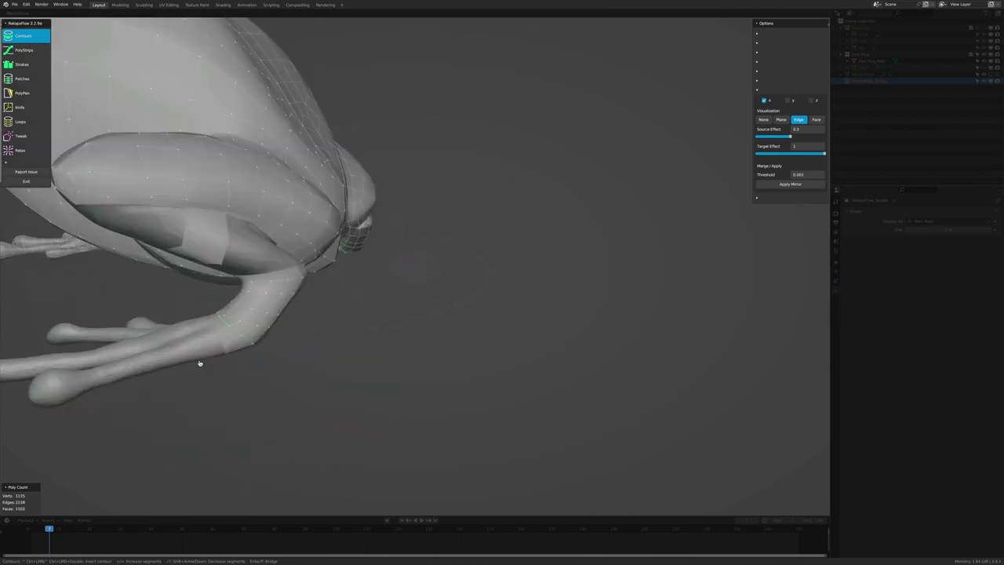
pyautogui.moveTo(199, 363)
pyautogui.mouseDown(button='middle')
pyautogui.moveTo(398, 298)
pyautogui.moveTo(413, 176)
pyautogui.mouseUp(button='middle')
pyautogui.scroll(3, 358, 304)
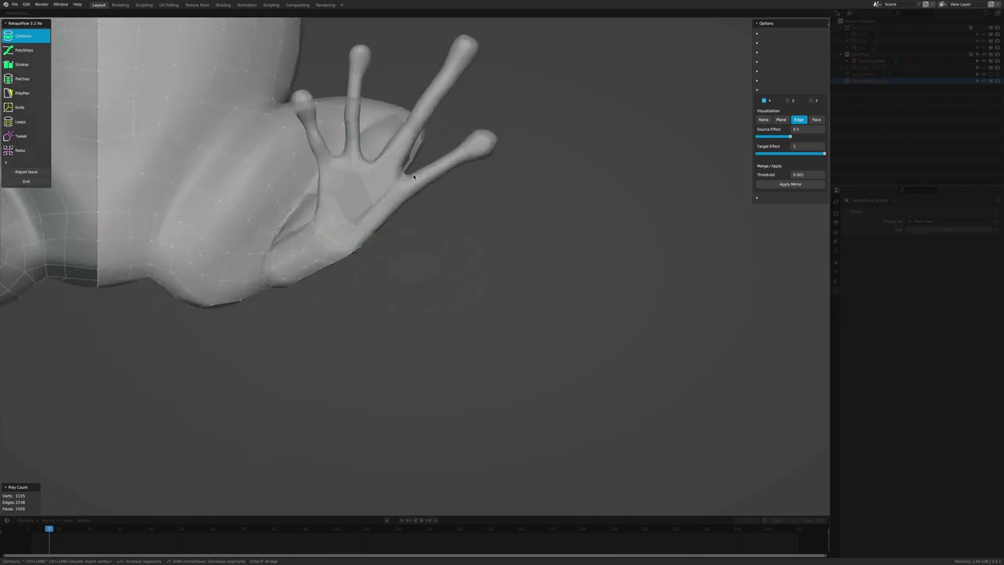
# Step: Draw contour loops around the fingers and across the fingertips, capping the rounded pads
pyautogui.keyDown('ctrl'); pyautogui.moveTo(454, 175); pyautogui.dragTo(455, 174); pyautogui.keyUp('ctrl')
pyautogui.moveTo(455, 174)
pyautogui.mouseDown(button='middle')
pyautogui.moveTo(456, 164)
pyautogui.moveTo(371, 177)
pyautogui.mouseUp(button='middle')
pyautogui.scroll(2, 455, 164)
pyautogui.keyDown('ctrl'); pyautogui.moveTo(307, 230); pyautogui.dragTo(307, 229); pyautogui.keyUp('ctrl')
pyautogui.moveTo(307, 229); pyautogui.dragTo(337, 174, button='middle')
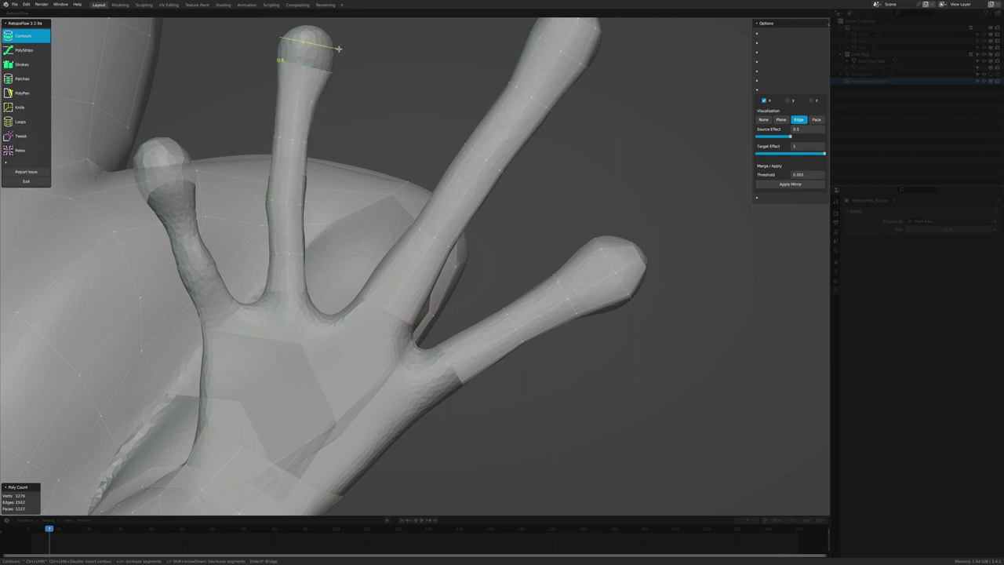
pyautogui.keyDown('ctrl'); pyautogui.moveTo(338, 49); pyautogui.dragTo(339, 48); pyautogui.keyUp('ctrl')
pyautogui.moveTo(291, 99); pyautogui.dragTo(274, 287, button='middle')
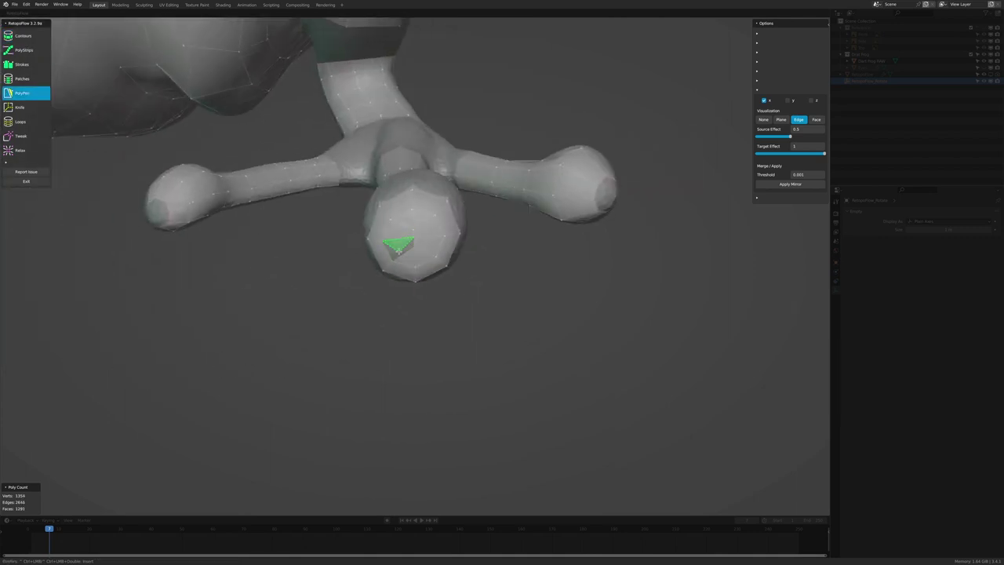
pyautogui.moveTo(362, 249)
pyautogui.mouseDown(button='middle')
pyautogui.moveTo(409, 214)
pyautogui.moveTo(420, 153)
pyautogui.mouseUp(button='middle')
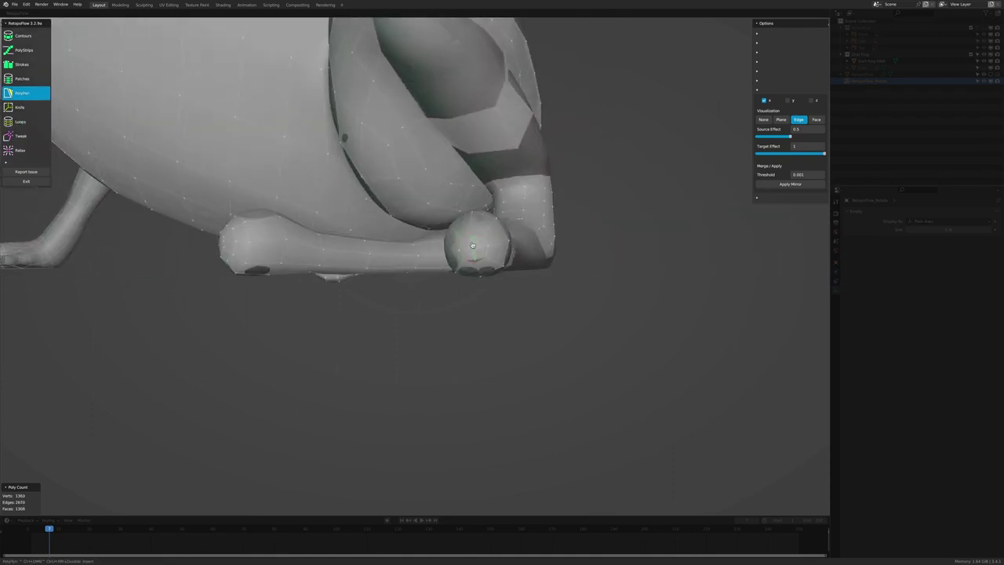
pyautogui.press('9')
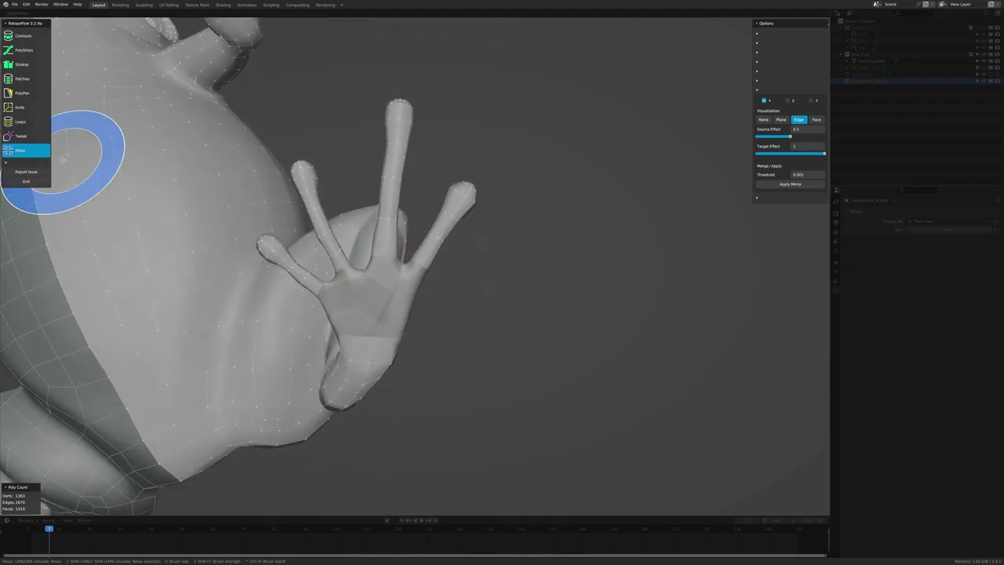
# Step: Add PolyPen faces on the frog's palm to patch hand gaps, reaching about 1342 faces
pyautogui.press('5')
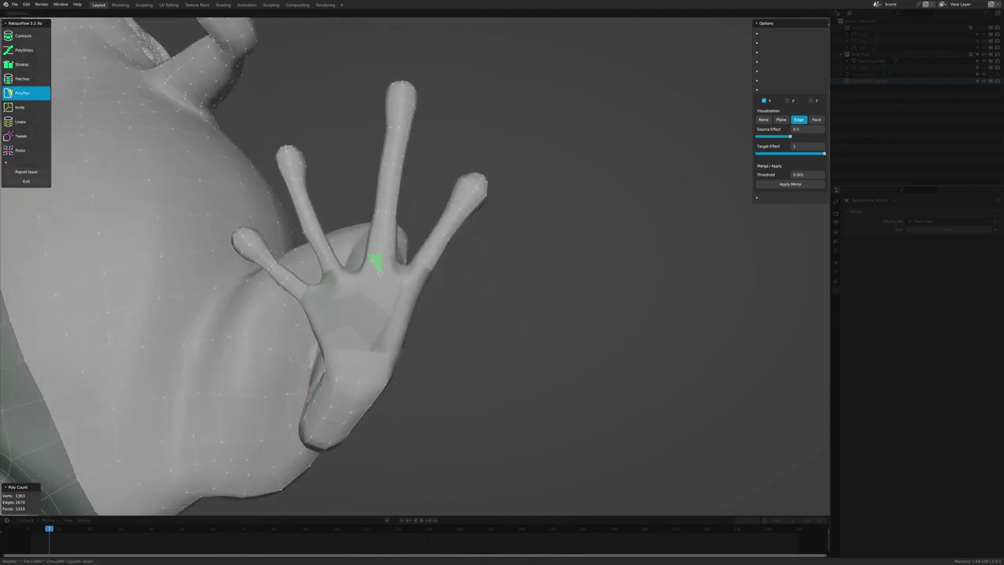
pyautogui.scroll(3, 331, 275)
pyautogui.keyDown('ctrl'); pyautogui.click(451, 278); pyautogui.keyUp('ctrl')
pyautogui.moveTo(451, 278)
pyautogui.mouseDown(button='middle')
pyautogui.moveTo(426, 347)
pyautogui.moveTo(457, 247)
pyautogui.mouseUp(button='middle')
pyautogui.moveTo(388, 208)
pyautogui.mouseDown(button='middle')
pyautogui.moveTo(471, 287)
pyautogui.moveTo(382, 165)
pyautogui.mouseUp(button='middle')
pyautogui.moveTo(490, 145); pyautogui.dragTo(584, 209, button='middle')
pyautogui.moveTo(494, 156)
pyautogui.mouseDown(button='middle')
pyautogui.moveTo(403, 175)
pyautogui.moveTo(394, 195)
pyautogui.mouseUp(button='middle')
pyautogui.moveTo(522, 212)
pyautogui.mouseDown(button='middle')
pyautogui.moveTo(472, 287)
pyautogui.moveTo(650, 182)
pyautogui.moveTo(549, 283)
pyautogui.mouseUp(button='middle')
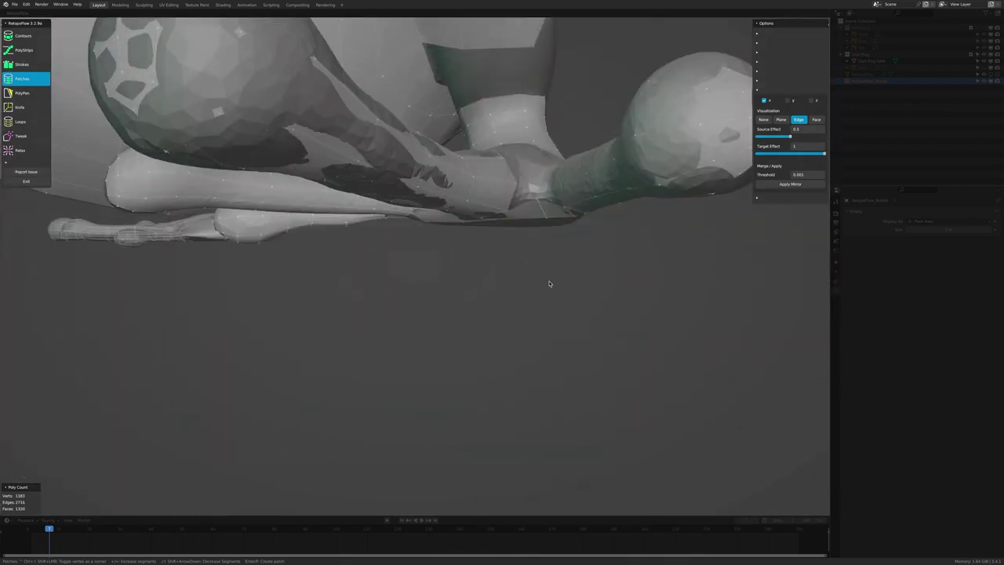
pyautogui.moveTo(515, 180)
pyautogui.mouseDown(button='middle')
pyautogui.moveTo(135, 280)
pyautogui.moveTo(565, 183)
pyautogui.moveTo(437, 160)
pyautogui.moveTo(336, 170)
pyautogui.moveTo(300, 128)
pyautogui.moveTo(291, 168)
pyautogui.moveTo(457, 194)
pyautogui.moveTo(567, 134)
pyautogui.moveTo(460, 261)
pyautogui.moveTo(491, 291)
pyautogui.moveTo(346, 203)
pyautogui.moveTo(494, 246)
pyautogui.moveTo(381, 264)
pyautogui.moveTo(24, 120)
pyautogui.mouseUp(button='middle')
pyautogui.press('5')
pyautogui.press('9')
# Step: Draw a contour loop around the frog's wrist and relax the new geometry
pyautogui.moveTo(463, 225)
pyautogui.mouseDown(button='middle')
pyautogui.moveTo(407, 315)
pyautogui.moveTo(459, 123)
pyautogui.mouseUp(button='middle')
pyautogui.keyDown('ctrl'); pyautogui.moveTo(459, 124); pyautogui.dragTo(421, 306); pyautogui.keyUp('ctrl')
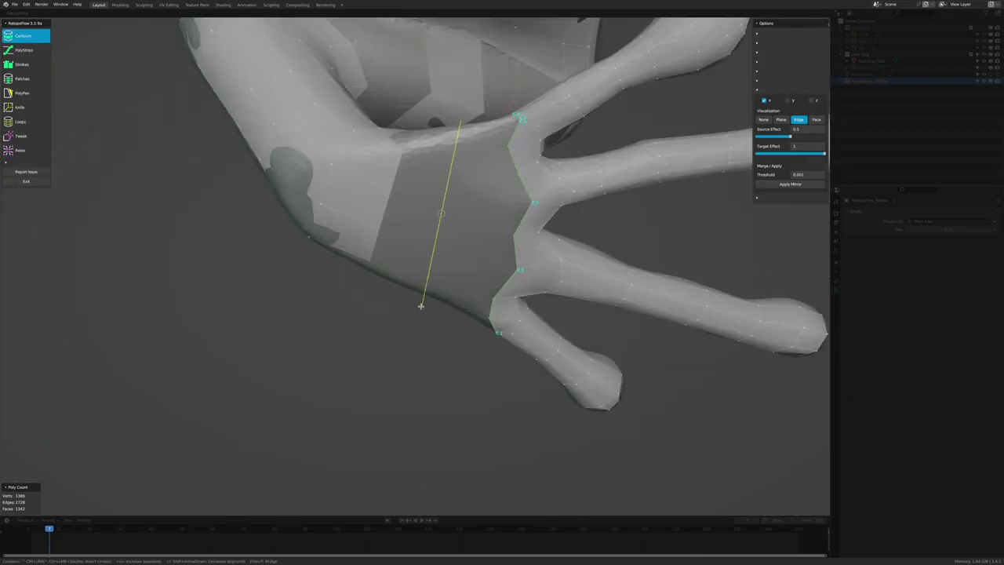
pyautogui.moveTo(420, 306); pyautogui.dragTo(371, 329, button='middle')
pyautogui.moveTo(475, 300); pyautogui.dragTo(238, 228, button='middle')
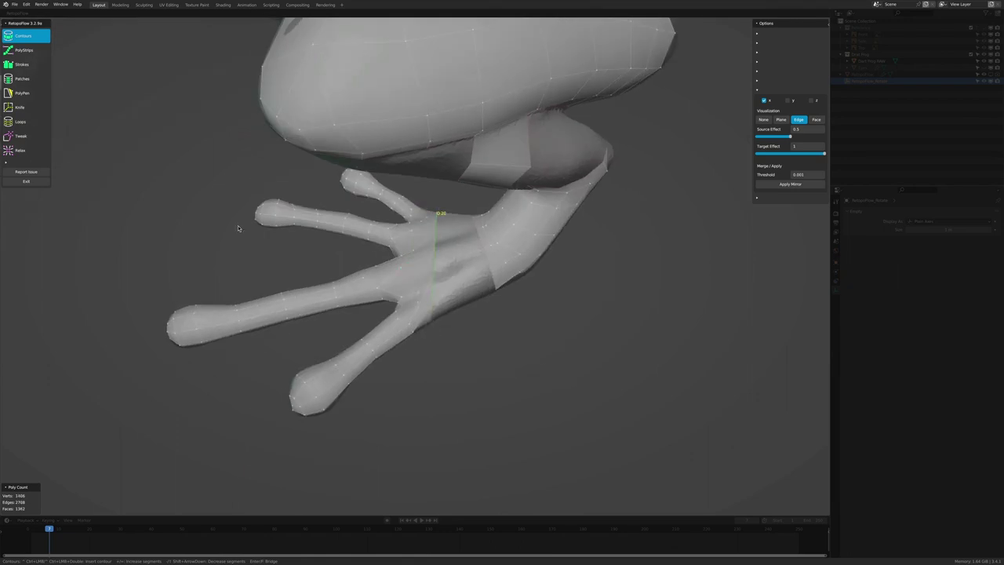
pyautogui.click(25, 151)
pyautogui.moveTo(439, 309); pyautogui.dragTo(443, 237, button='middle')
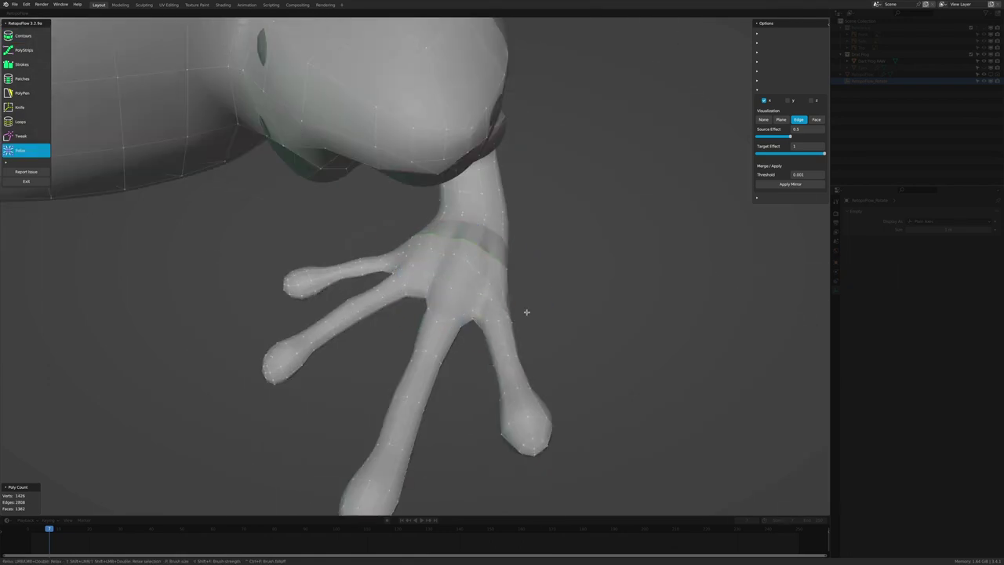
# Step: Switch between Contours and Strokes while inspecting the hand's fingers from several angles
pyautogui.press('1')
pyautogui.moveTo(524, 309); pyautogui.dragTo(509, 327, button='middle')
pyautogui.scroll(3, 509, 327)
pyautogui.press('3')
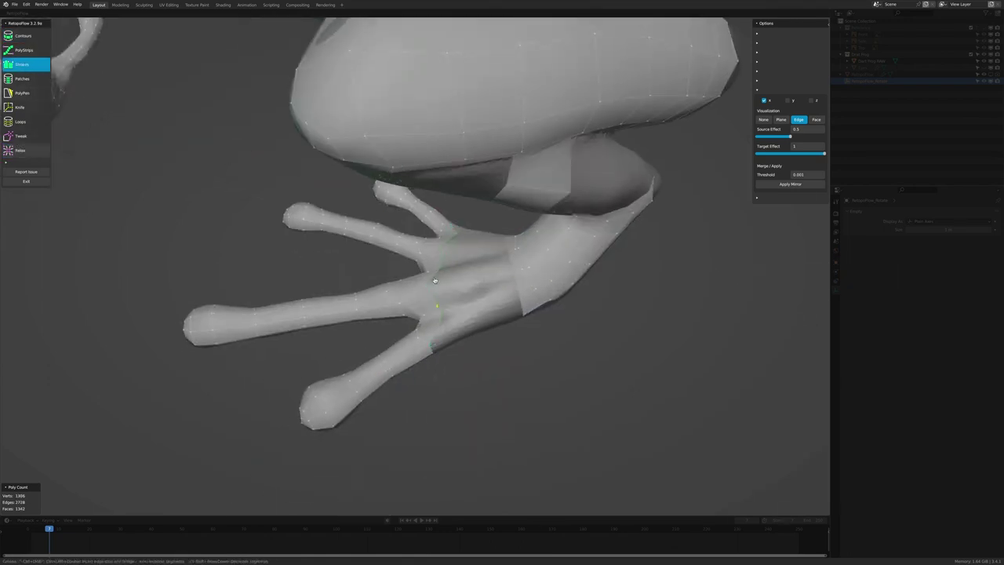
pyautogui.moveTo(435, 280); pyautogui.dragTo(449, 279, button='middle')
pyautogui.moveTo(455, 330); pyautogui.dragTo(447, 292, button='middle')
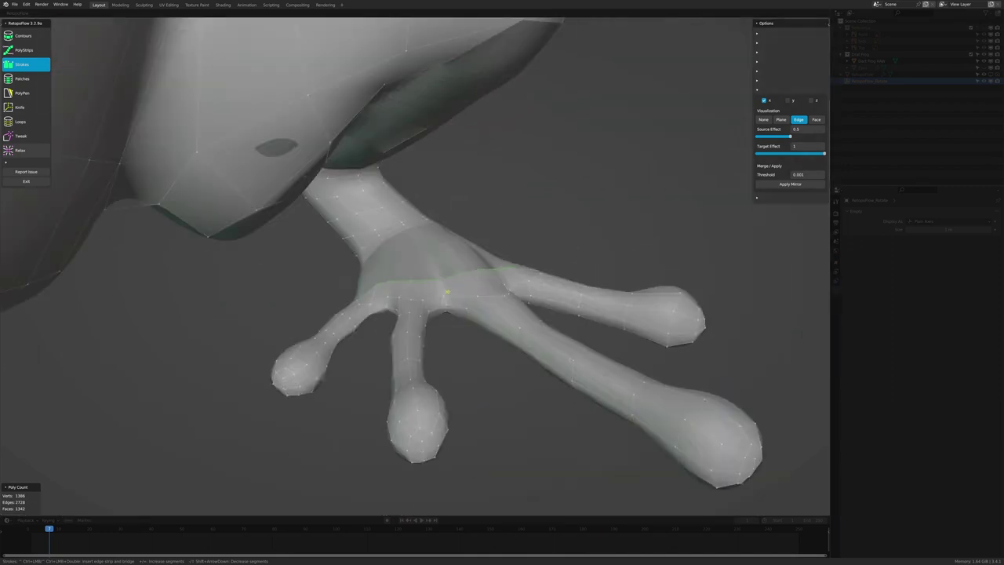
pyautogui.moveTo(447, 292); pyautogui.dragTo(498, 317, button='middle')
pyautogui.moveTo(447, 280)
pyautogui.mouseDown(button='middle')
pyautogui.moveTo(419, 280)
pyautogui.moveTo(507, 307)
pyautogui.moveTo(470, 329)
pyautogui.moveTo(473, 370)
pyautogui.moveTo(490, 345)
pyautogui.moveTo(510, 351)
pyautogui.moveTo(466, 291)
pyautogui.moveTo(531, 332)
pyautogui.moveTo(598, 316)
pyautogui.moveTo(587, 172)
pyautogui.mouseUp(button='middle')
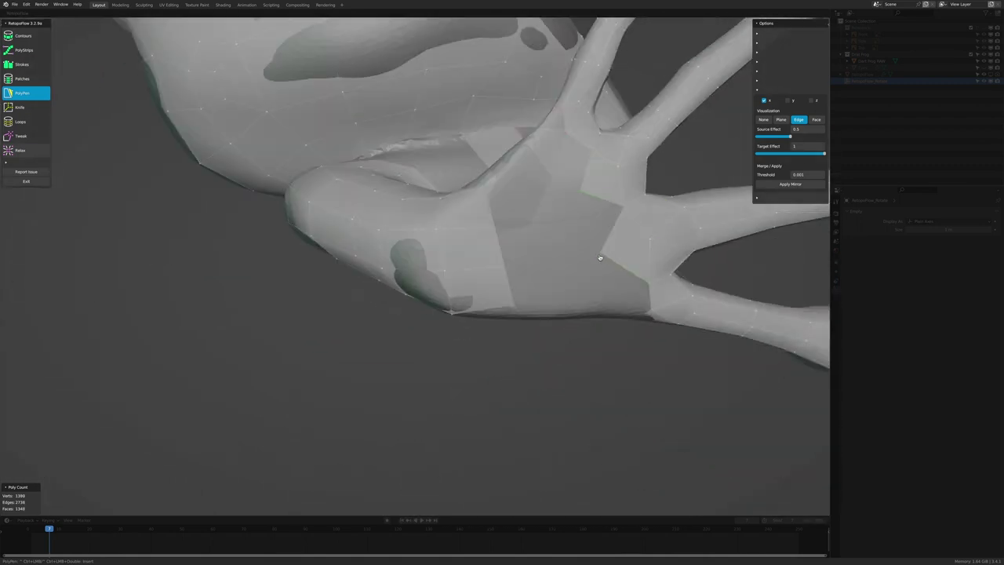
pyautogui.moveTo(606, 247)
pyautogui.mouseDown(button='middle')
pyautogui.moveTo(538, 213)
pyautogui.moveTo(554, 197)
pyautogui.moveTo(655, 291)
pyautogui.moveTo(580, 424)
pyautogui.mouseUp(button='middle')
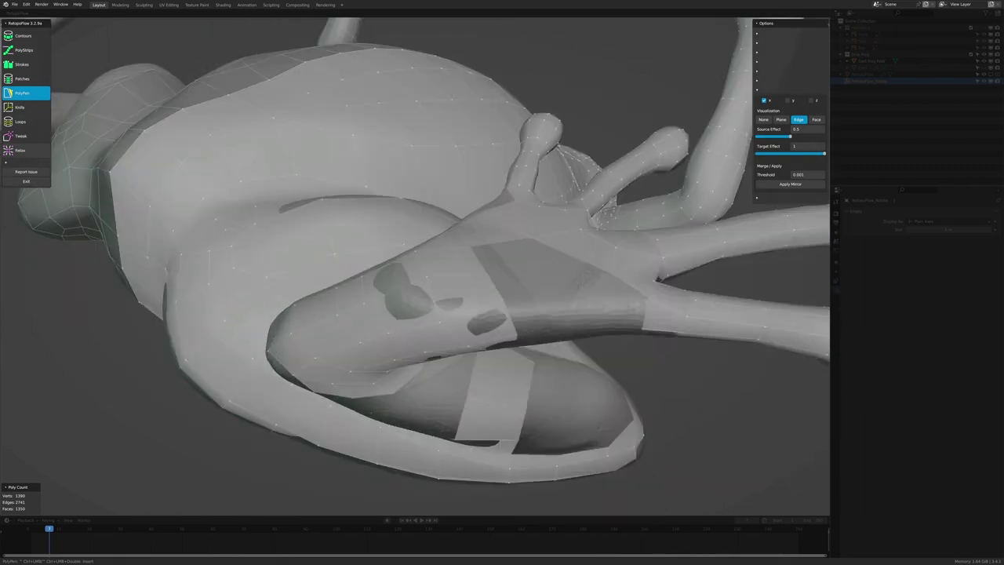
pyautogui.moveTo(509, 313)
pyautogui.mouseDown(button='middle')
pyautogui.moveTo(394, 294)
pyautogui.moveTo(440, 267)
pyautogui.moveTo(482, 201)
pyautogui.moveTo(540, 220)
pyautogui.moveTo(549, 260)
pyautogui.moveTo(609, 175)
pyautogui.mouseUp(button='middle')
pyautogui.moveTo(650, 125)
pyautogui.mouseDown(button='middle')
pyautogui.moveTo(596, 161)
pyautogui.moveTo(615, 195)
pyautogui.moveTo(585, 182)
pyautogui.moveTo(576, 206)
pyautogui.moveTo(541, 223)
pyautogui.moveTo(591, 235)
pyautogui.moveTo(533, 298)
pyautogui.moveTo(408, 293)
pyautogui.moveTo(552, 201)
pyautogui.moveTo(668, 220)
pyautogui.mouseUp(button='middle')
# Step: Add a quad on the hand with PolyPen, then check the foot and body from the side
pyautogui.click(584, 182)
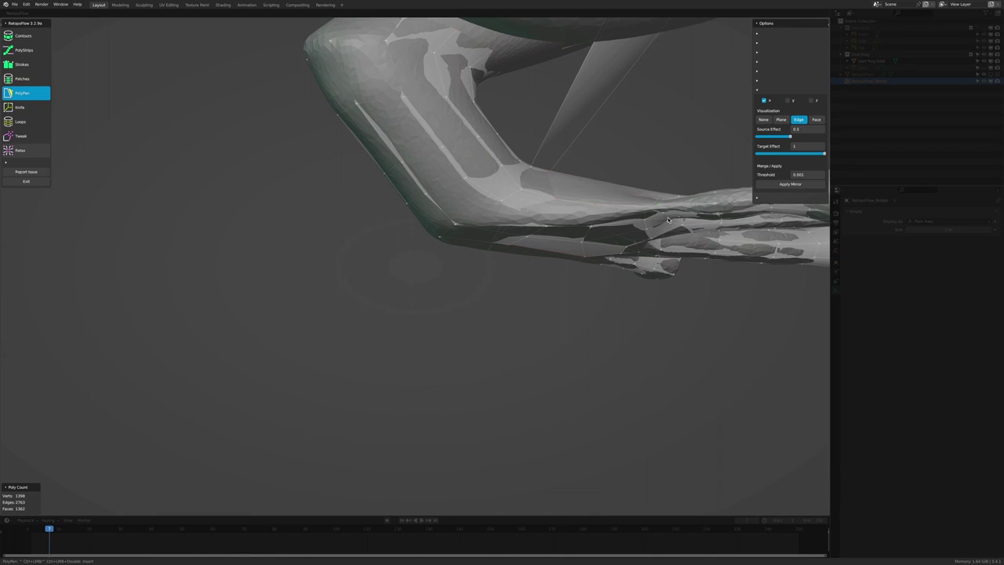
pyautogui.moveTo(668, 221); pyautogui.dragTo(436, 175, button='middle')
pyautogui.scroll(-5, 437, 175)
pyautogui.scroll(5, 490, 269)
pyautogui.moveTo(489, 268)
pyautogui.mouseDown(button='middle')
pyautogui.moveTo(392, 403)
pyautogui.moveTo(399, 312)
pyautogui.mouseUp(button='middle')
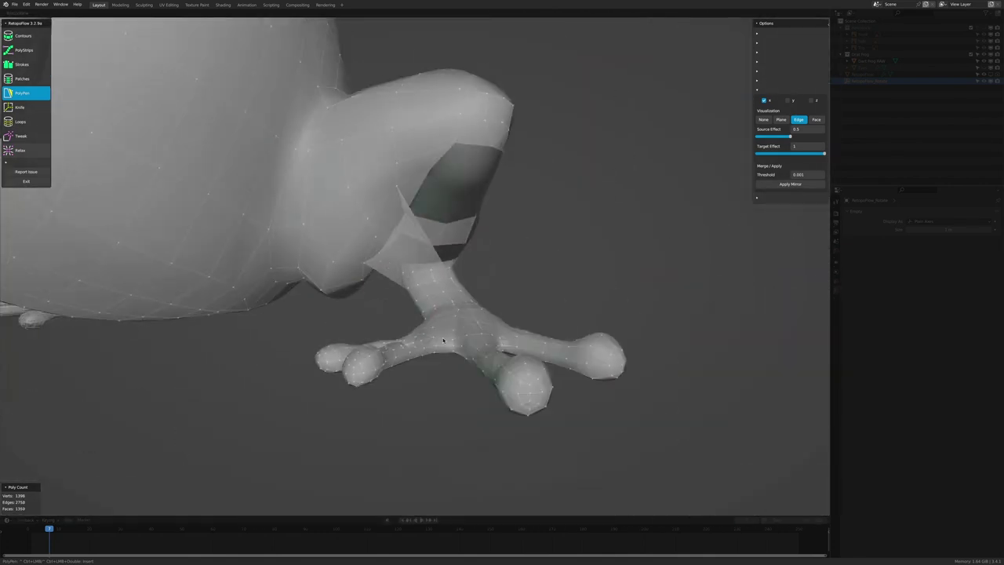
pyautogui.moveTo(443, 339); pyautogui.dragTo(509, 375, button='middle')
# Step: Dismiss the delete options and add a vertex and polygon filling a gap on the body
pyautogui.press('x')
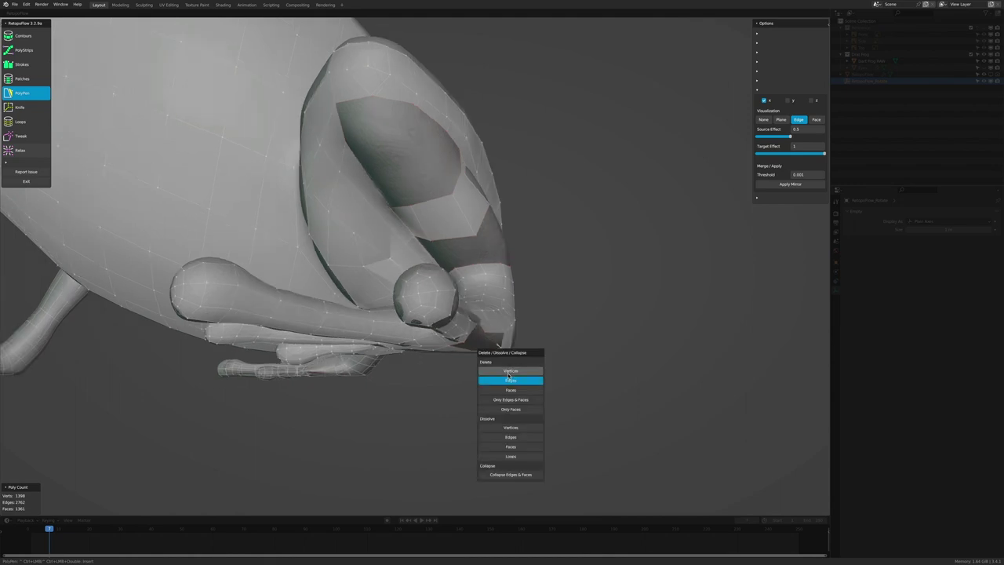
pyautogui.moveTo(423, 290)
pyautogui.mouseDown(button='middle')
pyautogui.moveTo(447, 330)
pyautogui.moveTo(487, 343)
pyautogui.moveTo(513, 319)
pyautogui.moveTo(443, 285)
pyautogui.moveTo(455, 329)
pyautogui.moveTo(439, 298)
pyautogui.moveTo(522, 363)
pyautogui.moveTo(515, 242)
pyautogui.moveTo(476, 351)
pyautogui.moveTo(455, 330)
pyautogui.moveTo(476, 329)
pyautogui.moveTo(467, 282)
pyautogui.moveTo(454, 308)
pyautogui.moveTo(463, 291)
pyautogui.moveTo(498, 300)
pyautogui.moveTo(439, 423)
pyautogui.moveTo(432, 463)
pyautogui.moveTo(594, 376)
pyautogui.moveTo(618, 333)
pyautogui.mouseUp(button='middle')
pyautogui.press('x')
pyautogui.press('Escape')
pyautogui.scroll(3, 469, 340)
pyautogui.click(486, 344)
pyautogui.click(495, 312)
# Step: Add faces on the foot, relaxing and inserting edge loops to reach about 1380 faces
pyautogui.scroll(5, 454, 329)
pyautogui.click(466, 304)
pyautogui.scroll(-5, 439, 298)
pyautogui.scroll(5, 407, 276)
pyautogui.press('9')
pyautogui.scroll(-5, 408, 276)
pyautogui.press('7')
pyautogui.scroll(5, 468, 336)
pyautogui.click(484, 301)
pyautogui.scroll(-3, 427, 436)
pyautogui.scroll(5, 442, 451)
# Step: Relax the foot and fill faces around the frog's arm with PolyPen
pyautogui.press('9')
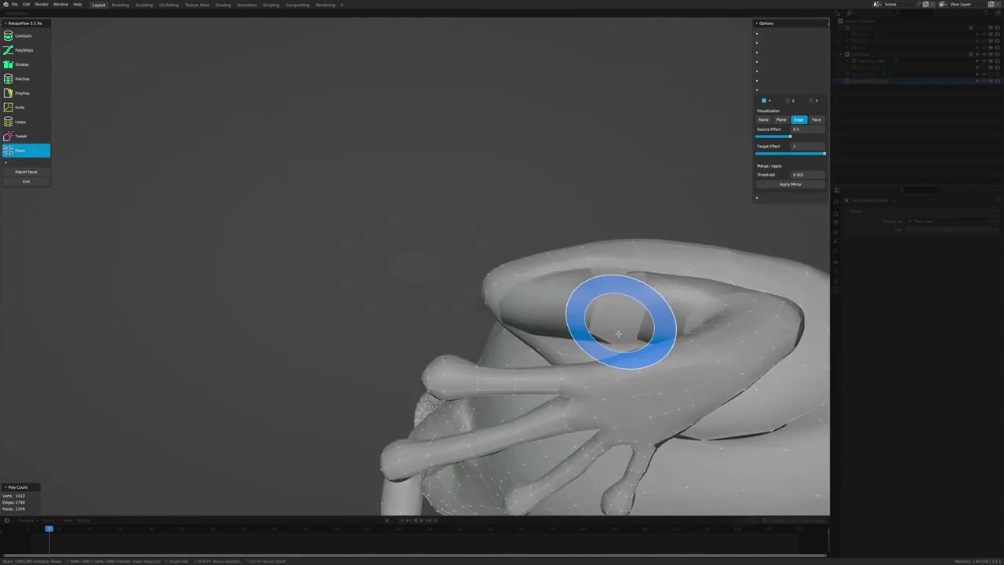
pyautogui.moveTo(690, 389)
pyautogui.mouseDown(button='middle')
pyautogui.moveTo(682, 360)
pyautogui.moveTo(728, 442)
pyautogui.moveTo(572, 395)
pyautogui.moveTo(578, 181)
pyautogui.moveTo(594, 377)
pyautogui.moveTo(587, 351)
pyautogui.moveTo(614, 383)
pyautogui.mouseUp(button='middle')
pyautogui.click(23, 93)
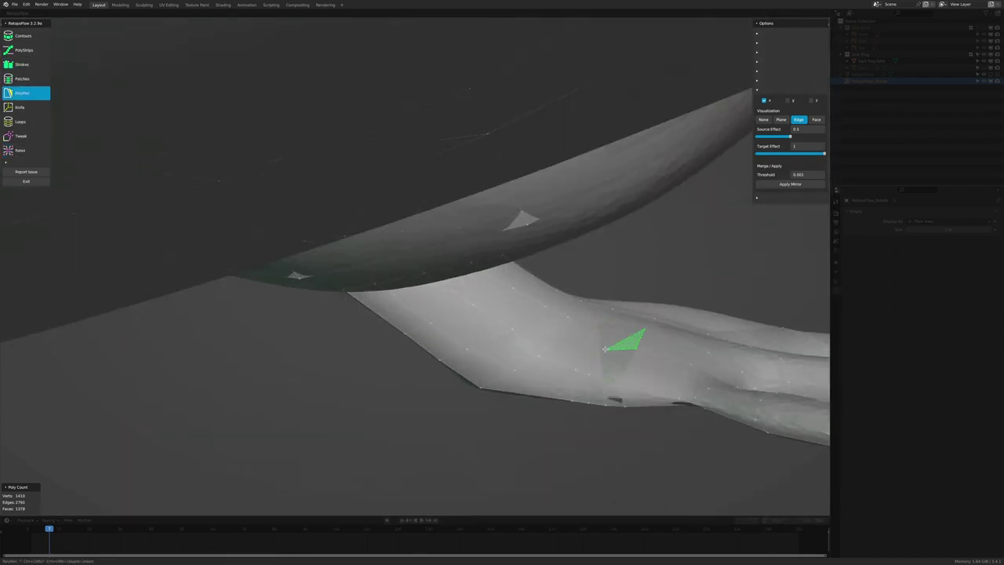
pyautogui.moveTo(621, 370)
pyautogui.mouseDown(button='middle')
pyautogui.moveTo(538, 335)
pyautogui.moveTo(645, 395)
pyautogui.moveTo(623, 511)
pyautogui.moveTo(486, 413)
pyautogui.moveTo(447, 422)
pyautogui.mouseUp(button='middle')
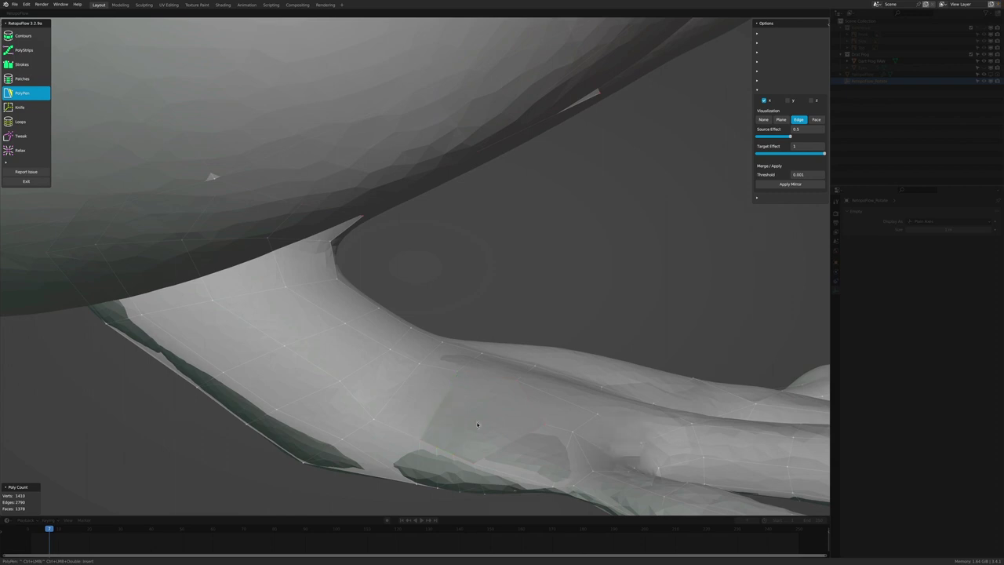
pyautogui.moveTo(541, 424)
pyautogui.mouseDown(button='middle')
pyautogui.moveTo(507, 425)
pyautogui.moveTo(450, 381)
pyautogui.moveTo(491, 383)
pyautogui.moveTo(347, 306)
pyautogui.moveTo(462, 444)
pyautogui.moveTo(469, 372)
pyautogui.moveTo(509, 376)
pyautogui.moveTo(515, 399)
pyautogui.moveTo(464, 332)
pyautogui.moveTo(338, 335)
pyautogui.mouseUp(button='middle')
pyautogui.press('9')
pyautogui.press('5')
pyautogui.moveTo(493, 248)
pyautogui.mouseDown(button='middle')
pyautogui.moveTo(387, 340)
pyautogui.moveTo(401, 313)
pyautogui.moveTo(327, 354)
pyautogui.moveTo(141, 274)
pyautogui.mouseUp(button='middle')
# Step: Relax and tweak the retopo vertices across the frog's body, leg and head
pyautogui.press('9')
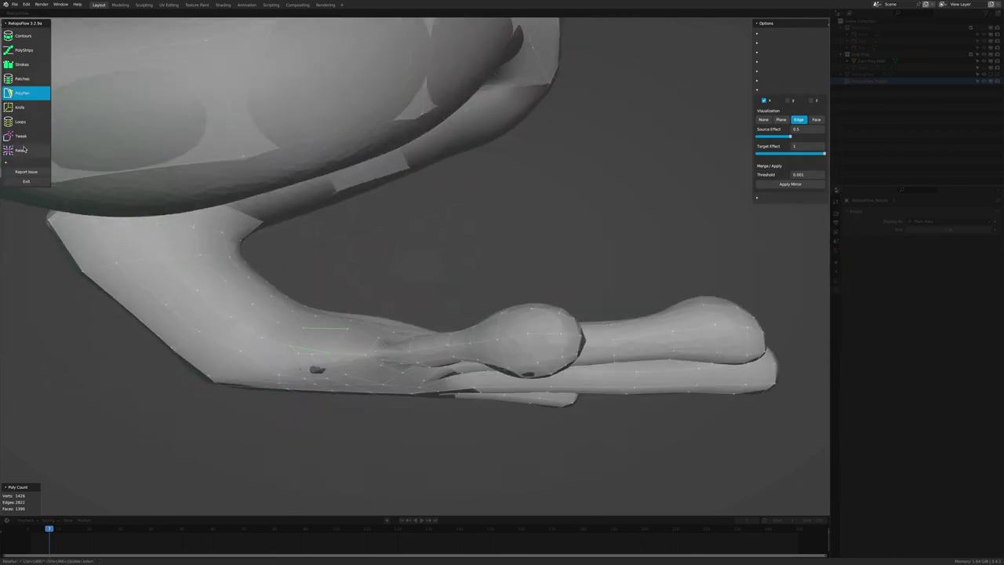
pyautogui.click(24, 149)
pyautogui.moveTo(303, 366)
pyautogui.mouseDown(button='middle')
pyautogui.moveTo(345, 329)
pyautogui.moveTo(490, 255)
pyautogui.moveTo(48, 106)
pyautogui.mouseUp(button='middle')
pyautogui.scroll(-5, 381, 312)
pyautogui.scroll(5, 490, 255)
pyautogui.moveTo(350, 209)
pyautogui.mouseDown(button='middle')
pyautogui.moveTo(415, 227)
pyautogui.moveTo(60, 92)
pyautogui.mouseUp(button='middle')
pyautogui.moveTo(410, 255); pyautogui.dragTo(376, 228, button='middle')
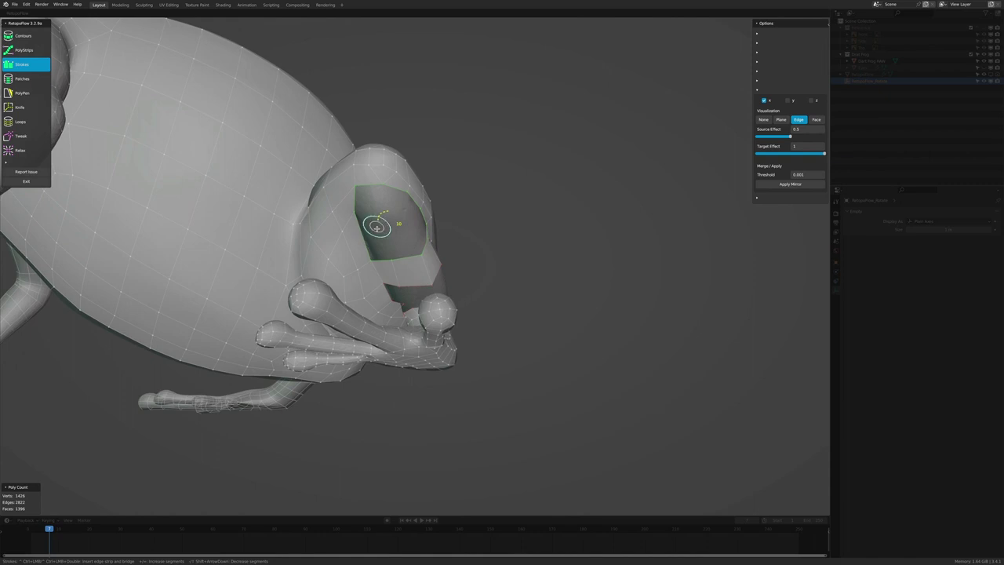
pyautogui.moveTo(416, 262)
pyautogui.mouseDown(button='middle')
pyautogui.moveTo(392, 225)
pyautogui.moveTo(414, 224)
pyautogui.moveTo(379, 203)
pyautogui.moveTo(376, 215)
pyautogui.mouseUp(button='middle')
pyautogui.press('8')
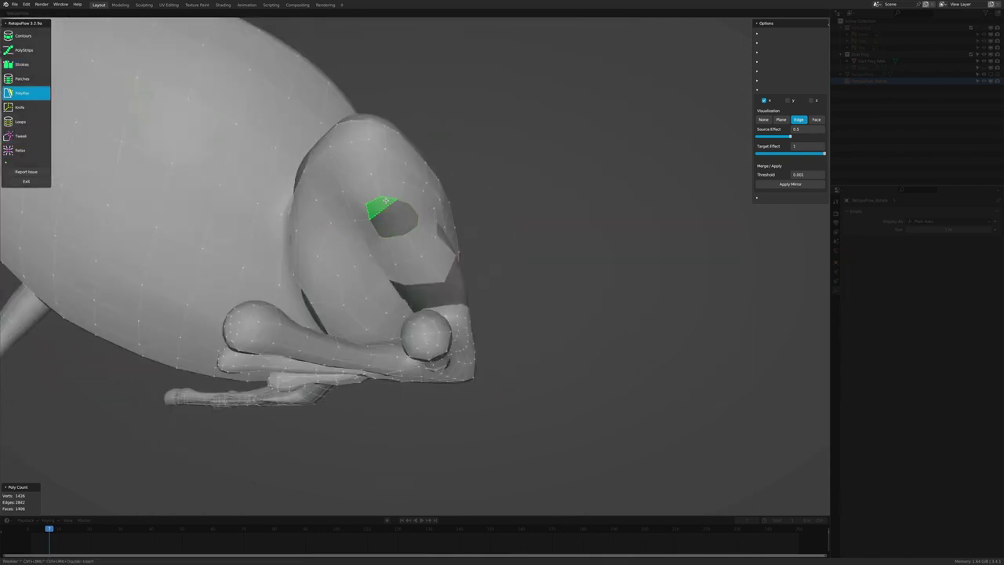
pyautogui.click(24, 150)
pyautogui.moveTo(372, 197)
pyautogui.mouseDown(button='middle')
pyautogui.moveTo(439, 240)
pyautogui.moveTo(387, 211)
pyautogui.moveTo(559, 368)
pyautogui.moveTo(386, 245)
pyautogui.mouseUp(button='middle')
# Step: Relax the hind leg's retopology after inspecting it from several sides
pyautogui.press('5')
pyautogui.press('1')
pyautogui.press('5')
pyautogui.moveTo(436, 330)
pyautogui.mouseDown(button='middle')
pyautogui.moveTo(478, 255)
pyautogui.moveTo(502, 286)
pyautogui.moveTo(535, 290)
pyautogui.moveTo(517, 292)
pyautogui.mouseUp(button='middle')
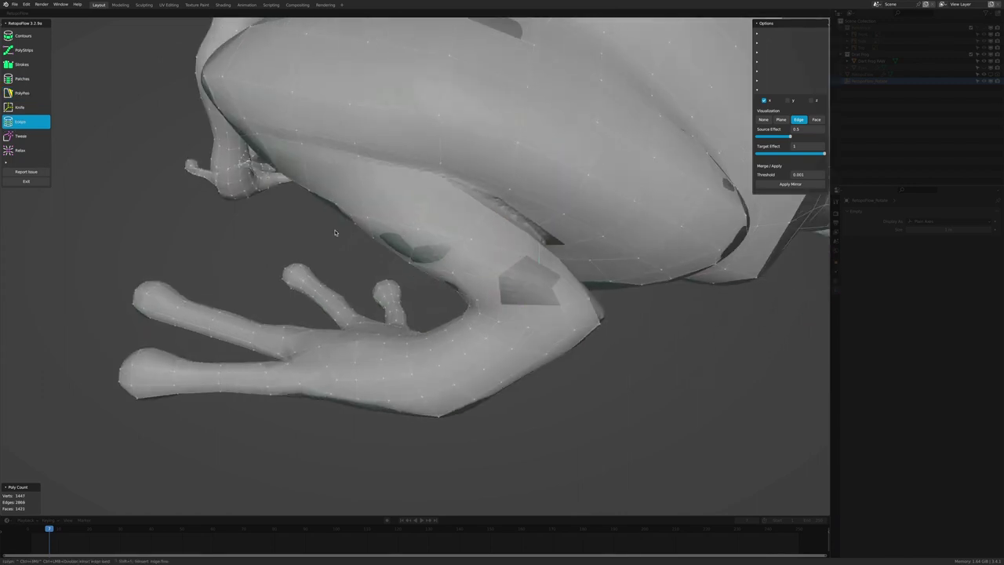
pyautogui.moveTo(514, 279)
pyautogui.mouseDown(button='middle')
pyautogui.moveTo(560, 309)
pyautogui.moveTo(522, 271)
pyautogui.moveTo(531, 282)
pyautogui.moveTo(570, 264)
pyautogui.moveTo(569, 275)
pyautogui.moveTo(108, 148)
pyautogui.mouseUp(button='middle')
pyautogui.click(22, 153)
pyautogui.moveTo(396, 175)
pyautogui.mouseDown(button='middle')
pyautogui.moveTo(533, 240)
pyautogui.moveTo(421, 202)
pyautogui.moveTo(433, 308)
pyautogui.mouseUp(button='middle')
pyautogui.scroll(5, 433, 308)
pyautogui.scroll(3, 545, 291)
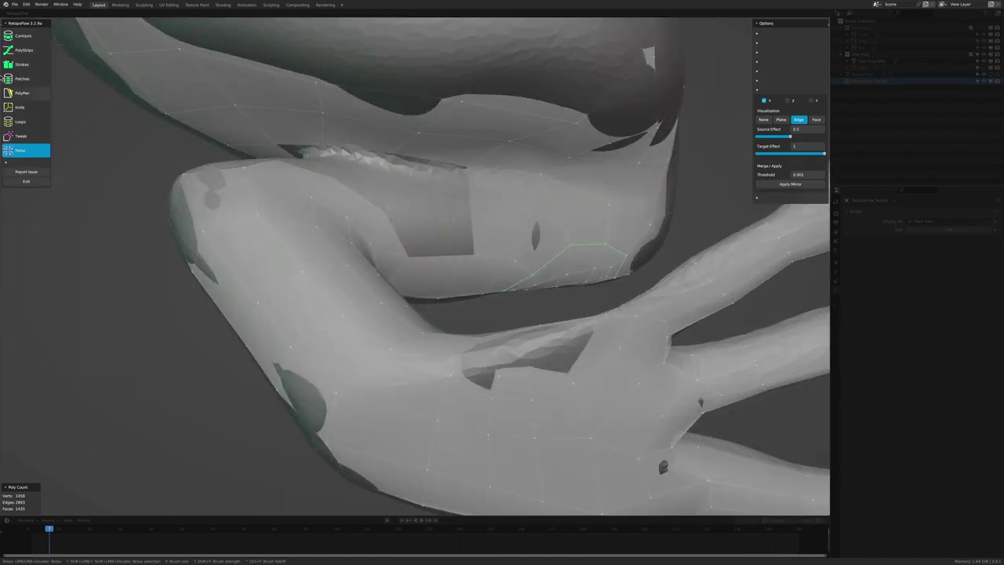
pyautogui.scroll(-5, 408, 228)
# Step: Add PolyPen vertices to close the remaining gaps on the leg and arm
pyautogui.press('5')
pyautogui.moveTo(637, 319)
pyautogui.mouseDown(button='middle')
pyautogui.moveTo(596, 306)
pyautogui.moveTo(549, 259)
pyautogui.moveTo(515, 315)
pyautogui.moveTo(88, 123)
pyautogui.mouseUp(button='middle')
pyautogui.scroll(2, 541, 284)
pyautogui.keyDown('ctrl'); pyautogui.click(521, 296); pyautogui.keyUp('ctrl')
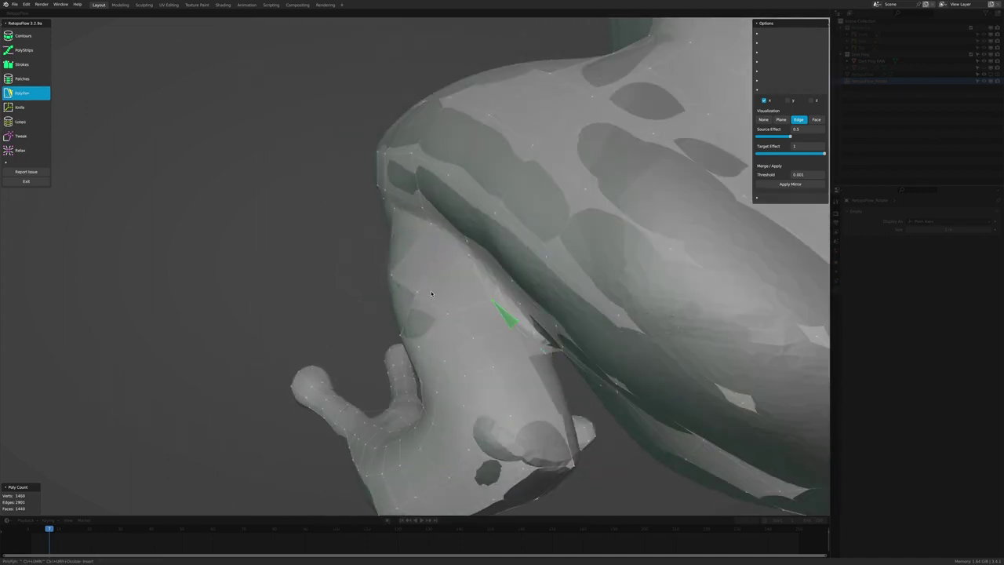
pyautogui.moveTo(512, 343)
pyautogui.mouseDown(button='middle')
pyautogui.moveTo(491, 344)
pyautogui.moveTo(563, 318)
pyautogui.moveTo(572, 338)
pyautogui.moveTo(490, 338)
pyautogui.moveTo(452, 287)
pyautogui.moveTo(483, 372)
pyautogui.moveTo(464, 358)
pyautogui.moveTo(491, 342)
pyautogui.moveTo(448, 324)
pyautogui.mouseUp(button='middle')
pyautogui.keyDown('ctrl'); pyautogui.click(590, 326); pyautogui.keyUp('ctrl')
pyautogui.keyDown('ctrl'); pyautogui.click(572, 337); pyautogui.keyUp('ctrl')
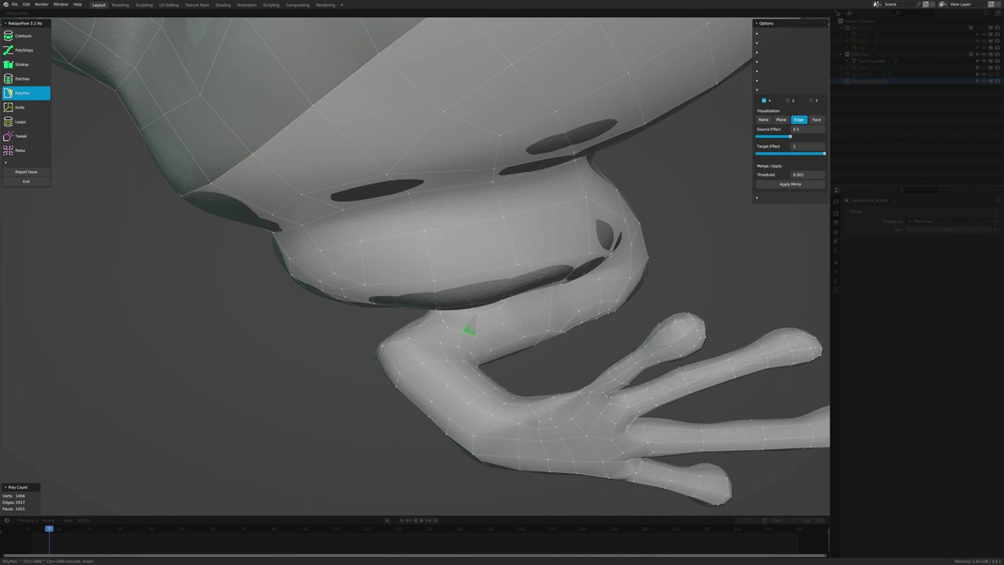
pyautogui.moveTo(444, 333)
pyautogui.mouseDown(button='middle')
pyautogui.moveTo(511, 404)
pyautogui.moveTo(415, 273)
pyautogui.moveTo(407, 336)
pyautogui.moveTo(321, 263)
pyautogui.moveTo(478, 219)
pyautogui.moveTo(484, 309)
pyautogui.moveTo(413, 303)
pyautogui.moveTo(388, 348)
pyautogui.mouseUp(button='middle')
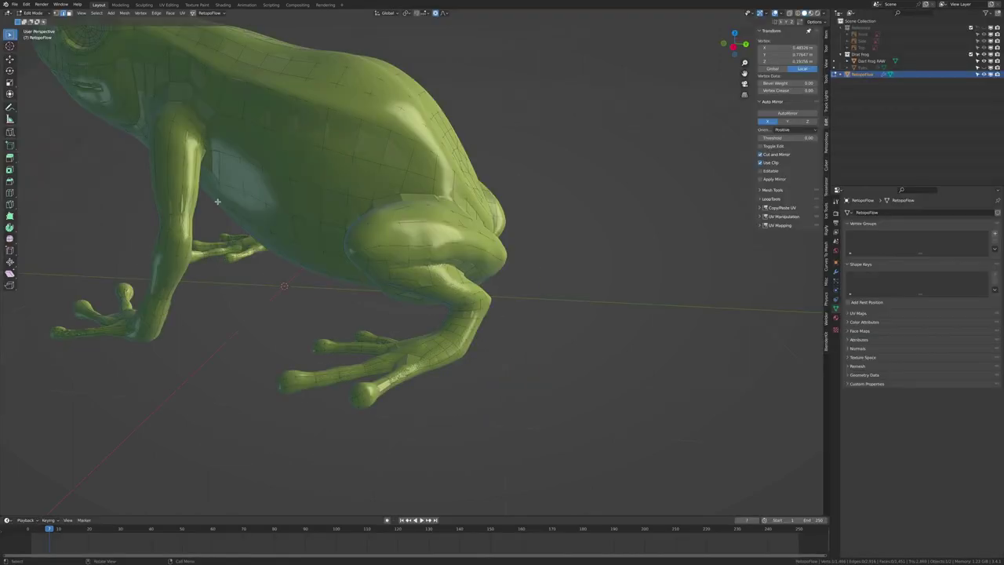
# Step: Select the Dart Frog Retopo mesh and add a Mirror modifier
pyautogui.click(340, 223)
pyautogui.moveTo(340, 224); pyautogui.dragTo(614, 216, button='middle')
pyautogui.click(787, 256)
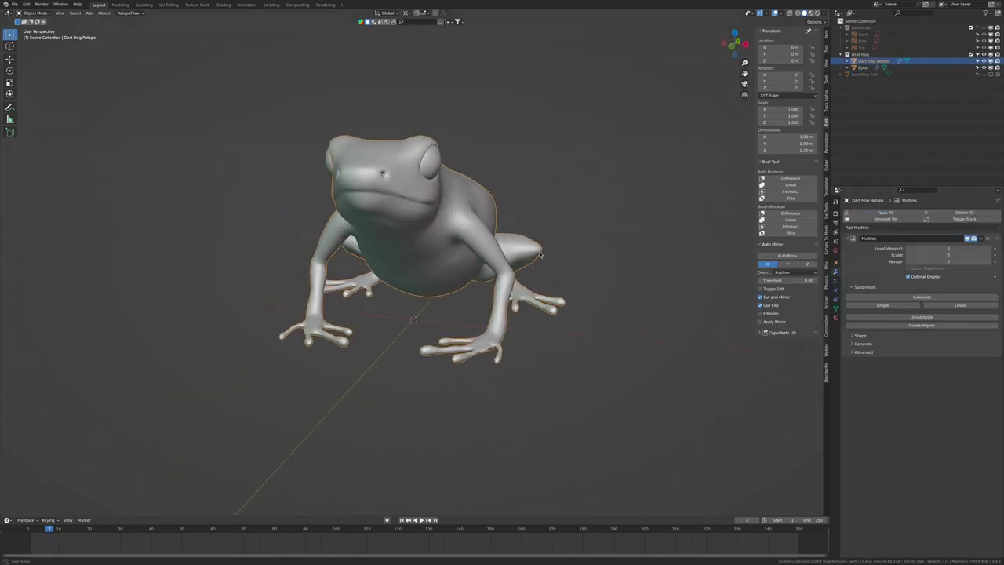
pyautogui.moveTo(353, 259); pyautogui.dragTo(453, 257, button='middle')
# Step: Pick the Crease sculpt brush and view the subdivided frog from front orthographic
pyautogui.hotkey('shift', 'c')
pyautogui.scroll(8, 314, 196)
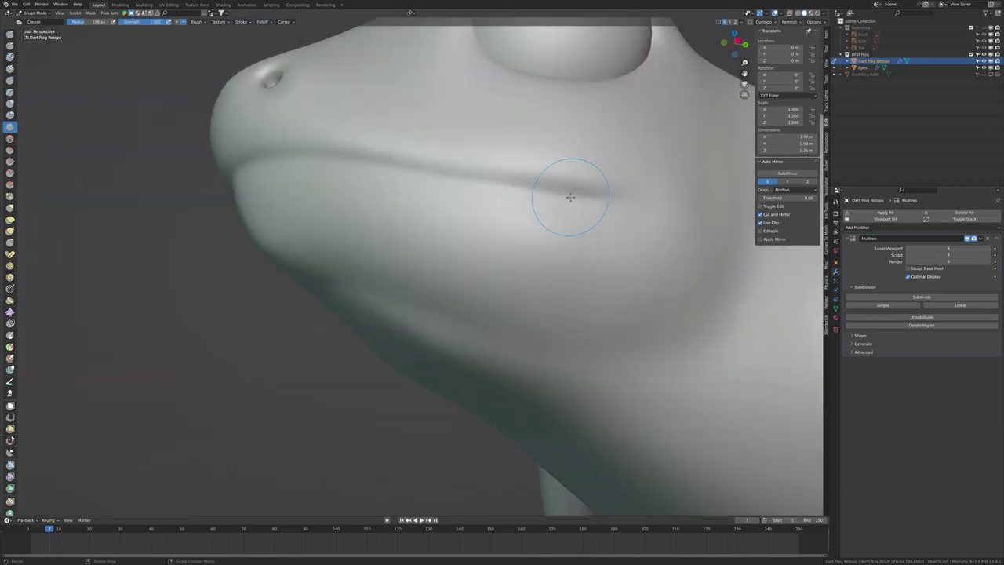
pyautogui.press('KP_1')
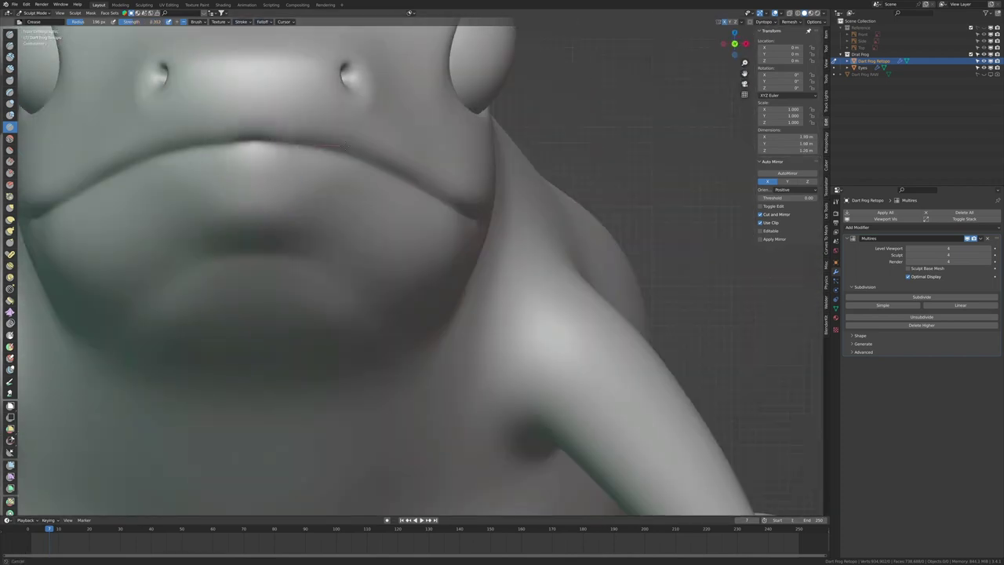
pyautogui.scroll(-5, 473, 214)
pyautogui.moveTo(472, 214); pyautogui.dragTo(414, 272, button='middle')
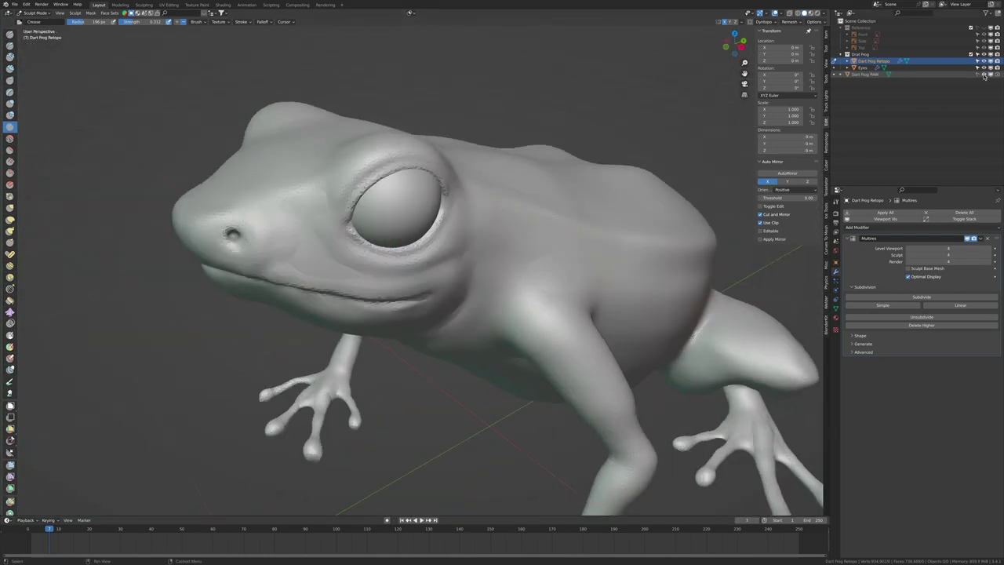
# Step: Add a Shrinkwrap modifier targeting Dart Frog RAW and move it below Multires
pyautogui.click(857, 212)
pyautogui.click(941, 283)
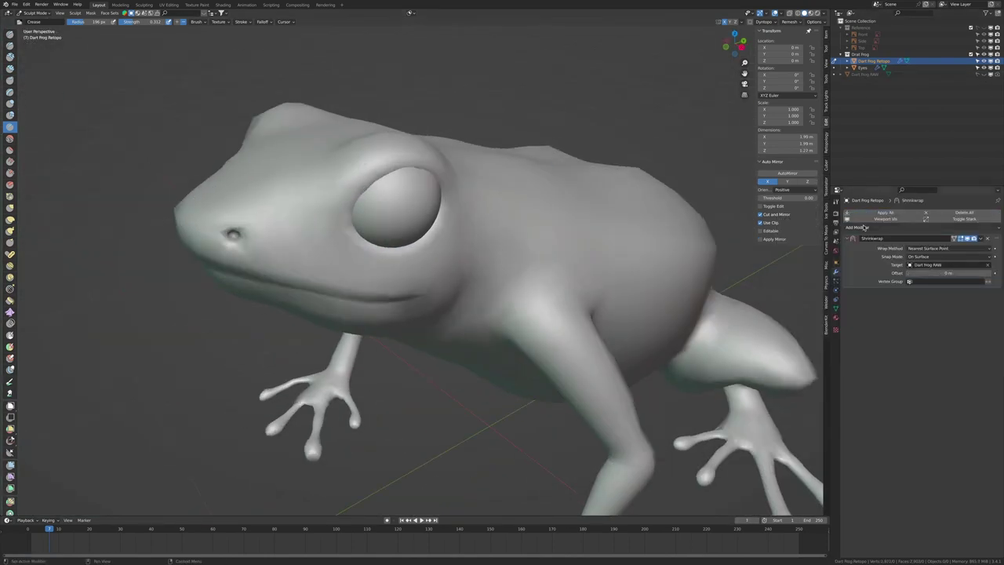
pyautogui.moveTo(996, 243); pyautogui.dragTo(924, 298)
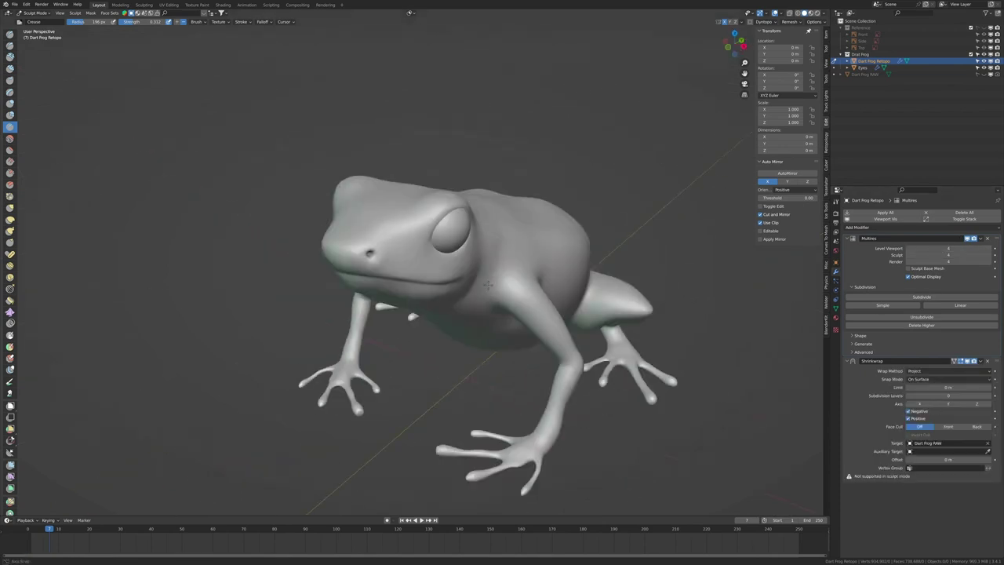
# Step: Return to Sculpt Mode and inspect the frog's chin, shoulder, belly, limbs and head
pyautogui.moveTo(706, 310)
pyautogui.mouseDown(button='middle')
pyautogui.moveTo(541, 304)
pyautogui.moveTo(549, 259)
pyautogui.mouseUp(button='middle')
pyautogui.hotkey('ctrl', 'Tab')
pyautogui.scroll(6, 560, 225)
pyautogui.scroll(2, 504, 128)
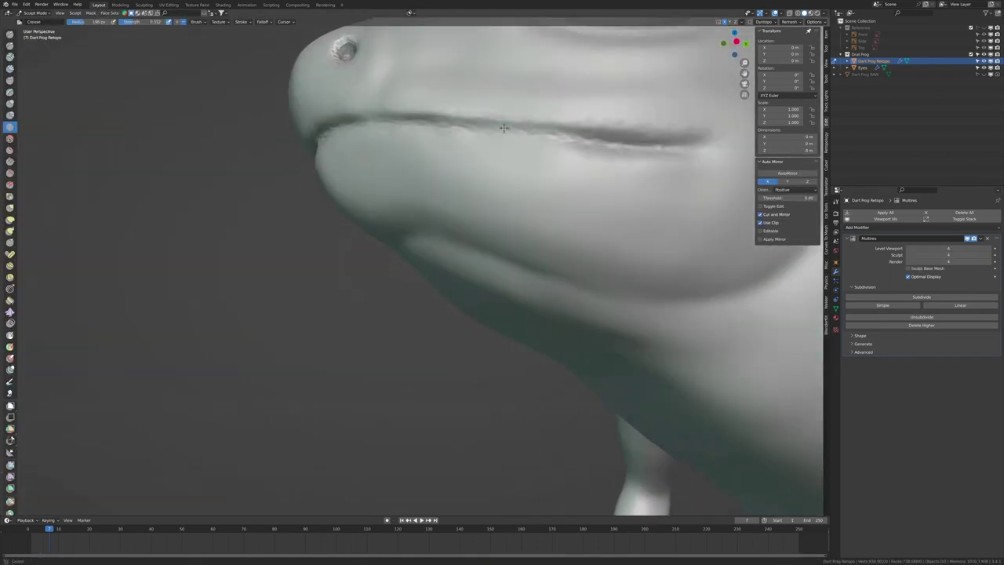
pyautogui.scroll(-4, 548, 140)
pyautogui.moveTo(547, 140); pyautogui.dragTo(426, 314, button='middle')
pyautogui.scroll(3, 400, 192)
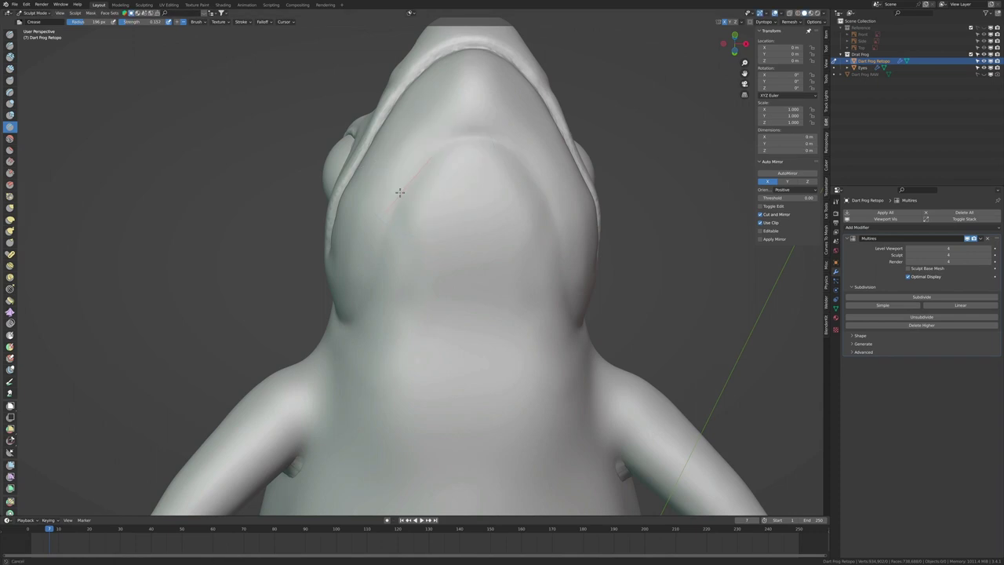
pyautogui.moveTo(318, 355)
pyautogui.mouseDown(button='middle')
pyautogui.moveTo(568, 341)
pyautogui.moveTo(251, 23)
pyautogui.mouseUp(button='middle')
pyautogui.scroll(-4, 439, 345)
pyautogui.scroll(4, 567, 341)
pyautogui.scroll(4, 250, 175)
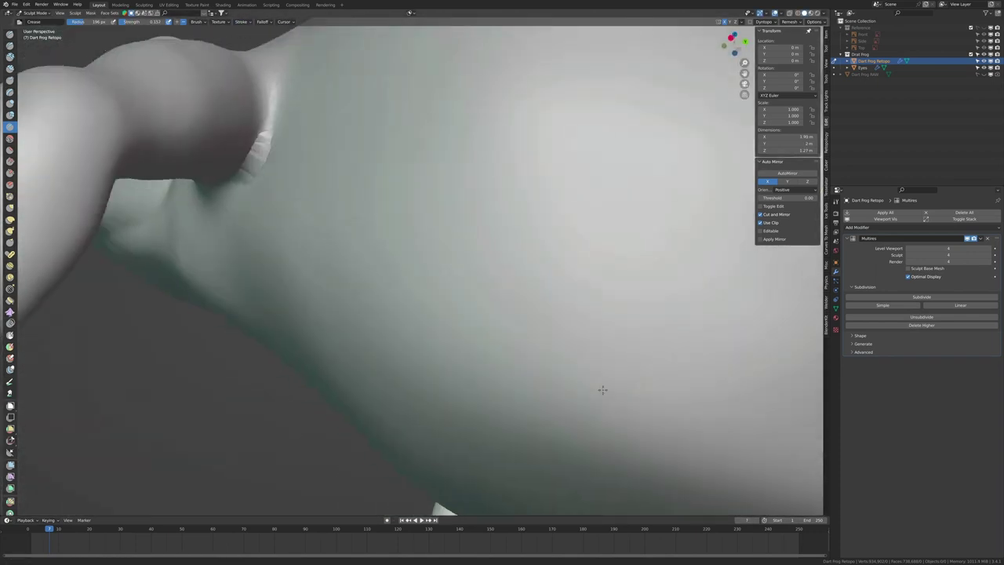
pyautogui.moveTo(314, 235)
pyautogui.mouseDown(button='middle')
pyautogui.moveTo(250, 176)
pyautogui.moveTo(282, 236)
pyautogui.mouseUp(button='middle')
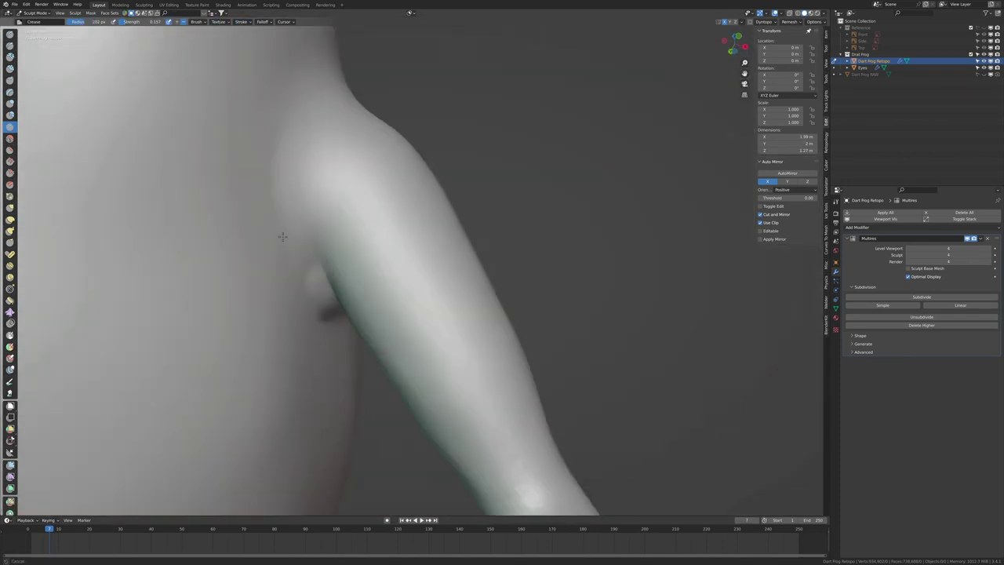
pyautogui.moveTo(314, 200)
pyautogui.mouseDown(button='middle')
pyautogui.moveTo(526, 249)
pyautogui.moveTo(435, 394)
pyautogui.moveTo(593, 437)
pyautogui.moveTo(539, 342)
pyautogui.moveTo(536, 353)
pyautogui.mouseUp(button='middle')
pyautogui.scroll(-3, 527, 248)
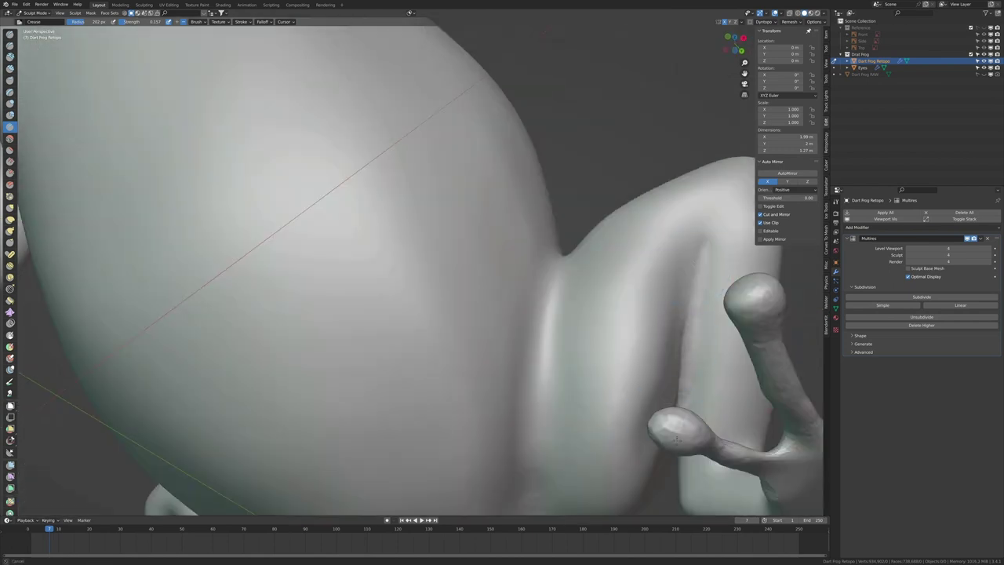
pyautogui.moveTo(676, 441); pyautogui.dragTo(607, 199, button='middle')
pyautogui.moveTo(576, 325)
pyautogui.mouseDown(button='middle')
pyautogui.moveTo(549, 336)
pyautogui.moveTo(474, 302)
pyautogui.mouseUp(button='middle')
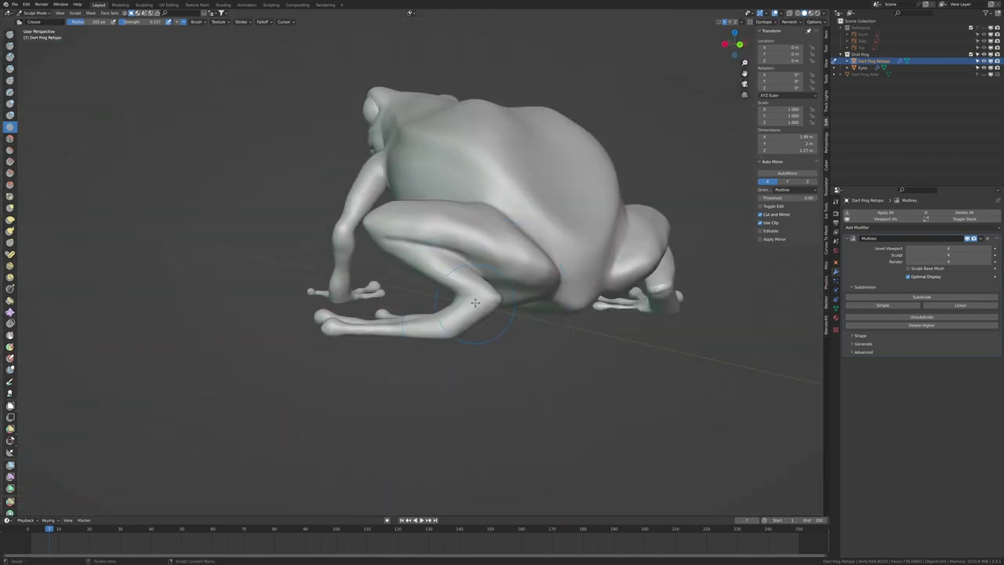
pyautogui.moveTo(510, 252)
pyautogui.mouseDown(button='middle')
pyautogui.moveTo(212, 191)
pyautogui.moveTo(356, 393)
pyautogui.moveTo(282, 354)
pyautogui.moveTo(491, 305)
pyautogui.mouseUp(button='middle')
# Step: Set brush strength to 0.116 and work over the belly, hind leg and head
pyautogui.click(403, 382)
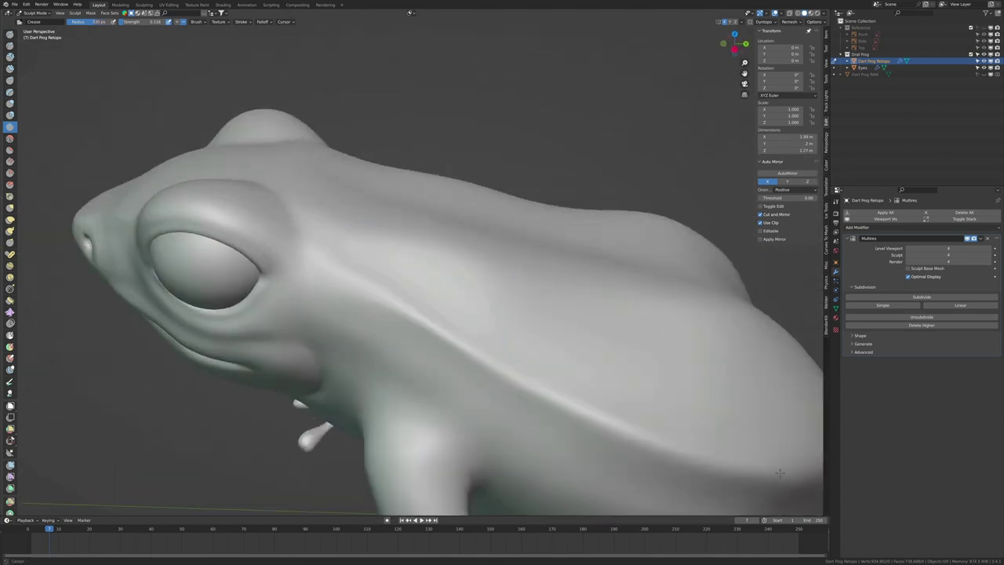
pyautogui.moveTo(421, 278); pyautogui.dragTo(464, 212, button='middle')
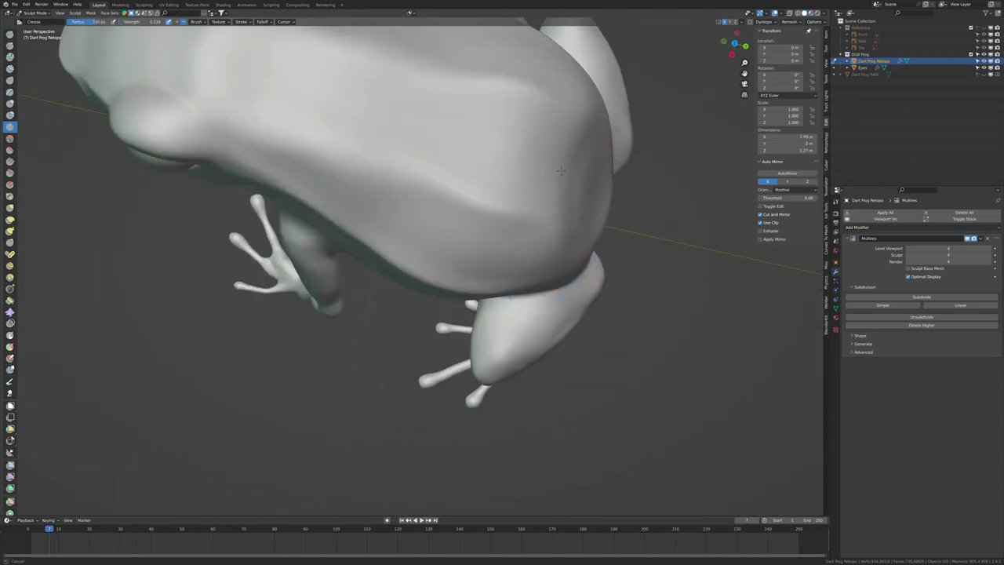
pyautogui.moveTo(523, 223)
pyautogui.mouseDown(button='middle')
pyautogui.moveTo(567, 191)
pyautogui.moveTo(492, 202)
pyautogui.mouseUp(button='middle')
pyautogui.moveTo(556, 192)
pyautogui.mouseDown(button='middle')
pyautogui.moveTo(517, 349)
pyautogui.moveTo(634, 231)
pyautogui.moveTo(458, 297)
pyautogui.mouseUp(button='middle')
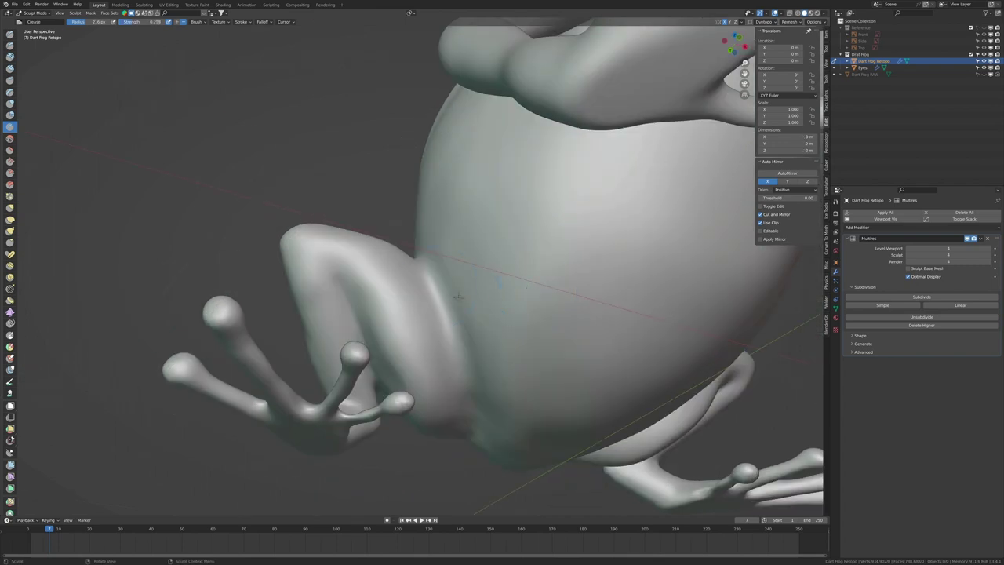
pyautogui.moveTo(364, 315)
pyautogui.mouseDown(button='middle')
pyautogui.moveTo(378, 331)
pyautogui.moveTo(504, 229)
pyautogui.mouseUp(button='middle')
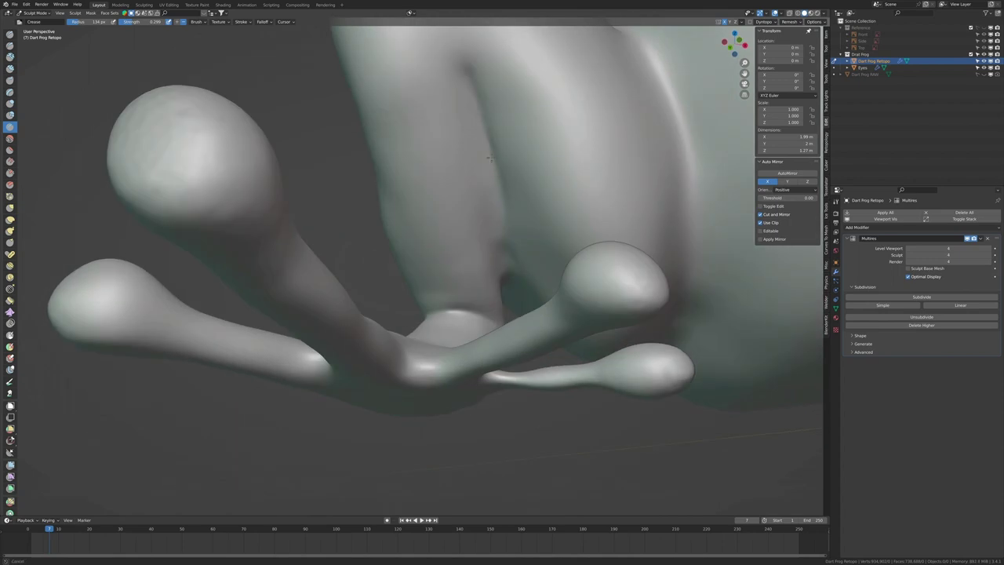
pyautogui.moveTo(489, 157); pyautogui.dragTo(658, 345, button='middle')
pyautogui.moveTo(672, 298)
pyautogui.mouseDown(button='middle')
pyautogui.moveTo(495, 207)
pyautogui.moveTo(549, 259)
pyautogui.mouseUp(button='middle')
pyautogui.scroll(-5, 493, 202)
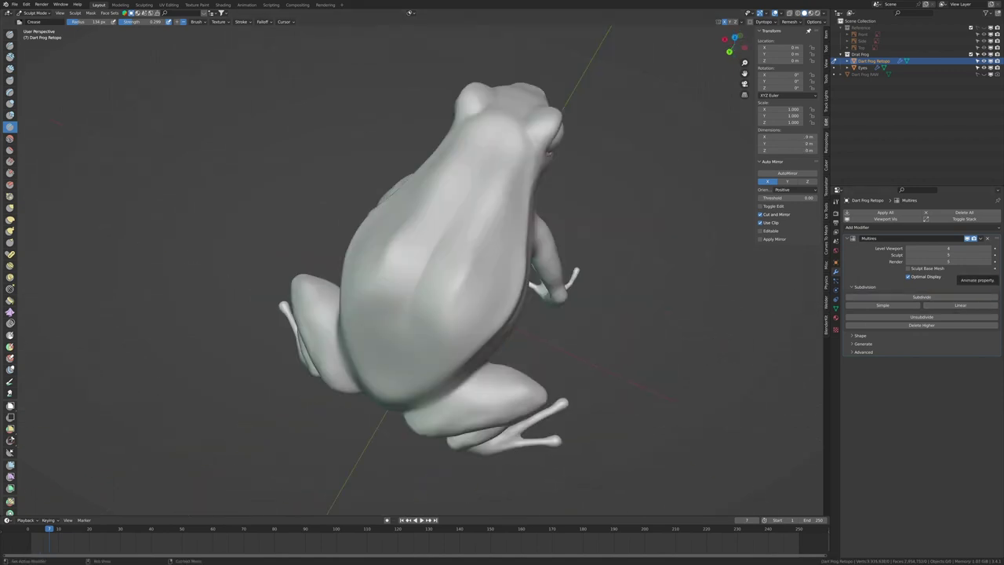
pyautogui.moveTo(530, 321); pyautogui.dragTo(448, 271, button='middle')
pyautogui.scroll(3, 448, 270)
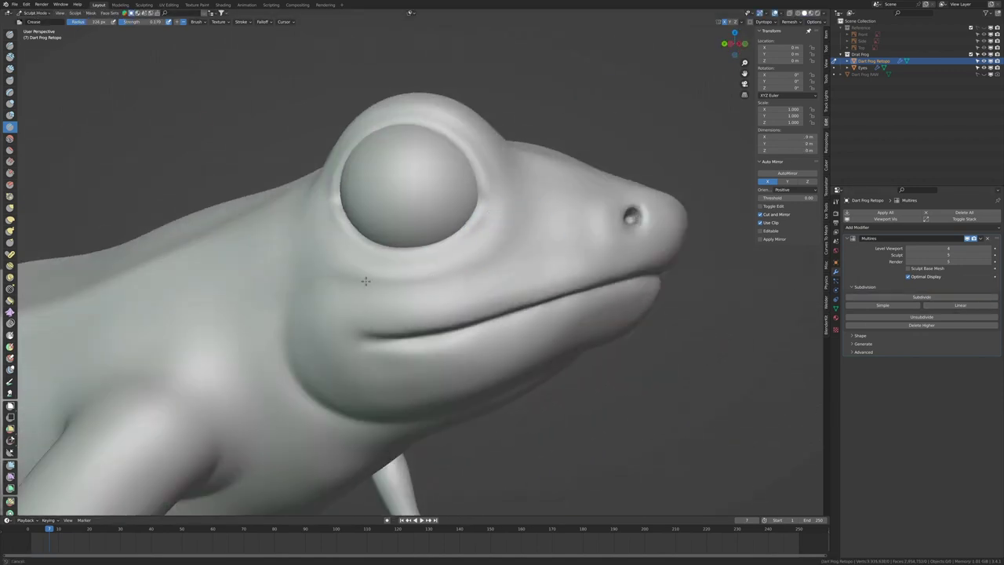
# Step: Set brush radius to 63 px and strength 0.102, then ridge the upper eyelid
pyautogui.moveTo(366, 281); pyautogui.dragTo(395, 278, button='middle')
pyautogui.scroll(3, 469, 272)
pyautogui.moveTo(469, 272); pyautogui.dragTo(381, 272, button='middle')
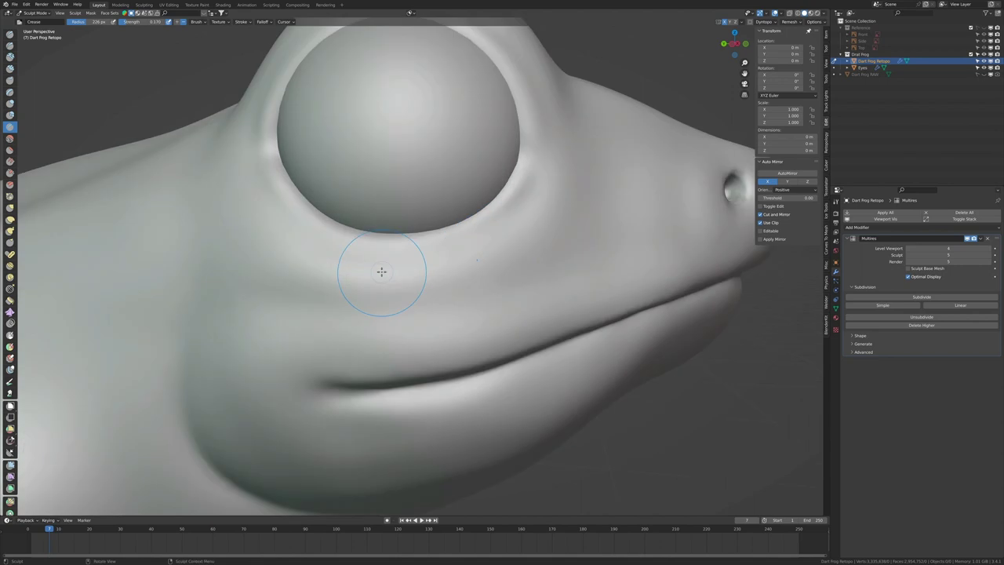
pyautogui.click(336, 157)
pyautogui.scroll(2, 274, 217)
pyautogui.hotkey('shift', 'f')
pyautogui.click(263, 264)
pyautogui.moveTo(300, 163); pyautogui.dragTo(635, 239)
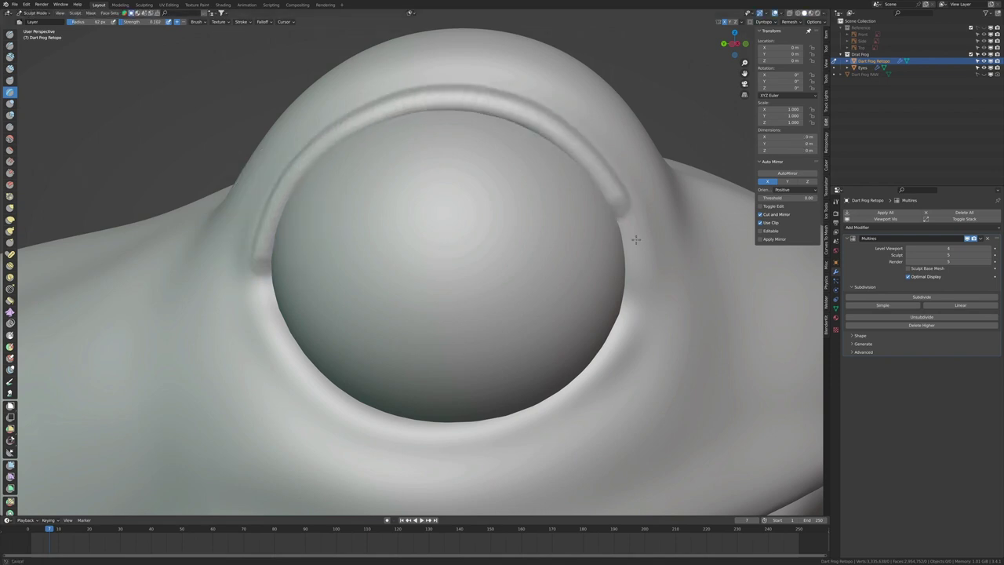
# Step: From the right side view, deepen the frog's mouth crease
pyautogui.scroll(-6, 259, 278)
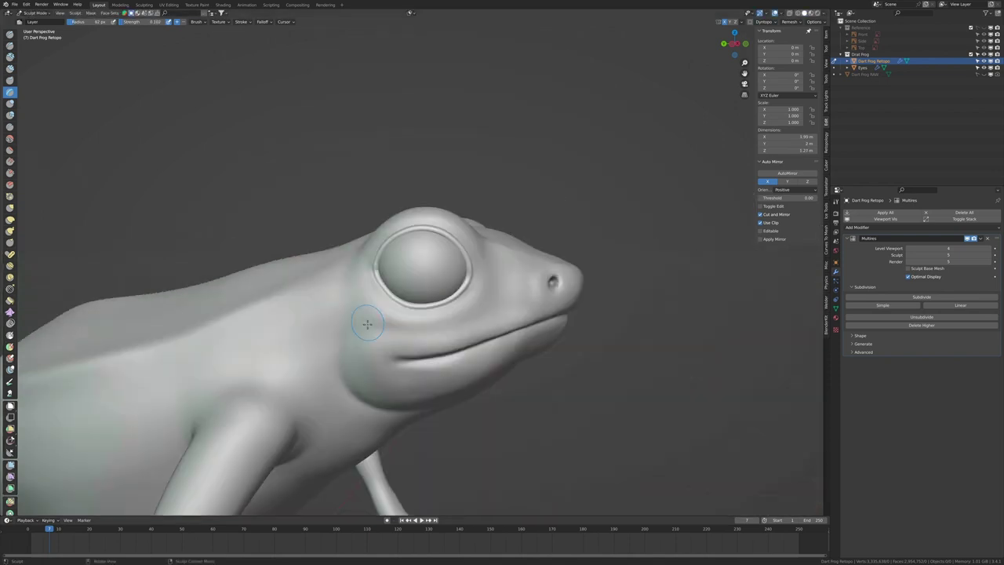
pyautogui.press('KP_3')
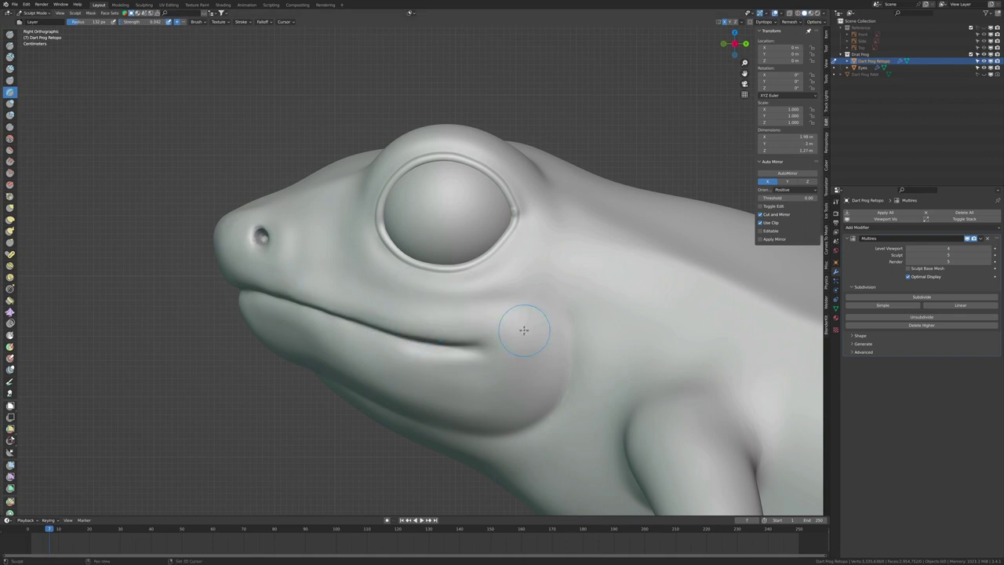
pyautogui.scroll(1, 422, 315)
pyautogui.moveTo(269, 285); pyautogui.dragTo(540, 354)
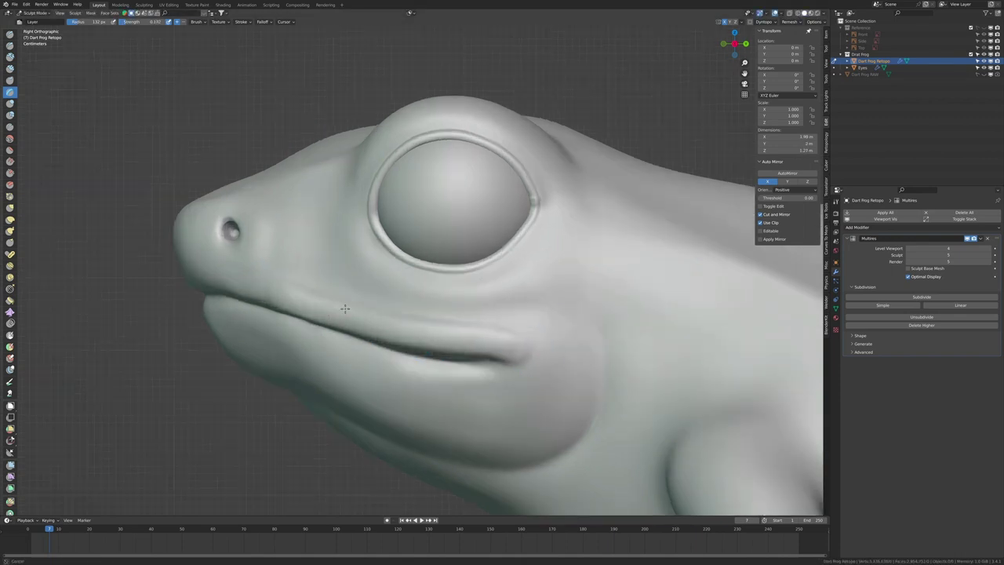
pyautogui.moveTo(335, 306); pyautogui.dragTo(249, 268, button='middle')
pyautogui.scroll(-5, 578, 287)
pyautogui.moveTo(578, 287)
pyautogui.mouseDown(button='middle')
pyautogui.moveTo(459, 491)
pyautogui.moveTo(262, 313)
pyautogui.mouseUp(button='middle')
# Step: Switch to the Grab brush, then the Crease brush with strength 0.250
pyautogui.press('g')
pyautogui.scroll(5, 272, 313)
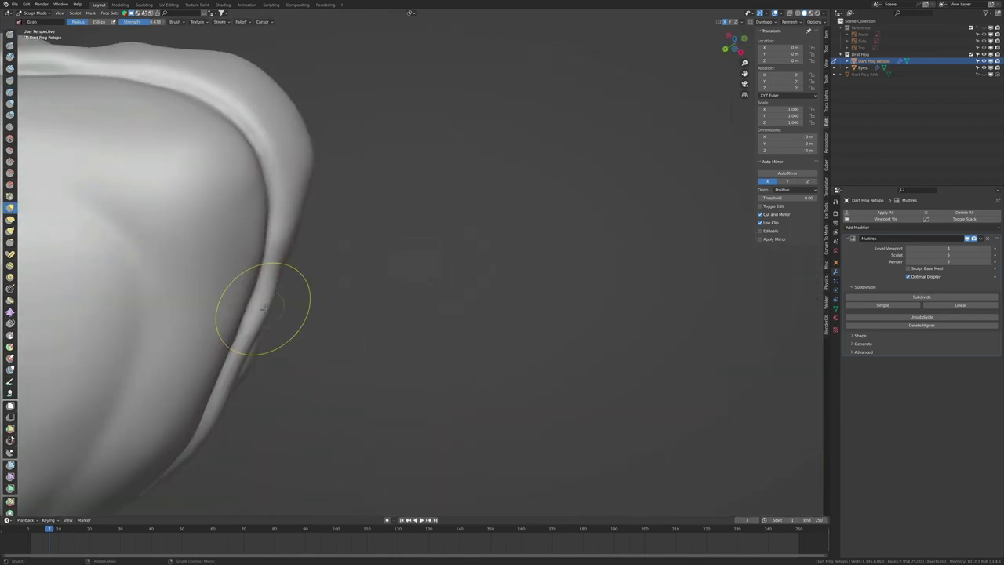
pyautogui.scroll(-3, 329, 242)
pyautogui.moveTo(329, 243)
pyautogui.mouseDown(button='middle')
pyautogui.moveTo(287, 360)
pyautogui.moveTo(384, 328)
pyautogui.mouseUp(button='middle')
pyautogui.scroll(-3, 287, 360)
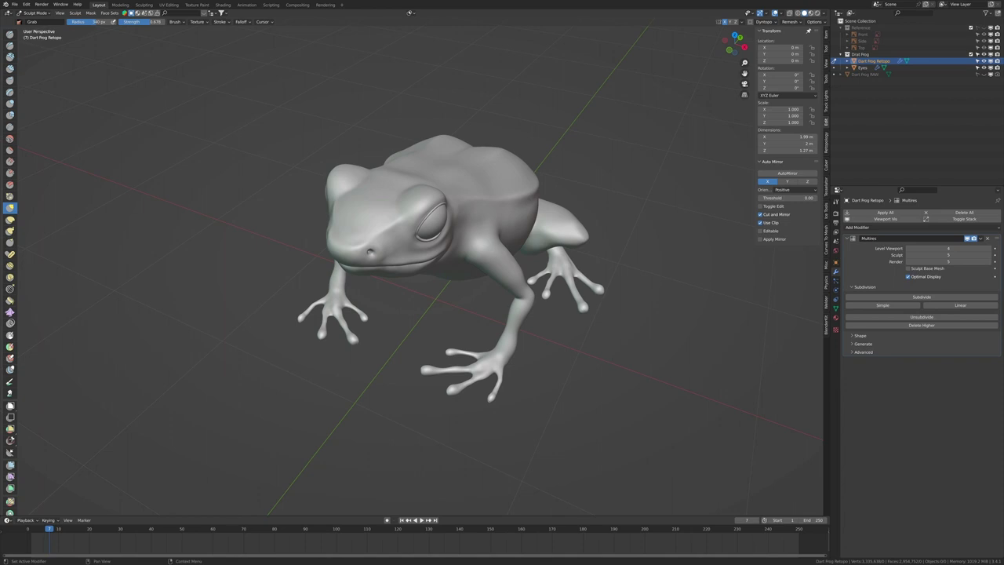
pyautogui.hotkey('shift', 'c')
pyautogui.scroll(3, 348, 225)
pyautogui.moveTo(348, 225); pyautogui.dragTo(348, 225, button='middle')
pyautogui.scroll(4, 348, 225)
pyautogui.hotkey('shift', 'f')
pyautogui.click(346, 230)
# Step: Carve ring creases across the upper toe joints of the front foot
pyautogui.scroll(4, 345, 171)
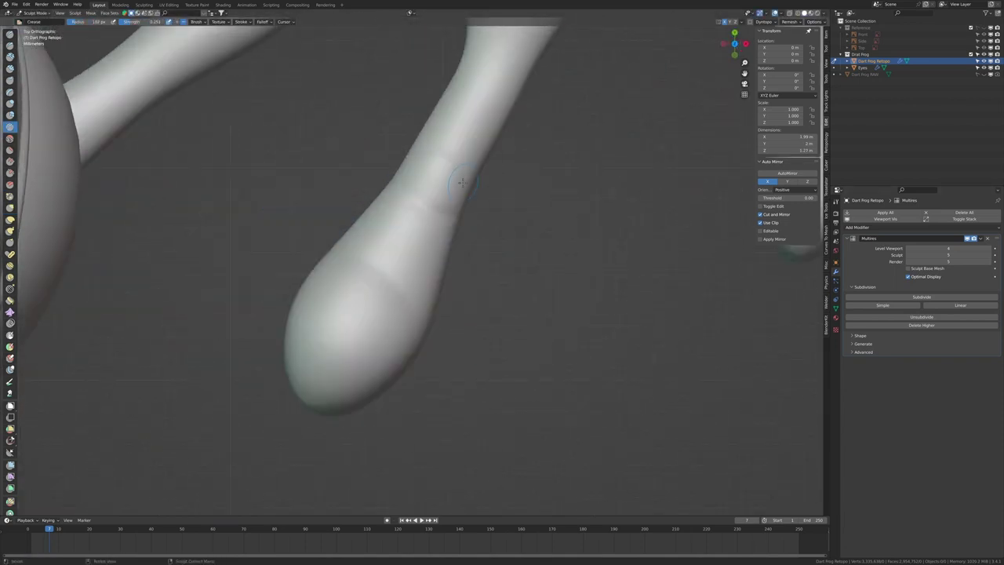
pyautogui.keyDown('shift'); pyautogui.moveTo(461, 182); pyautogui.dragTo(453, 169, button='middle'); pyautogui.keyUp('shift')
pyautogui.scroll(-5, 388, 399)
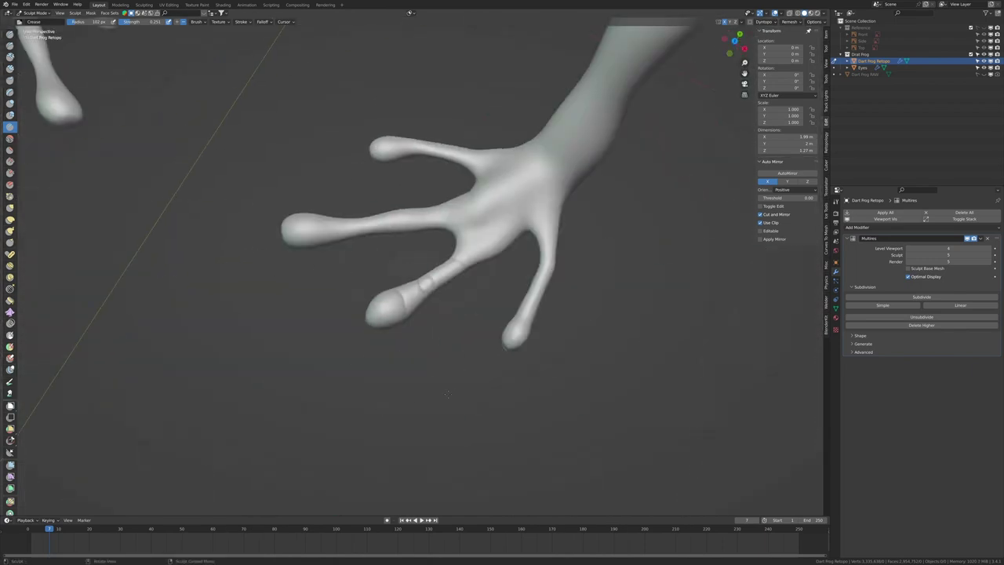
pyautogui.scroll(4, 315, 322)
pyautogui.scroll(-2, 329, 149)
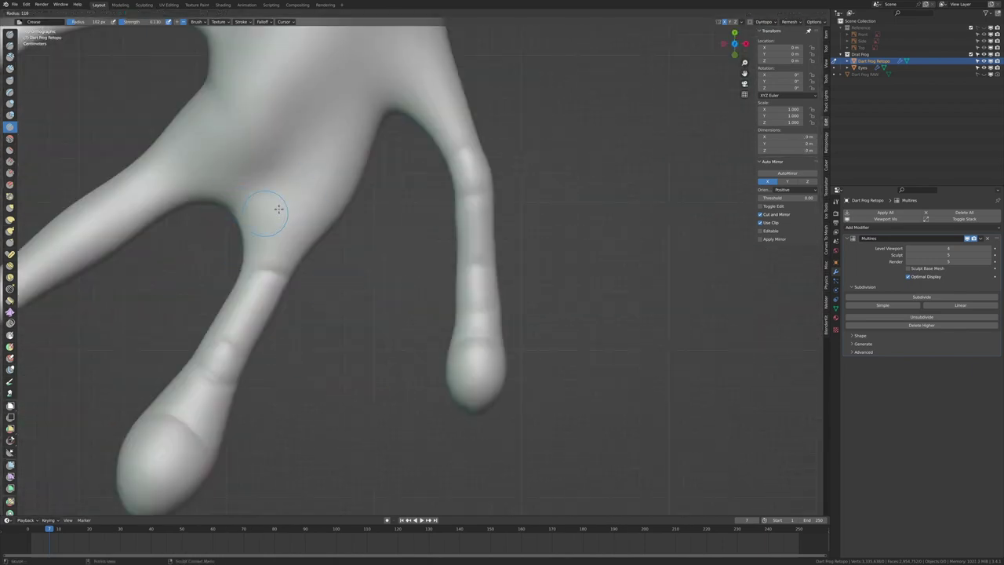
pyautogui.scroll(2, 306, 279)
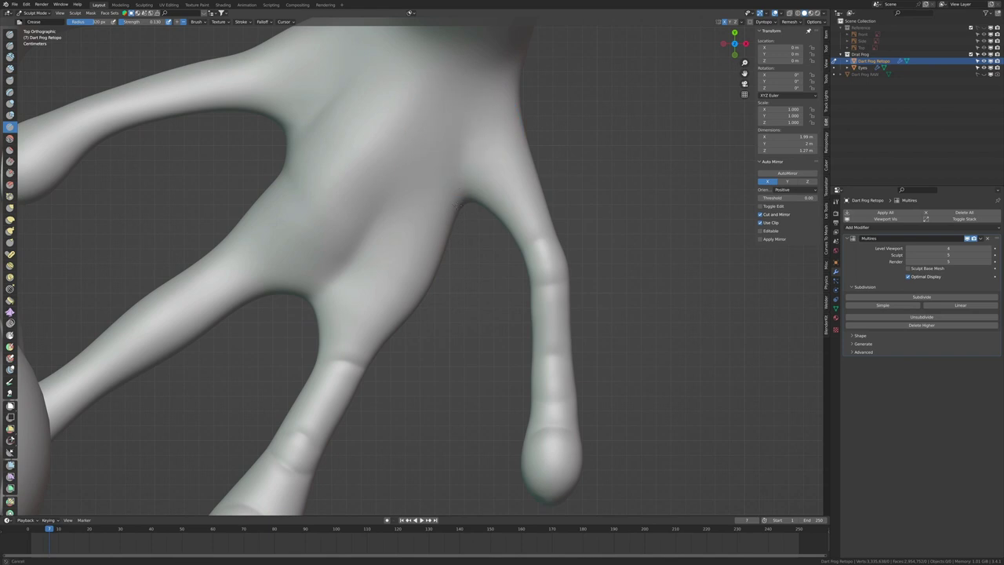
pyautogui.scroll(-4, 461, 202)
pyautogui.moveTo(462, 202); pyautogui.dragTo(470, 259, button='middle')
pyautogui.scroll(3, 470, 259)
pyautogui.scroll(2, 469, 280)
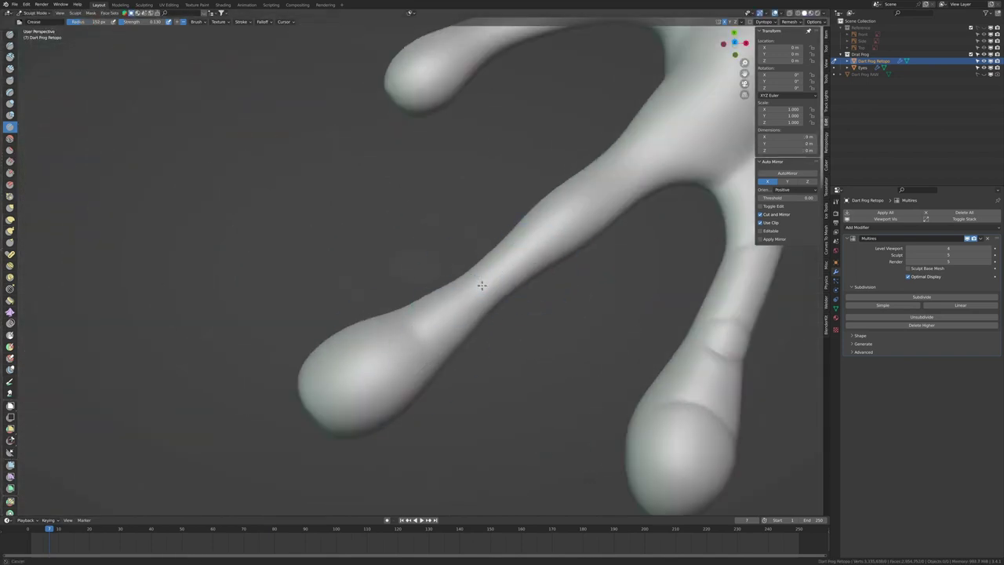
pyautogui.scroll(-4, 478, 317)
pyautogui.scroll(4, 420, 228)
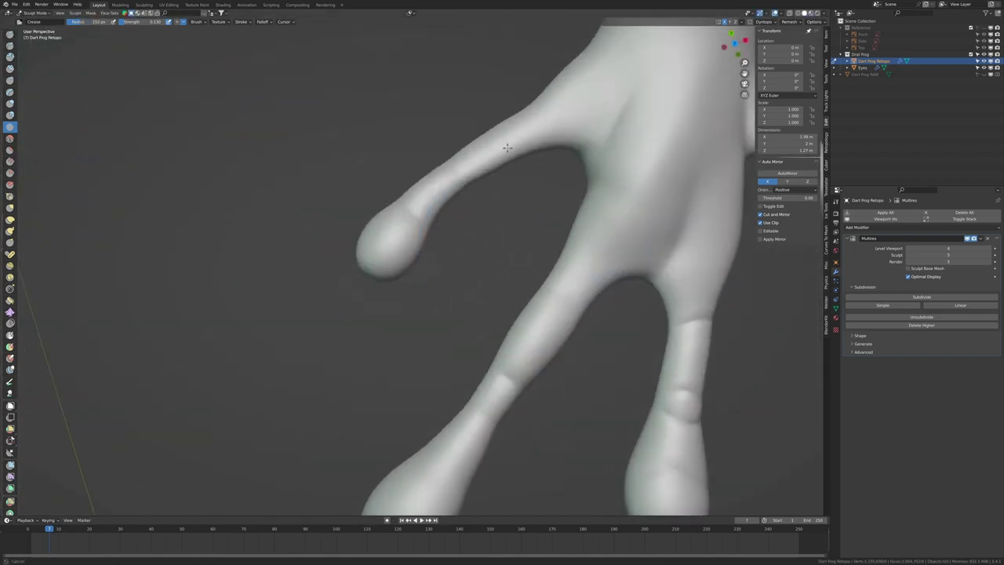
pyautogui.scroll(-4, 541, 105)
pyautogui.scroll(4, 461, 312)
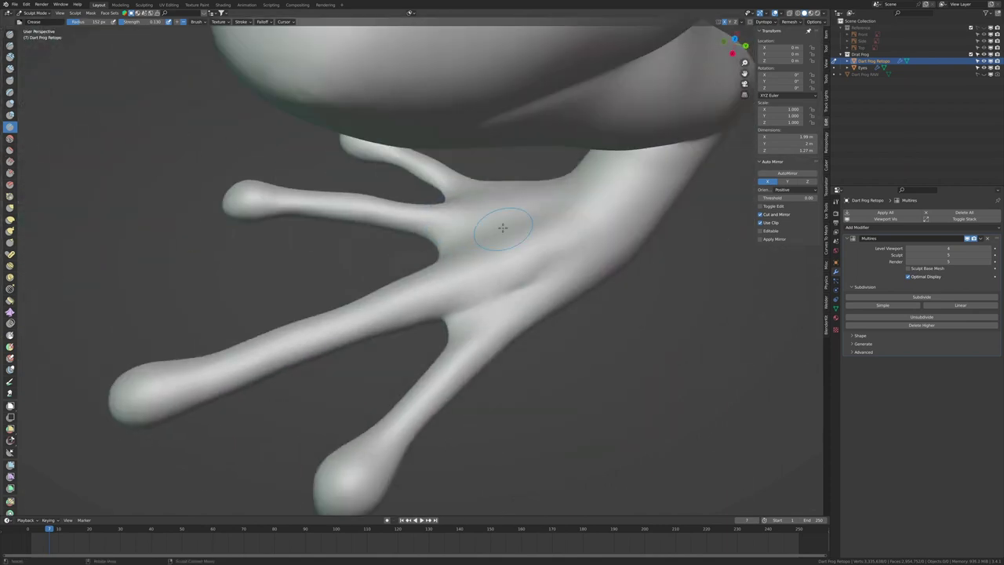
pyautogui.scroll(-3, 501, 227)
# Step: Crease the knuckle joints of the lower toes, working from above and below the foot
pyautogui.moveTo(502, 227); pyautogui.dragTo(486, 259, button='middle')
pyautogui.scroll(4, 486, 259)
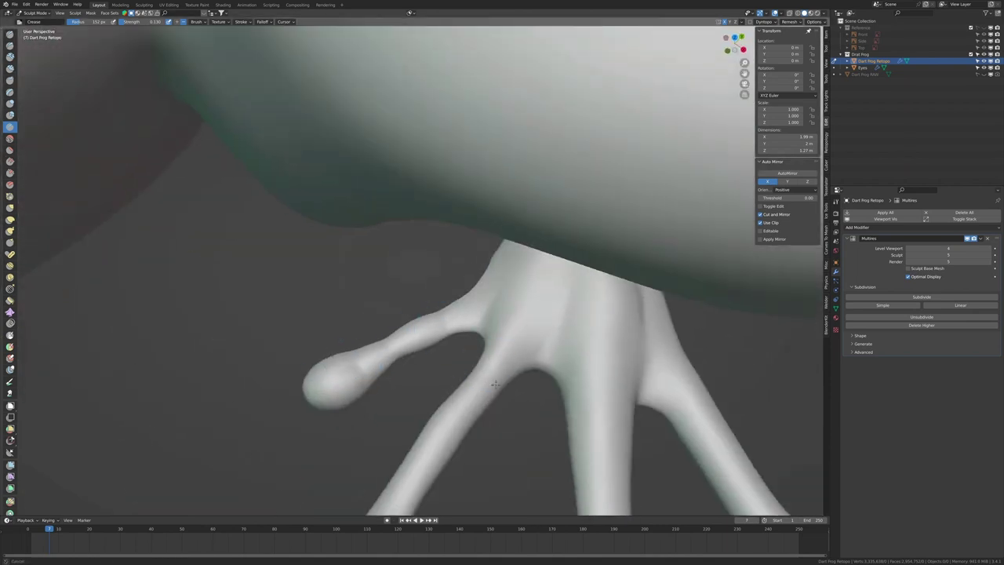
pyautogui.moveTo(495, 384); pyautogui.dragTo(415, 408, button='middle')
pyautogui.scroll(-4, 472, 321)
pyautogui.scroll(4, 483, 355)
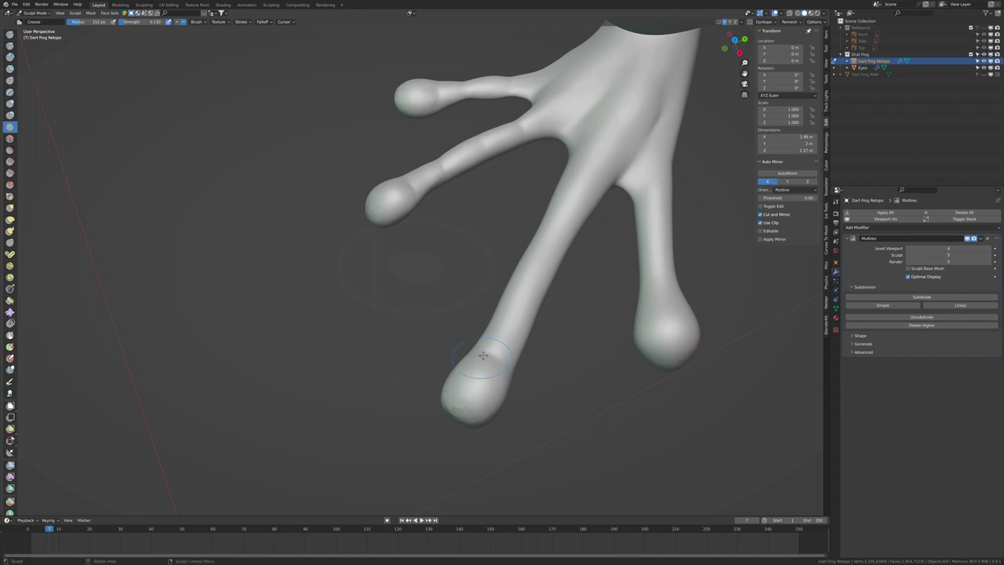
pyautogui.moveTo(574, 206); pyautogui.dragTo(518, 312, button='middle')
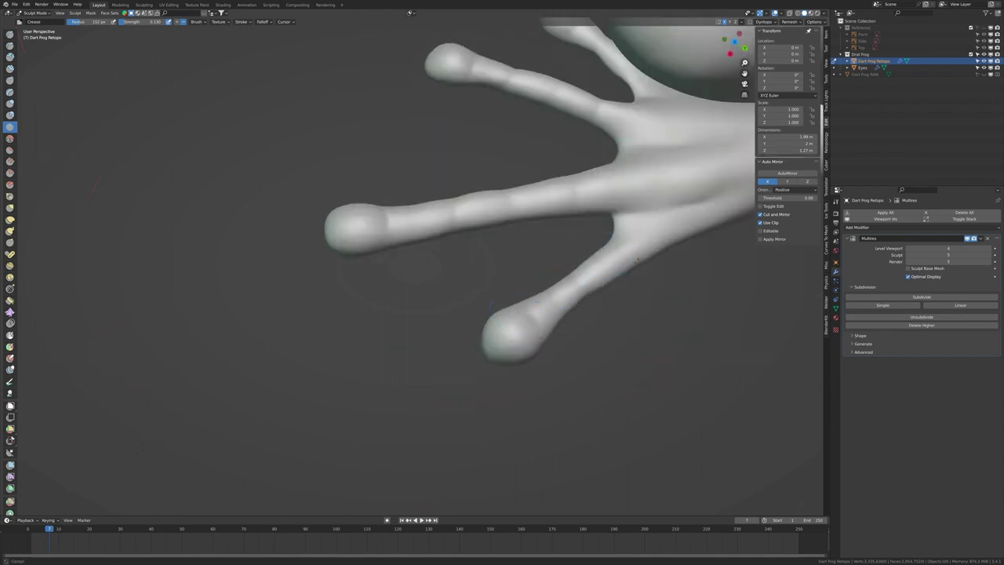
pyautogui.scroll(-4, 415, 270)
pyautogui.moveTo(416, 270)
pyautogui.mouseDown(button='middle')
pyautogui.moveTo(460, 264)
pyautogui.moveTo(416, 284)
pyautogui.moveTo(353, 258)
pyautogui.moveTo(284, 199)
pyautogui.moveTo(287, 303)
pyautogui.mouseUp(button='middle')
pyautogui.scroll(3, 398, 295)
pyautogui.scroll(-4, 398, 295)
pyautogui.scroll(4, 283, 198)
pyautogui.scroll(-4, 283, 198)
pyautogui.scroll(4, 287, 303)
# Step: Review the frog from the top view, throat, back and head
pyautogui.scroll(-4, 284, 173)
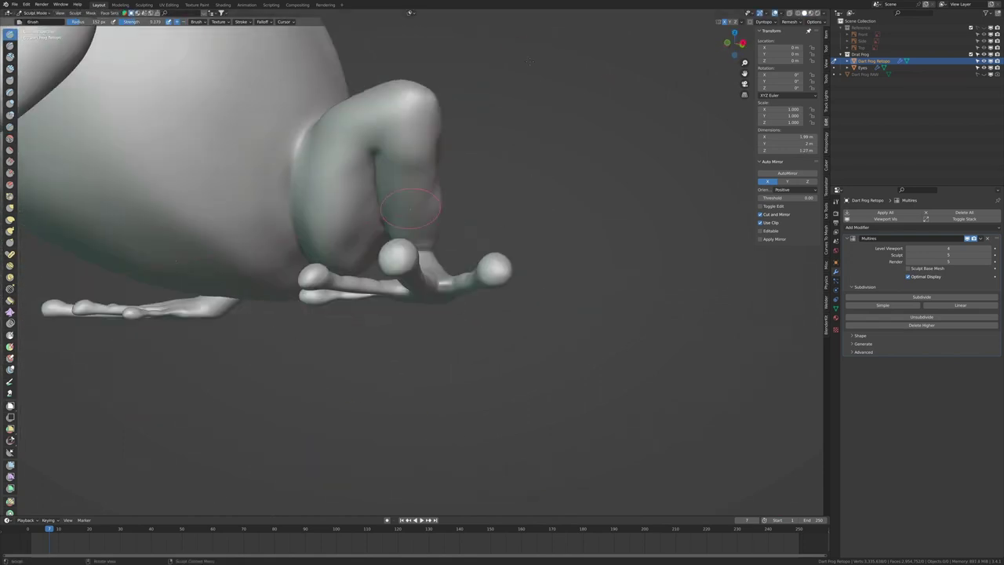
pyautogui.moveTo(284, 174); pyautogui.dragTo(339, 273, button='middle')
pyautogui.press('KP_7')
pyautogui.scroll(4, 339, 273)
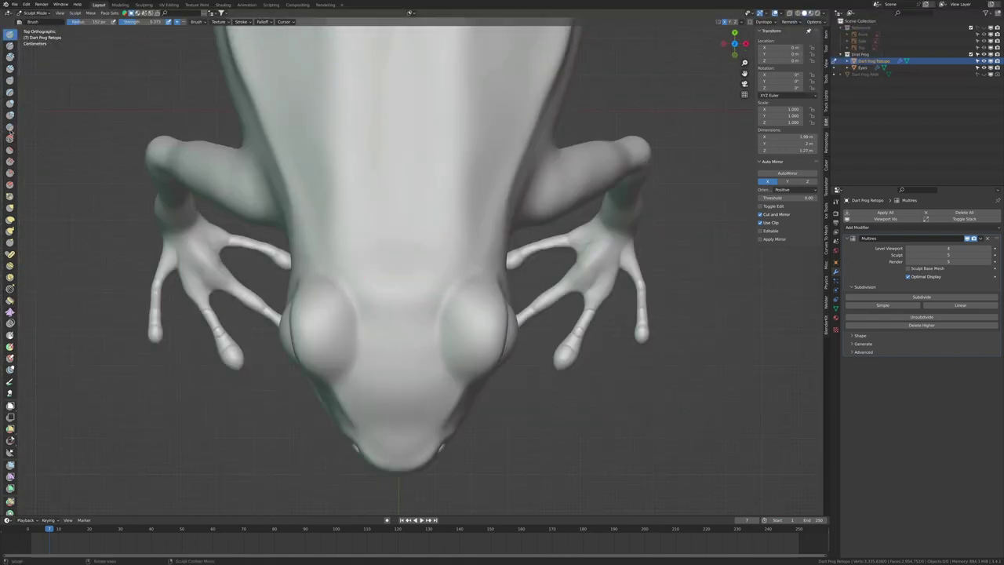
pyautogui.moveTo(463, 269); pyautogui.dragTo(4, 161, button='middle')
pyautogui.moveTo(428, 272); pyautogui.dragTo(389, 306, button='middle')
pyautogui.scroll(2, 388, 306)
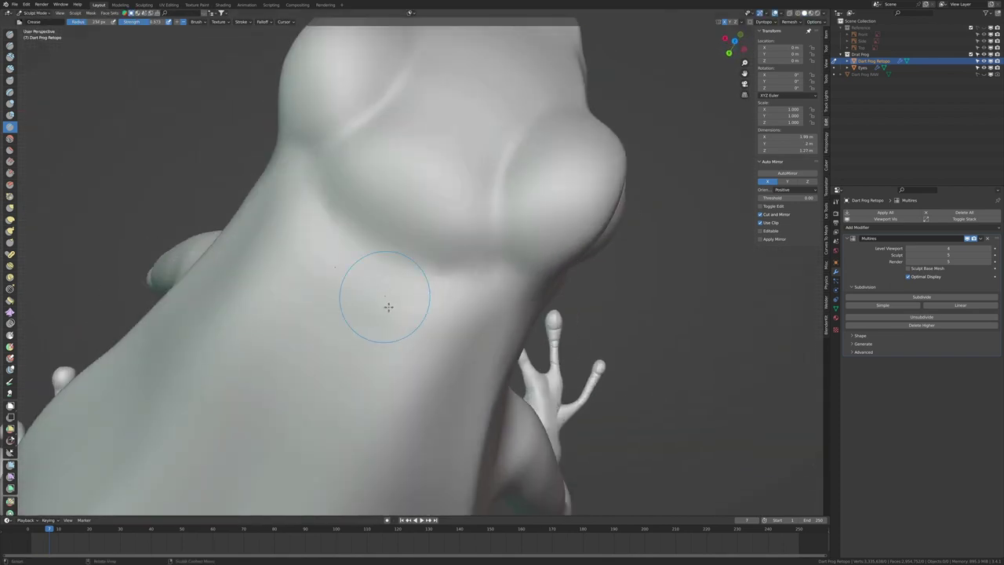
pyautogui.scroll(-5, 323, 272)
pyautogui.moveTo(322, 272)
pyautogui.mouseDown(button='middle')
pyautogui.moveTo(335, 218)
pyautogui.moveTo(531, 162)
pyautogui.mouseUp(button='middle')
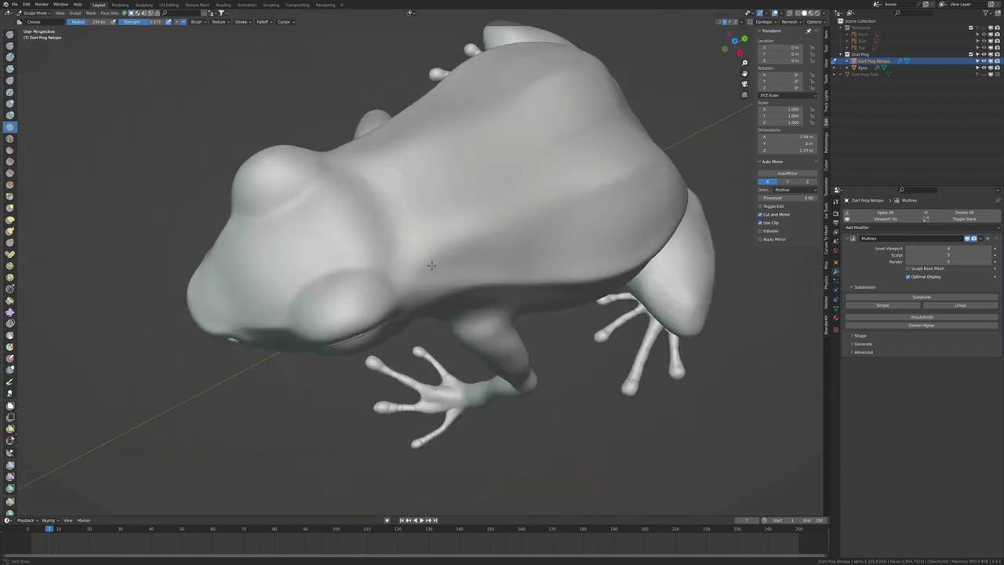
pyautogui.scroll(2, 532, 162)
pyautogui.moveTo(443, 173)
pyautogui.mouseDown(button='middle')
pyautogui.moveTo(250, 181)
pyautogui.moveTo(219, 251)
pyautogui.moveTo(193, 269)
pyautogui.moveTo(471, 259)
pyautogui.moveTo(455, 204)
pyautogui.moveTo(445, 284)
pyautogui.moveTo(194, 330)
pyautogui.moveTo(202, 325)
pyautogui.moveTo(212, 376)
pyautogui.moveTo(251, 396)
pyautogui.moveTo(246, 408)
pyautogui.mouseUp(button='middle')
pyautogui.scroll(-2, 250, 181)
pyautogui.scroll(-3, 250, 180)
pyautogui.scroll(2, 193, 269)
pyautogui.scroll(-3, 193, 269)
# Step: Save the sculpt as 20230108_Dart-Frog_Multires.blend and look over the back
pyautogui.hotkey('ctrl', 's')
pyautogui.scroll(-5, 252, 396)
pyautogui.scroll(5, 246, 408)
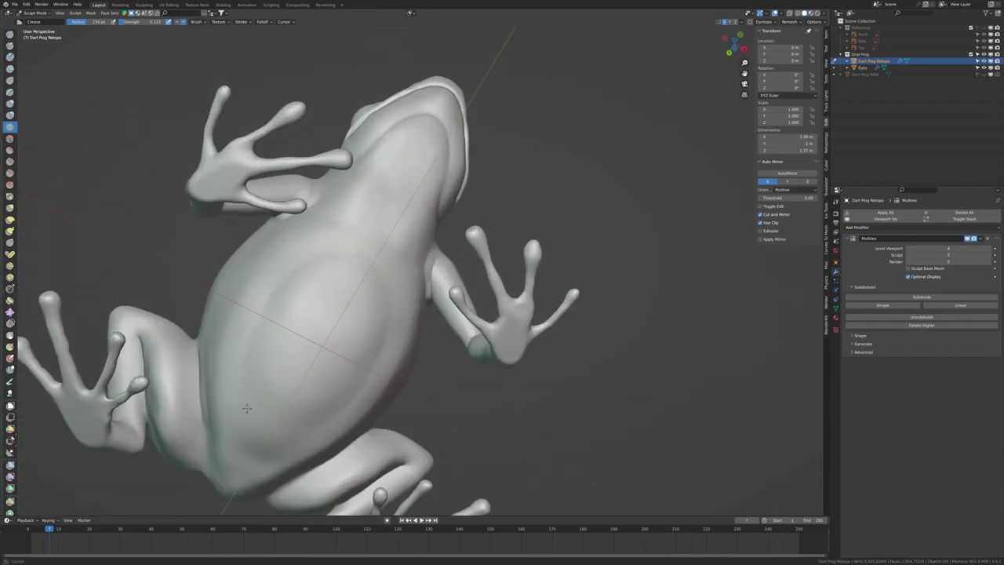
pyautogui.scroll(3, 269, 294)
pyautogui.scroll(-3, 269, 294)
pyautogui.moveTo(268, 294); pyautogui.dragTo(285, 302, button='middle')
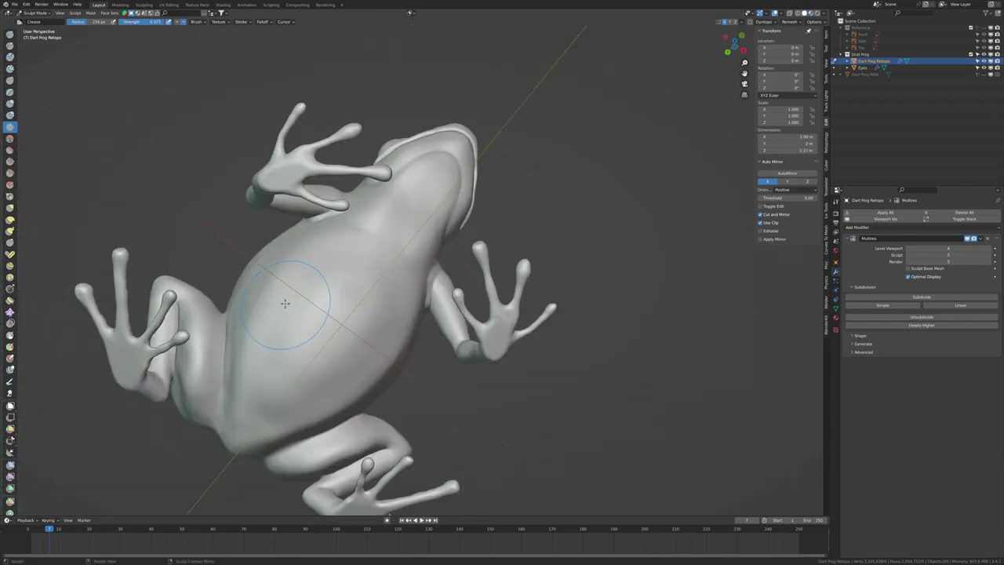
pyautogui.moveTo(378, 276)
pyautogui.mouseDown(button='middle')
pyautogui.moveTo(392, 312)
pyautogui.moveTo(462, 298)
pyautogui.moveTo(510, 272)
pyautogui.mouseUp(button='middle')
pyautogui.scroll(-5, 383, 286)
pyautogui.scroll(6, 383, 286)
# Step: Switch to the Thumb brush and bring the frog to a front view
pyautogui.hotkey('shift', 't')
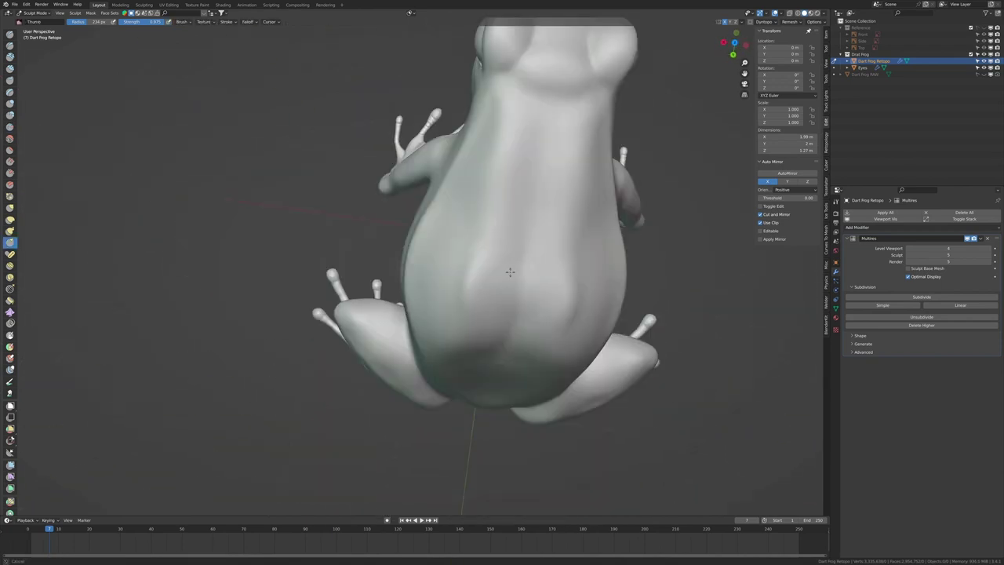
pyautogui.scroll(2, 475, 246)
pyautogui.scroll(-5, 497, 355)
pyautogui.moveTo(497, 356)
pyautogui.mouseDown(button='middle')
pyautogui.moveTo(471, 314)
pyautogui.moveTo(538, 358)
pyautogui.mouseUp(button='middle')
pyautogui.scroll(4, 538, 359)
pyautogui.scroll(-5, 537, 316)
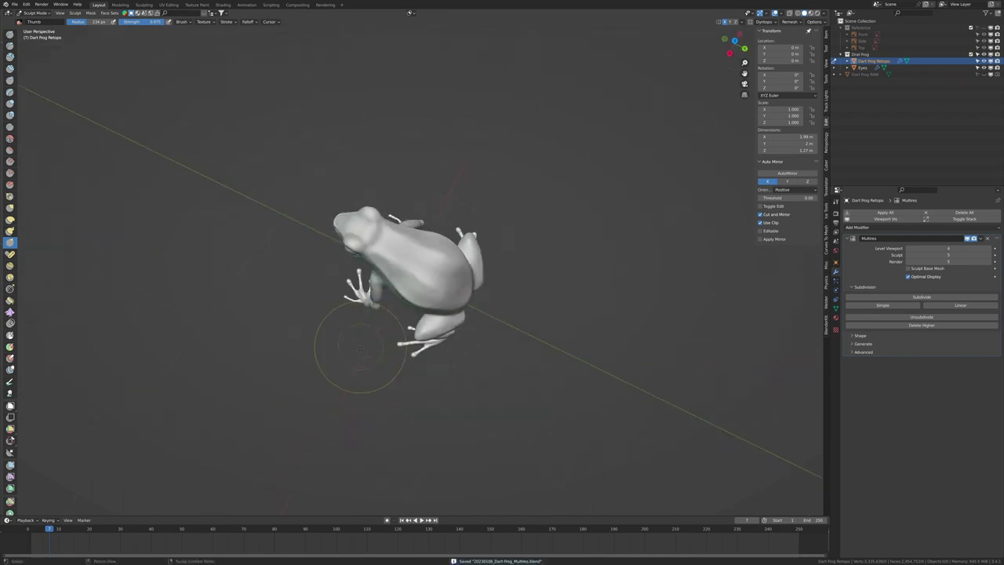
pyautogui.moveTo(352, 348); pyautogui.dragTo(423, 236, button='middle')
# Step: Start File > Append and browse the Brushes folders, including OrbBrushes.blend and Skin
pyautogui.scroll(5, 423, 235)
pyautogui.click(14, 4)
pyautogui.click(29, 78)
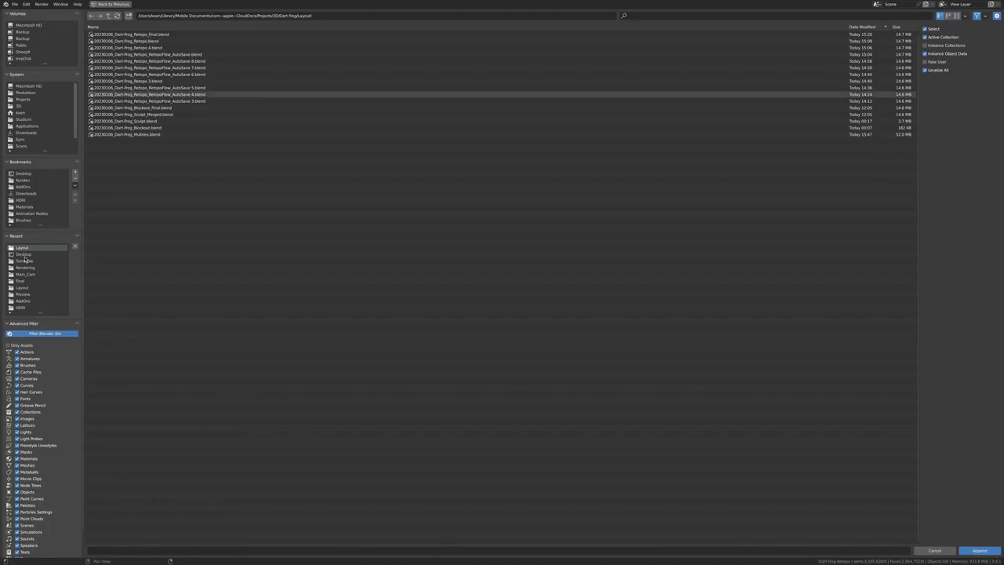
pyautogui.click(23, 220)
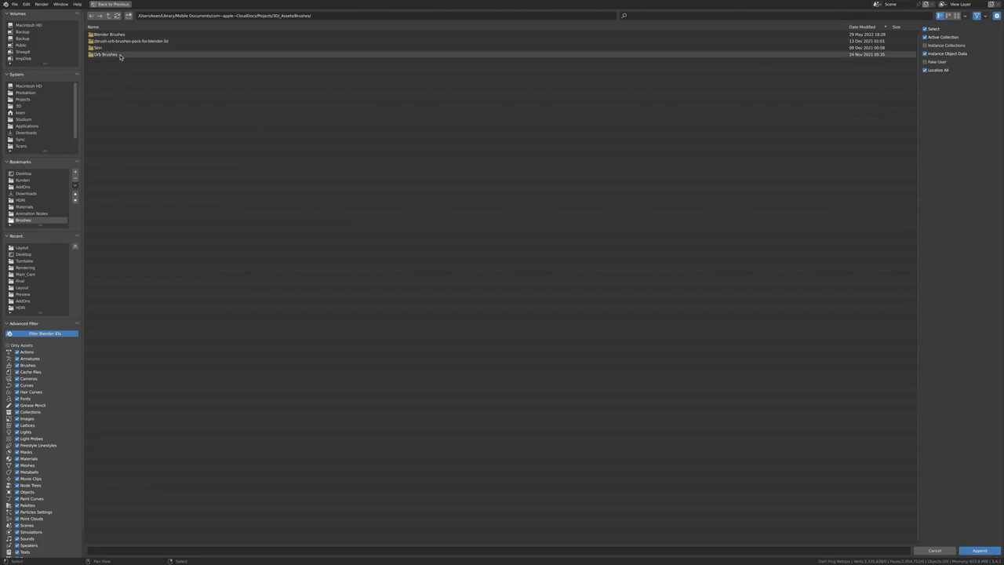
pyautogui.click(108, 16)
pyautogui.doubleClick(125, 54)
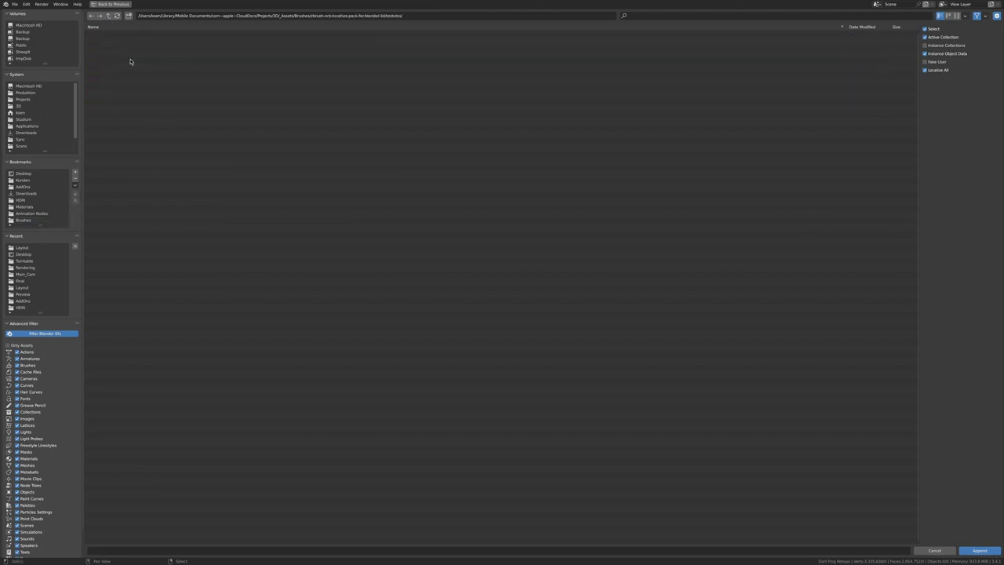
pyautogui.doubleClick(104, 392)
pyautogui.click(108, 15)
pyautogui.click(108, 16)
pyautogui.doubleClick(195, 190)
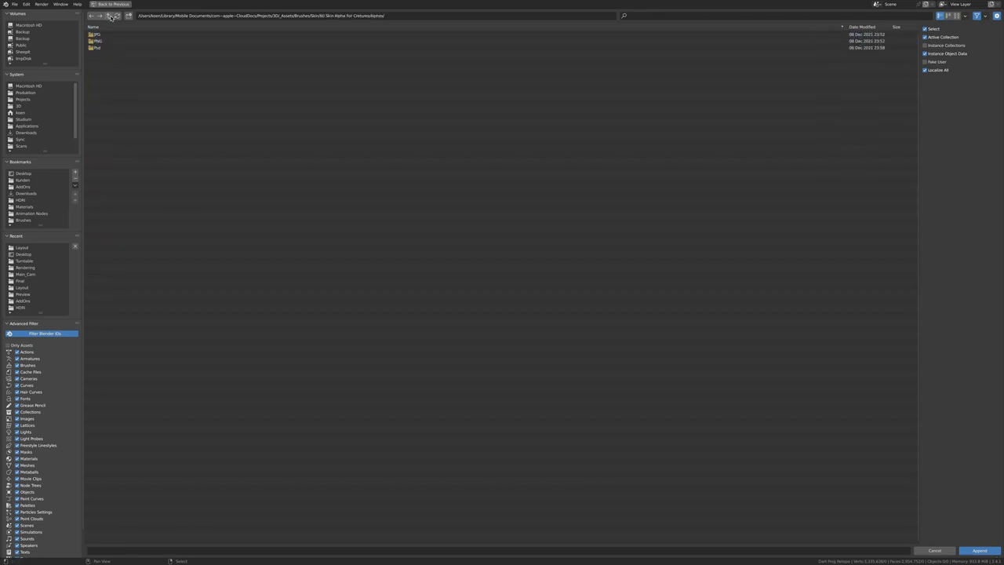
pyautogui.click(109, 16)
pyautogui.doubleClick(102, 40)
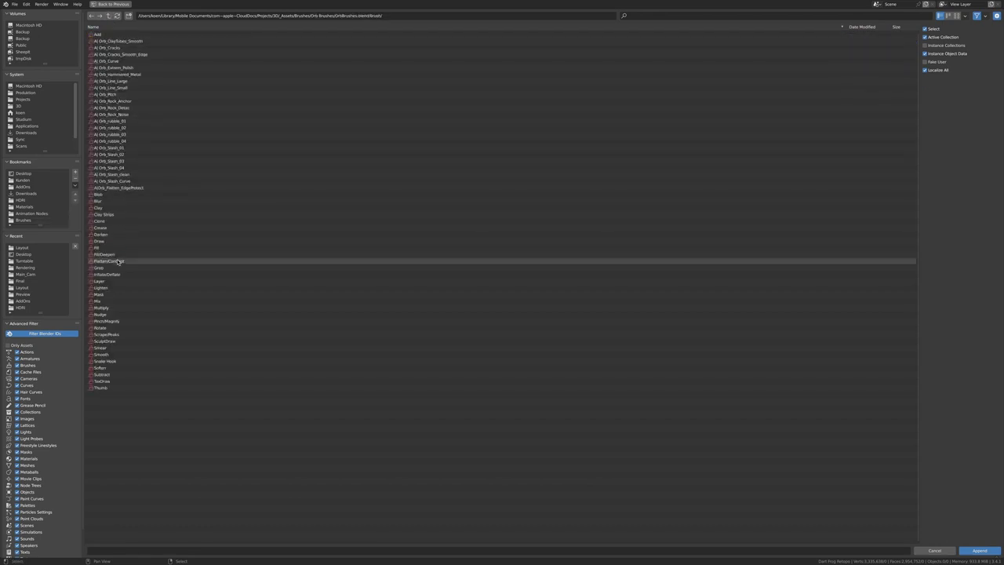
pyautogui.click(109, 15)
# Step: Append the Creature_01 brush from Blender_Brushes_Stylized_Set.blend/Brush/
pyautogui.click(24, 220)
pyautogui.doubleClick(110, 44)
pyautogui.doubleClick(102, 34)
pyautogui.scroll(-5, 185, 313)
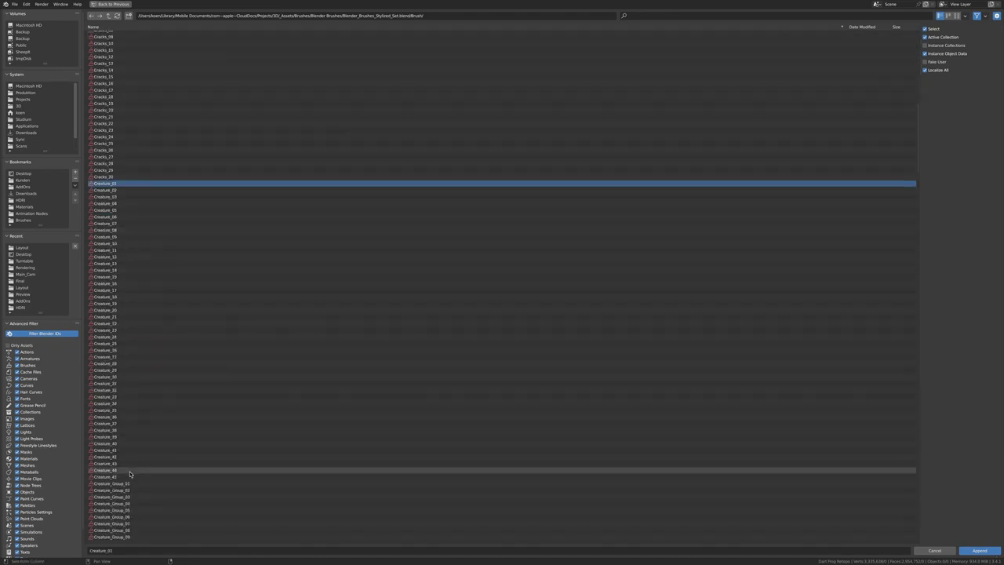
pyautogui.scroll(-5, 169, 473)
pyautogui.press('Return')
# Step: Try bumpy skin stamps on the flank with different brush texture settings, undoing each stroke
pyautogui.click(220, 21)
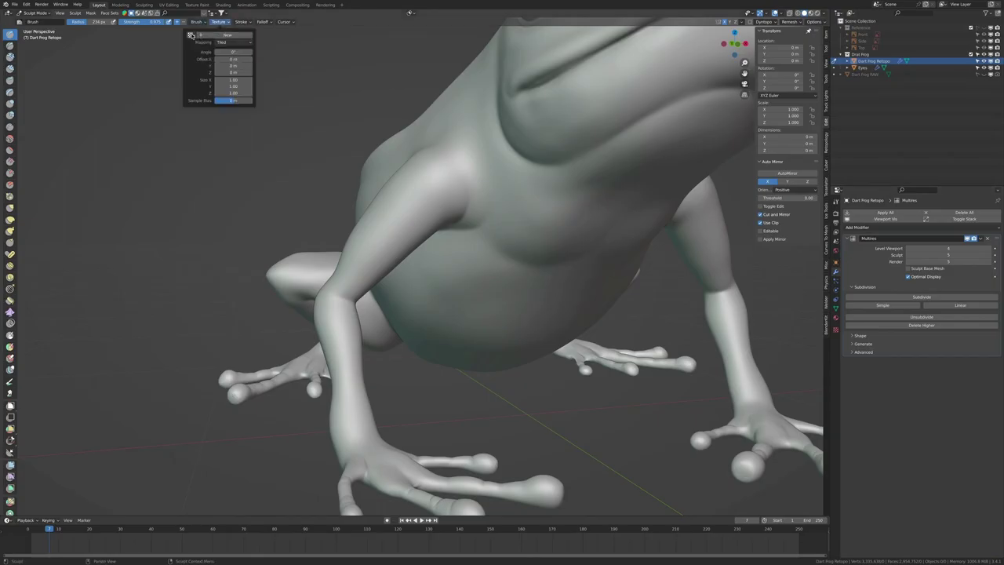
pyautogui.click(205, 54)
pyautogui.moveTo(474, 239); pyautogui.dragTo(529, 271)
pyautogui.hotkey('ctrl', 'z')
pyautogui.click(220, 21)
pyautogui.moveTo(483, 239); pyautogui.dragTo(541, 271)
pyautogui.hotkey('ctrl', 'z')
# Step: Test a large bumpy stroke across the flank with new texture mapping, then undo it
pyautogui.scroll(3, 552, 276)
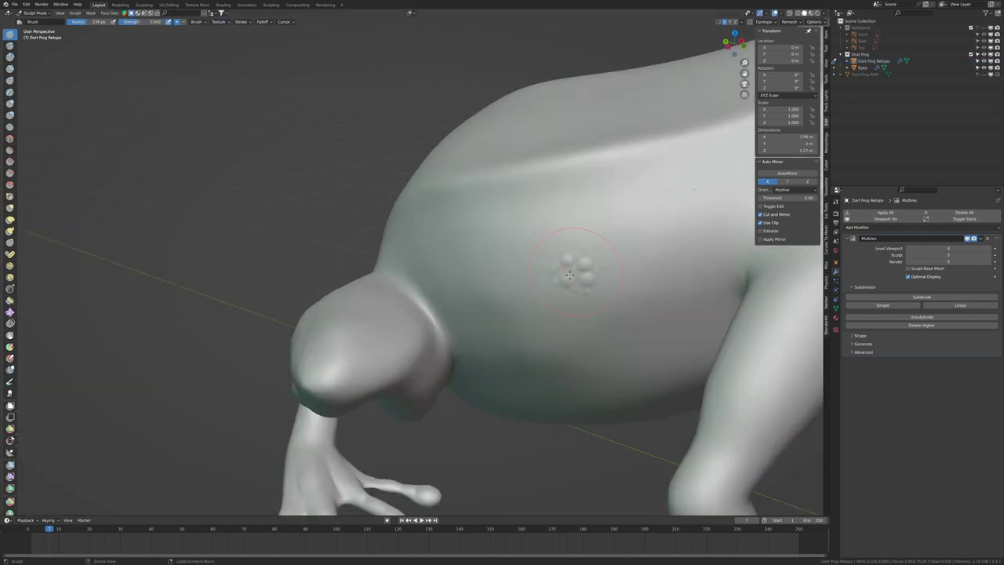
pyautogui.click(218, 21)
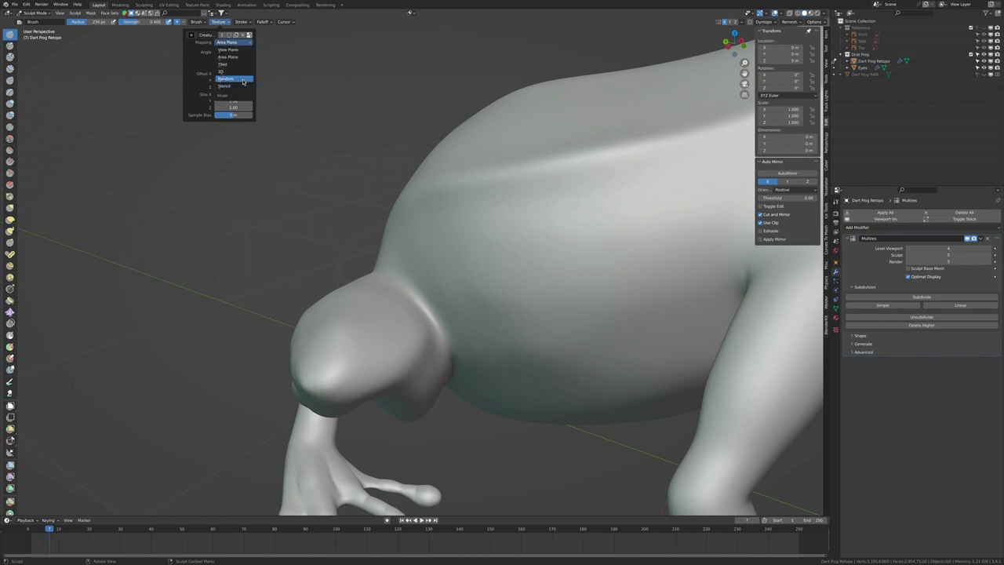
pyautogui.moveTo(666, 228); pyautogui.dragTo(552, 249)
pyautogui.scroll(-6, 609, 217)
pyautogui.moveTo(609, 218); pyautogui.dragTo(596, 329, button='middle')
pyautogui.hotkey('ctrl', 'z')
pyautogui.click(219, 21)
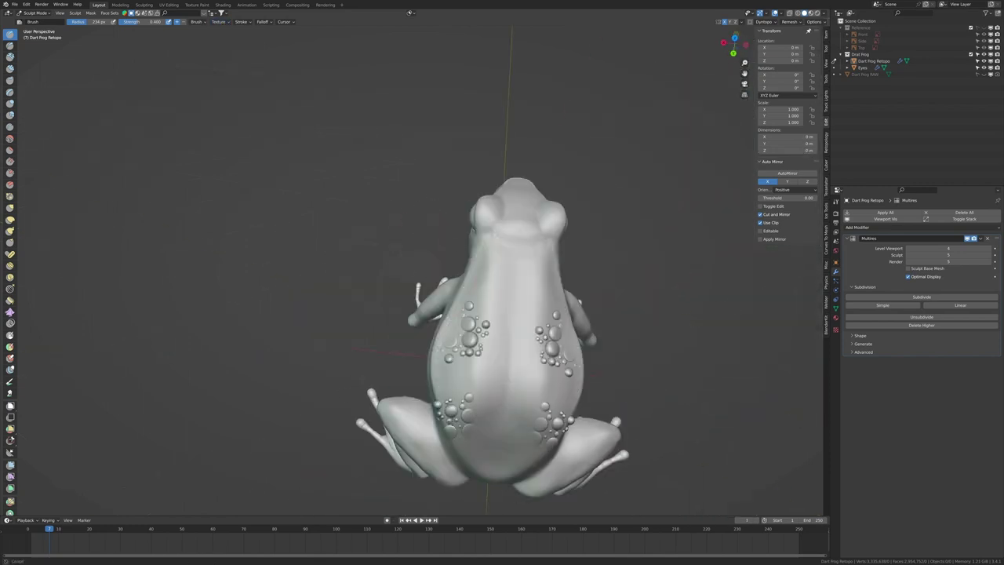
pyautogui.hotkey('ctrl', 'z')
# Step: Try mirrored bump strokes down the back with other textures and stroke settings, undoing each
pyautogui.click(218, 21)
pyautogui.moveTo(476, 291); pyautogui.dragTo(486, 390)
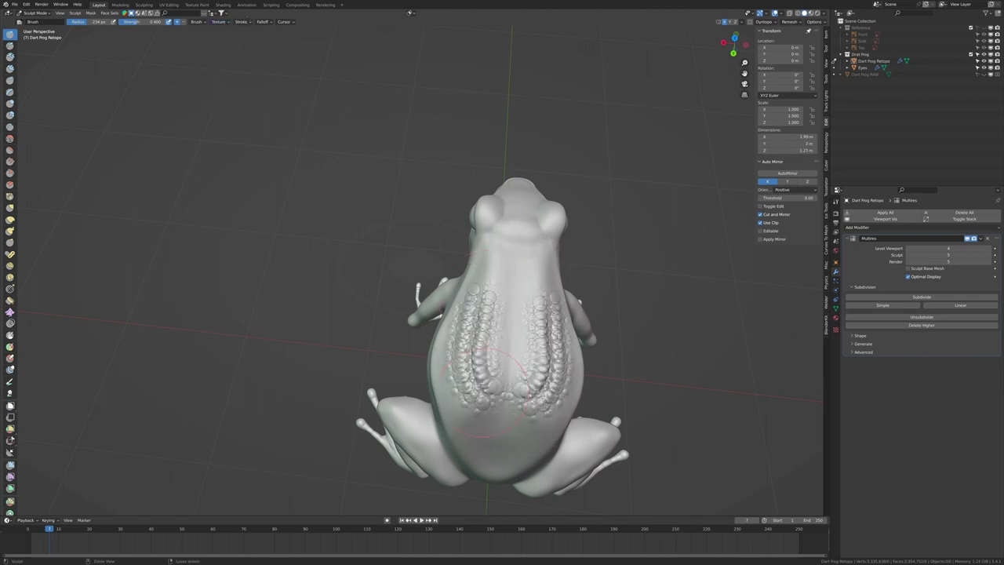
pyautogui.hotkey('ctrl', 'z')
pyautogui.click(218, 21)
pyautogui.moveTo(431, 270); pyautogui.dragTo(399, 347)
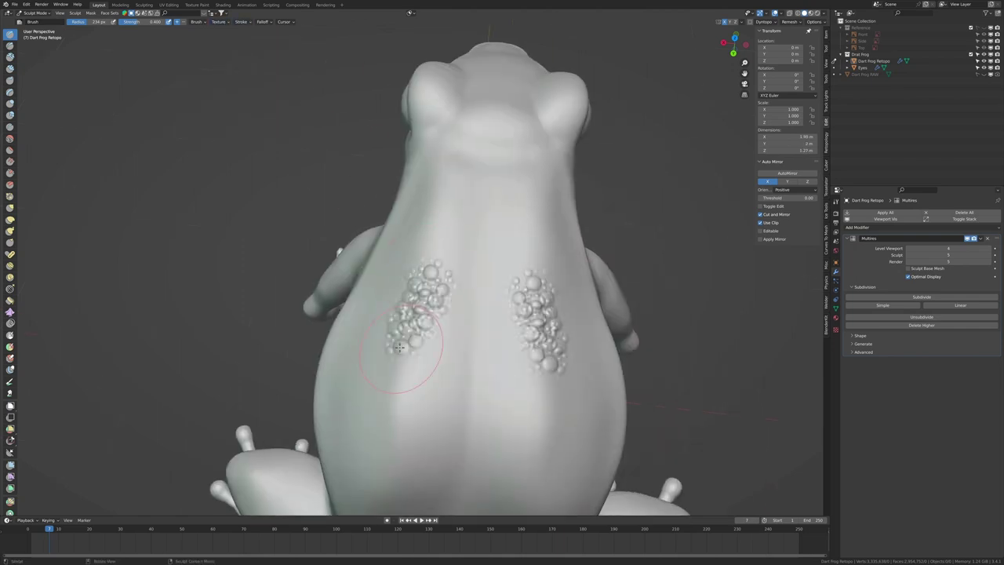
pyautogui.hotkey('ctrl', 'z')
pyautogui.click(241, 21)
pyautogui.moveTo(384, 227); pyautogui.dragTo(376, 432)
pyautogui.hotkey('ctrl', 'z')
pyautogui.click(240, 21)
pyautogui.moveTo(421, 239); pyautogui.dragTo(423, 357)
pyautogui.moveTo(424, 357); pyautogui.dragTo(478, 329, button='middle')
pyautogui.hotkey('ctrl', 'z')
pyautogui.press('KP_7')
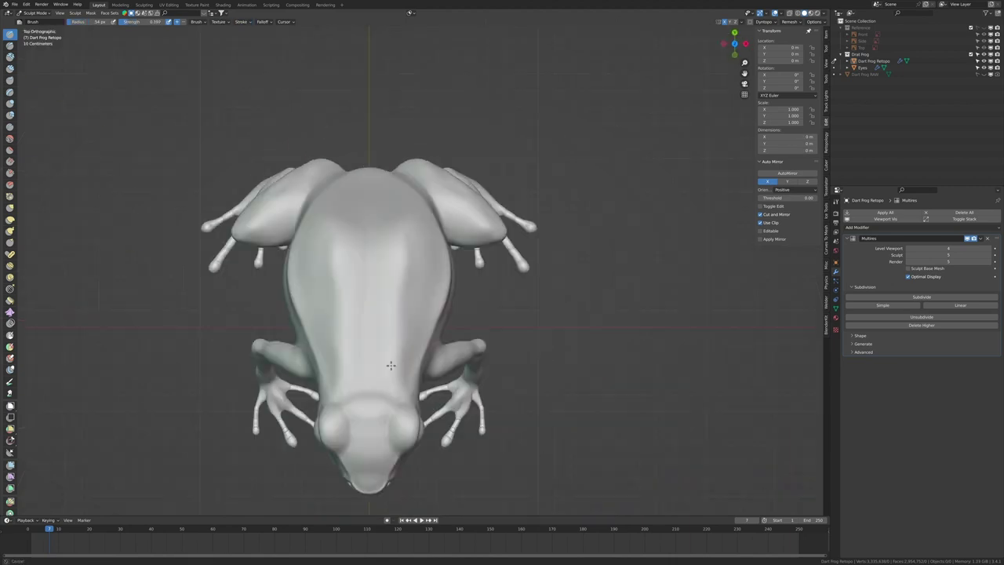
pyautogui.hotkey('ctrl', 'z')
pyautogui.scroll(1, 411, 343)
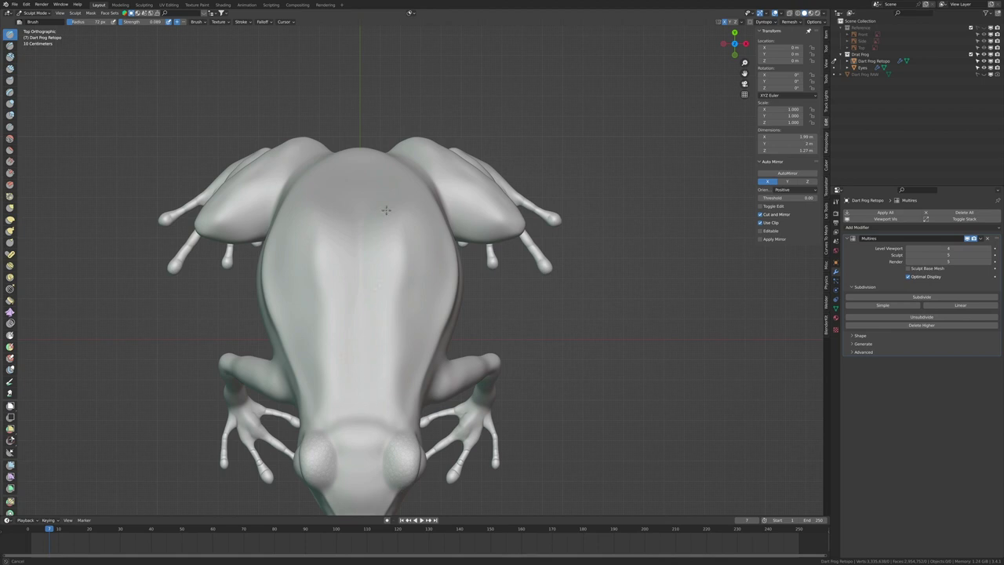
pyautogui.moveTo(366, 303)
pyautogui.mouseDown(button='middle')
pyautogui.moveTo(298, 322)
pyautogui.moveTo(329, 347)
pyautogui.mouseUp(button='middle')
pyautogui.press('KP_7')
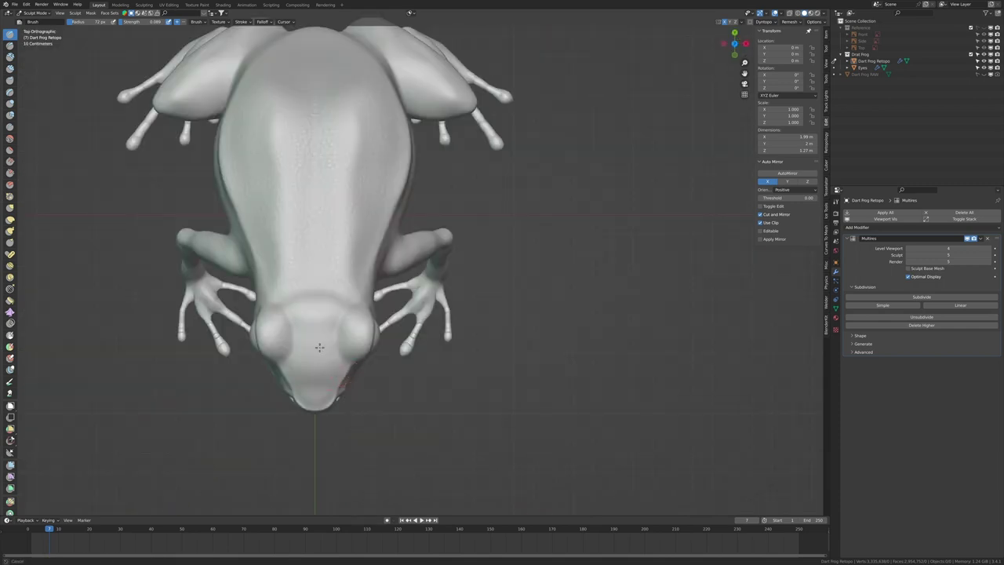
pyautogui.moveTo(310, 286); pyautogui.dragTo(375, 486, button='middle')
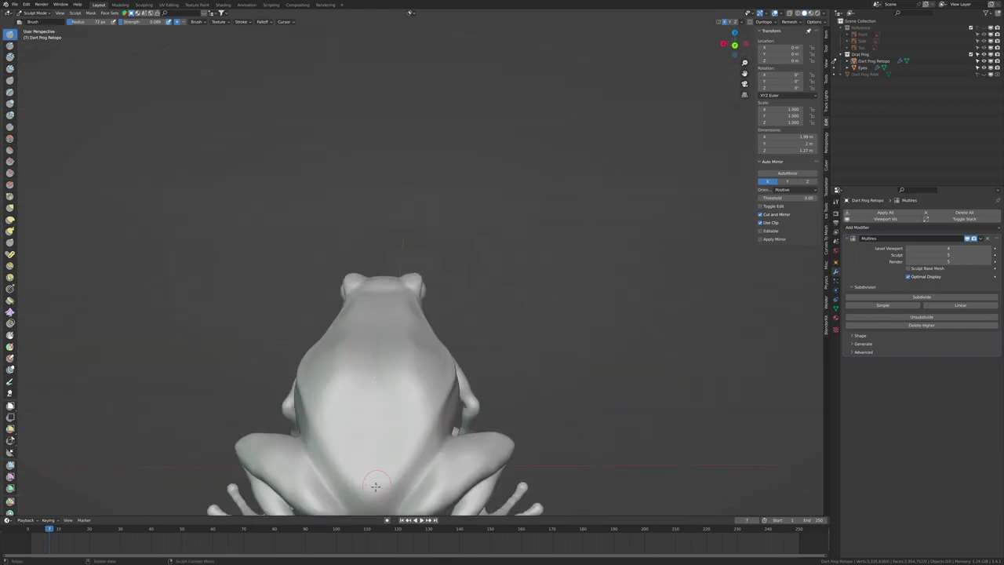
pyautogui.moveTo(420, 428)
pyautogui.mouseDown(button='middle')
pyautogui.moveTo(518, 415)
pyautogui.moveTo(497, 379)
pyautogui.moveTo(295, 409)
pyautogui.moveTo(255, 476)
pyautogui.moveTo(239, 454)
pyautogui.moveTo(298, 402)
pyautogui.mouseUp(button='middle')
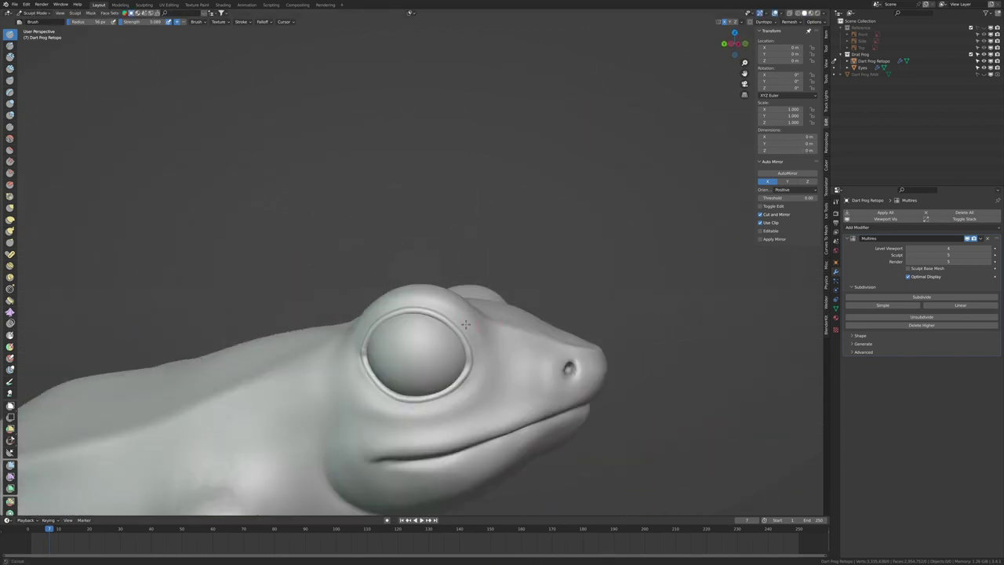
# Step: Zoom in on the frog's head and paint a fine dotted texture ring around the nostril
pyautogui.scroll(3, 456, 311)
pyautogui.press('f')
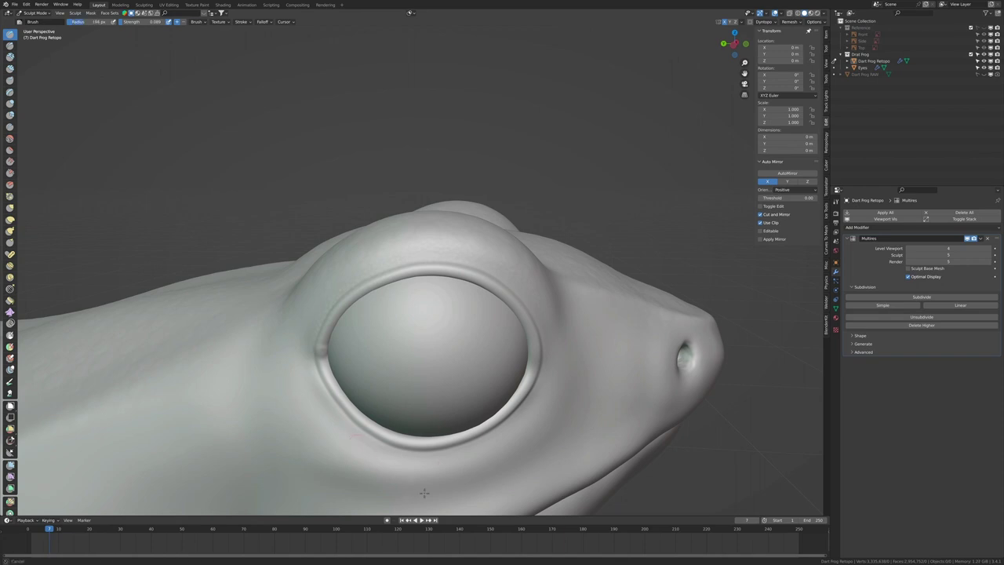
pyautogui.moveTo(588, 314); pyautogui.dragTo(754, 374, button='middle')
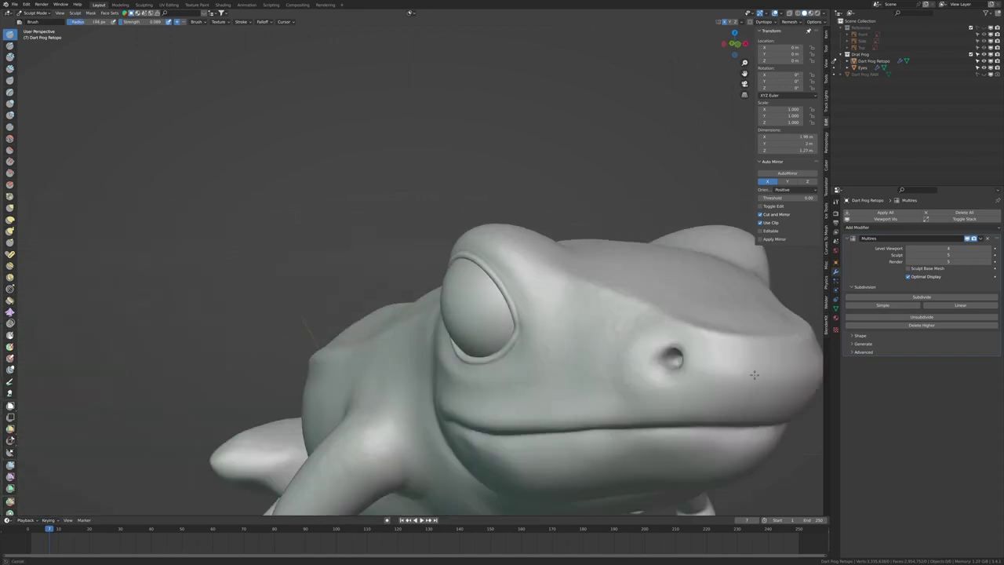
pyautogui.moveTo(596, 399); pyautogui.dragTo(553, 381, button='middle')
pyautogui.moveTo(538, 430)
pyautogui.mouseDown(button='middle')
pyautogui.moveTo(718, 361)
pyautogui.moveTo(571, 370)
pyautogui.moveTo(402, 351)
pyautogui.mouseUp(button='middle')
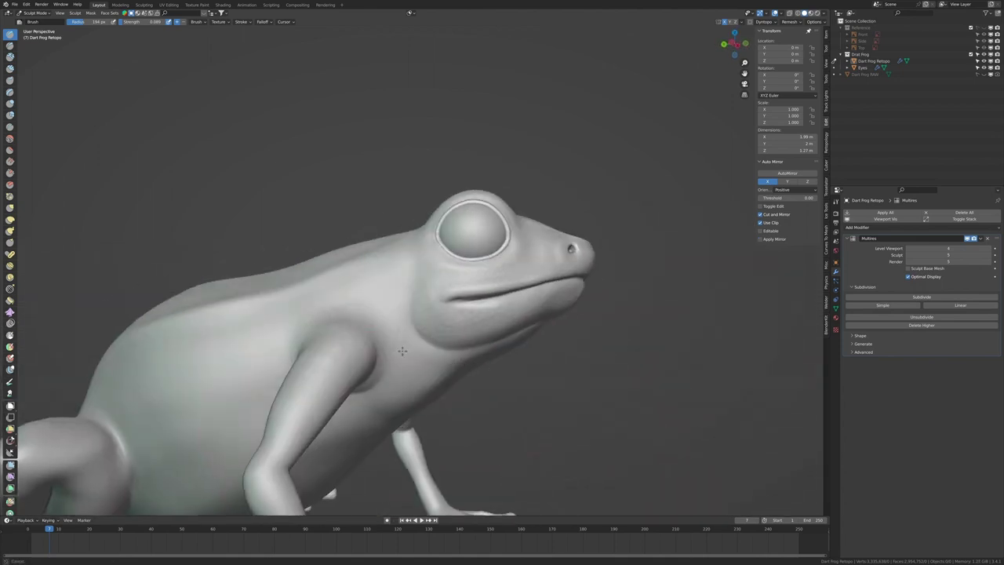
pyautogui.scroll(-4, 237, 310)
pyautogui.moveTo(237, 311)
pyautogui.mouseDown(button='middle')
pyautogui.moveTo(471, 338)
pyautogui.moveTo(526, 365)
pyautogui.mouseUp(button='middle')
pyautogui.scroll(6, 526, 365)
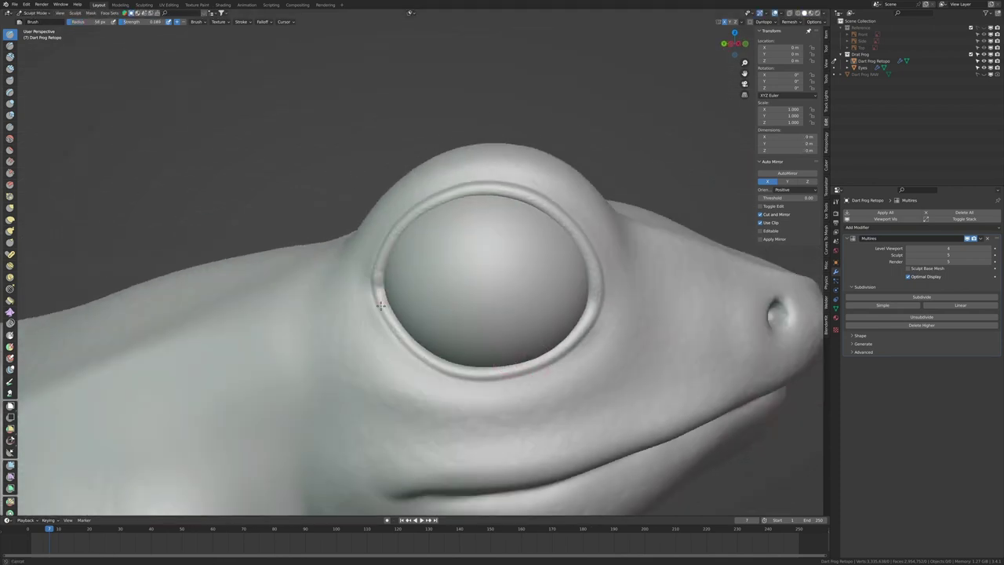
pyautogui.scroll(-4, 396, 341)
pyautogui.scroll(6, 486, 347)
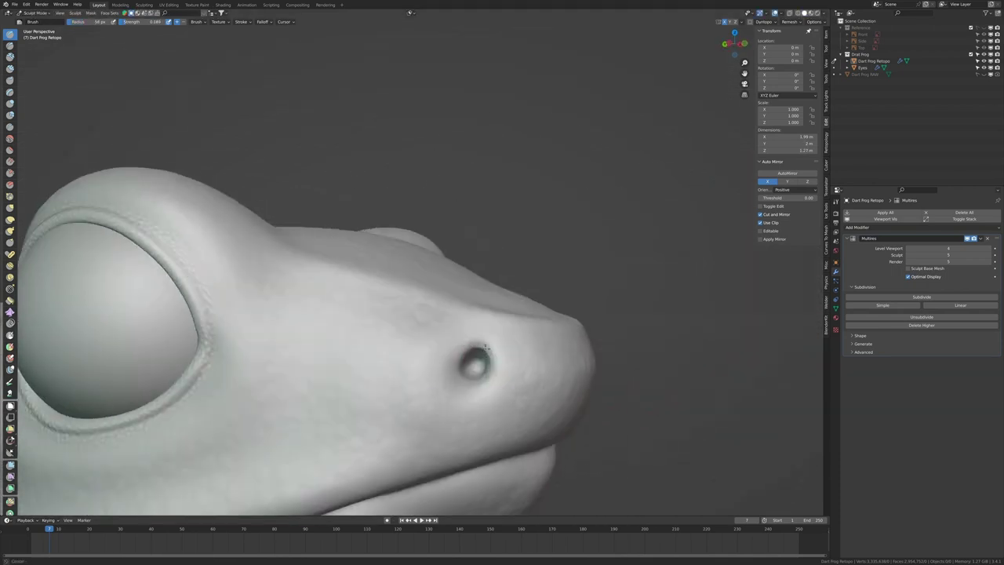
pyautogui.moveTo(464, 380); pyautogui.dragTo(497, 359)
pyautogui.scroll(-4, 439, 320)
pyautogui.moveTo(439, 320)
pyautogui.mouseDown(button='middle')
pyautogui.moveTo(469, 291)
pyautogui.moveTo(392, 236)
pyautogui.mouseUp(button='middle')
pyautogui.scroll(4, 469, 291)
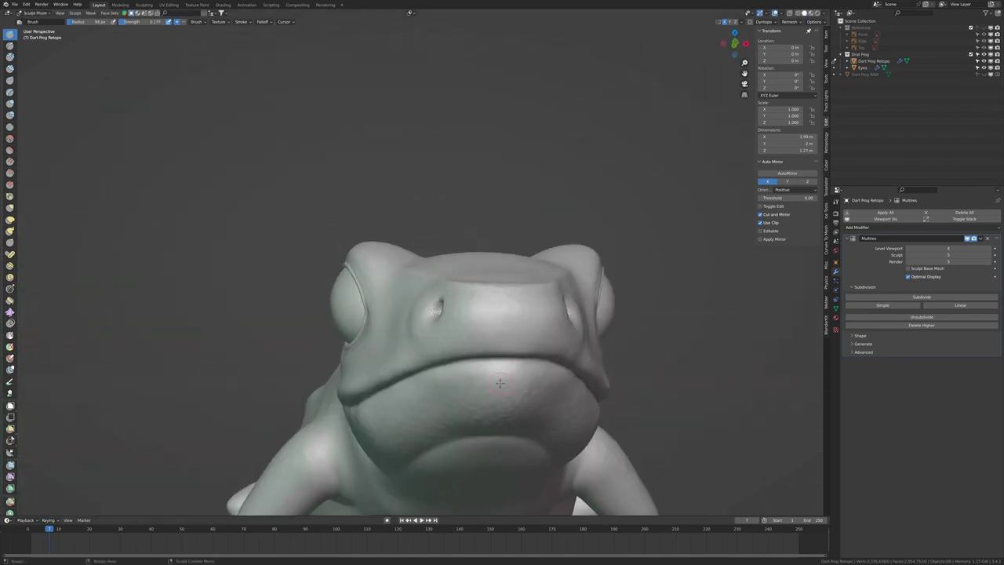
pyautogui.click(218, 21)
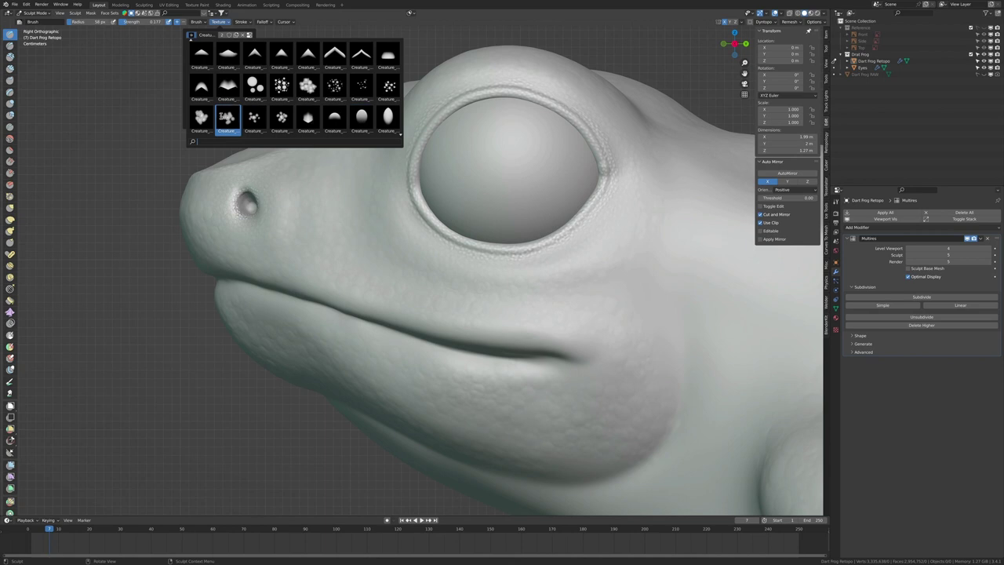
# Step: Try a textured stroke along the lip, undo it, and pick another brush texture
pyautogui.click(228, 118)
pyautogui.moveTo(423, 319); pyautogui.dragTo(470, 337)
pyautogui.hotkey('ctrl', 'z')
pyautogui.click(218, 21)
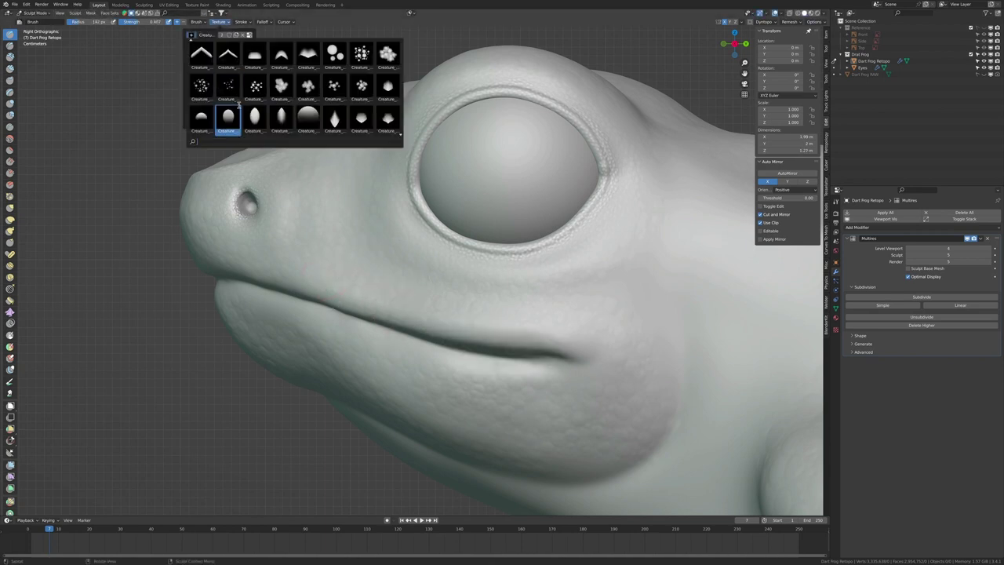
pyautogui.click(253, 125)
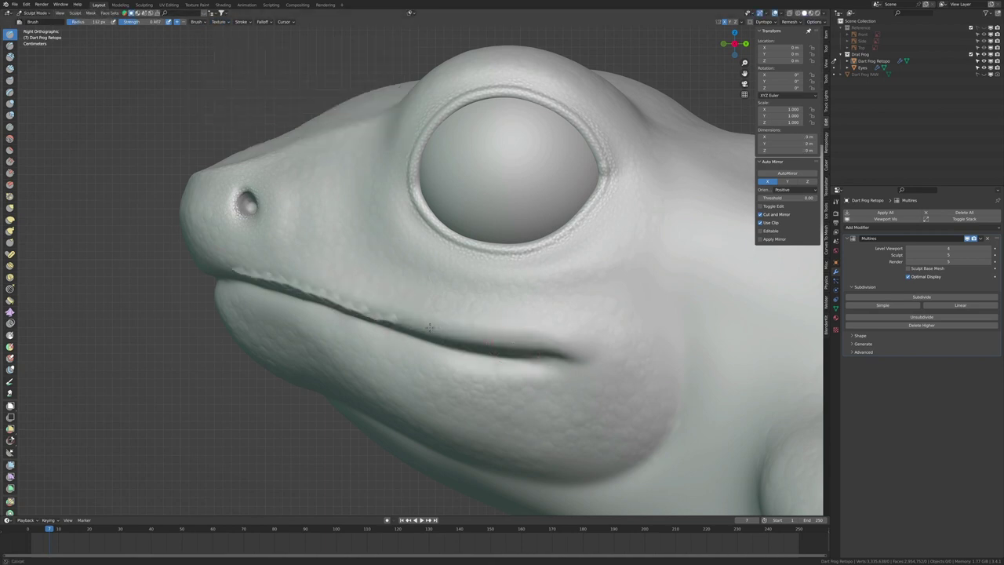
pyautogui.moveTo(429, 327); pyautogui.dragTo(508, 386, button='middle')
pyautogui.press('KP_3')
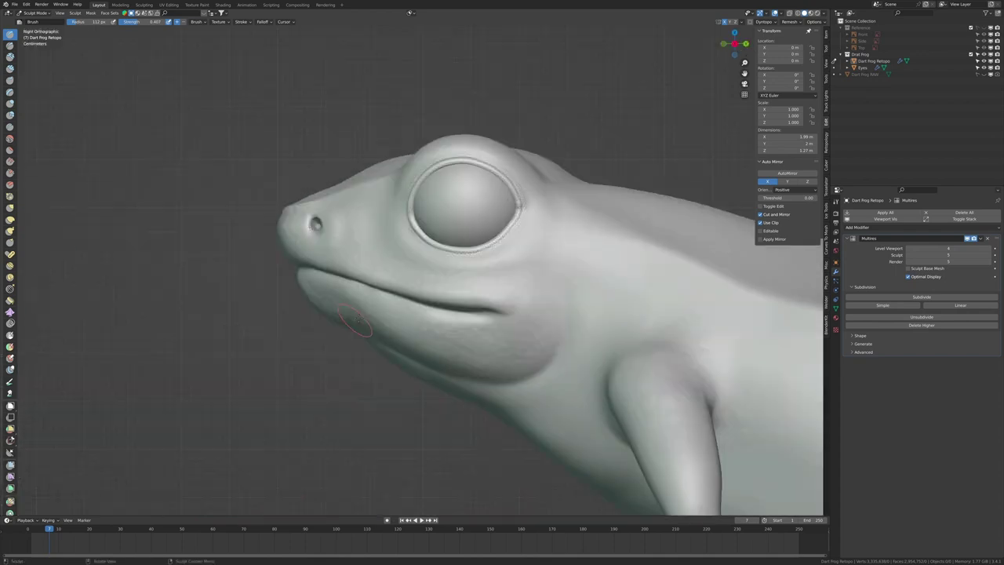
pyautogui.scroll(3, 499, 331)
# Step: Stamp beaded scale texture along the lip using a dot stroke and adjusted brush strength
pyautogui.click(218, 21)
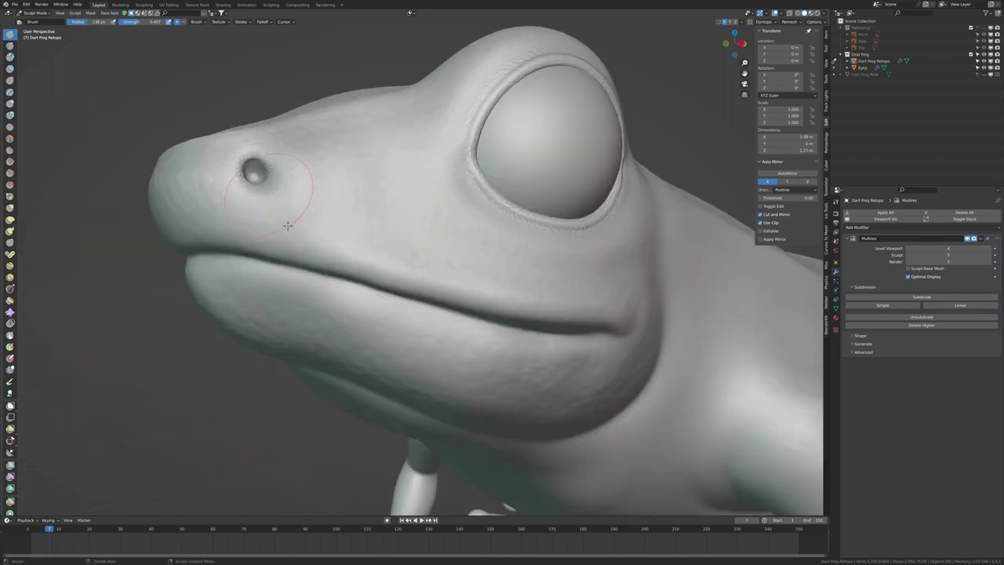
pyautogui.moveTo(318, 242); pyautogui.dragTo(480, 268)
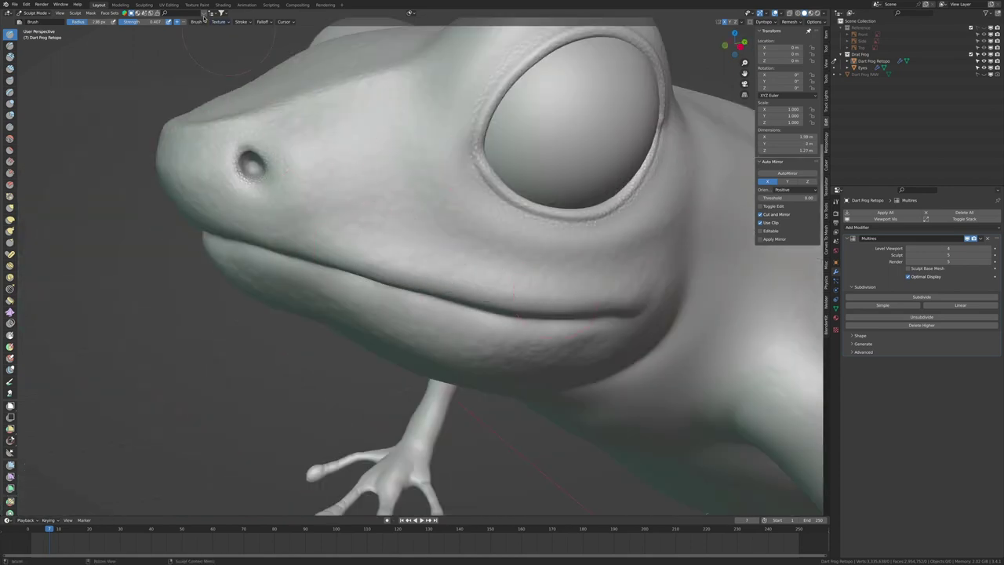
pyautogui.click(241, 21)
pyautogui.moveTo(341, 266); pyautogui.dragTo(542, 302)
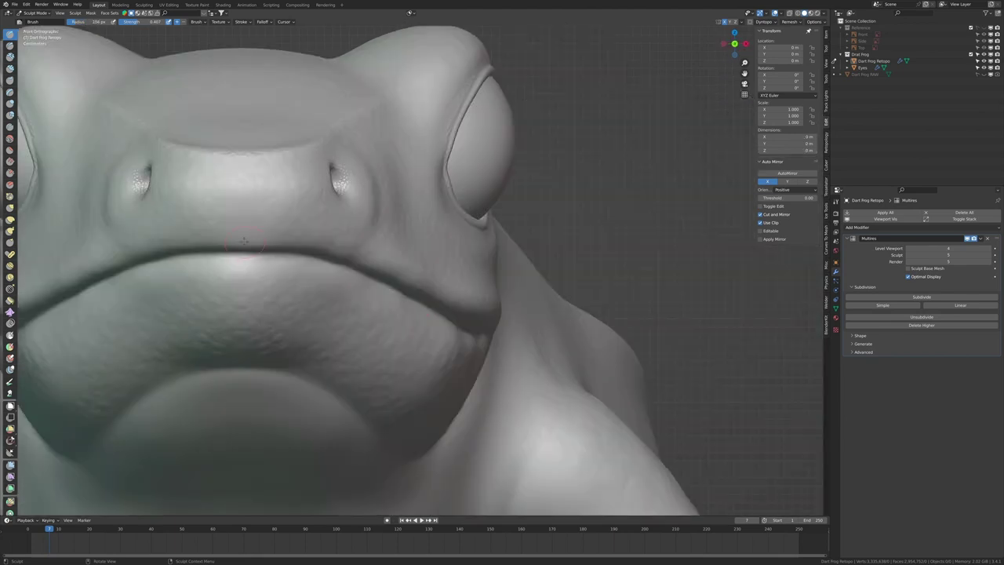
pyautogui.press('KP_1')
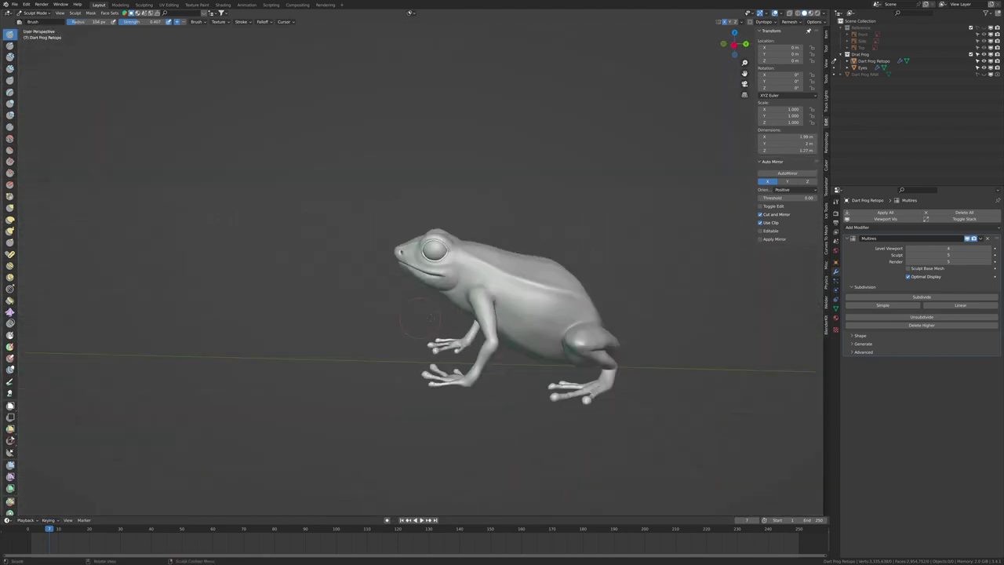
pyautogui.scroll(-2, 343, 257)
pyautogui.hotkey('shift', 'f')
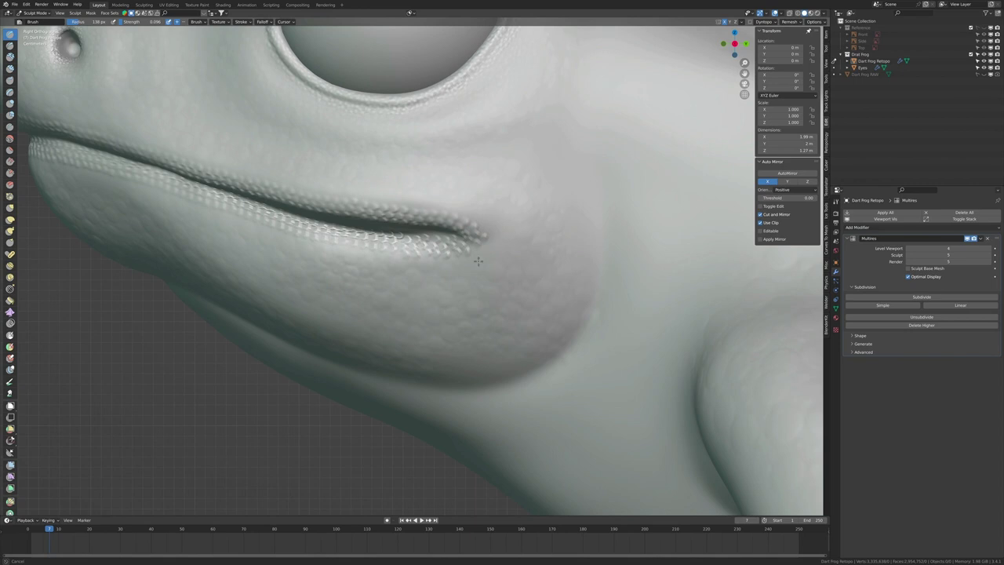
pyautogui.keyDown('shift'); pyautogui.moveTo(478, 261); pyautogui.dragTo(394, 248, button='middle'); pyautogui.keyUp('shift')
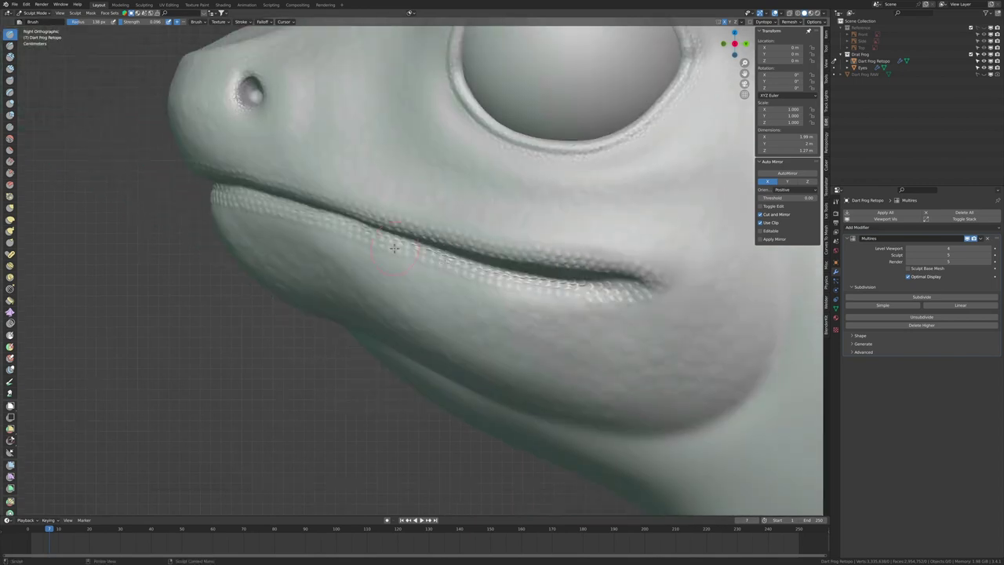
pyautogui.moveTo(372, 206); pyautogui.dragTo(455, 224, button='middle')
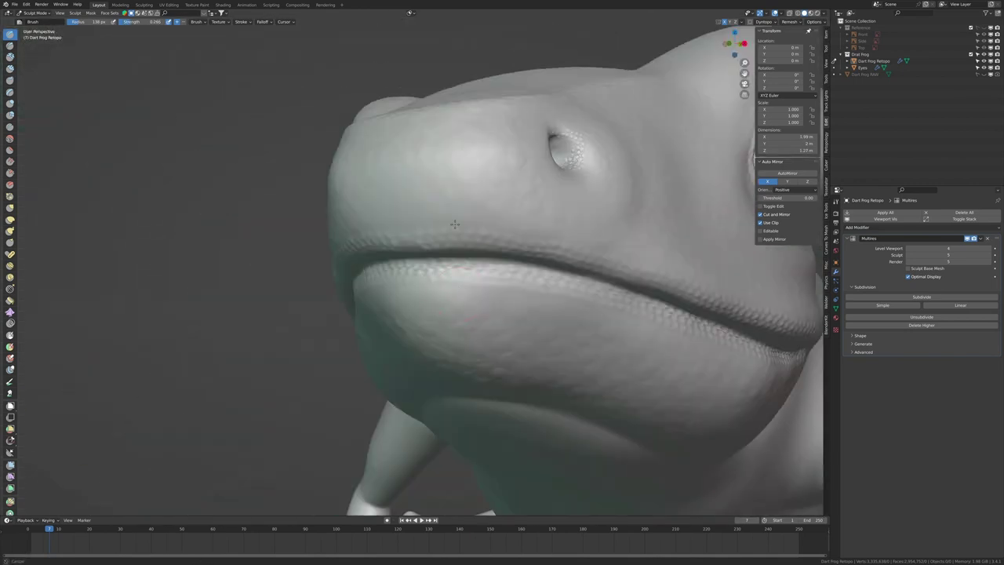
pyautogui.scroll(-5, 454, 224)
pyautogui.moveTo(454, 225)
pyautogui.mouseDown(button='middle')
pyautogui.moveTo(471, 249)
pyautogui.moveTo(439, 236)
pyautogui.mouseUp(button='middle')
pyautogui.scroll(2, 471, 249)
# Step: Pick another texture from the brush texture grid and stamp marks onto the frog's side
pyautogui.click(218, 21)
pyautogui.click(196, 36)
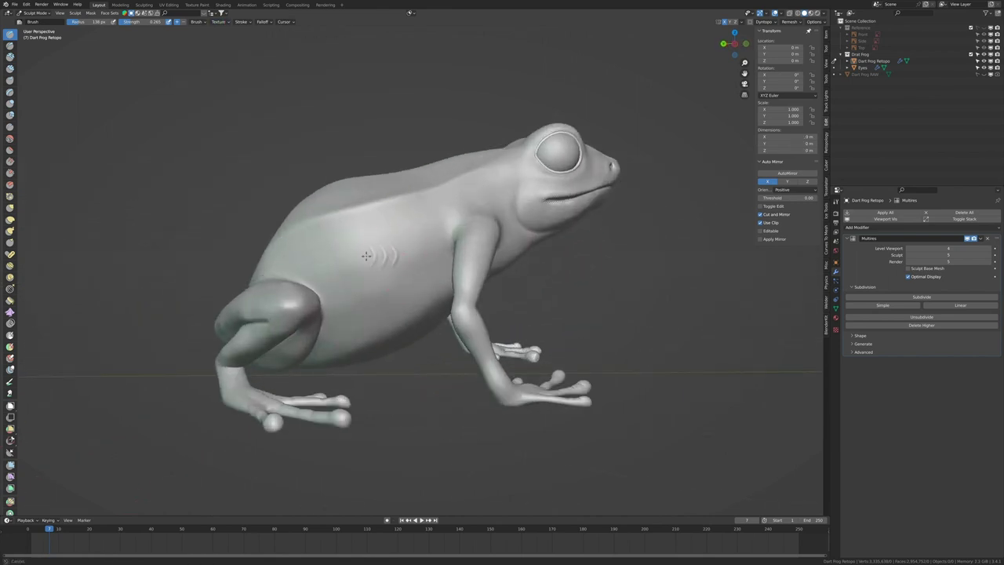
pyautogui.click(196, 37)
pyautogui.click(362, 119)
pyautogui.click(365, 257)
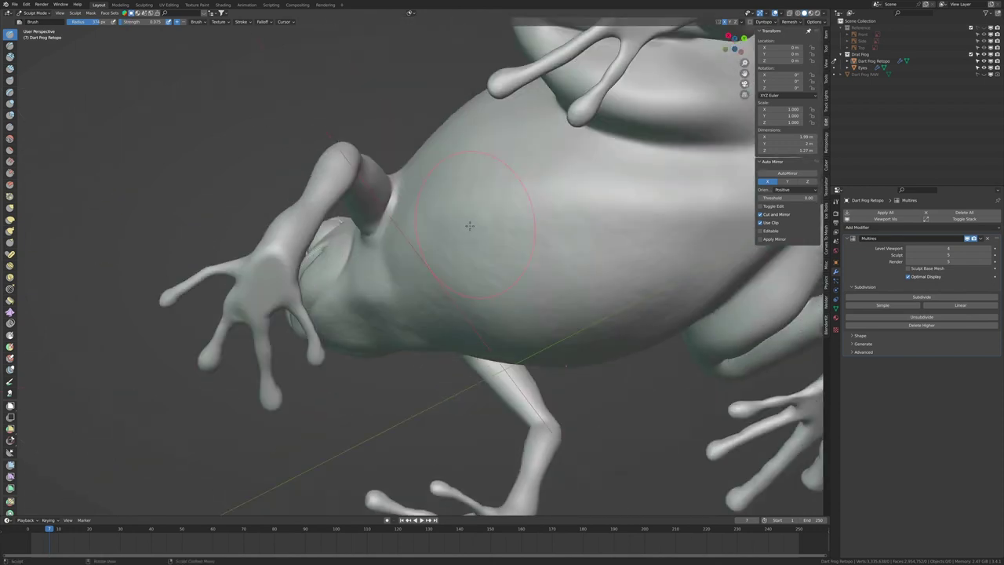
pyautogui.moveTo(702, 284); pyautogui.dragTo(484, 276, button='middle')
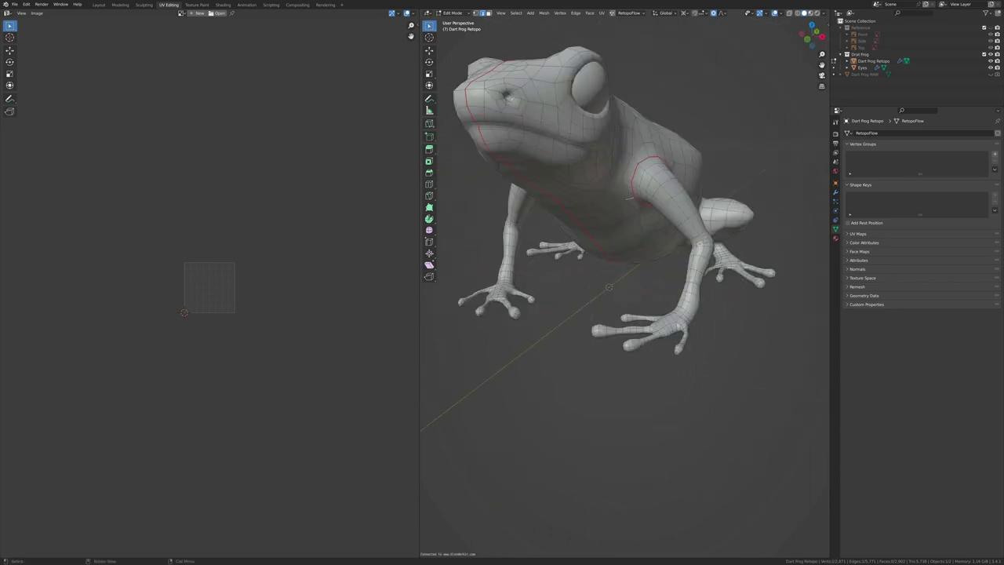
# Step: Mirror the seam edge selection to the other side and unwrap the mesh Angle Based
pyautogui.hotkey('ctrl', 'shift', 'm')
pyautogui.moveTo(666, 311)
pyautogui.mouseDown(button='middle')
pyautogui.moveTo(549, 319)
pyautogui.moveTo(721, 287)
pyautogui.moveTo(799, 247)
pyautogui.mouseUp(button='middle')
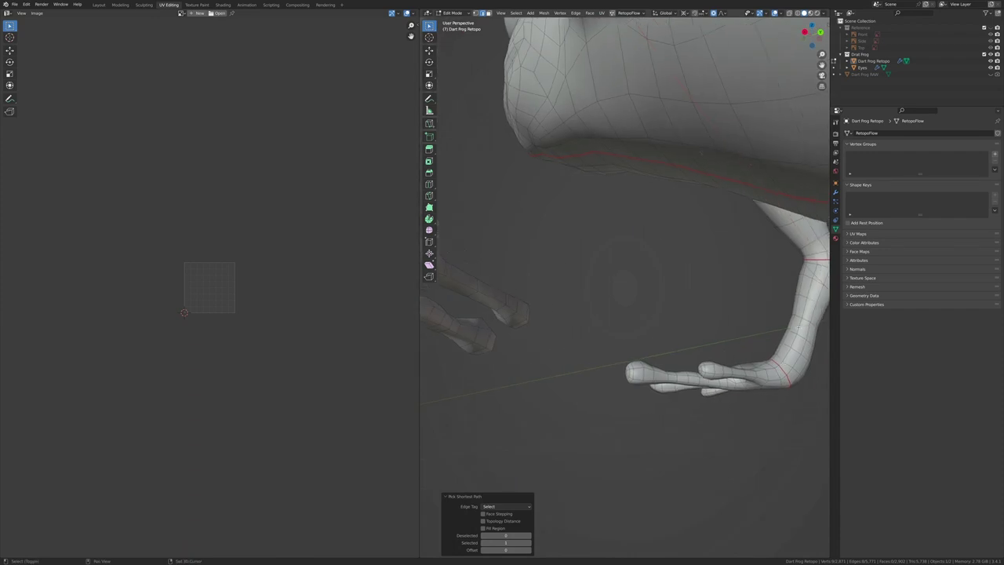
pyautogui.moveTo(784, 387)
pyautogui.mouseDown(button='middle')
pyautogui.moveTo(686, 199)
pyautogui.moveTo(625, 199)
pyautogui.mouseUp(button='middle')
pyautogui.hotkey('alt', 'a')
pyautogui.moveTo(627, 313); pyautogui.dragTo(604, 236, button='middle')
pyautogui.click(571, 204)
# Step: Undo the previous unwrap and mirror the edge selections to the frog's other side
pyautogui.hotkey('ctrl', 'z')
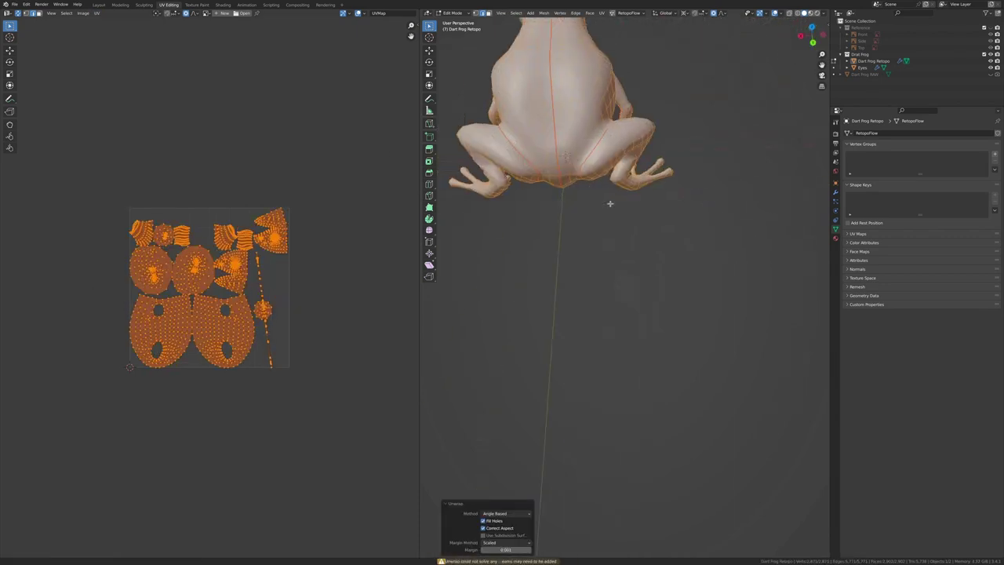
pyautogui.hotkey('alt', 'a')
pyautogui.moveTo(616, 128); pyautogui.dragTo(598, 311, button='middle')
pyautogui.hotkey('shift', 'ctrl', 'm')
pyautogui.moveTo(695, 240); pyautogui.dragTo(706, 316, button='middle')
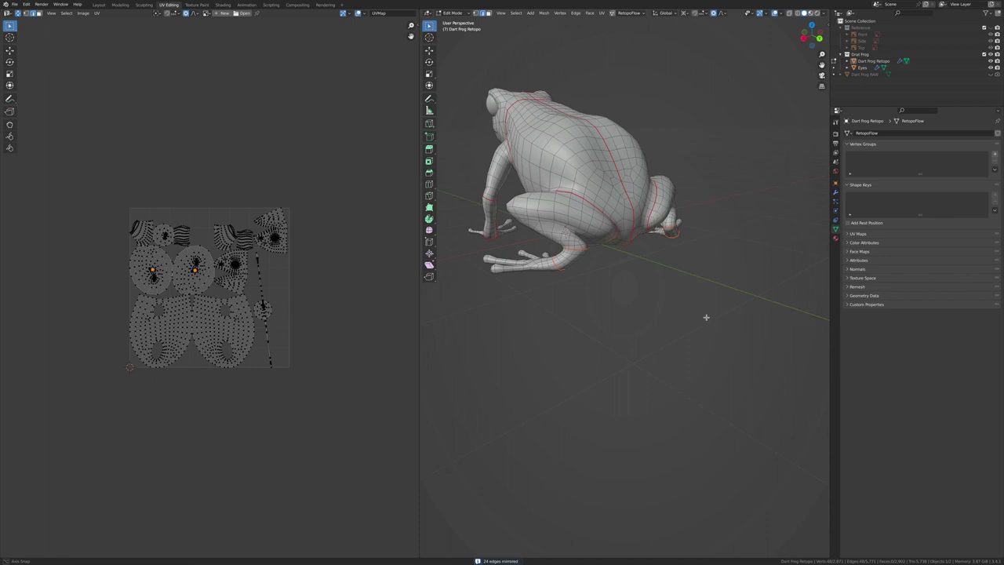
pyautogui.scroll(4, 627, 235)
pyautogui.scroll(-5, 623, 145)
pyautogui.moveTo(628, 196)
pyautogui.mouseDown(button='middle')
pyautogui.moveTo(775, 242)
pyautogui.moveTo(655, 251)
pyautogui.moveTo(711, 108)
pyautogui.mouseUp(button='middle')
pyautogui.scroll(3, 775, 241)
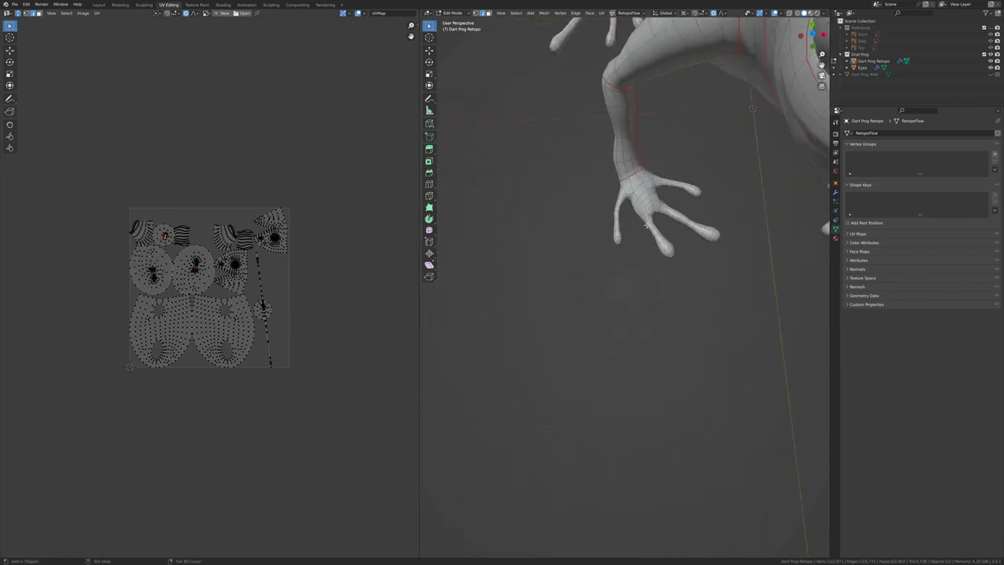
pyautogui.hotkey('shift', 'ctrl', 'm')
# Step: Select the edges around the front leg and mark them as a UV seam
pyautogui.press('a')
pyautogui.hotkey('alt', 'a')
pyautogui.scroll(-5, 575, 363)
pyautogui.moveTo(576, 363); pyautogui.dragTo(577, 261, button='middle')
pyautogui.scroll(5, 571, 280)
pyautogui.keyDown('alt'); pyautogui.click(576, 261); pyautogui.keyUp('alt')
pyautogui.rightClick(549, 410)
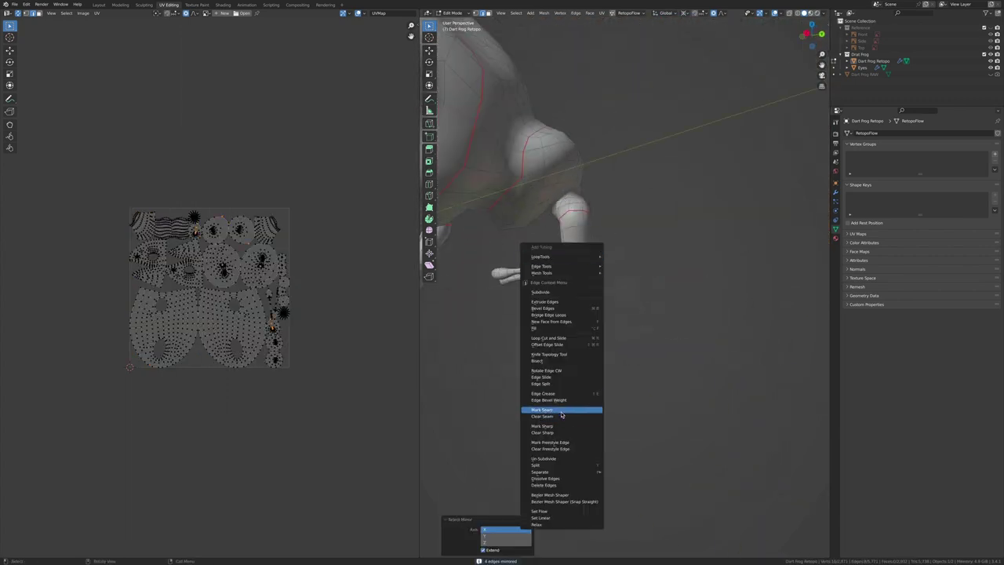
pyautogui.click(549, 410)
# Step: Mark the edge loop on the front hand as a seam and re-unwrap the whole frog
pyautogui.moveTo(549, 410); pyautogui.dragTo(605, 284, button='middle')
pyautogui.scroll(3, 604, 284)
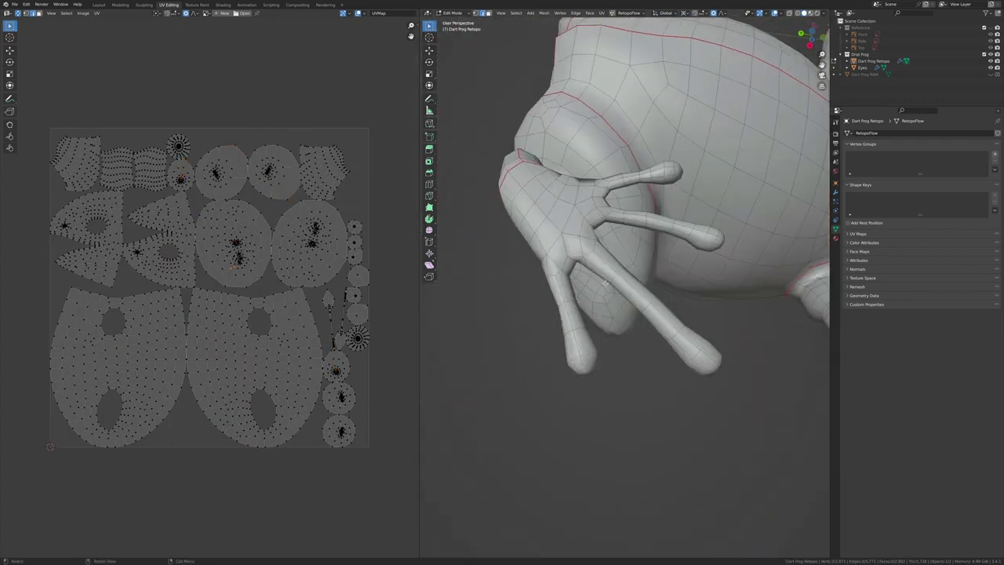
pyautogui.rightClick(612, 212)
pyautogui.click(605, 327)
pyautogui.press('a')
pyautogui.press('u')
pyautogui.click(578, 291)
# Step: Select an edge path along the leg and mark it as a seam
pyautogui.moveTo(578, 291)
pyautogui.mouseDown(button='middle')
pyautogui.moveTo(667, 271)
pyautogui.moveTo(603, 275)
pyautogui.mouseUp(button='middle')
pyautogui.keyDown('ctrl'); pyautogui.click(603, 275); pyautogui.keyUp('ctrl')
pyautogui.press('a')
pyautogui.hotkey('alt', 'a')
pyautogui.moveTo(625, 336); pyautogui.dragTo(516, 398, button='middle')
pyautogui.scroll(4, 594, 356)
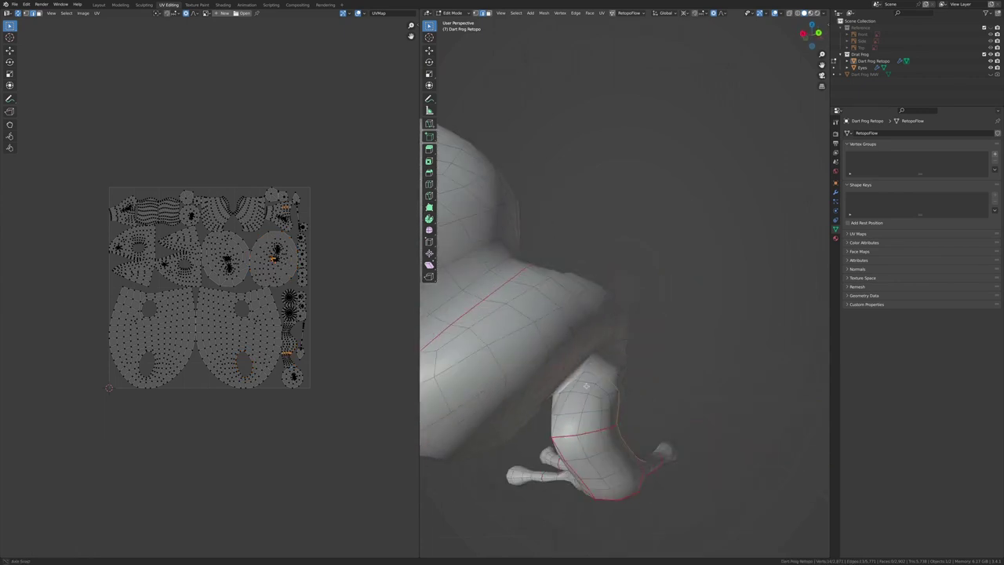
pyautogui.keyDown('ctrl'); pyautogui.click(516, 398); pyautogui.keyUp('ctrl')
pyautogui.moveTo(586, 435); pyautogui.dragTo(604, 319, button='middle')
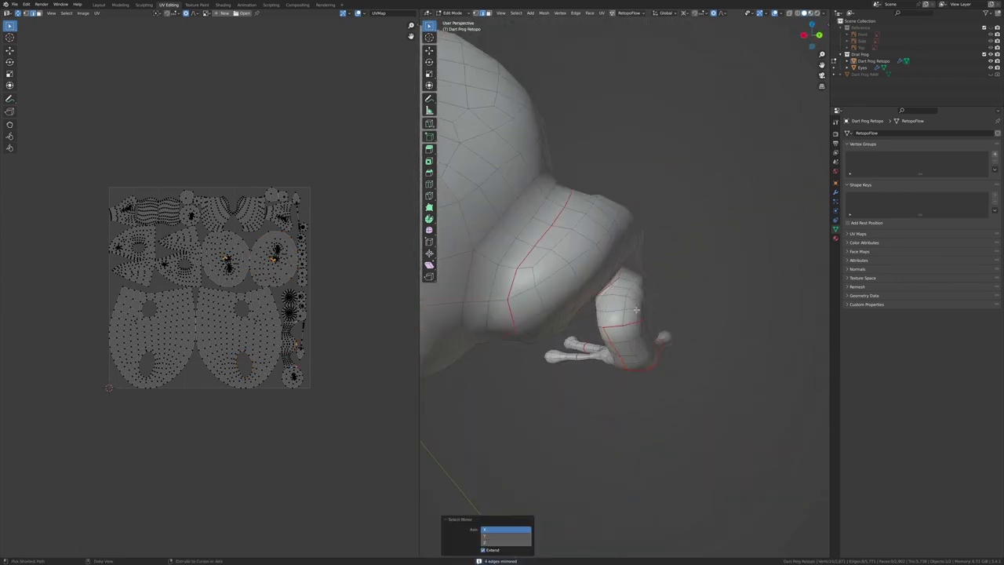
pyautogui.press('a')
pyautogui.rightClick(608, 329)
pyautogui.click(608, 369)
pyautogui.scroll(-4, 607, 368)
# Step: Pick another edge path on the leg, checking it from beneath the foot
pyautogui.hotkey('alt', 'a')
pyautogui.moveTo(608, 368)
pyautogui.mouseDown(button='middle')
pyautogui.moveTo(688, 227)
pyautogui.moveTo(724, 269)
pyautogui.mouseUp(button='middle')
pyautogui.scroll(4, 724, 269)
pyautogui.keyDown('ctrl'); pyautogui.click(549, 329); pyautogui.keyUp('ctrl')
pyautogui.moveTo(548, 329)
pyautogui.mouseDown(button='middle')
pyautogui.moveTo(539, 338)
pyautogui.moveTo(620, 322)
pyautogui.mouseUp(button='middle')
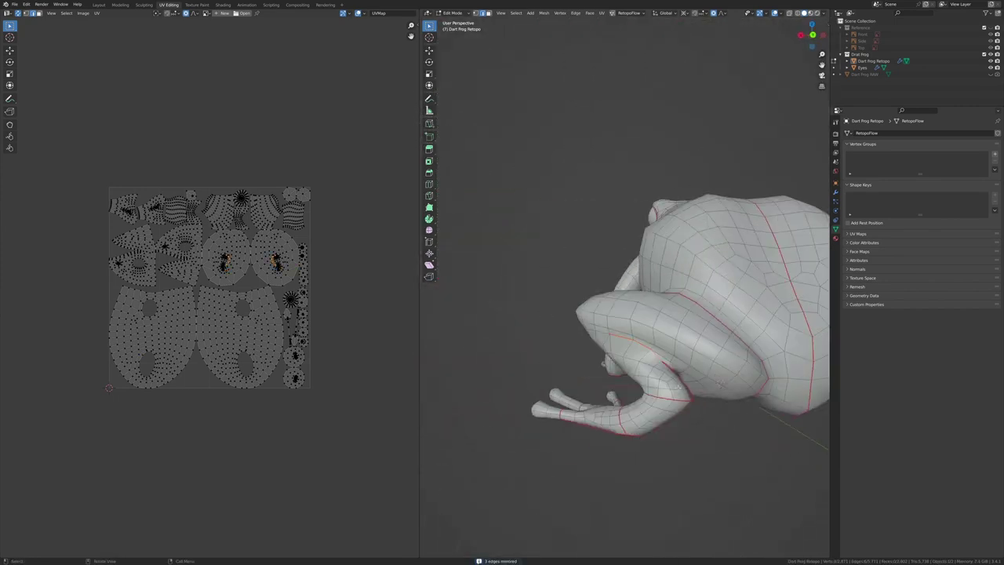
pyautogui.scroll(-4, 661, 352)
pyautogui.scroll(5, 661, 352)
pyautogui.moveTo(661, 352)
pyautogui.mouseDown(button='middle')
pyautogui.moveTo(631, 449)
pyautogui.moveTo(549, 482)
pyautogui.mouseUp(button='middle')
# Step: Select the entire mesh and unwrap it again
pyautogui.press('u')
pyautogui.press('Escape')
pyautogui.press('a')
pyautogui.press('u')
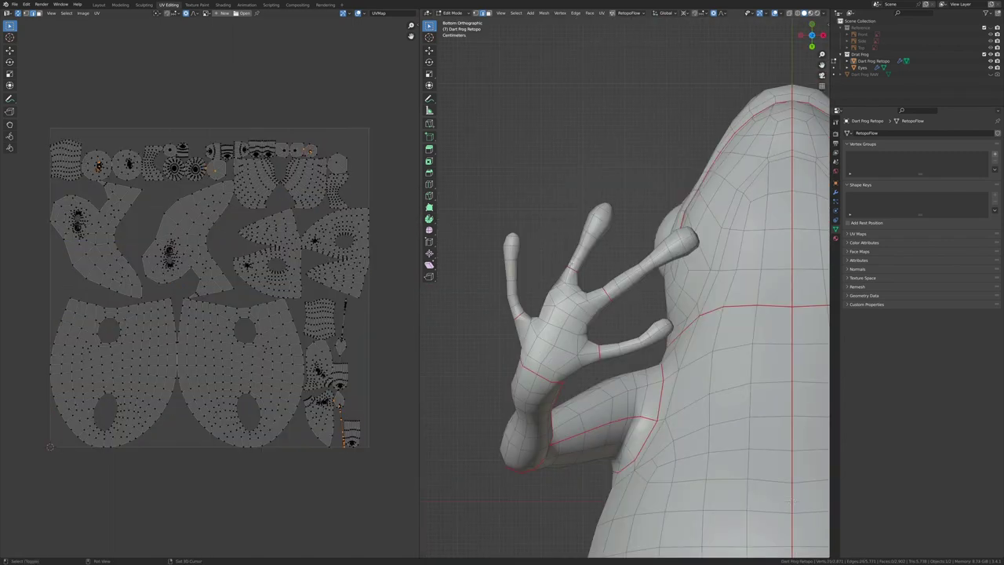
pyautogui.press('a')
pyautogui.press('u')
pyautogui.click(541, 342)
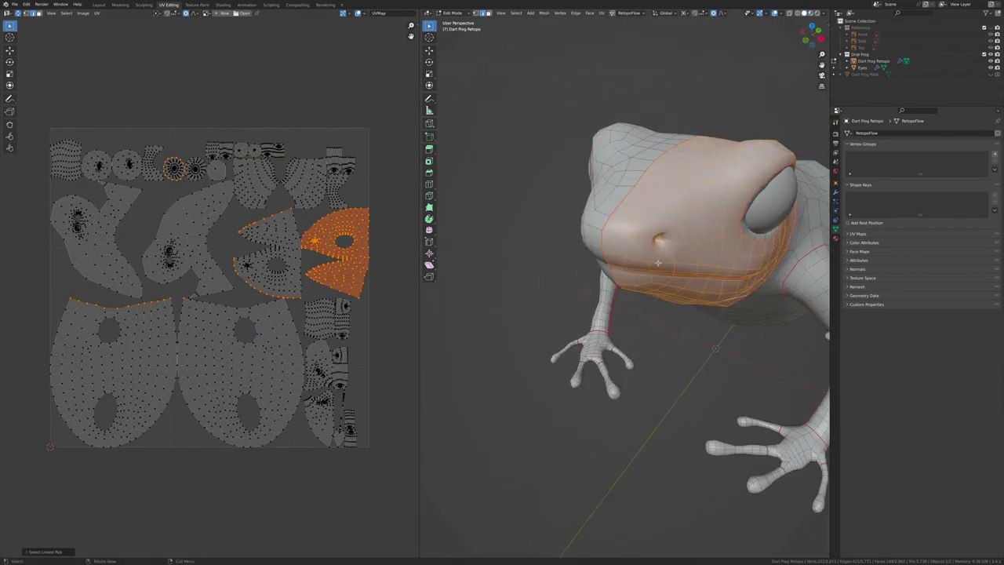
# Step: Mirror the seam selection to the other side and re-unwrap the full frog
pyautogui.hotkey('ctrl', 'shift', 'm')
pyautogui.press('a')
pyautogui.press('u')
pyautogui.click(638, 352)
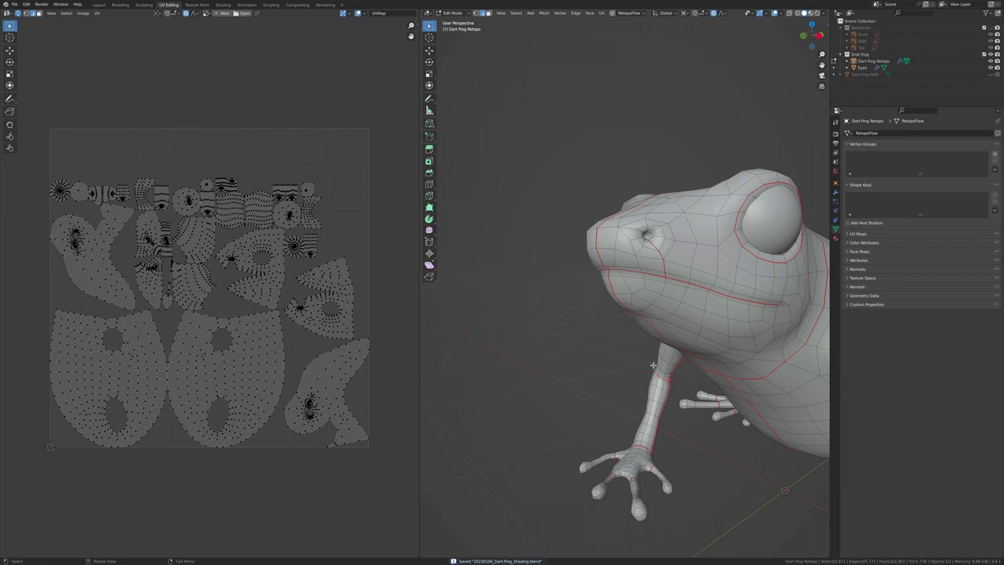
pyautogui.moveTo(666, 267); pyautogui.dragTo(659, 283, button='middle')
pyautogui.press('a')
pyautogui.press('u')
pyautogui.click(663, 426)
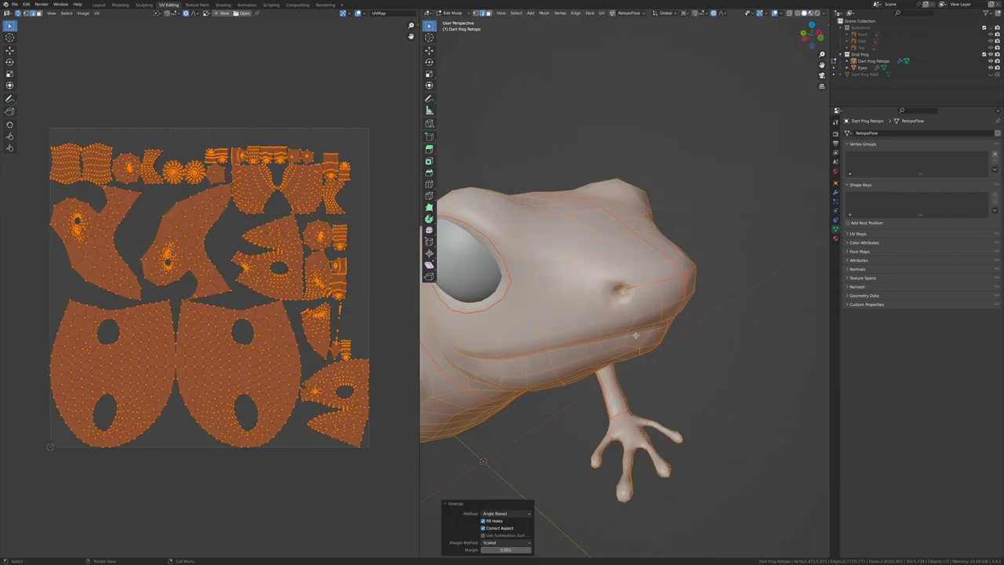
# Step: View the frog from underneath and select all seam edges with Select Similar to check them
pyautogui.moveTo(662, 426); pyautogui.dragTo(604, 437, button='middle')
pyautogui.press('ctrl+KP_7')
pyautogui.scroll(3, 514, 24)
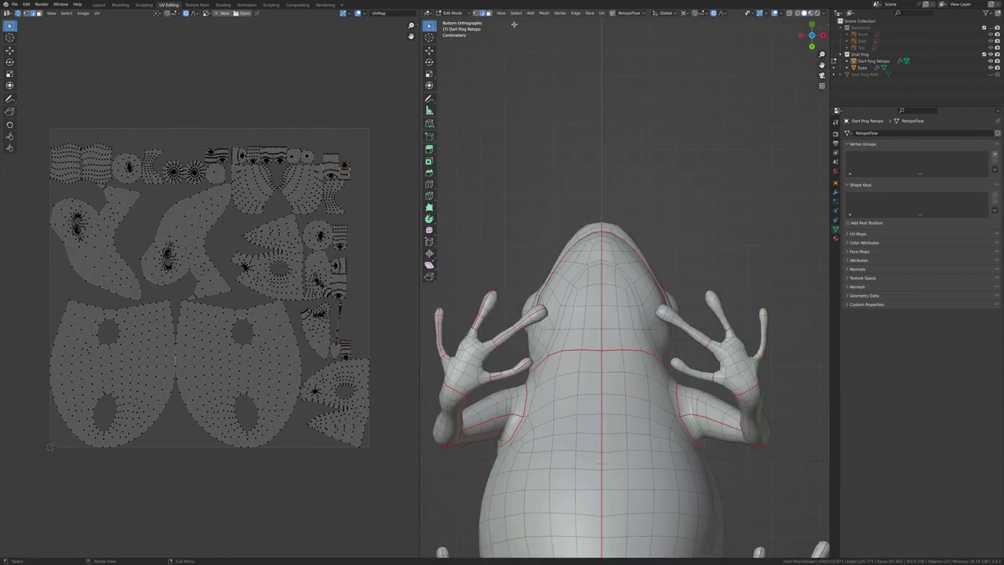
pyautogui.click(600, 118)
pyautogui.hotkey('ctrl', 'z')
pyautogui.click(516, 13)
pyautogui.click(599, 141)
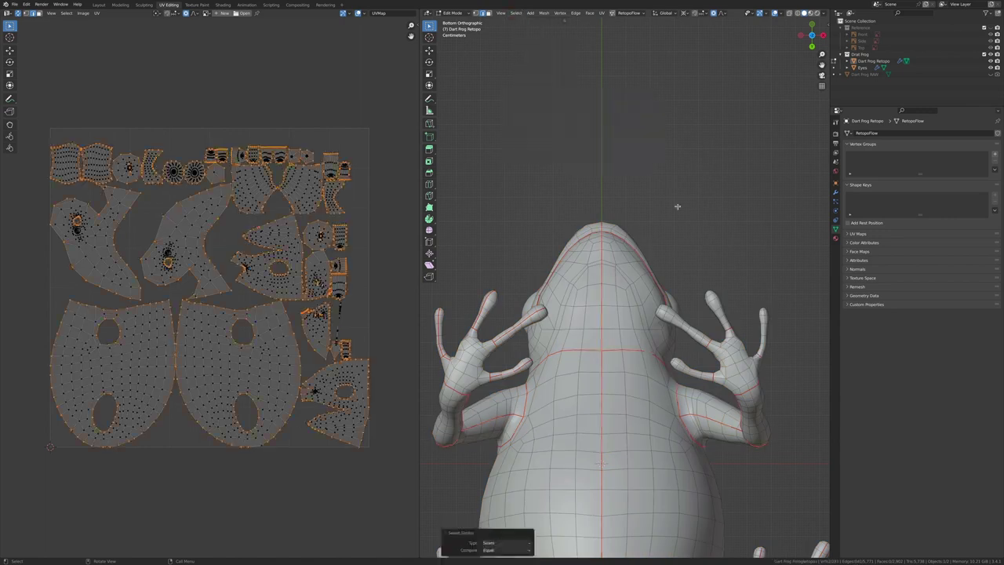
pyautogui.press('a')
pyautogui.hotkey('alt', 'a')
pyautogui.scroll(-3, 714, 242)
# Step: Re-unwrap the frog and zoom in on the eye's UV island
pyautogui.moveTo(714, 242)
pyautogui.mouseDown(button='middle')
pyautogui.moveTo(567, 365)
pyautogui.moveTo(611, 329)
pyautogui.mouseUp(button='middle')
pyautogui.scroll(2, 266, 384)
pyautogui.moveTo(267, 384); pyautogui.dragTo(290, 376, button='middle')
pyautogui.moveTo(690, 352)
pyautogui.mouseDown(button='middle')
pyautogui.moveTo(715, 347)
pyautogui.moveTo(627, 345)
pyautogui.mouseUp(button='middle')
pyautogui.press('a')
pyautogui.press('u')
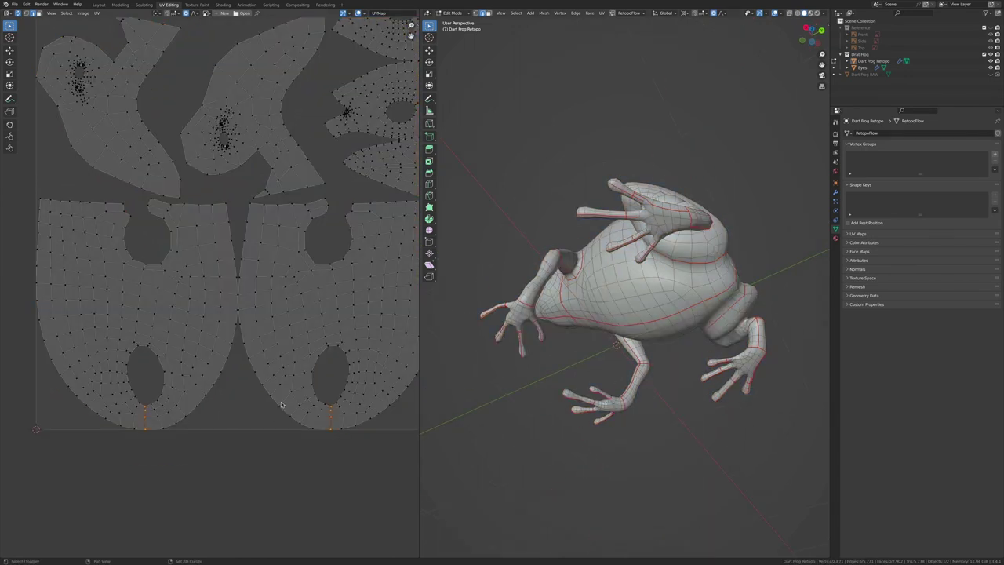
pyautogui.hotkey('alt', 'a')
pyautogui.click(136, 31)
pyautogui.press('KP_Decimal')
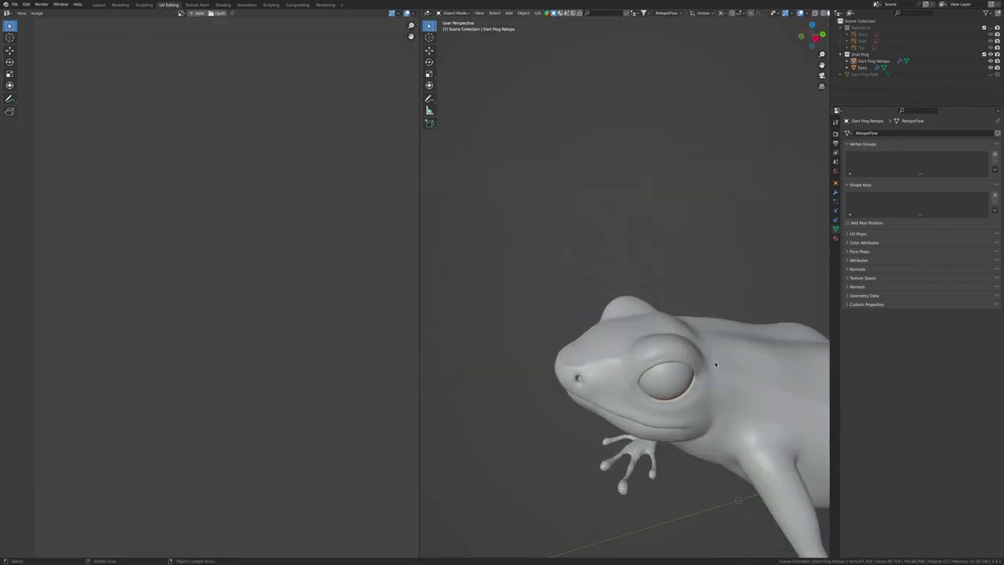
# Step: Re-unwrap the whole frog, inspect a UV island and save the file
pyautogui.press('a')
pyautogui.press('u')
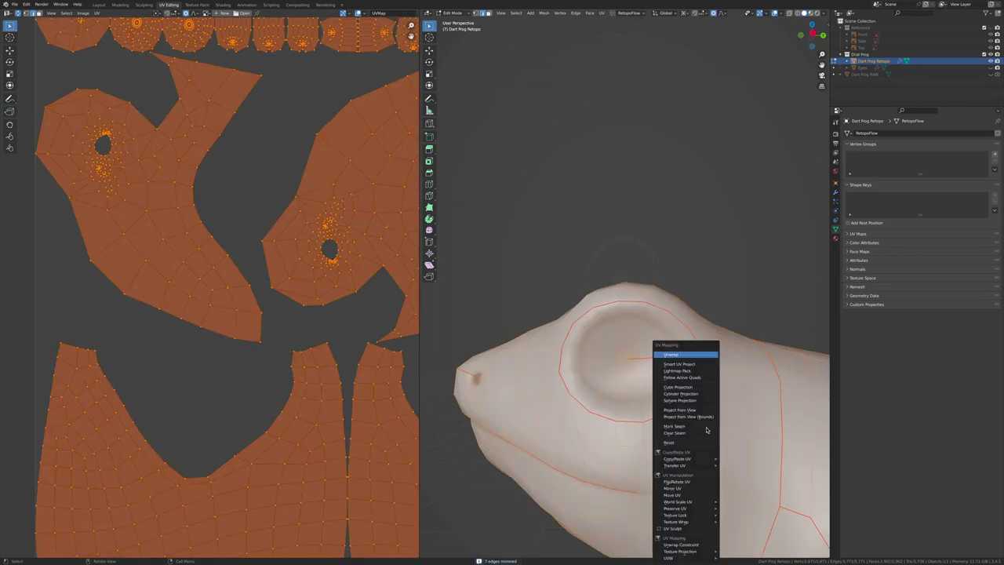
pyautogui.click(675, 352)
pyautogui.click(272, 267)
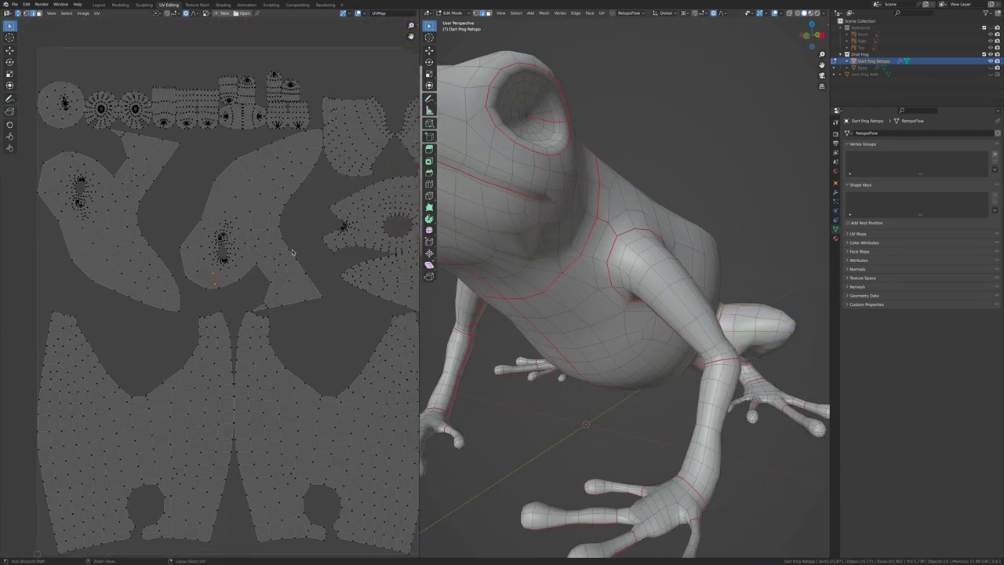
pyautogui.hotkey('ctrl', 's')
pyautogui.click(334, 295)
pyautogui.scroll(6, 325, 308)
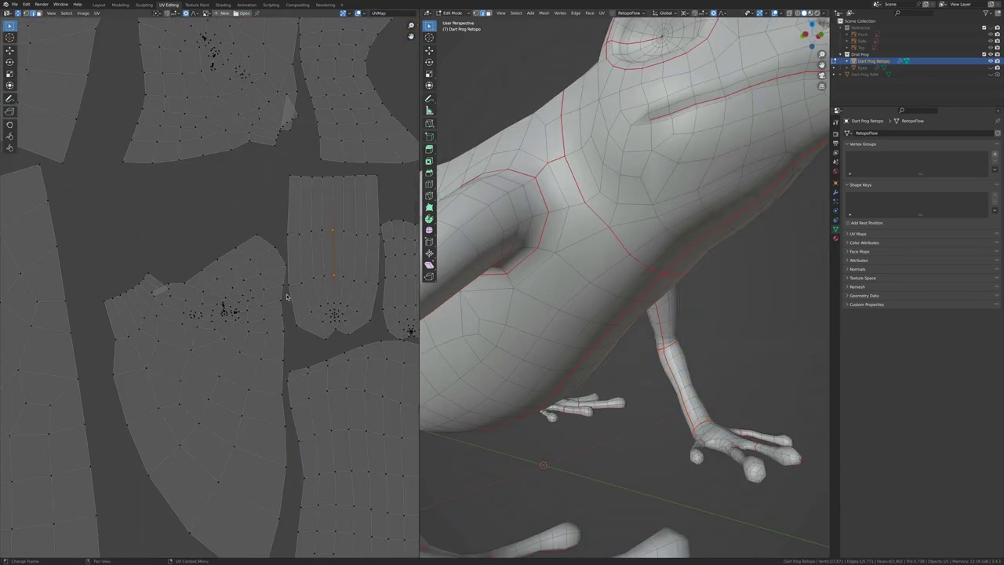
pyautogui.scroll(-5, 325, 309)
# Step: Add an edge path on the hand and re-unwrap the mesh with the new seam
pyautogui.moveTo(549, 235); pyautogui.dragTo(635, 227, button='middle')
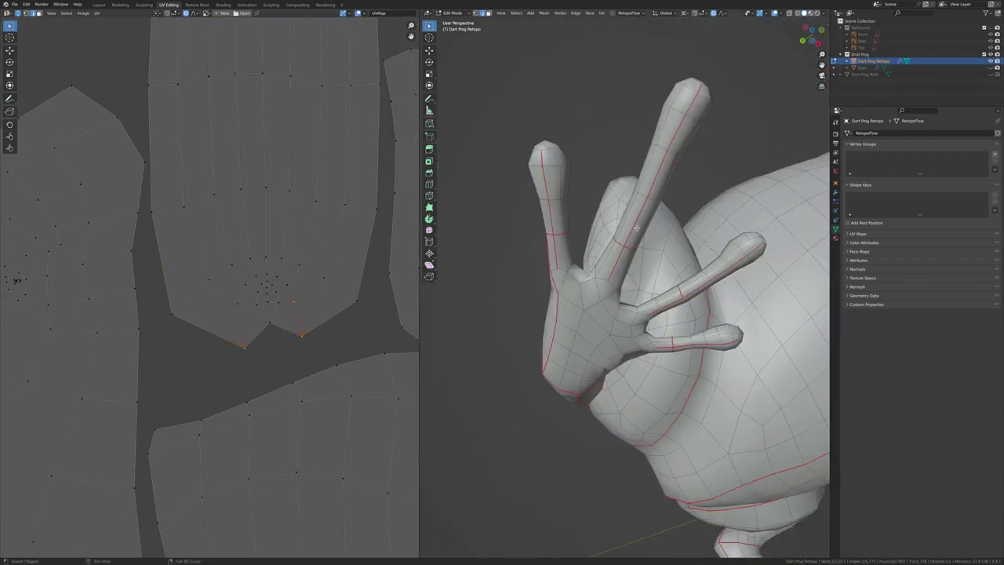
pyautogui.moveTo(661, 353); pyautogui.dragTo(599, 410, button='middle')
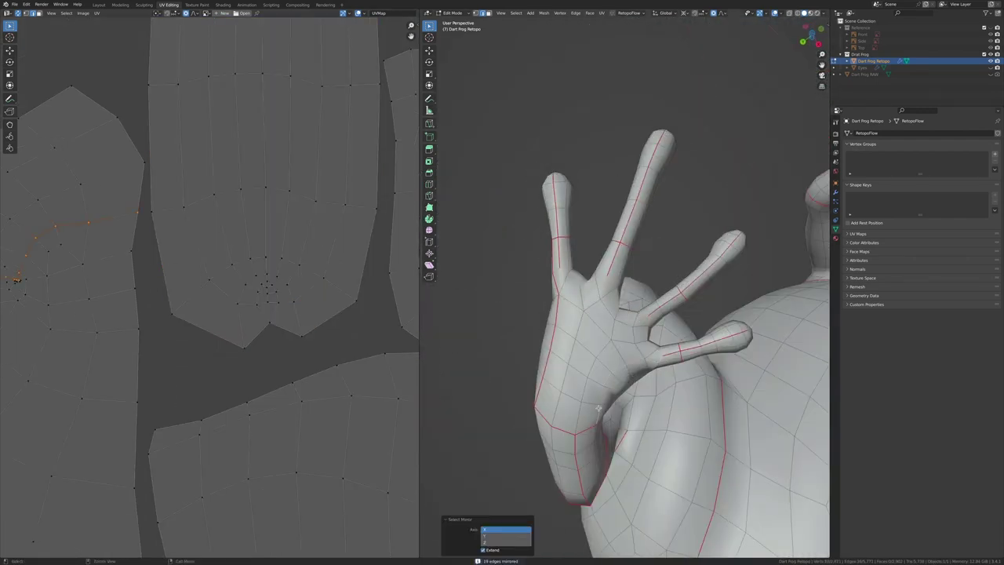
pyautogui.press('a')
pyautogui.press('u')
pyautogui.click(589, 353)
pyautogui.moveTo(630, 375)
pyautogui.mouseDown(button='middle')
pyautogui.moveTo(646, 231)
pyautogui.moveTo(629, 250)
pyautogui.moveTo(645, 170)
pyautogui.moveTo(706, 165)
pyautogui.moveTo(730, 134)
pyautogui.mouseUp(button='middle')
pyautogui.keyDown('ctrl'); pyautogui.click(629, 250); pyautogui.keyUp('ctrl')
pyautogui.press('a')
pyautogui.press('u')
pyautogui.click(676, 340)
# Step: Frame the frog, bring up the edge menu on the selection, and toggle edit mode to show the UV islands
pyautogui.scroll(5, 267, 259)
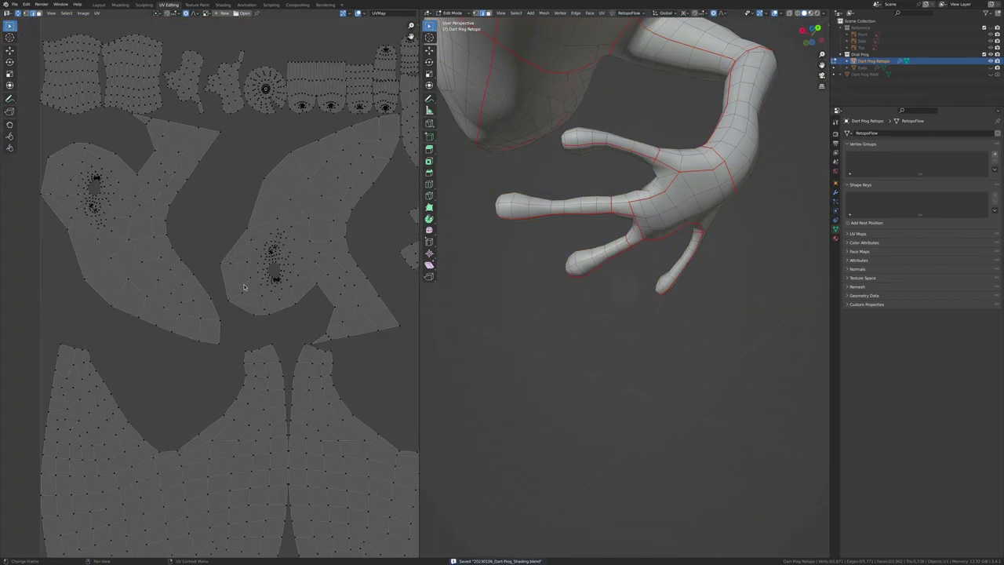
pyautogui.scroll(3, 244, 295)
pyautogui.press('Home')
pyautogui.rightClick(639, 318)
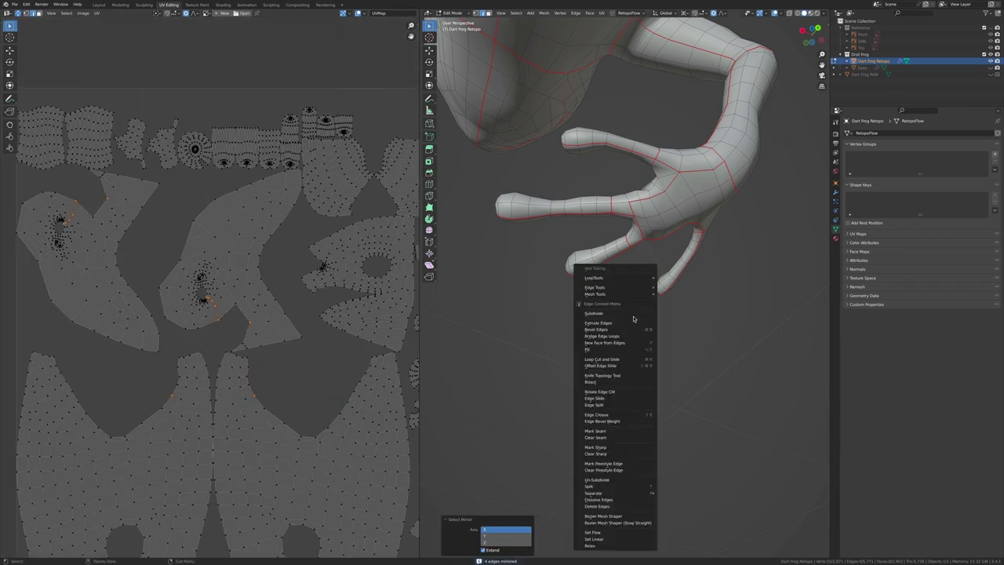
pyautogui.press('Home')
pyautogui.press('a')
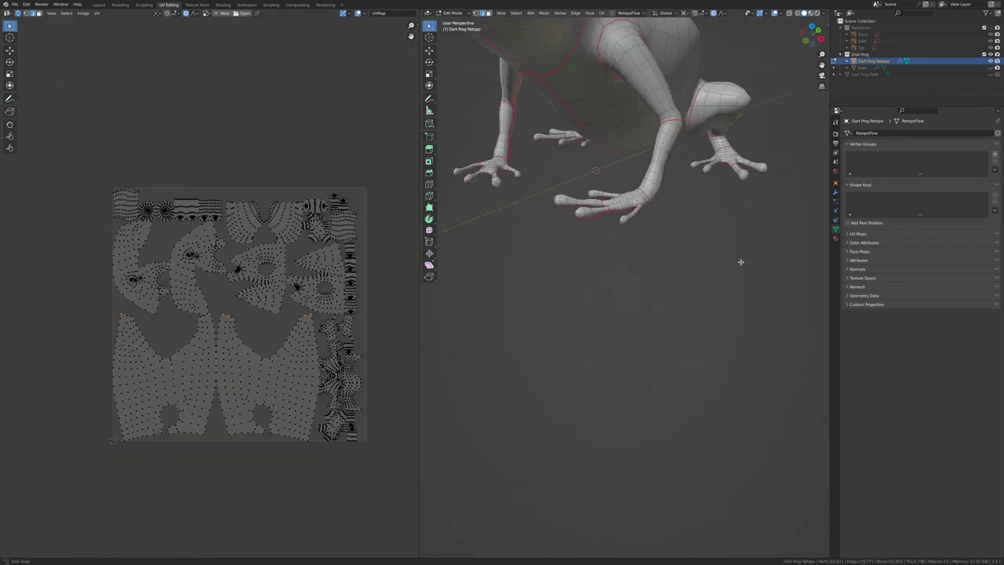
pyautogui.press('Tab')
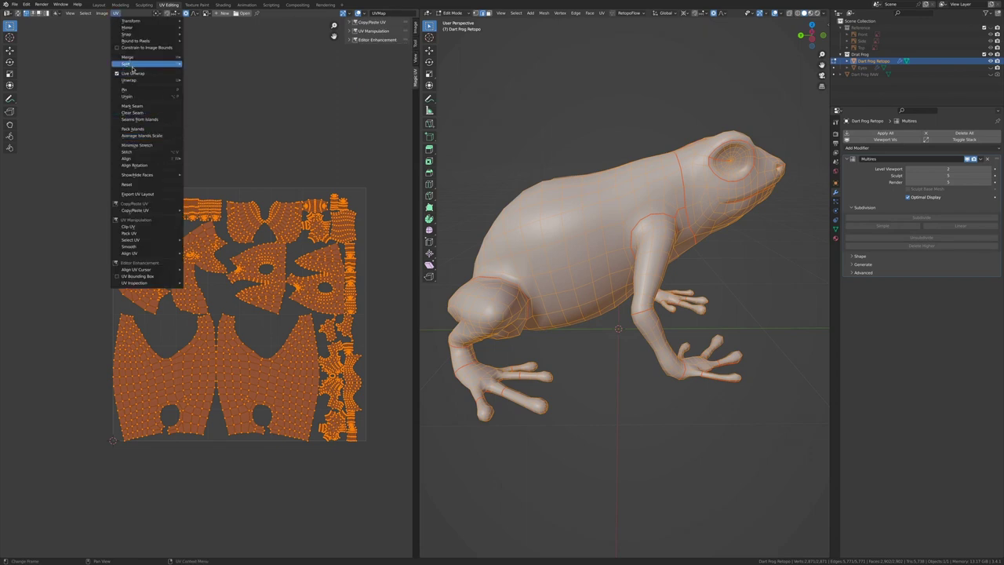
# Step: Run Minimize Stretch, pack the islands, select overlapping islands and repack them
pyautogui.click(131, 145)
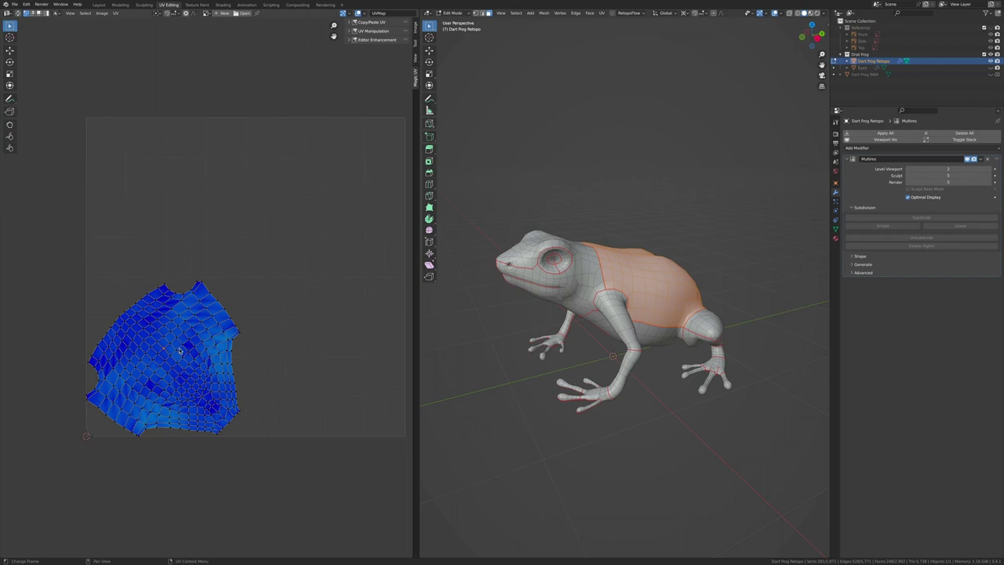
pyautogui.click(115, 13)
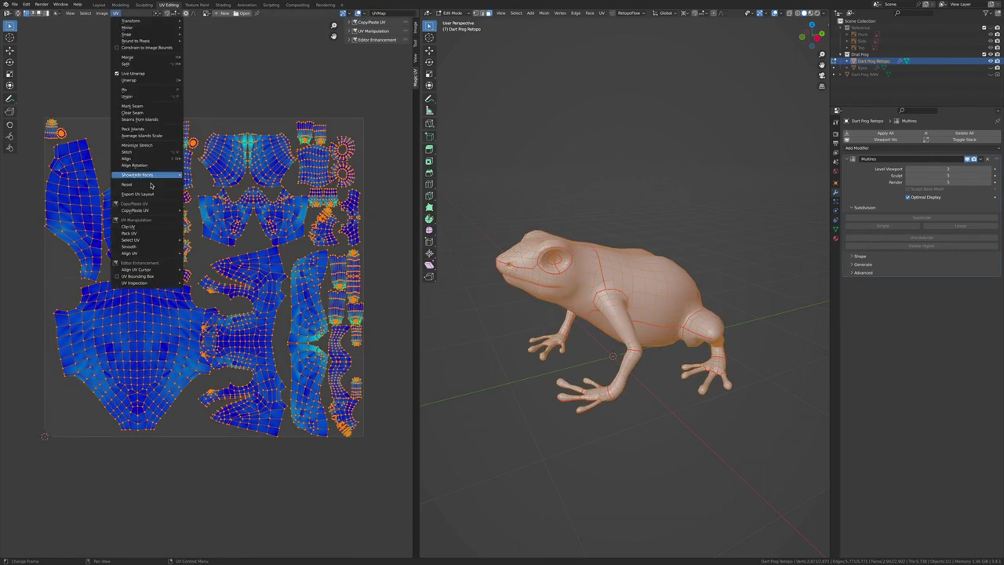
pyautogui.click(133, 129)
pyautogui.click(115, 13)
pyautogui.click(194, 249)
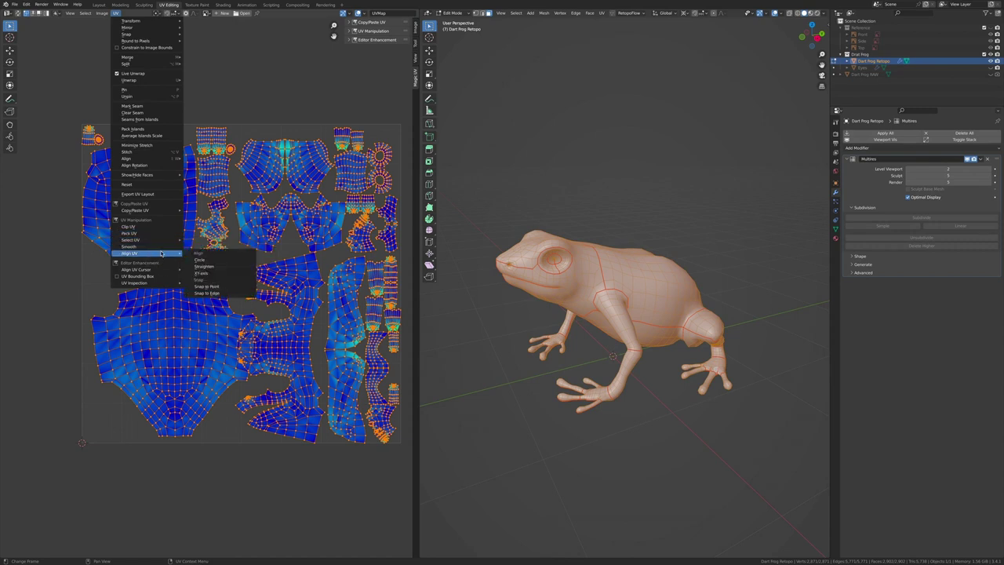
pyautogui.click(156, 235)
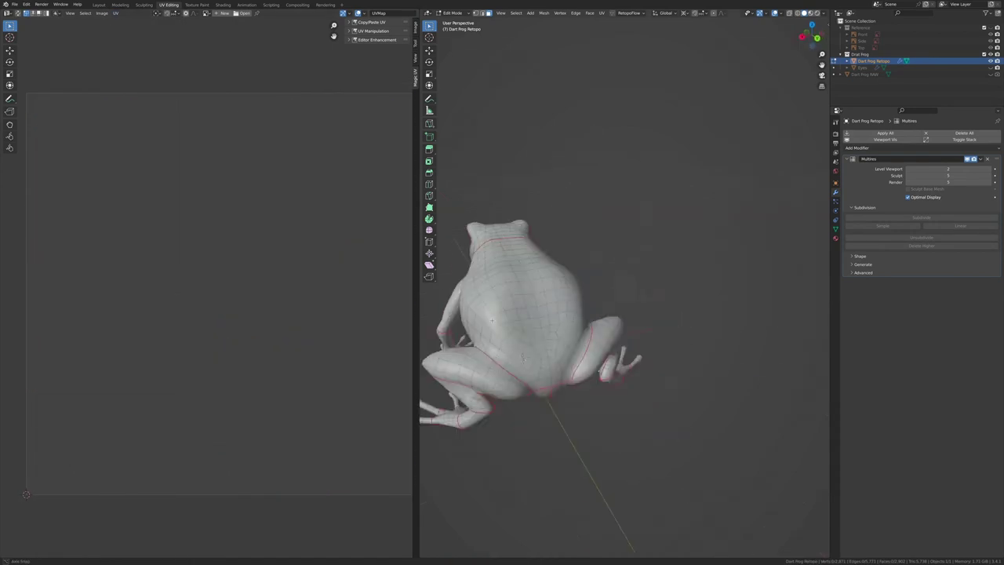
pyautogui.click(115, 13)
pyautogui.click(153, 239)
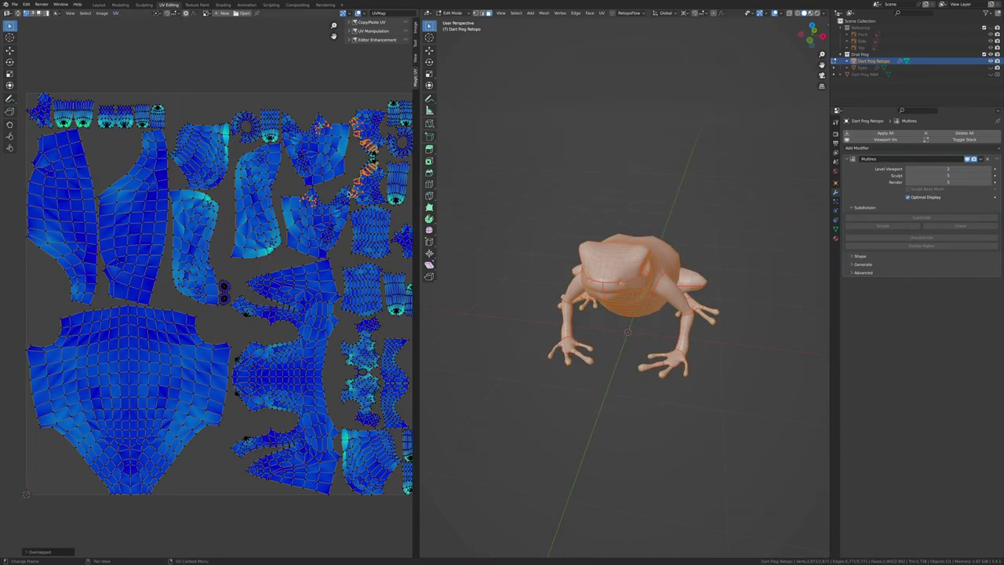
# Step: Move a small island up and box-select the small scattered UV islands
pyautogui.click(596, 358)
pyautogui.press('a')
pyautogui.scroll(5, 596, 346)
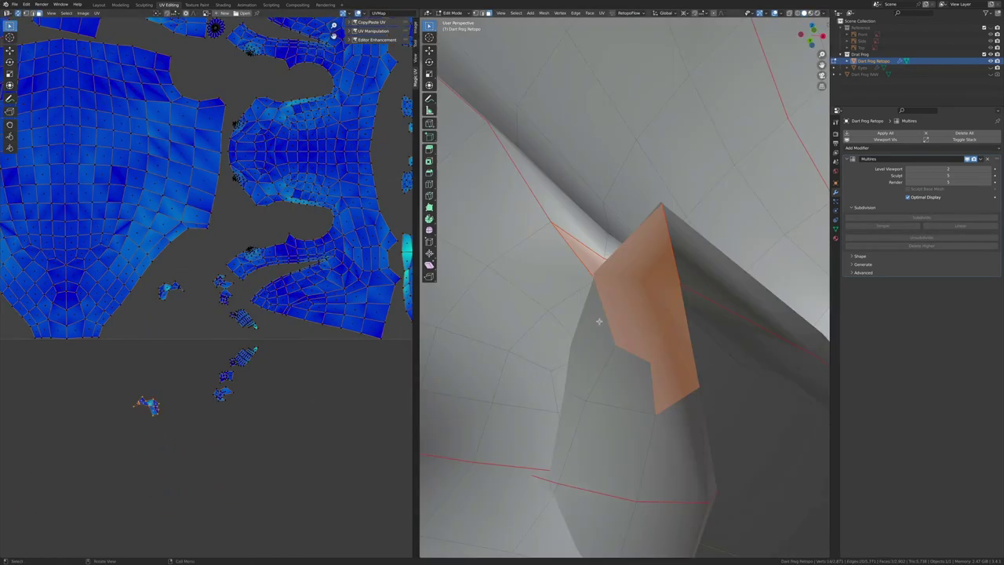
pyautogui.scroll(3, 598, 319)
pyautogui.scroll(2, 528, 332)
pyautogui.moveTo(567, 285); pyautogui.dragTo(549, 329, button='middle')
pyautogui.moveTo(148, 405); pyautogui.dragTo(179, 323)
pyautogui.moveTo(202, 355); pyautogui.dragTo(263, 415)
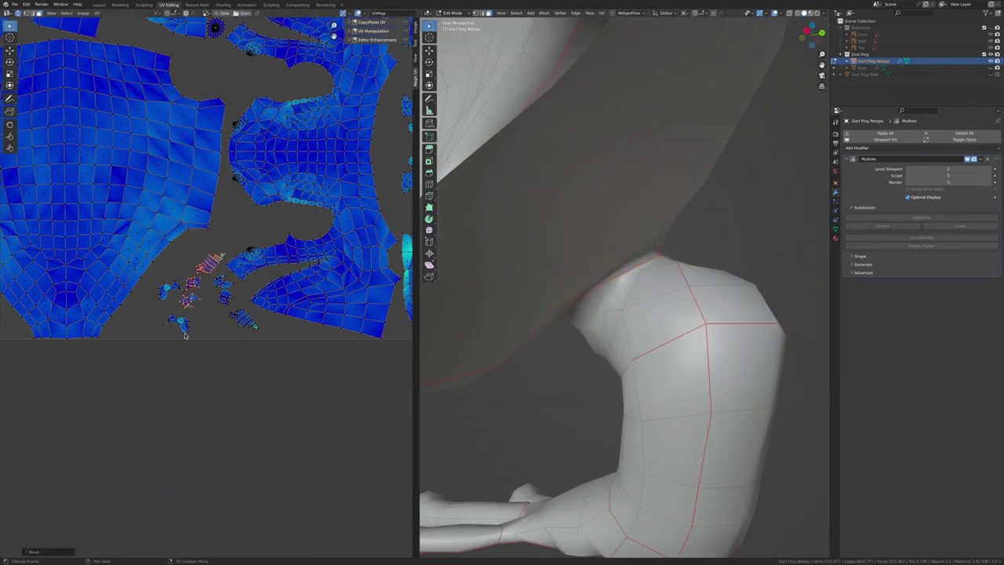
# Step: Repack all islands with Rotate unchecked and save as 20230108_Dart-Frog_Shading.blend
pyautogui.press('a')
pyautogui.press('Home')
pyautogui.click(126, 129)
pyautogui.click(65, 535)
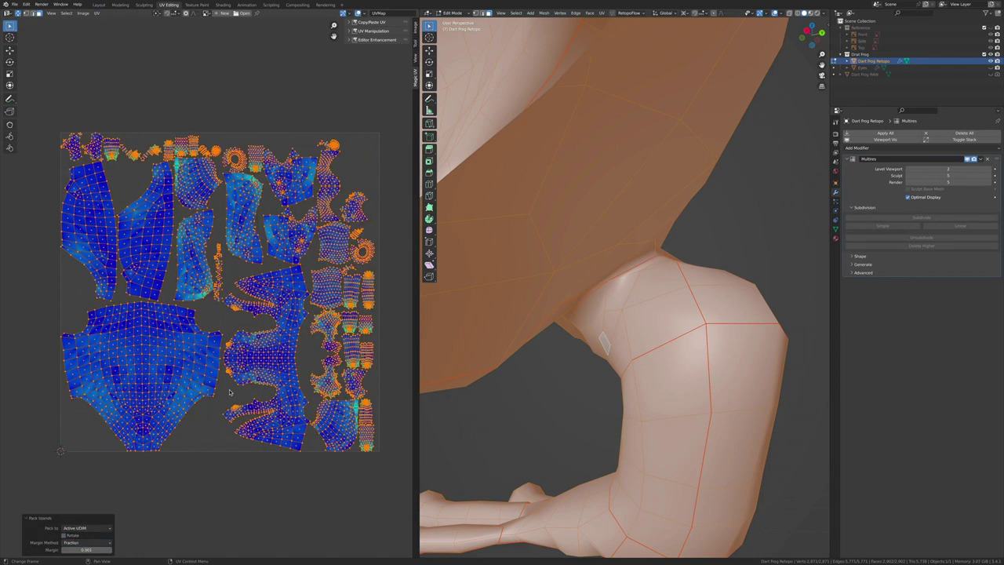
pyautogui.scroll(-2, 230, 392)
pyautogui.hotkey('alt', 'a')
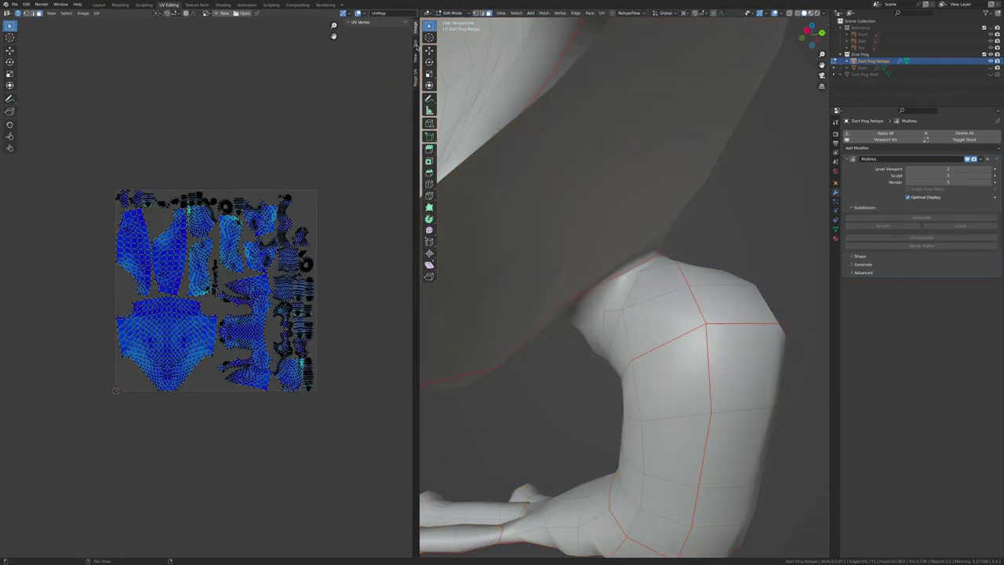
pyautogui.press('a')
pyautogui.scroll(-3, 633, 301)
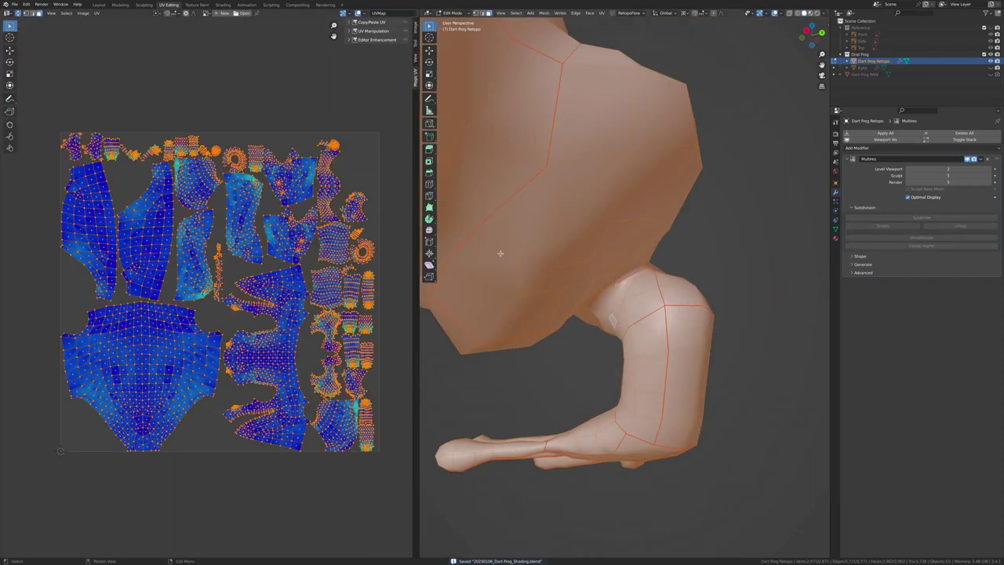
pyautogui.scroll(-3, 633, 302)
pyautogui.press('Tab')
# Step: Rename the frog's material to 'UV Checker'
pyautogui.moveTo(633, 302); pyautogui.dragTo(706, 298, button='middle')
pyautogui.click(835, 238)
pyautogui.doubleClick(905, 160)
pyautogui.write('UV Checker')
pyautogui.press('Return')
# Step: Link an Image Texture to Base Color with a new UV Grid image, previewing it on the frog
pyautogui.click(908, 219)
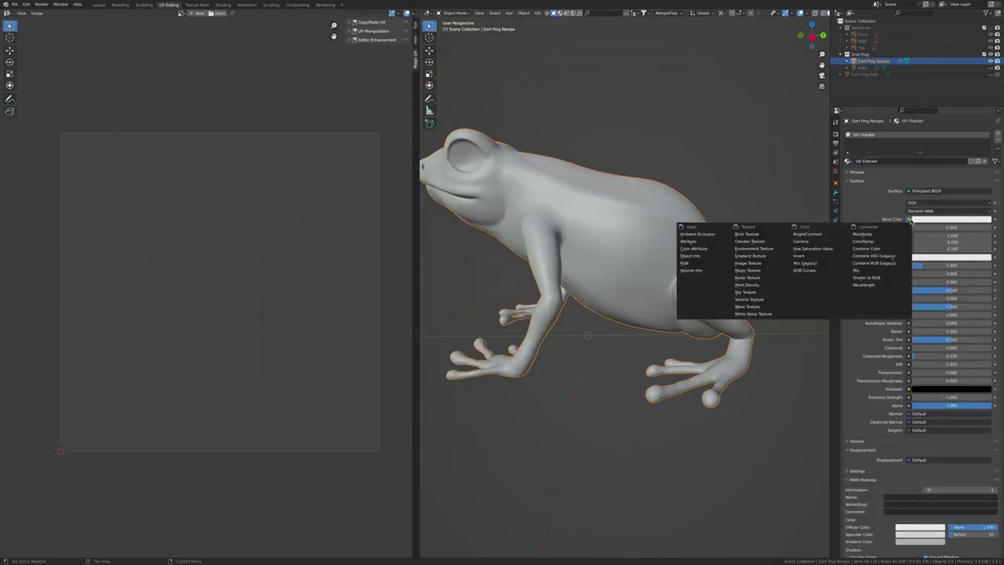
pyautogui.click(746, 262)
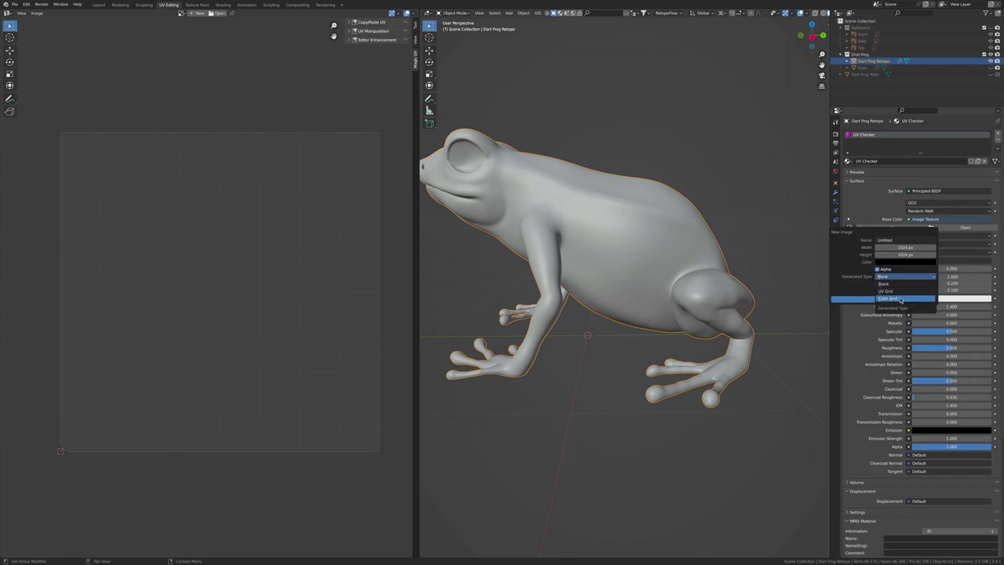
pyautogui.click(883, 299)
pyautogui.press('z')
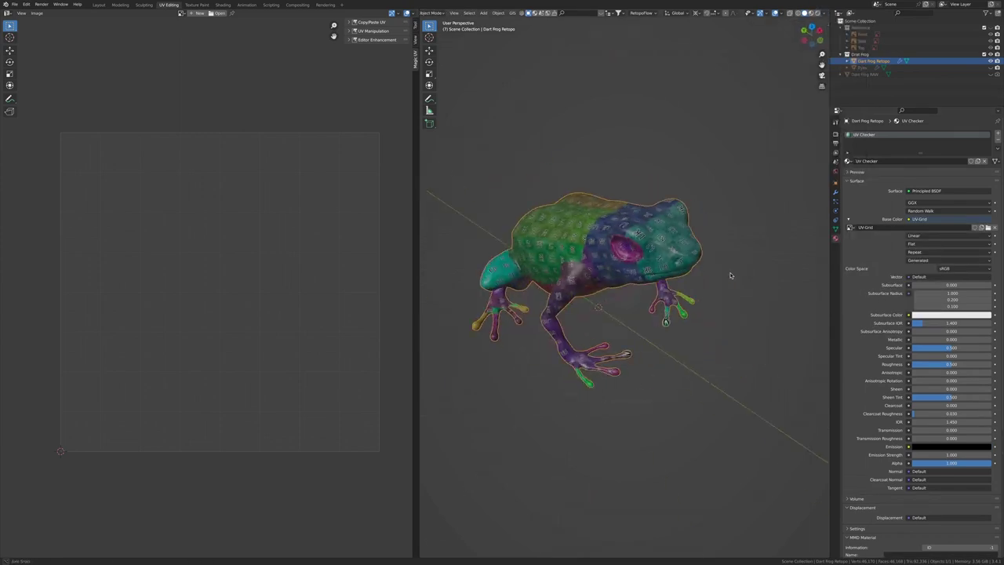
pyautogui.moveTo(732, 344)
pyautogui.mouseDown(button='middle')
pyautogui.moveTo(625, 280)
pyautogui.moveTo(537, 306)
pyautogui.mouseUp(button='middle')
# Step: In Edit Mode, select the body and leg UV islands and rotate the leg island
pyautogui.press('Tab')
pyautogui.hotkey('alt', 'a')
pyautogui.press('l')
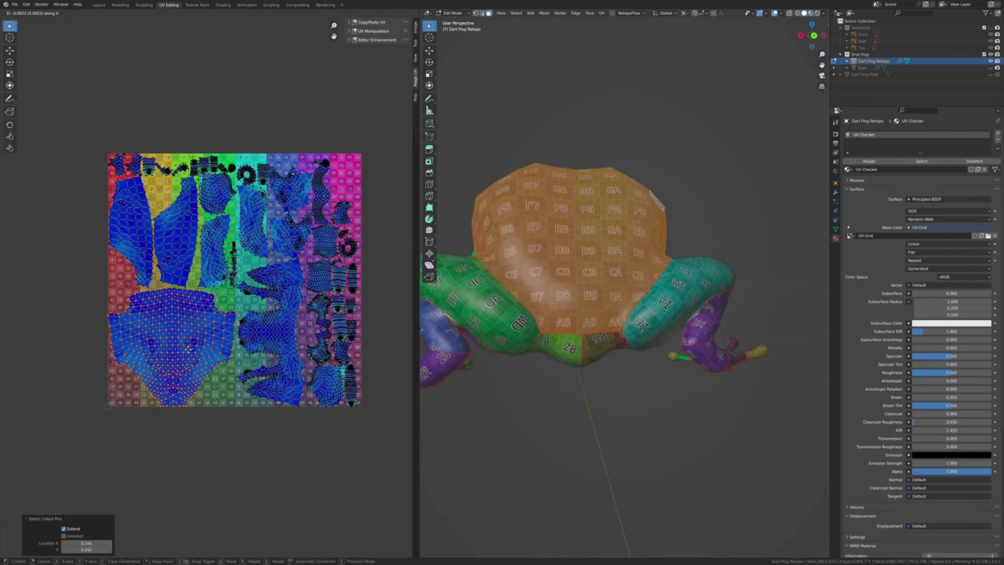
pyautogui.press('ctrl+KP_1')
pyautogui.press('KP_Decimal')
pyautogui.click(141, 235)
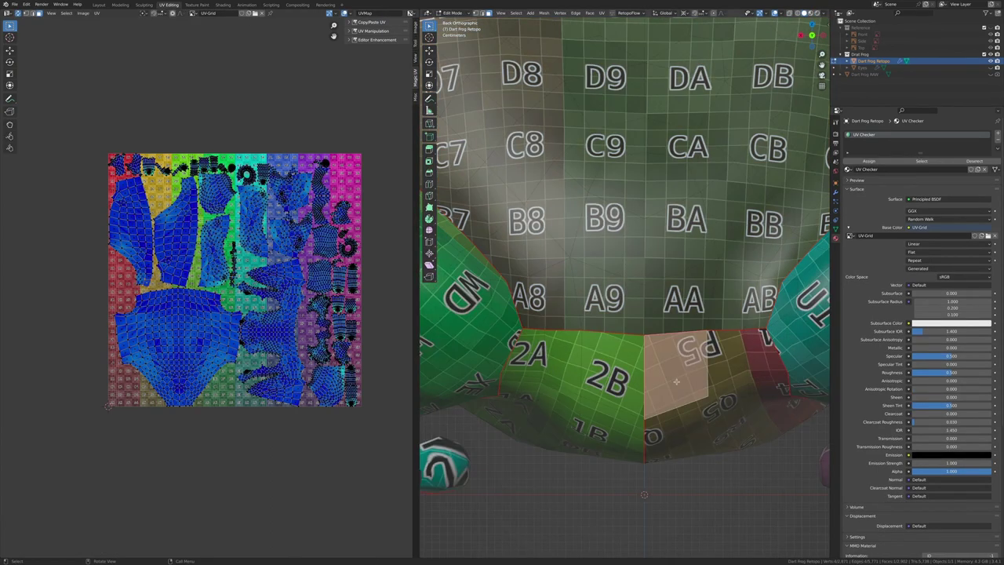
pyautogui.press('l')
pyautogui.press('r')
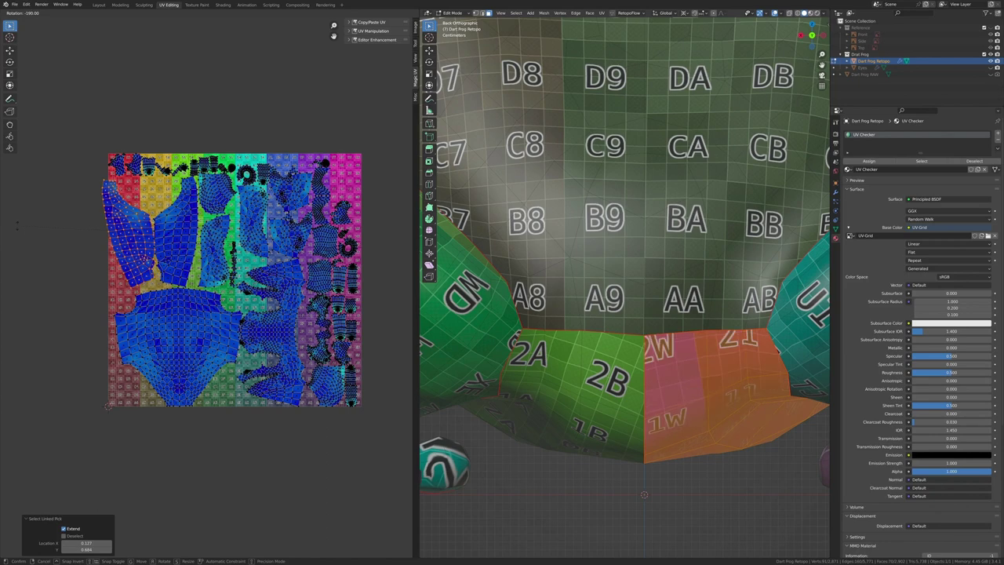
pyautogui.press('a')
pyautogui.hotkey('alt', 'a')
pyautogui.moveTo(549, 236)
pyautogui.mouseDown(button='middle')
pyautogui.moveTo(609, 288)
pyautogui.moveTo(596, 352)
pyautogui.moveTo(615, 408)
pyautogui.moveTo(611, 236)
pyautogui.mouseUp(button='middle')
pyautogui.scroll(3, 610, 288)
# Step: Unwrap the whole frog mesh, rotate one island, and apply Average Islands Scale
pyautogui.press('a')
pyautogui.press('u')
pyautogui.click(609, 313)
pyautogui.press('l')
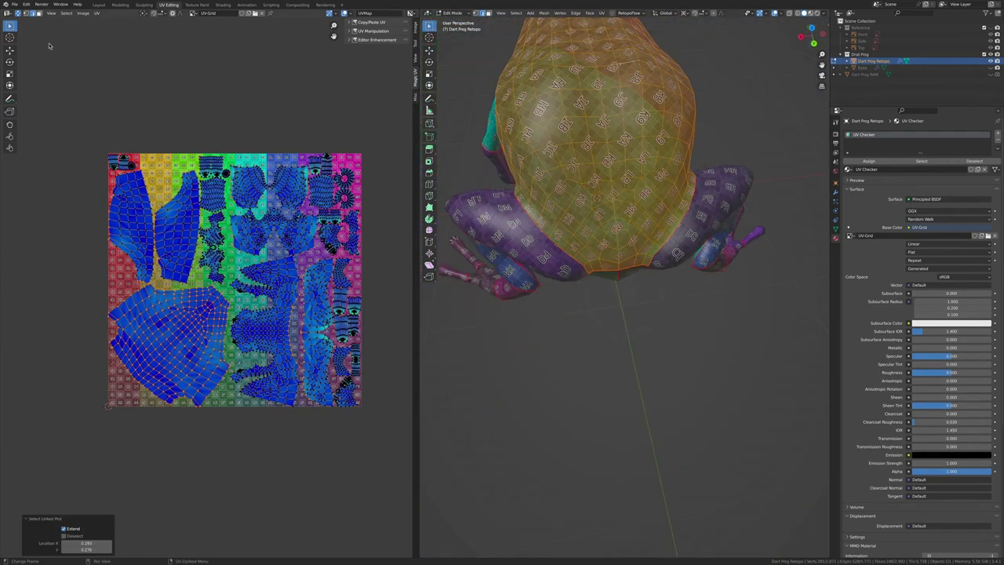
pyautogui.press('r')
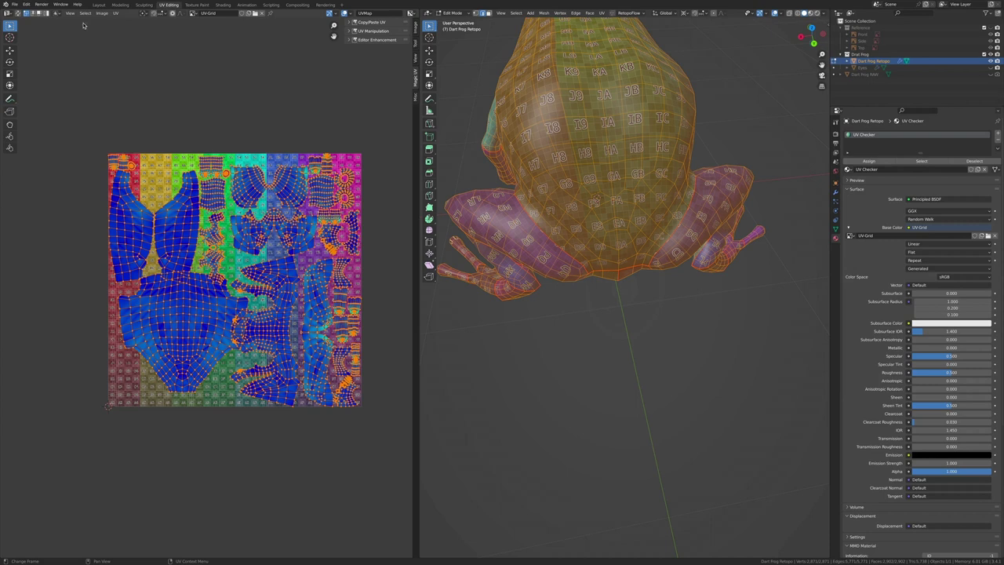
pyautogui.hotkey('ctrl', 'a')
# Step: Pack the UV islands, move one island along X, and save the file
pyautogui.click(132, 128)
pyautogui.click(87, 528)
pyautogui.press('l')
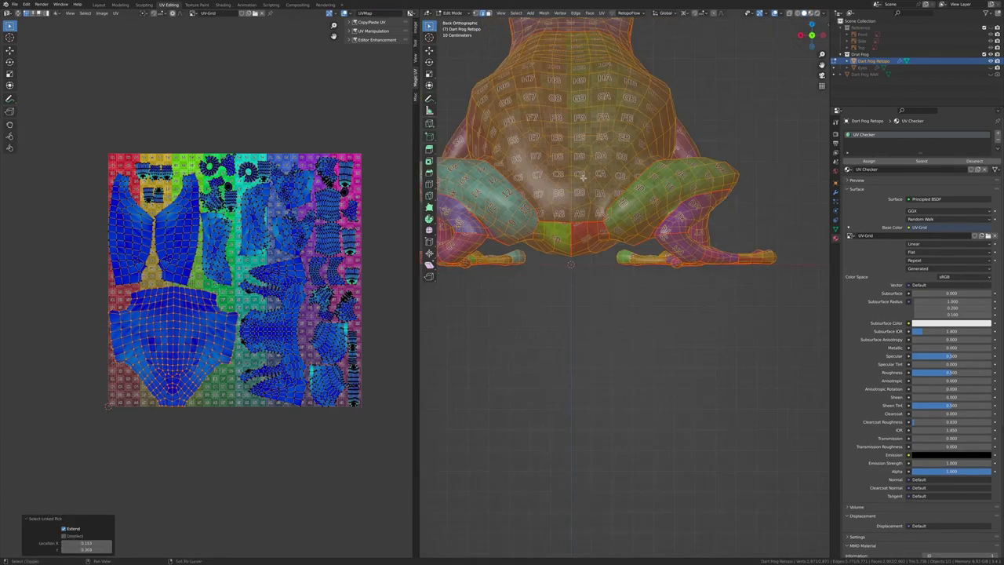
pyautogui.press('g')
pyautogui.press('x')
pyautogui.scroll(4, 221, 359)
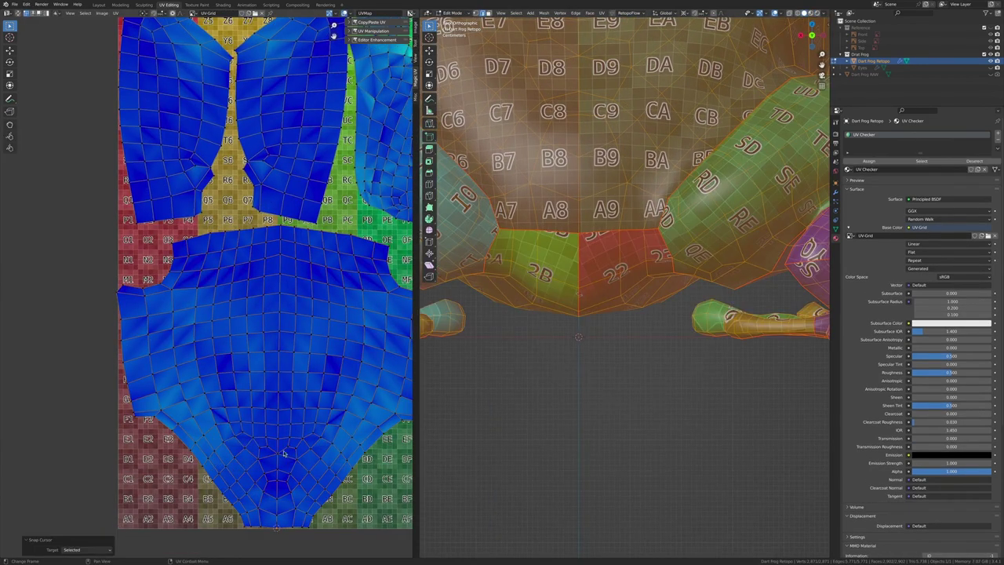
pyautogui.scroll(-2, 316, 280)
pyautogui.hotkey('ctrl', 's')
pyautogui.press('g')
pyautogui.press('x')
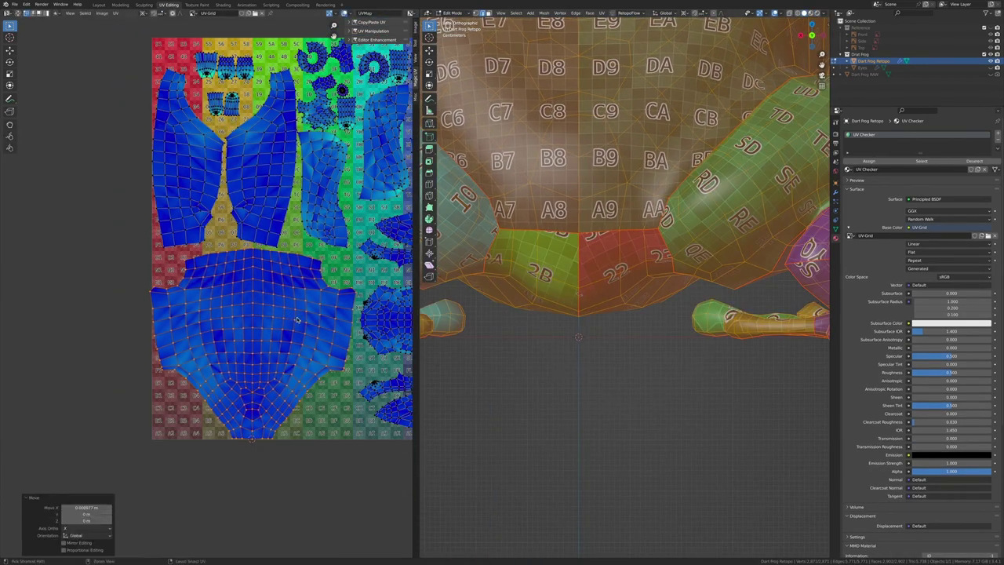
pyautogui.hotkey('ctrl', 's')
pyautogui.scroll(-1, 296, 319)
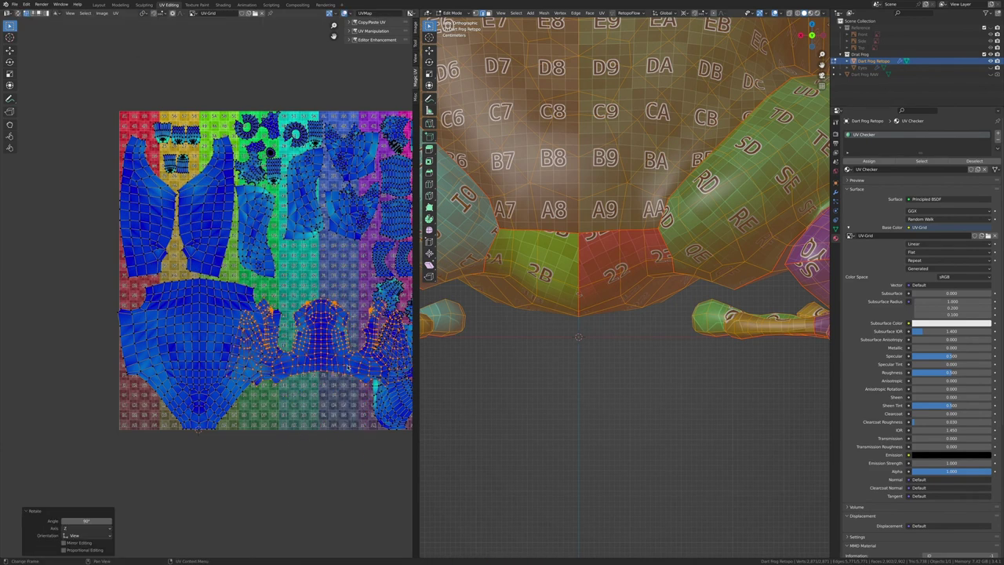
# Step: Shift the lower body island, align islands vertically, and average the island scales
pyautogui.moveTo(231, 329); pyautogui.dragTo(251, 324)
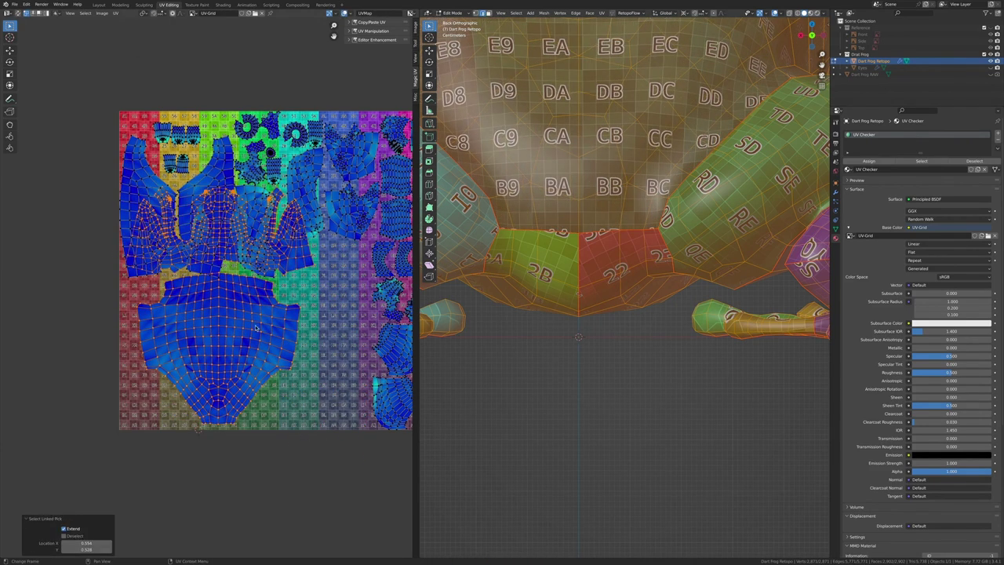
pyautogui.click(208, 196)
pyautogui.press('l')
pyautogui.press('g')
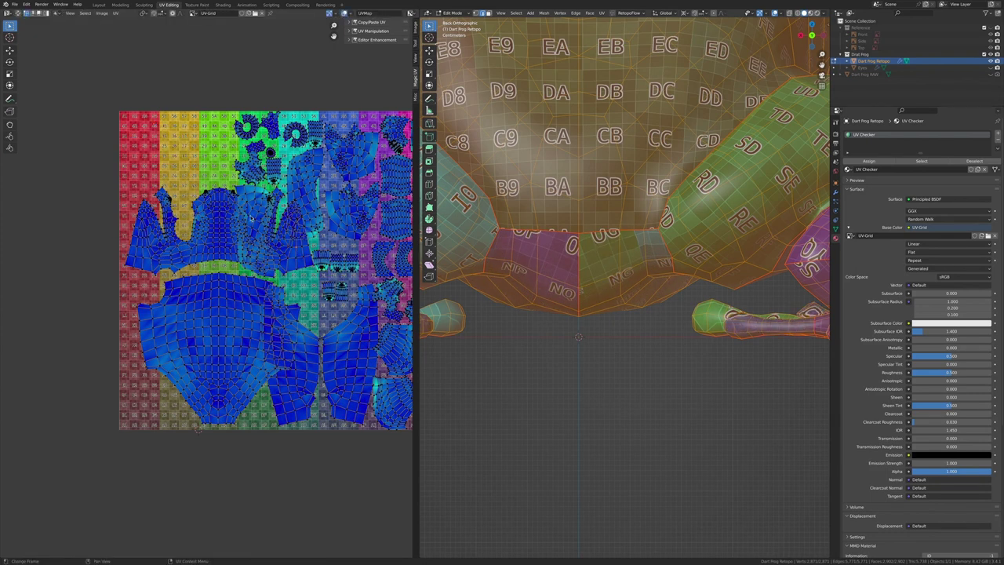
pyautogui.click(139, 136)
pyautogui.scroll(2, 104, 117)
pyautogui.scroll(2, 104, 117)
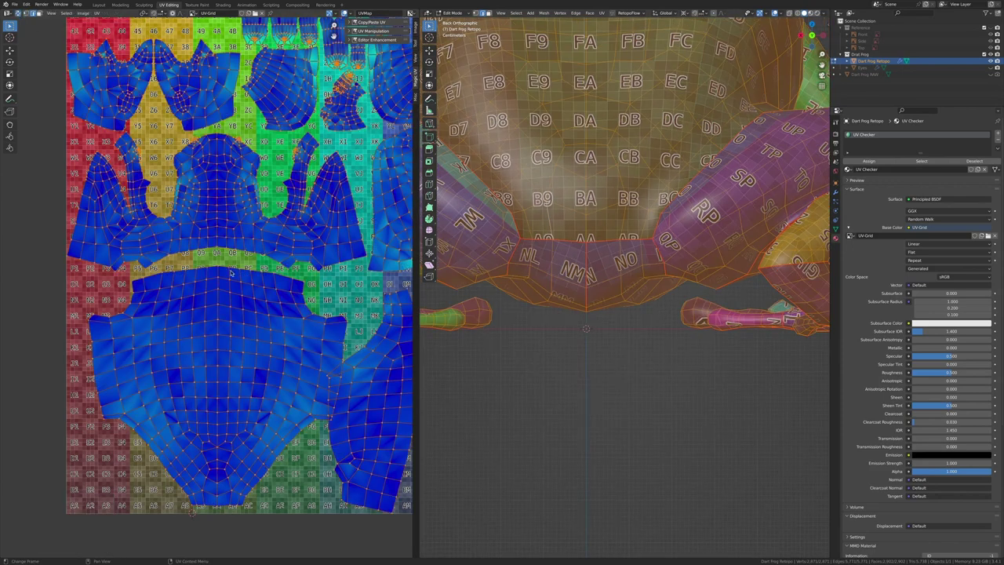
# Step: Select all UVs, re-unwrap them, and frame the full UV square
pyautogui.rightClick(200, 284)
pyautogui.press('Escape')
pyautogui.press('a')
pyautogui.press('u')
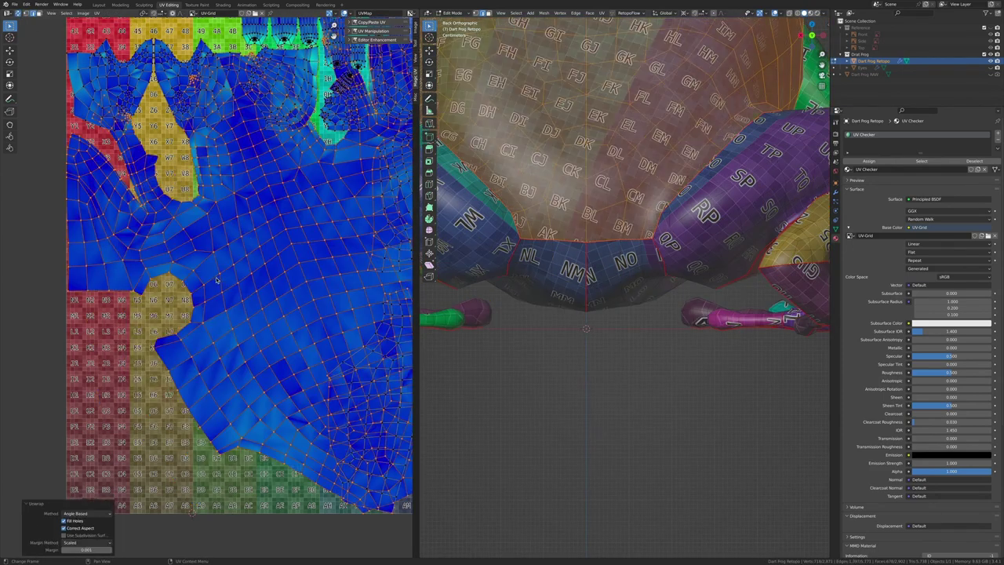
pyautogui.press('Home')
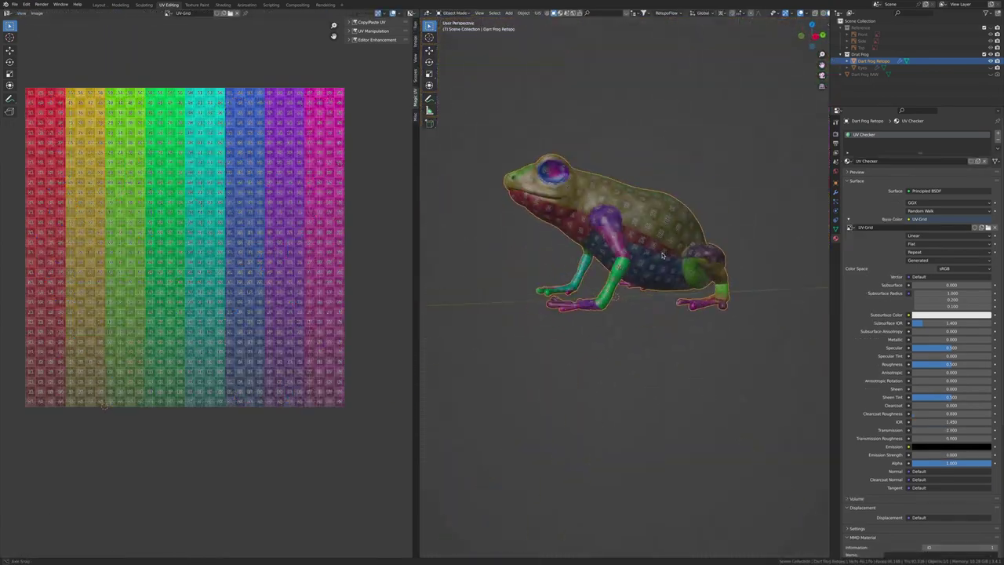
# Step: Isolate and reposition the leg island's UVs, then return to Object Mode and save
pyautogui.press('Tab')
pyautogui.moveTo(504, 287)
pyautogui.mouseDown(button='middle')
pyautogui.moveTo(468, 308)
pyautogui.moveTo(509, 298)
pyautogui.mouseUp(button='middle')
pyautogui.scroll(3, 510, 298)
pyautogui.hotkey('shift', 'h')
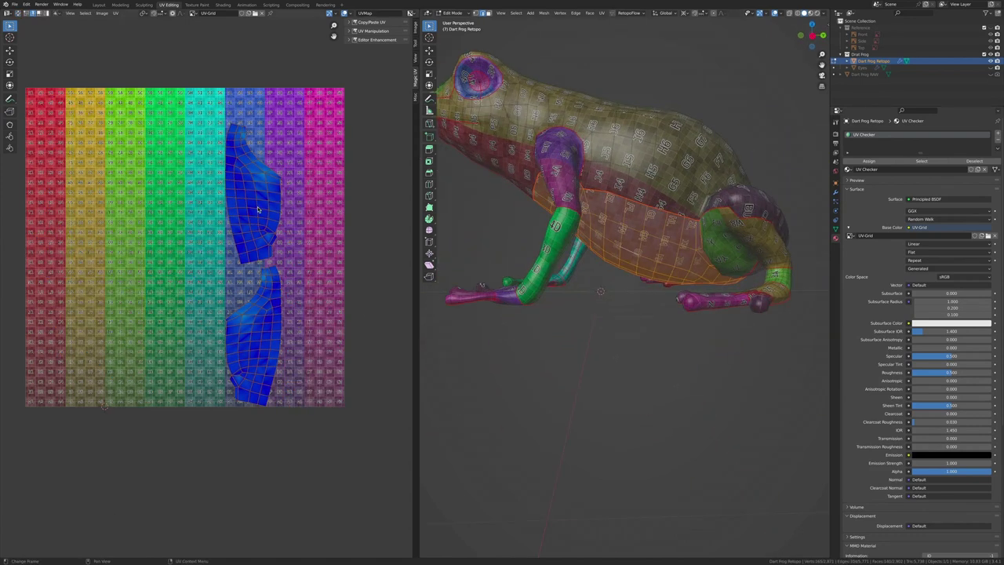
pyautogui.click(267, 207)
pyautogui.press('a')
pyautogui.press('Tab')
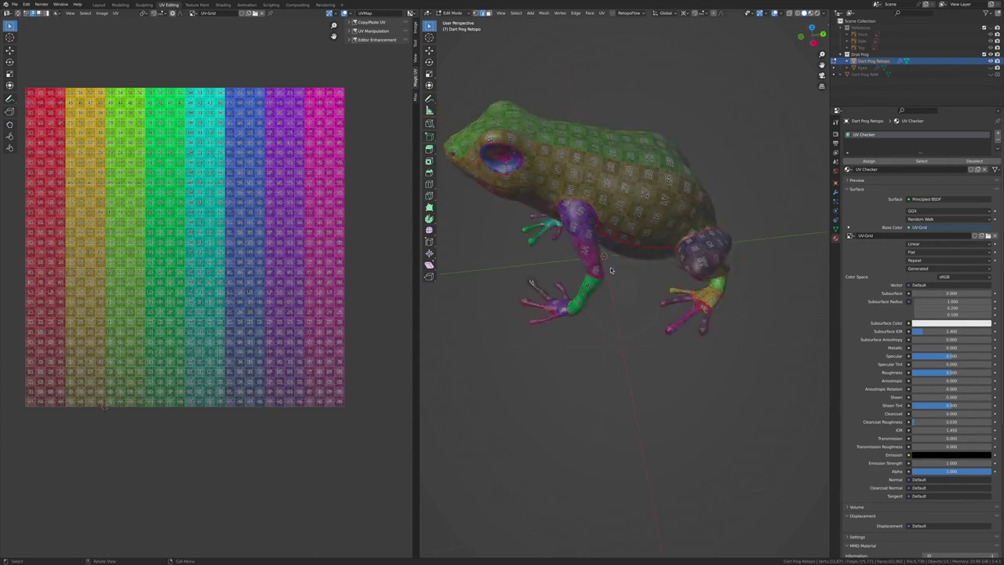
pyautogui.moveTo(768, 188); pyautogui.dragTo(723, 186, button='middle')
pyautogui.hotkey('ctrl', 's')
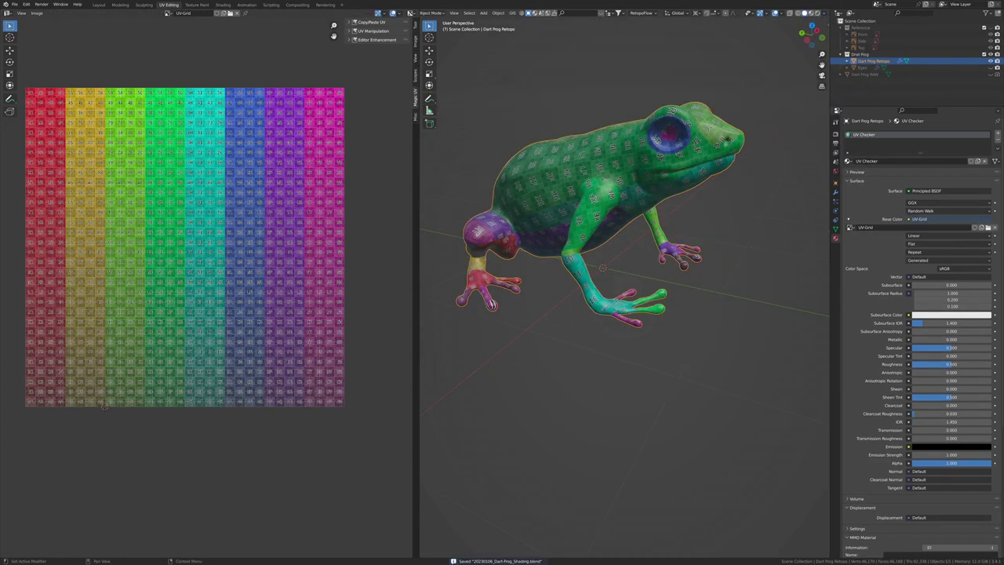
# Step: Rotate the islands 180 degrees and repack them across the UV layout
pyautogui.moveTo(690, 236)
pyautogui.mouseDown(button='middle')
pyautogui.moveTo(730, 230)
pyautogui.moveTo(628, 226)
pyautogui.mouseUp(button='middle')
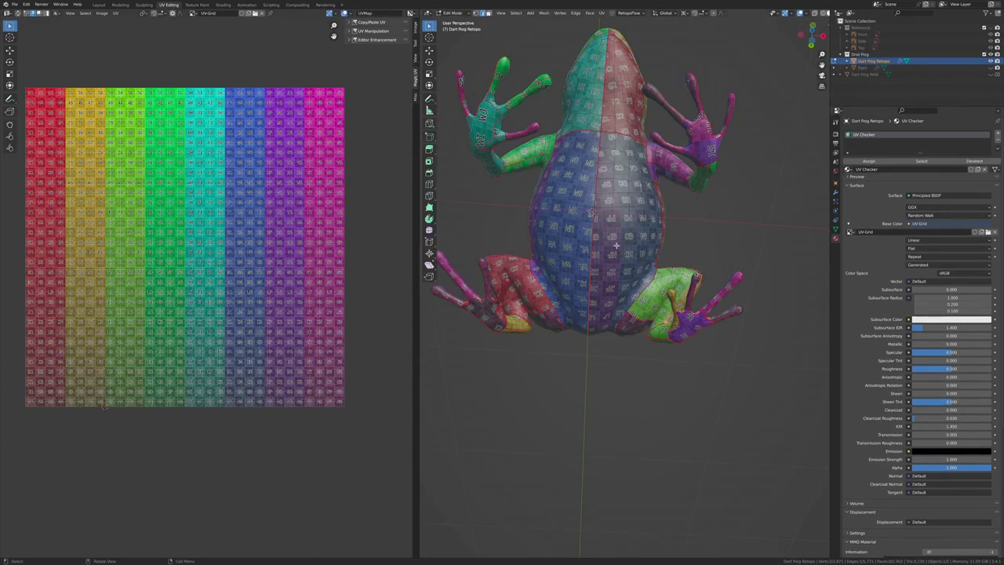
pyautogui.press('Tab')
pyautogui.press('a')
pyautogui.click(299, 357)
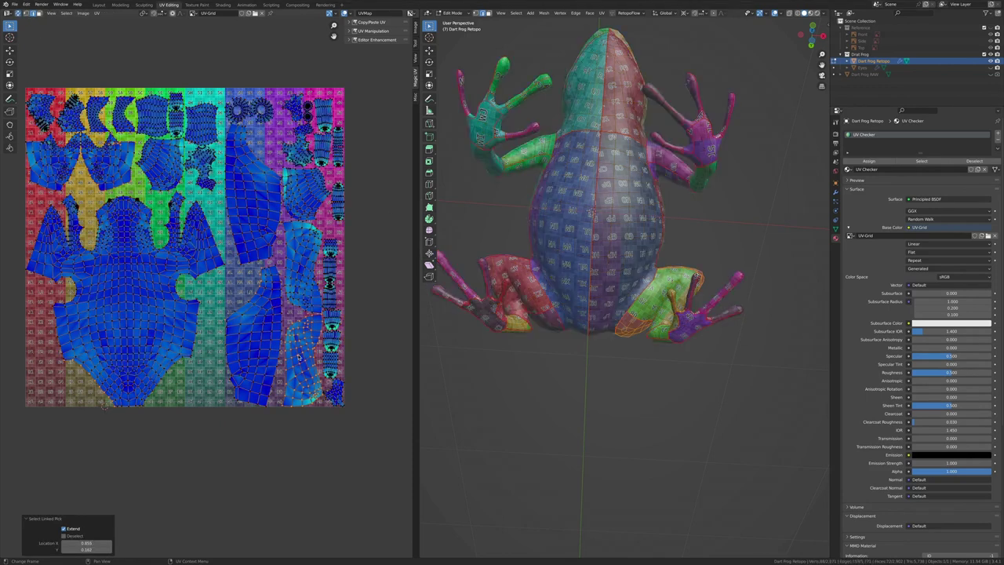
pyautogui.hotkey('ctrl', 'z')
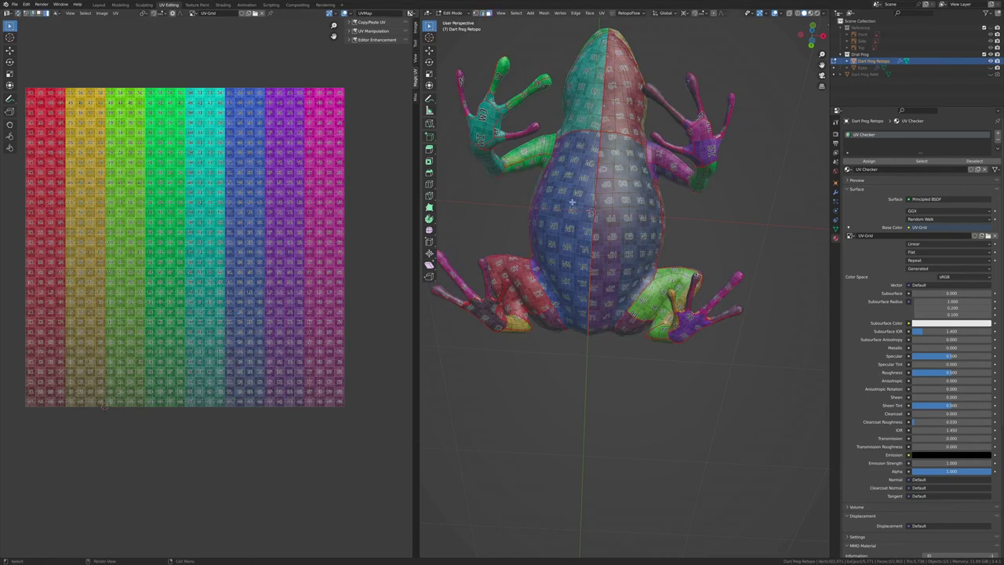
pyautogui.press('a')
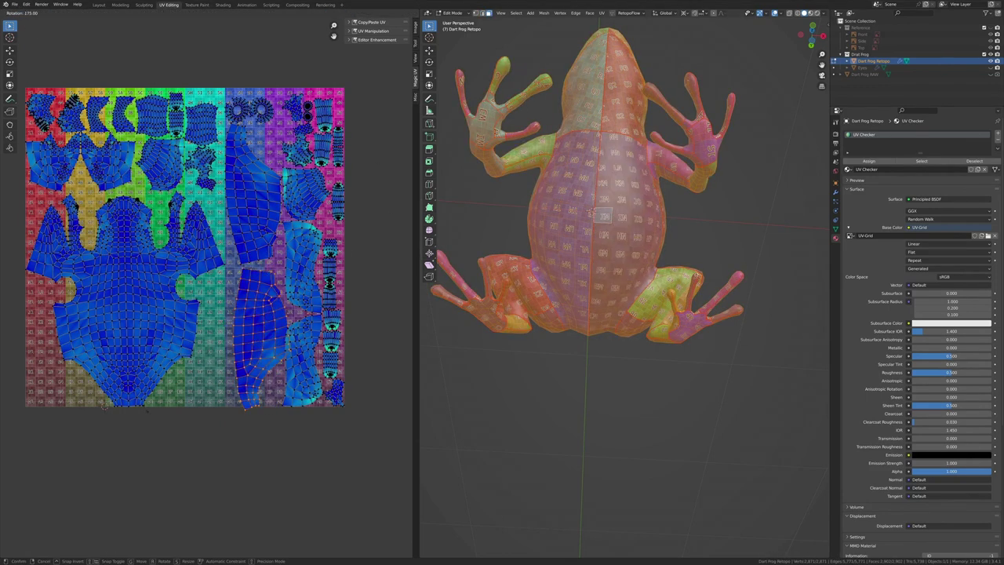
pyautogui.press('Return')
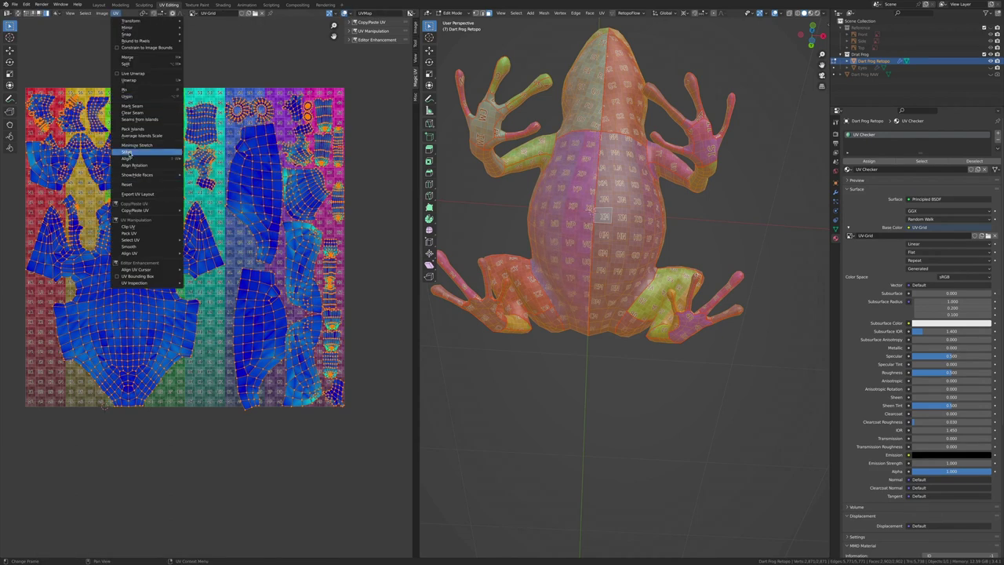
pyautogui.click(128, 152)
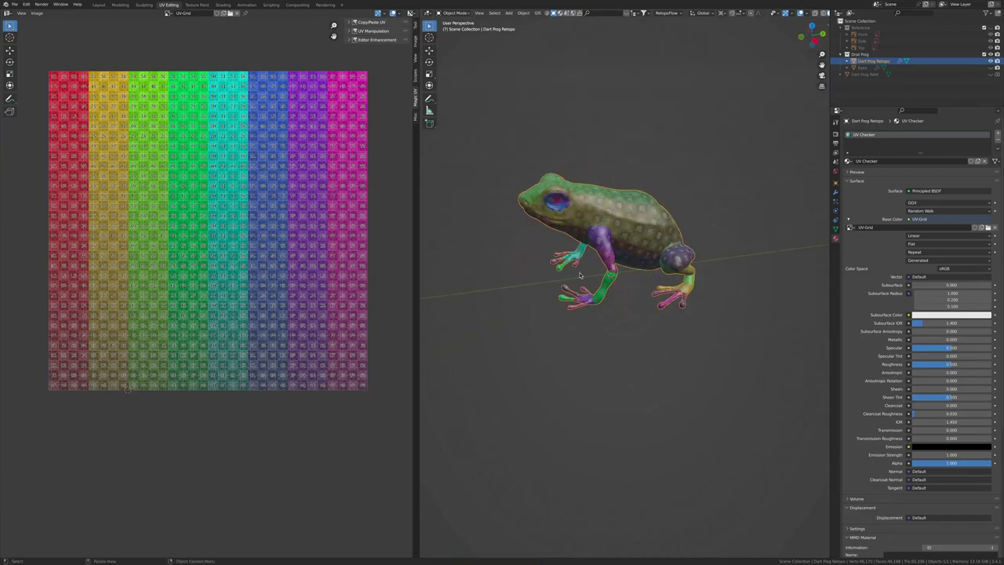
# Step: Save as 20230108_Dart-Frog_UV-Unwrapping.blend and switch to the Shading workspace
pyautogui.hotkey('ctrl', 'shift', 's')
pyautogui.press('Return')
pyautogui.scroll(4, 641, 296)
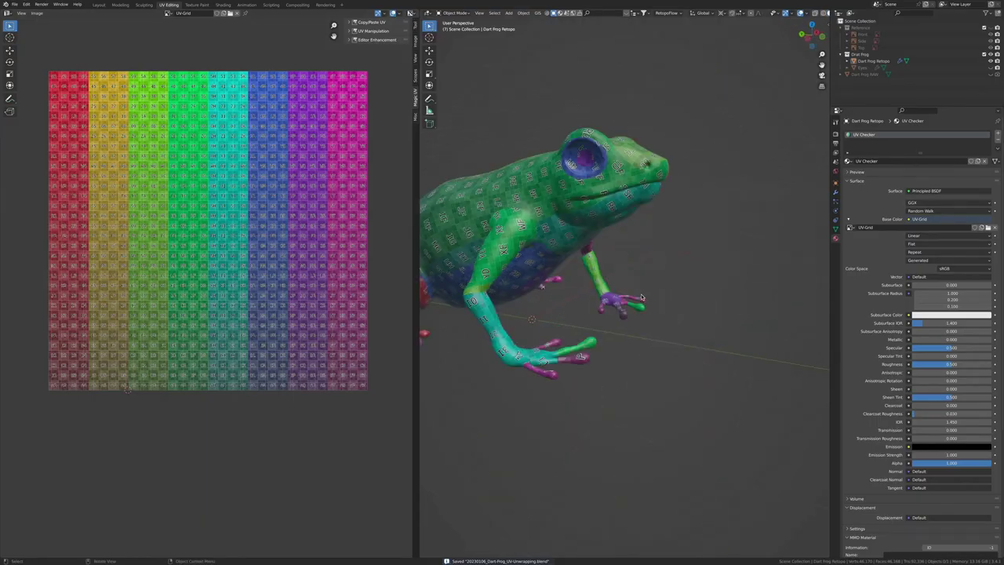
pyautogui.click(223, 4)
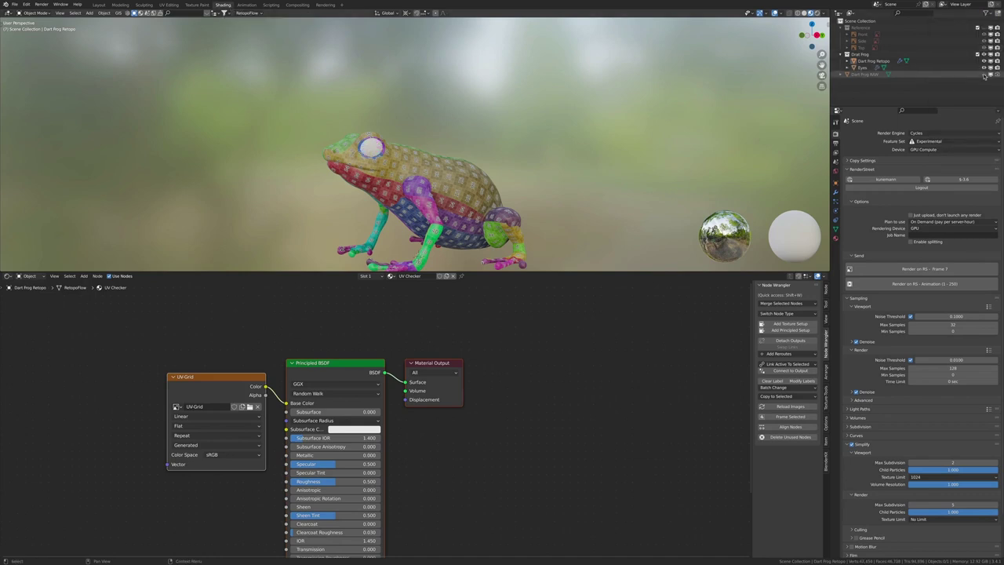
# Step: Move the ColorRamp's black stop to 0.045 so the Musgrave texture blends blue and black shaders
pyautogui.click(941, 67)
pyautogui.doubleClick(408, 276)
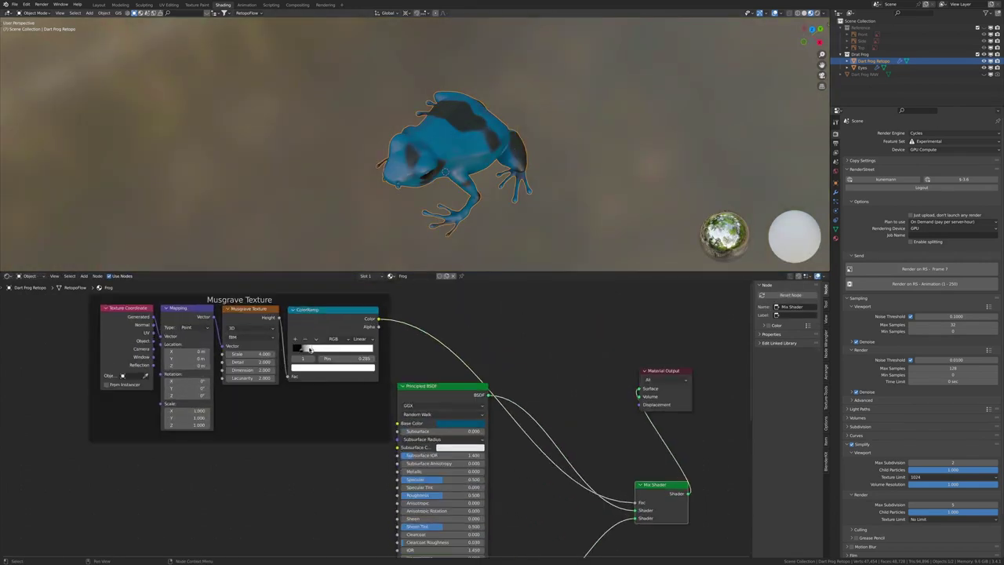
pyautogui.moveTo(310, 349); pyautogui.dragTo(294, 349)
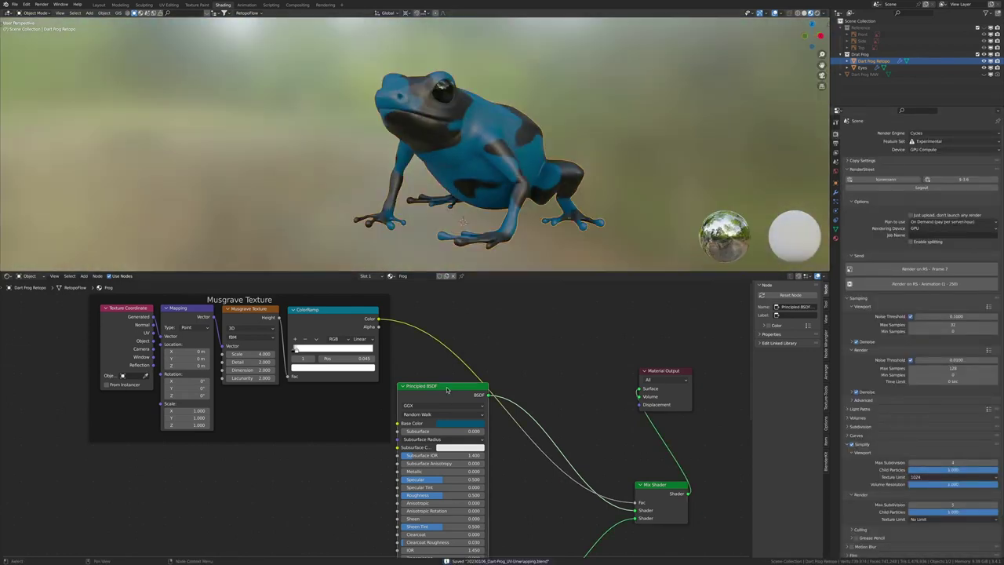
pyautogui.moveTo(459, 387); pyautogui.dragTo(466, 418)
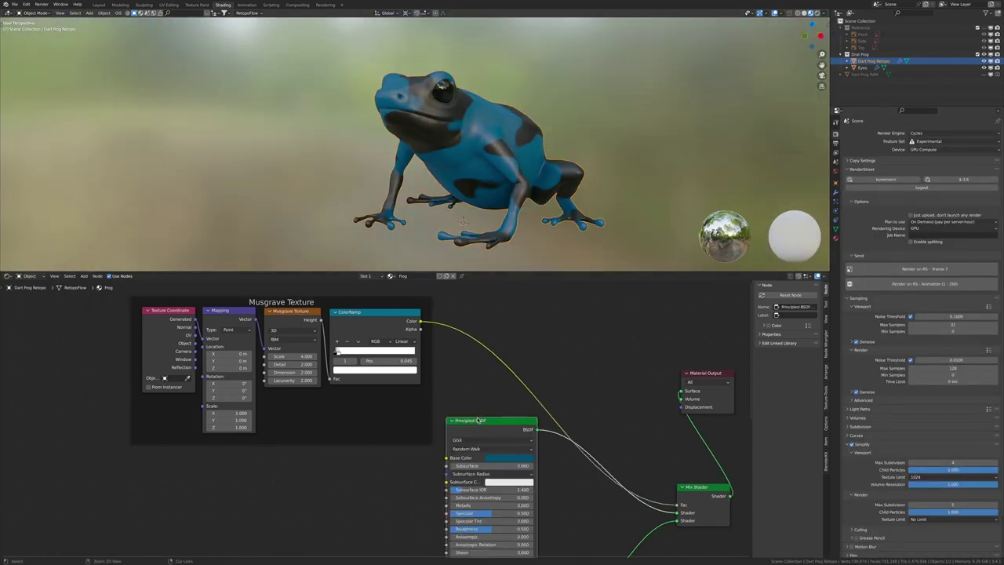
pyautogui.moveTo(443, 436); pyautogui.dragTo(484, 348, button='middle')
# Step: Append the Noise Dots node group from Noise Pack v1.0.blend in the Materials folder
pyautogui.click(14, 4)
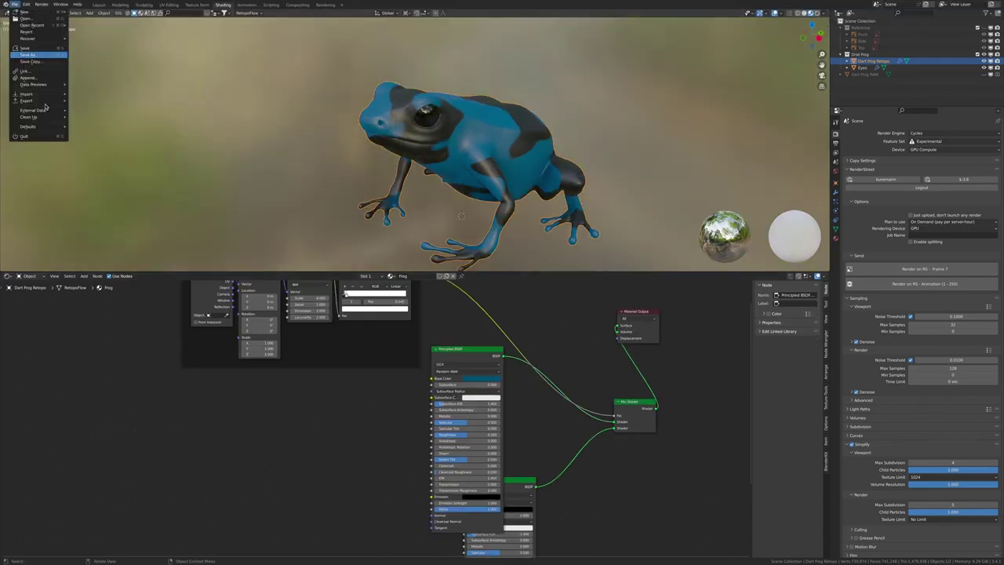
pyautogui.click(23, 52)
pyautogui.click(25, 206)
pyautogui.doubleClick(109, 109)
pyautogui.doubleClick(109, 36)
pyautogui.click(108, 16)
pyautogui.click(108, 16)
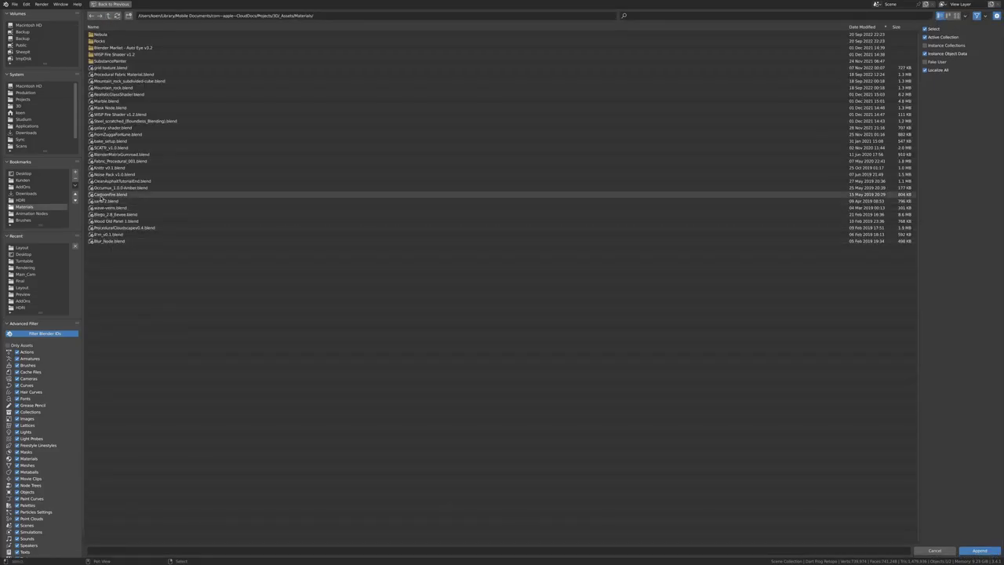
pyautogui.doubleClick(106, 177)
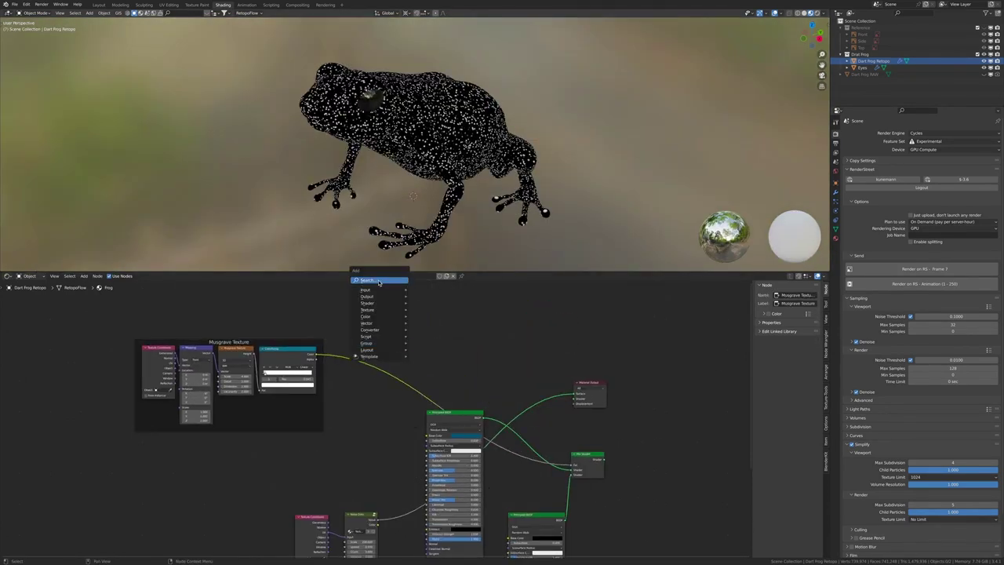
# Step: Insert a Mix node before the Principled BSDF and raise the noise Scale for finer speckles
pyautogui.click(379, 282)
pyautogui.click(361, 353)
pyautogui.moveTo(496, 523); pyautogui.dragTo(505, 451, button='middle')
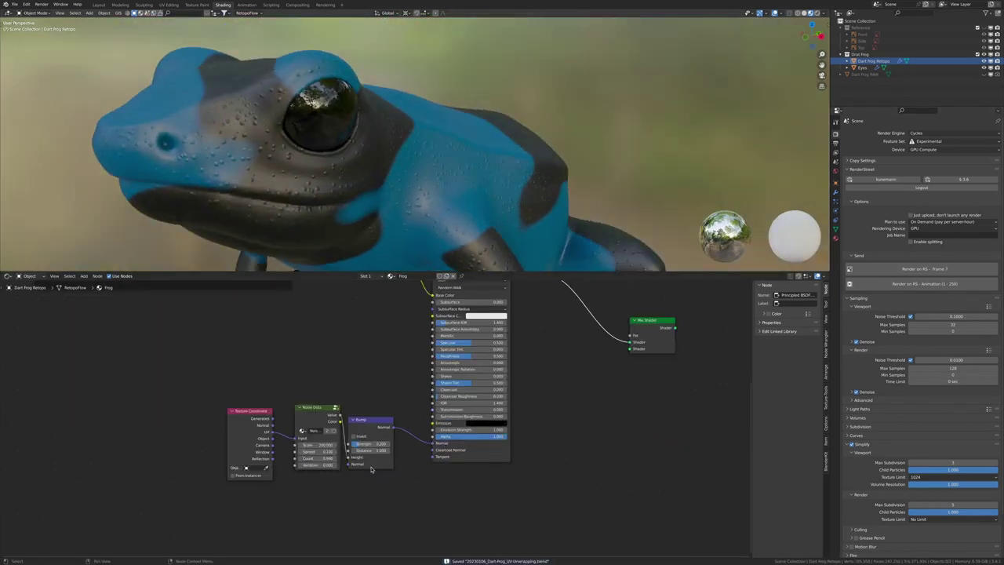
pyautogui.moveTo(320, 445); pyautogui.dragTo(345, 444)
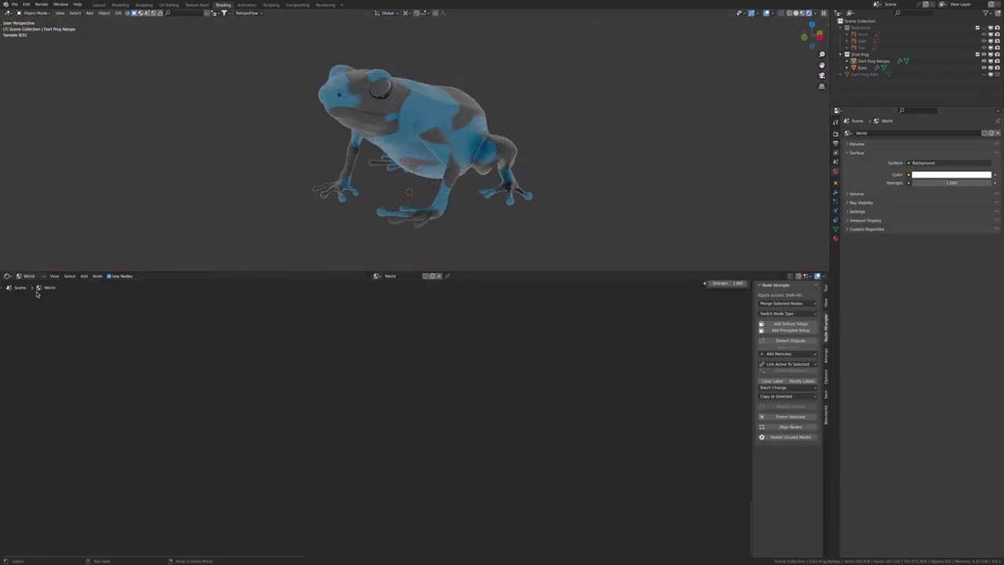
# Step: Append the World.001 lighting setup and set the render device to CPU
pyautogui.press('Return')
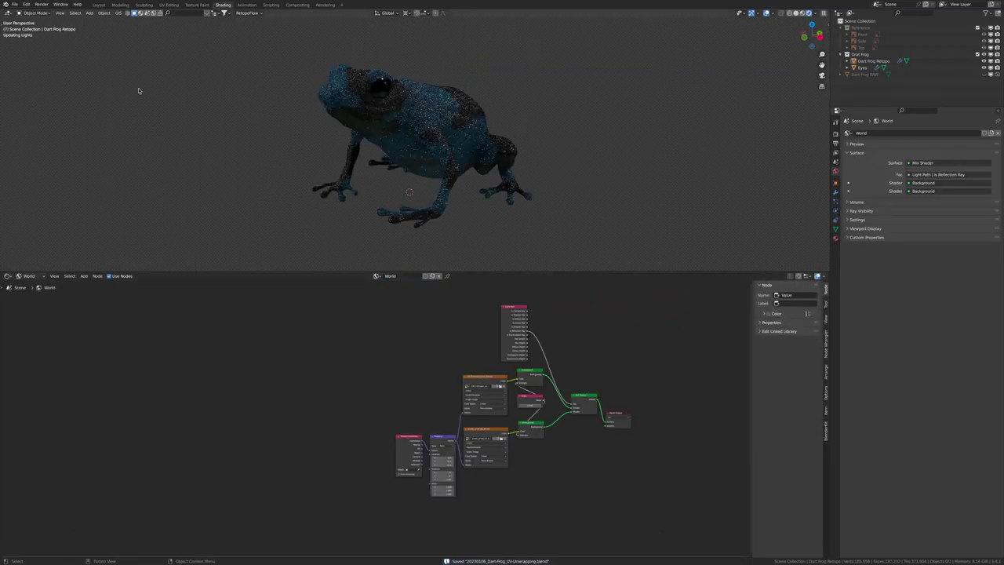
pyautogui.click(823, 34)
pyautogui.click(835, 133)
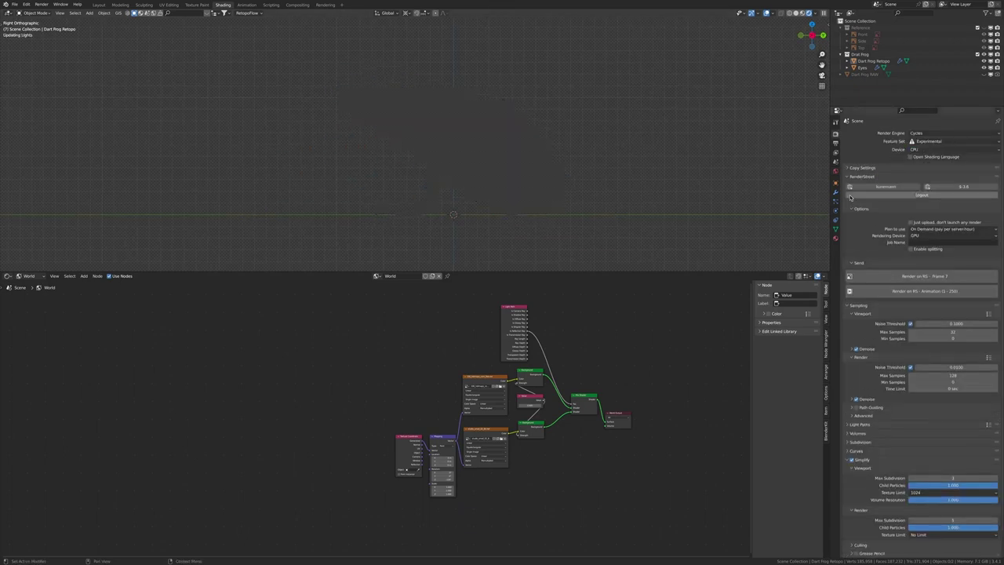
pyautogui.keyDown('ctrl'); pyautogui.click(861, 357); pyautogui.keyUp('ctrl')
# Step: Switch the node editor back to Object, add a camera framing the frog, and enable viewport denoising
pyautogui.moveTo(439, 156)
pyautogui.mouseDown(button='middle')
pyautogui.moveTo(486, 149)
pyautogui.moveTo(499, 190)
pyautogui.mouseUp(button='middle')
pyautogui.click(31, 276)
pyautogui.click(31, 283)
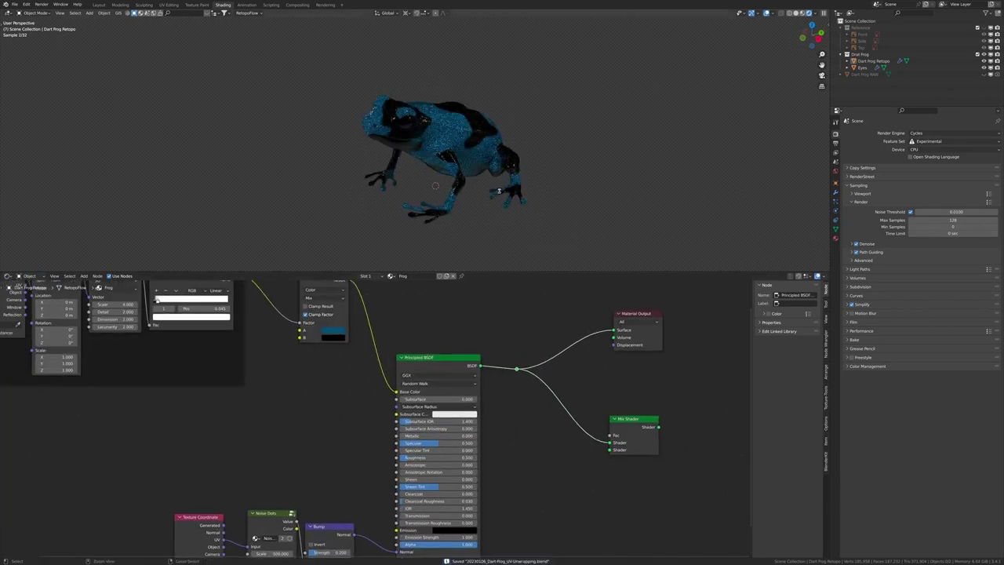
pyautogui.press('ctrl+alt+KP_0')
pyautogui.click(866, 244)
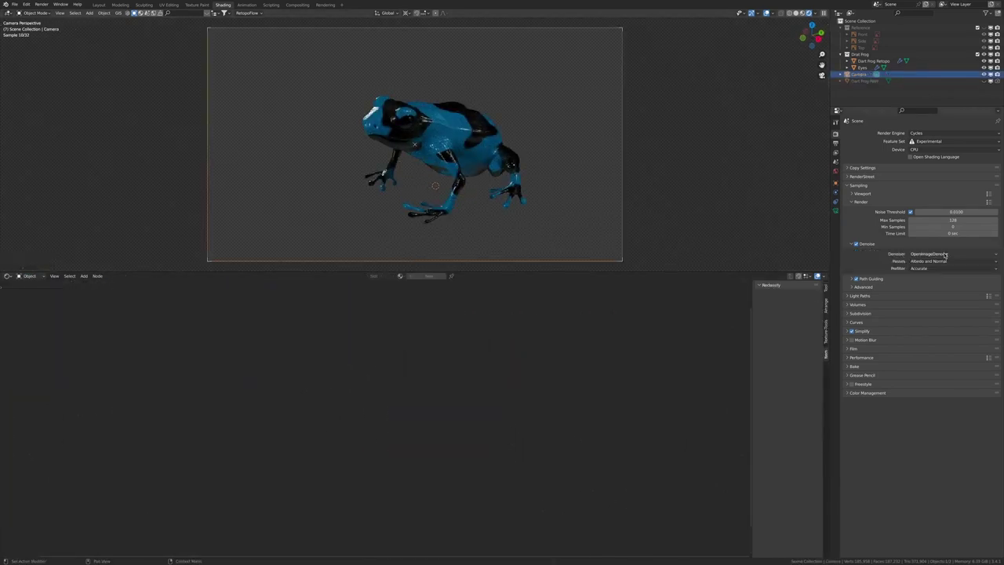
pyautogui.click(861, 228)
pyautogui.click(873, 61)
# Step: Add a Noise node beside the bump nodes and set the roughness to 0.300
pyautogui.scroll(5, 253, 237)
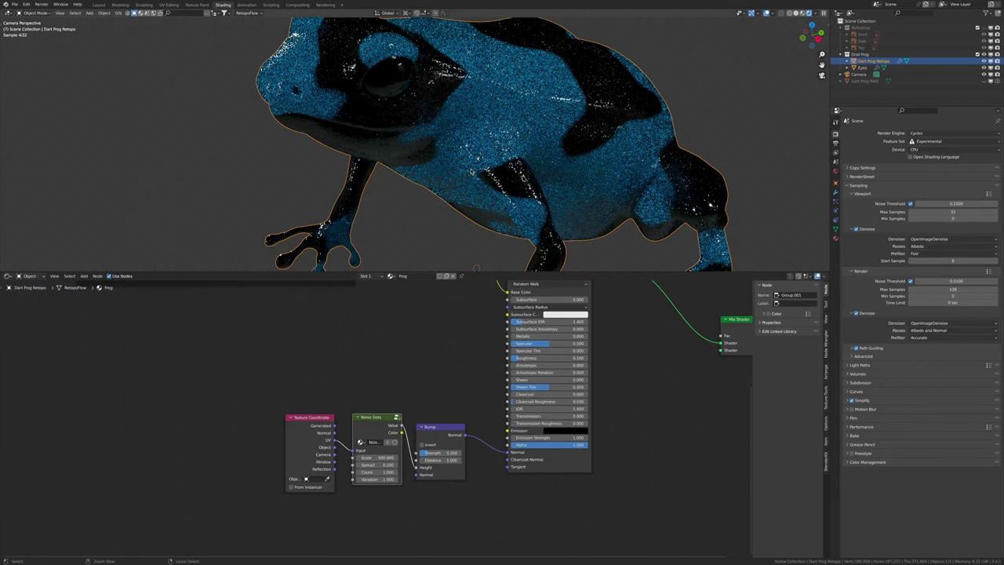
pyautogui.moveTo(507, 292); pyautogui.dragTo(345, 359)
pyautogui.click(385, 367)
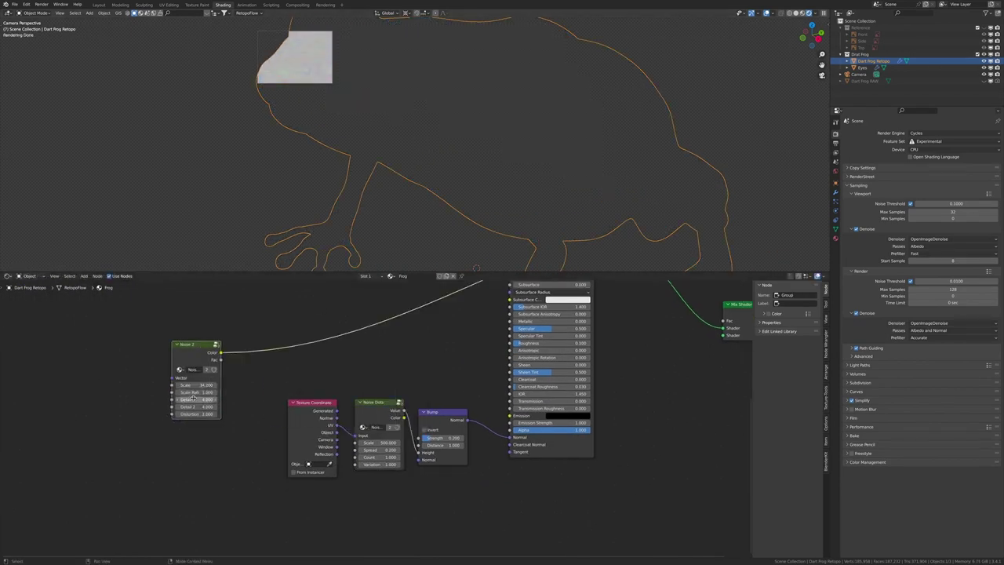
pyautogui.scroll(-3, 353, 392)
pyautogui.hotkey('ctrl', 's')
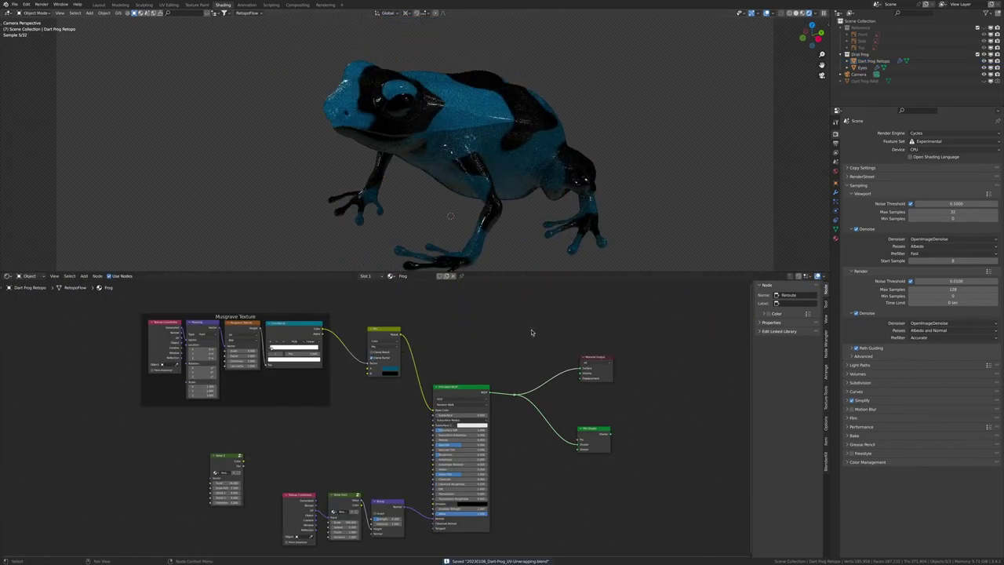
pyautogui.scroll(2, 401, 411)
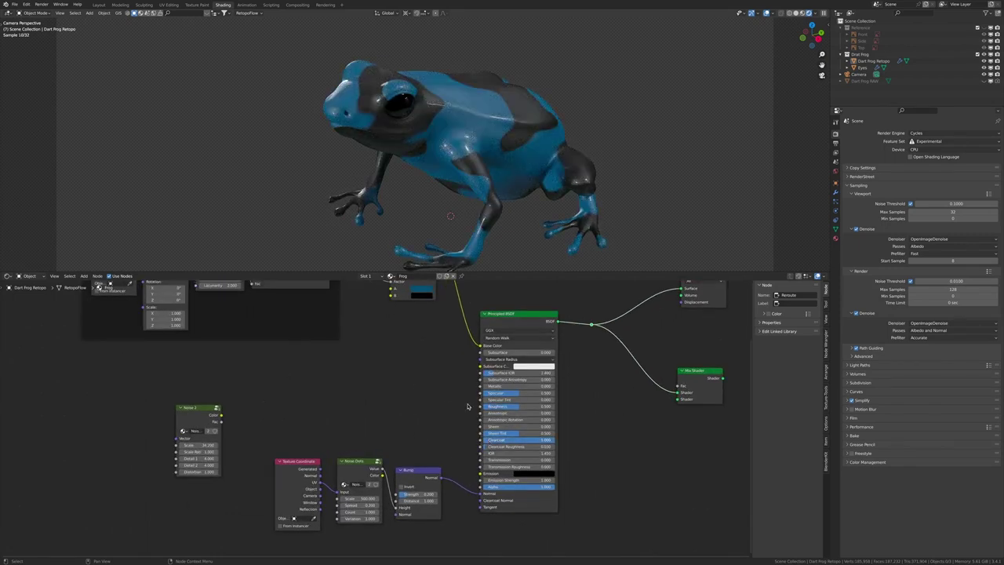
pyautogui.moveTo(502, 406); pyautogui.dragTo(522, 408)
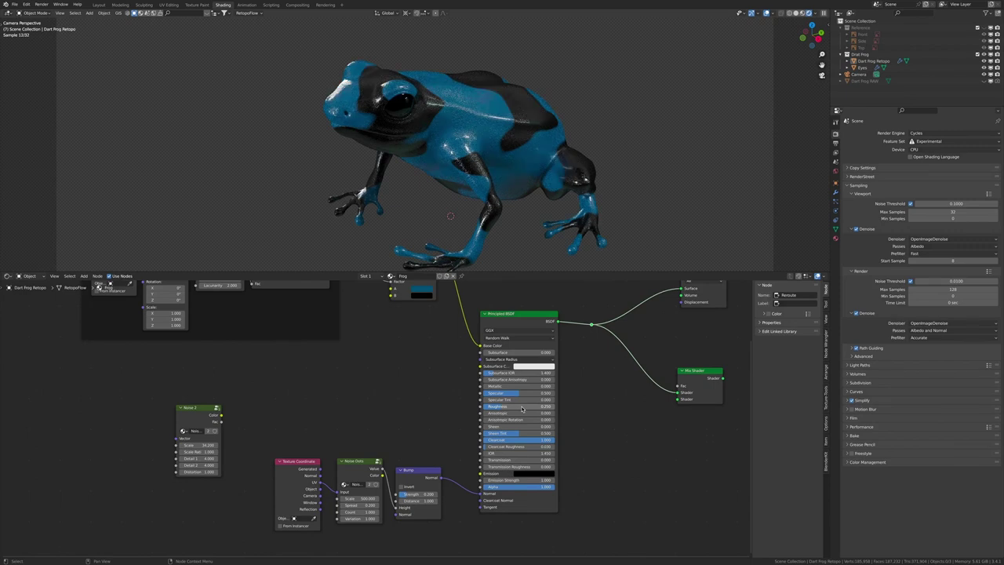
pyautogui.press('Return')
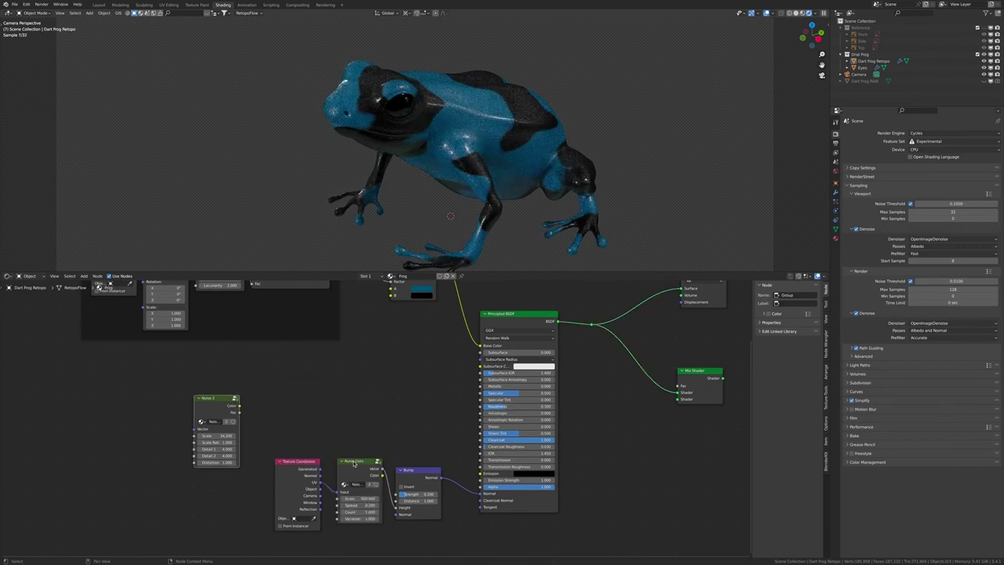
# Step: Add a Noise Regular texture, preview it on the frog, and set its scale to 1
pyautogui.scroll(2, 470, 392)
pyautogui.scroll(-3, 391, 153)
pyautogui.moveTo(168, 345); pyautogui.dragTo(212, 321)
pyautogui.hotkey('shift', 'a')
pyautogui.click(400, 459)
pyautogui.click(329, 346)
pyautogui.keyDown('ctrl'); pyautogui.keyDown('shift'); pyautogui.click(328, 346); pyautogui.keyUp('shift'); pyautogui.keyUp('ctrl')
pyautogui.scroll(2, 386, 409)
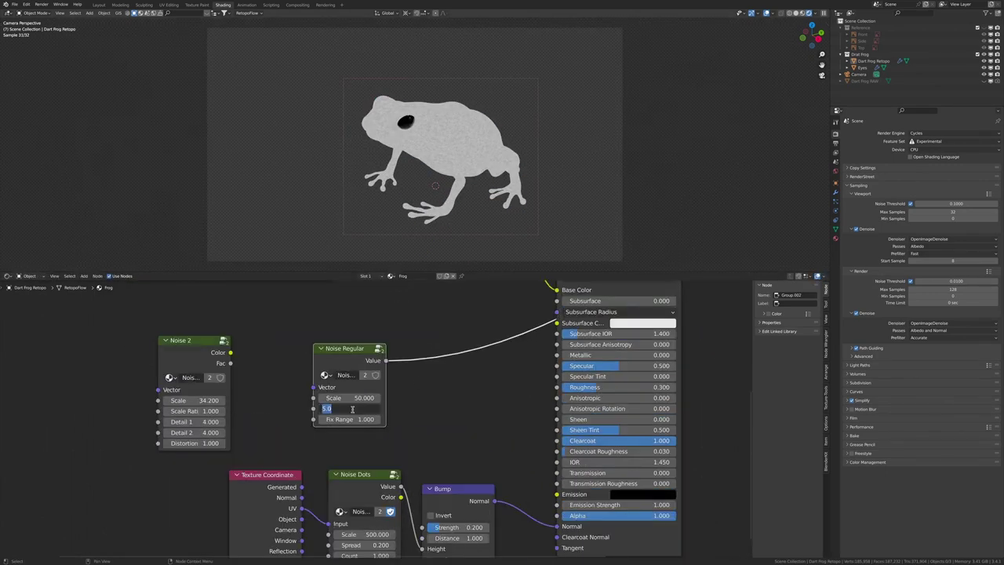
pyautogui.click(348, 400)
pyautogui.write('1')
pyautogui.press('Return')
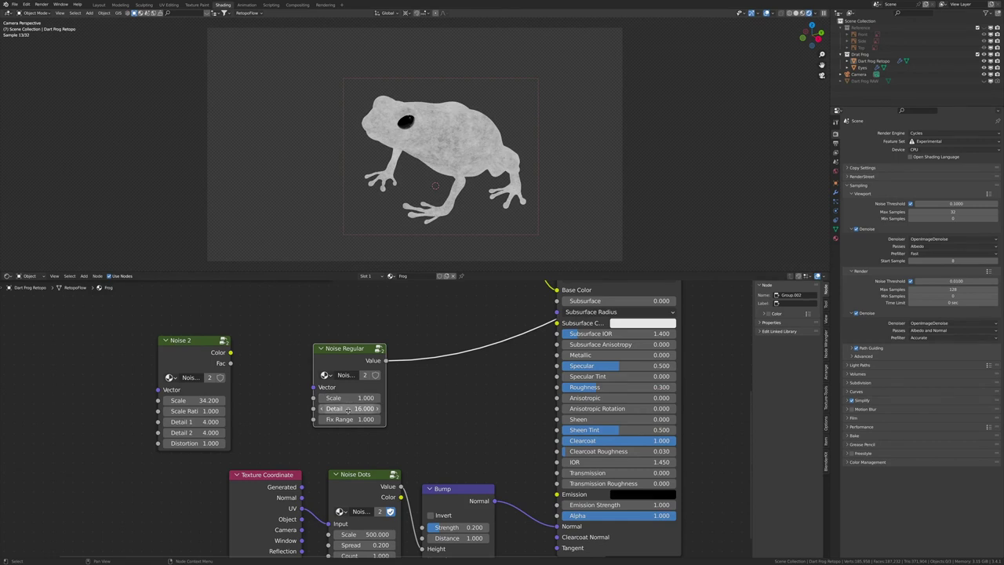
# Step: Route Noise Regular through a Map Range node into Roughness and delete the unused Noise 2 node
pyautogui.hotkey('ctrl', 'v')
pyautogui.doubleClick(436, 433)
pyautogui.moveTo(435, 348)
pyautogui.mouseDown()
pyautogui.moveTo(435, 327)
pyautogui.moveTo(556, 386)
pyautogui.mouseUp()
pyautogui.press('x')
pyautogui.hotkey('ctrl', 's')
pyautogui.moveTo(520, 337); pyautogui.dragTo(505, 456, button='middle')
# Step: Adjust the hue of the frog's blue Mix colour and briefly preview the Map Range output
pyautogui.click(491, 395)
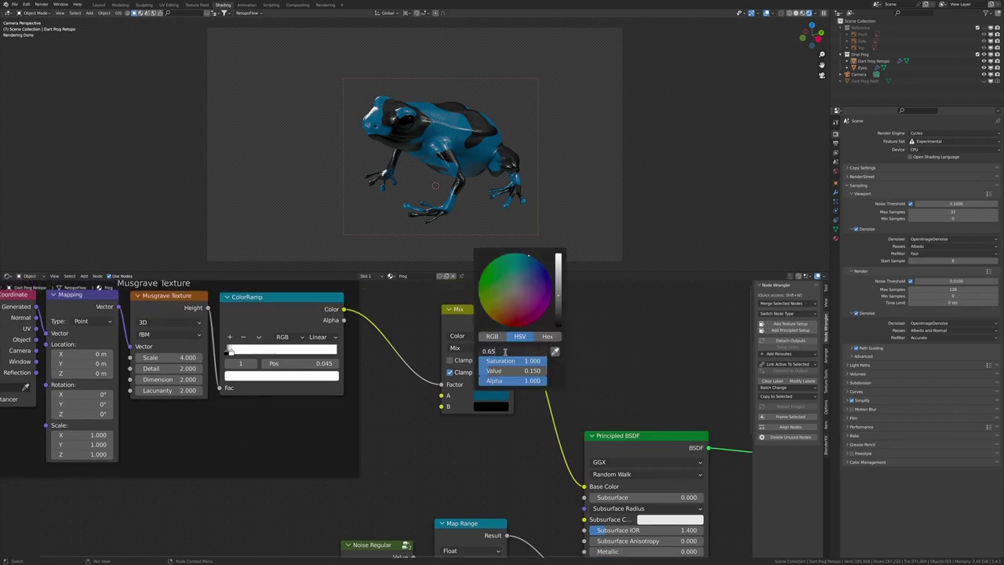
pyautogui.moveTo(490, 351); pyautogui.dragTo(505, 355)
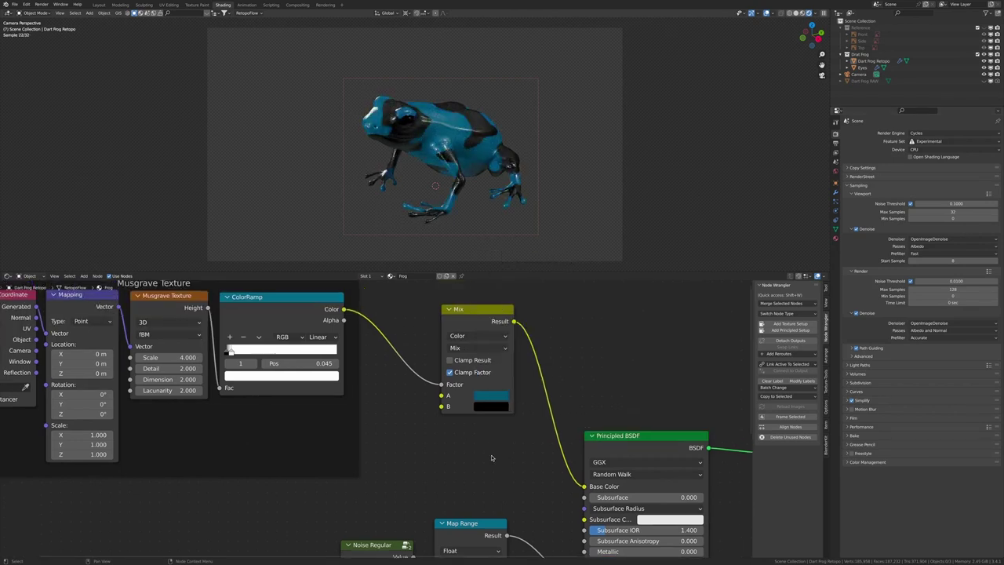
pyautogui.scroll(-2, 469, 446)
pyautogui.scroll(2, 416, 447)
pyautogui.keyDown('ctrl'); pyautogui.keyDown('shift'); pyautogui.click(402, 458); pyautogui.keyUp('shift'); pyautogui.keyUp('ctrl')
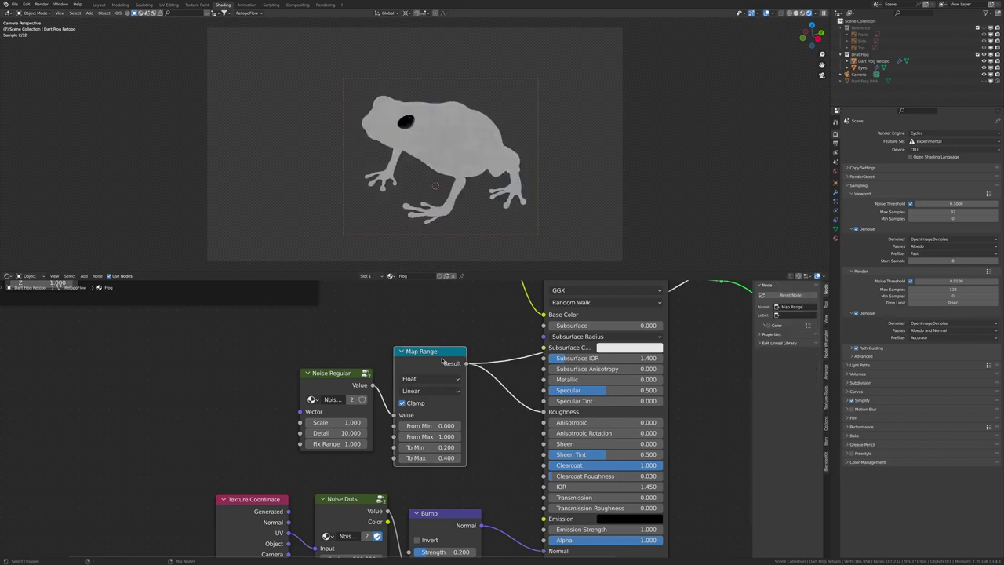
pyautogui.hotkey('ctrl', 'z')
pyautogui.hotkey('ctrl', 'z')
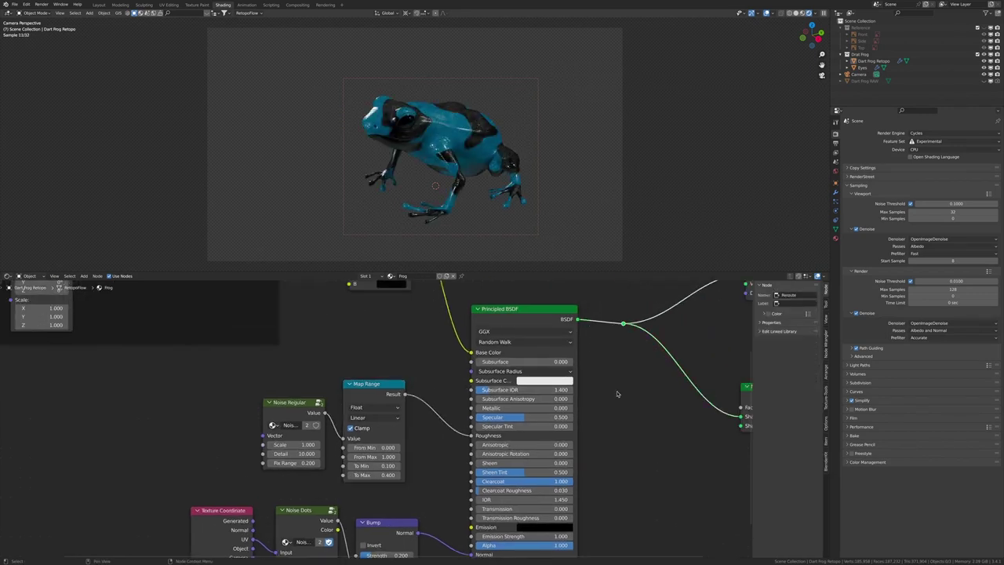
# Step: Feed UV coordinates into Noise Regular at scale 2, and set the bump Mix to Multiply with Factor 1
pyautogui.keyDown('ctrl'); pyautogui.keyDown('shift'); pyautogui.click(289, 408); pyautogui.keyUp('shift'); pyautogui.keyUp('ctrl')
pyautogui.moveTo(327, 400); pyautogui.dragTo(360, 400)
pyautogui.press('KP_0')
pyautogui.hotkey('ctrl', 's')
pyautogui.keyDown('ctrl'); pyautogui.keyDown('shift'); pyautogui.click(396, 423); pyautogui.keyUp('shift'); pyautogui.keyUp('ctrl')
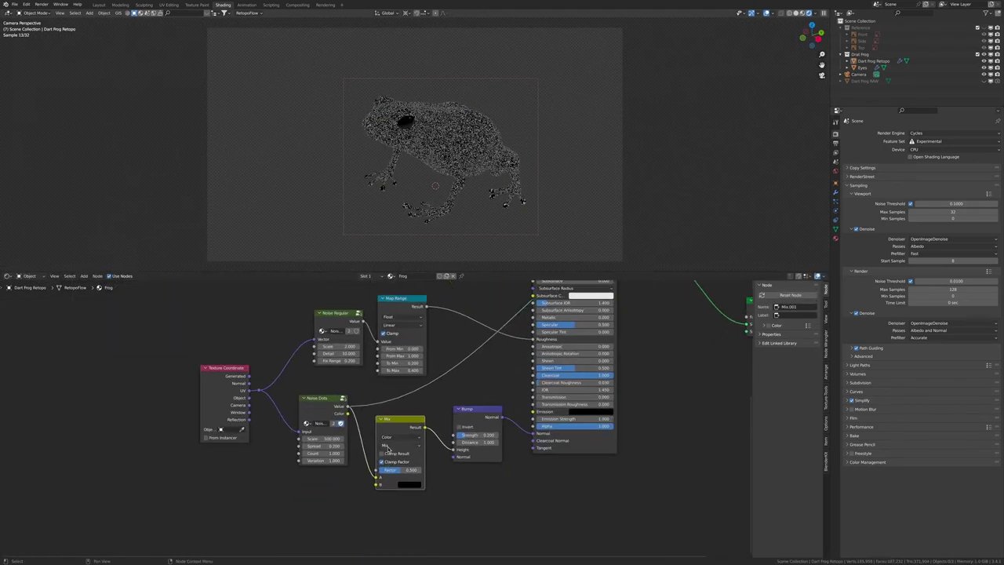
pyautogui.click(386, 445)
pyautogui.moveTo(392, 474)
pyautogui.mouseDown()
pyautogui.moveTo(424, 475)
pyautogui.moveTo(385, 475)
pyautogui.mouseUp()
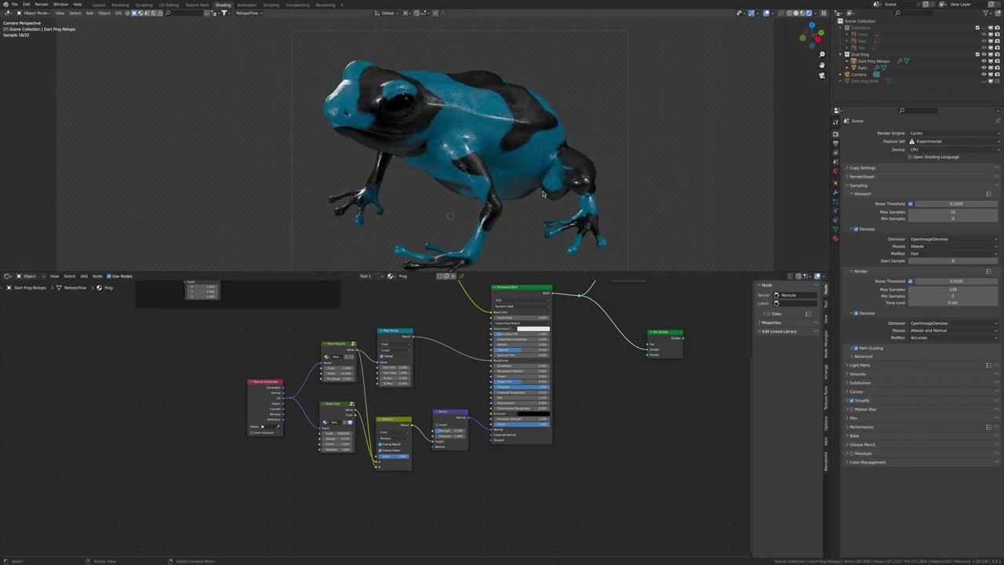
pyautogui.scroll(2, 379, 418)
pyautogui.click(400, 298)
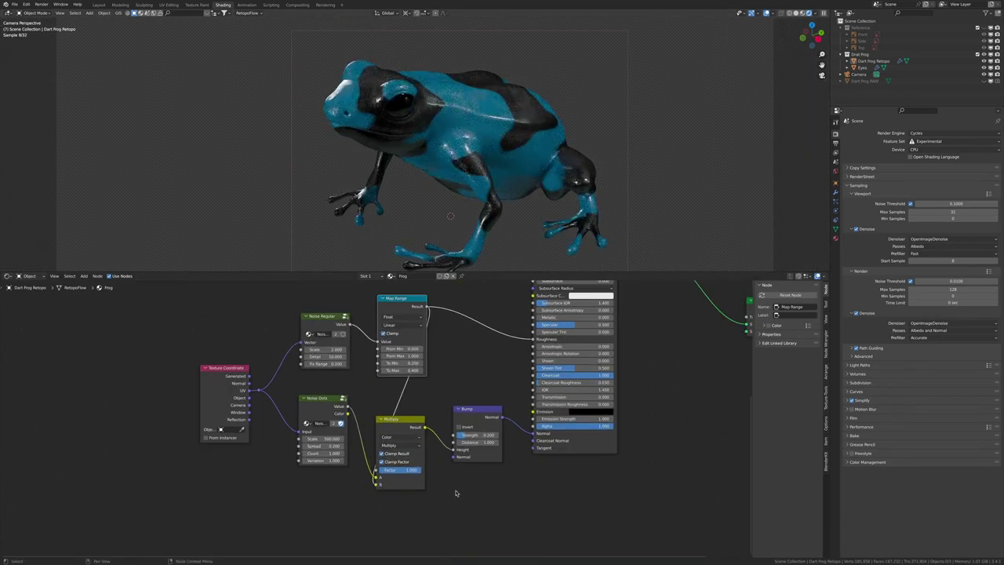
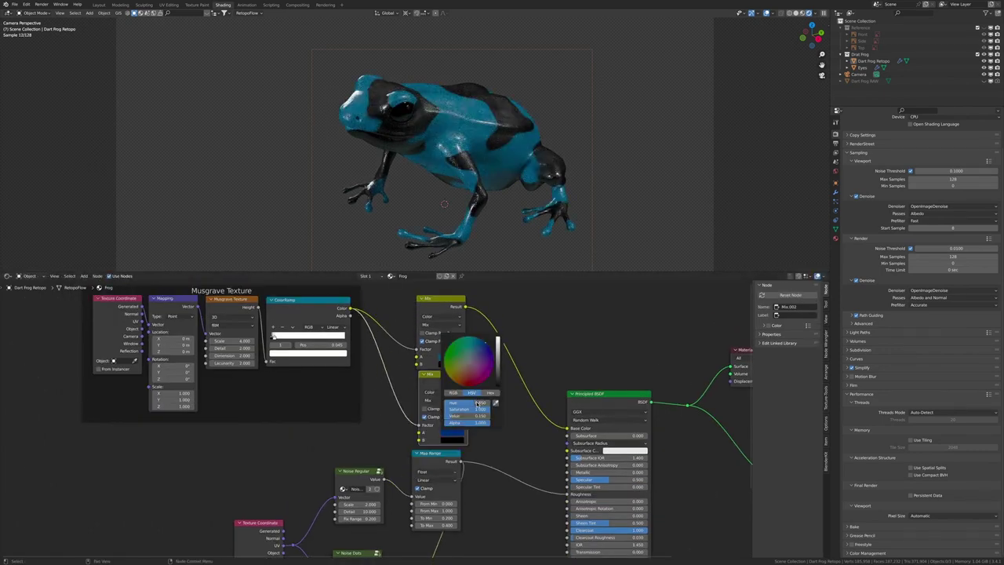
# Step: Paste teal into the lower Mix node and adjust Subsurface and its radius (middle value 0.400)
pyautogui.hotkey('ctrl', 'v')
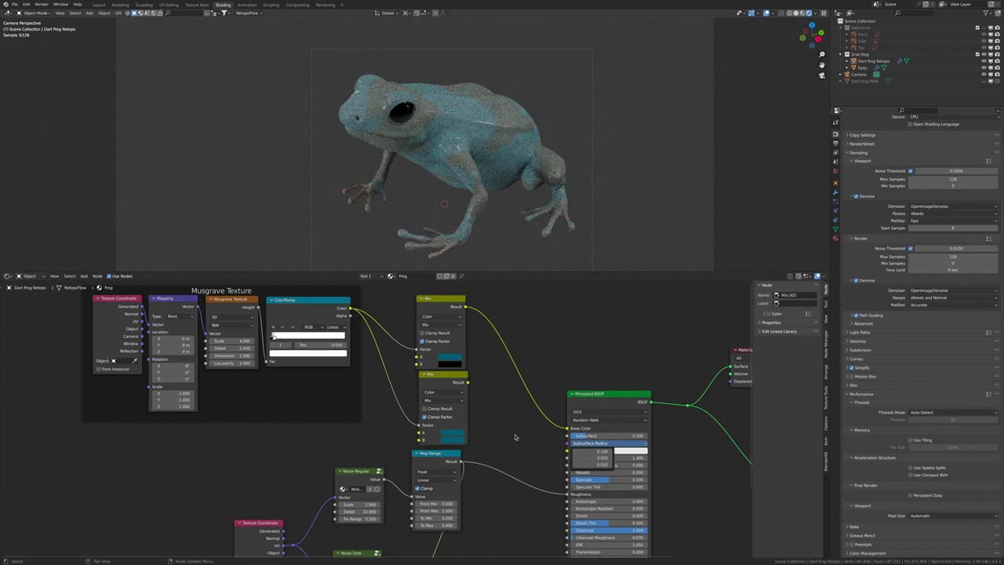
pyautogui.keyDown('ctrl'); pyautogui.moveTo(596, 436); pyautogui.dragTo(635, 435); pyautogui.keyUp('ctrl')
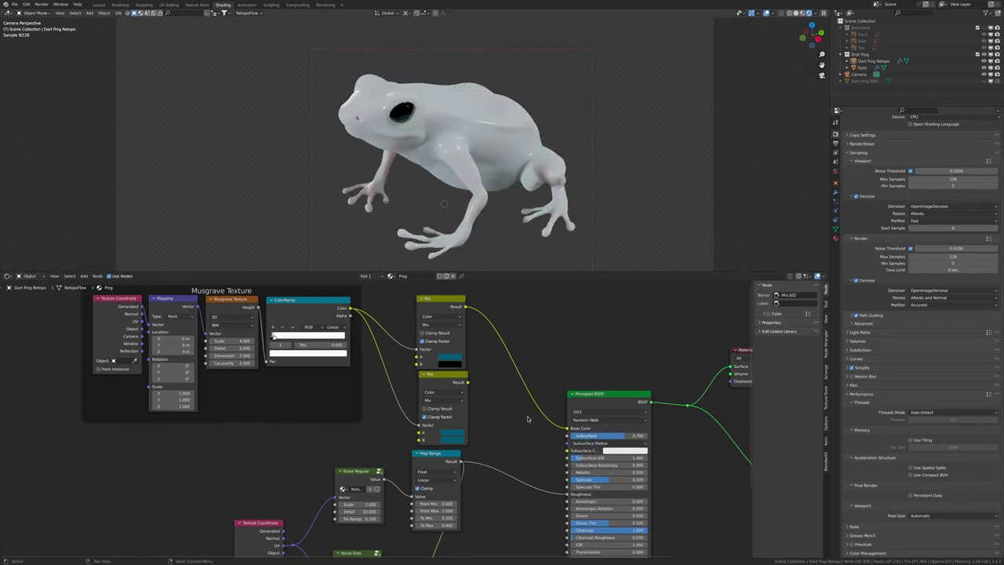
pyautogui.click(588, 445)
pyautogui.press('Return')
pyautogui.moveTo(596, 457); pyautogui.dragTo(610, 459)
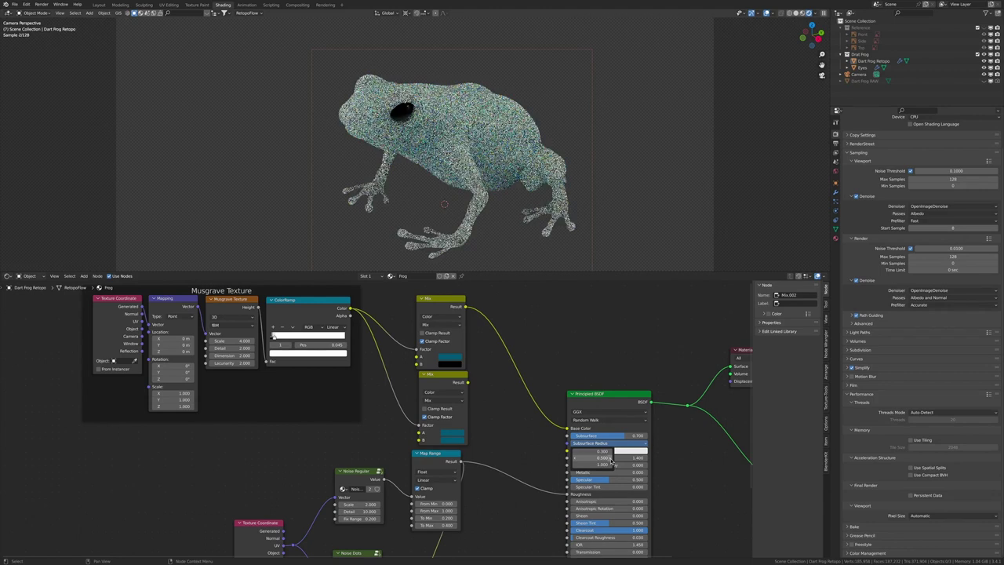
# Step: Link the Mix node's colour output into the Principled BSDF Base Color
pyautogui.moveTo(467, 305); pyautogui.dragTo(570, 443)
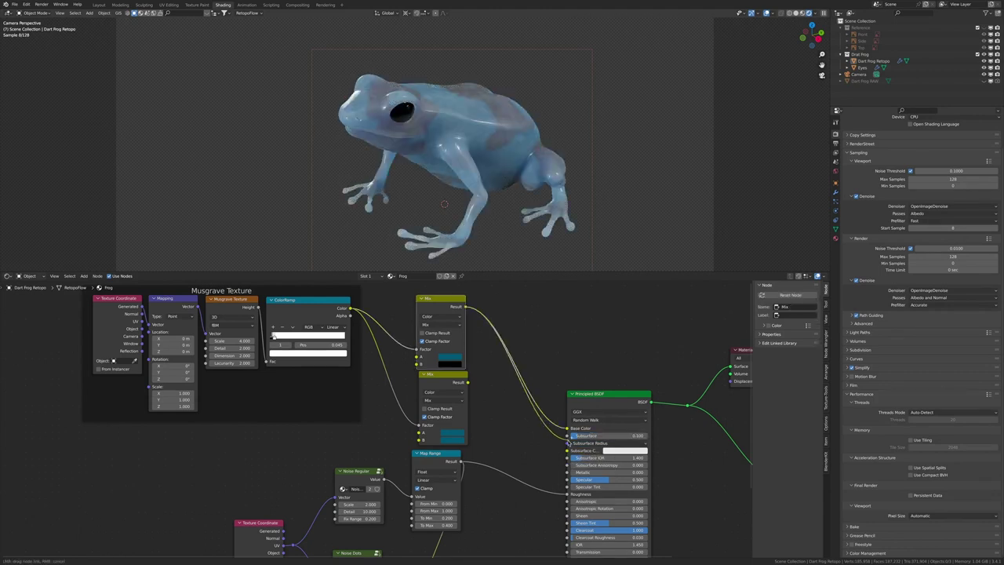
pyautogui.click(587, 443)
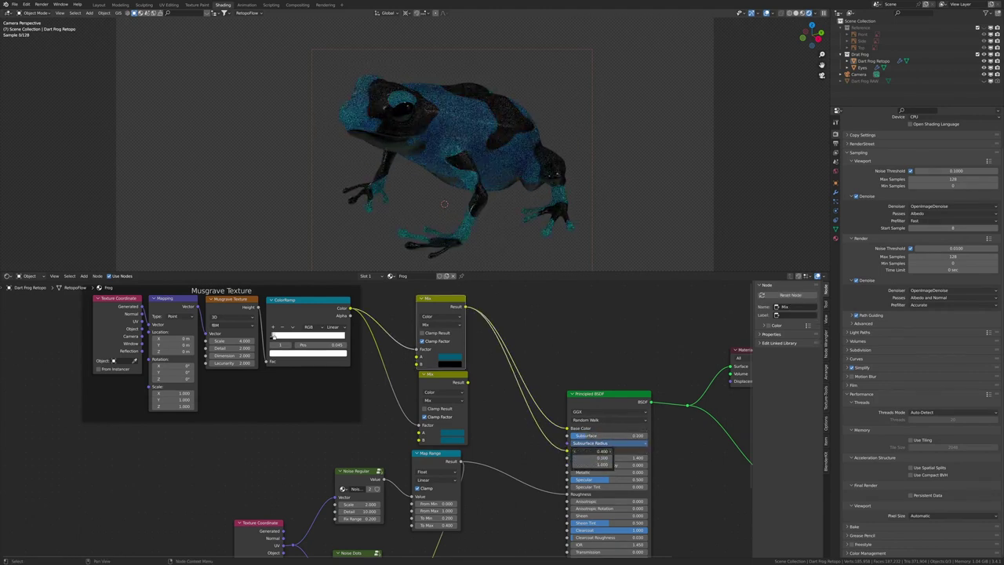
pyautogui.press('Home')
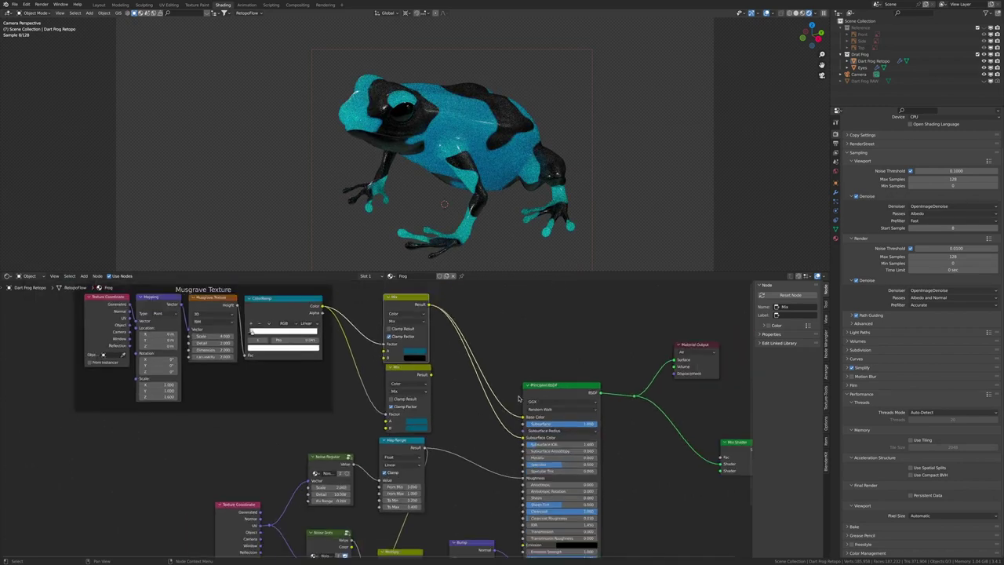
pyautogui.scroll(2, 594, 463)
pyautogui.moveTo(454, 348); pyautogui.dragTo(570, 401)
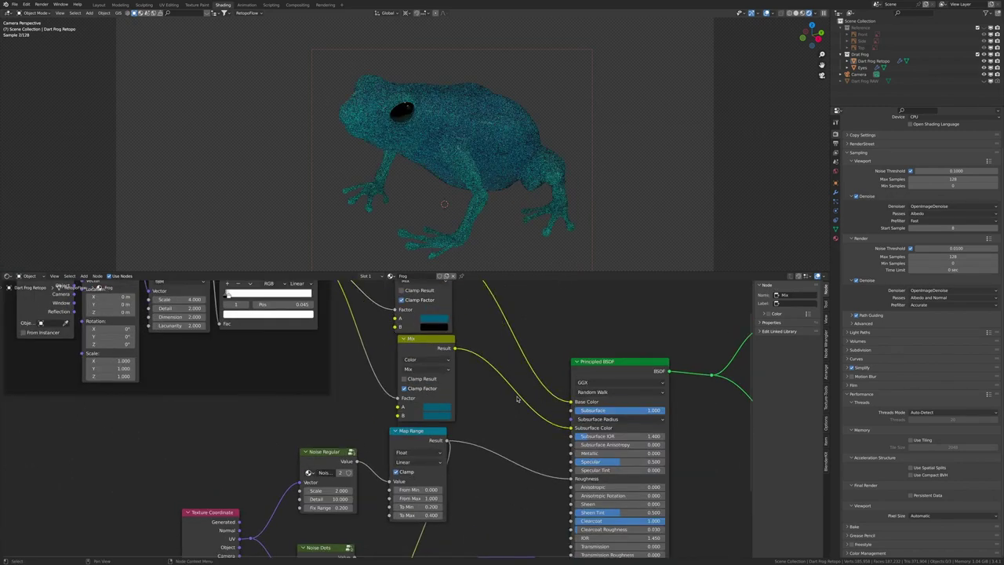
pyautogui.press('Home')
pyautogui.scroll(1, 509, 364)
pyautogui.scroll(2, 510, 363)
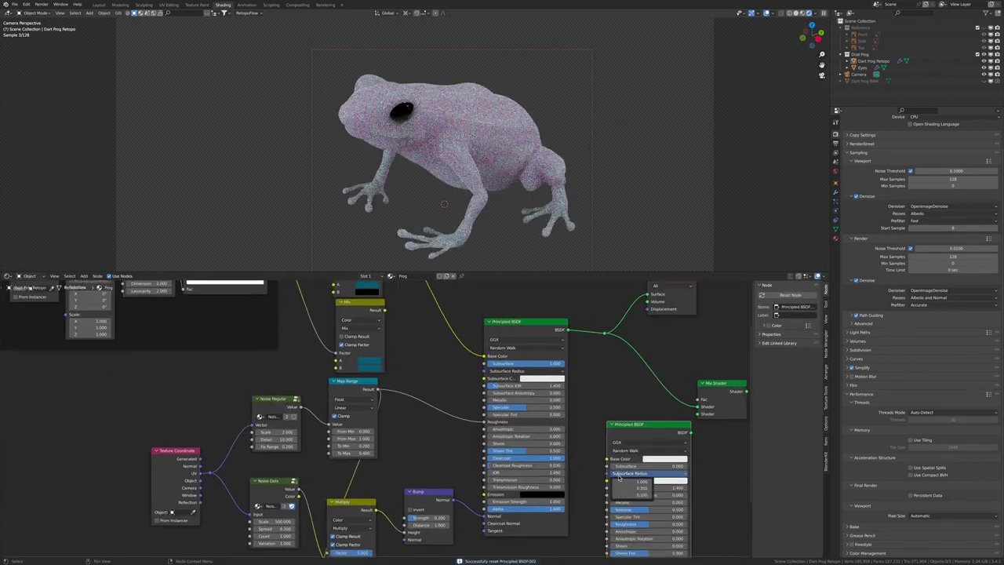
pyautogui.scroll(1, 494, 396)
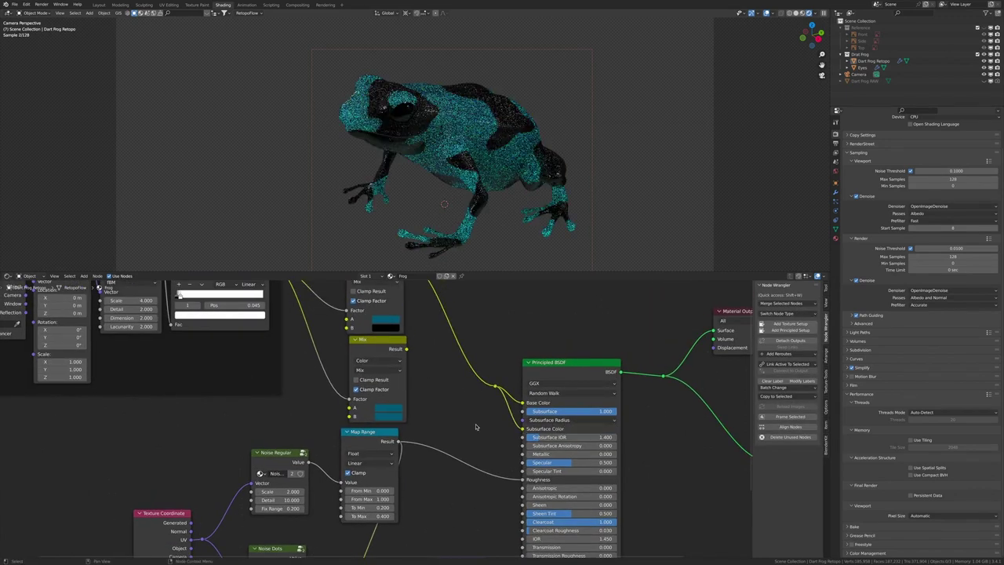
# Step: Feed the Mix colour into Subsurface Color with Subsurface at 0.200, and save
pyautogui.moveTo(573, 424); pyautogui.dragTo(588, 429)
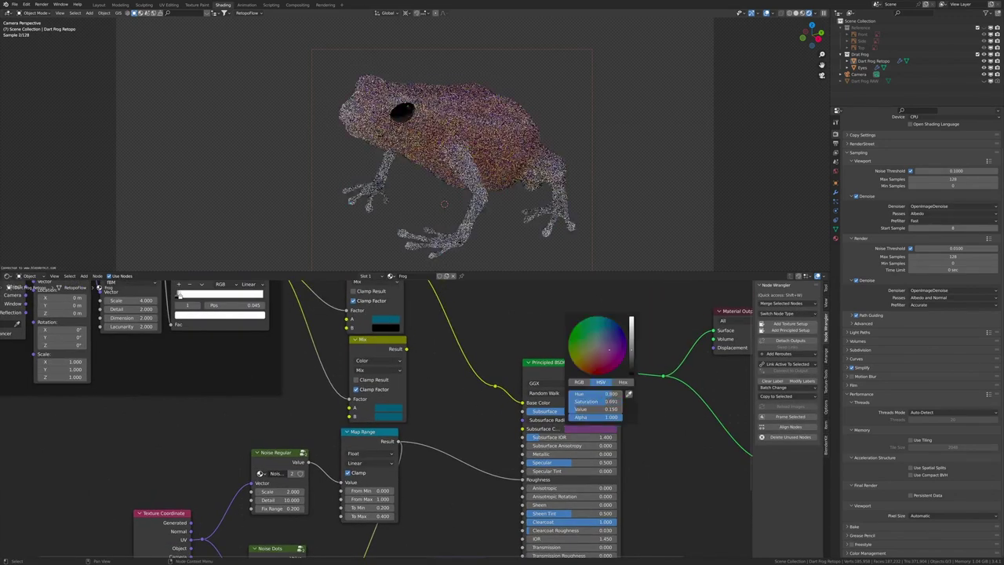
pyautogui.press('x')
pyautogui.hotkey('ctrl', 's')
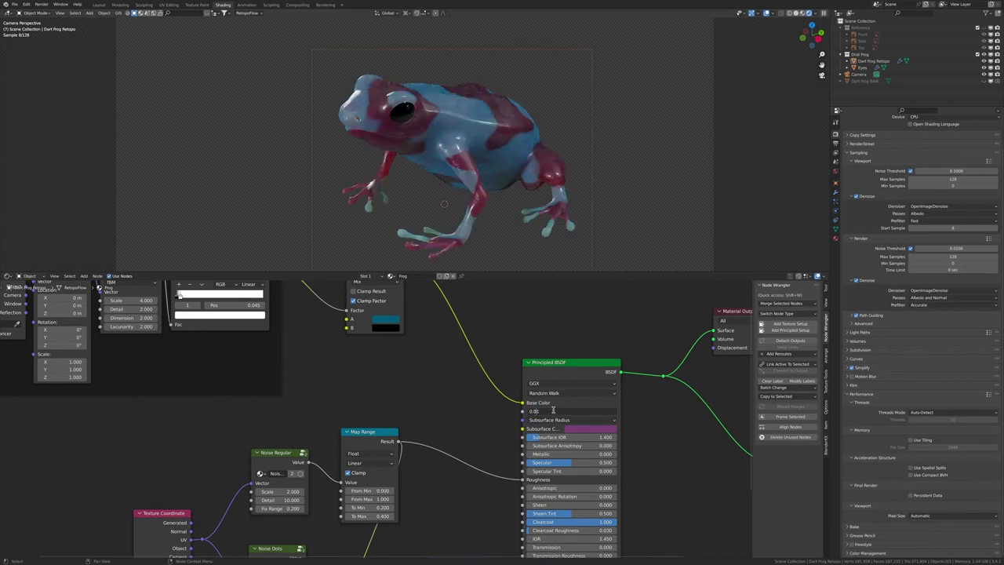
pyautogui.click(579, 428)
pyautogui.press('Home')
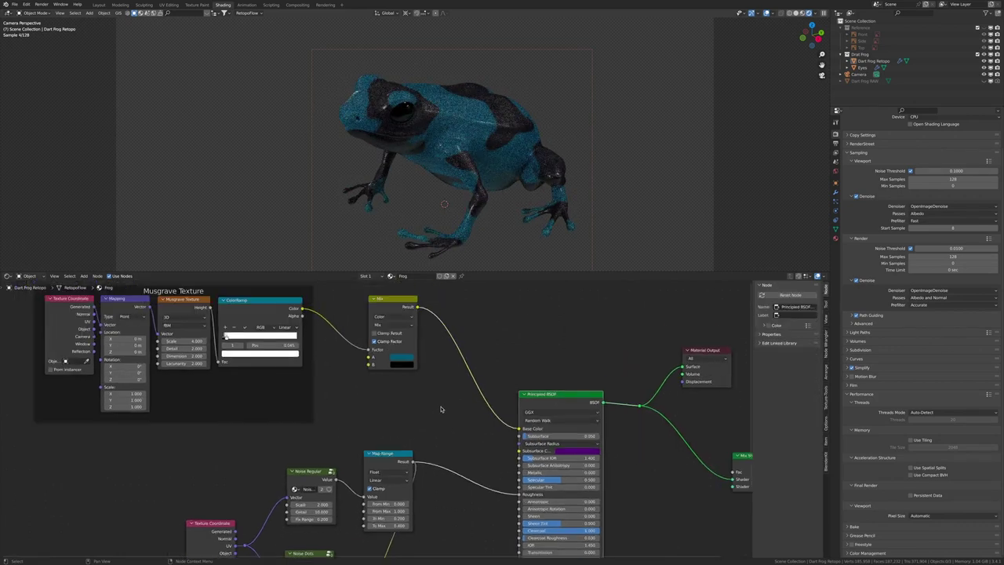
pyautogui.click(577, 450)
pyautogui.moveTo(519, 429); pyautogui.dragTo(519, 450)
pyautogui.hotkey('ctrl', 's')
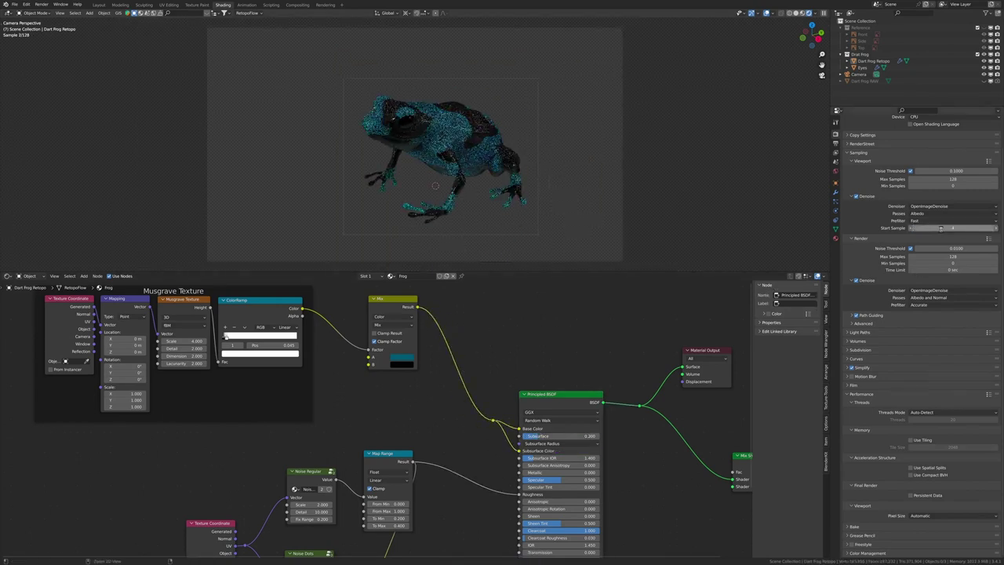
# Step: Check the frog from top and side views, return to camera view, and save
pyautogui.scroll(-2, 565, 392)
pyautogui.scroll(3, 549, 382)
pyautogui.moveTo(428, 407)
pyautogui.mouseDown(button='middle')
pyautogui.moveTo(405, 391)
pyautogui.moveTo(430, 384)
pyautogui.mouseUp(button='middle')
pyautogui.press('KP_7')
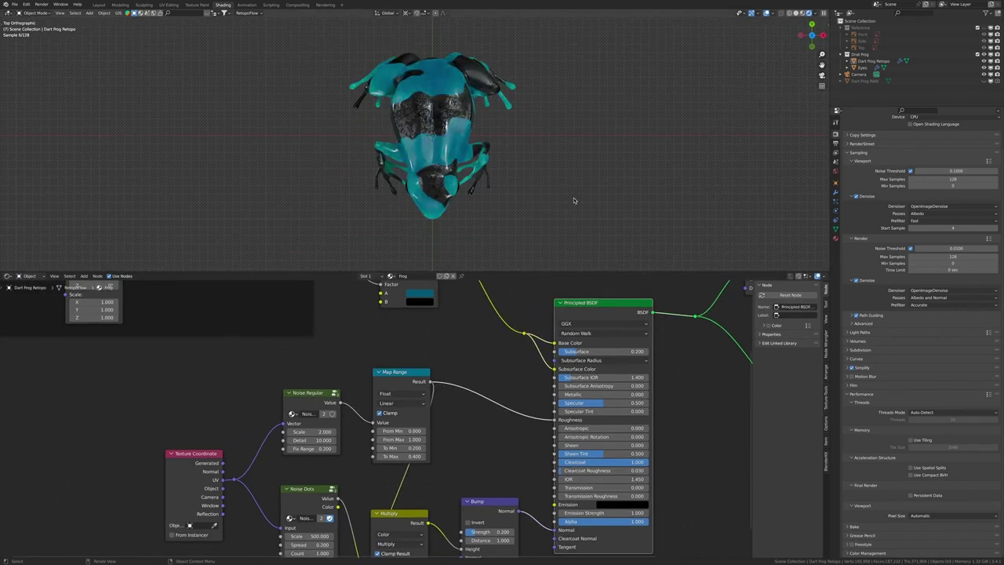
pyautogui.moveTo(574, 201); pyautogui.dragTo(541, 235, button='middle')
pyautogui.moveTo(541, 272); pyautogui.dragTo(542, 318)
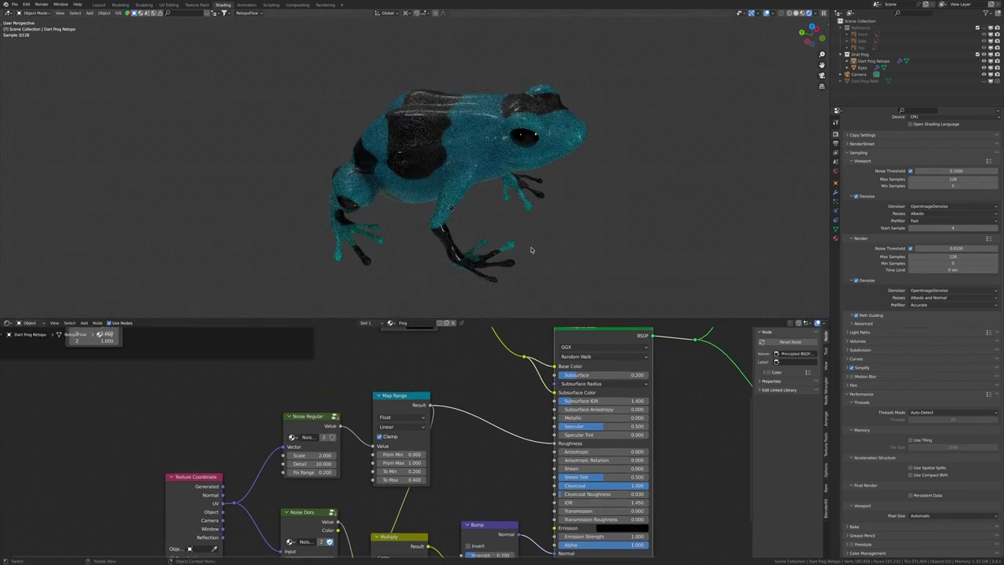
pyautogui.press('KP_0')
pyautogui.hotkey('ctrl', 's')
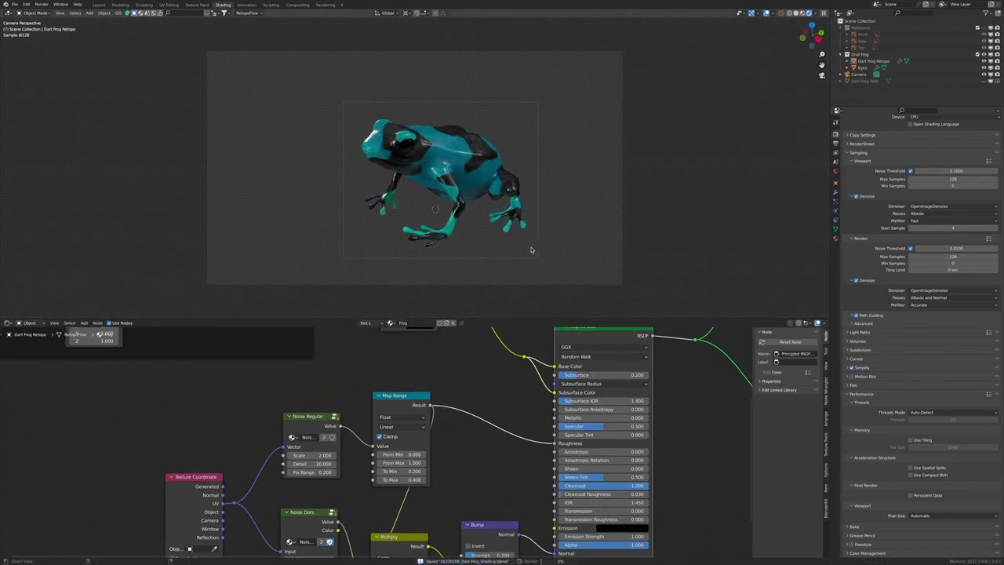
# Step: Render the frame, then re-render it at 1024 samples
pyautogui.press('F12')
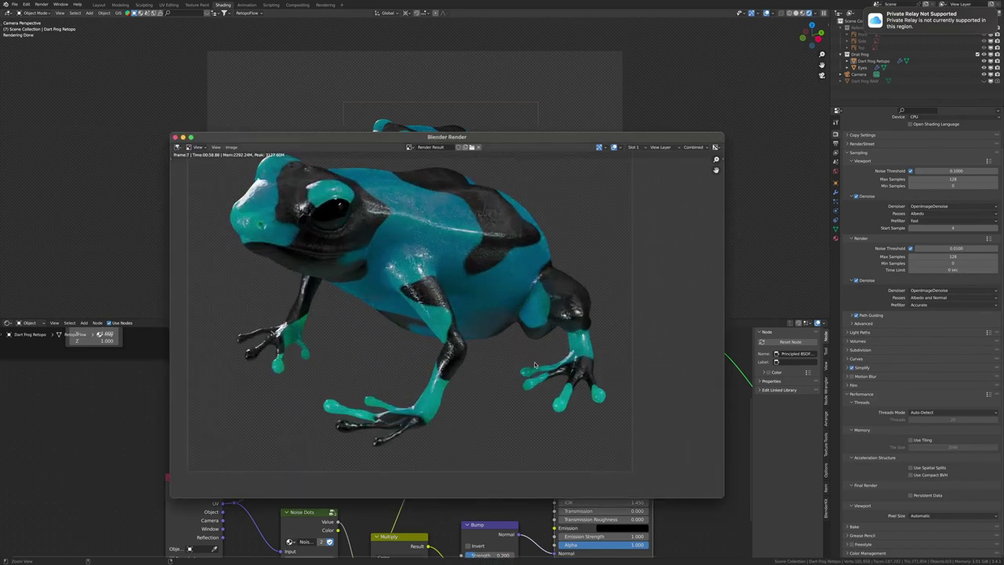
pyautogui.press('Escape')
pyautogui.press('F12')
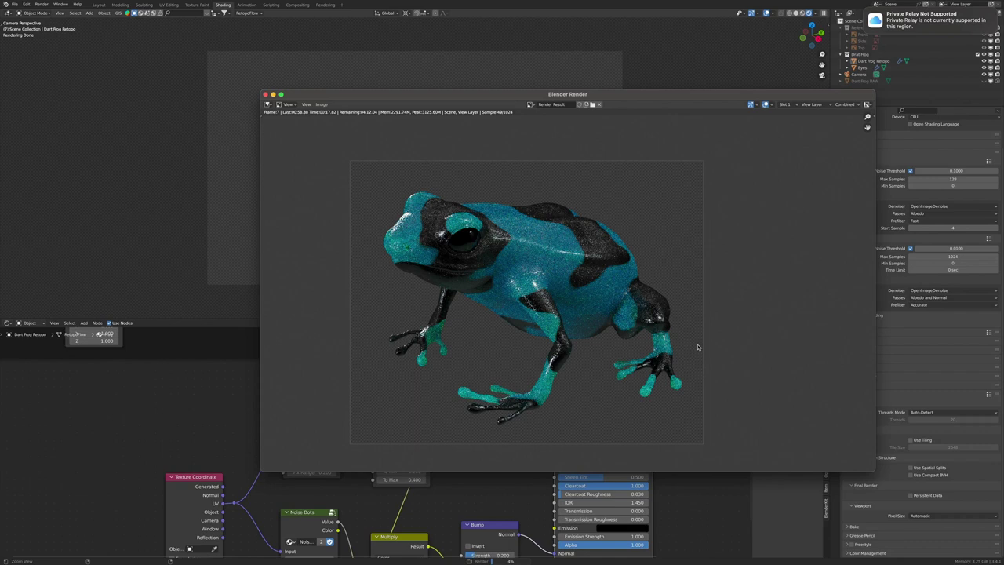
pyautogui.scroll(1, 745, 344)
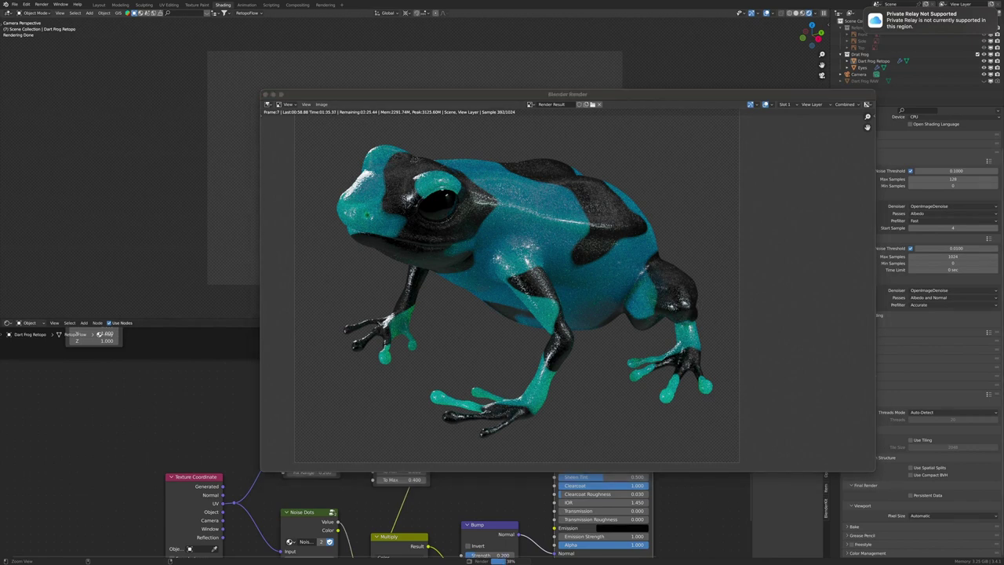
# Step: Zoom and pan around the finished render to inspect the glossy spotted skin
pyautogui.moveTo(616, 292); pyautogui.dragTo(627, 294, button='middle')
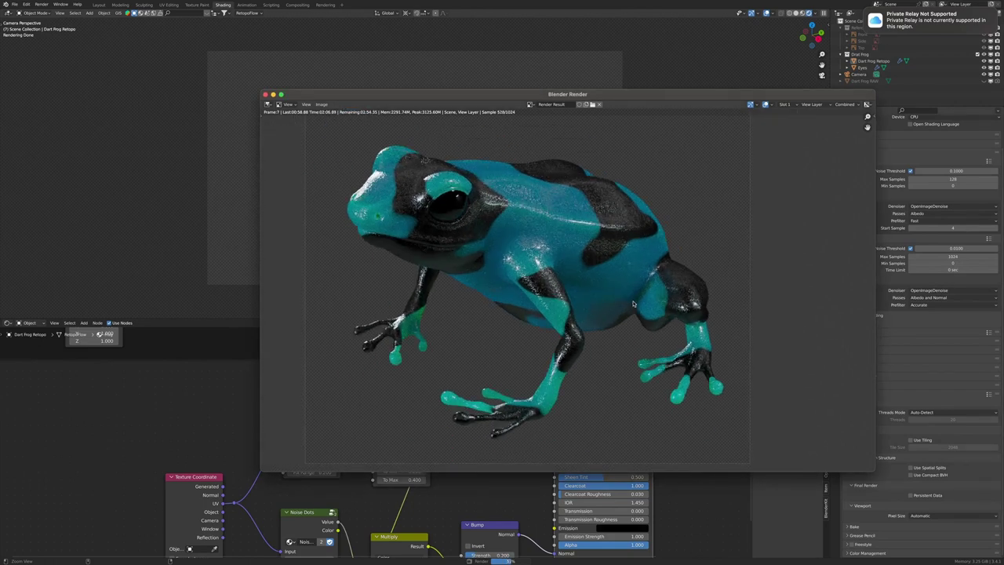
pyautogui.scroll(5, 631, 302)
pyautogui.scroll(-6, 620, 301)
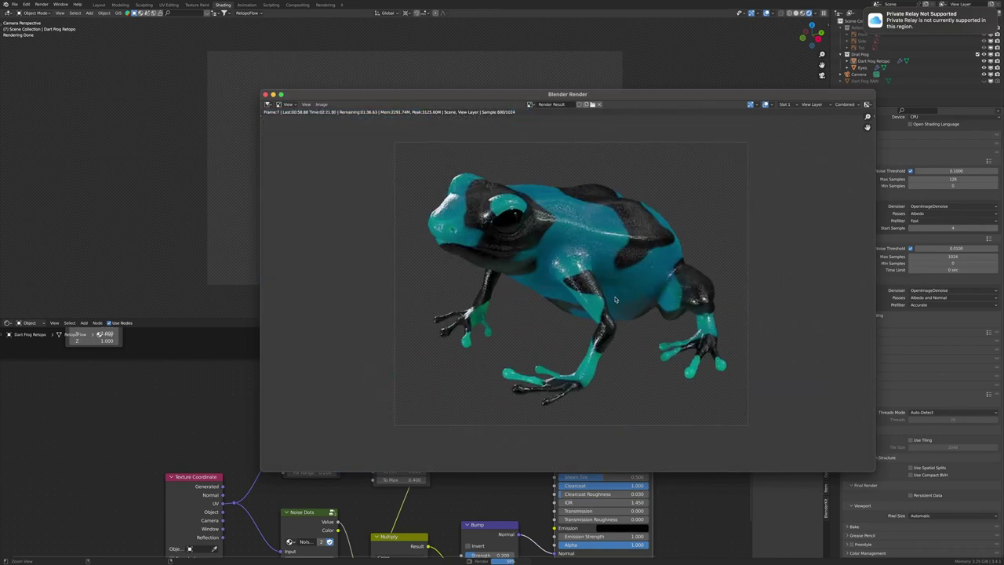
pyautogui.scroll(3, 615, 299)
pyautogui.scroll(-2, 604, 314)
pyautogui.scroll(4, 580, 282)
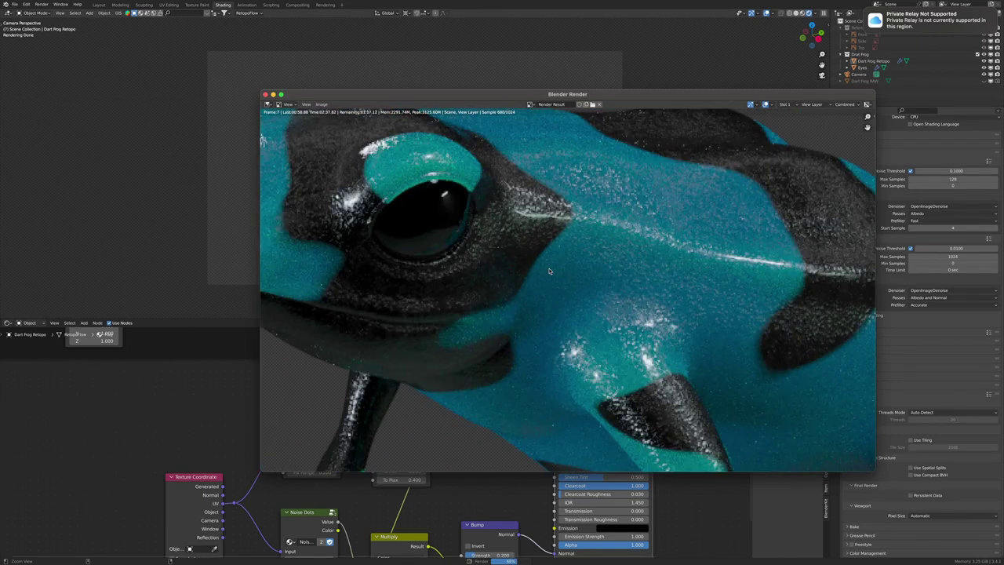
pyautogui.scroll(-3, 544, 256)
pyautogui.scroll(-1, 545, 256)
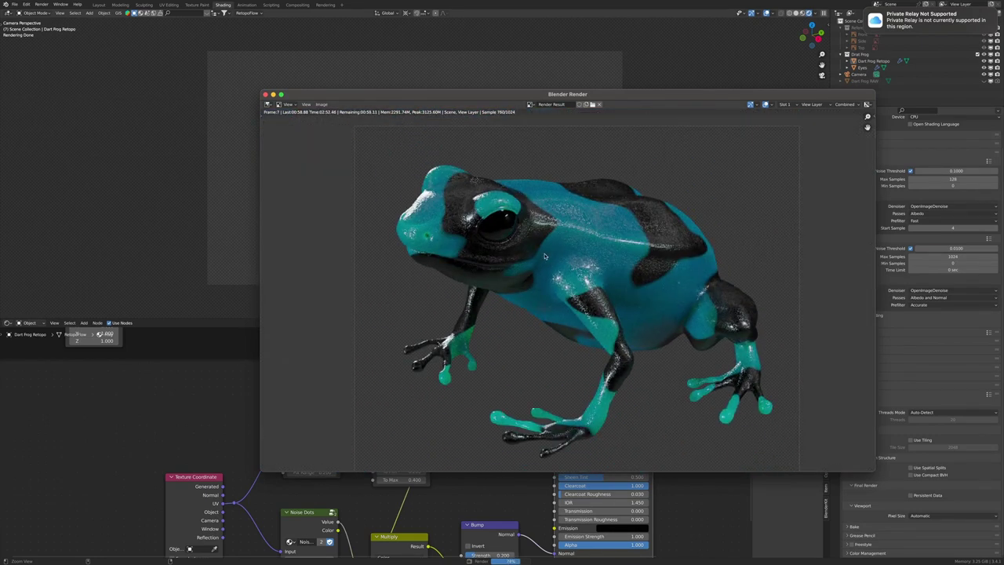
pyautogui.scroll(1, 545, 255)
pyautogui.scroll(3, 518, 251)
pyautogui.scroll(2, 518, 251)
pyautogui.scroll(-7, 725, 362)
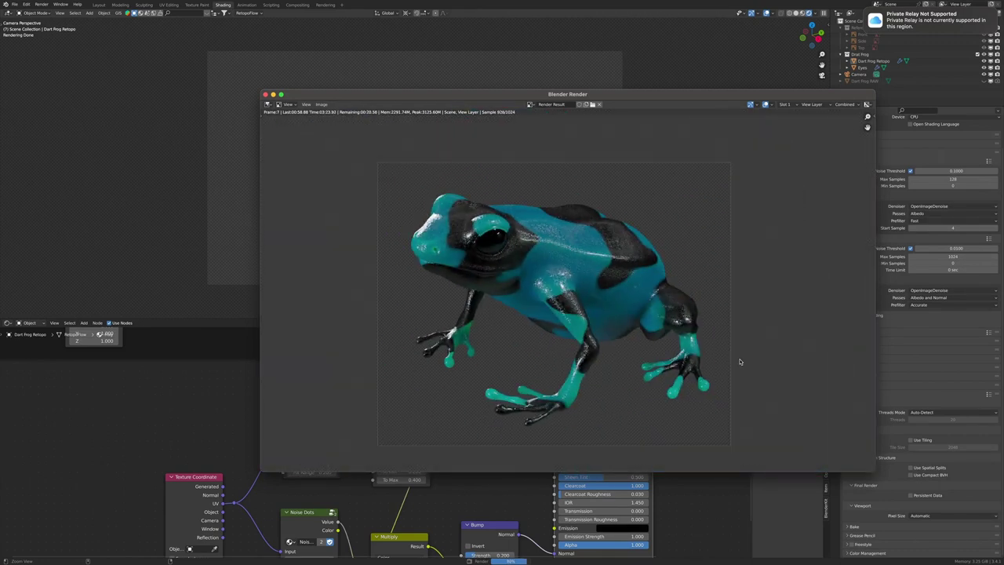
pyautogui.scroll(3, 739, 361)
pyautogui.scroll(-1, 706, 345)
pyautogui.scroll(5, 549, 314)
pyautogui.scroll(2, 489, 303)
pyautogui.scroll(-3, 489, 302)
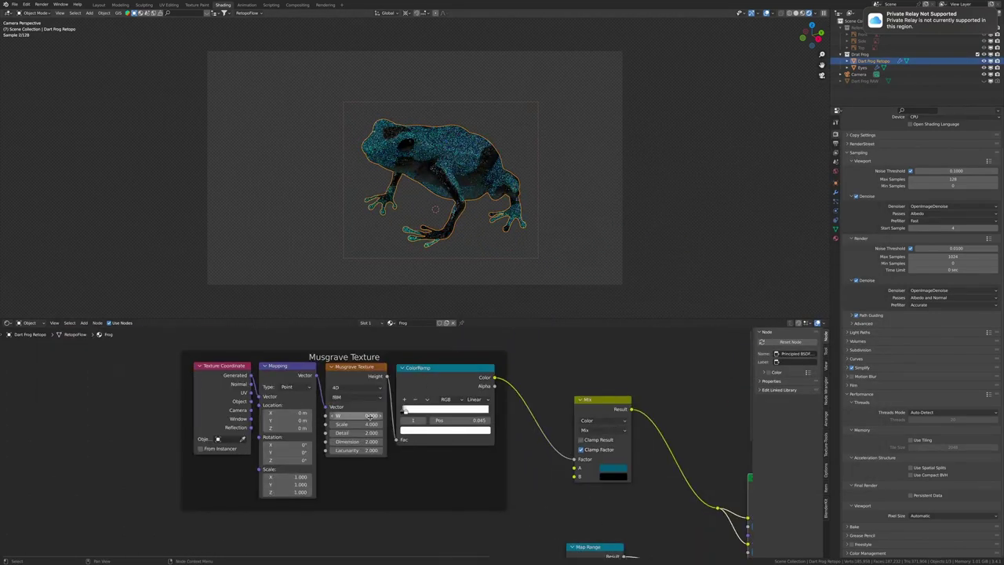
# Step: In Right Ortho view, draw a render border around the frog's eye
pyautogui.press('KP_3')
pyautogui.scroll(5, 446, 177)
pyautogui.hotkey('ctrl', 'b')
pyautogui.moveTo(359, 90); pyautogui.dragTo(524, 226)
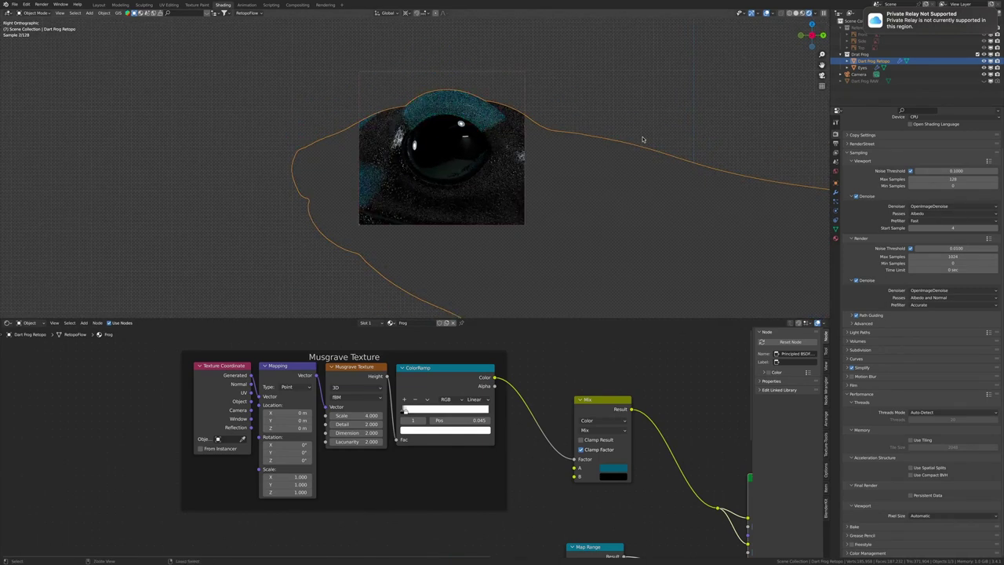
pyautogui.scroll(1, 918, 235)
# Step: Expand the Simplify viewport settings and orbit back to view the whole frog
pyautogui.click(861, 400)
pyautogui.click(951, 409)
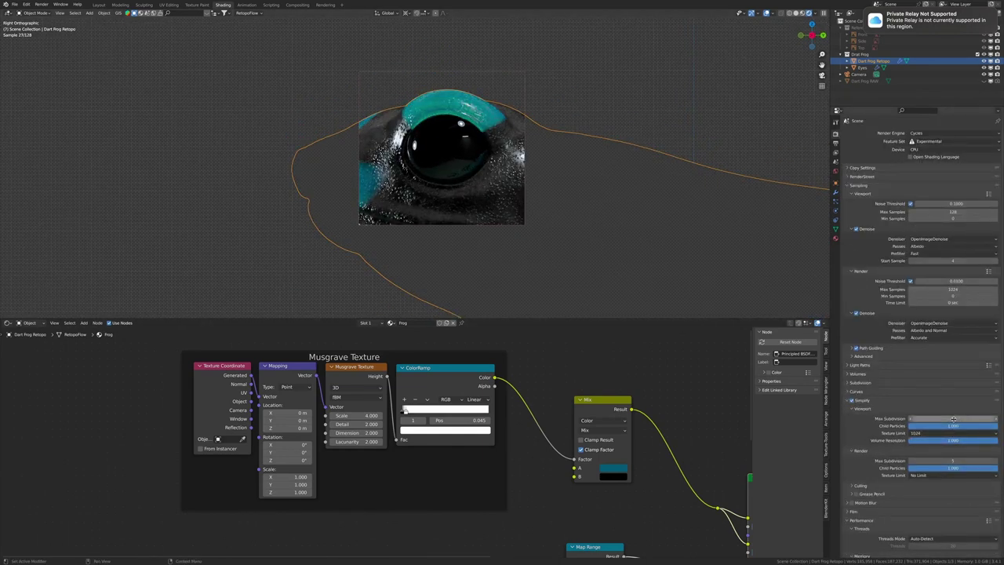
pyautogui.scroll(-1, 370, 424)
pyautogui.scroll(-5, 483, 445)
pyautogui.hscroll(6, 484, 445)
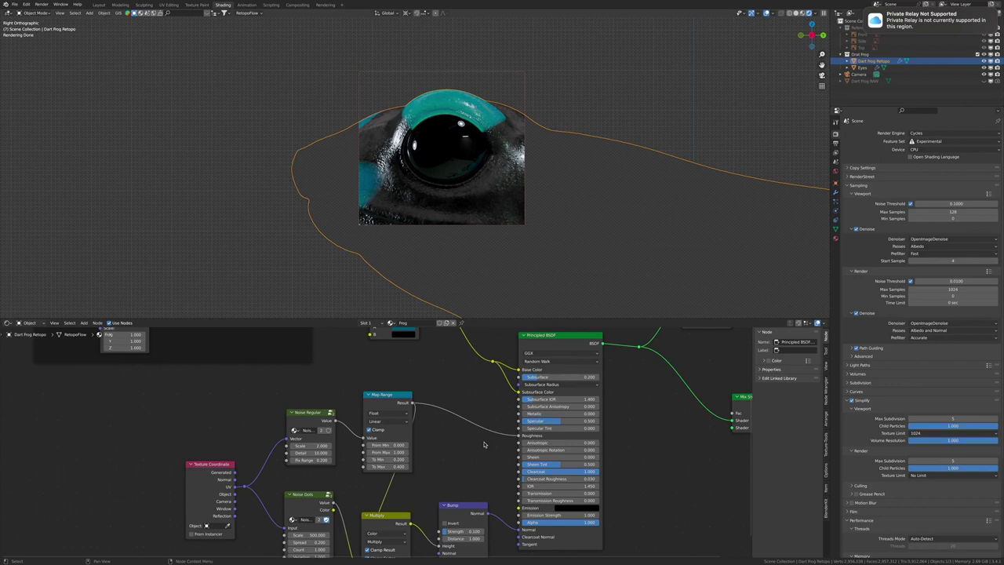
pyautogui.moveTo(463, 217)
pyautogui.mouseDown(button='middle')
pyautogui.moveTo(593, 185)
pyautogui.moveTo(460, 168)
pyautogui.mouseUp(button='middle')
pyautogui.scroll(-1, 471, 440)
# Step: Append the Ground object from BlackWidow_Final.blend
pyautogui.click(14, 4)
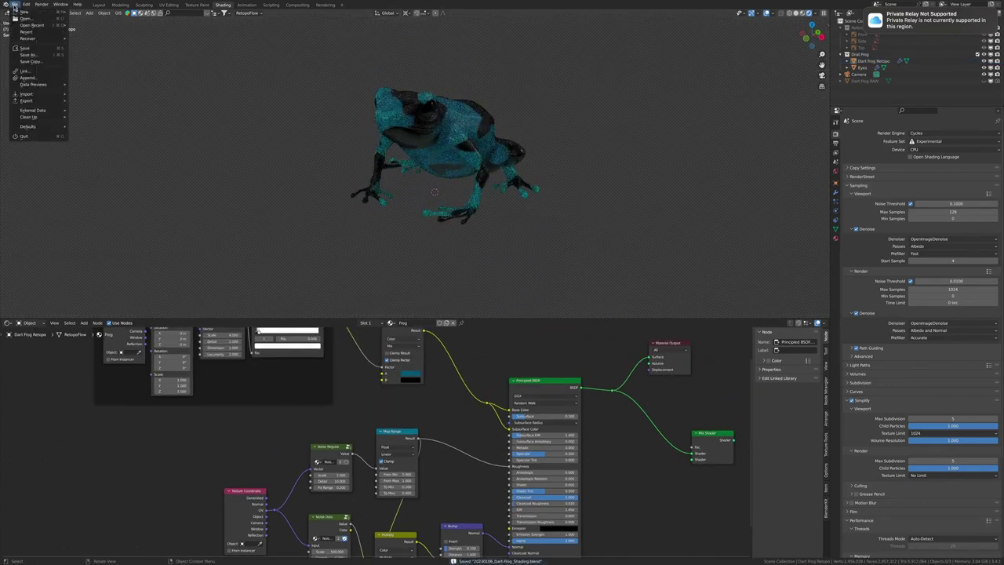
pyautogui.click(31, 87)
pyautogui.doubleClick(100, 110)
pyautogui.doubleClick(101, 107)
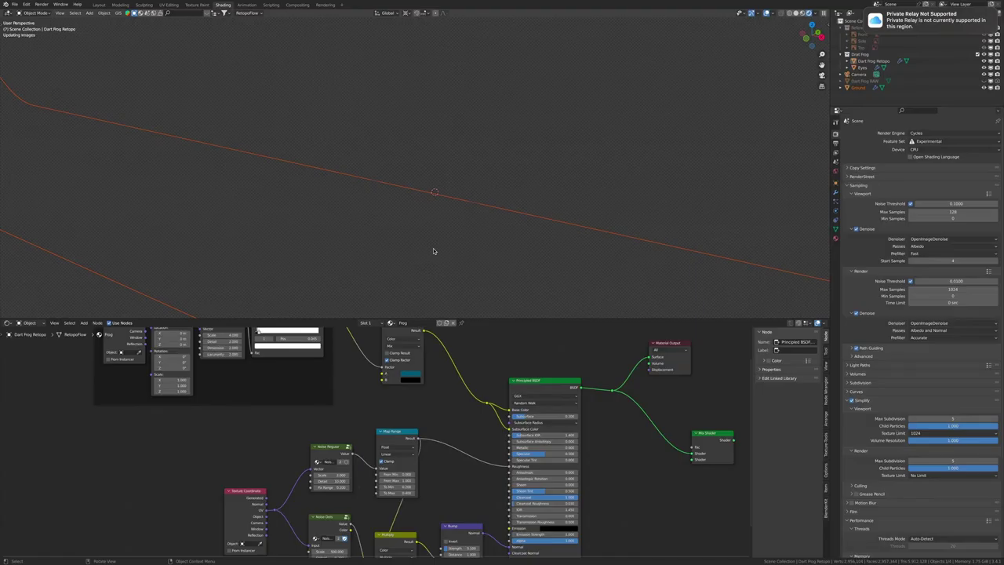
# Step: Add a scaled-up ground plane under the frog and return to the camera view
pyautogui.press('Delete')
pyautogui.hotkey('shift', 'a')
pyautogui.press('s')
pyautogui.click(390, 322)
pyautogui.click(437, 352)
pyautogui.press('KP_7')
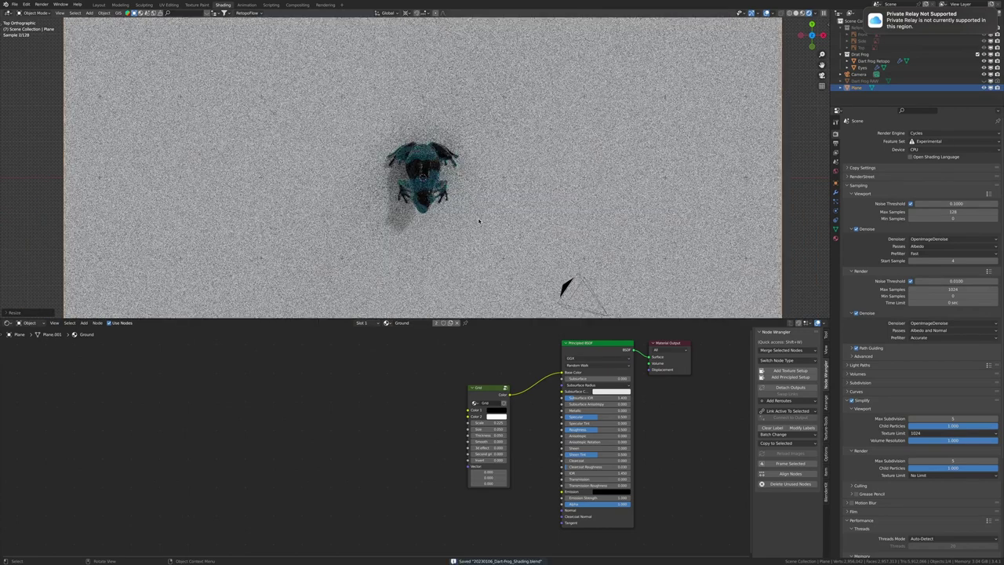
pyautogui.press('KP_0')
# Step: Select the frog, undo an accidental subsurface colour change, and save
pyautogui.click(439, 180)
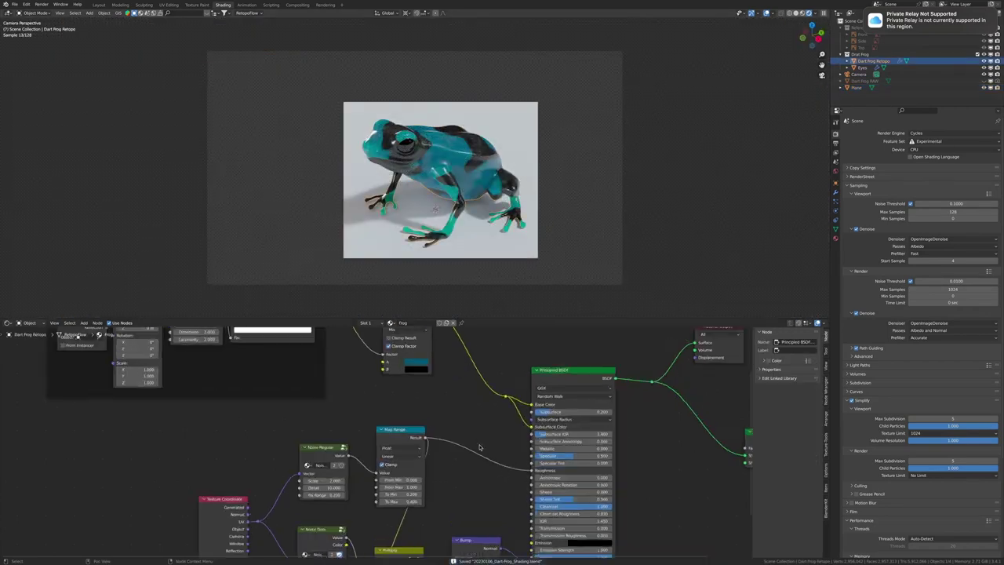
pyautogui.moveTo(486, 466); pyautogui.dragTo(586, 474, button='middle')
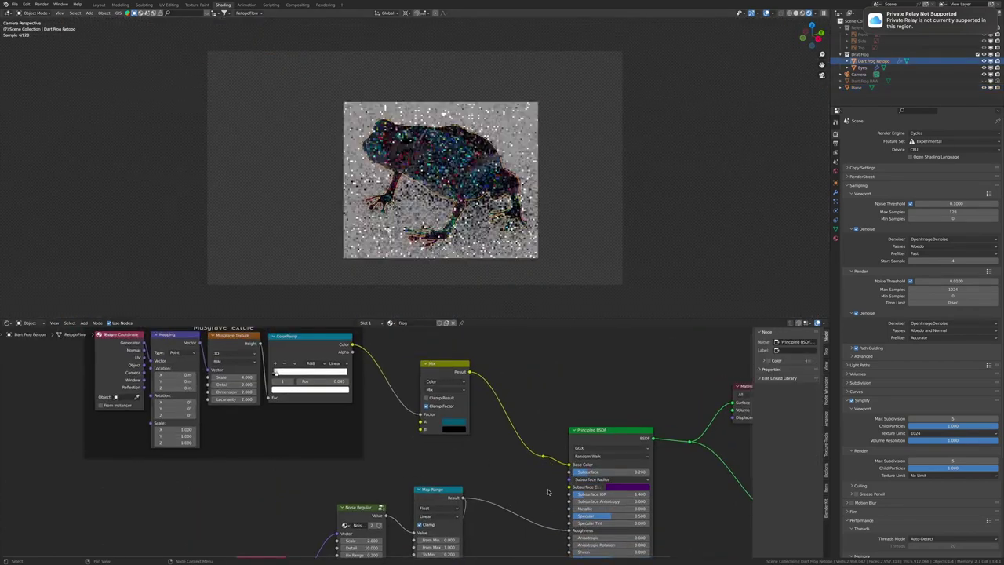
pyautogui.click(588, 488)
pyautogui.scroll(2, 569, 445)
pyautogui.hotkey('ctrl', 'z')
pyautogui.hotkey('ctrl', 's')
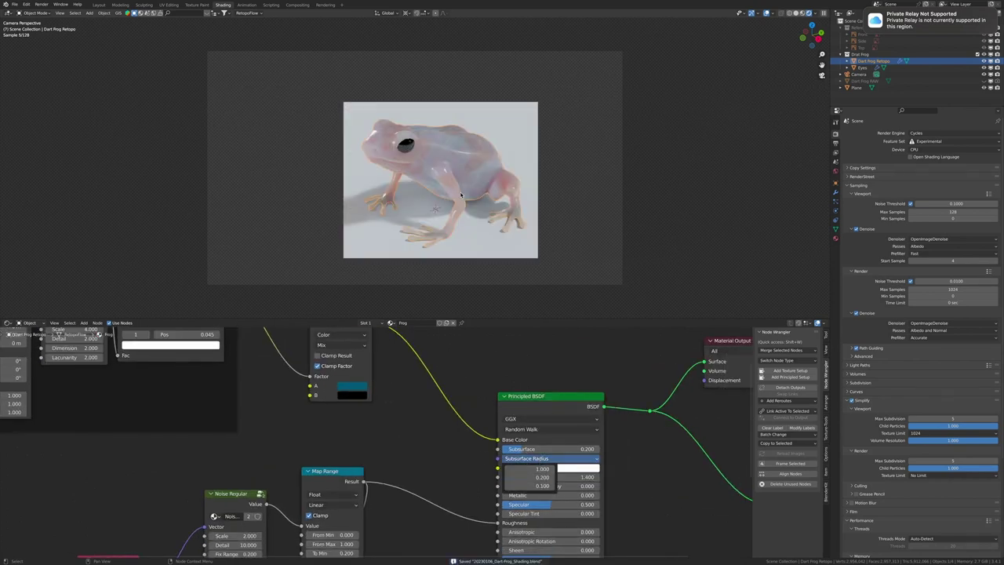
# Step: Toggle the sidebar and solid shading, check the camera, then reselect the frog body
pyautogui.press('n')
pyautogui.click(797, 17)
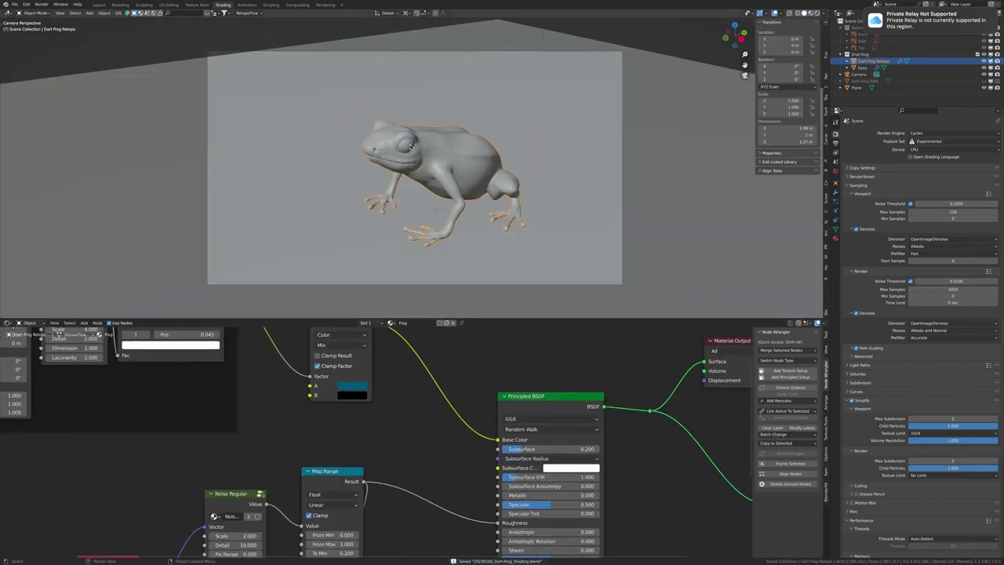
pyautogui.moveTo(439, 157); pyautogui.dragTo(511, 163, button='middle')
pyautogui.press('KP_1')
pyautogui.click(859, 74)
pyautogui.press('KP_0')
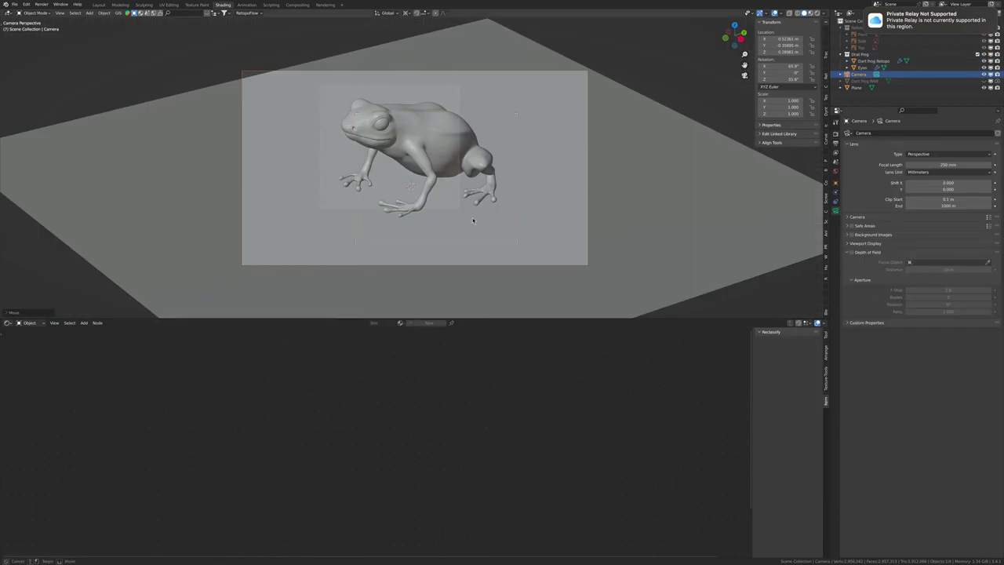
pyautogui.click(818, 13)
pyautogui.hotkey('ctrl', 'z')
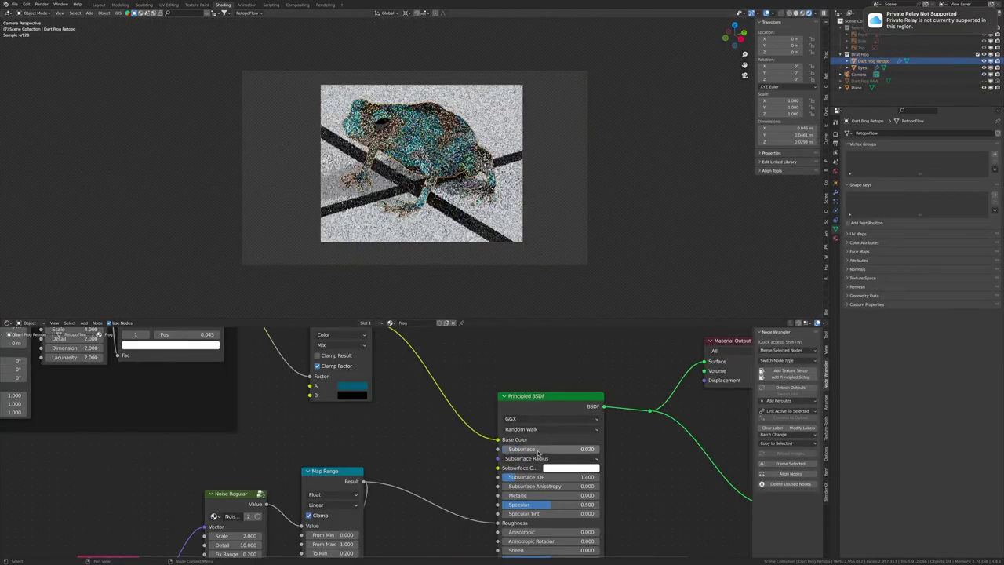
# Step: Set Subsurface to 0.020 and the ground Grid to Scale 0.002, Size 0.100, and save
pyautogui.click(526, 458)
pyautogui.click(530, 468)
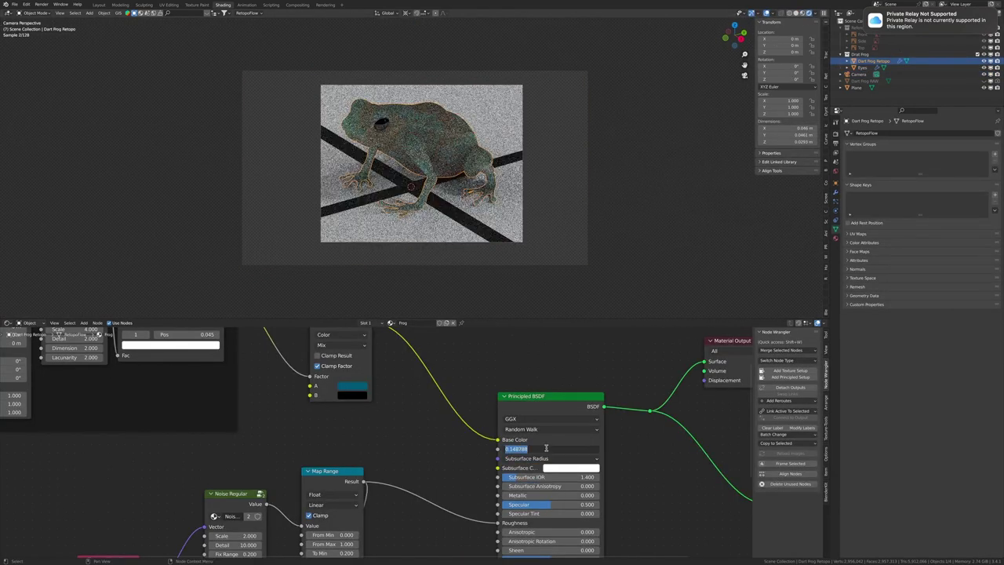
pyautogui.press('Return')
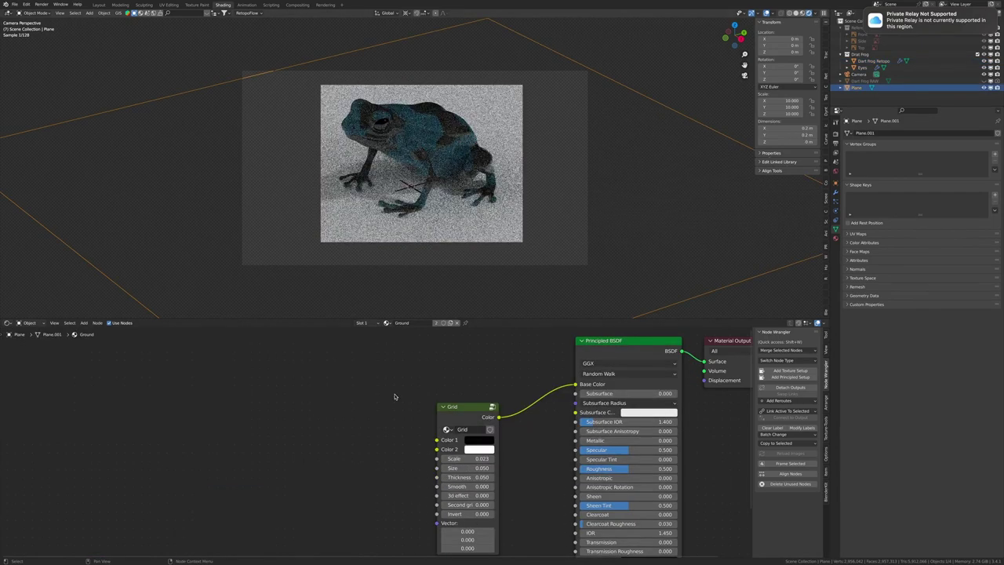
pyautogui.hotkey('ctrl', 's')
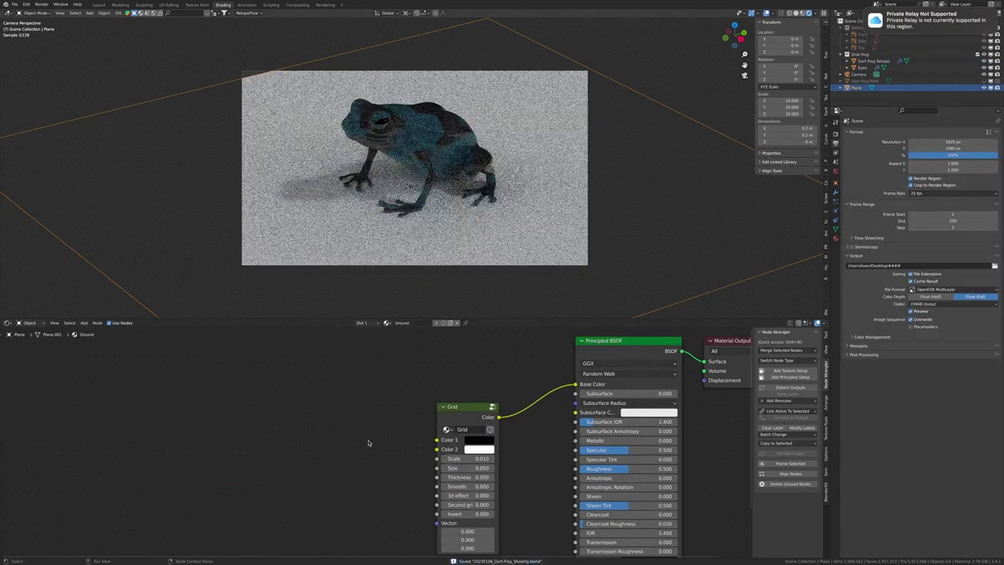
pyautogui.moveTo(475, 458)
pyautogui.mouseDown()
pyautogui.moveTo(464, 460)
pyautogui.moveTo(480, 468)
pyautogui.mouseUp()
pyautogui.press('z')
pyautogui.click(657, 177)
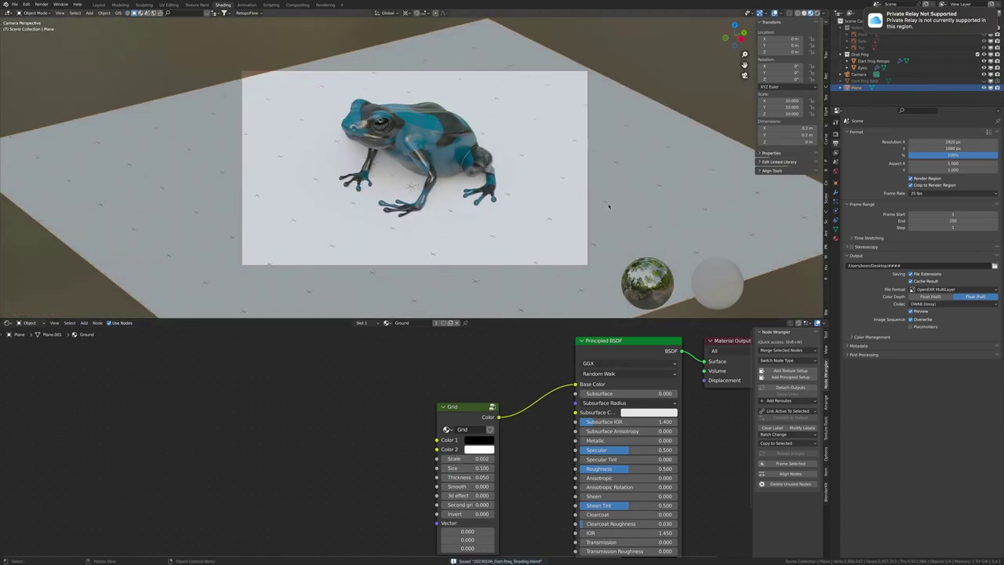
# Step: Preview the frog full-screen in rendered shading, then restore the normal layout
pyautogui.hotkey('ctrl', 'space')
pyautogui.scroll(2, 705, 121)
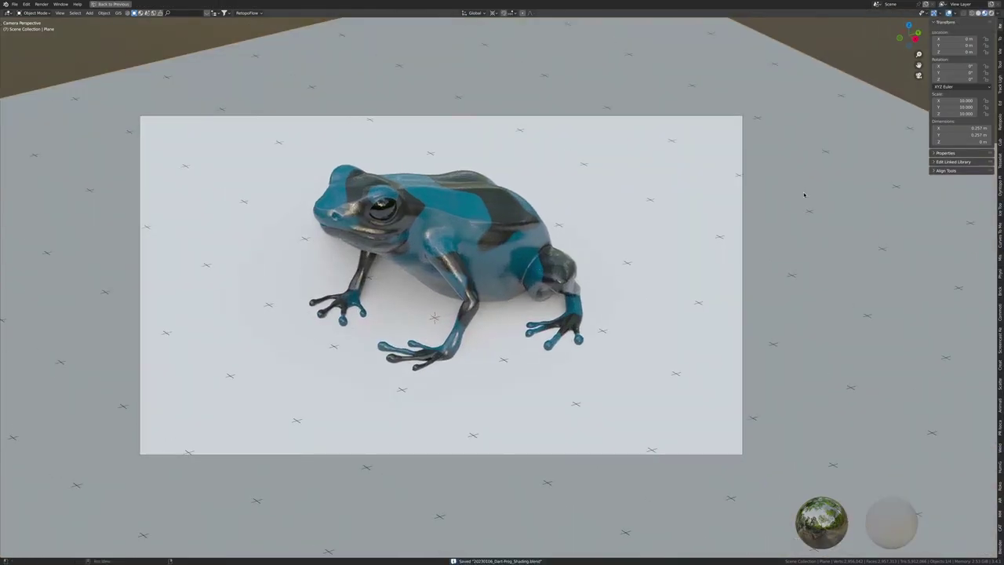
pyautogui.press('z')
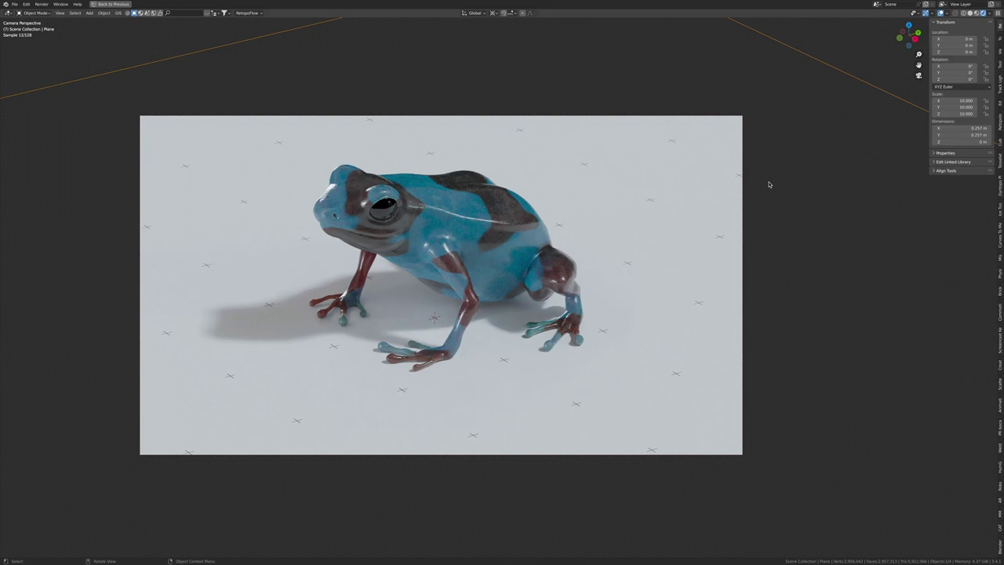
pyautogui.hotkey('ctrl', 'space')
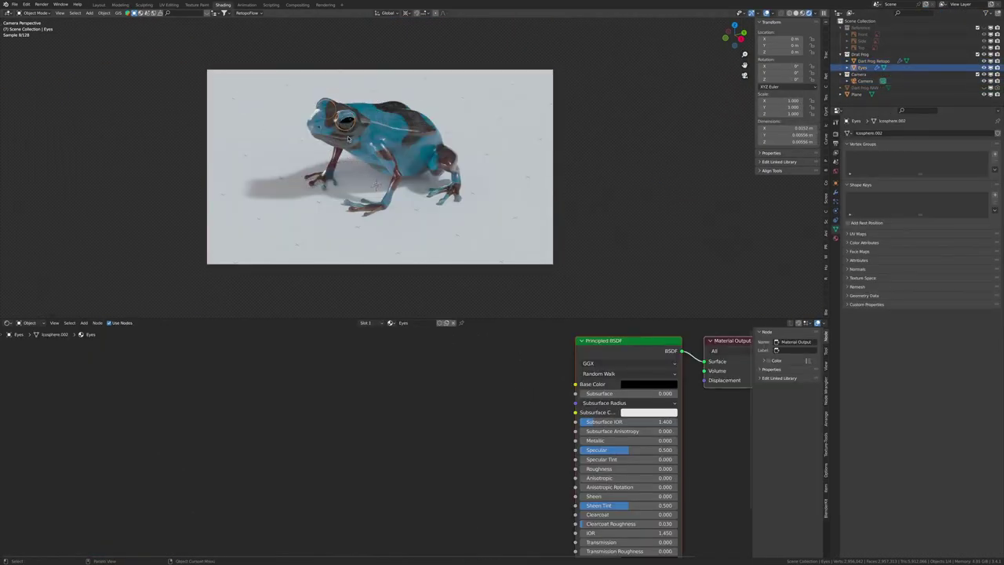
# Step: Add a Plain Axes empty named Focus and set it as the camera's depth-of-field focus object
pyautogui.hotkey('shift', 'a')
pyautogui.click(612, 243)
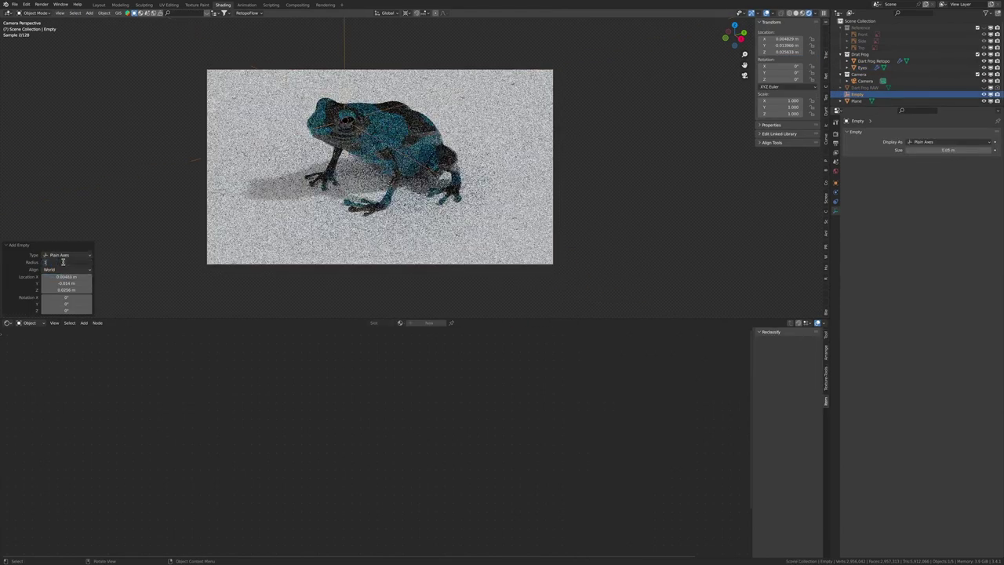
pyautogui.click(851, 252)
pyautogui.click(945, 262)
pyautogui.click(925, 274)
pyautogui.hotkey('ctrl', 's')
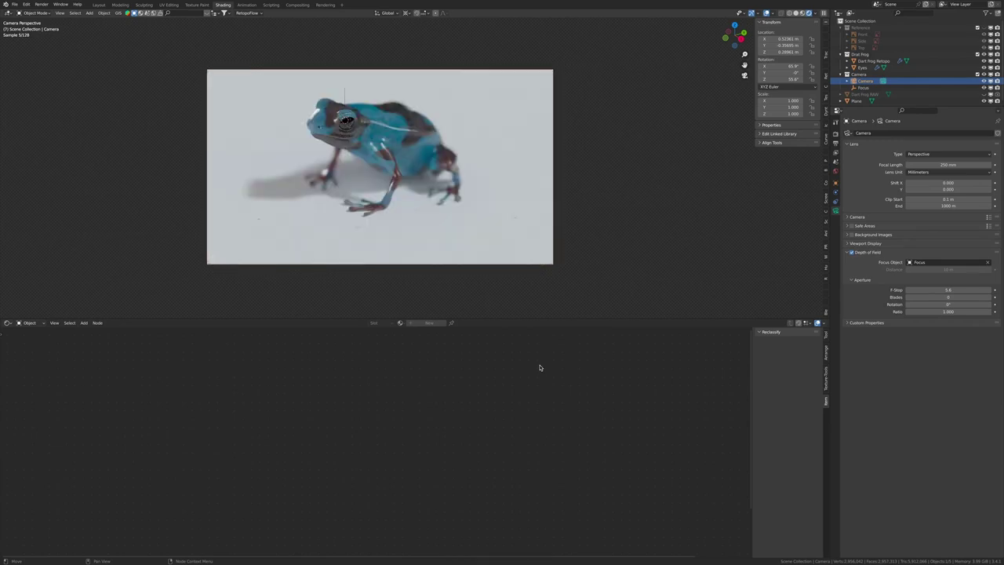
# Step: Set the camera F-Stop to 11.2, nudge the camera along Z, and save
pyautogui.moveTo(927, 292); pyautogui.dragTo(965, 292)
pyautogui.press('g')
pyautogui.press('z')
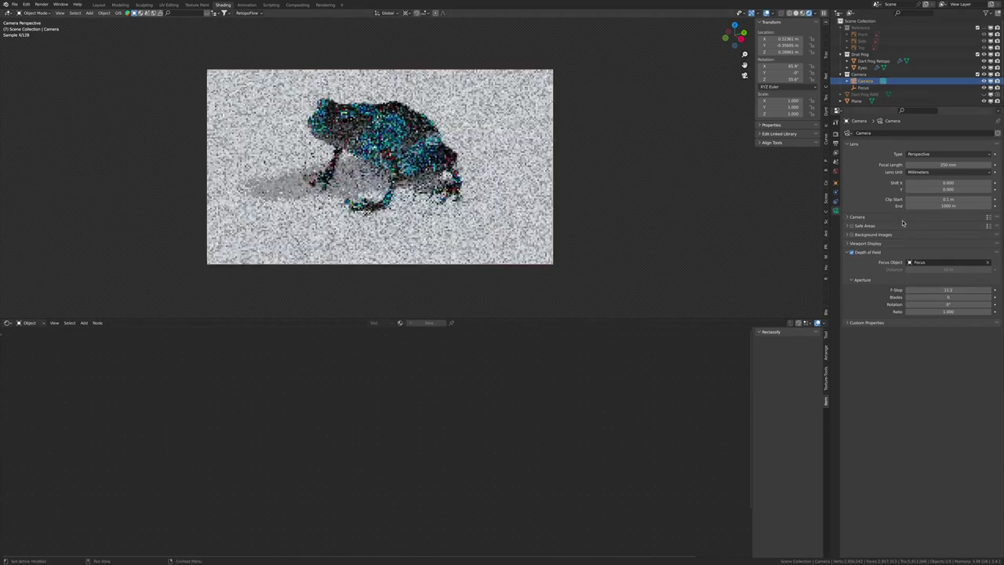
pyautogui.click(667, 161)
pyautogui.click(666, 161)
pyautogui.hotkey('ctrl', 's')
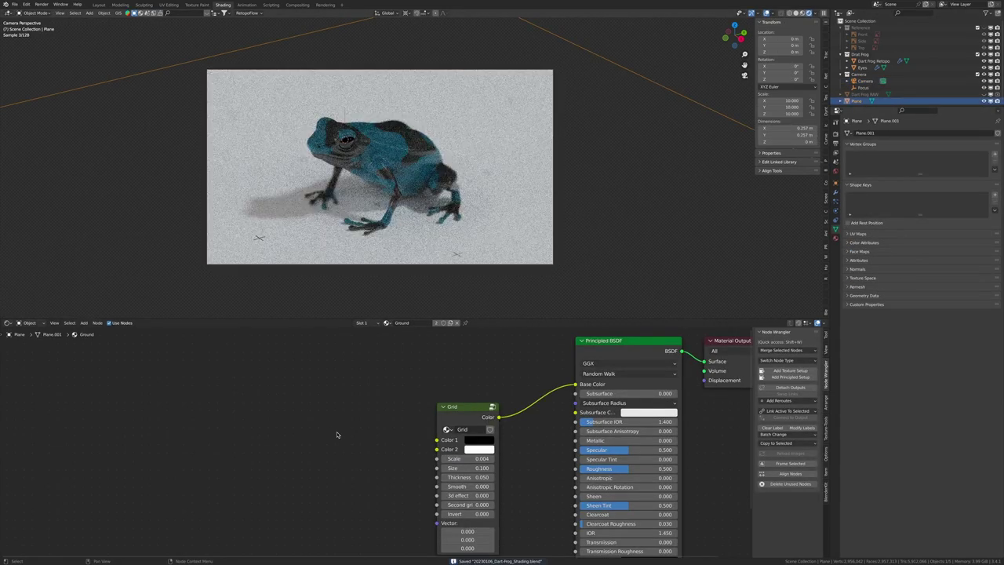
# Step: Select the frog body and limit the viewport render to a box around the eye
pyautogui.click(345, 139)
pyautogui.click(345, 140)
pyautogui.click(345, 140)
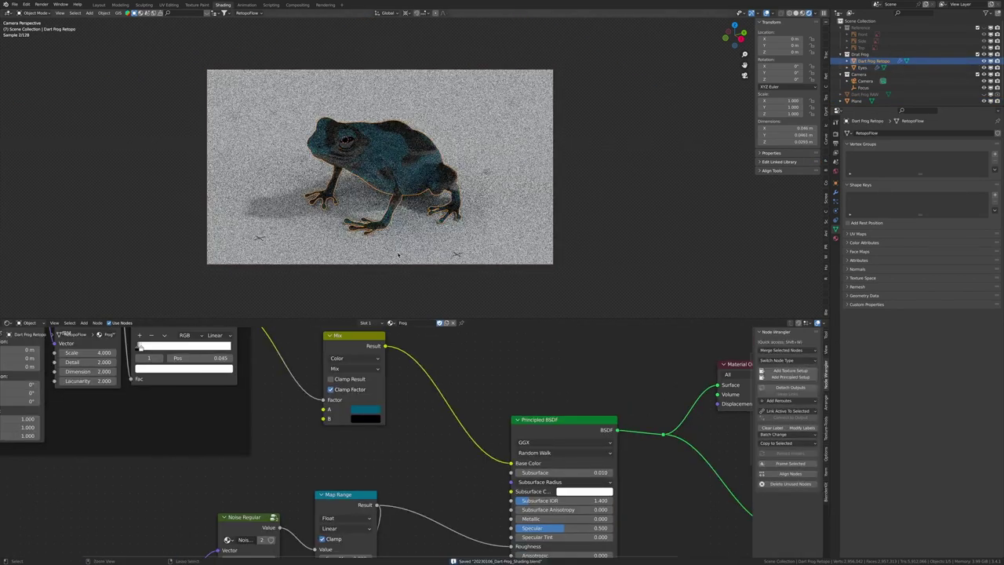
pyautogui.hotkey('ctrl', 'b')
pyautogui.moveTo(331, 108); pyautogui.dragTo(397, 193)
# Step: Light the viewport preview with a warm yellow HDRI, with scene lights and world turned off
pyautogui.click(533, 465)
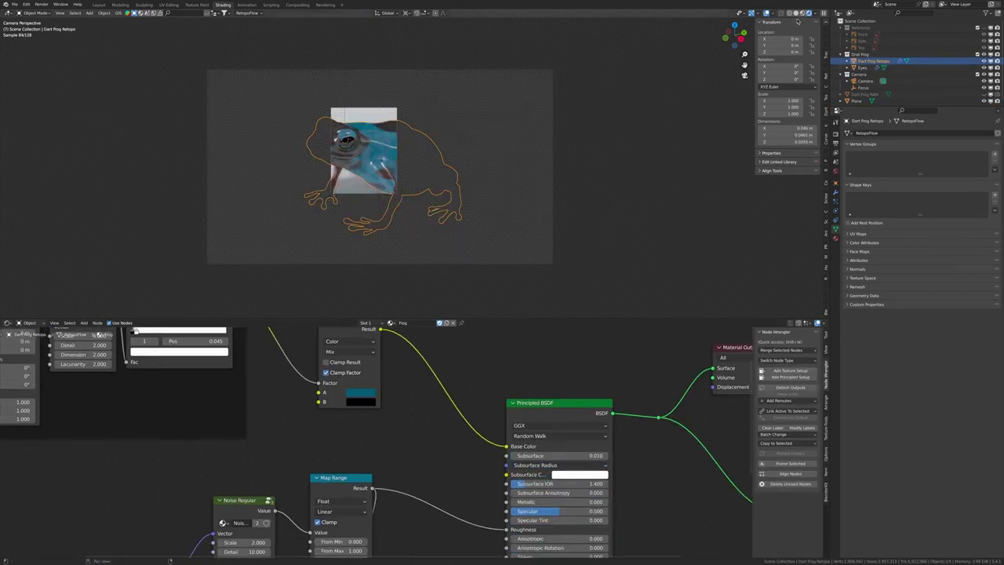
pyautogui.moveTo(740, 35); pyautogui.dragTo(730, 47)
pyautogui.press('KP_Decimal')
pyautogui.click(821, 13)
pyautogui.click(786, 52)
pyautogui.click(786, 53)
pyautogui.click(785, 45)
pyautogui.click(817, 68)
pyautogui.click(800, 92)
pyautogui.click(817, 68)
pyautogui.click(720, 92)
# Step: Set the frog's Subsurface amount to 0.5
pyautogui.moveTo(471, 196); pyautogui.dragTo(549, 180, button='middle')
pyautogui.doubleClick(557, 455)
pyautogui.write('0.5')
pyautogui.press('Return')
pyautogui.click(819, 13)
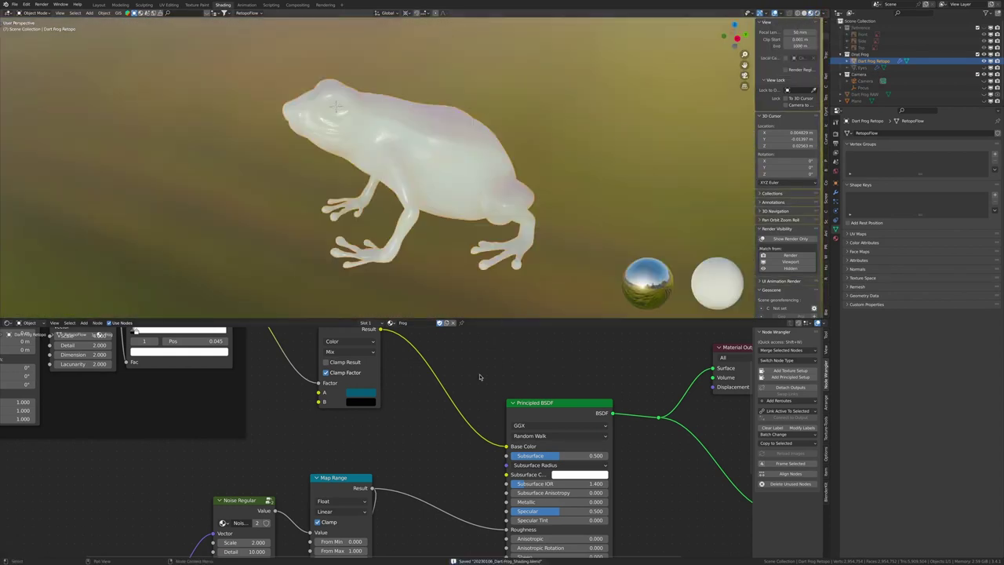
pyautogui.scroll(-3, 407, 440)
# Step: Try a duplicated Mix node and a gradient in Subsurface Color, then undo them
pyautogui.hotkey('shift', 'd')
pyautogui.click(409, 456)
pyautogui.moveTo(432, 439); pyautogui.dragTo(526, 503)
pyautogui.scroll(3, 533, 469)
pyautogui.hotkey('ctrl', 'z')
pyautogui.hotkey('ctrl', 'z')
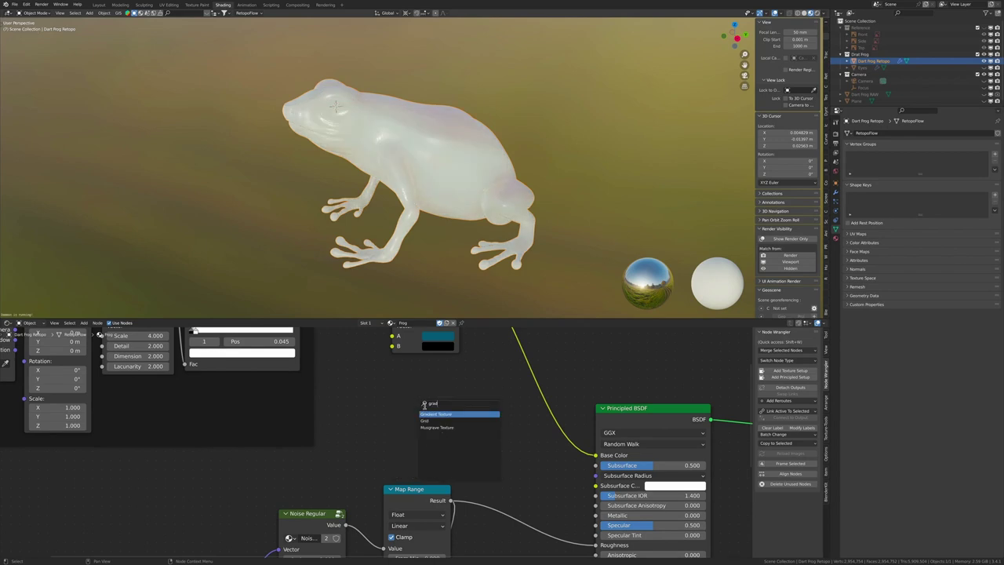
pyautogui.moveTo(474, 409); pyautogui.dragTo(596, 486)
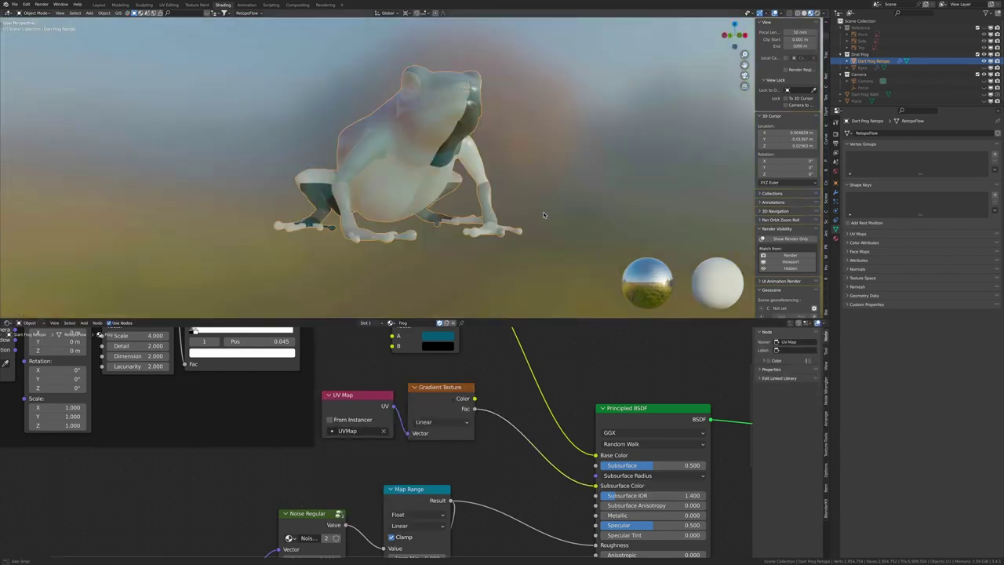
pyautogui.hotkey('ctrl', 'z')
pyautogui.hotkey('ctrl', 'z')
# Step: Add a Geometry node and preview its Pointiness output on the frog
pyautogui.hotkey('shift', 'a')
pyautogui.click(392, 446)
pyautogui.keyDown('ctrl'); pyautogui.keyDown('shift'); pyautogui.click(400, 451); pyautogui.keyUp('shift'); pyautogui.keyUp('ctrl')
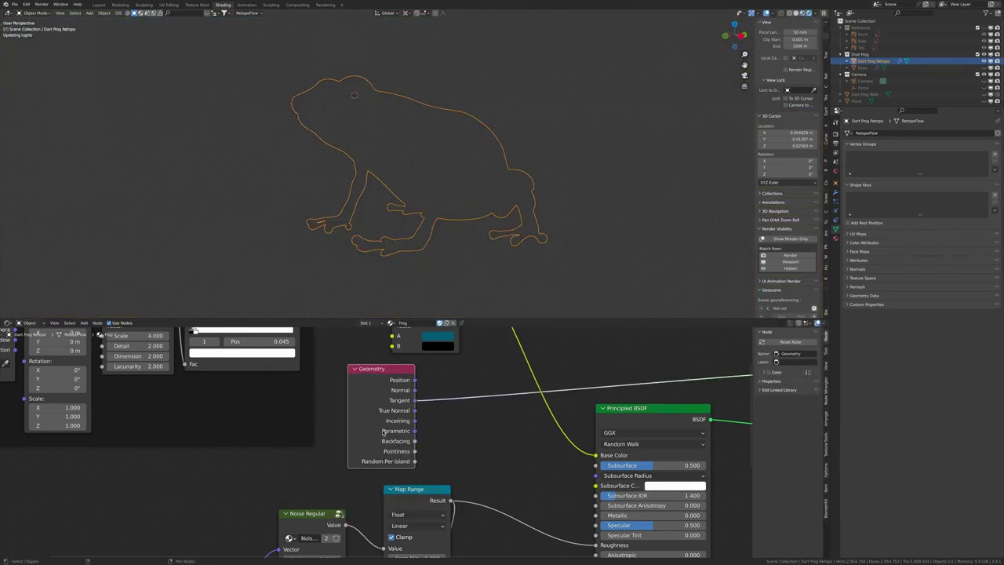
pyautogui.moveTo(407, 157); pyautogui.dragTo(427, 204, button='middle')
pyautogui.scroll(3, 427, 204)
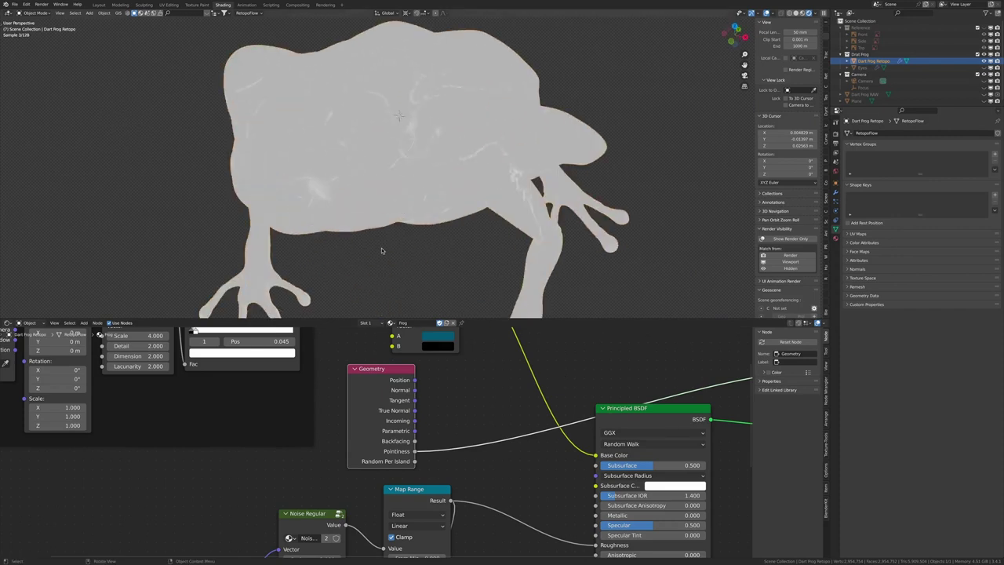
pyautogui.click(836, 169)
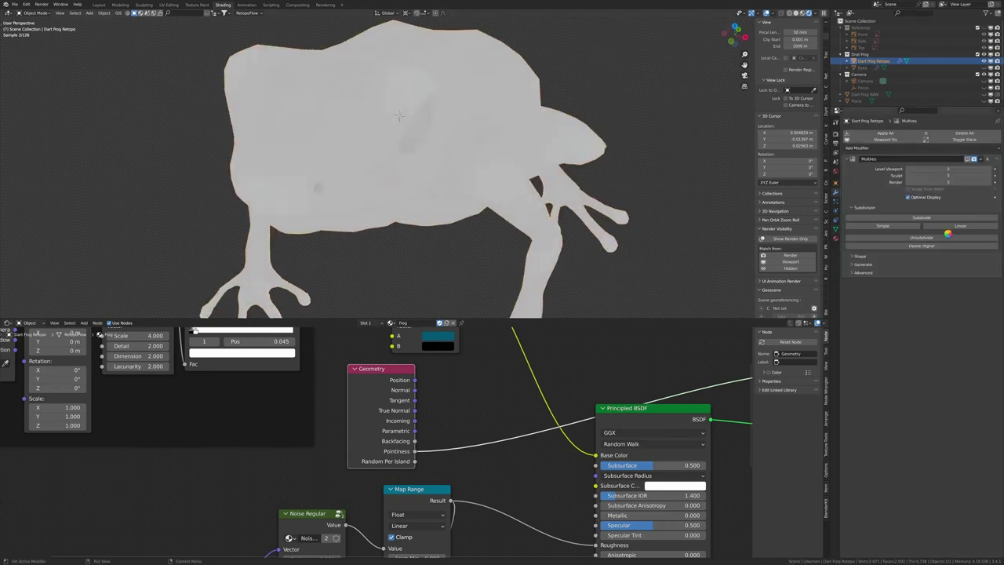
pyautogui.click(835, 128)
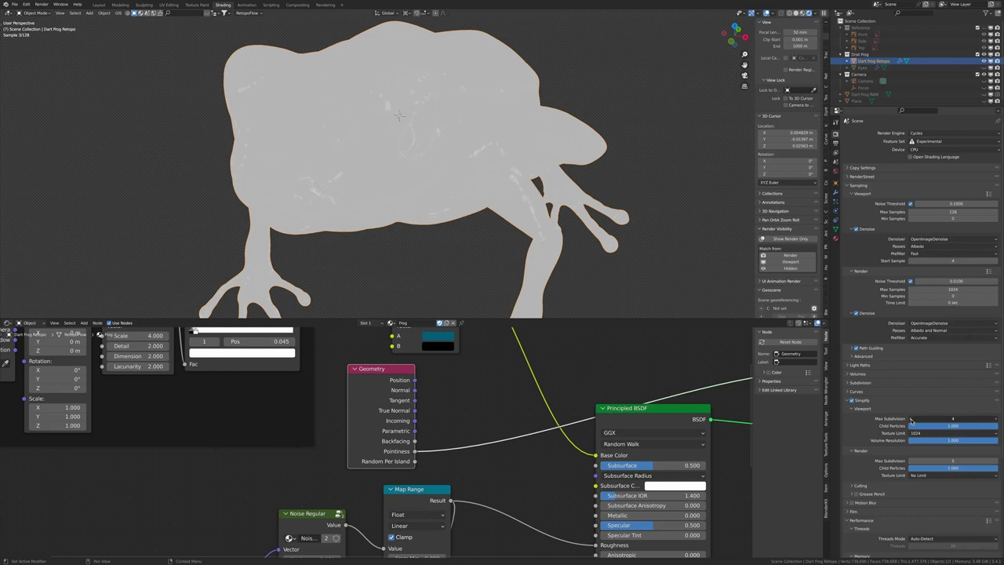
# Step: Add a Layer Weight node followed by a ColorRamp node to the skin material
pyautogui.hotkey('shift', 'a')
pyautogui.write('layer weight')
pyautogui.press('Return')
pyautogui.click(378, 407)
pyautogui.hotkey('shift', 'a')
pyautogui.write('ramp')
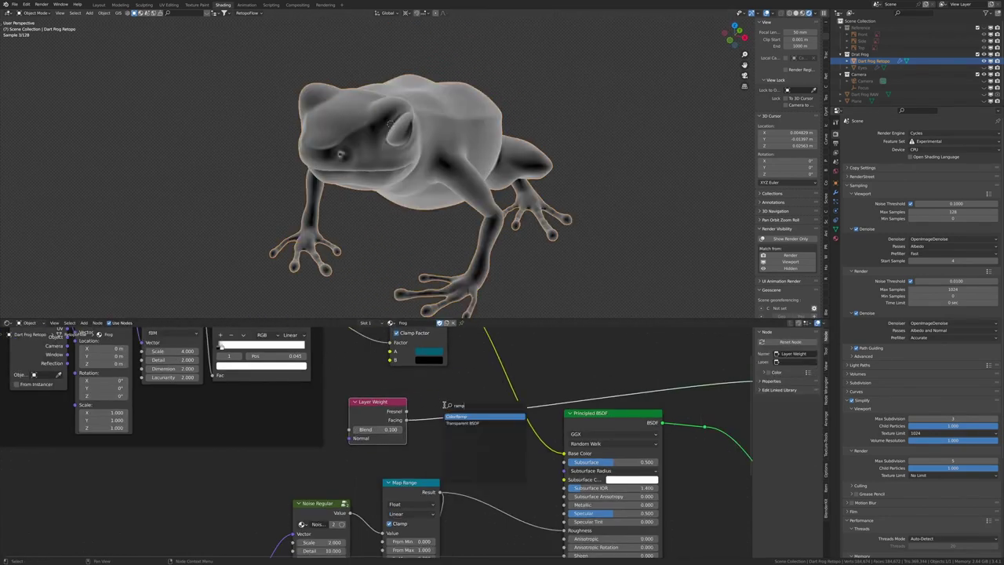
pyautogui.press('Return')
pyautogui.click(455, 394)
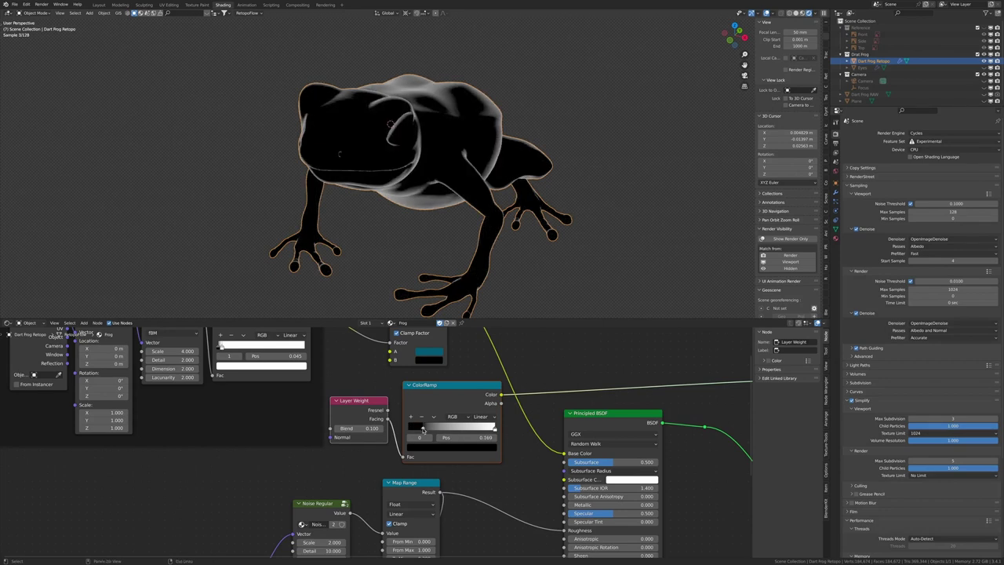
pyautogui.click(454, 394)
# Step: Preview the ColorRamp on the frog, add a Clamp node, and restore the shader output
pyautogui.click(617, 479)
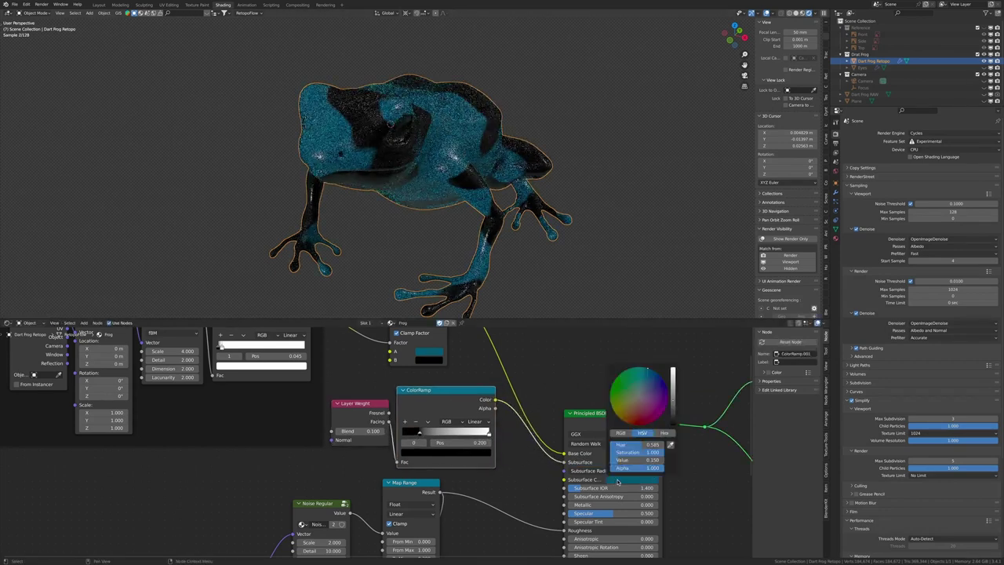
pyautogui.press('KP_0')
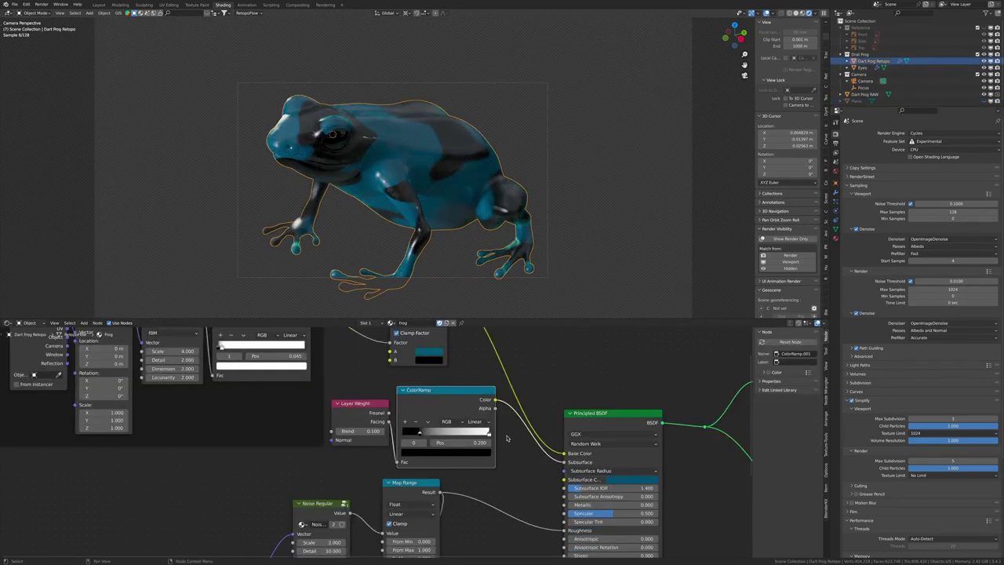
pyautogui.keyDown('ctrl'); pyautogui.keyDown('shift'); pyautogui.click(425, 417); pyautogui.keyUp('shift'); pyautogui.keyUp('ctrl')
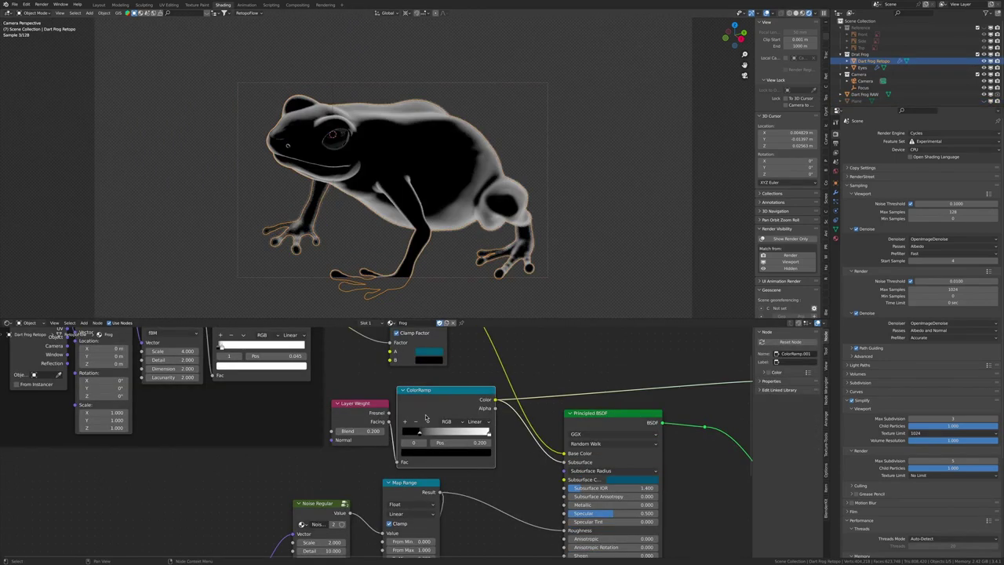
pyautogui.click(559, 461)
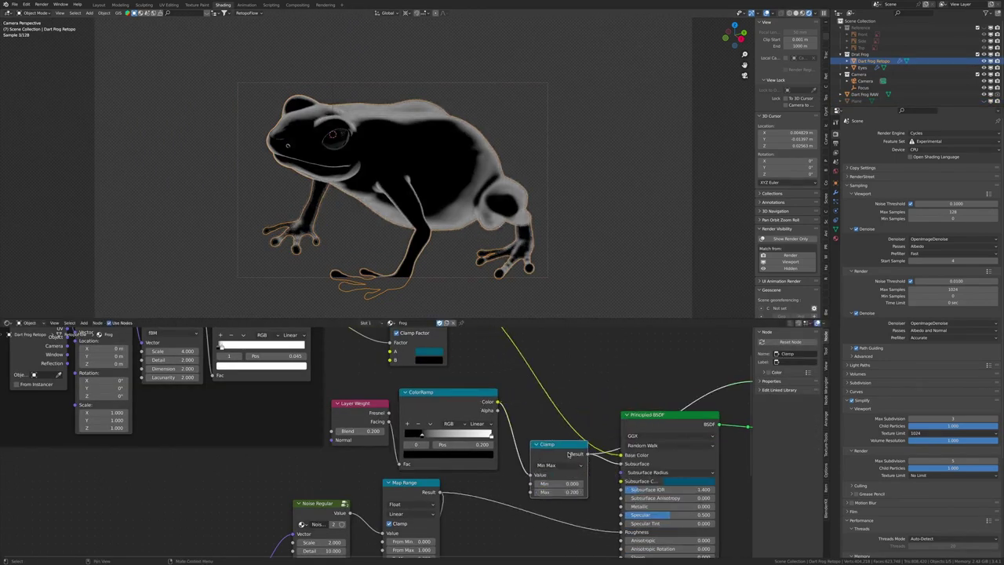
pyautogui.moveTo(570, 455); pyautogui.dragTo(431, 447, button='middle')
pyautogui.keyDown('ctrl'); pyautogui.keyDown('shift'); pyautogui.click(509, 423); pyautogui.keyUp('shift'); pyautogui.keyUp('ctrl')
pyautogui.click(549, 472)
pyautogui.moveTo(564, 453); pyautogui.dragTo(536, 453)
pyautogui.press('Escape')
# Step: Shift the ramp's black stop left, add a Map Range node after it, and save
pyautogui.keyDown('ctrl'); pyautogui.keyDown('shift'); pyautogui.click(314, 398); pyautogui.keyUp('shift'); pyautogui.keyUp('ctrl')
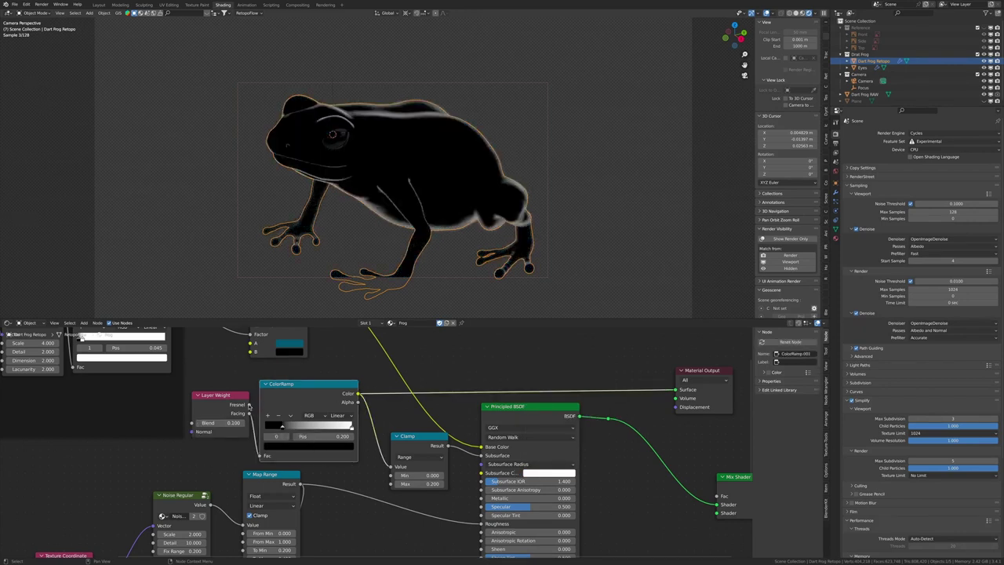
pyautogui.moveTo(281, 426); pyautogui.dragTo(278, 427)
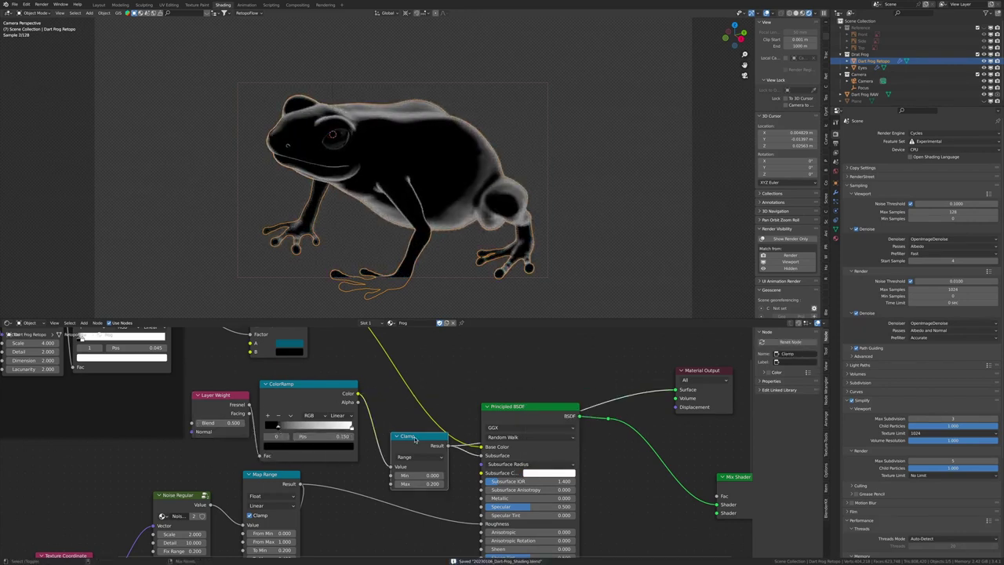
pyautogui.moveTo(481, 454); pyautogui.dragTo(379, 408)
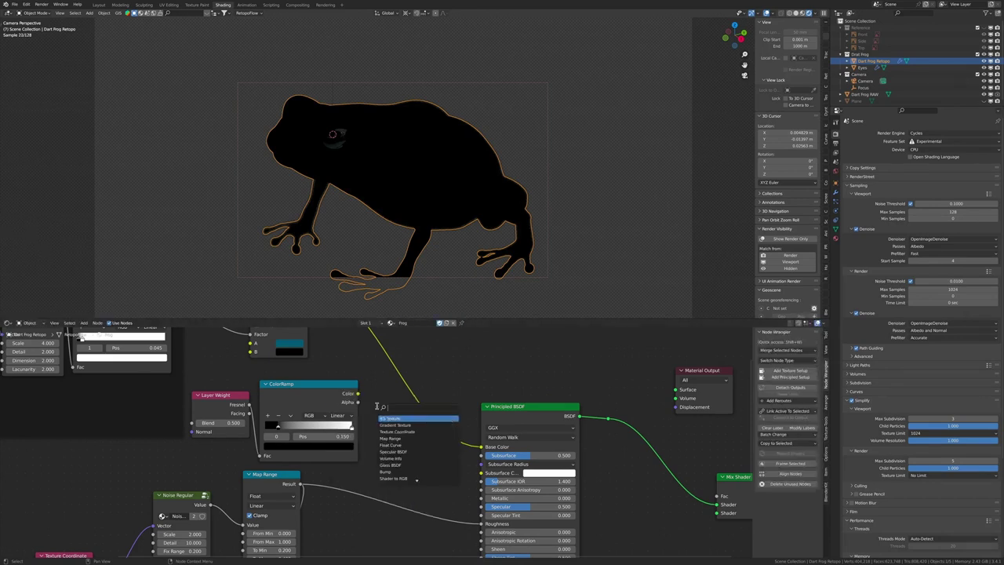
pyautogui.click(408, 435)
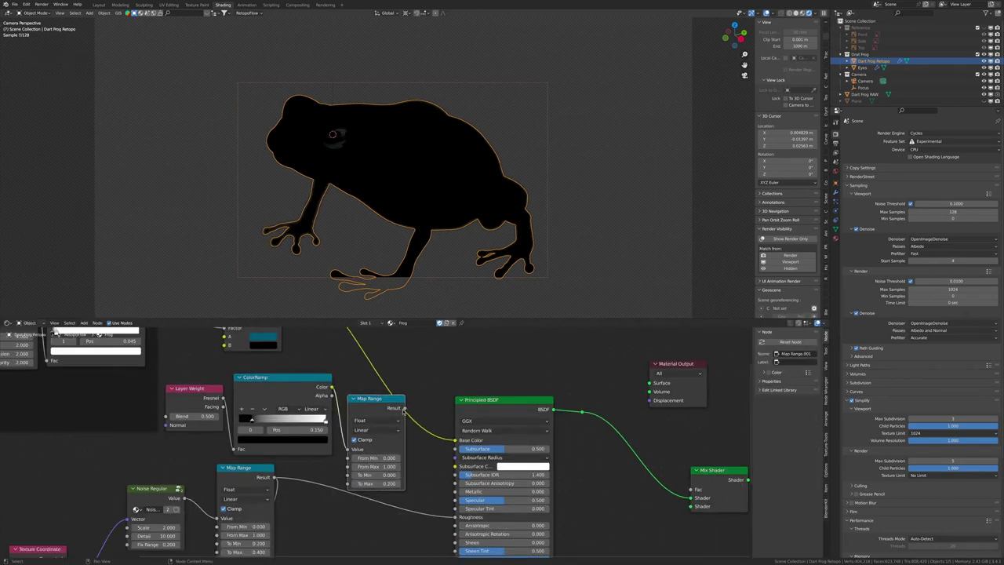
pyautogui.keyDown('ctrl'); pyautogui.keyDown('shift'); pyautogui.click(502, 402); pyautogui.keyUp('shift'); pyautogui.keyUp('ctrl')
pyautogui.press('KP_0')
pyautogui.hotkey('ctrl', 's')
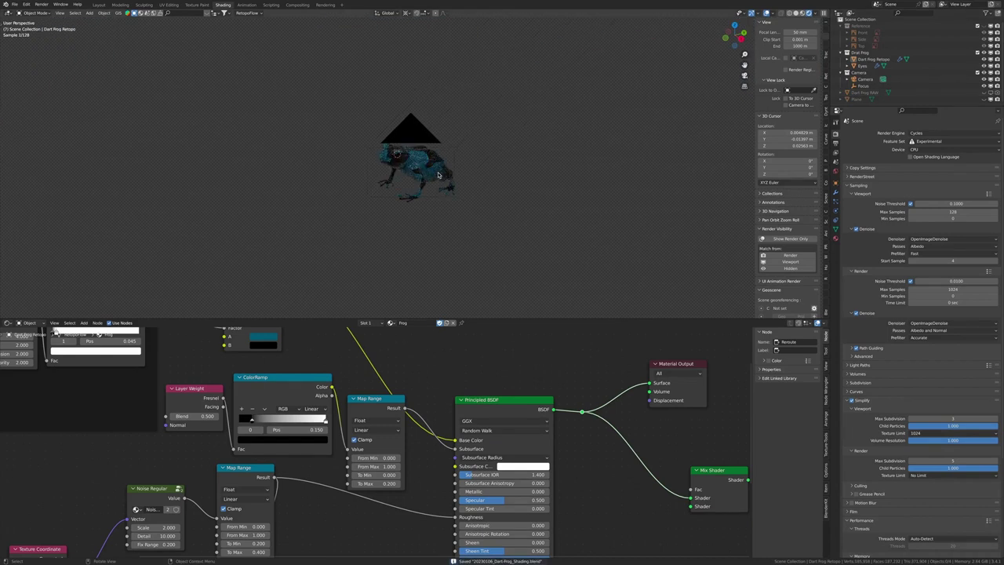
pyautogui.press('KP_Decimal')
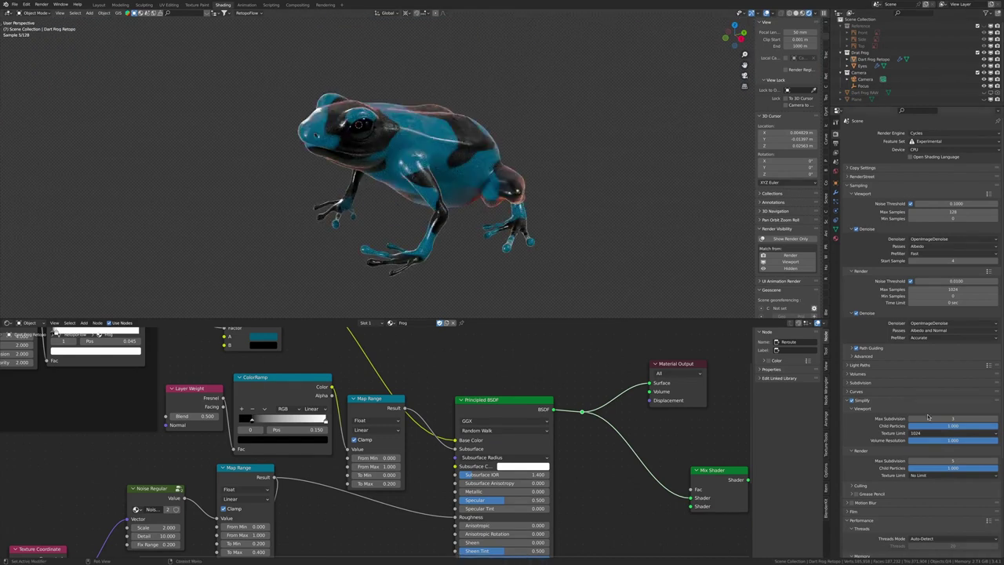
# Step: Tweak the Layer Weight blend and move the ramp stop to about 0.384, then save
pyautogui.keyDown('ctrl'); pyautogui.keyDown('shift'); pyautogui.click(360, 408); pyautogui.keyUp('shift'); pyautogui.keyUp('ctrl')
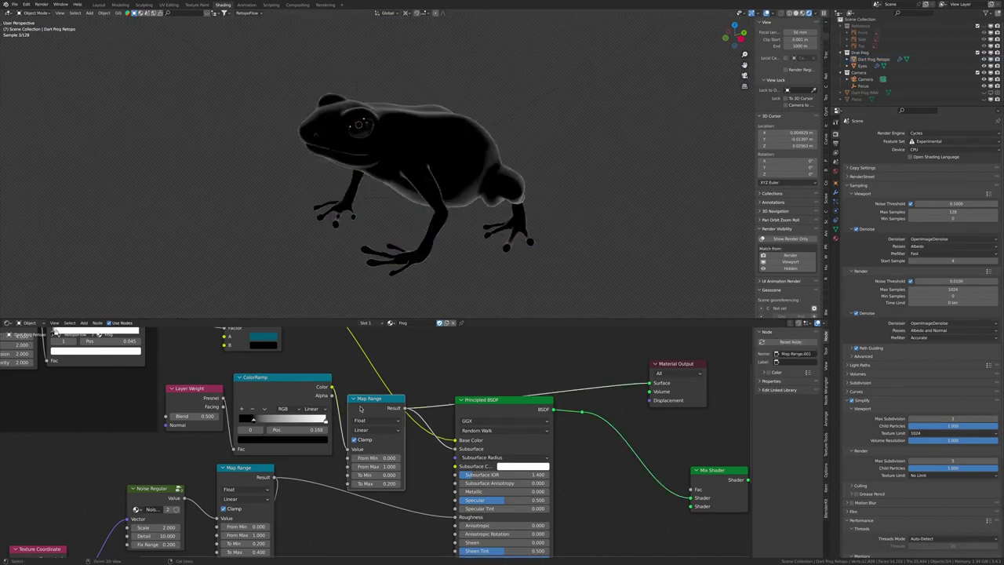
pyautogui.keyDown('ctrl'); pyautogui.keyDown('shift'); pyautogui.click(282, 388); pyautogui.keyUp('shift'); pyautogui.keyUp('ctrl')
pyautogui.moveTo(196, 415); pyautogui.dragTo(185, 415)
pyautogui.moveTo(253, 421); pyautogui.dragTo(263, 421)
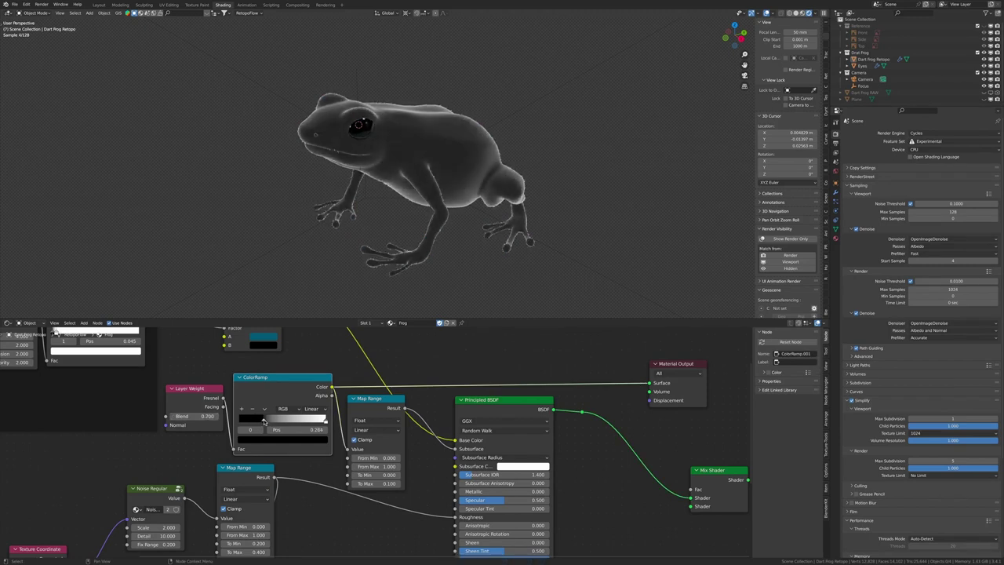
pyautogui.keyDown('ctrl'); pyautogui.keyDown('shift'); pyautogui.click(581, 411); pyautogui.keyUp('shift'); pyautogui.keyUp('ctrl')
pyautogui.hotkey('ctrl', 's')
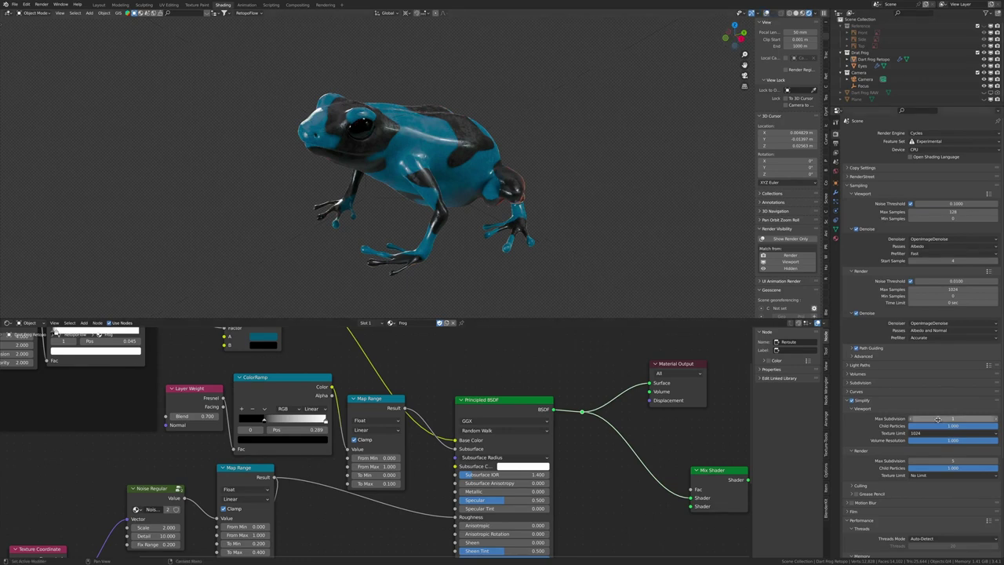
pyautogui.write('5')
# Step: Select the Dart Frog Retopo mesh and view its Multires modifier settings
pyautogui.press('Return')
pyautogui.click(835, 193)
pyautogui.click(461, 173)
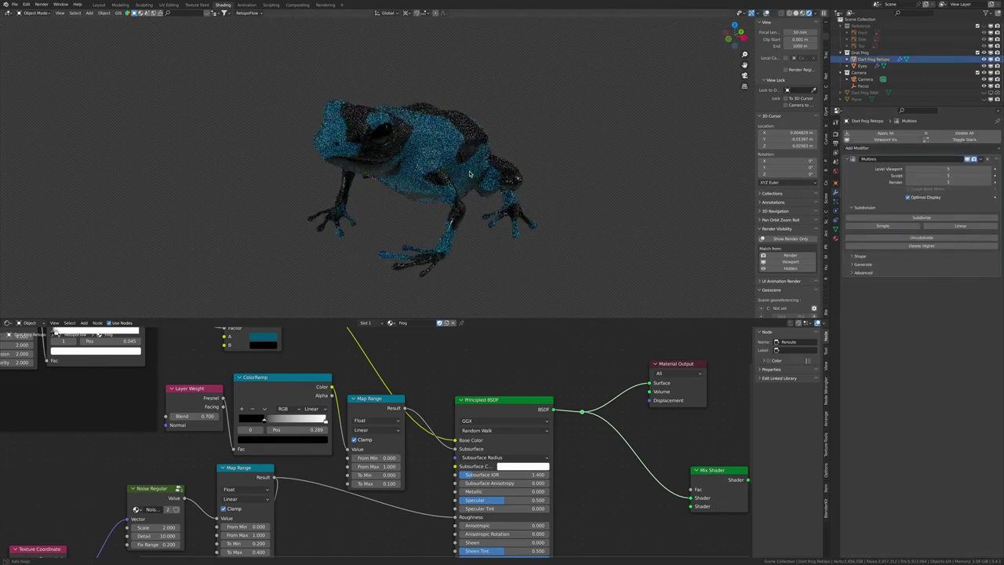
pyautogui.moveTo(462, 173); pyautogui.dragTo(568, 175, button='middle')
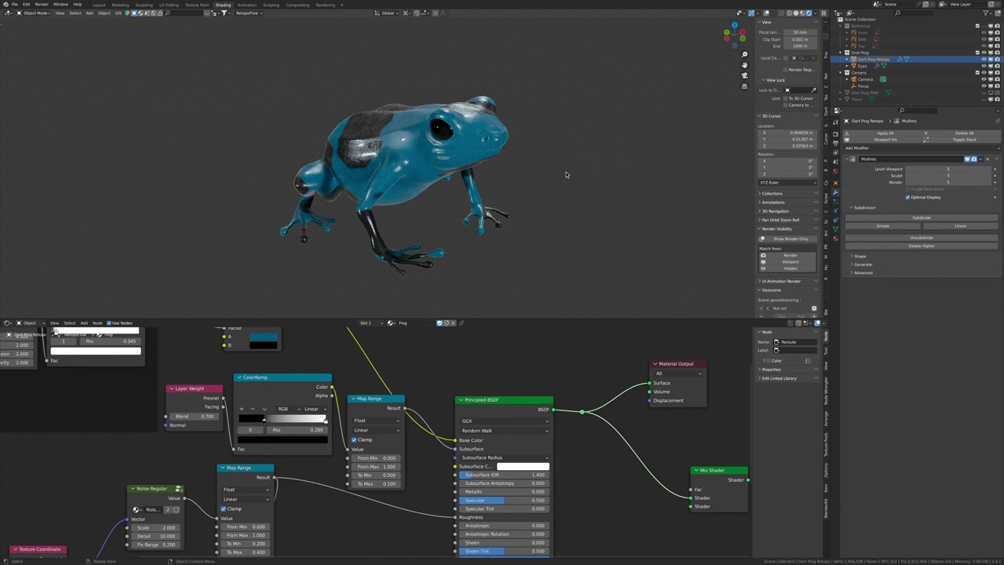
# Step: Delete the fresnel ramp nodes, set Subsurface to 0.010, and save
pyautogui.press('KP_1')
pyautogui.press('x')
pyautogui.doubleClick(480, 449)
pyautogui.press('Return')
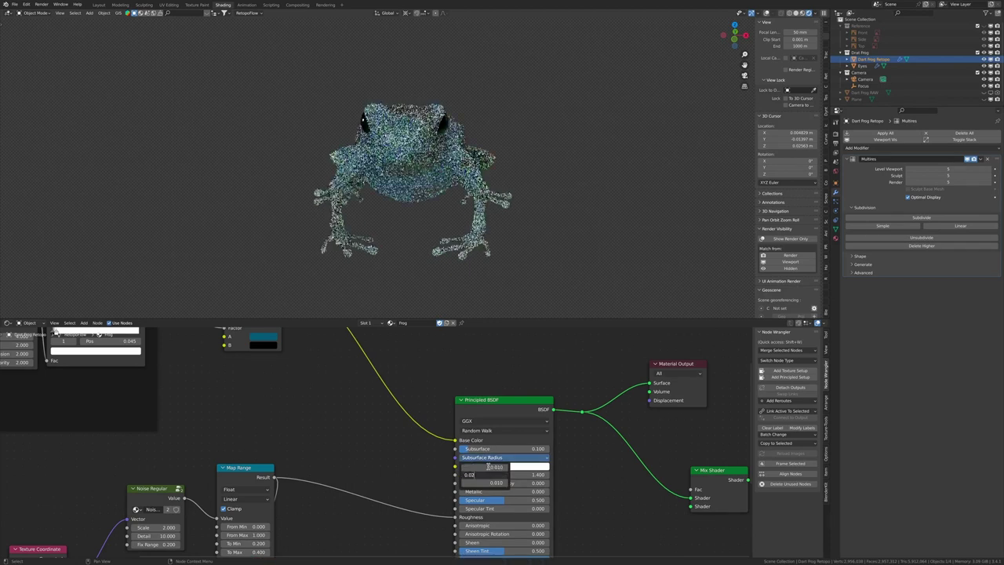
pyautogui.hotkey('ctrl', 'z')
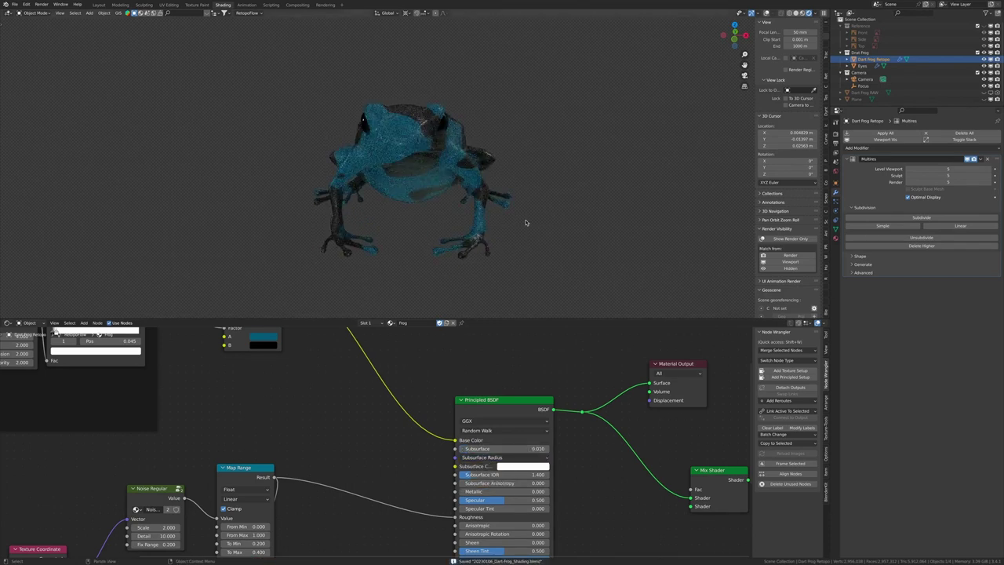
pyautogui.press('KP_0')
pyautogui.hotkey('ctrl', 's')
pyautogui.click(835, 127)
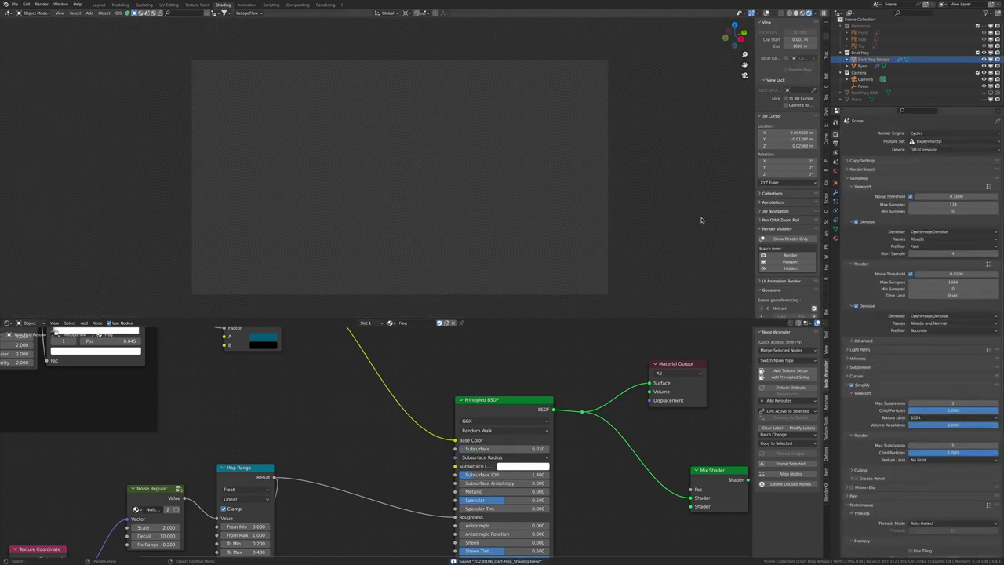
pyautogui.scroll(-2, 392, 439)
# Step: Select the Eyes object and frame the eye up close
pyautogui.moveTo(313, 439); pyautogui.dragTo(394, 425, button='middle')
pyautogui.click(395, 424)
pyautogui.click(356, 145)
pyautogui.press('KP_Divide')
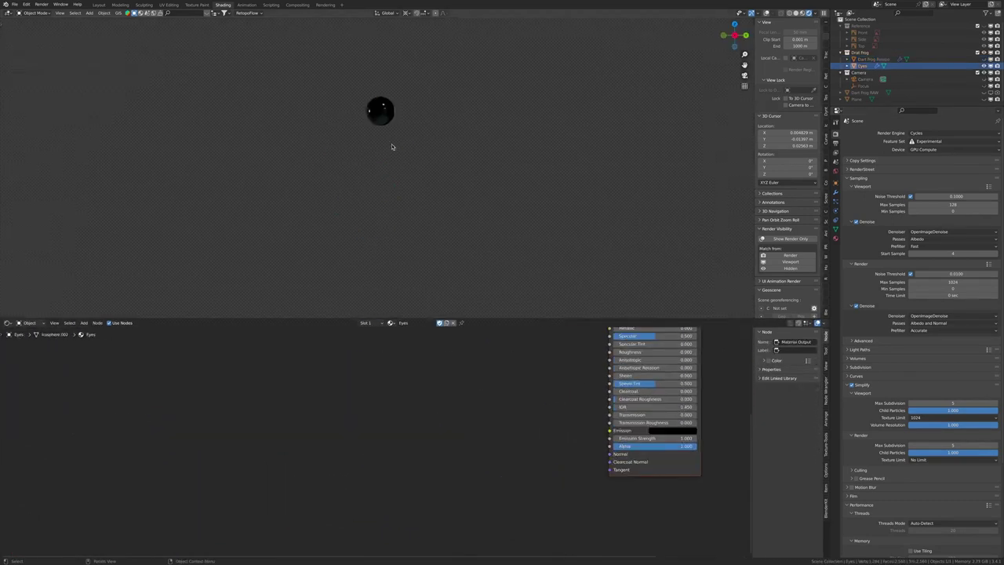
pyautogui.press('KP_Divide')
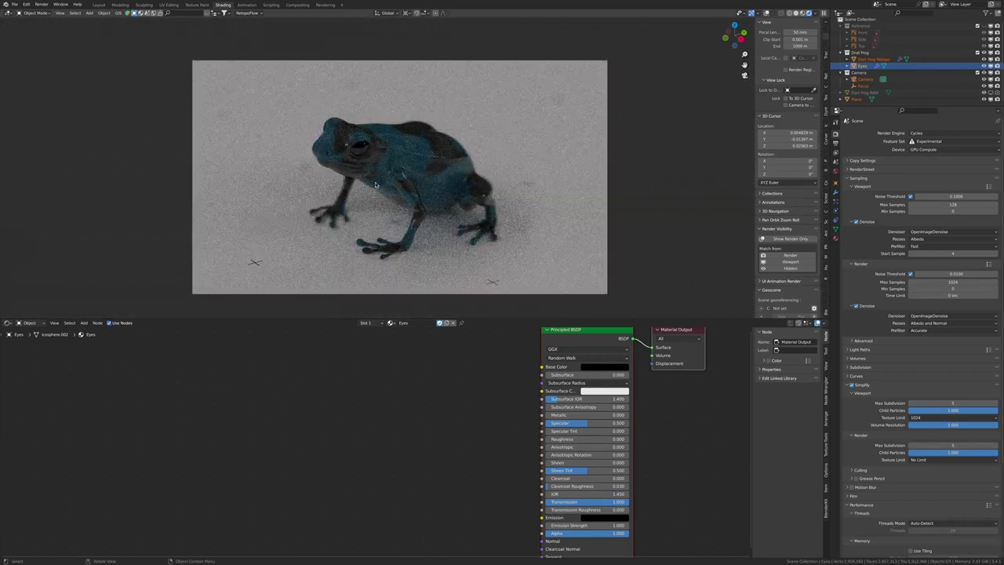
pyautogui.press('KP_Decimal')
# Step: Add a Noise Regular group feeding a Bump node into the eye shader's Normal
pyautogui.hotkey('shift', 'a')
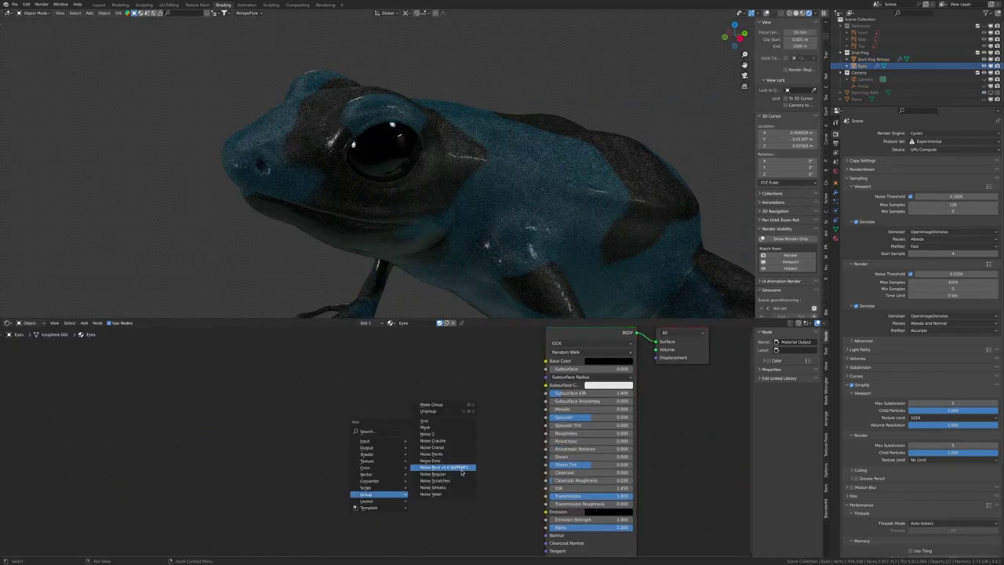
pyautogui.click(441, 474)
pyautogui.click(392, 439)
pyautogui.moveTo(417, 424); pyautogui.dragTo(545, 385)
pyautogui.moveTo(417, 424); pyautogui.dragTo(546, 534)
pyautogui.write('bump')
pyautogui.click(473, 483)
pyautogui.scroll(-1, 390, 458)
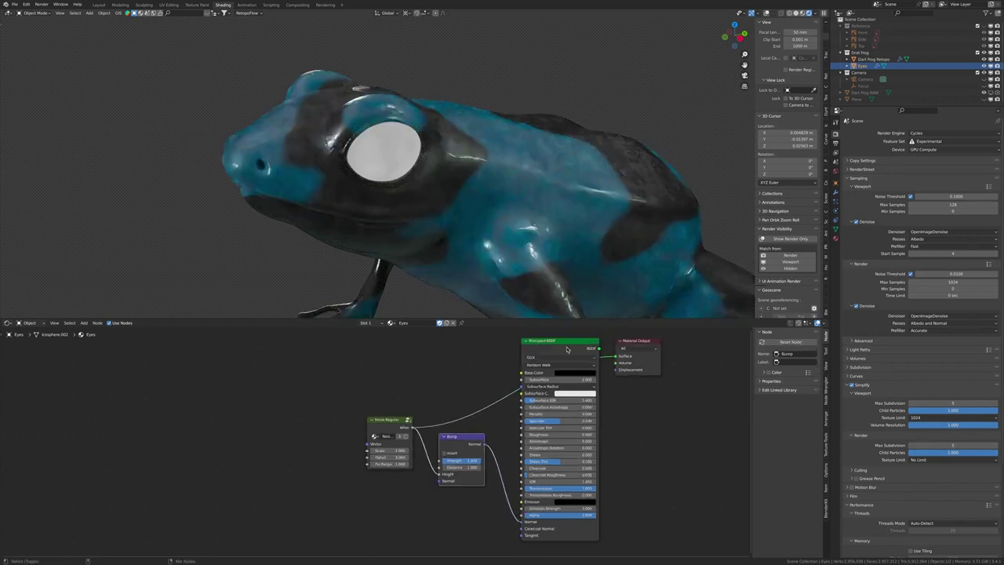
# Step: Isolate the eyes under sky lighting and replace the noise with the Noise 2 group
pyautogui.press('KP_Divide')
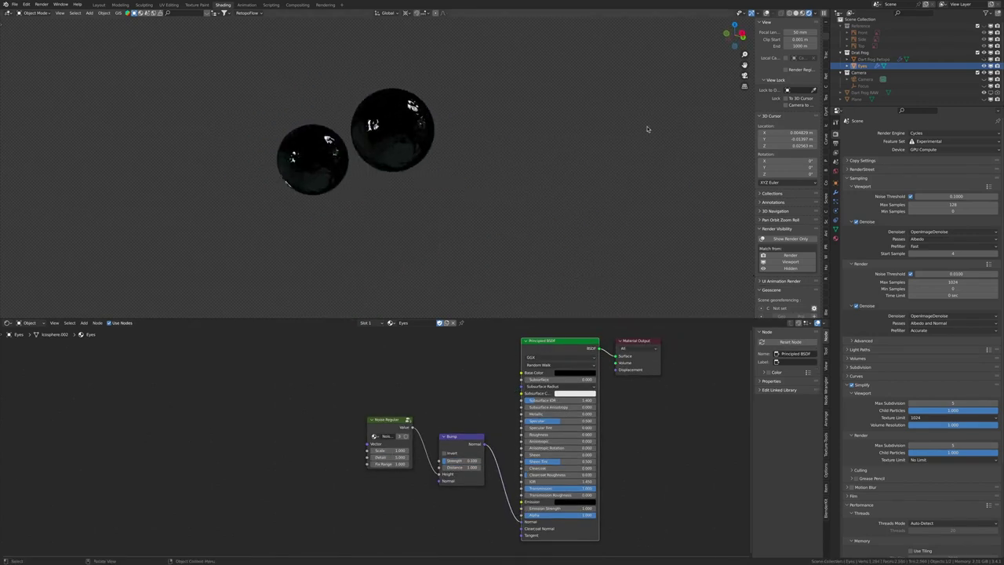
pyautogui.click(805, 14)
pyautogui.moveTo(378, 457); pyautogui.dragTo(388, 463)
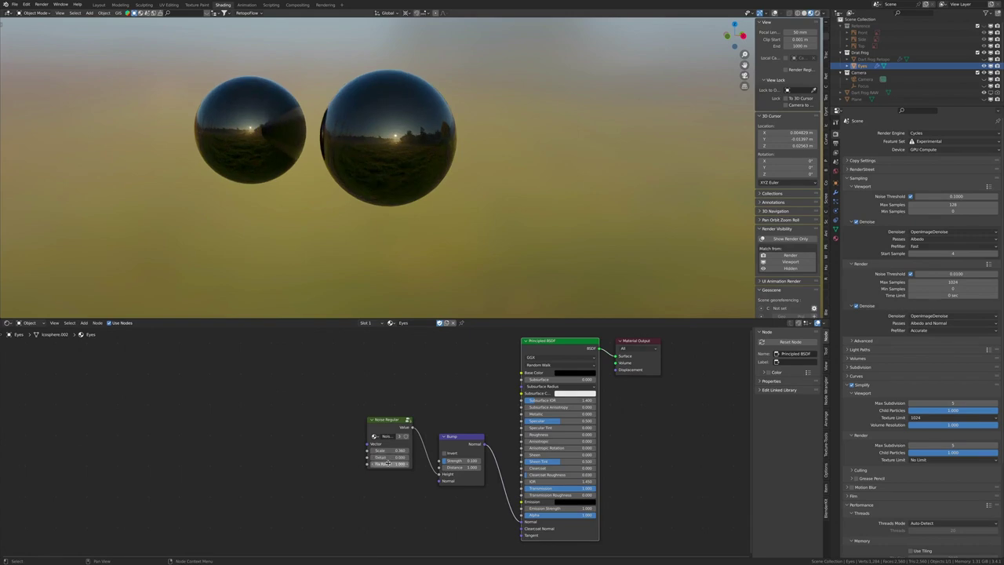
pyautogui.press('x')
pyautogui.hotkey('shift', 'a')
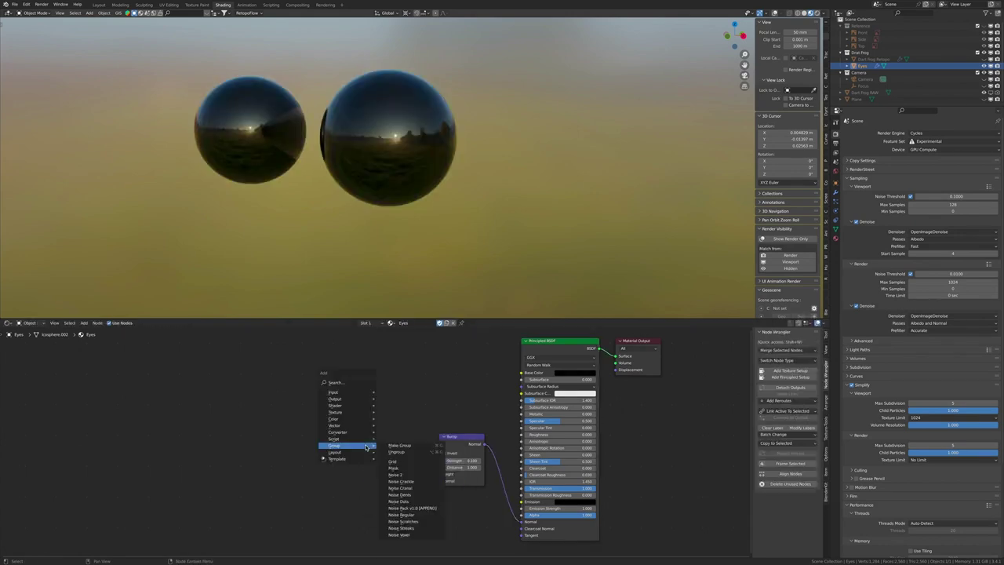
pyautogui.click(398, 474)
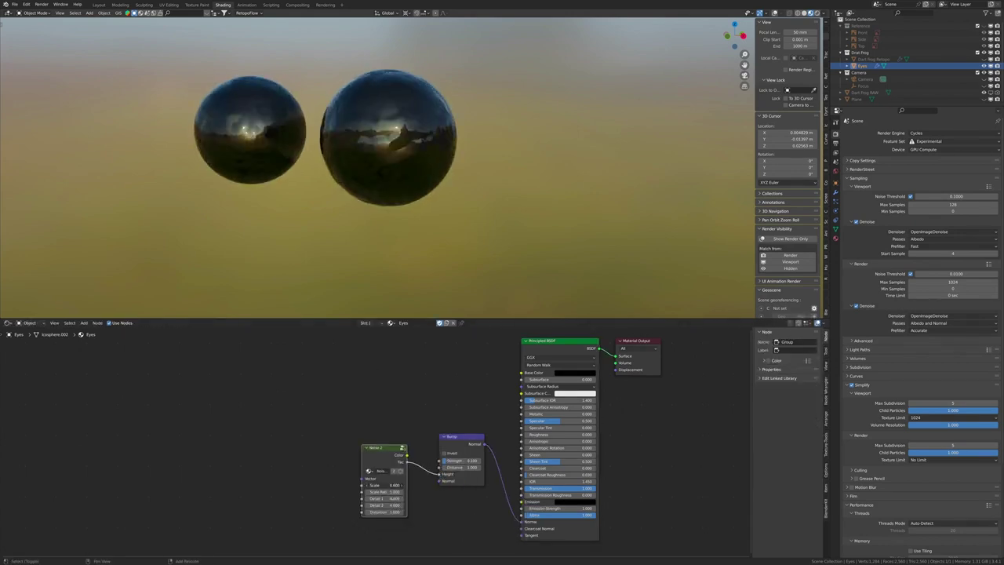
pyautogui.scroll(-1, 548, 362)
pyautogui.click(547, 361)
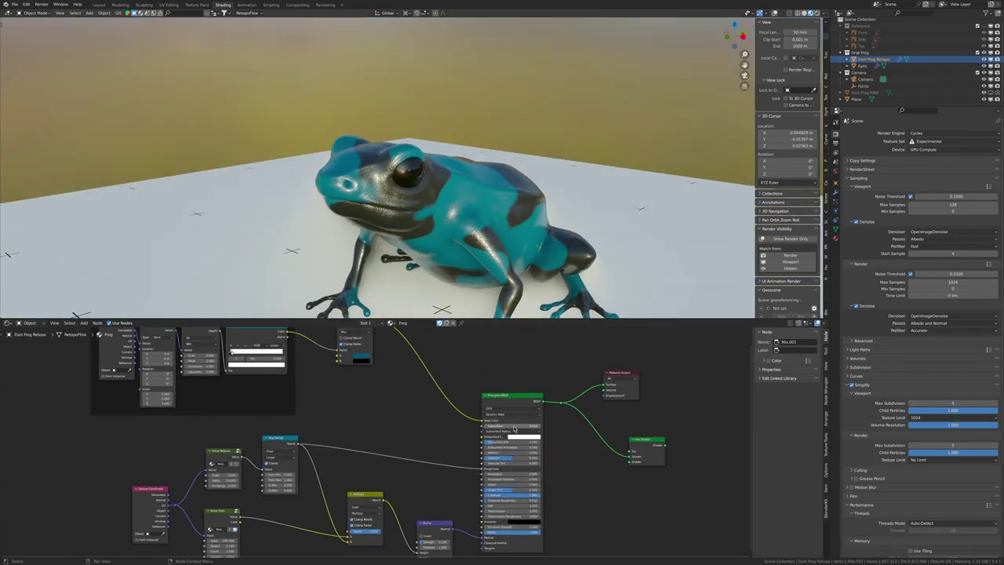
# Step: Add a Value node linked into a new Divide math node in the skin material
pyautogui.hotkey('shift', 'a')
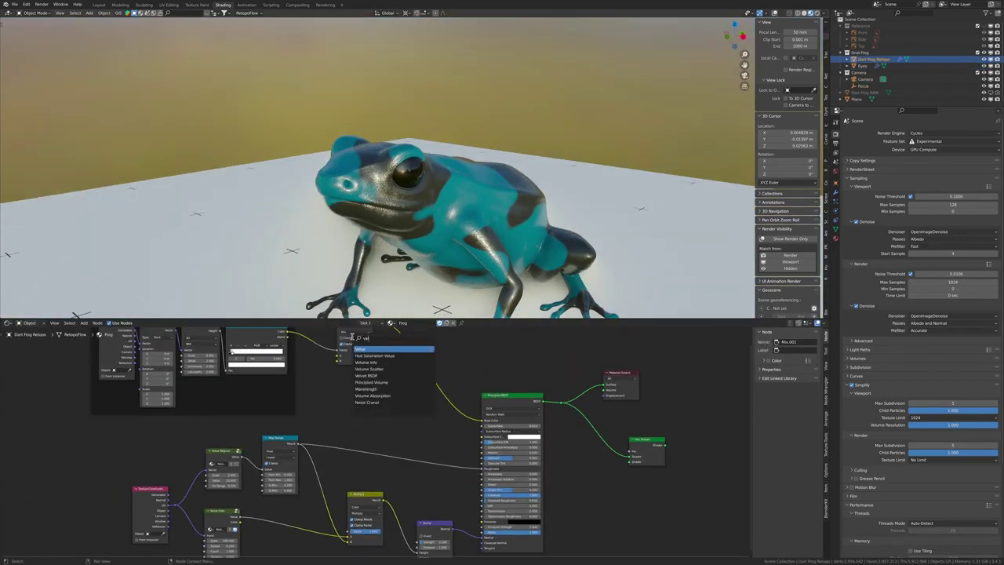
pyautogui.click(361, 349)
pyautogui.click(359, 404)
pyautogui.scroll(1, 361, 404)
pyautogui.moveTo(382, 401); pyautogui.dragTo(402, 407)
pyautogui.write('div')
pyautogui.press('Return')
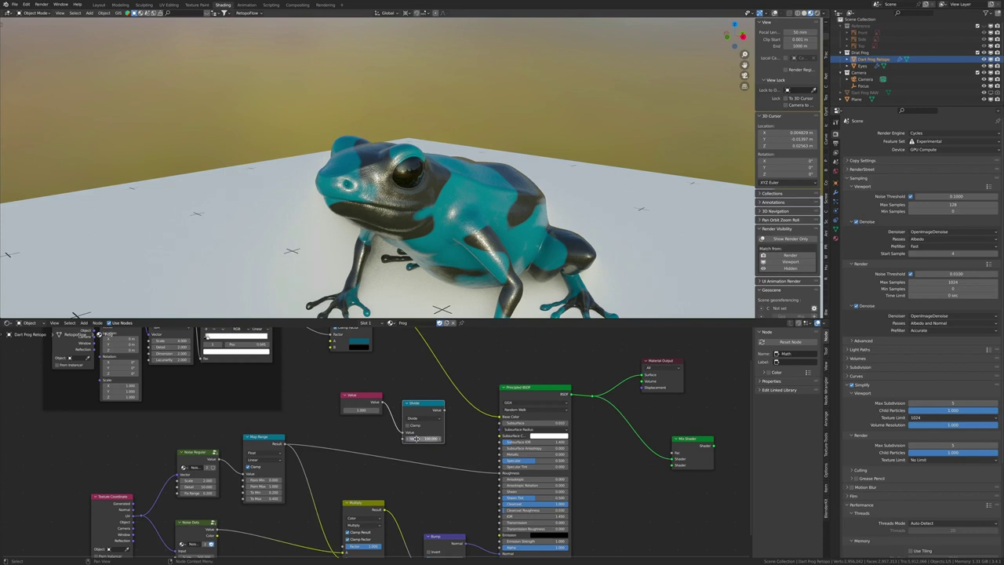
# Step: Save, select the camera, and render the frog from the camera view with F12
pyautogui.press('KP_0')
pyautogui.hotkey('ctrl', 's')
pyautogui.click(863, 79)
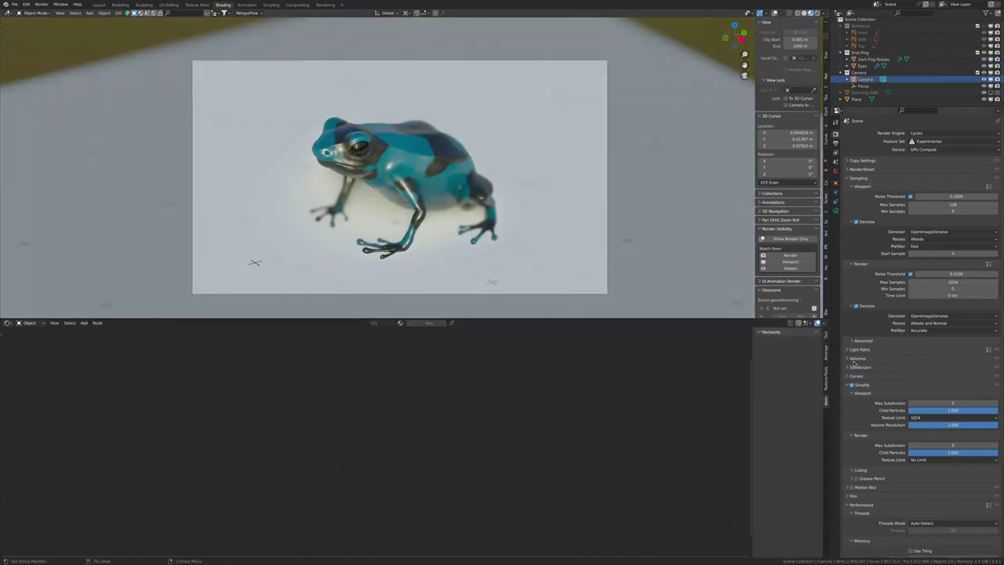
pyautogui.click(836, 211)
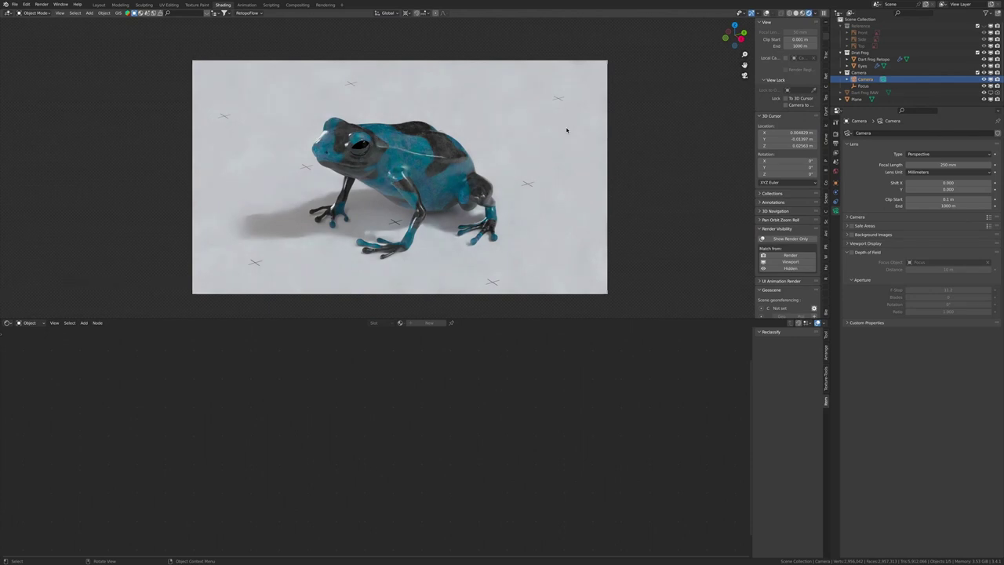
pyautogui.click(835, 120)
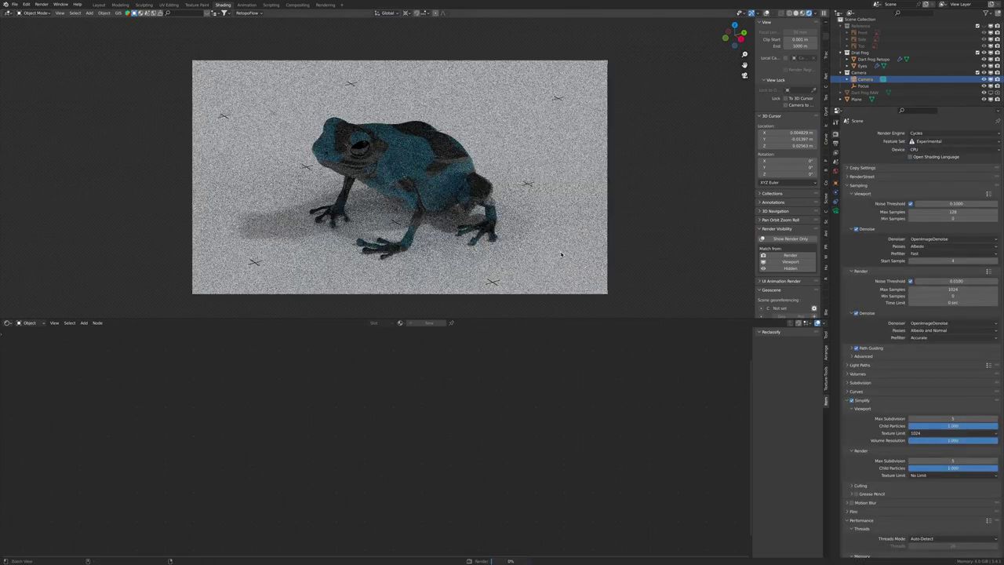
pyautogui.press('F12')
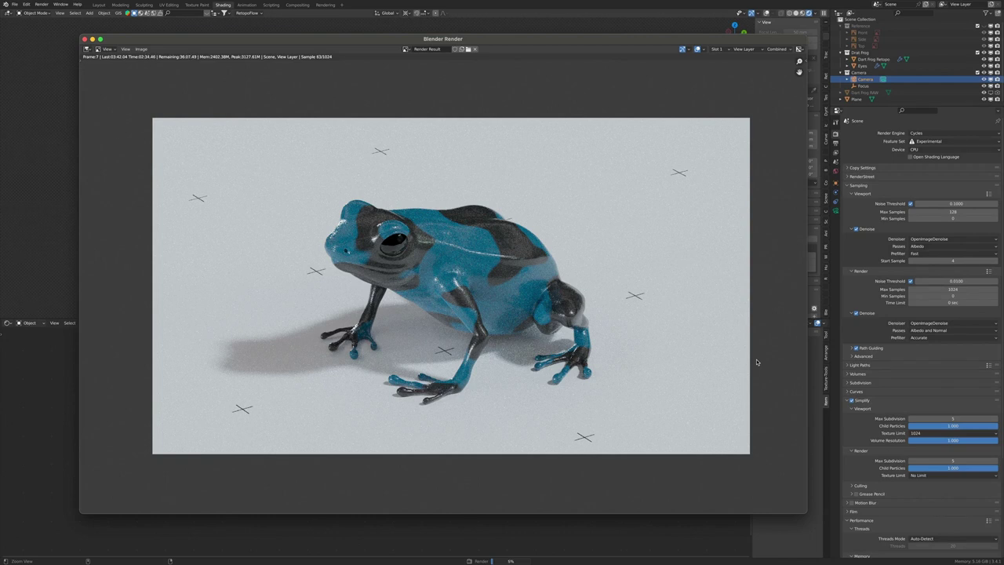
# Step: Close the render, save, and set a Noise Crackle input value to 1
pyautogui.click(85, 39)
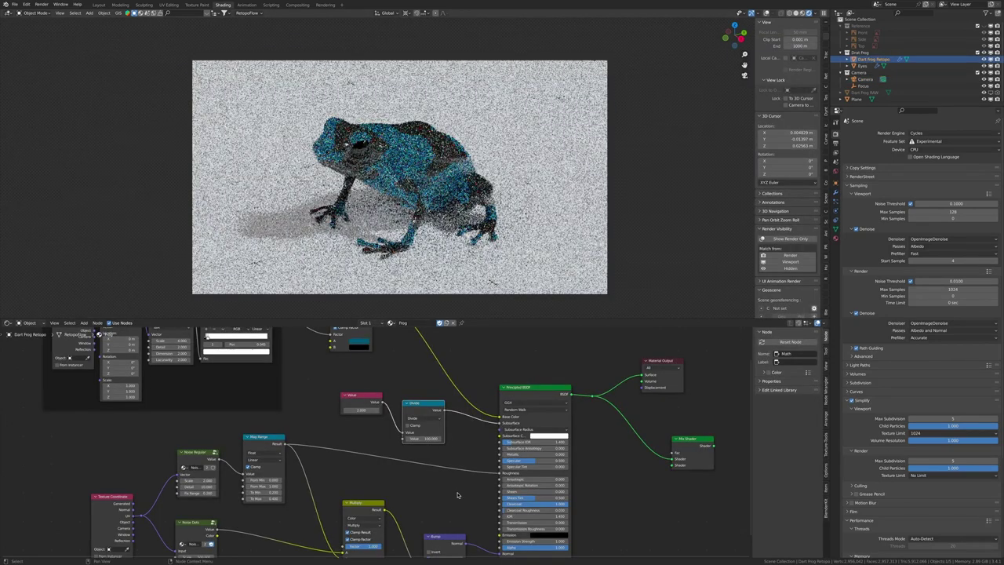
pyautogui.hotkey('ctrl', 's')
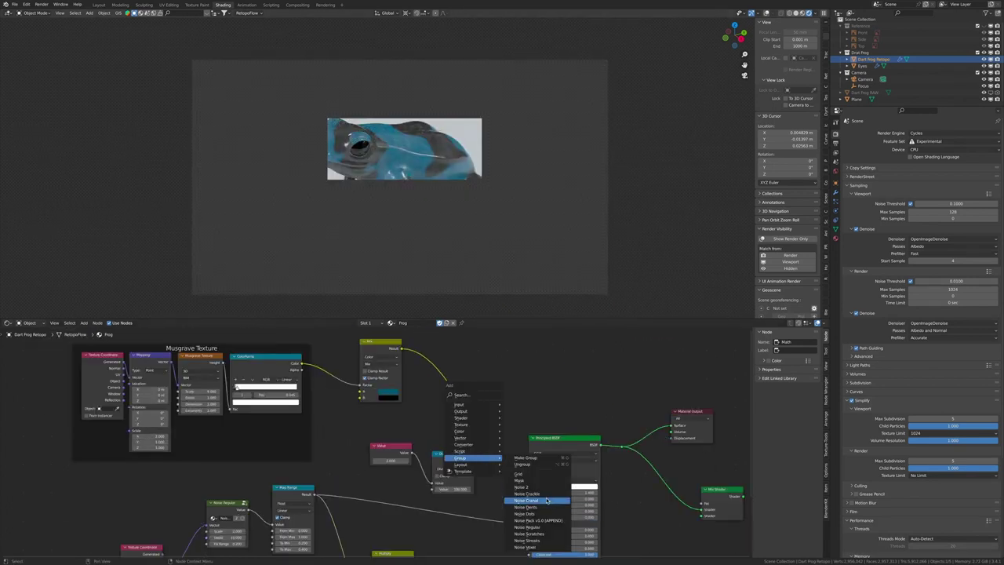
pyautogui.keyDown('ctrl'); pyautogui.keyDown('shift'); pyautogui.click(496, 366); pyautogui.keyUp('shift'); pyautogui.keyUp('ctrl')
pyautogui.scroll(2, 496, 366)
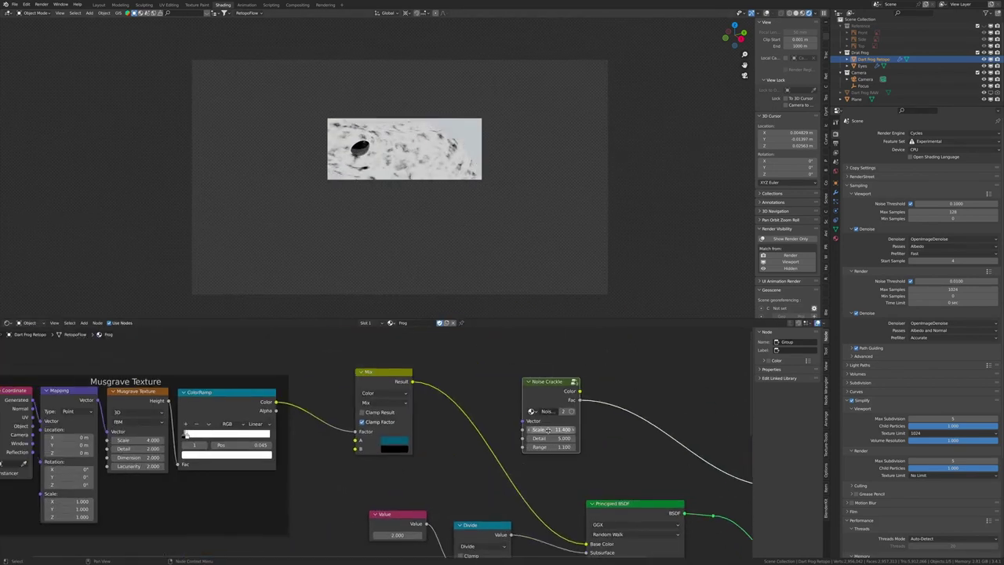
pyautogui.click(546, 446)
pyautogui.write('1')
pyautogui.press('Return')
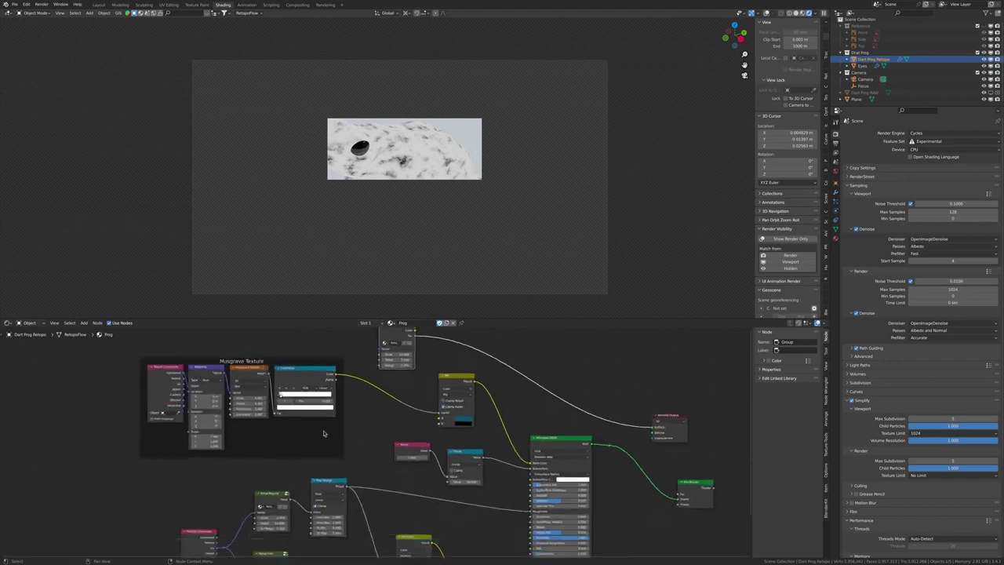
# Step: Multiply the noise into the cyan-and-black skin mix at full strength and save
pyautogui.scroll(-3, 439, 408)
pyautogui.scroll(-1, 386, 384)
pyautogui.scroll(3, 386, 371)
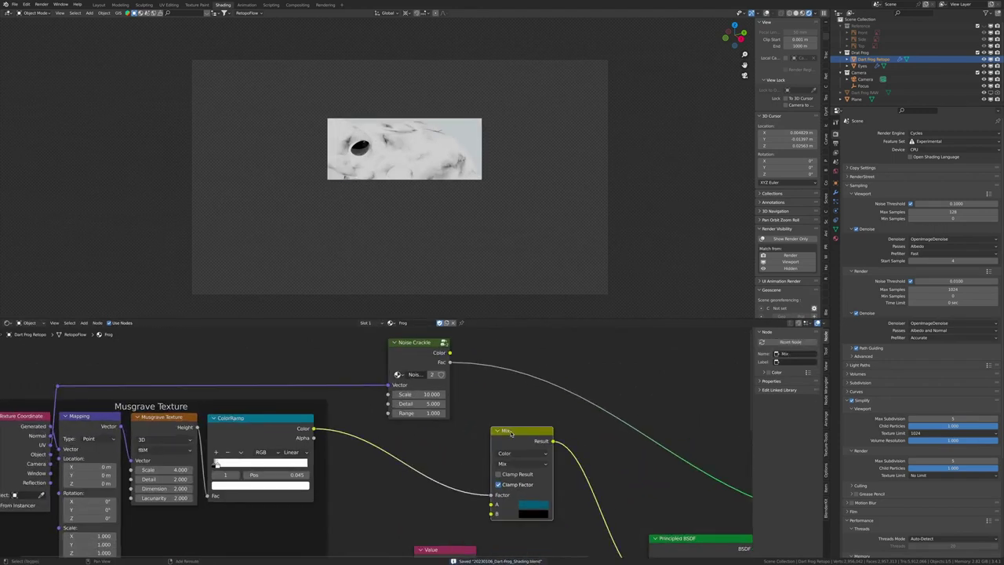
pyautogui.keyDown('ctrl'); pyautogui.keyDown('shift'); pyautogui.click(513, 431); pyautogui.keyUp('shift'); pyautogui.keyUp('ctrl')
pyautogui.scroll(-1, 513, 431)
pyautogui.scroll(-1, 470, 430)
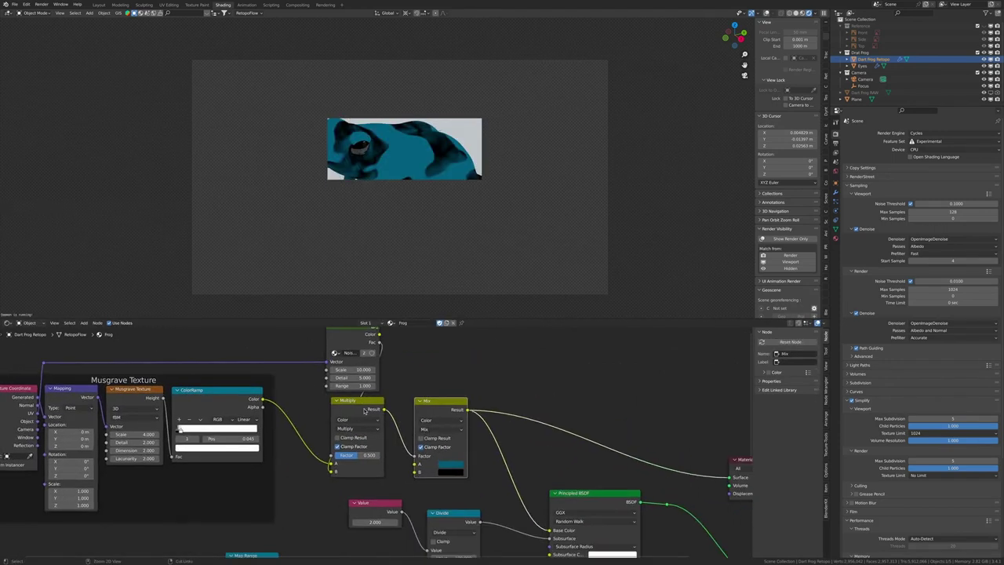
pyautogui.keyDown('ctrl'); pyautogui.keyDown('shift'); pyautogui.click(437, 430); pyautogui.keyUp('shift'); pyautogui.keyUp('ctrl')
pyautogui.hotkey('ctrl', 'z')
pyautogui.hotkey('ctrl', 's')
pyautogui.hotkey('ctrl', 'z')
# Step: Set Noise Crackle to Scale 15, Detail 16, Range 1.5, and add a Noise Scratches group
pyautogui.scroll(2, 549, 431)
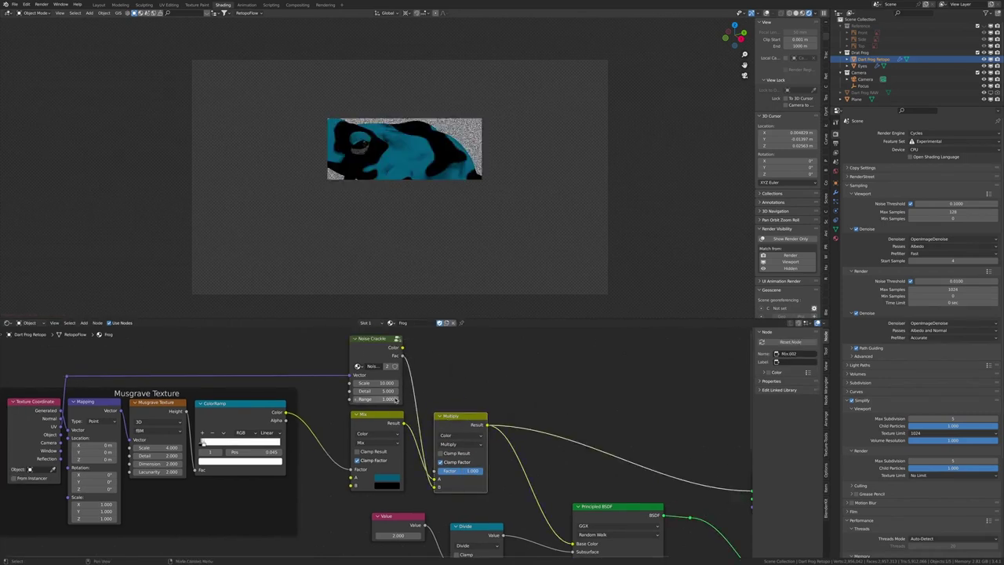
pyautogui.keyDown('ctrl'); pyautogui.keyDown('shift'); pyautogui.click(429, 411); pyautogui.keyUp('shift'); pyautogui.keyUp('ctrl')
pyautogui.hotkey('ctrl', 'z')
pyautogui.hotkey('ctrl', 'z')
pyautogui.hotkey('ctrl', 'z')
pyautogui.scroll(-2, 597, 490)
pyautogui.hotkey('shift', 'a')
pyautogui.click(311, 384)
pyautogui.click(303, 418)
# Step: Switch the texture to Noise Dots, set its spread and variation, and bypass the inversion
pyautogui.click(326, 385)
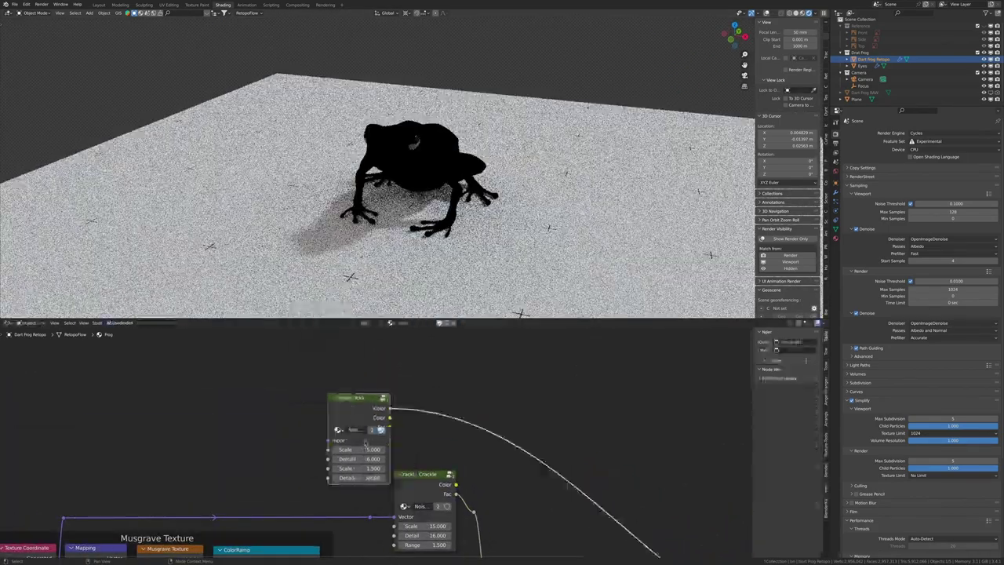
pyautogui.scroll(2, 480, 376)
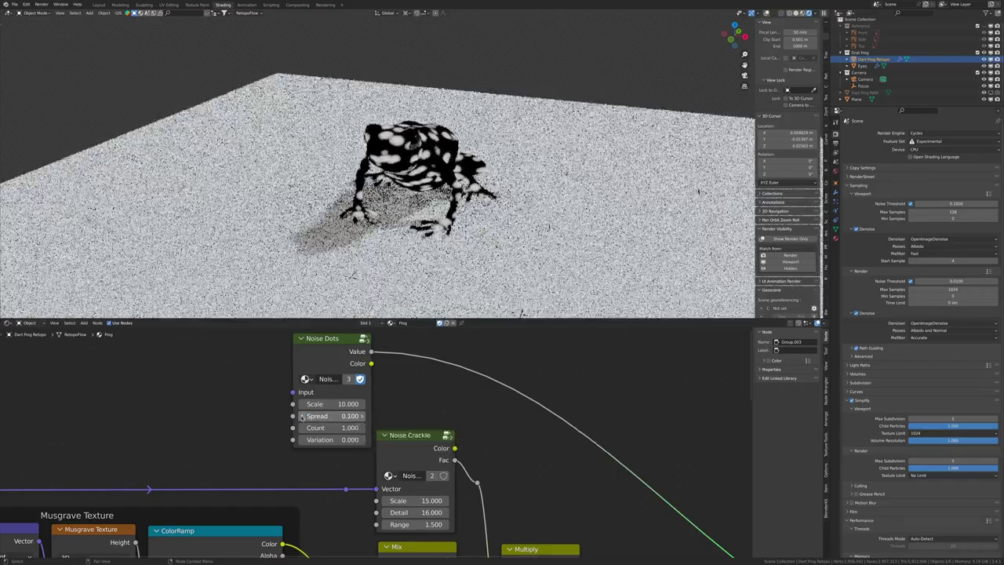
pyautogui.hotkey('ctrl', 's')
pyautogui.click(439, 345)
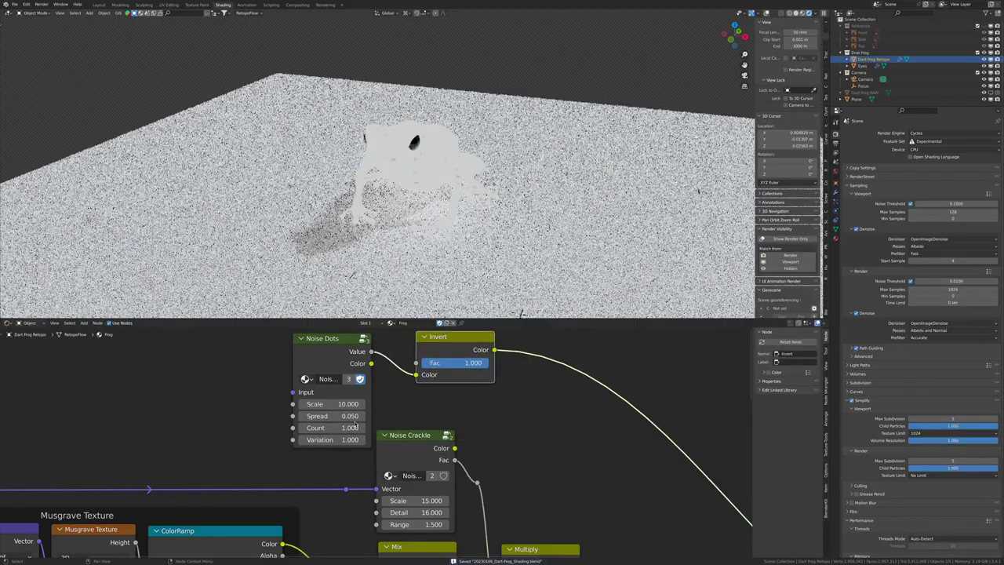
pyautogui.scroll(-2, 425, 348)
pyautogui.scroll(2, 425, 348)
pyautogui.press('m')
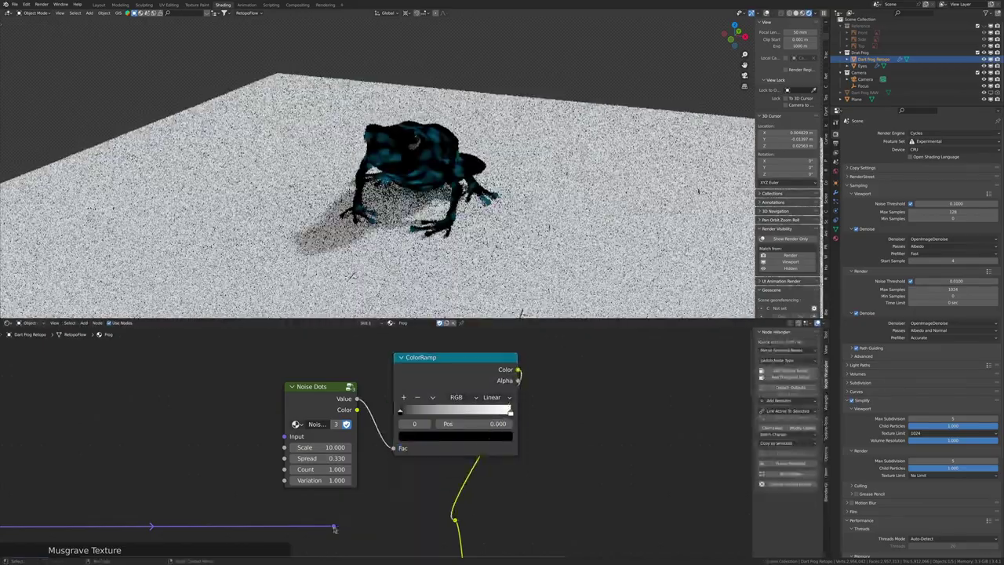
# Step: Flip the ColorRamp to white-to-black, move a stop to sharpen the dots, and save
pyautogui.click(429, 400)
pyautogui.click(437, 412)
pyautogui.moveTo(501, 415); pyautogui.dragTo(398, 421)
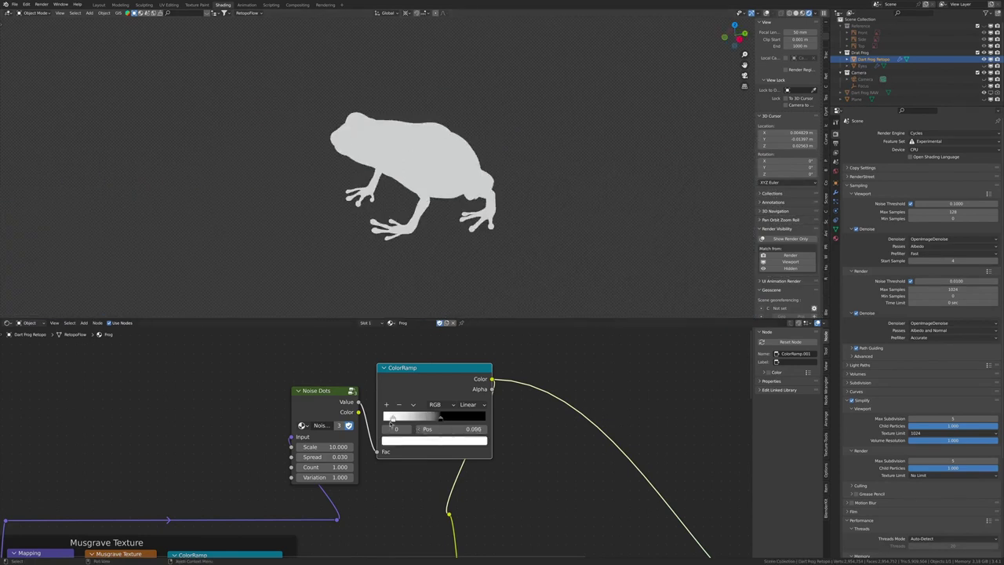
pyautogui.moveTo(474, 217); pyautogui.dragTo(564, 235, button='middle')
pyautogui.scroll(-3, 377, 439)
pyautogui.hotkey('ctrl', 's')
# Step: Reposition the Mix node in the spot chain and save the file
pyautogui.moveTo(471, 471); pyautogui.dragTo(368, 440, button='middle')
pyautogui.click(368, 502)
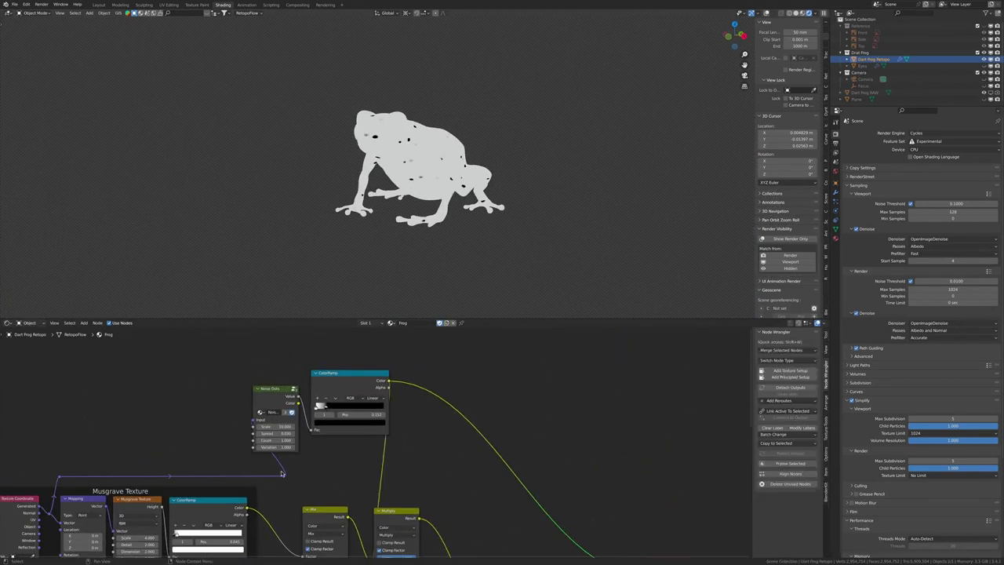
pyautogui.moveTo(353, 502); pyautogui.dragTo(376, 447, button='middle')
pyautogui.moveTo(377, 448); pyautogui.dragTo(385, 450)
pyautogui.scroll(-2, 384, 455)
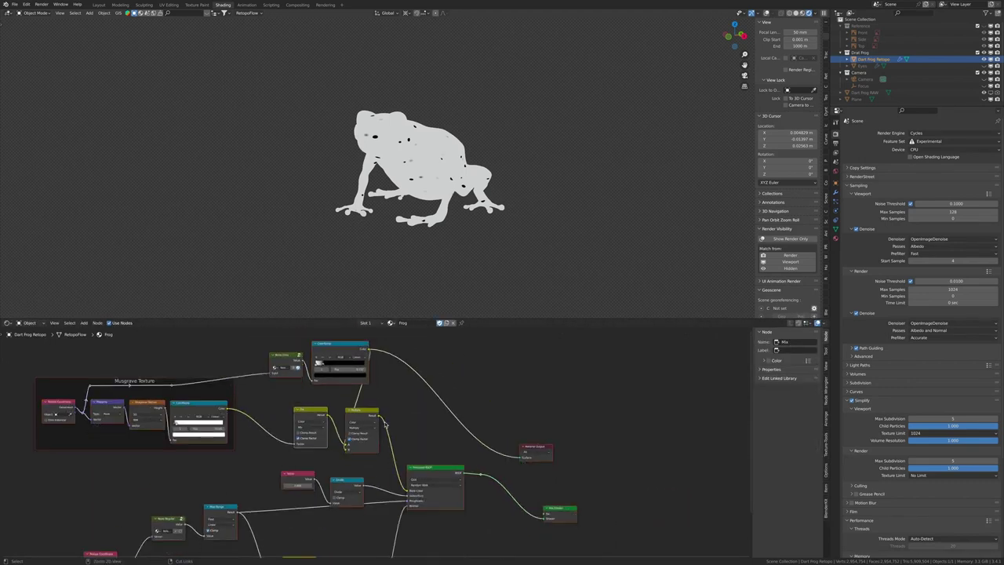
pyautogui.keyDown('ctrl'); pyautogui.moveTo(456, 213); pyautogui.dragTo(549, 210, button='middle'); pyautogui.keyUp('ctrl')
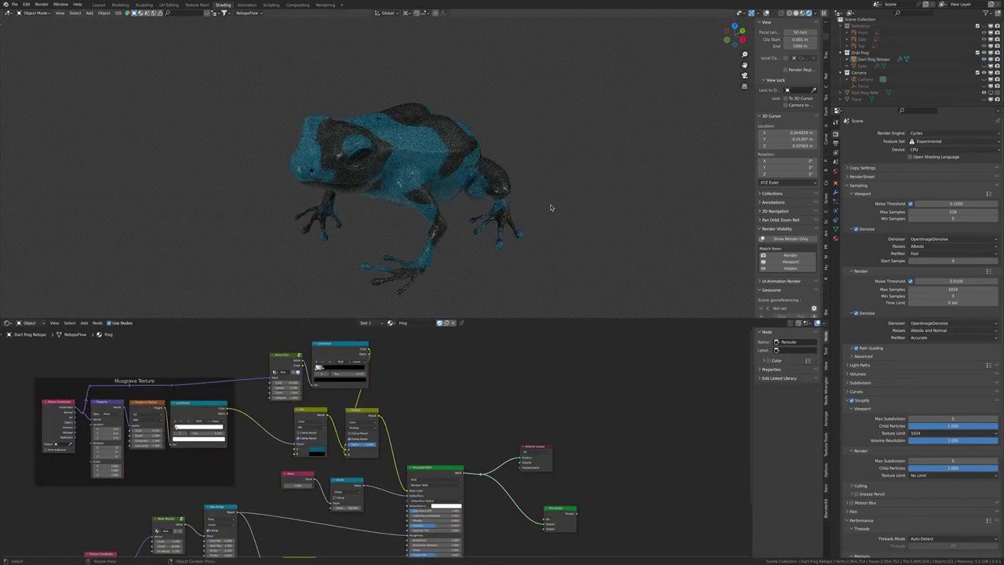
pyautogui.scroll(2, 314, 417)
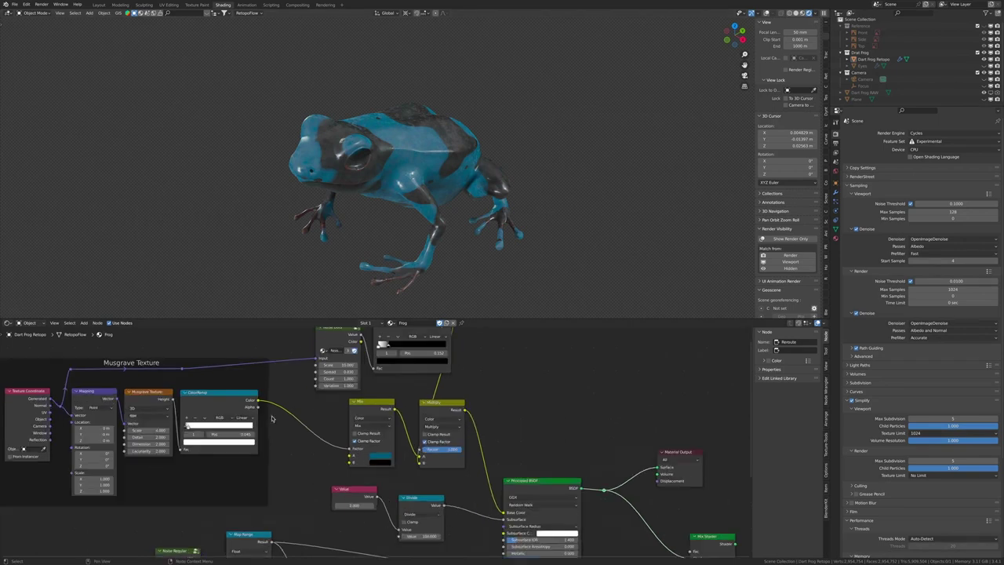
pyautogui.hotkey('ctrl', 's')
# Step: Select the Eyes object, frame it, and crop rendering to a region around the eye
pyautogui.press('KP_0')
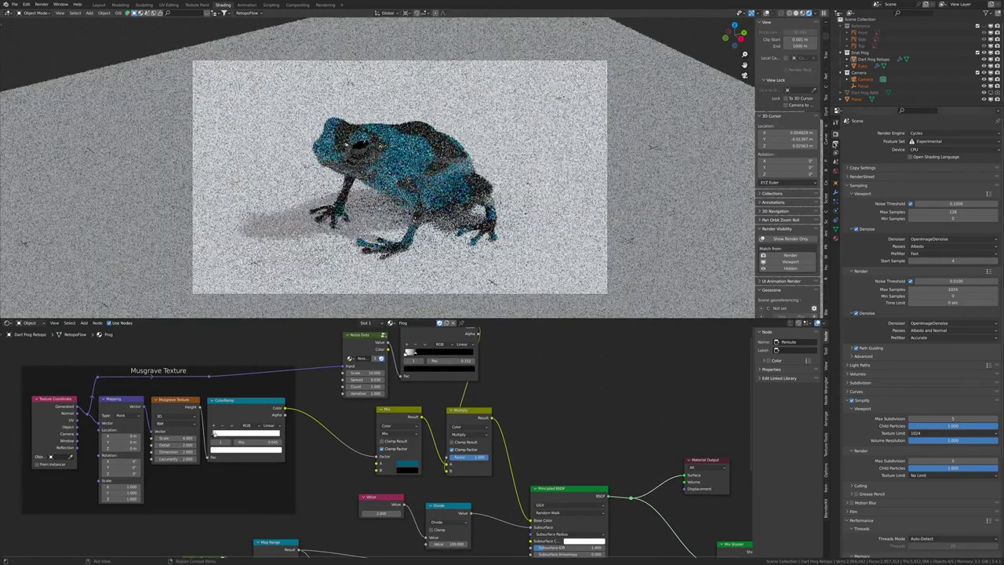
pyautogui.click(835, 143)
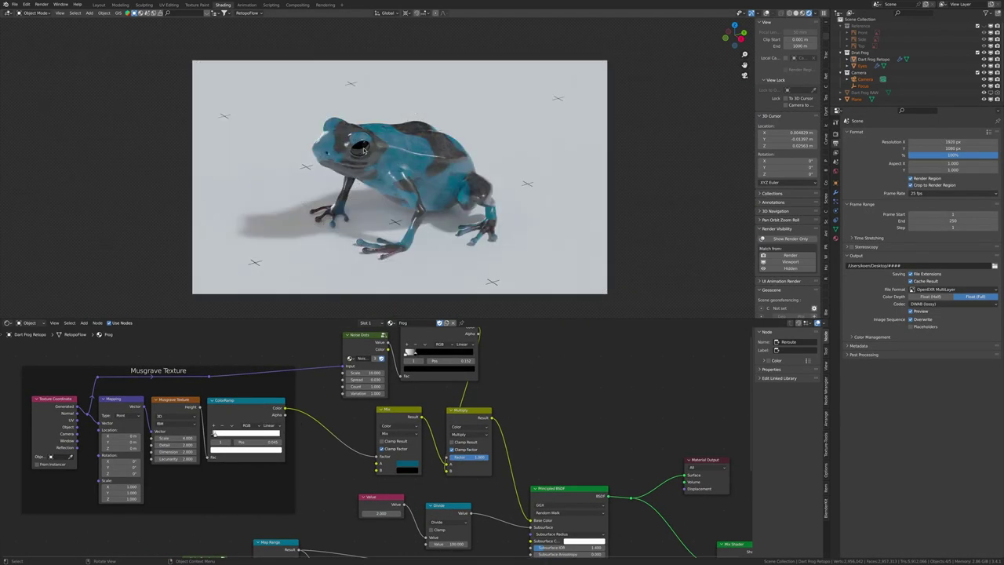
pyautogui.click(359, 146)
pyautogui.press('KP_Decimal')
pyautogui.hotkey('ctrl', 'b')
pyautogui.moveTo(347, 117); pyautogui.dragTo(482, 230)
# Step: Drive a ColorRamp with Layer Weight Facing and set the ramp stop to 0.460
pyautogui.moveTo(512, 412); pyautogui.dragTo(463, 408, button='middle')
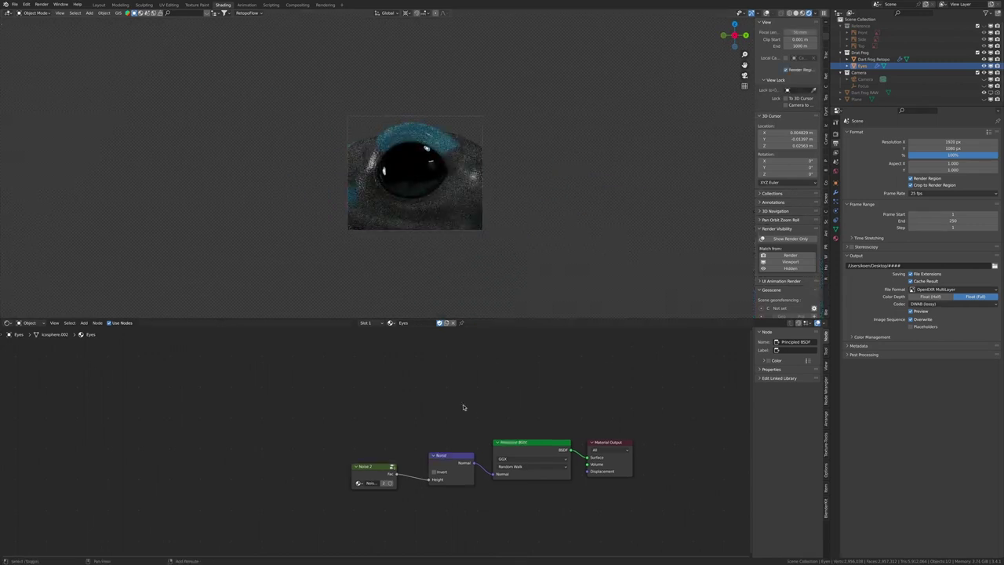
pyautogui.click(456, 374)
pyautogui.keyDown('ctrl'); pyautogui.keyDown('shift'); pyautogui.click(471, 369); pyautogui.keyUp('shift'); pyautogui.keyUp('ctrl')
pyautogui.moveTo(461, 391)
pyautogui.mouseDown()
pyautogui.moveTo(513, 392)
pyautogui.moveTo(486, 390)
pyautogui.mouseUp()
pyautogui.moveTo(437, 385); pyautogui.dragTo(460, 416)
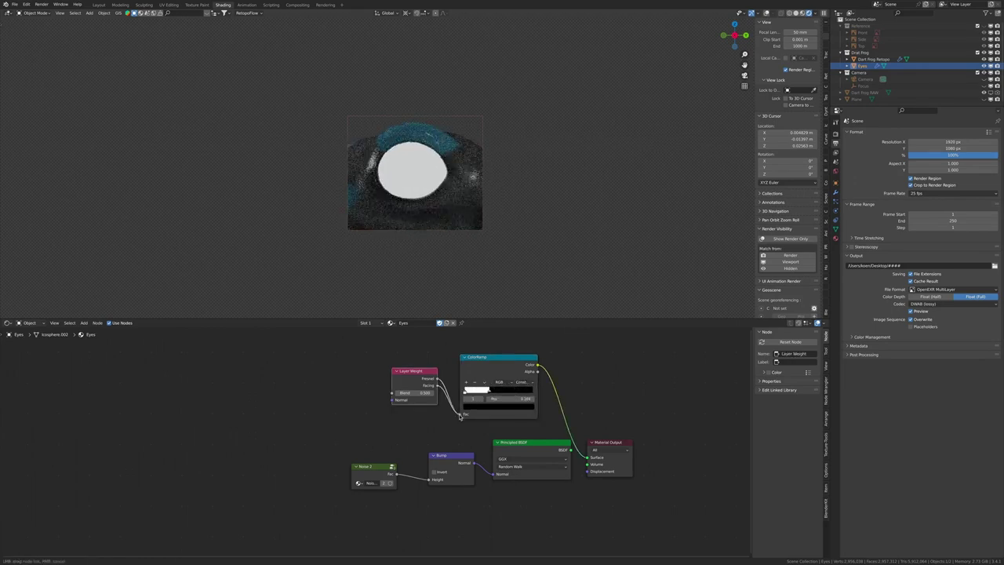
pyautogui.write('0.46')
pyautogui.press('Return')
# Step: Try an Add math node before the ramp, remove it, and set the first stop to 0.060
pyautogui.hotkey('shift', 'a')
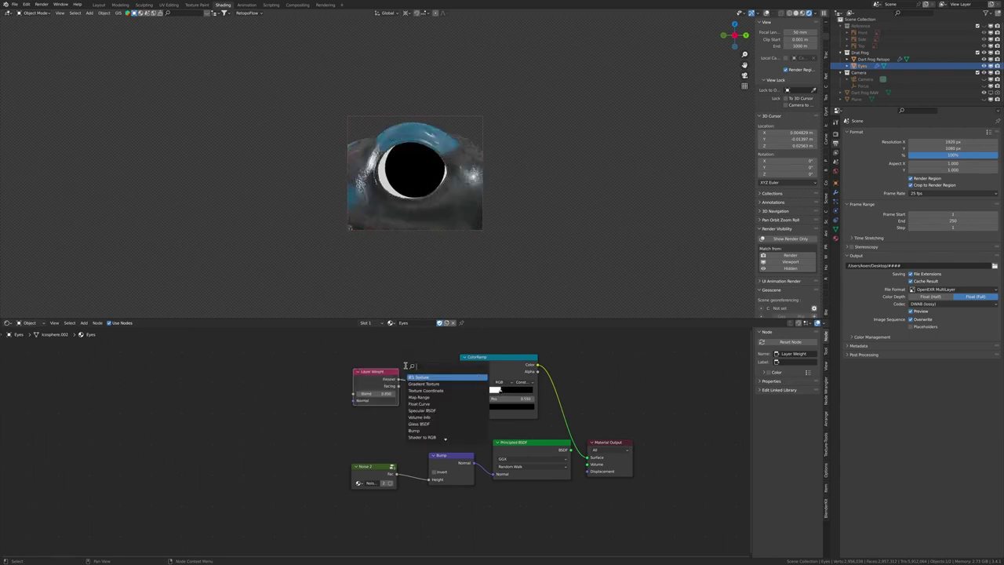
pyautogui.click(440, 392)
pyautogui.click(447, 386)
pyautogui.click(375, 393)
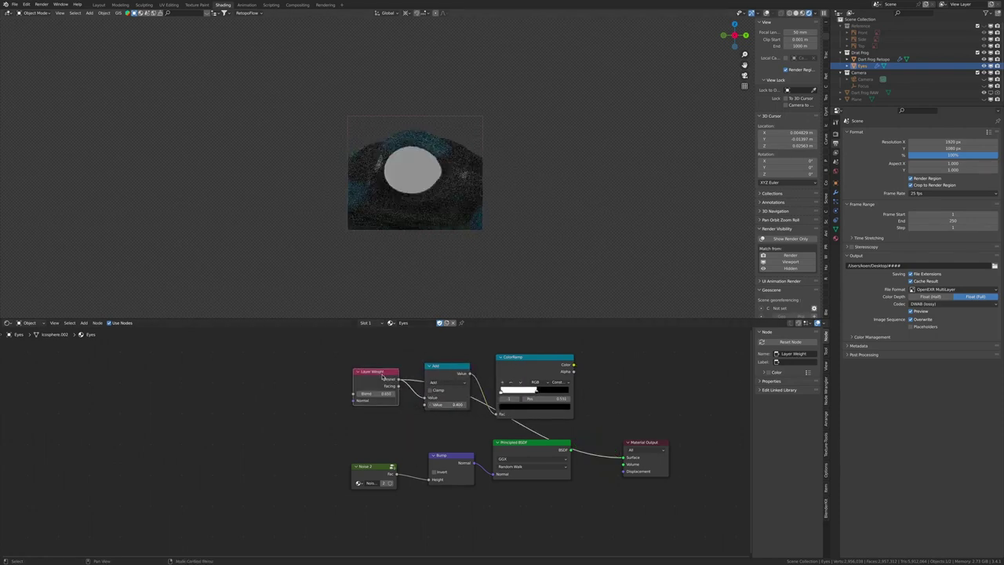
pyautogui.hotkey('ctrl', 'z')
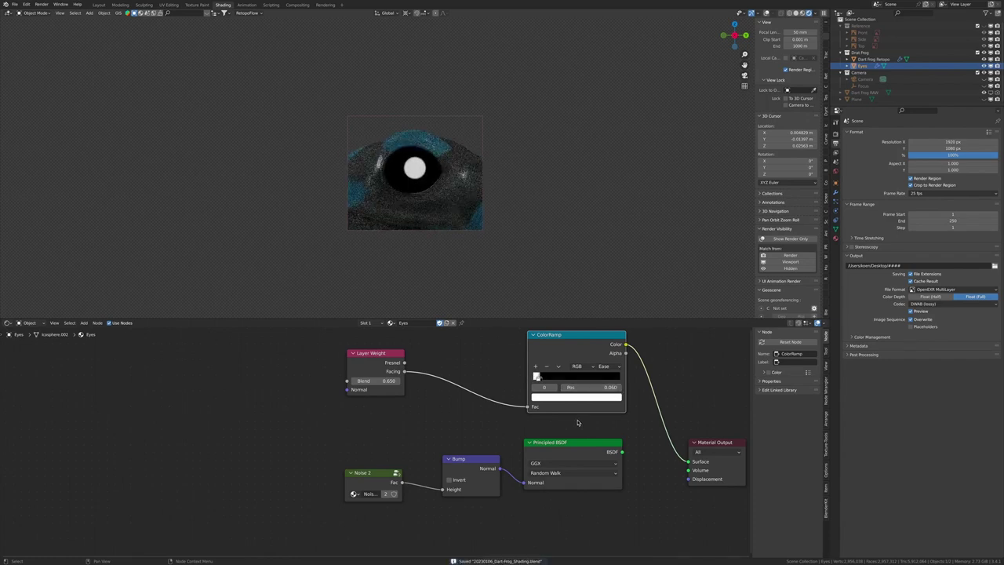
pyautogui.click(545, 457)
# Step: Insert a Mix node between the ColorRamp and the Principled BSDF Base Color, then save
pyautogui.hotkey('ctrl', 'h')
pyautogui.scroll(1, 545, 457)
pyautogui.scroll(-2, 527, 462)
pyautogui.keyDown('ctrl'); pyautogui.keyDown('shift'); pyautogui.click(455, 428); pyautogui.keyUp('shift'); pyautogui.keyUp('ctrl')
pyautogui.hotkey('ctrl', 's')
pyautogui.hotkey('shift', 'a')
pyautogui.write('mix')
pyautogui.press('Return')
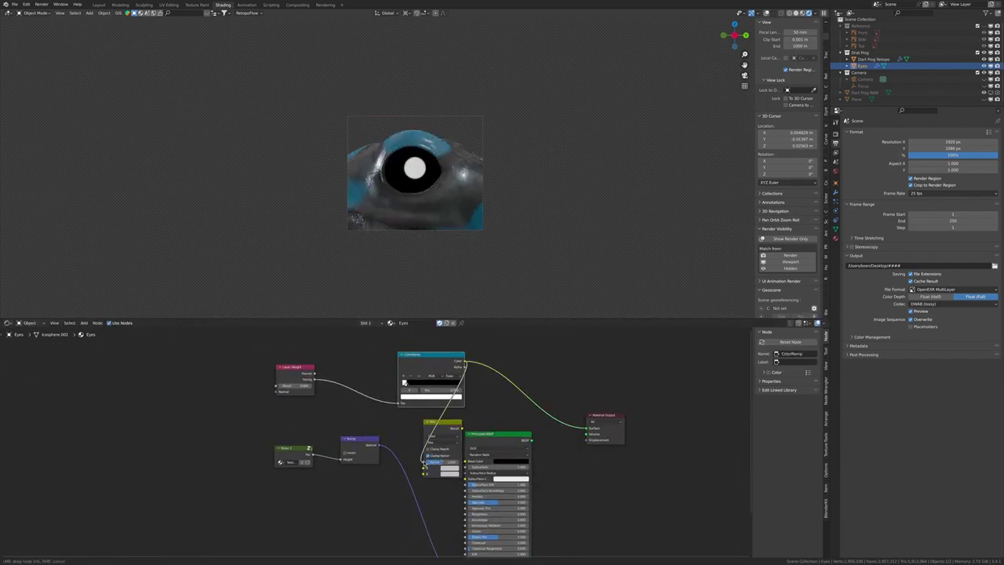
pyautogui.click(502, 424)
pyautogui.click(449, 469)
pyautogui.hotkey('ctrl', 's')
# Step: Check the frog body's material, undo the stray node-group edits, and save
pyautogui.click(453, 291)
pyautogui.click(292, 436)
pyautogui.hotkey('ctrl', 'g')
pyautogui.hotkey('ctrl', 'z')
pyautogui.hotkey('ctrl', 'shift', 'z')
pyautogui.hotkey('ctrl', 'z')
pyautogui.hotkey('ctrl', 'z')
pyautogui.hotkey('ctrl', 'z')
pyautogui.hotkey('shift', 'a')
pyautogui.press('Escape')
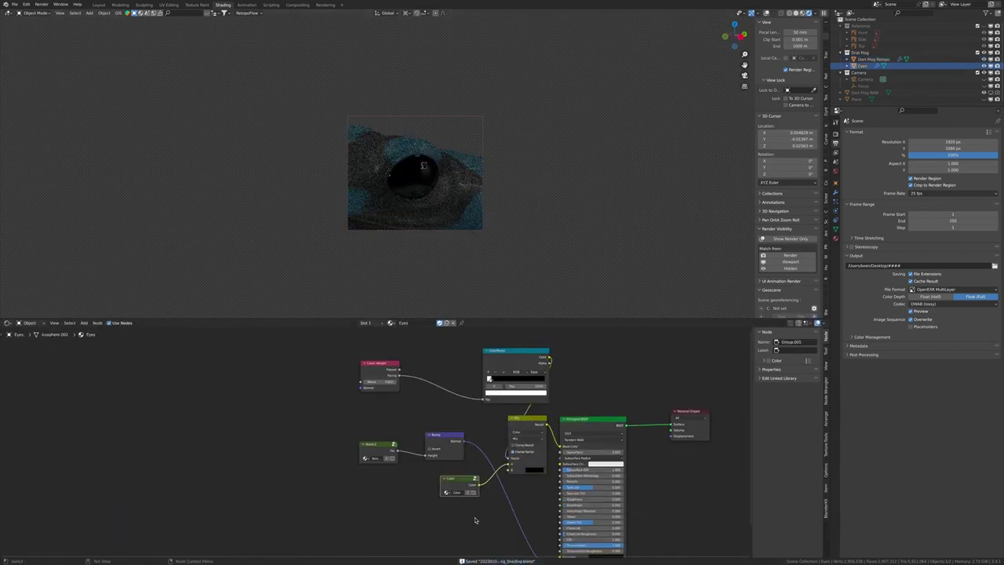
pyautogui.hotkey('ctrl', 'z')
pyautogui.hotkey('ctrl', 'z')
pyautogui.hotkey('ctrl', 'z')
pyautogui.hotkey('ctrl', 'z')
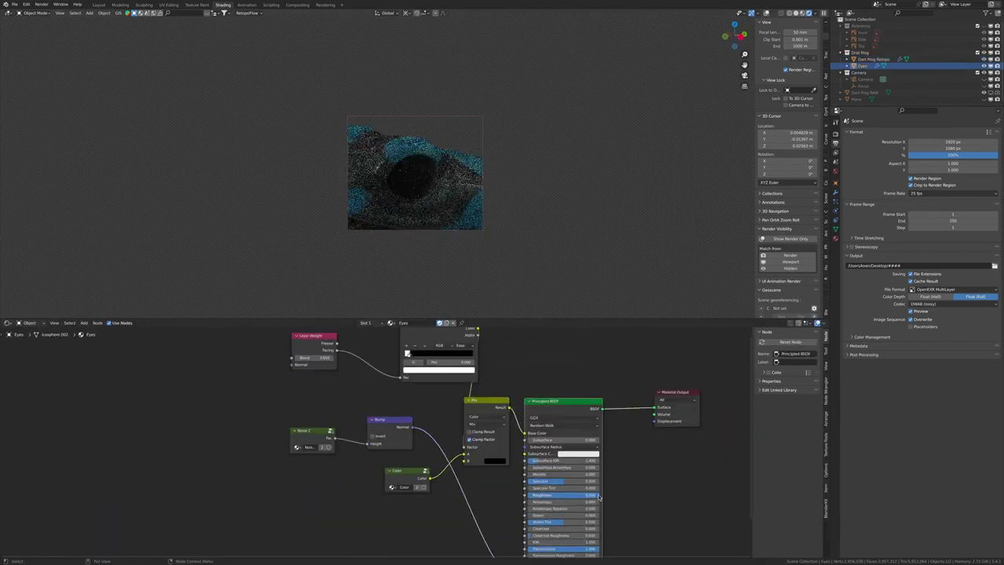
pyautogui.hotkey('ctrl', 'z')
# Step: Set Metallic back to 0, then test a mix colour and the Facing link, undoing both
pyautogui.hotkey('ctrl', 'z')
pyautogui.hotkey('ctrl', 's')
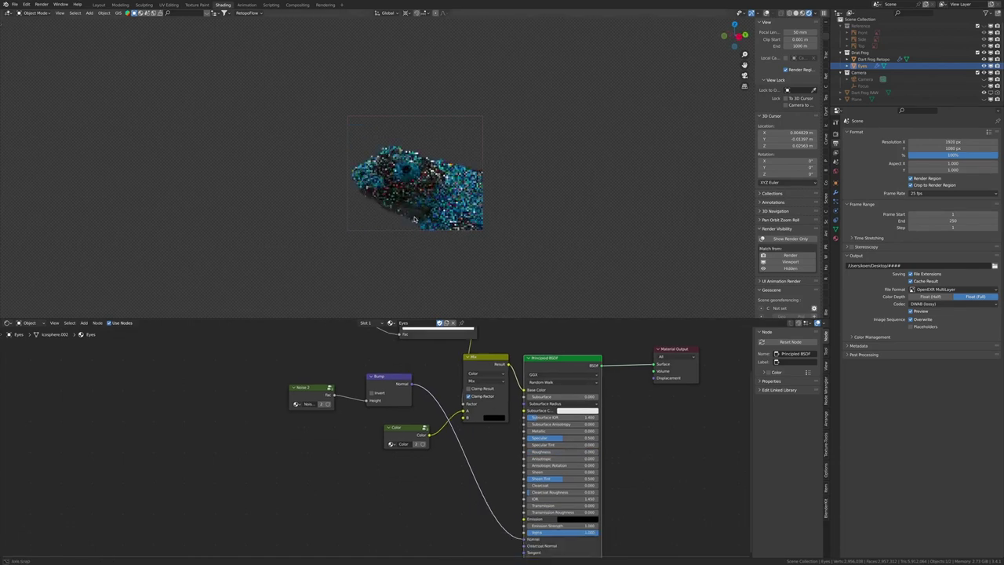
pyautogui.hotkey('ctrl', 'z')
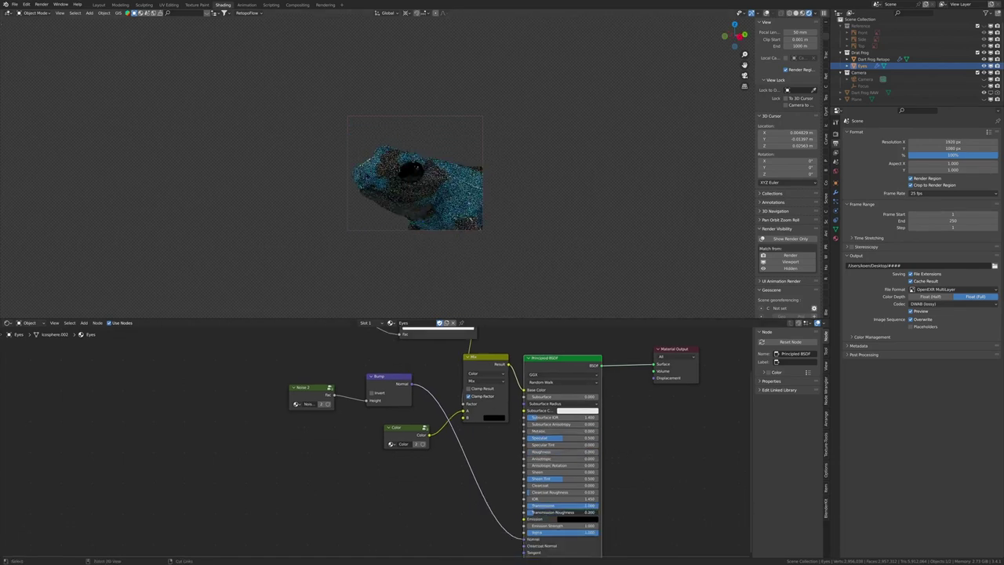
pyautogui.hotkey('ctrl', 'z')
pyautogui.hotkey('ctrl', 'z')
pyautogui.hotkey('ctrl', 'z')
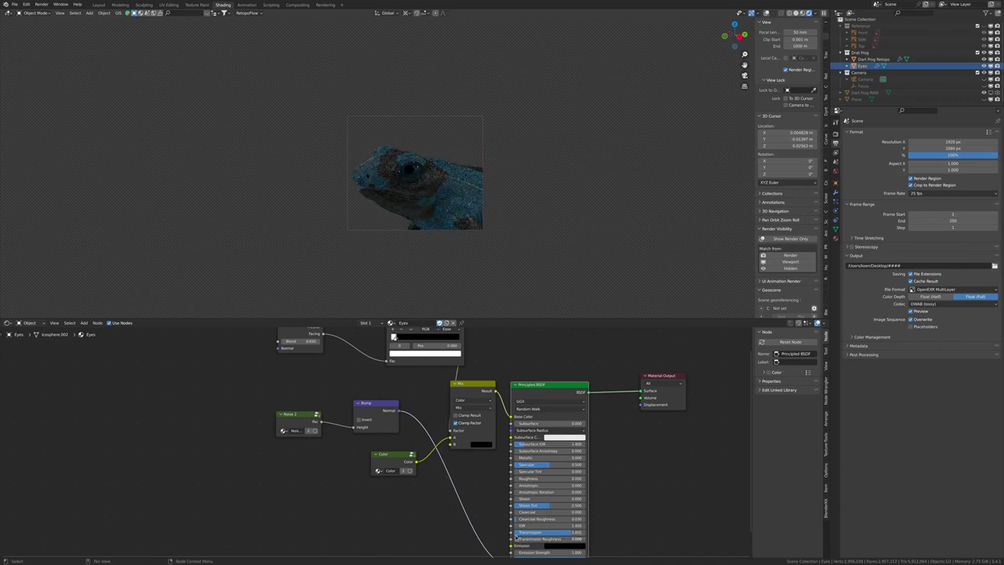
pyautogui.click(481, 437)
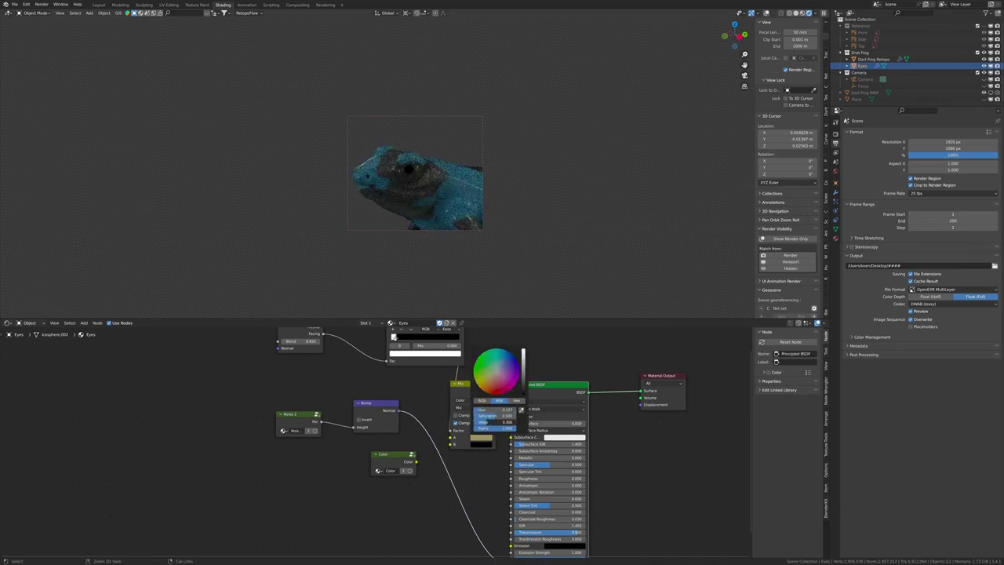
pyautogui.hotkey('ctrl', 'z')
pyautogui.moveTo(390, 404); pyautogui.dragTo(465, 432)
pyautogui.hotkey('ctrl', 'z')
# Step: Tighten the eye rim by adjusting the Layer Weight blend and the black ramp stop
pyautogui.hotkey('ctrl', 'z')
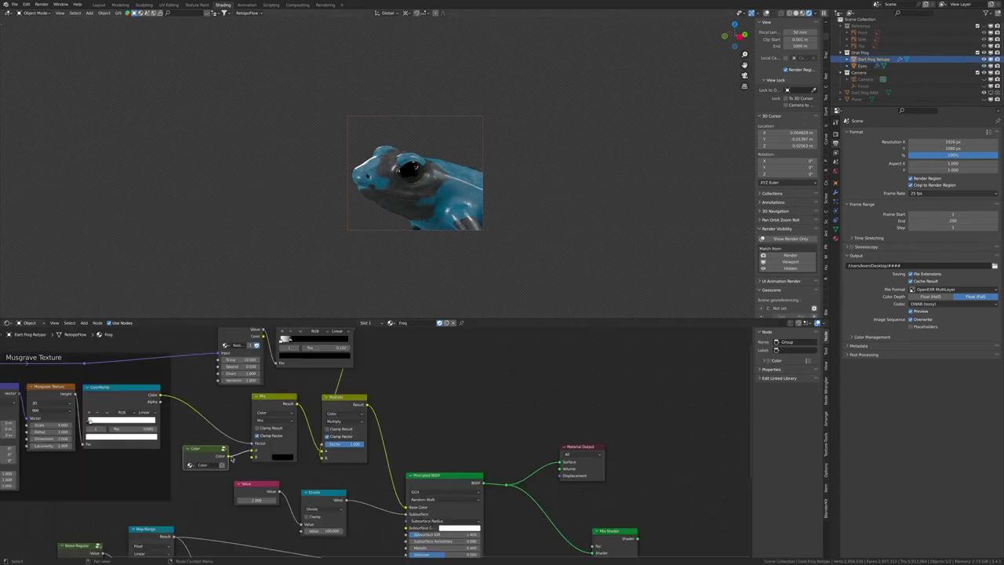
pyautogui.hotkey('ctrl', 'z')
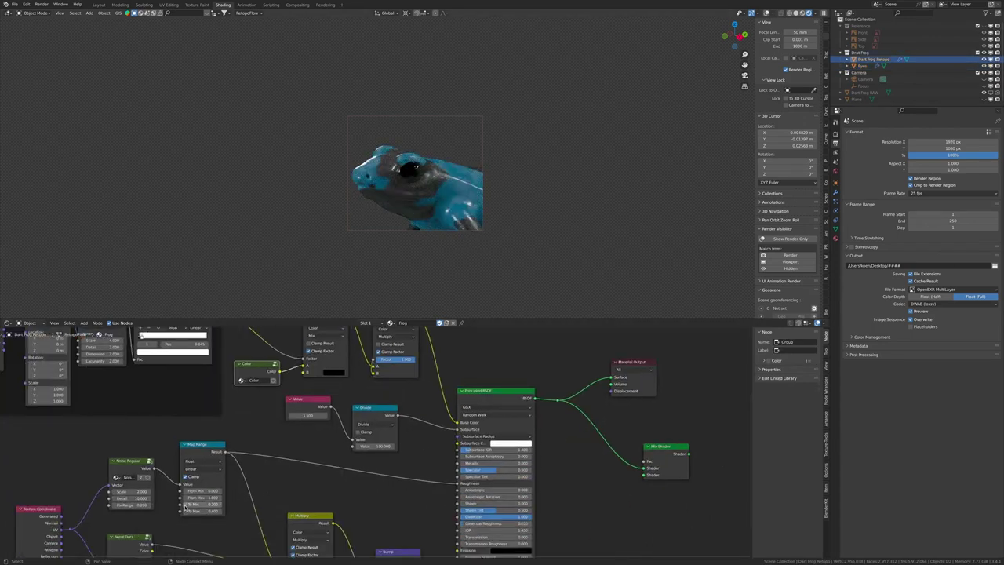
pyautogui.hotkey('ctrl', 'z')
pyautogui.hotkey('ctrl', 'z')
pyautogui.hotkey('ctrl', 'z')
pyautogui.hotkey('ctrl', 'shift', 'z')
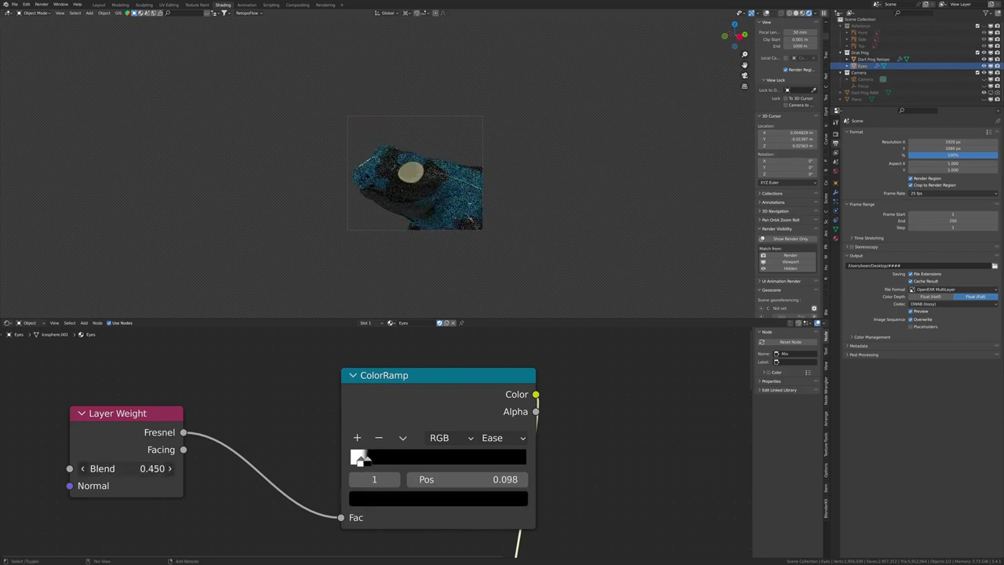
pyautogui.hotkey('ctrl', 'shift', 'z')
pyautogui.hotkey('ctrl', 'shift', 'z')
pyautogui.hotkey('ctrl', 'shift', 'z')
pyautogui.hotkey('ctrl', 'shift', 'z')
pyautogui.hotkey('ctrl', 'shift', 'z')
pyautogui.hotkey('ctrl', 'shift', 'z')
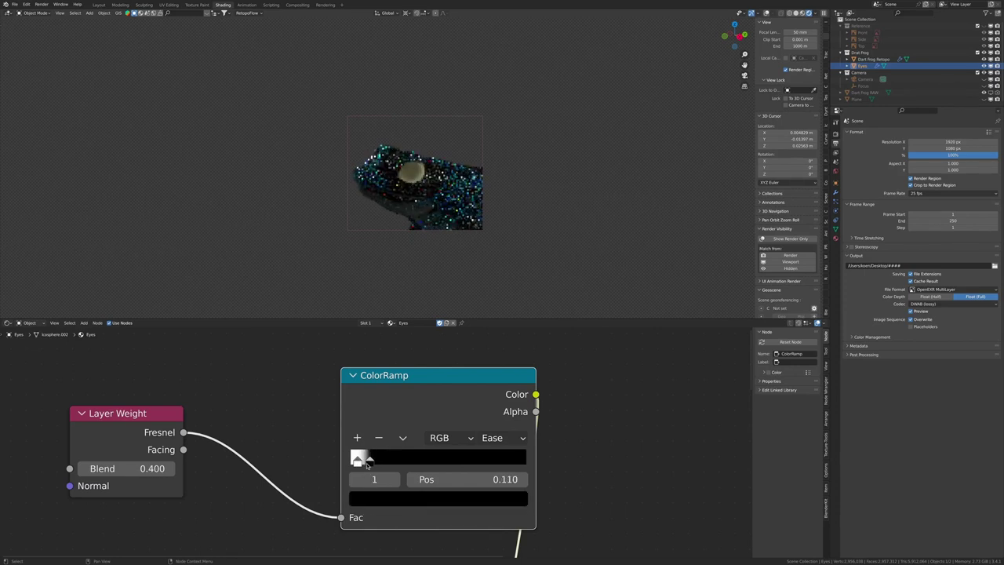
pyautogui.hotkey('ctrl', 'shift', 'z')
pyautogui.hotkey('ctrl', 'shift', 'z')
pyautogui.hotkey('ctrl', 'shift', 'z')
pyautogui.hotkey('ctrl', 'shift', 'z')
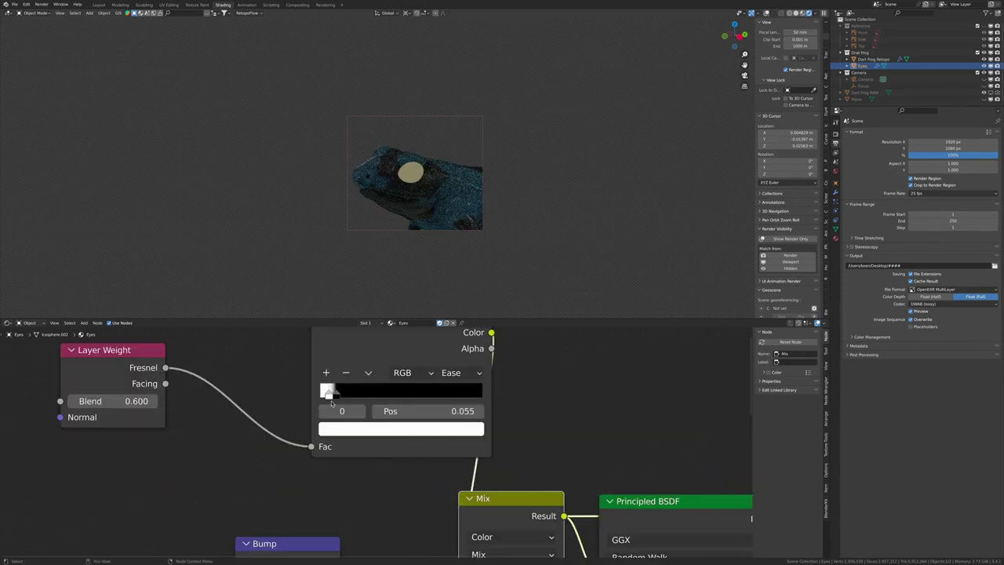
pyautogui.hotkey('ctrl', 'shift', 'z')
pyautogui.hotkey('ctrl', 'shift', 'z')
pyautogui.hotkey('ctrl', 'shift', 'z')
pyautogui.hotkey('ctrl', 'shift', 'z')
pyautogui.hotkey('ctrl', 'shift', 'z')
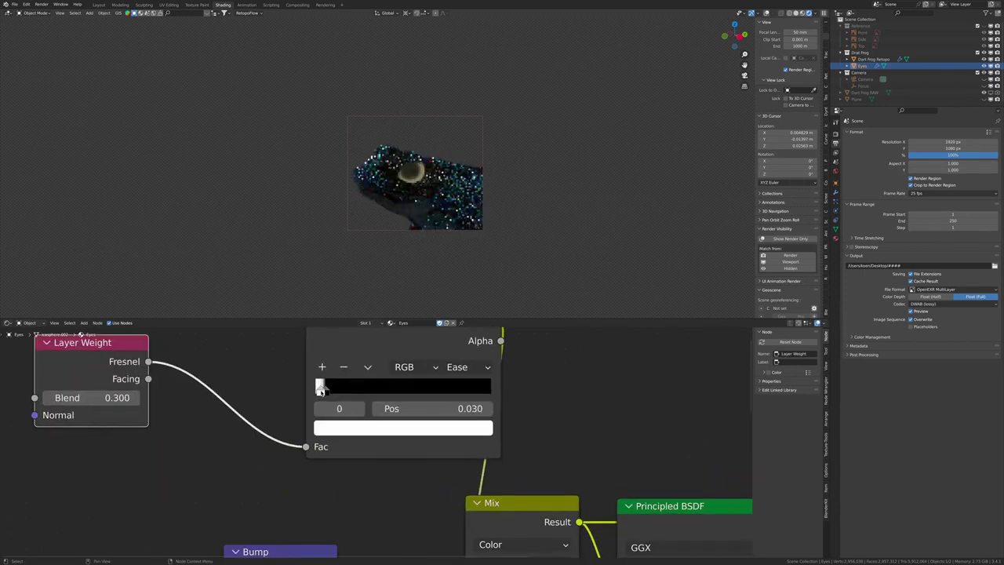
pyautogui.click(327, 391)
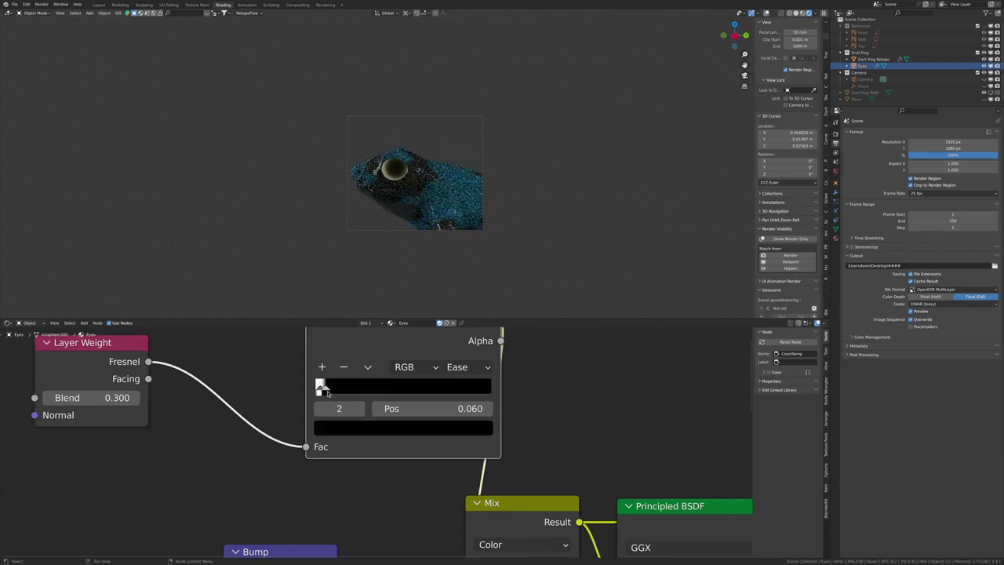
# Step: Try an Add math node at 0.500 then 0.400, revert to the plain ramp, and clear the render region
pyautogui.hotkey('ctrl', 'shift', 'z')
pyautogui.hotkey('ctrl', 'shift', 'z')
pyautogui.hotkey('ctrl', 'shift', 'z')
pyautogui.hotkey('ctrl', 'shift', 'z')
pyautogui.hotkey('ctrl', 'shift', 'z')
pyautogui.hotkey('ctrl', 'shift', 'z')
pyautogui.hotkey('ctrl', 'shift', 'z')
pyautogui.hotkey('ctrl', 'shift', 'z')
pyautogui.hotkey('ctrl', 'shift', 'z')
pyautogui.hotkey('ctrl', 'shift', 'z')
pyautogui.hotkey('ctrl', 'shift', 'z')
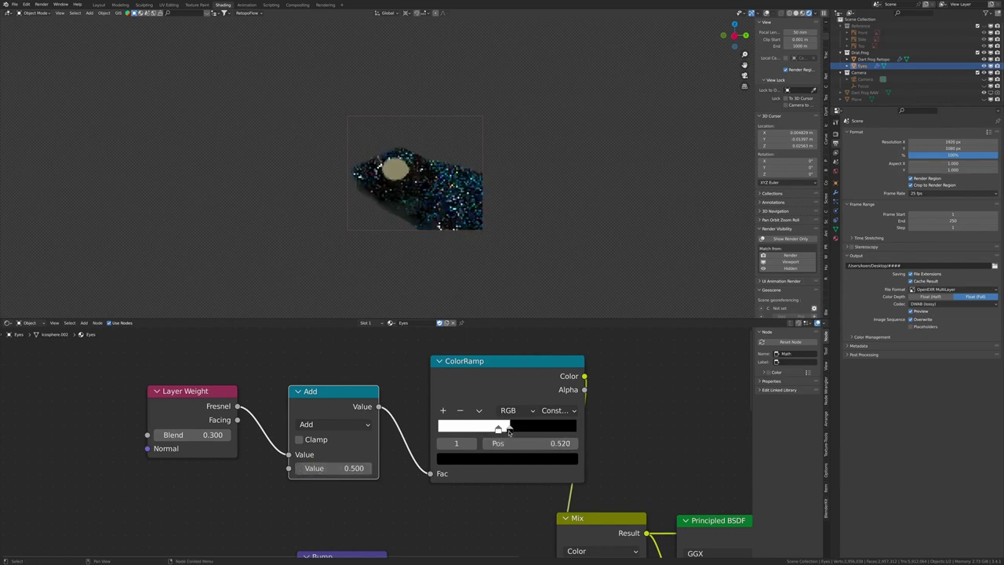
pyautogui.hotkey('ctrl', 'shift', 'z')
pyautogui.hotkey('ctrl', 'shift', 'z')
pyautogui.hotkey('ctrl', 'shift', 'z')
pyautogui.hotkey('ctrl', 'shift', 'z')
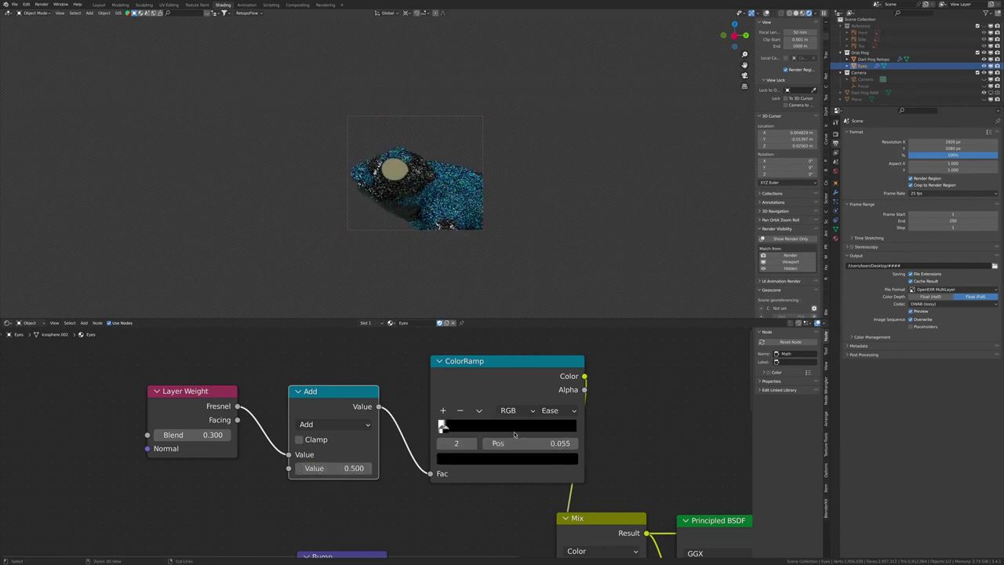
pyautogui.hotkey('ctrl', 'shift', 'z')
pyautogui.scroll(1, 375, 424)
pyautogui.hotkey('ctrl', 'shift', 'z')
pyautogui.hotkey('ctrl', 'shift', 'z')
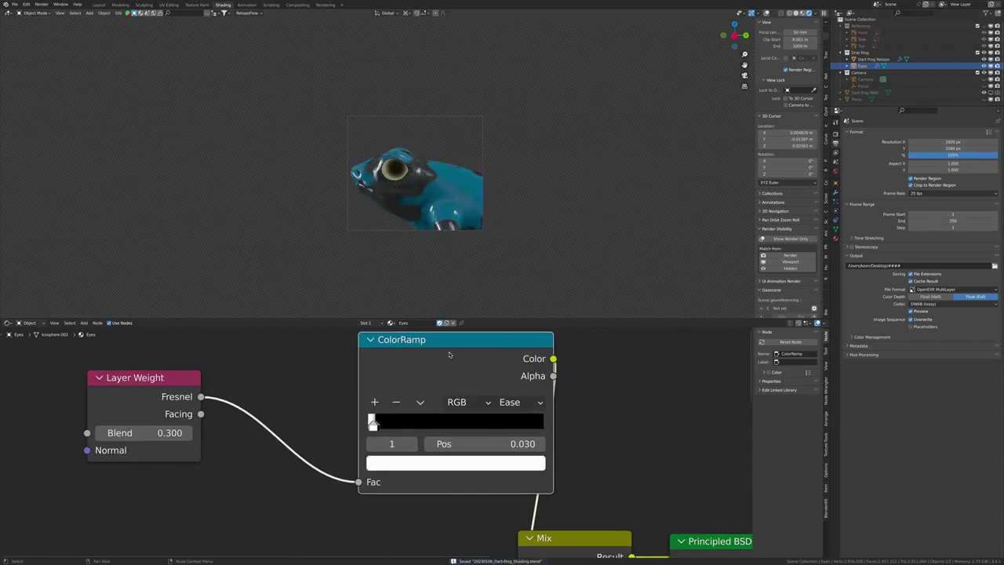
pyautogui.scroll(-2, 375, 428)
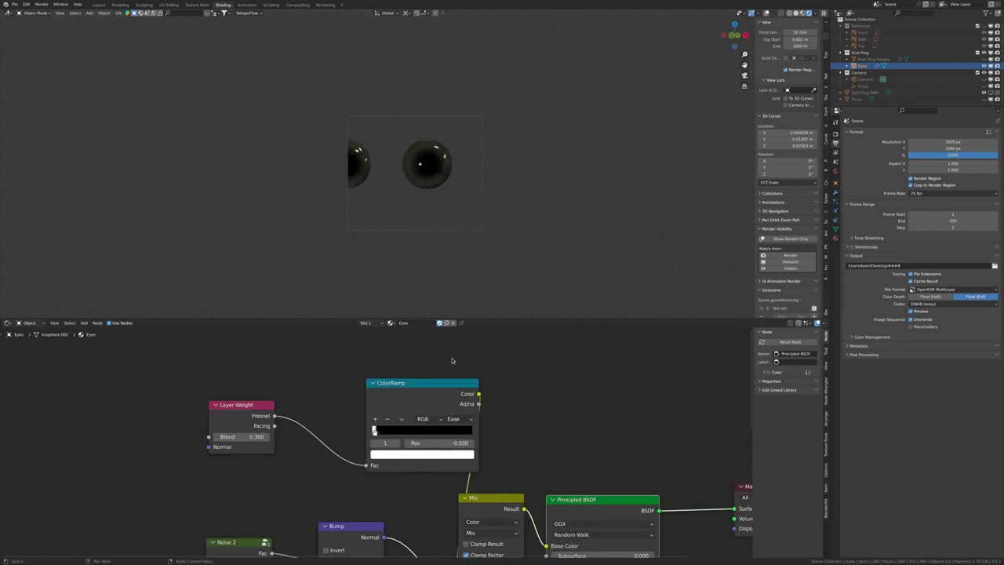
pyautogui.hotkey('ctrl', 'shift', 'z')
pyautogui.hotkey('ctrl', 'shift', 'z')
pyautogui.hotkey('ctrl', 'shift', 'z')
pyautogui.hotkey('ctrl', 'shift', 'z')
pyautogui.hotkey('ctrl', 'shift', 'z')
pyautogui.hotkey('ctrl', 'shift', 'z')
pyautogui.hotkey('ctrl', 'shift', 'z')
pyautogui.hotkey('ctrl', 'shift', 'z')
pyautogui.hotkey('ctrl', 'shift', 'z')
pyautogui.scroll(2, 318, 431)
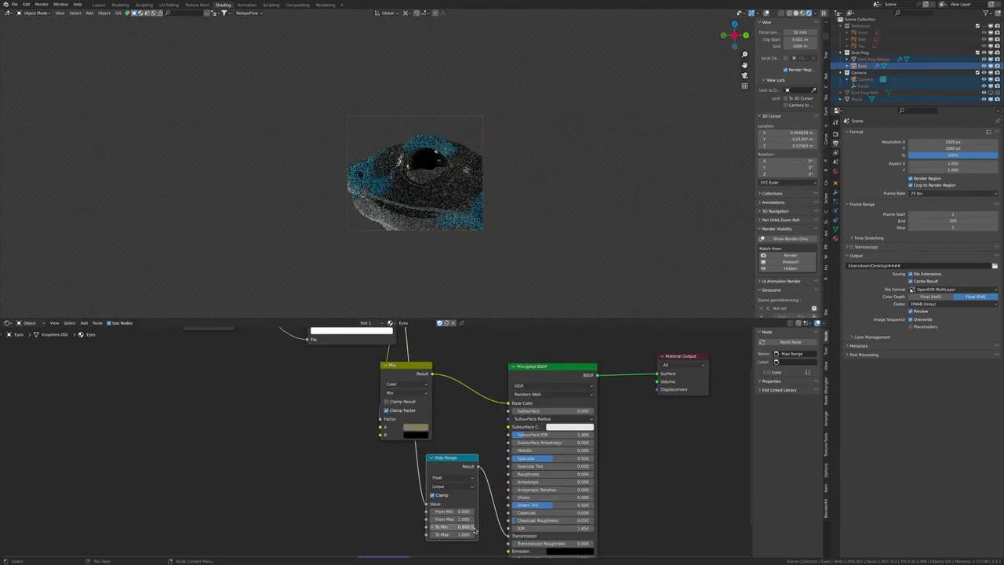
pyautogui.hotkey('ctrl', 'shift', 'z')
pyautogui.hotkey('ctrl', 'shift', 'z')
pyautogui.hotkey('ctrl', 'shift', 'z')
# Step: Save the file, bring up the render settings, and launch the F12 final render of the frog
pyautogui.hotkey('ctrl', 's')
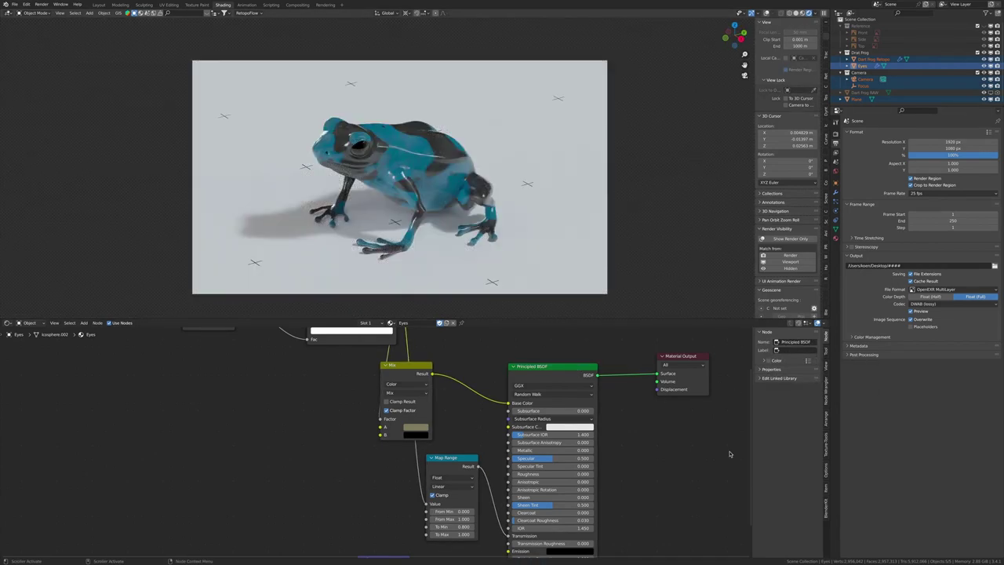
pyautogui.click(835, 132)
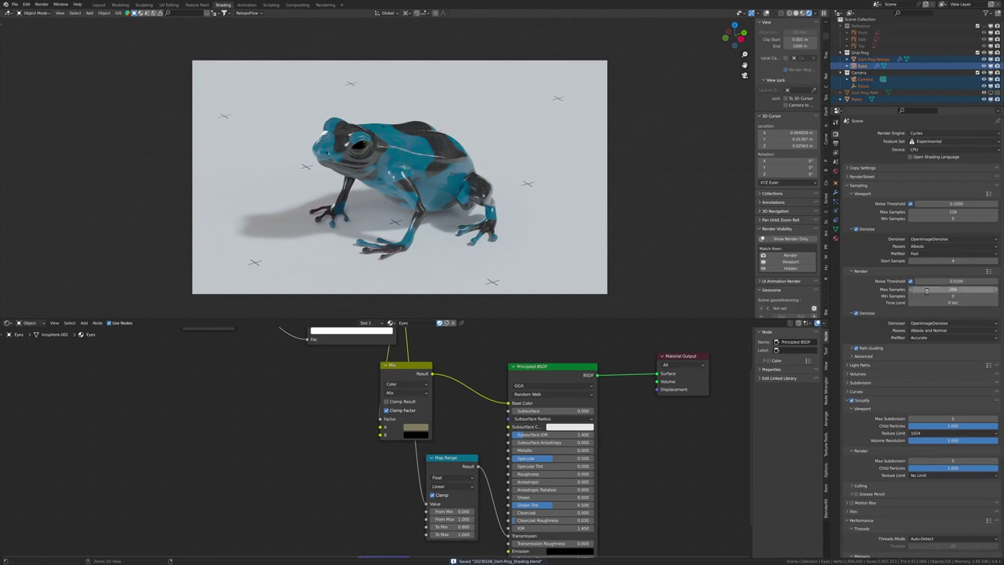
pyautogui.press('F12')
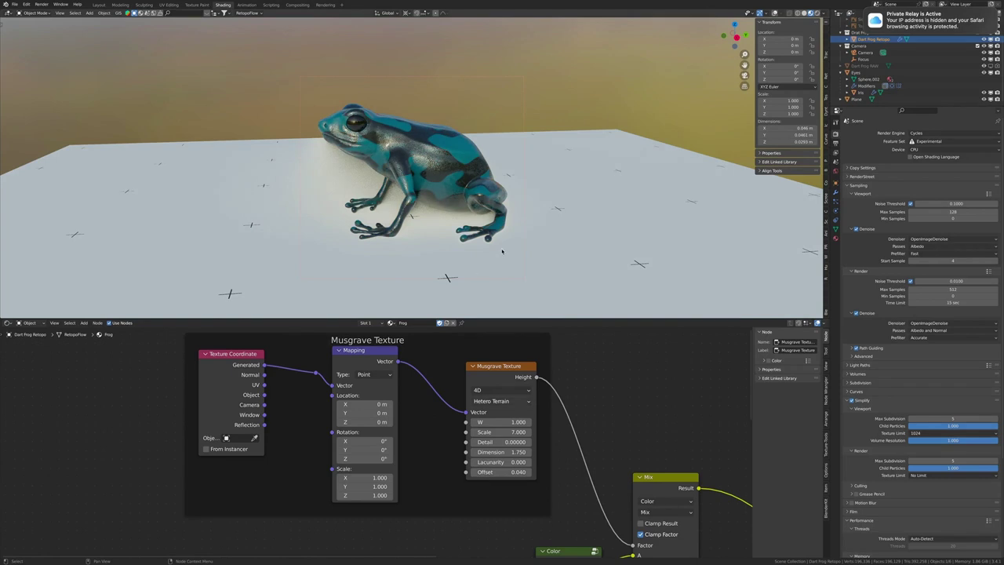
# Step: Adjust Musgrave Detail and Dimension, set Offset to 0.050, and locate the colour group's nodes
pyautogui.moveTo(494, 441)
pyautogui.mouseDown()
pyautogui.moveTo(532, 442)
pyautogui.moveTo(517, 452)
pyautogui.mouseUp()
pyautogui.hotkey('ctrl', 'z')
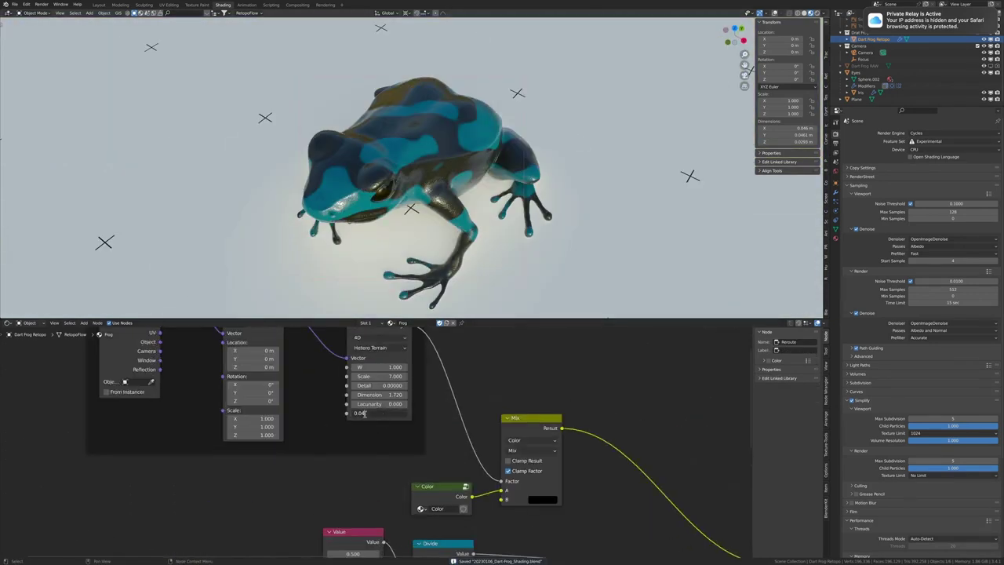
pyautogui.press('Return')
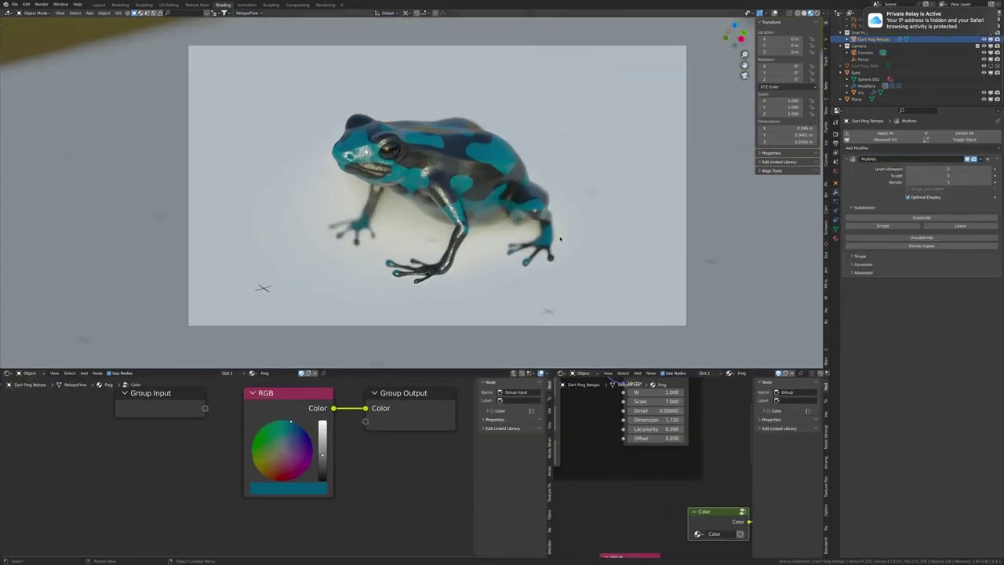
pyautogui.click(280, 493)
pyautogui.press('Tab')
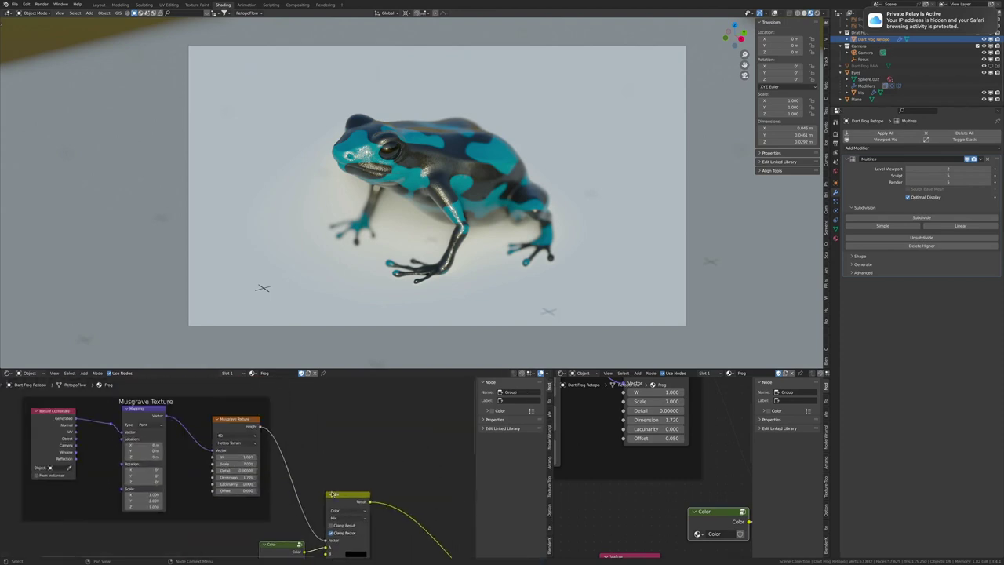
pyautogui.moveTo(333, 494); pyautogui.dragTo(349, 476, button='middle')
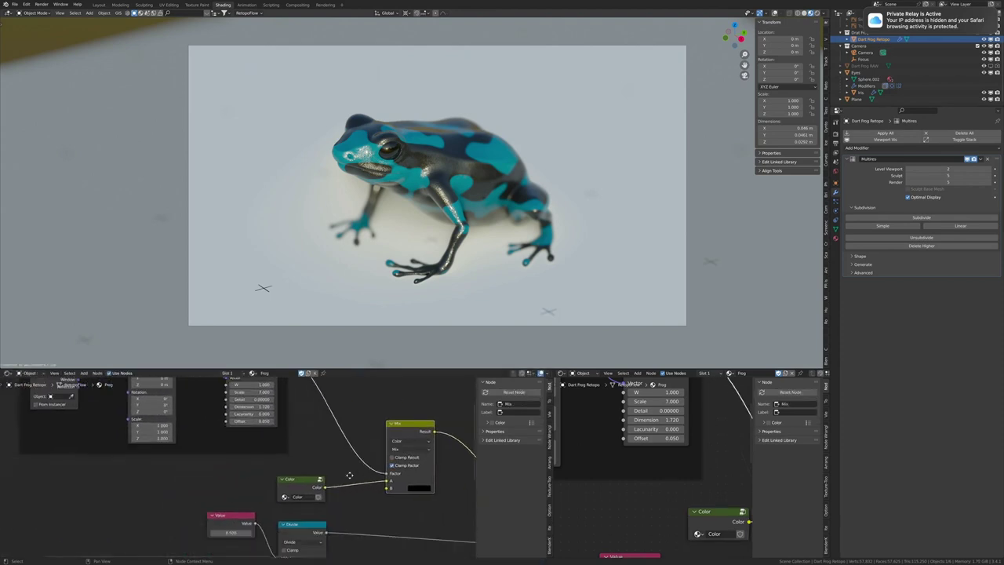
pyautogui.press('Tab')
pyautogui.press('Tab')
# Step: Make the white ramp stop turquoise, switch to Ease interpolation, and move a magenta stop left
pyautogui.moveTo(387, 475)
pyautogui.mouseDown()
pyautogui.moveTo(387, 484)
pyautogui.moveTo(322, 476)
pyautogui.mouseUp()
pyautogui.scroll(3, 355, 484)
pyautogui.scroll(-3, 318, 443)
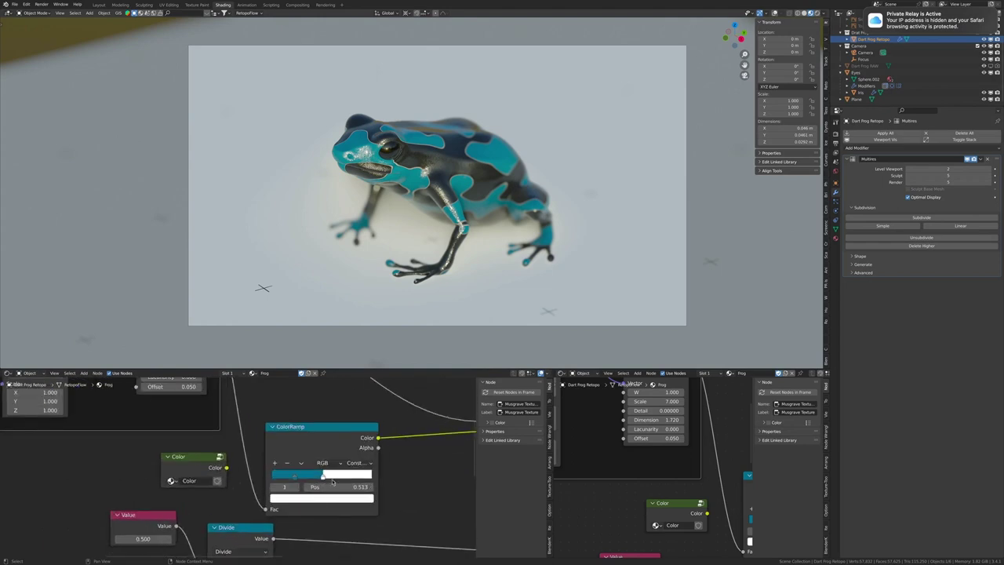
pyautogui.click(322, 497)
pyautogui.click(283, 410)
pyautogui.click(356, 463)
pyautogui.click(371, 442)
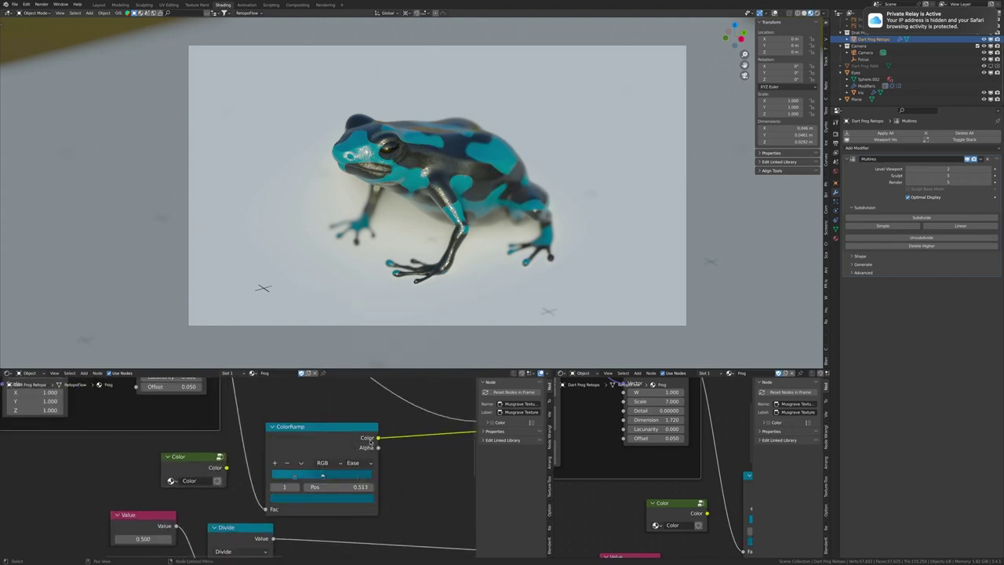
pyautogui.scroll(2, 242, 464)
pyautogui.moveTo(377, 496); pyautogui.dragTo(290, 480)
# Step: Slide the magenta stop to about 0.2, use B-Spline interpolation, and set saturation 0.950 with the stop at 0
pyautogui.click(320, 480)
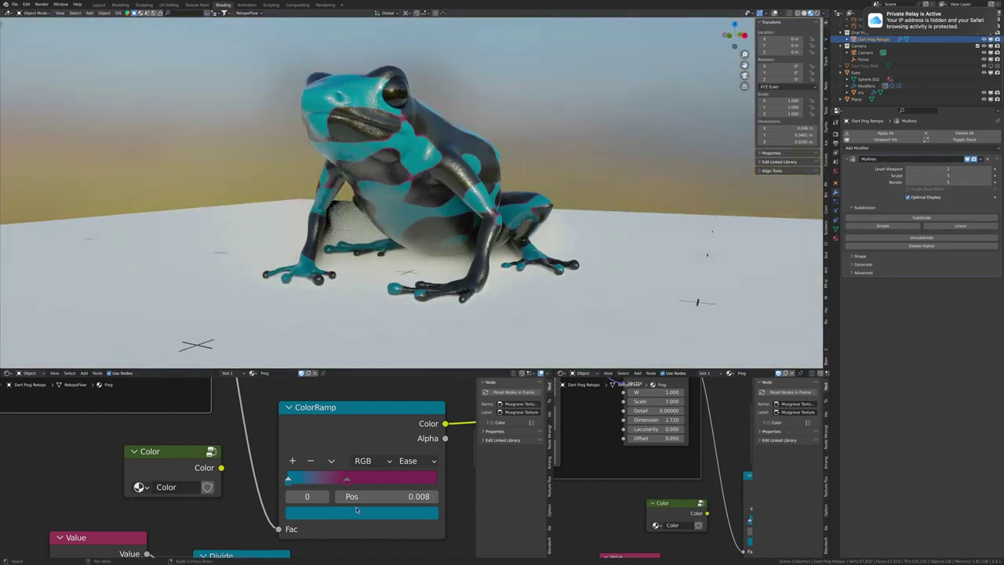
pyautogui.click(353, 480)
pyautogui.moveTo(392, 497); pyautogui.dragTo(375, 496)
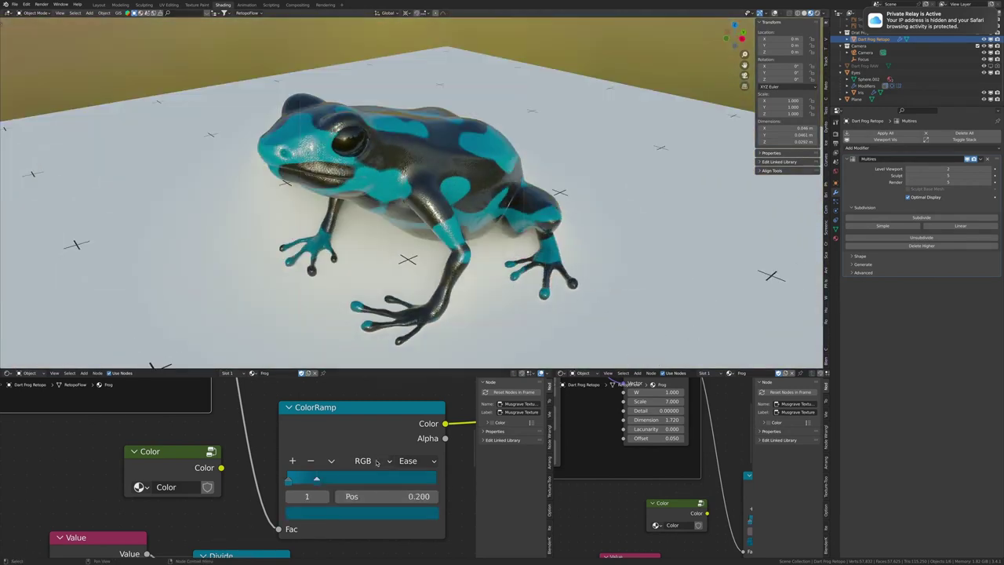
pyautogui.click(291, 481)
pyautogui.click(361, 512)
pyautogui.click(423, 460)
pyautogui.click(426, 518)
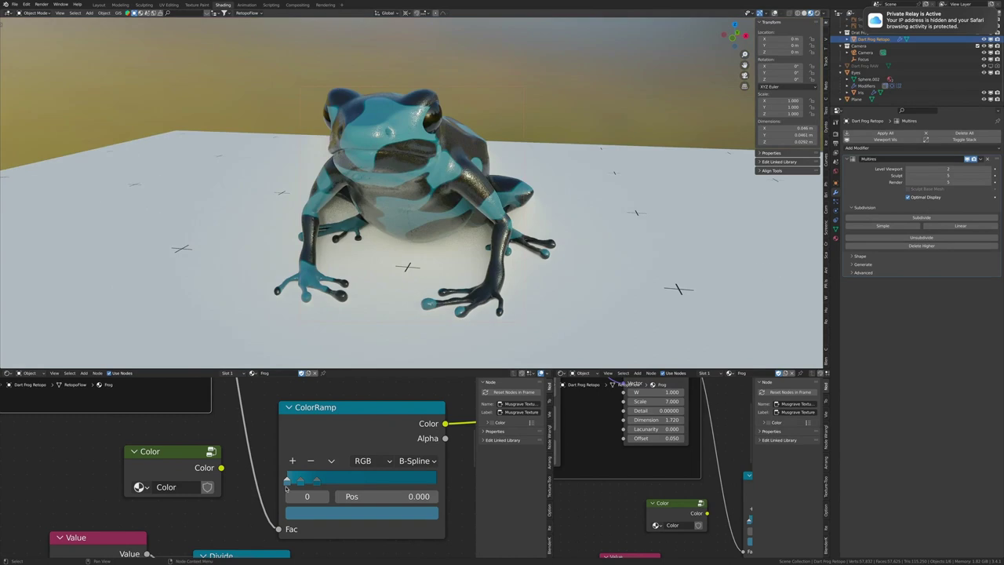
pyautogui.click(360, 512)
pyautogui.moveTo(368, 467); pyautogui.dragTo(361, 471)
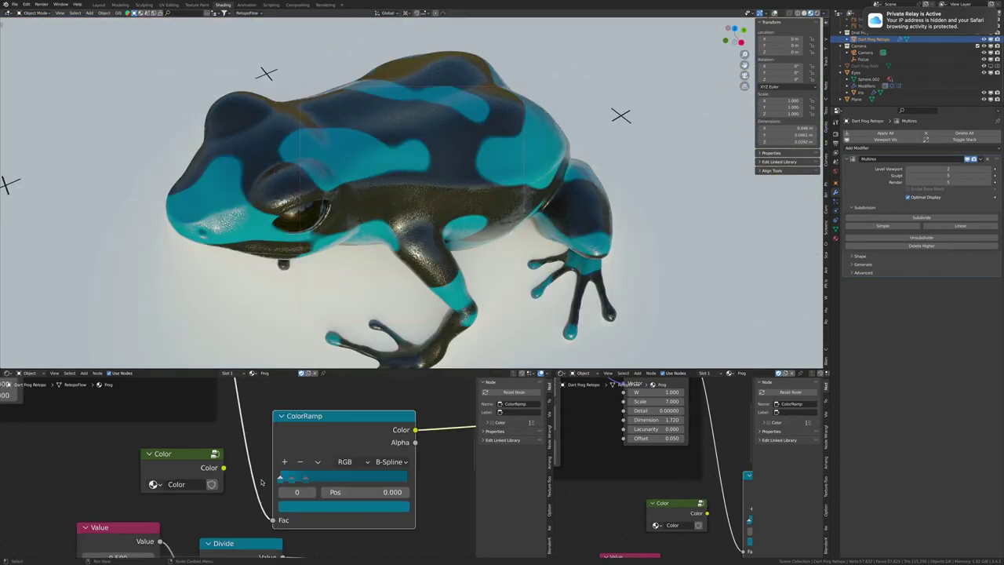
pyautogui.scroll(-5, 330, 478)
pyautogui.scroll(6, 301, 494)
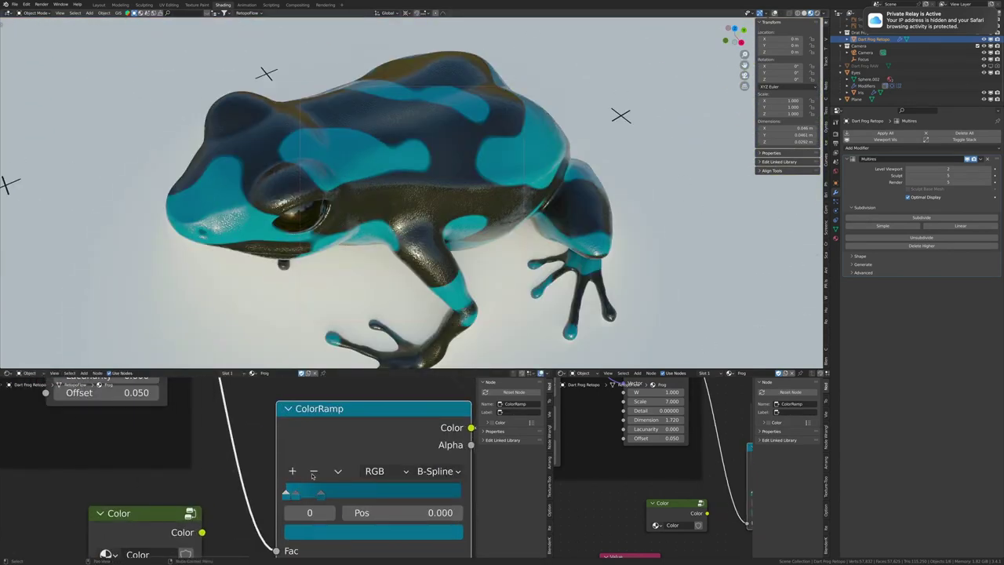
pyautogui.moveTo(288, 496); pyautogui.dragTo(284, 496)
# Step: Darken the ramp stop colour to value 0.25 and crop rendering to a region around the frog
pyautogui.scroll(-2, 239, 466)
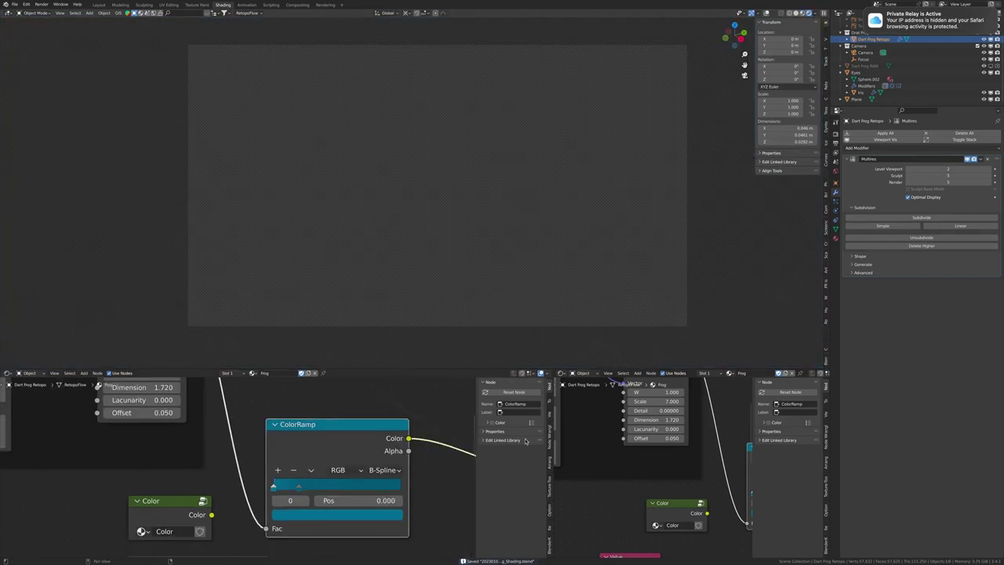
pyautogui.scroll(-2, 565, 470)
pyautogui.scroll(2, 554, 488)
pyautogui.click(474, 512)
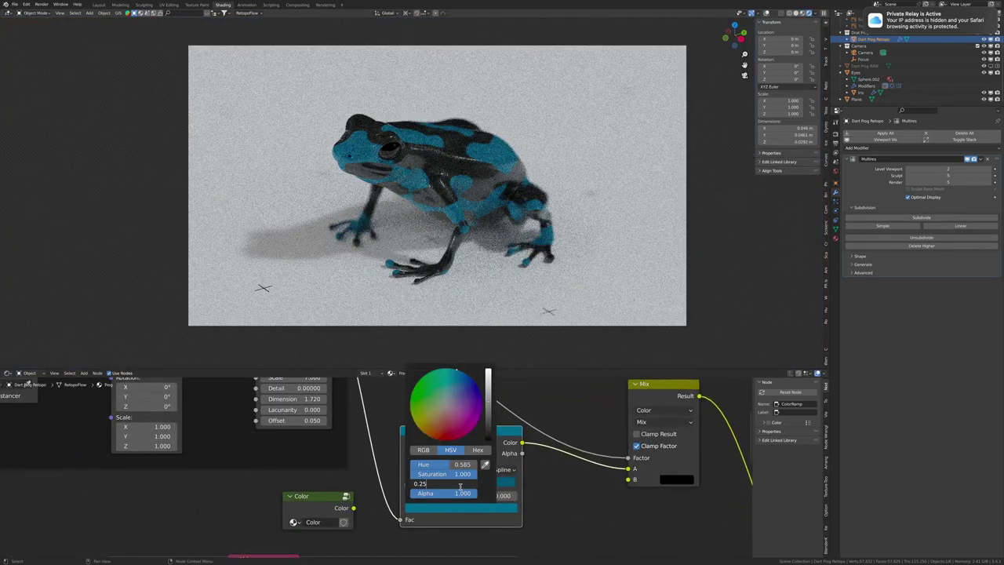
pyautogui.scroll(-2, 376, 467)
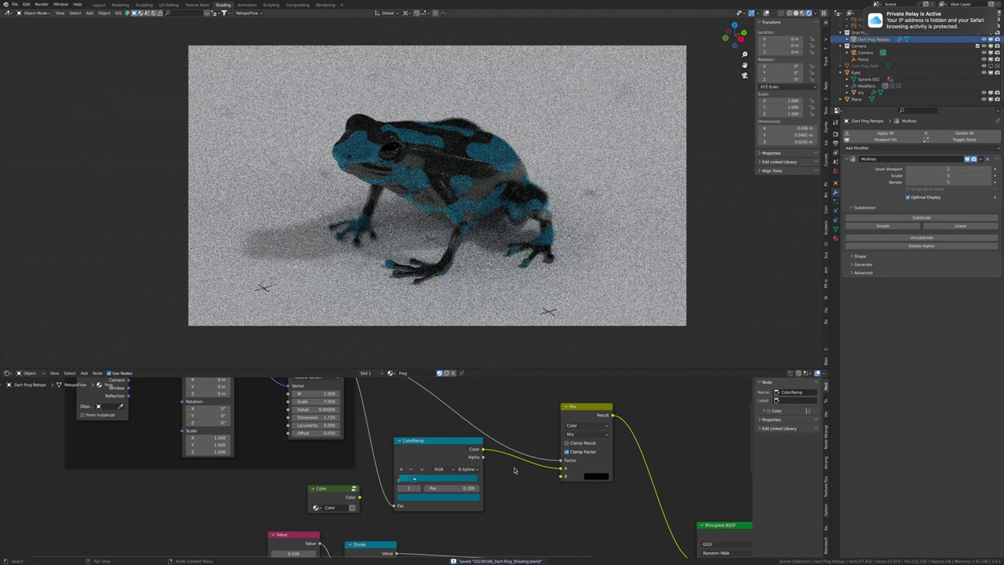
pyautogui.click(834, 132)
pyautogui.hotkey('ctrl', 'b')
pyautogui.moveTo(322, 112); pyautogui.dragTo(560, 259)
pyautogui.hotkey('ctrl', 's')
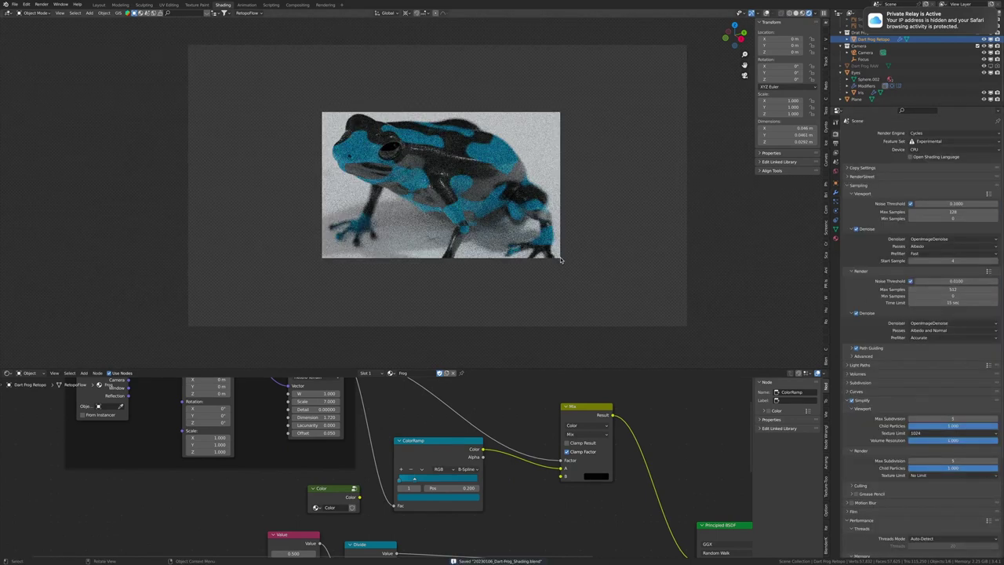
# Step: Set the noise texture to Scale 5, Offset 0.150 and Dimension 1.650
pyautogui.scroll(2, 376, 439)
pyautogui.moveTo(423, 436); pyautogui.dragTo(408, 437)
pyautogui.moveTo(431, 487); pyautogui.dragTo(416, 487)
pyautogui.moveTo(402, 436)
pyautogui.mouseDown()
pyautogui.moveTo(428, 436)
pyautogui.moveTo(427, 424)
pyautogui.moveTo(409, 437)
pyautogui.mouseUp()
pyautogui.moveTo(408, 487)
pyautogui.mouseDown()
pyautogui.moveTo(431, 487)
pyautogui.moveTo(396, 461)
pyautogui.mouseUp()
pyautogui.hotkey('ctrl', 's')
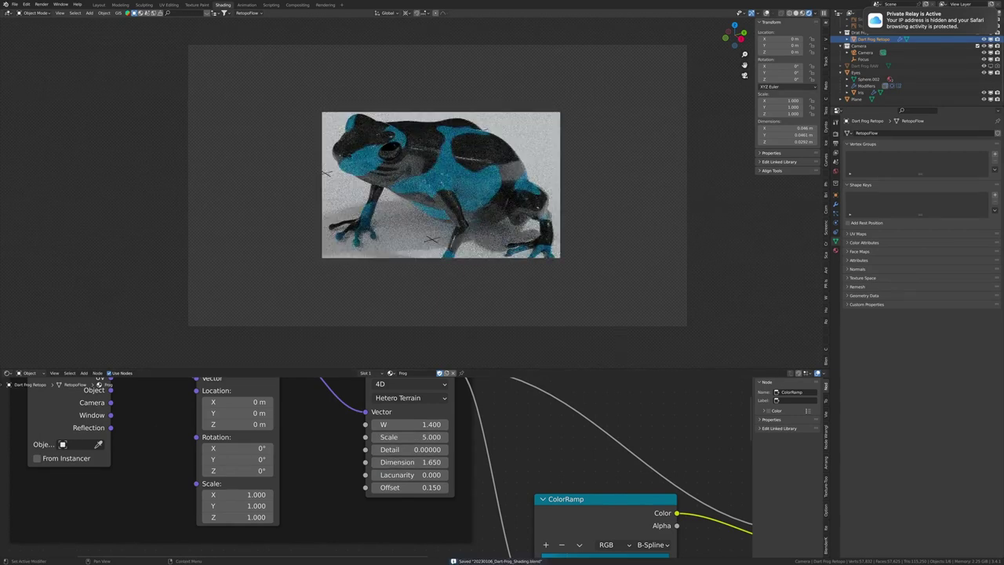
# Step: Lower the Musgrave Dimension to 1.600 and try W values down to 0.000, saving along the way
pyautogui.moveTo(404, 424)
pyautogui.mouseDown()
pyautogui.moveTo(427, 425)
pyautogui.moveTo(388, 424)
pyautogui.mouseUp()
pyautogui.hotkey('ctrl', 's')
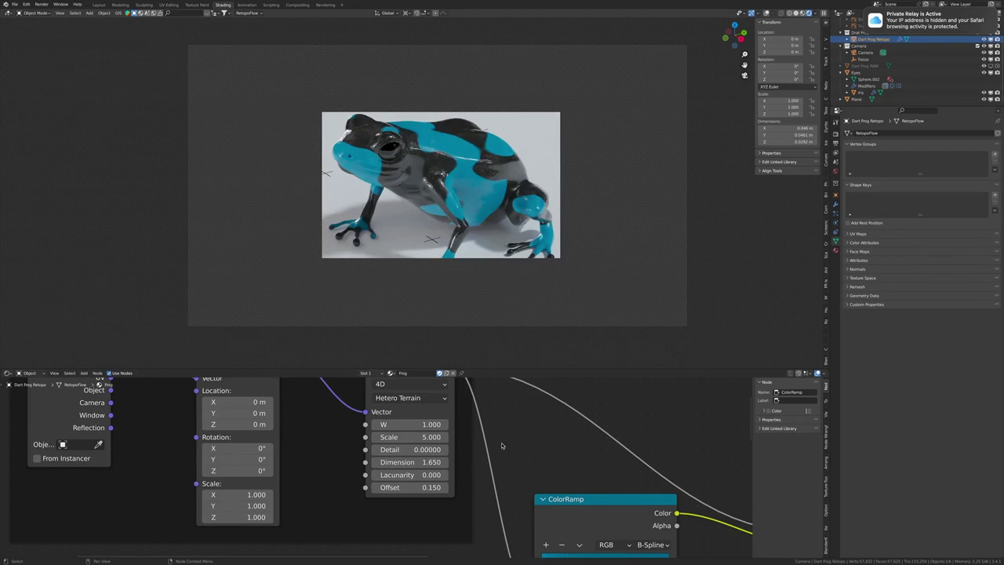
pyautogui.moveTo(408, 462); pyautogui.dragTo(398, 462)
pyautogui.moveTo(408, 424); pyautogui.dragTo(388, 425)
pyautogui.hotkey('ctrl', 's')
pyautogui.moveTo(470, 196)
pyautogui.mouseDown(button='middle')
pyautogui.moveTo(538, 238)
pyautogui.moveTo(470, 236)
pyautogui.mouseUp(button='middle')
pyautogui.moveTo(409, 436); pyautogui.dragTo(388, 424)
pyautogui.moveTo(407, 345)
pyautogui.mouseDown(button='middle')
pyautogui.moveTo(404, 287)
pyautogui.moveTo(504, 270)
pyautogui.moveTo(457, 251)
pyautogui.mouseUp(button='middle')
# Step: Restore the noise Scale to 5, set Offset to 0.100 and W to -0.100
pyautogui.hotkey('ctrl', 'z')
pyautogui.moveTo(416, 487); pyautogui.dragTo(396, 487)
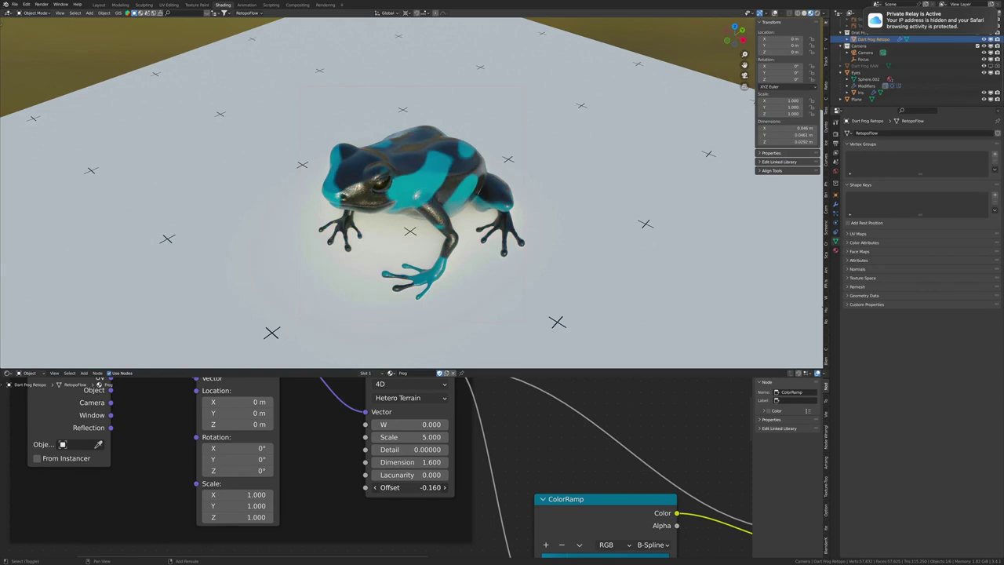
pyautogui.moveTo(457, 251); pyautogui.dragTo(502, 258, button='middle')
pyautogui.moveTo(396, 487); pyautogui.dragTo(416, 487)
pyautogui.moveTo(439, 235); pyautogui.dragTo(471, 243, button='middle')
pyautogui.hotkey('ctrl', 's')
pyautogui.click(375, 424)
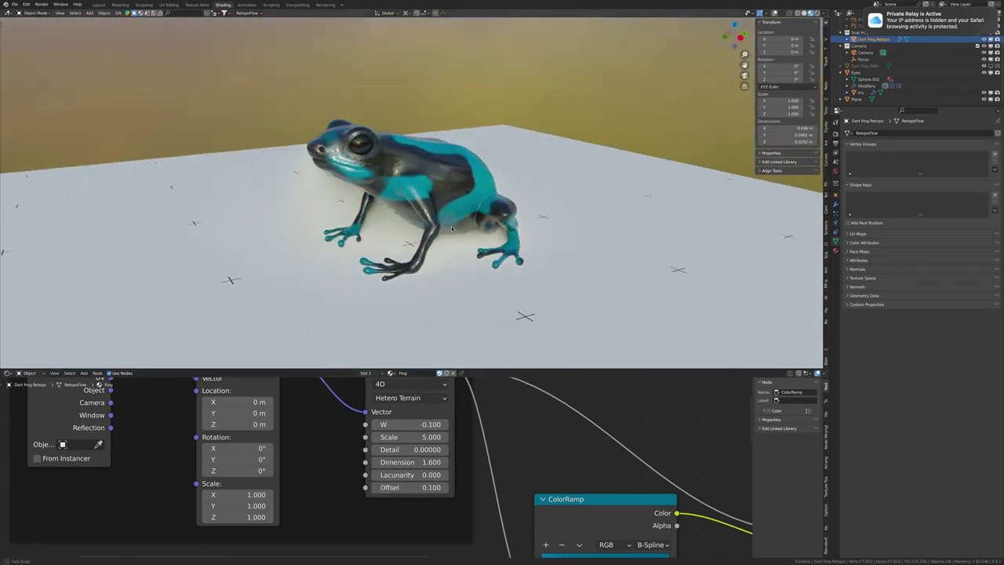
# Step: Add a Gradient Texture with Texture Coordinate, converter and ColorRamp nodes above the spots
pyautogui.scroll(-5, 337, 436)
pyautogui.hotkey('shift', 'a')
pyautogui.click(319, 409)
pyautogui.hotkey('ctrl', 't')
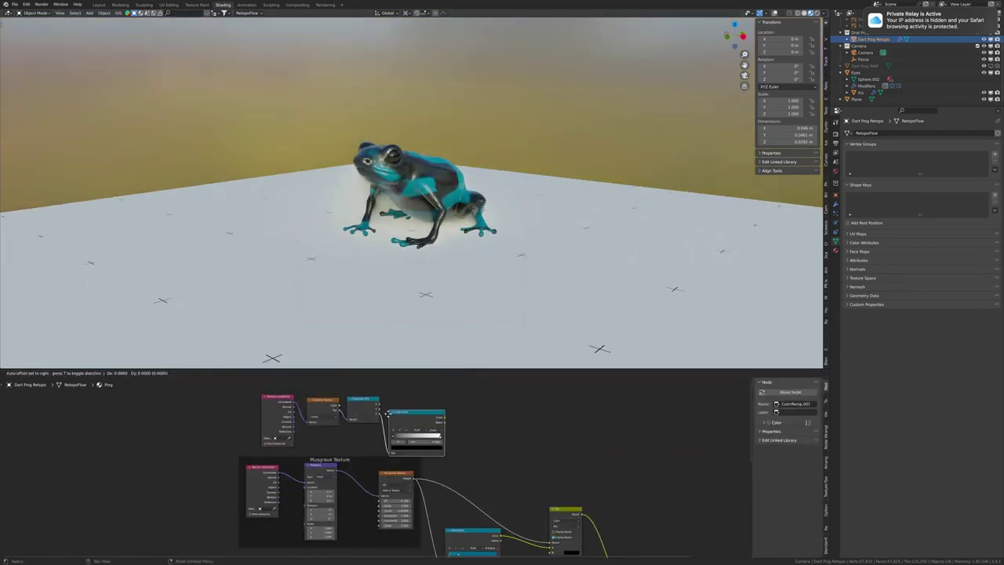
# Step: Preview the new ramp and Separate XYZ output on the frog, then select the gradient nodes
pyautogui.keyDown('ctrl'); pyautogui.keyDown('shift'); pyautogui.click(379, 411); pyautogui.keyUp('shift'); pyautogui.keyUp('ctrl')
pyautogui.scroll(2, 393, 416)
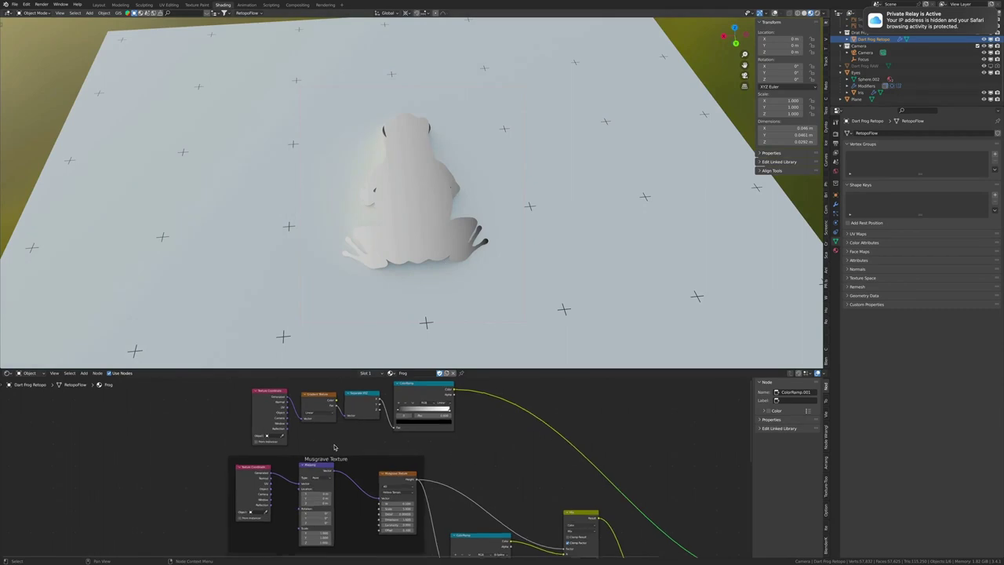
pyautogui.keyDown('ctrl'); pyautogui.keyDown('shift'); pyautogui.click(415, 420); pyautogui.keyUp('shift'); pyautogui.keyUp('ctrl')
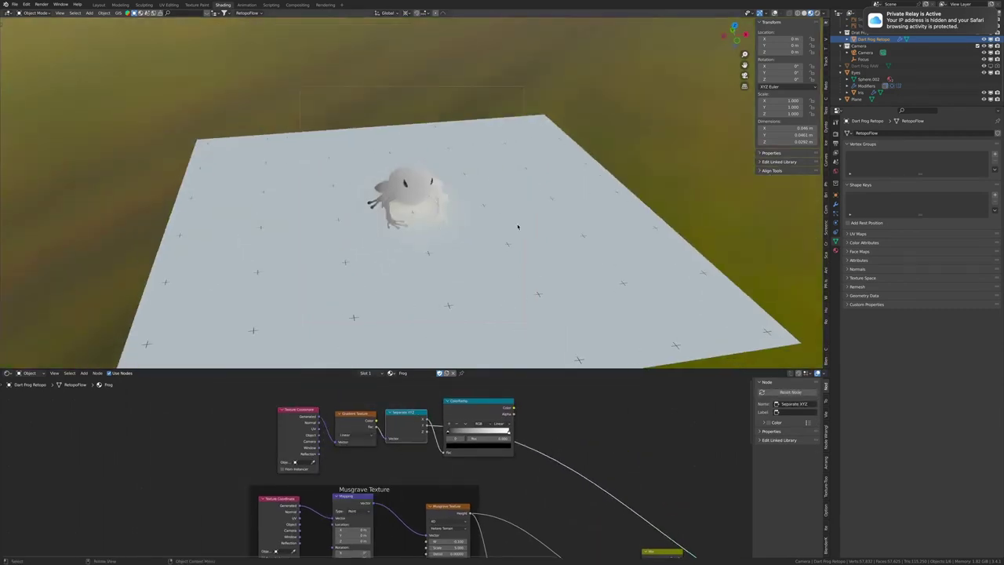
pyautogui.hotkey('ctrl', 's')
pyautogui.moveTo(274, 405); pyautogui.dragTo(471, 469)
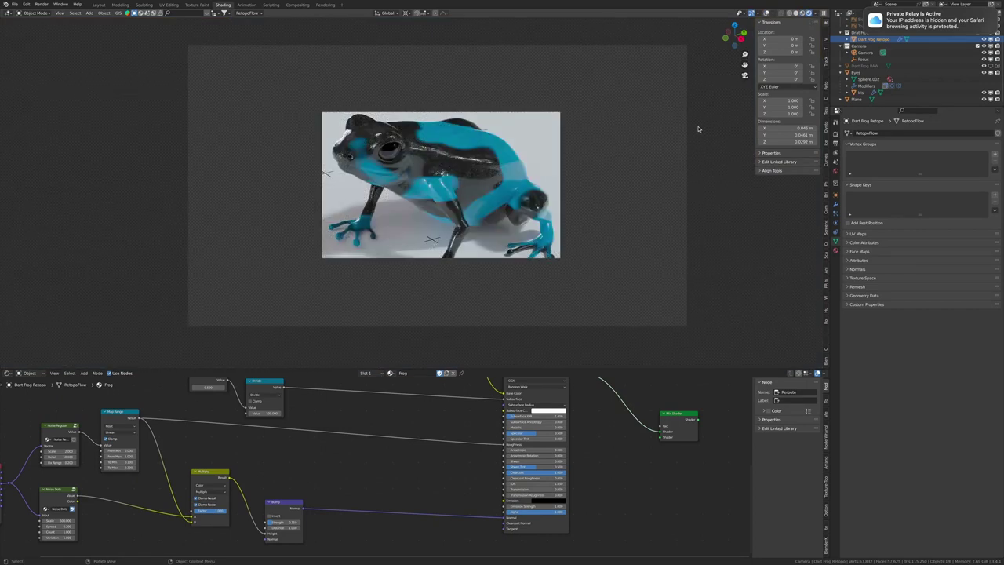
# Step: Add a second Map Range off the first one's output, wire it into the frog shader, save and render
pyautogui.scroll(2, 241, 490)
pyautogui.moveTo(176, 404); pyautogui.dragTo(552, 480)
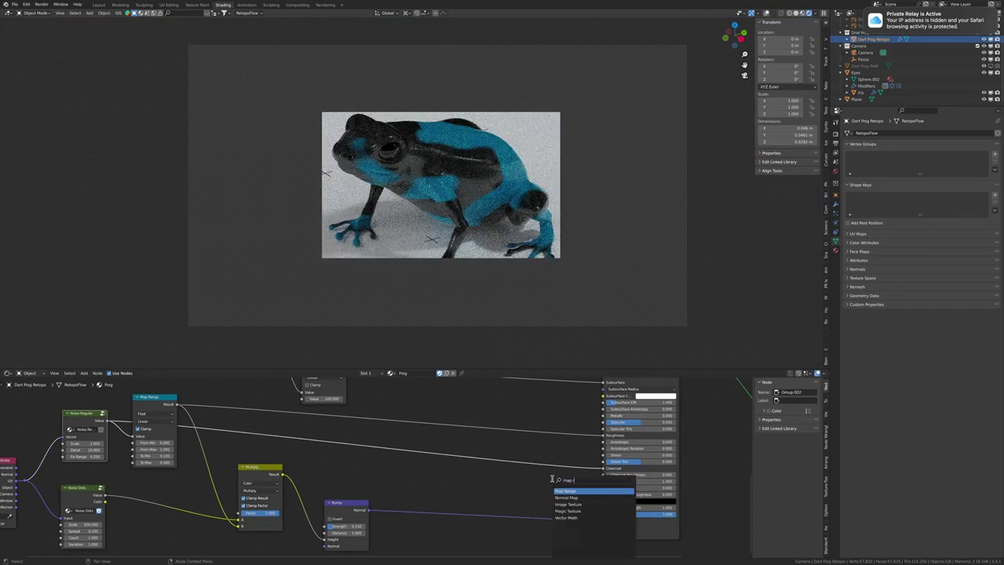
pyautogui.click(565, 485)
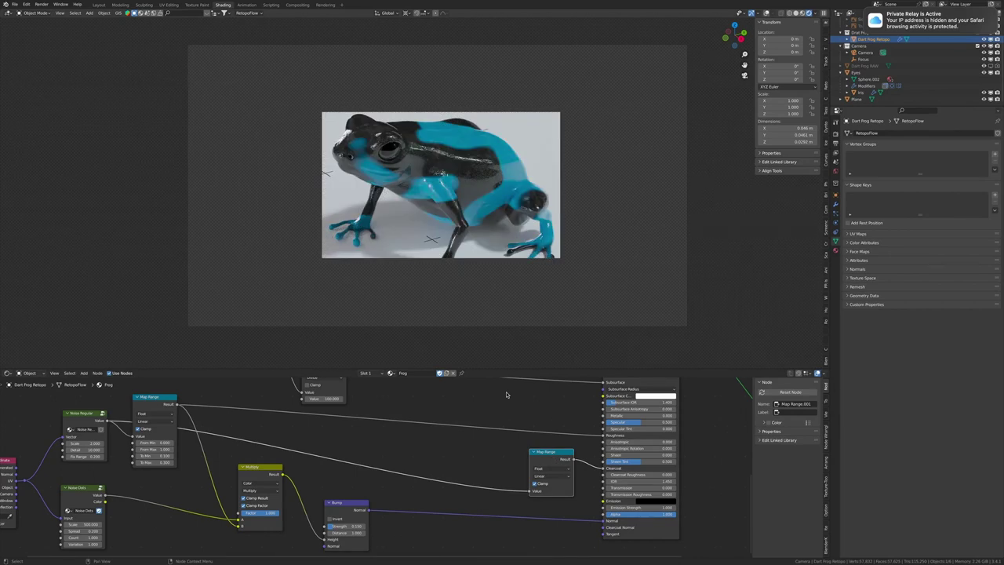
pyautogui.keyDown('ctrl'); pyautogui.moveTo(481, 450); pyautogui.dragTo(567, 495, button='middle'); pyautogui.keyUp('ctrl')
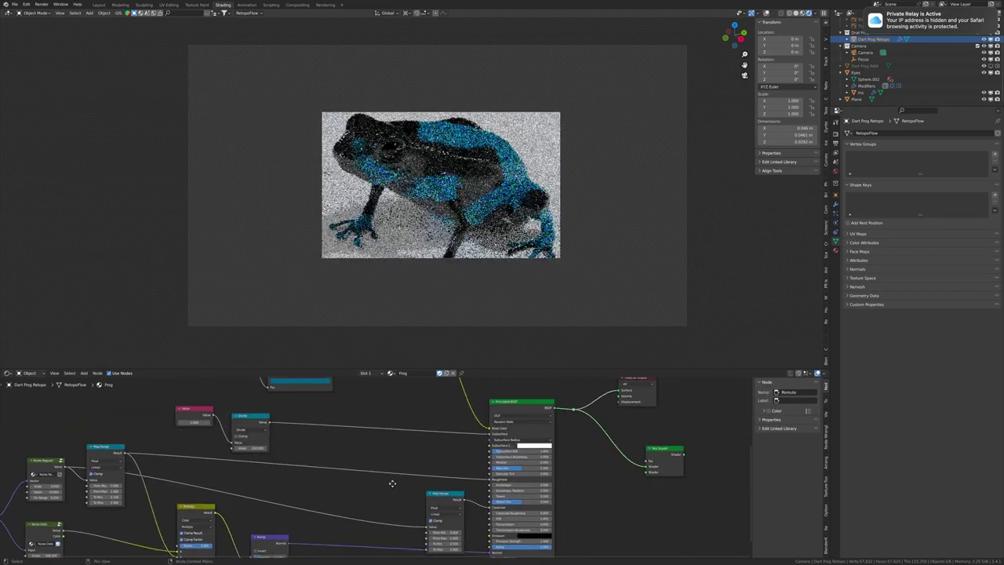
pyautogui.press('super+s')
pyautogui.press('F12')
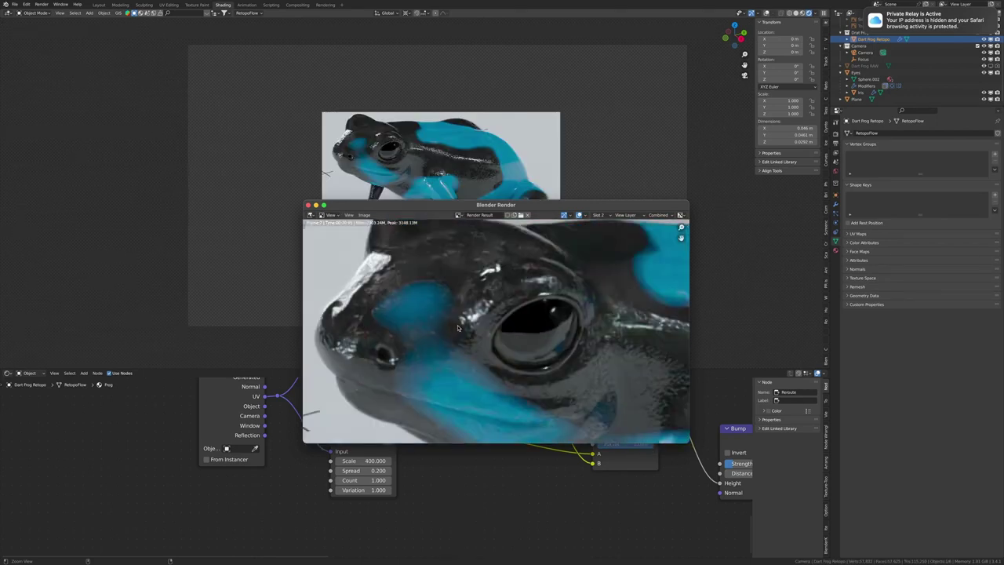
# Step: Raise the Map Range To Min from 0.500 to 0.750
pyautogui.scroll(2, 448, 491)
pyautogui.scroll(-3, 392, 486)
pyautogui.scroll(3, 329, 486)
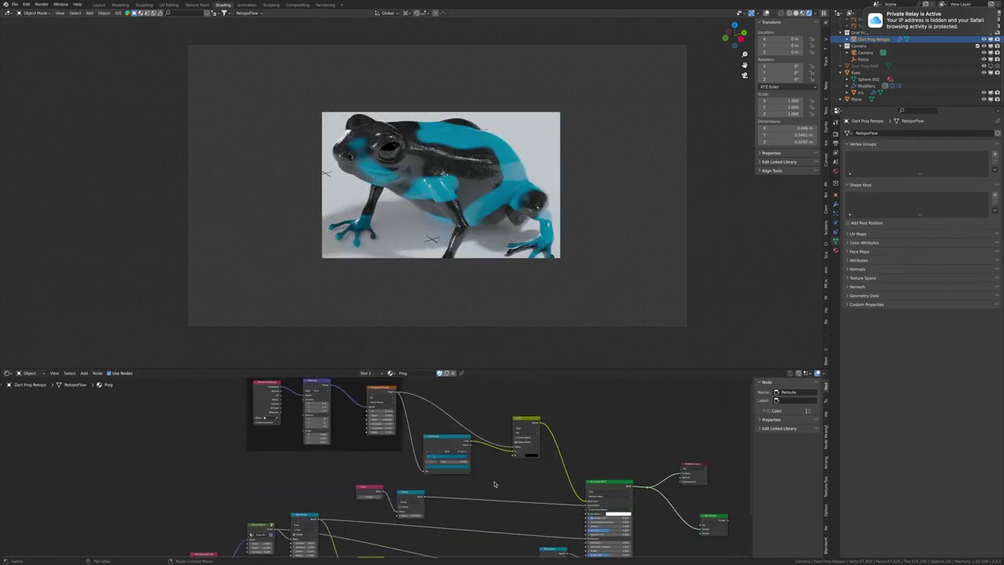
pyautogui.scroll(2, 266, 488)
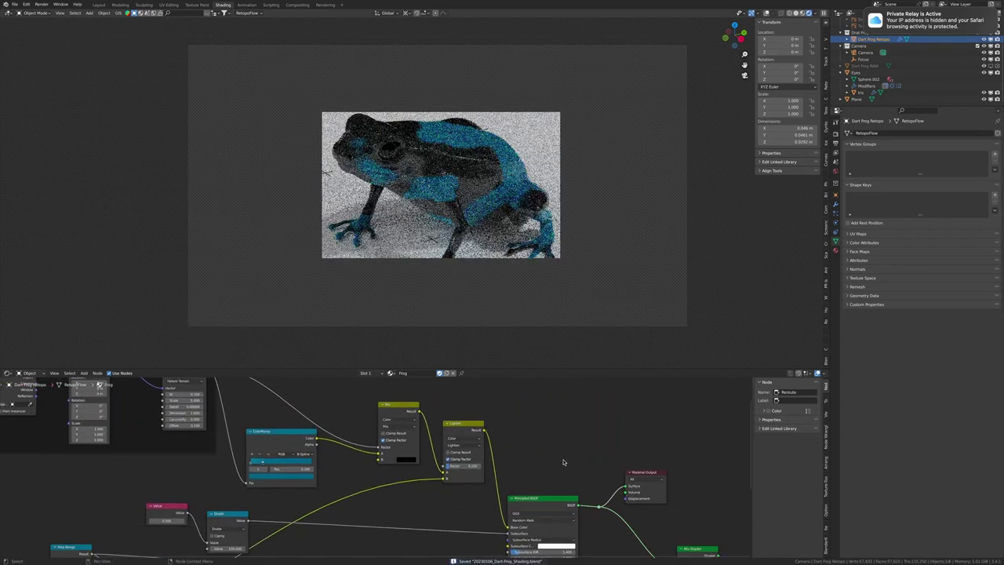
pyautogui.moveTo(461, 472); pyautogui.dragTo(471, 472)
pyautogui.scroll(-2, 470, 496)
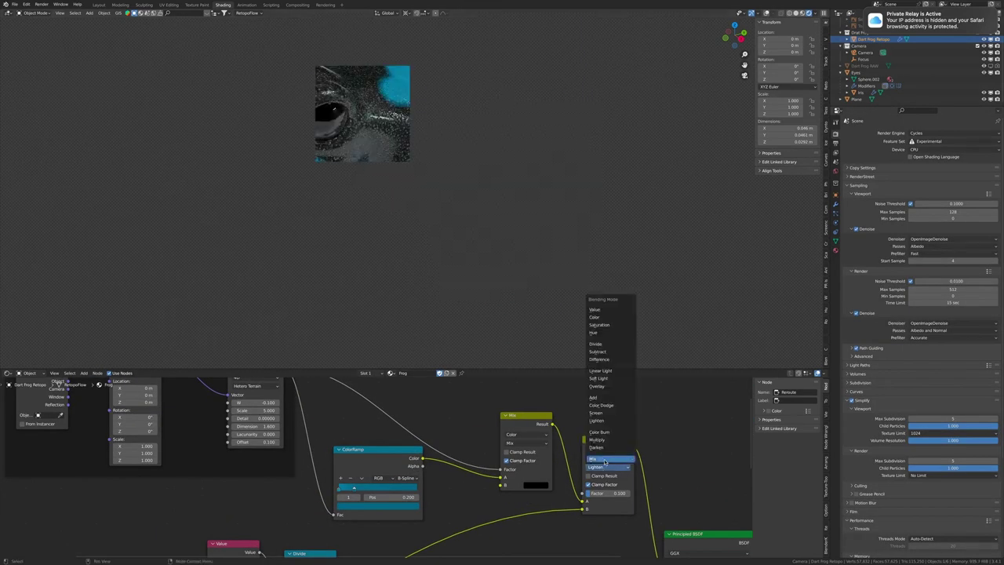
# Step: Try Linear Light blending on the skin Mix node and frame a render region around the frog
pyautogui.click(604, 460)
pyautogui.click(607, 467)
pyautogui.click(603, 369)
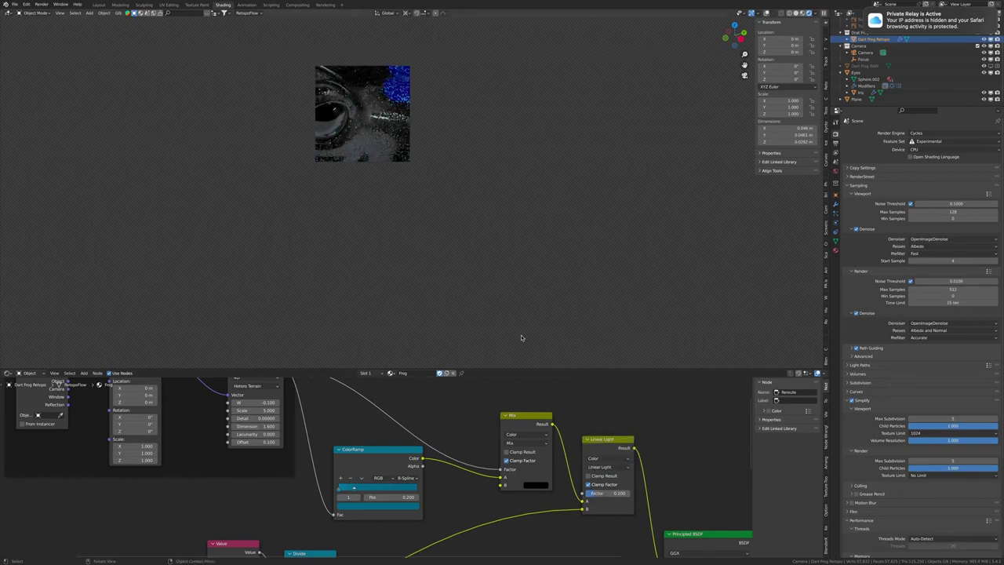
pyautogui.hotkey('ctrl', 'b')
pyautogui.moveTo(323, 76); pyautogui.dragTo(536, 228)
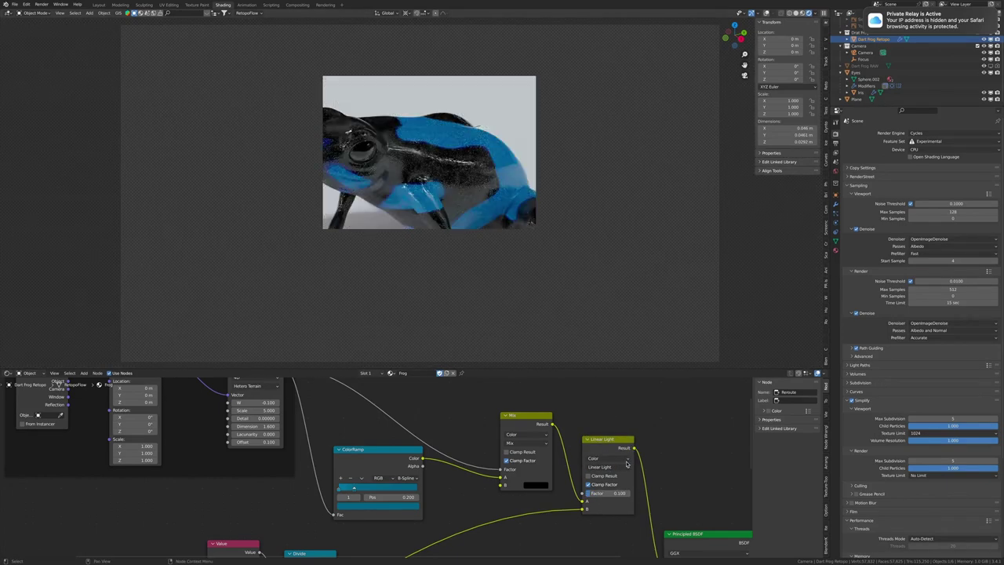
# Step: Switch the Mix blending through Overlay to Add, then view through the scene camera
pyautogui.click(611, 467)
pyautogui.click(608, 385)
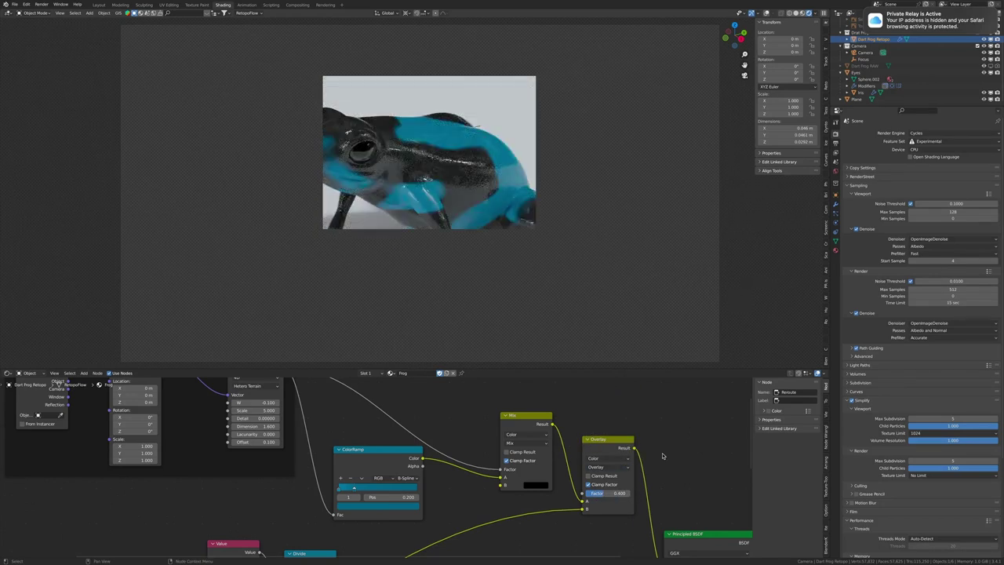
pyautogui.click(608, 466)
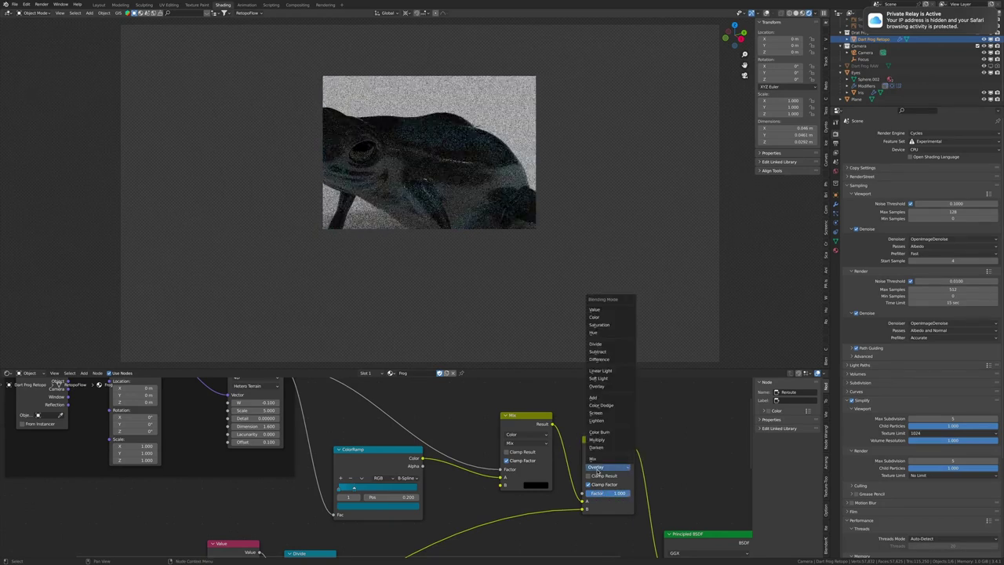
pyautogui.click(611, 392)
pyautogui.scroll(-2, 633, 465)
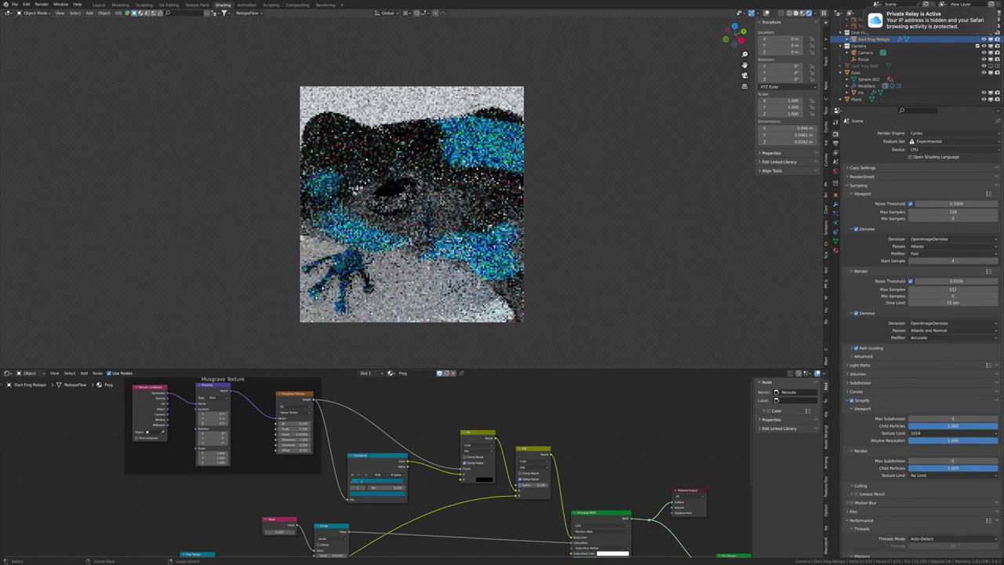
pyautogui.keyDown('ctrl'); pyautogui.scroll(-3, 534, 461); pyautogui.keyUp('ctrl')
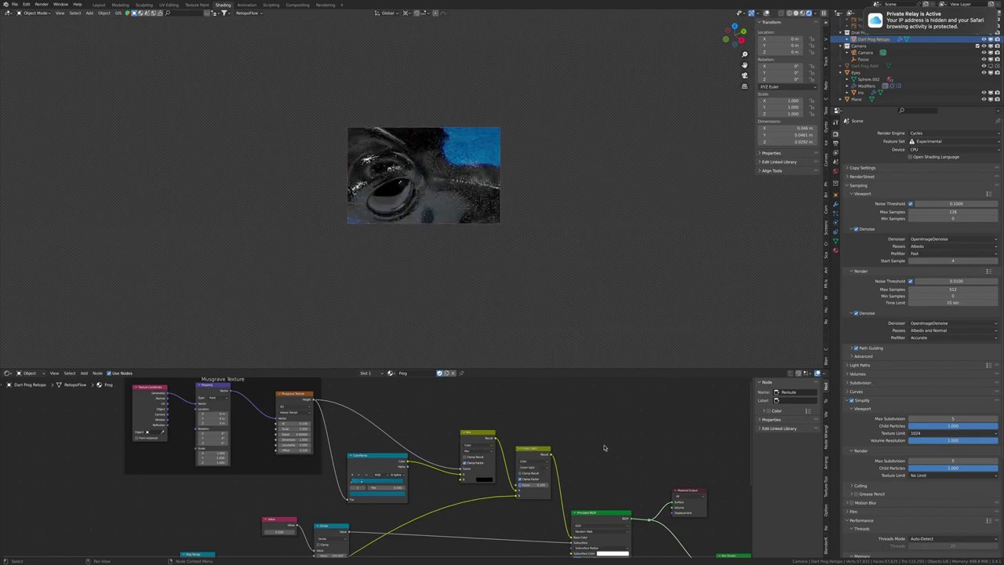
pyautogui.scroll(2, 487, 455)
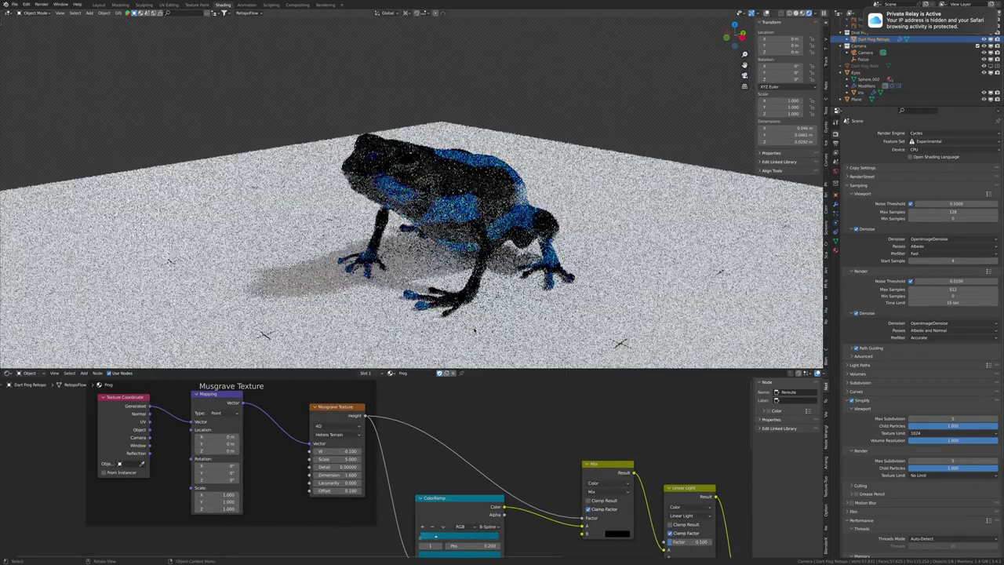
pyautogui.press('KP_0')
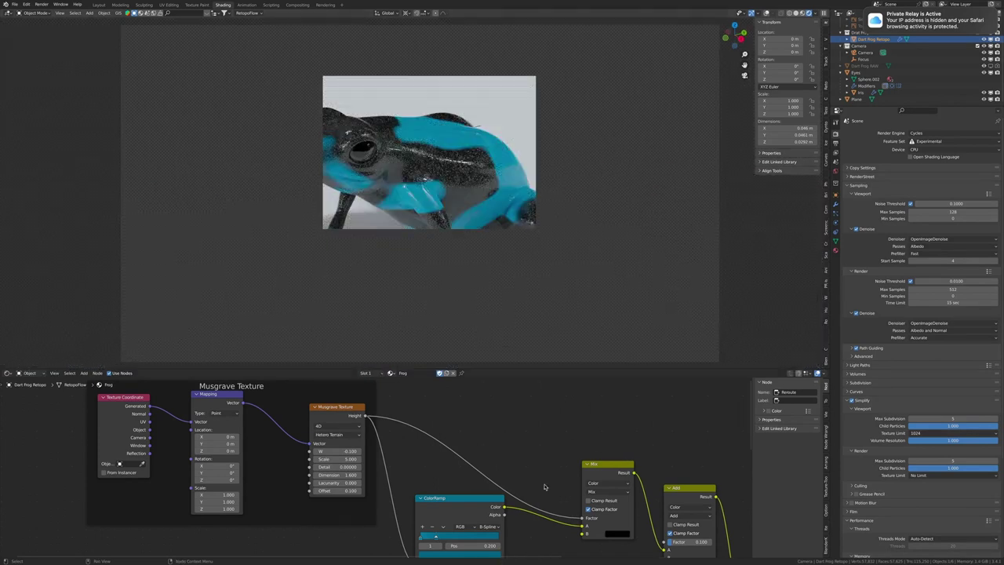
# Step: Add an RGB node wrapped in a Color group with Value raised to 0.400
pyautogui.moveTo(544, 487); pyautogui.dragTo(515, 434, button='middle')
pyautogui.hotkey('shift', 'a')
pyautogui.click(486, 486)
pyautogui.hotkey('ctrl', 'g')
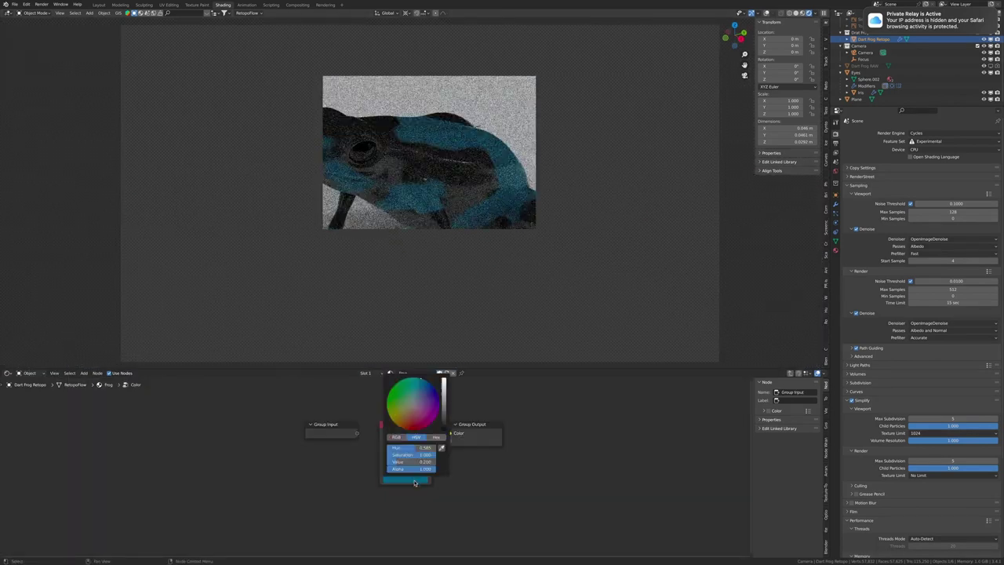
pyautogui.click(408, 480)
pyautogui.moveTo(396, 461); pyautogui.dragTo(409, 467)
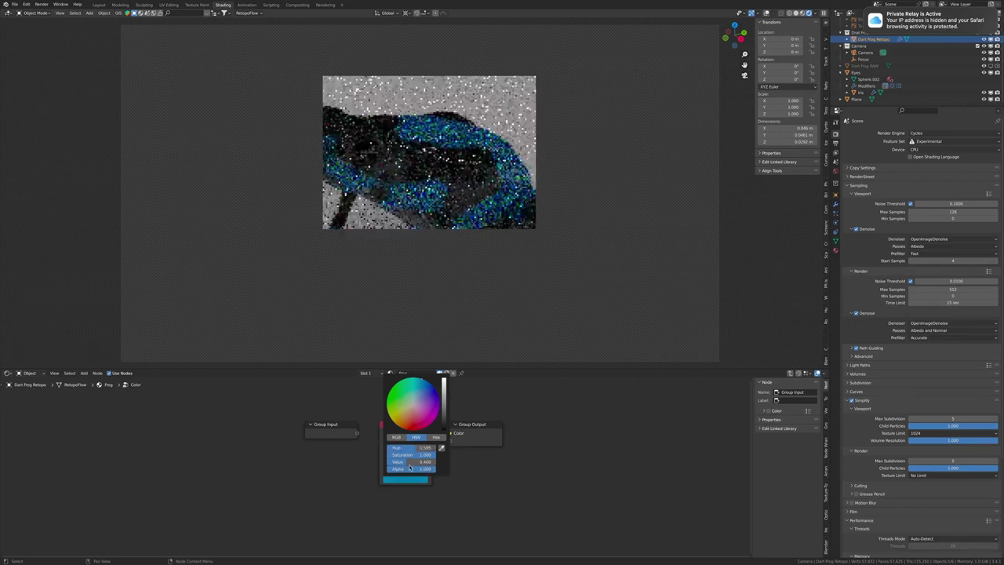
pyautogui.press('Tab')
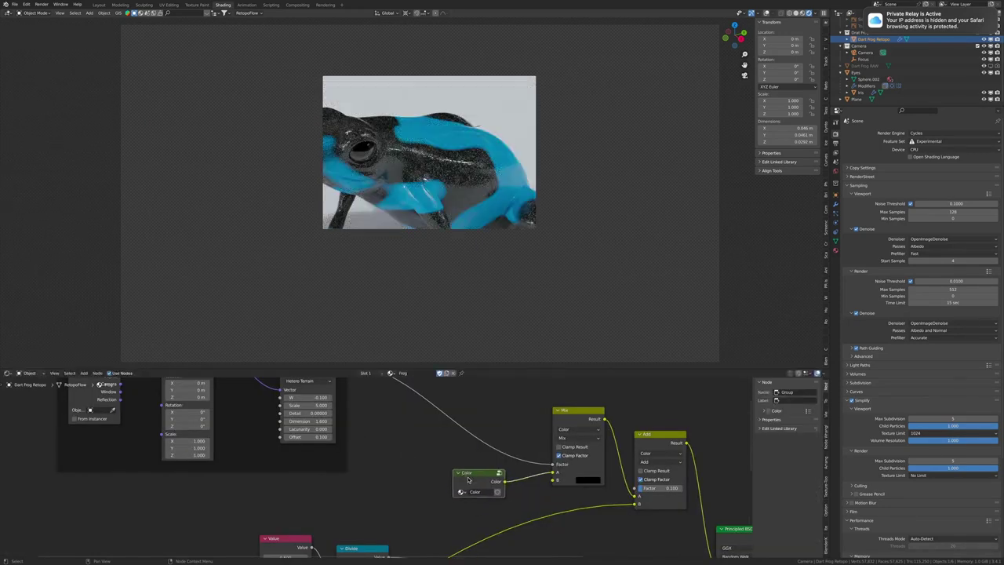
pyautogui.hotkey('ctrl', 's')
# Step: Change the Add mix to Divide with factor 0.025, keeping the shader as surface output
pyautogui.moveTo(659, 491); pyautogui.dragTo(424, 455, button='middle')
pyautogui.keyDown('ctrl'); pyautogui.scroll(-7, 428, 432); pyautogui.keyUp('ctrl')
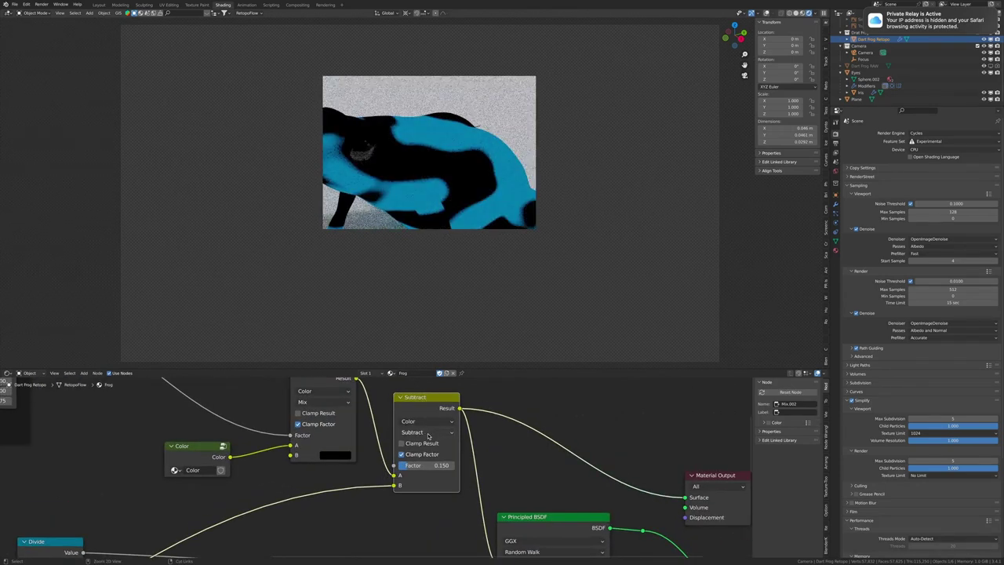
pyautogui.hotkey('ctrl', 'z')
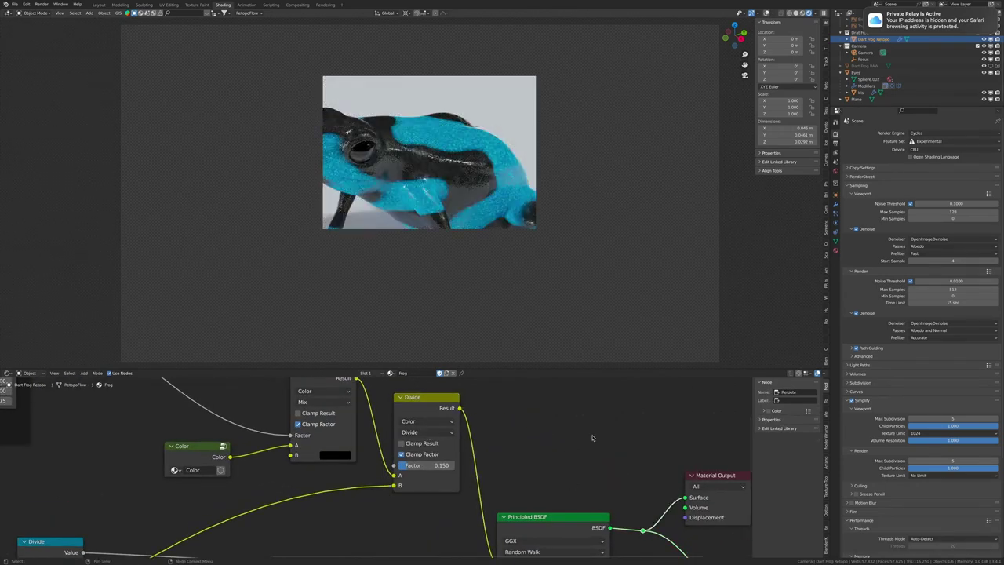
pyautogui.write('0.025')
pyautogui.press('Return')
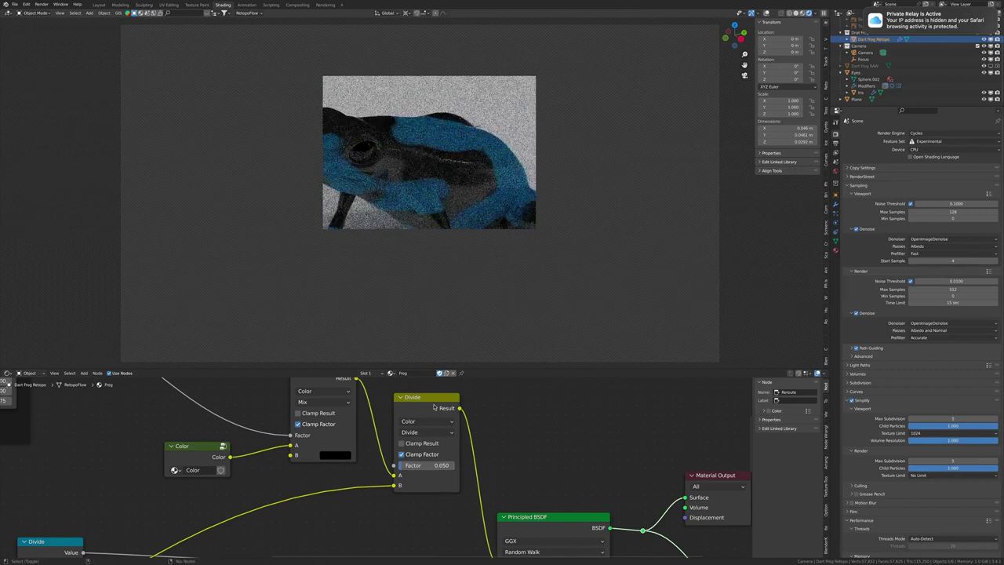
pyautogui.scroll(-2, 548, 291)
pyautogui.hotkey('ctrl', 'z')
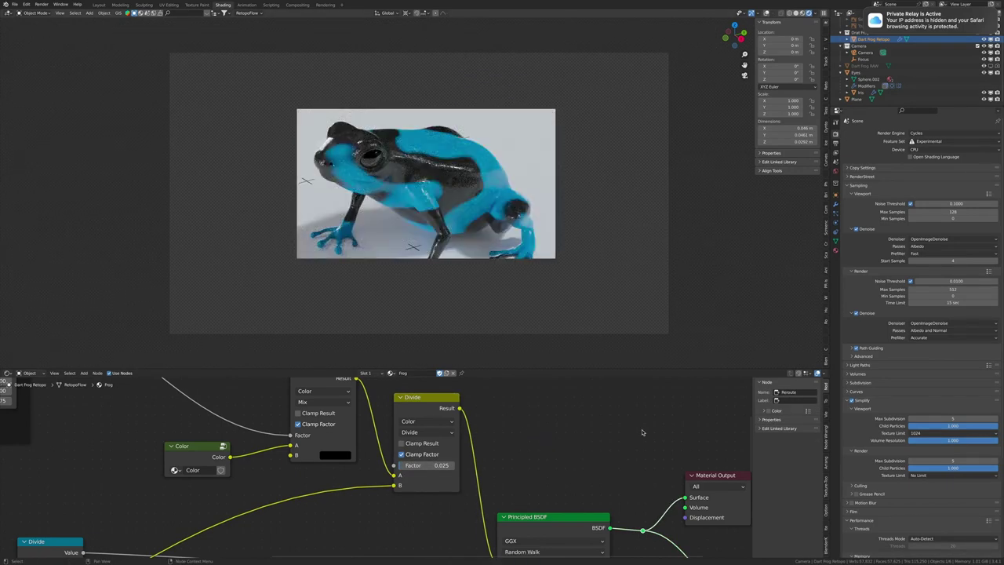
# Step: Compare blend-mode previews on the frog, then duplicate the Divide mix before the Principled BSDF
pyautogui.scroll(-2, 642, 432)
pyautogui.hotkey('ctrl', 'shift', 'z')
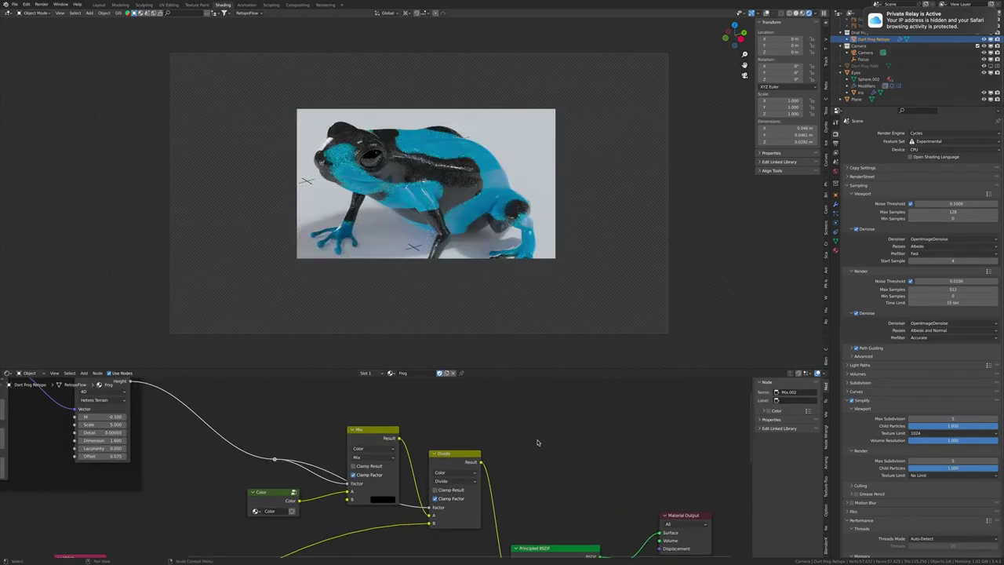
pyautogui.hotkey('ctrl', 'shift', 'z')
pyautogui.hotkey('ctrl', 'shift', 'z')
pyautogui.hotkey('ctrl', 'shift', 'z')
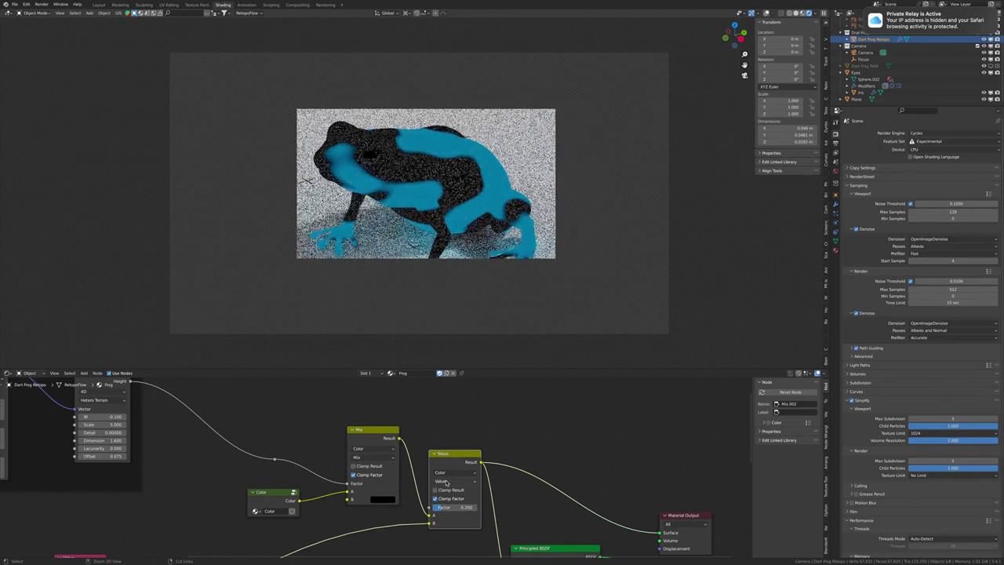
pyautogui.hotkey('ctrl', 'shift', 'z')
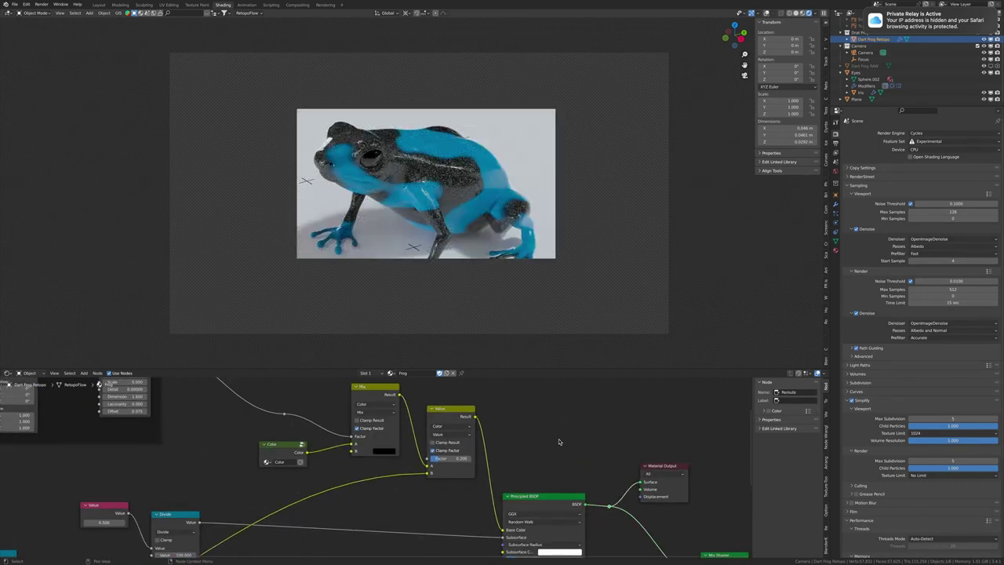
pyautogui.hotkey('ctrl', 'shift', 'z')
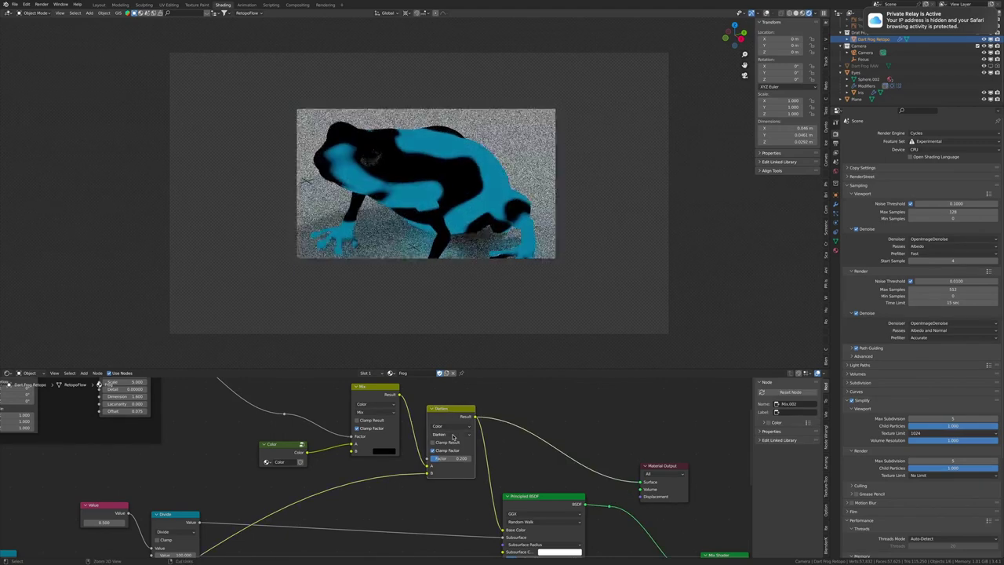
pyautogui.hotkey('ctrl', 'shift', 'z')
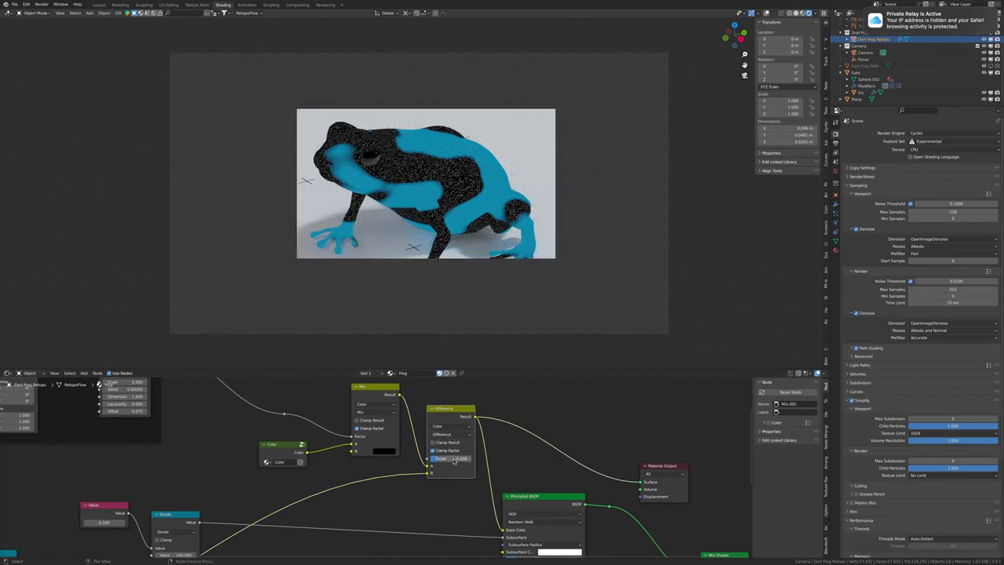
pyautogui.keyDown('ctrl'); pyautogui.scroll(-3, 452, 434); pyautogui.keyUp('ctrl')
pyautogui.hotkey('ctrl', 's')
pyautogui.hotkey('ctrl', 'z')
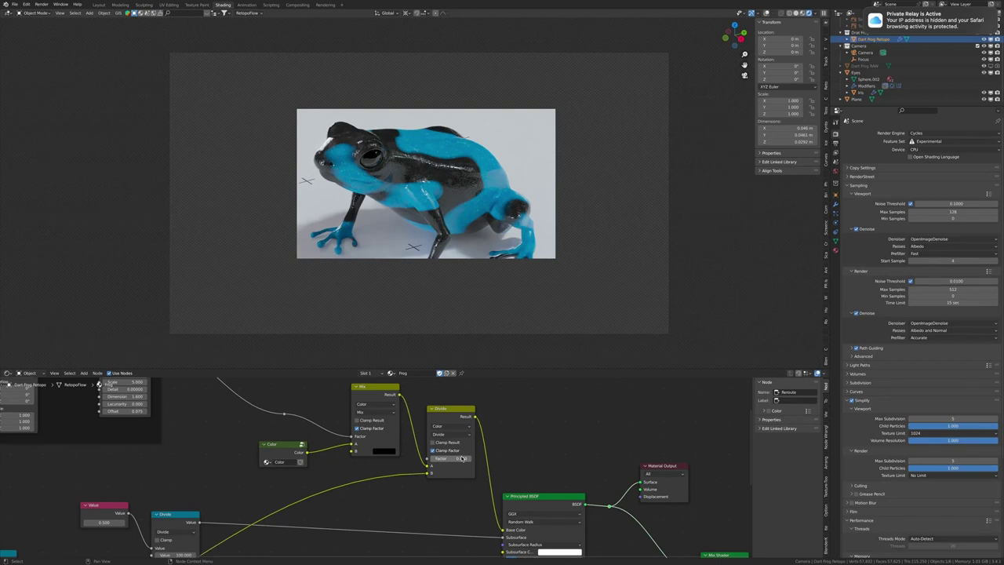
pyautogui.hotkey('shift', 'd')
pyautogui.click(531, 456)
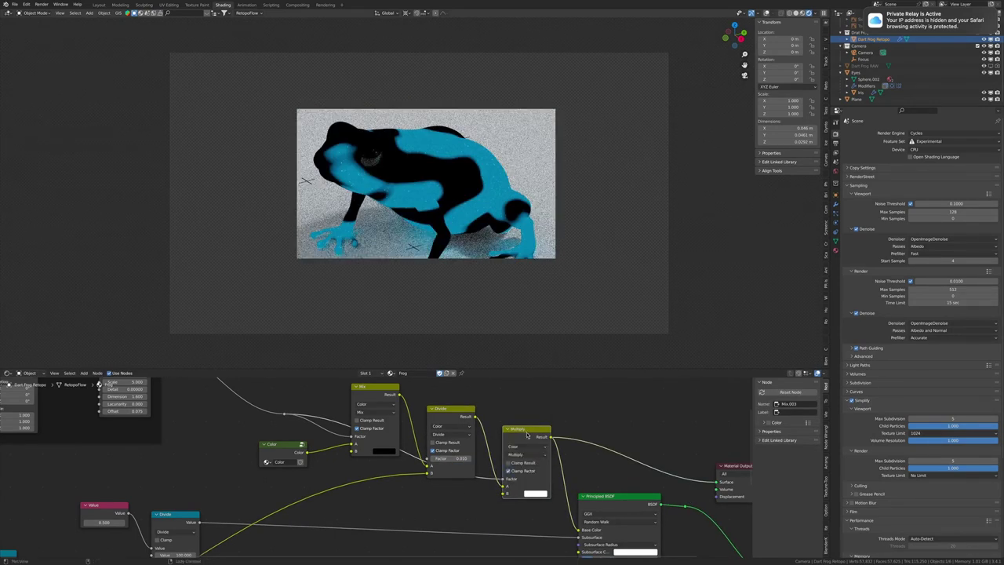
# Step: Connect a second input into the Add mix and insert a Map Range between Divide and Add
pyautogui.keyDown('ctrl'); pyautogui.scroll(-4, 524, 455); pyautogui.keyUp('ctrl')
pyautogui.keyDown('ctrl'); pyautogui.scroll(-1, 524, 454); pyautogui.keyUp('ctrl')
pyautogui.scroll(-1, 473, 478)
pyautogui.scroll(-1, 473, 477)
pyautogui.moveTo(383, 474); pyautogui.dragTo(480, 487)
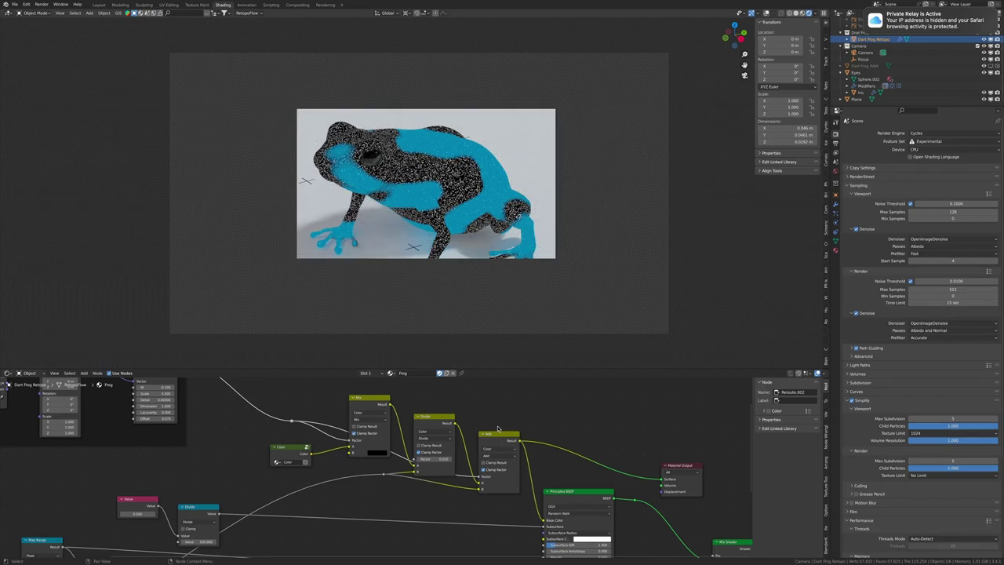
pyautogui.scroll(-2, 497, 428)
pyautogui.click(473, 443)
pyautogui.hotkey('shift', 'a')
pyautogui.write('map r')
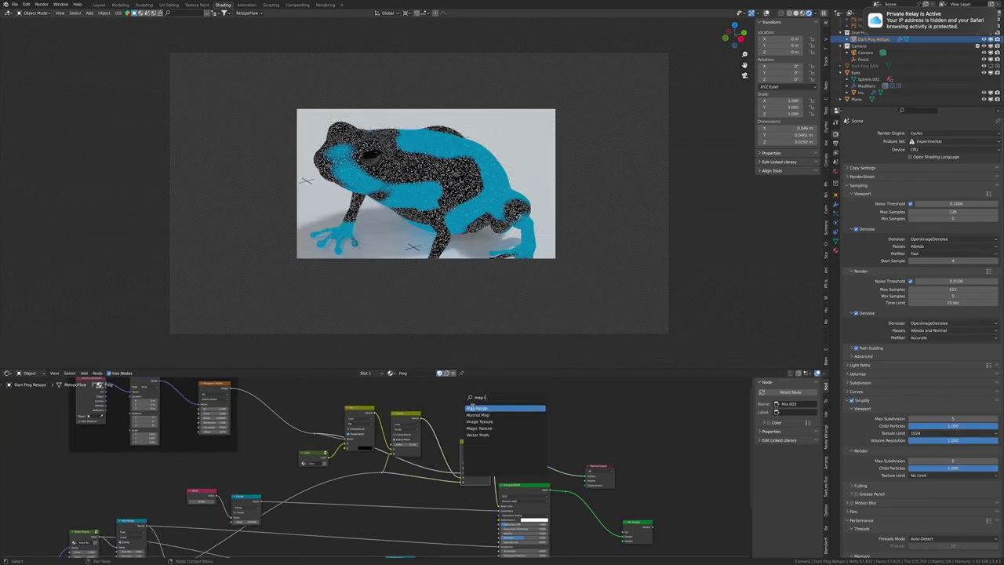
pyautogui.click(471, 408)
pyautogui.scroll(2, 510, 455)
pyautogui.hotkey('ctrl', 's')
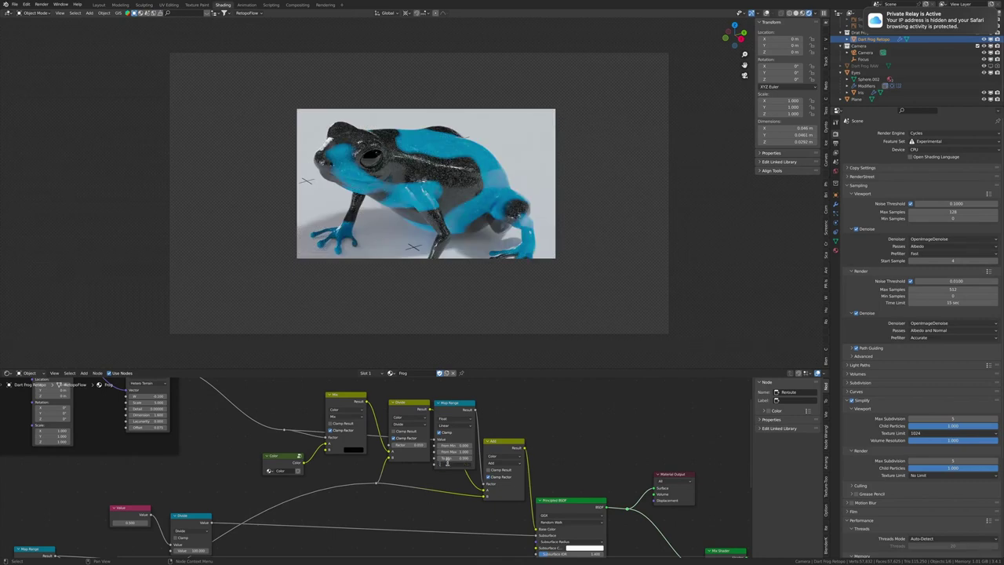
# Step: Try other blending modes on the spot layer node, then undo back to plain Mix
pyautogui.scroll(1, 470, 463)
pyautogui.click(501, 455)
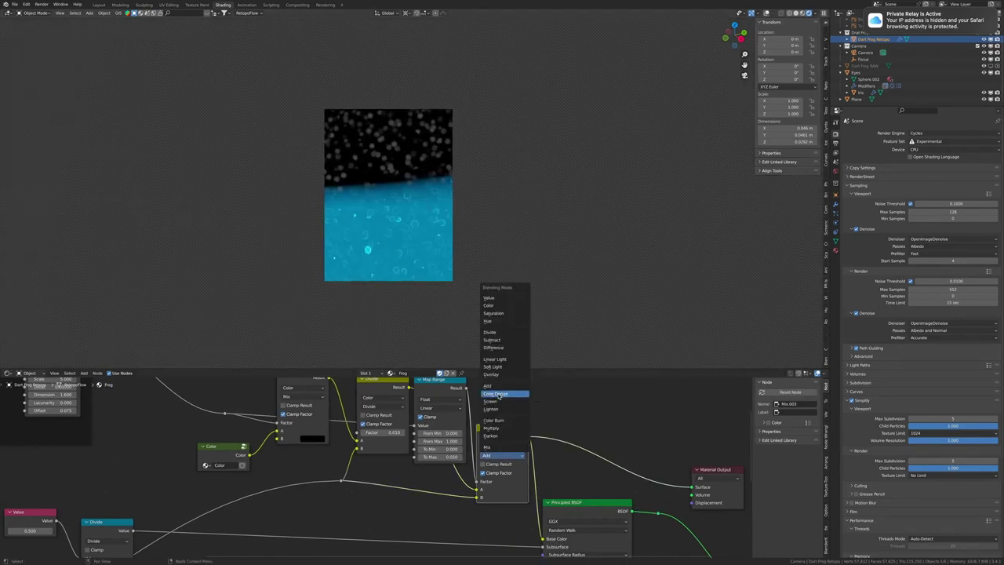
pyautogui.click(500, 446)
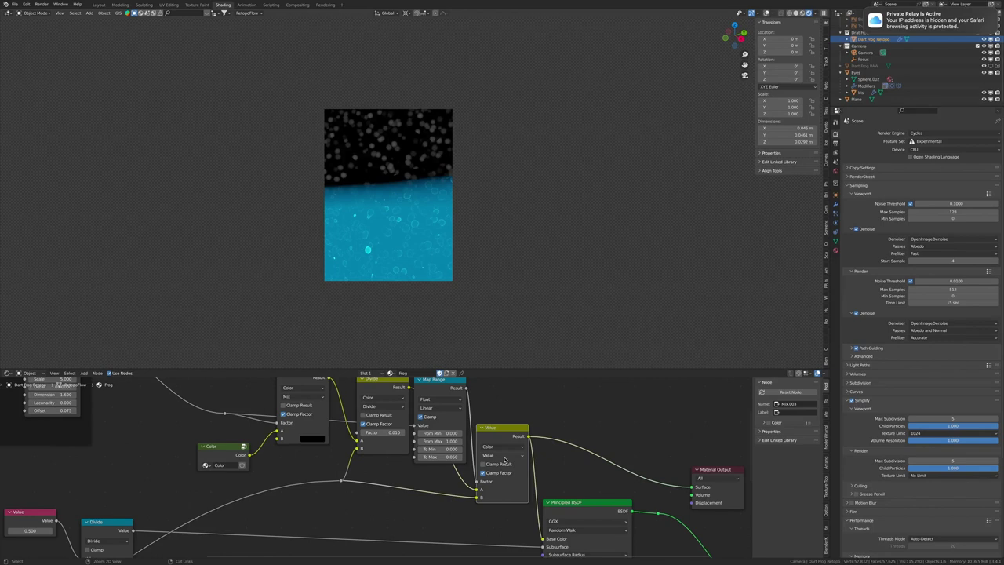
pyautogui.click(504, 456)
pyautogui.click(499, 428)
pyautogui.hotkey('ctrl', 'z')
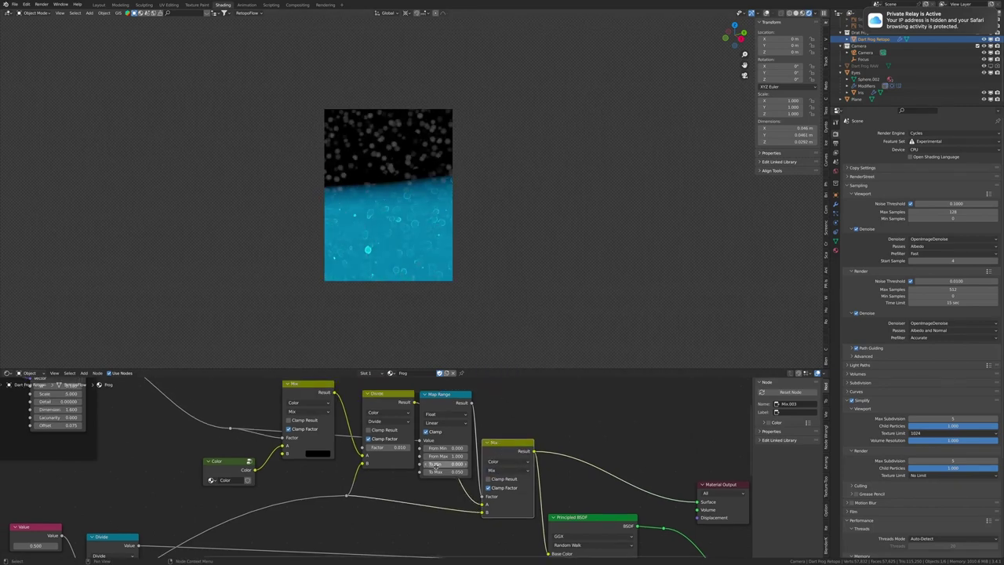
pyautogui.hotkey('ctrl', 'z')
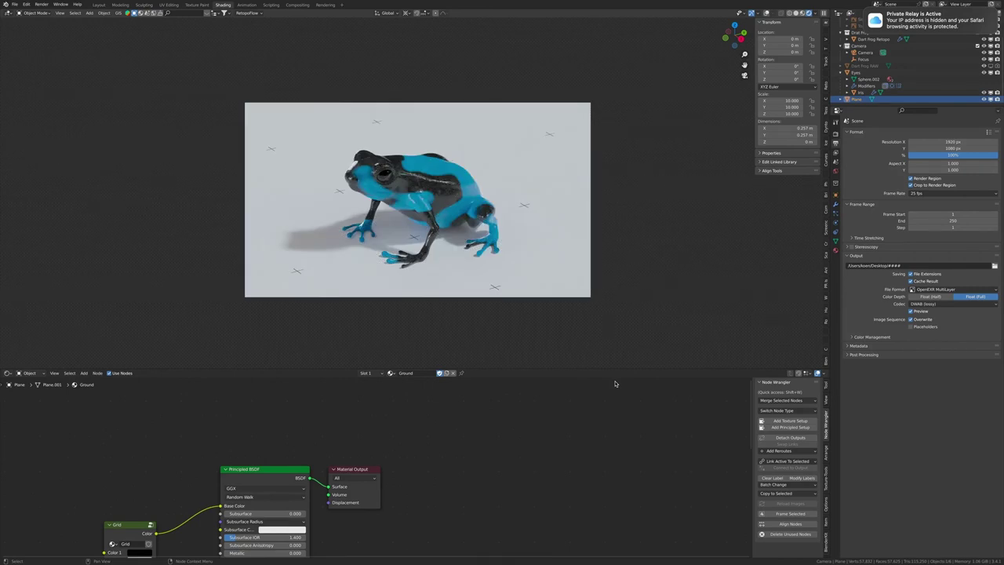
# Step: Save, render the frog on the grid ground in Cycles, zoom into the result, then close it
pyautogui.hotkey('ctrl', 's')
pyautogui.click(836, 130)
pyautogui.press('F12')
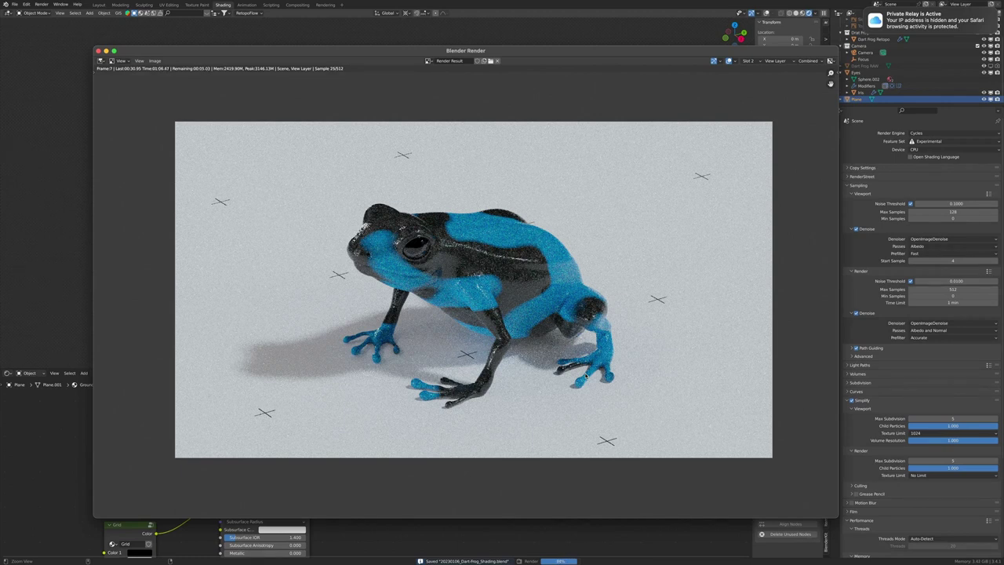
pyautogui.scroll(4, 471, 251)
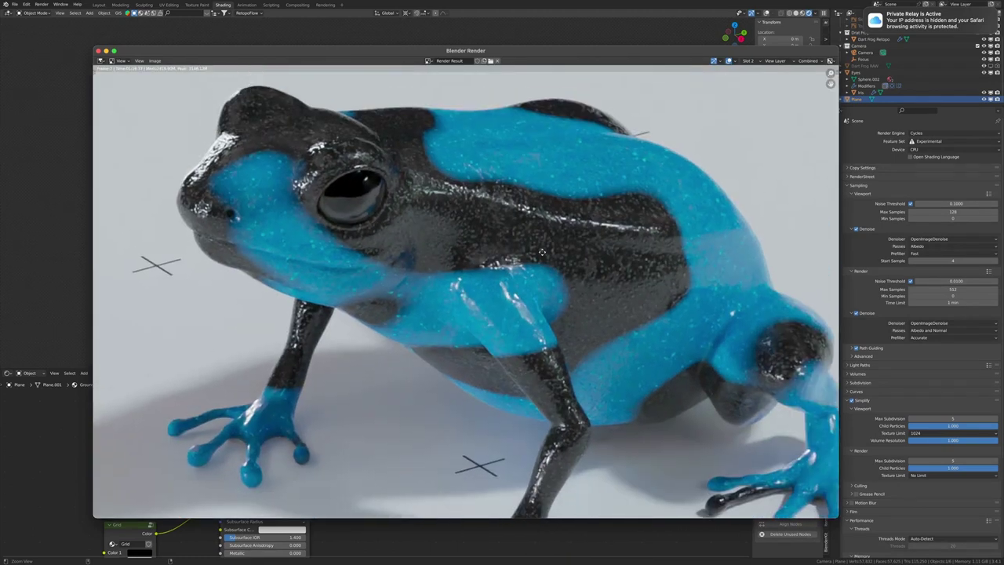
pyautogui.click(98, 51)
# Step: Add a Mapping node and a Value node below it for the noise dots' scale
pyautogui.scroll(2, 274, 431)
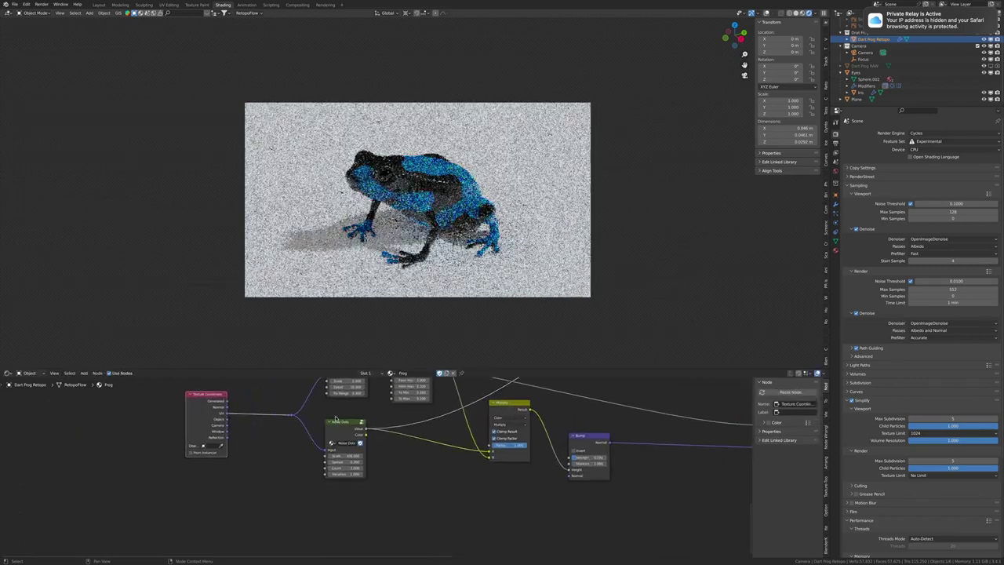
pyautogui.hotkey('shift', 'a')
pyautogui.write('m')
pyautogui.press('Return')
pyautogui.hotkey('shift', 'a')
pyautogui.write('value')
pyautogui.press('Return')
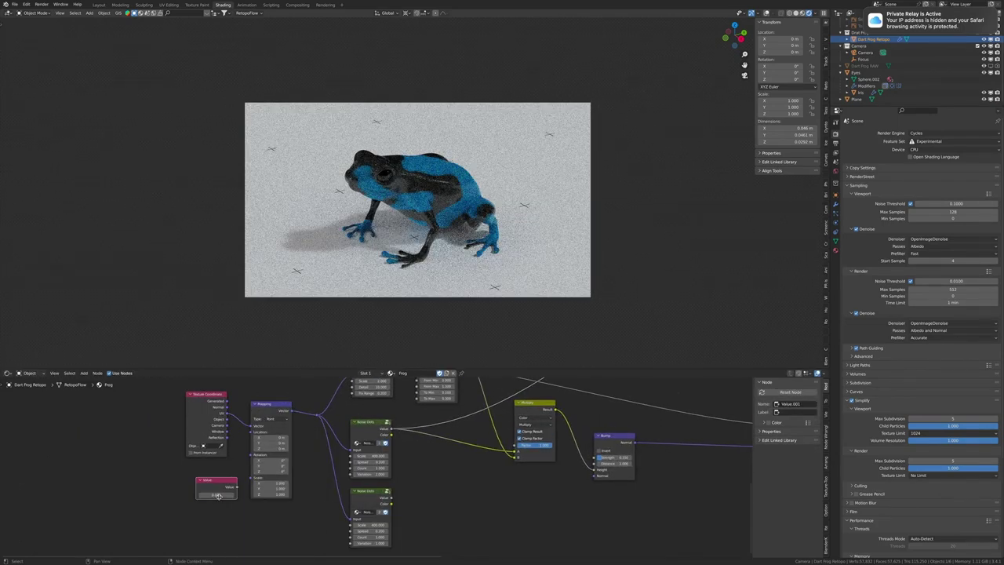
pyautogui.hotkey('ctrl', 's')
pyautogui.click(804, 14)
pyautogui.scroll(2, 412, 192)
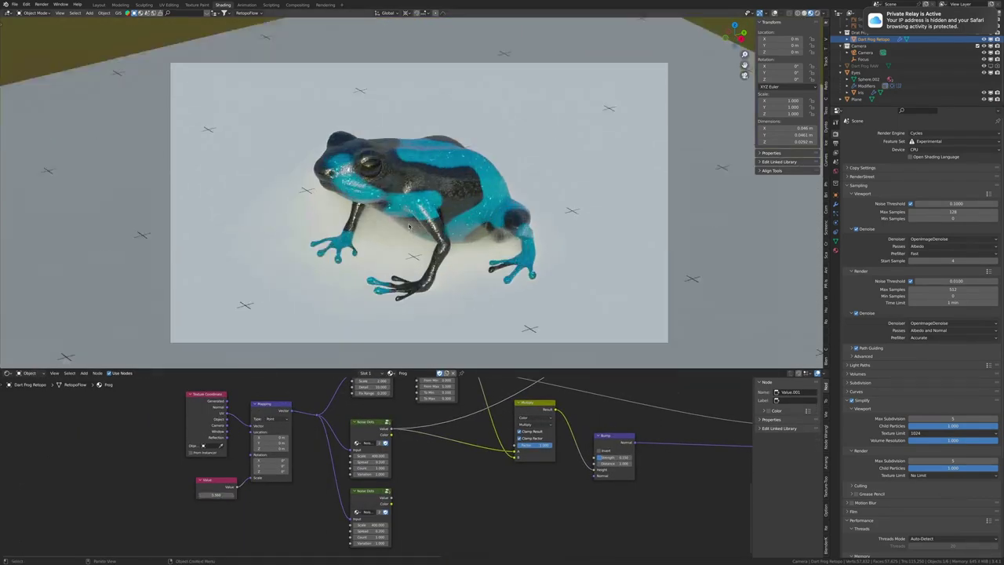
pyautogui.scroll(5, 411, 192)
pyautogui.scroll(-3, 566, 418)
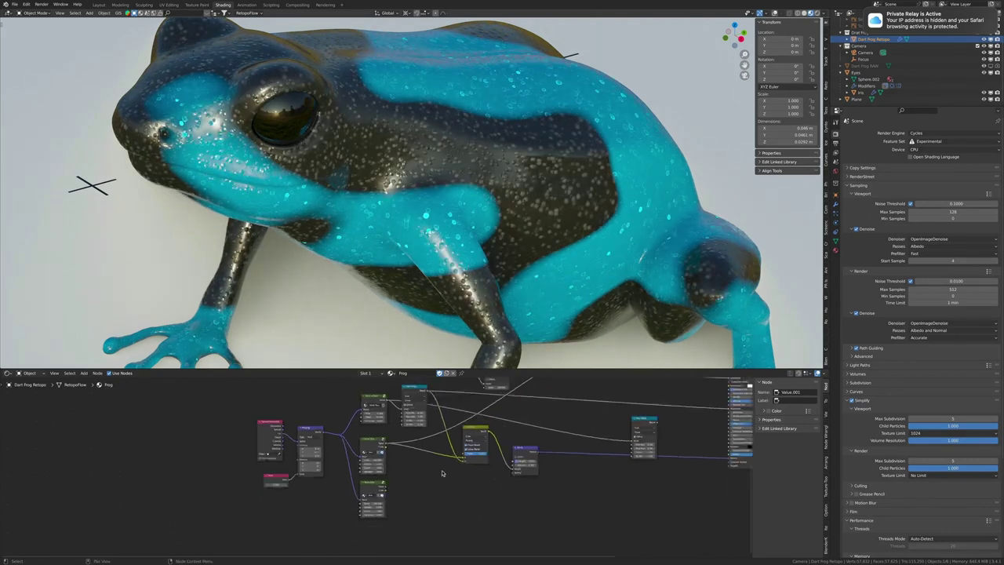
pyautogui.scroll(-2, 566, 418)
pyautogui.keyDown('ctrl'); pyautogui.keyDown('shift'); pyautogui.click(566, 418); pyautogui.keyUp('shift'); pyautogui.keyUp('ctrl')
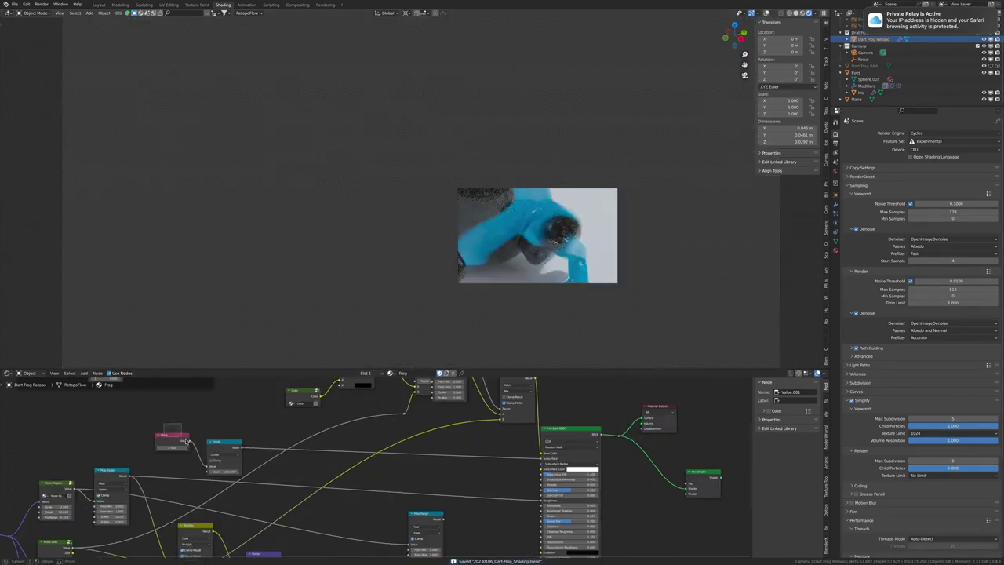
# Step: Connect the Map Range result to the Principled BSDF Clearcoat and hide its unused sockets
pyautogui.moveTo(186, 441); pyautogui.dragTo(461, 441)
pyautogui.scroll(2, 582, 461)
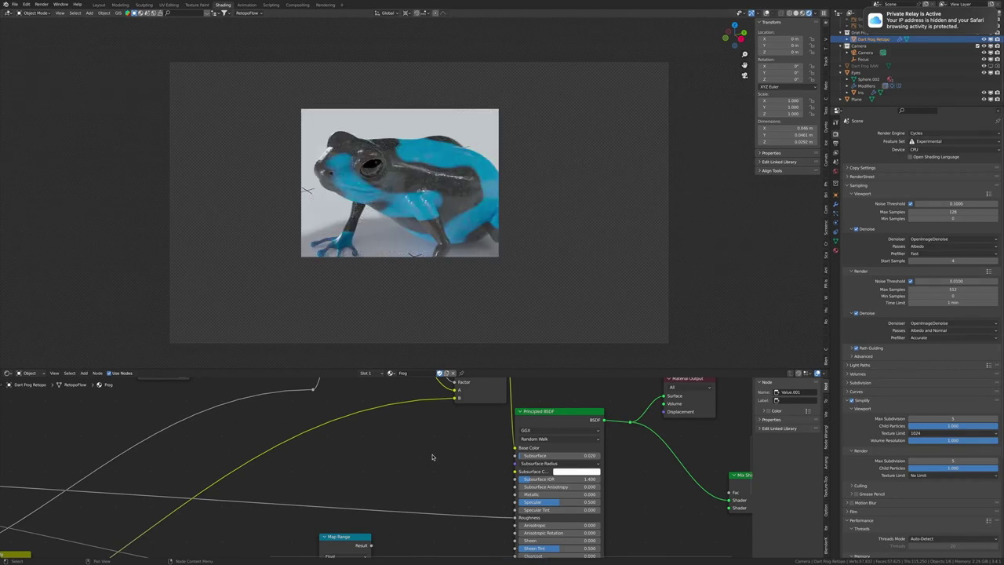
pyautogui.hscroll(5, 431, 456)
pyautogui.scroll(-5, 251, 450)
pyautogui.scroll(-3, 346, 448)
pyautogui.scroll(5, 453, 447)
pyautogui.click(470, 455)
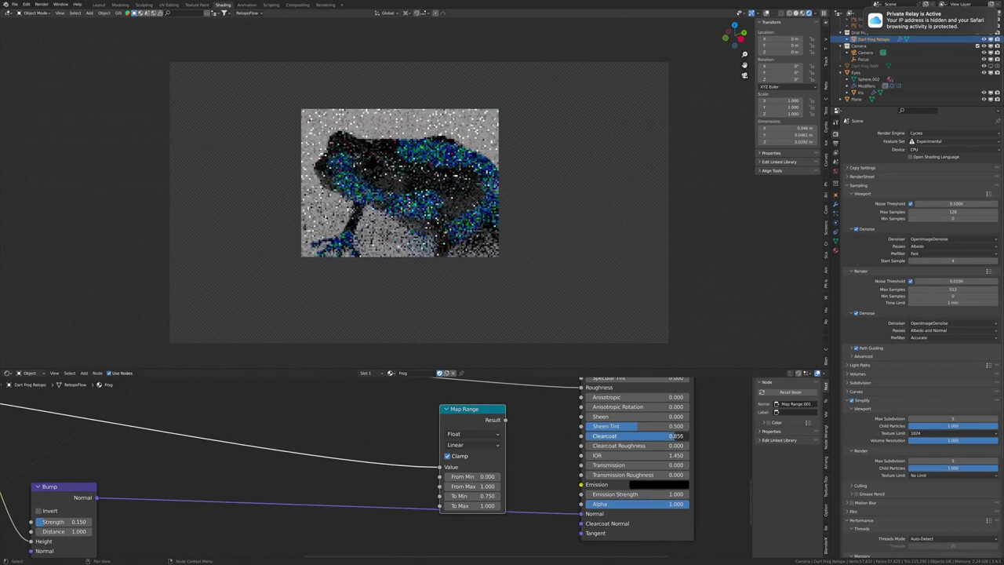
pyautogui.moveTo(505, 419); pyautogui.dragTo(581, 435)
pyautogui.moveTo(502, 498); pyautogui.dragTo(542, 492)
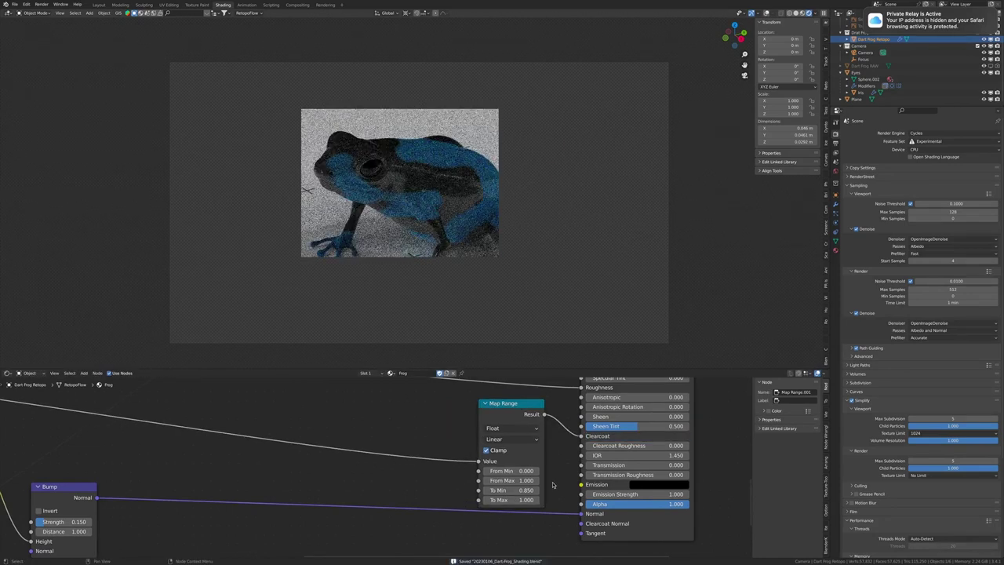
pyautogui.hotkey('ctrl', 'h')
# Step: Preview the noise dots texture on the frog
pyautogui.scroll(-4, 470, 447)
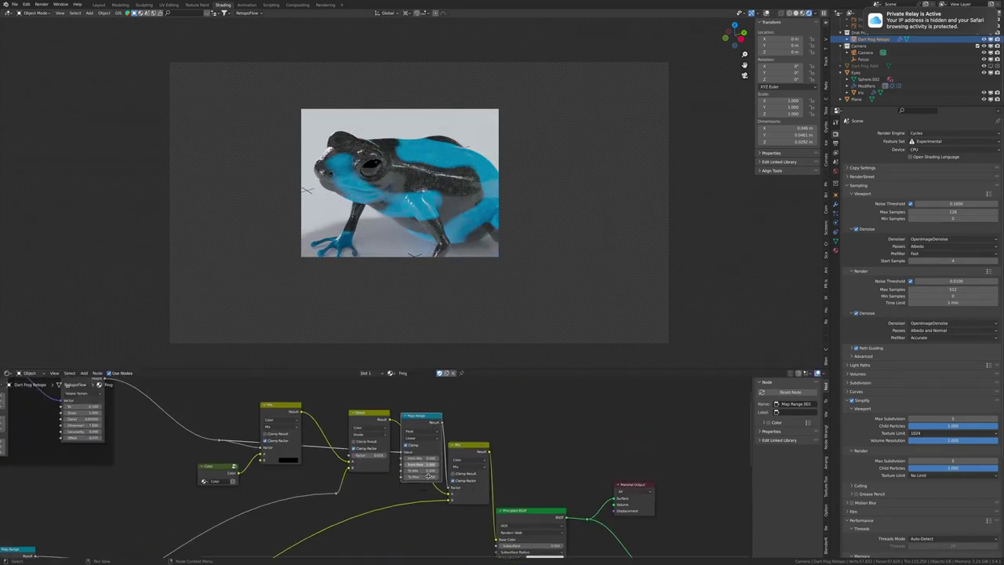
pyautogui.scroll(-1, 421, 469)
pyautogui.scroll(5, 538, 498)
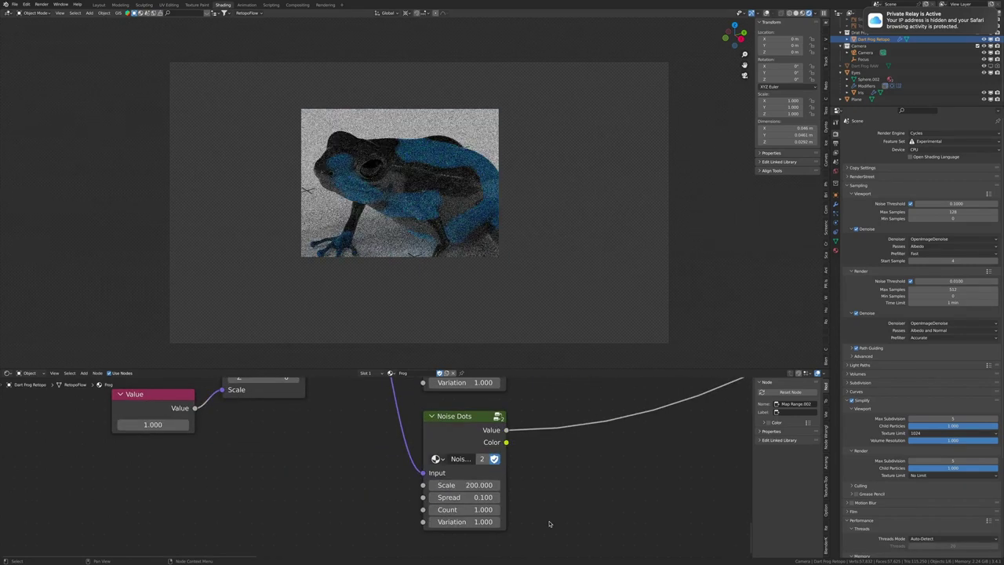
pyautogui.scroll(-4, 549, 524)
pyautogui.scroll(3, 502, 439)
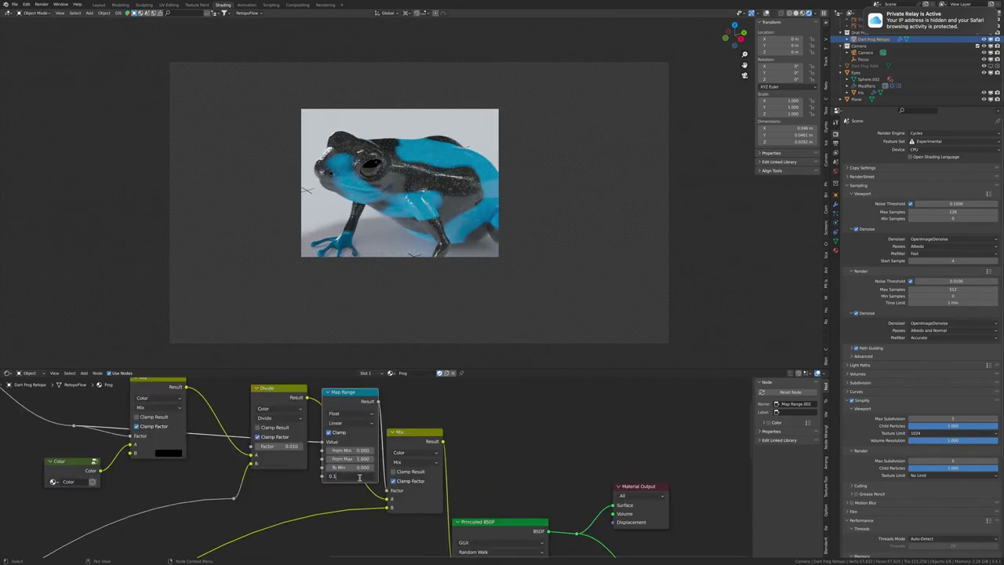
pyautogui.scroll(-3, 493, 423)
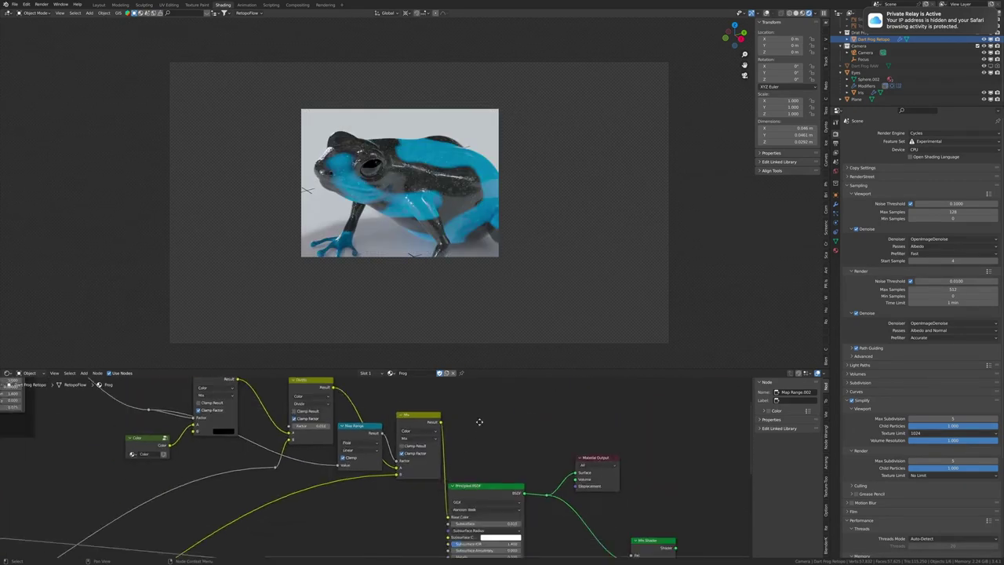
pyautogui.keyDown('ctrl'); pyautogui.keyDown('shift'); pyautogui.click(392, 459); pyautogui.keyUp('shift'); pyautogui.keyUp('ctrl')
pyautogui.scroll(-2, 254, 483)
pyautogui.scroll(2, 253, 484)
pyautogui.scroll(-2, 382, 443)
pyautogui.scroll(1, 359, 428)
# Step: Insert a Multiply Mix Color node at 0.500 before the frog's Base Color and save
pyautogui.keyDown('ctrl'); pyautogui.keyDown('shift'); pyautogui.click(459, 435); pyautogui.keyUp('shift'); pyautogui.keyUp('ctrl')
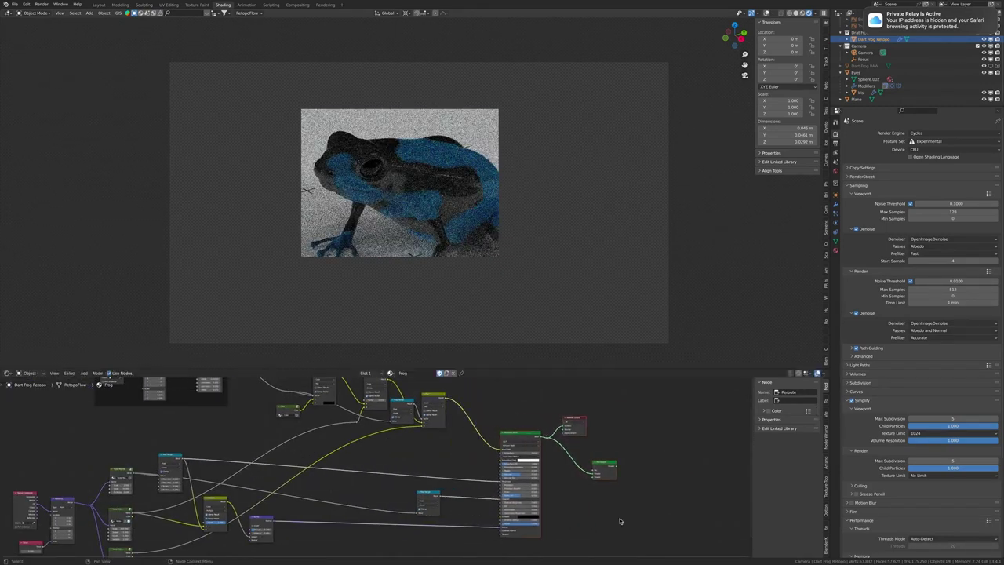
pyautogui.scroll(3, 460, 440)
pyautogui.hotkey('shift', 'a')
pyautogui.click(330, 459)
pyautogui.click(328, 439)
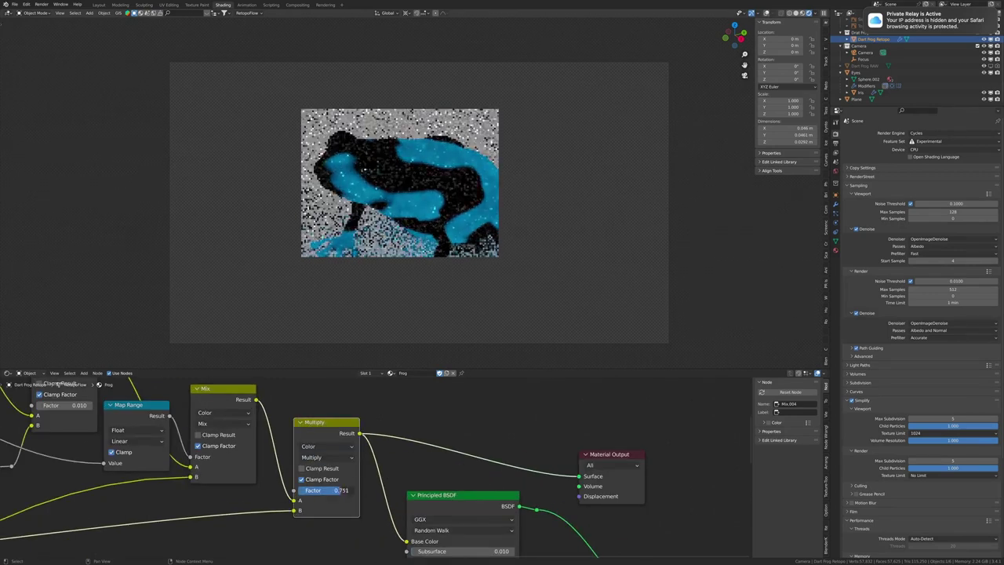
pyautogui.scroll(-2, 518, 444)
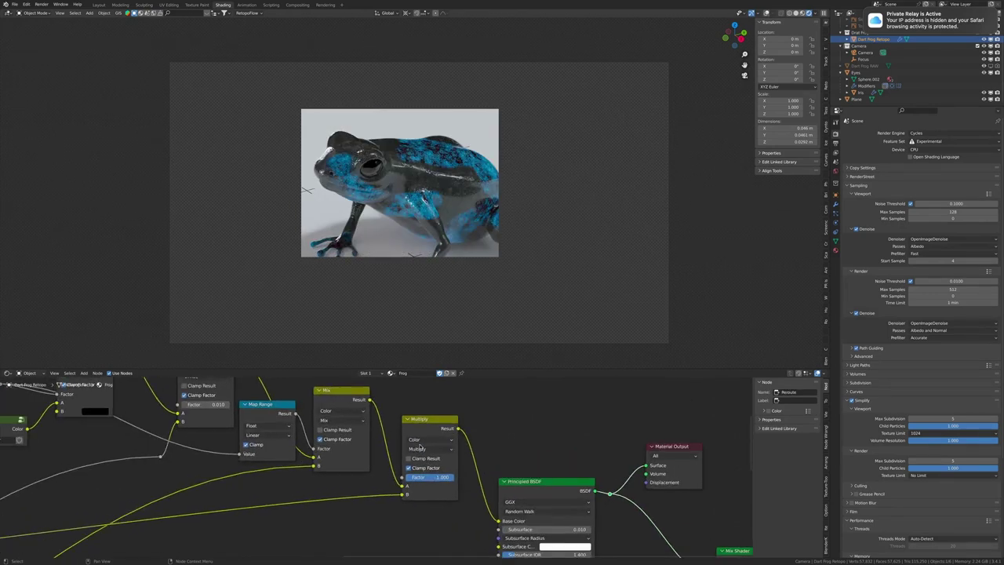
pyautogui.scroll(-2, 397, 443)
pyautogui.keyDown('ctrl'); pyautogui.keyDown('shift'); pyautogui.click(459, 474); pyautogui.keyUp('shift'); pyautogui.keyUp('ctrl')
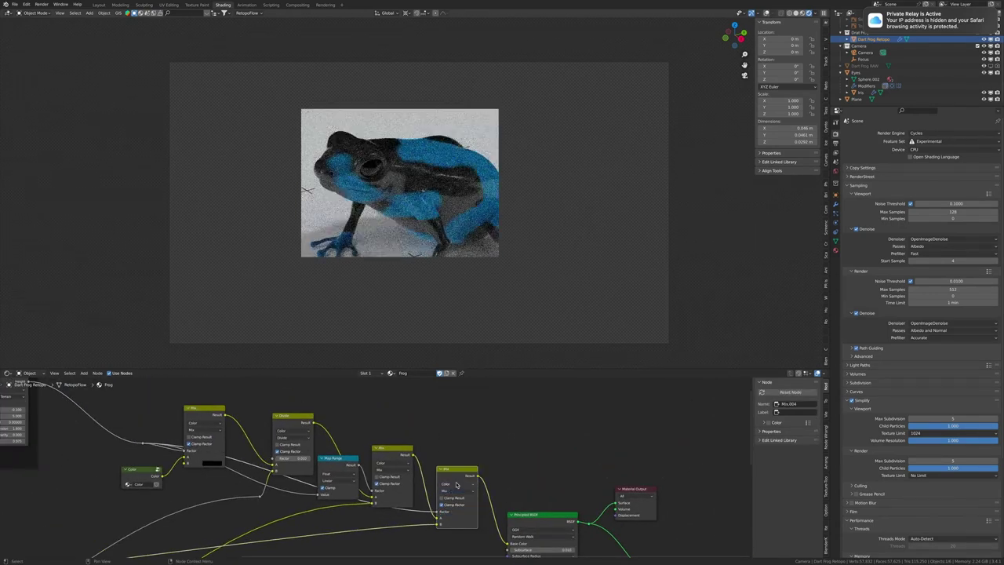
pyautogui.hotkey('ctrl', 's')
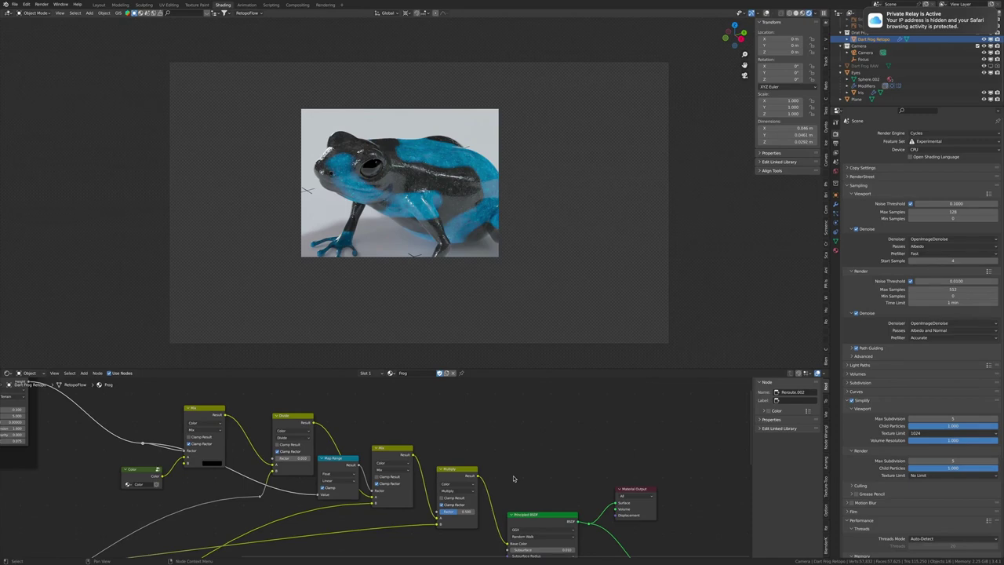
# Step: Lower the skin's Subsurface amount, trying 0.010 and 0.025, saving after each change
pyautogui.scroll(-2, 514, 479)
pyautogui.scroll(2, 501, 467)
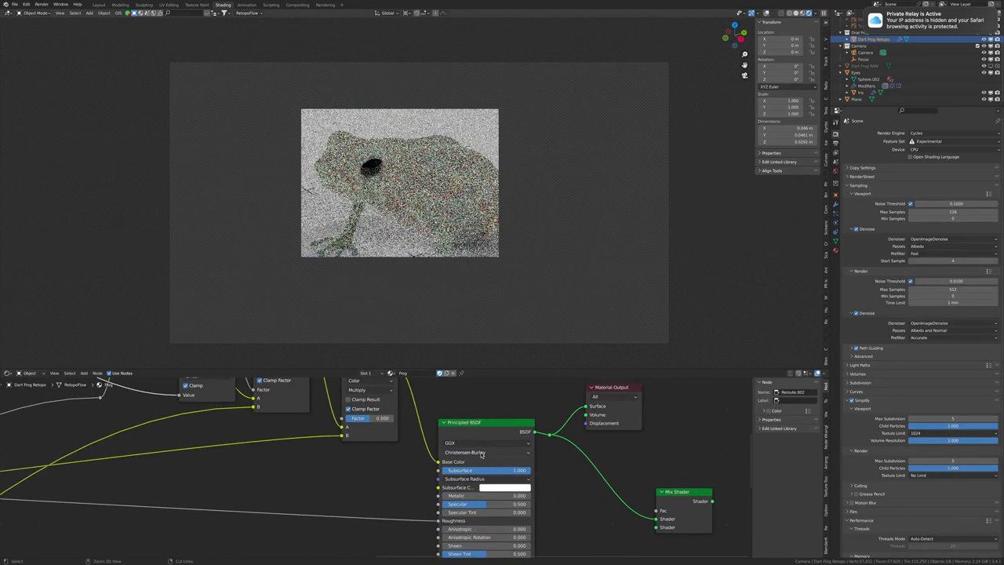
pyautogui.moveTo(487, 470)
pyautogui.mouseDown()
pyautogui.moveTo(471, 469)
pyautogui.moveTo(498, 488)
pyautogui.moveTo(462, 488)
pyautogui.mouseUp()
pyautogui.press('Return')
pyautogui.hotkey('ctrl', 's')
pyautogui.hotkey('ctrl', 's')
pyautogui.scroll(-5, 372, 461)
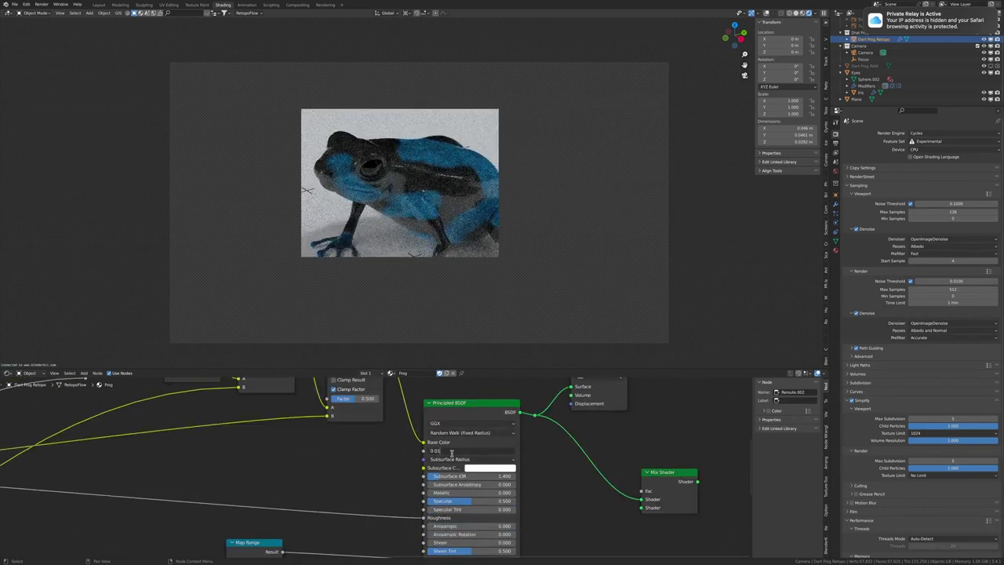
pyautogui.scroll(2, 480, 439)
pyautogui.moveTo(486, 407); pyautogui.dragTo(471, 407)
pyautogui.hotkey('ctrl', 's')
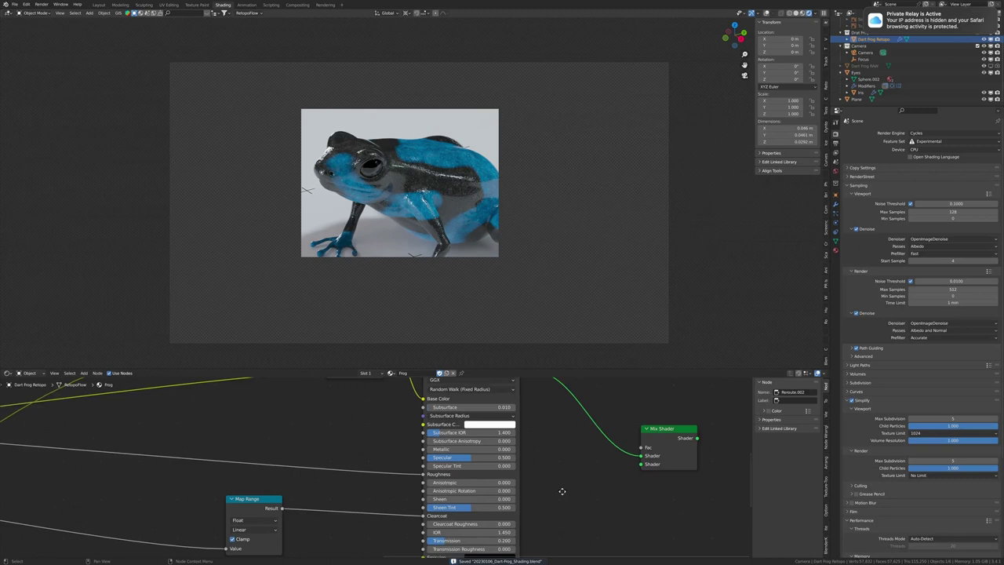
# Step: Select the Principled BSDF, save, and render a test image of the frog with F12
pyautogui.scroll(-3, 381, 470)
pyautogui.click(404, 522)
pyautogui.scroll(3, 396, 439)
pyautogui.hotkey('ctrl', 's')
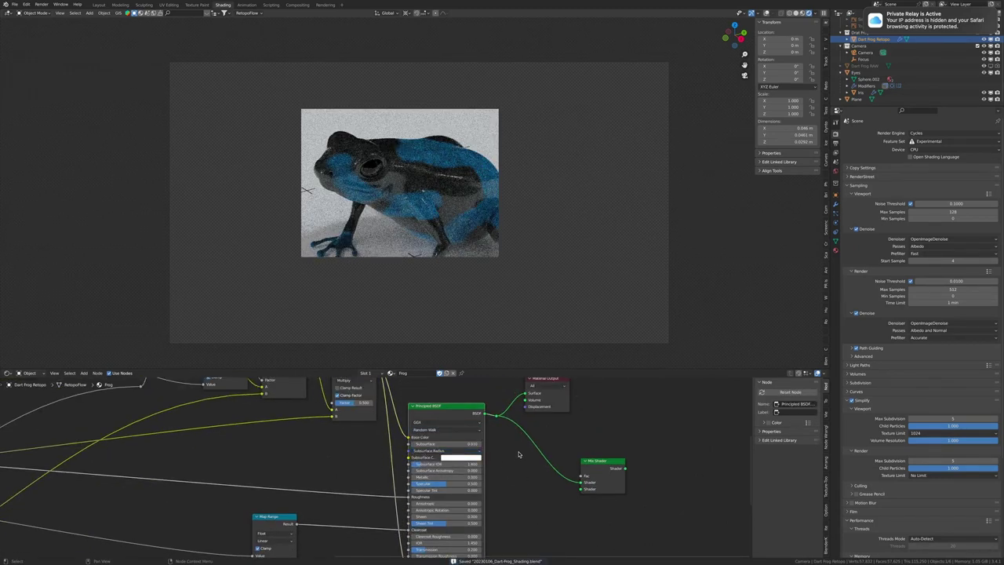
pyautogui.scroll(2, 486, 424)
pyautogui.scroll(-3, 457, 390)
pyautogui.press('F12')
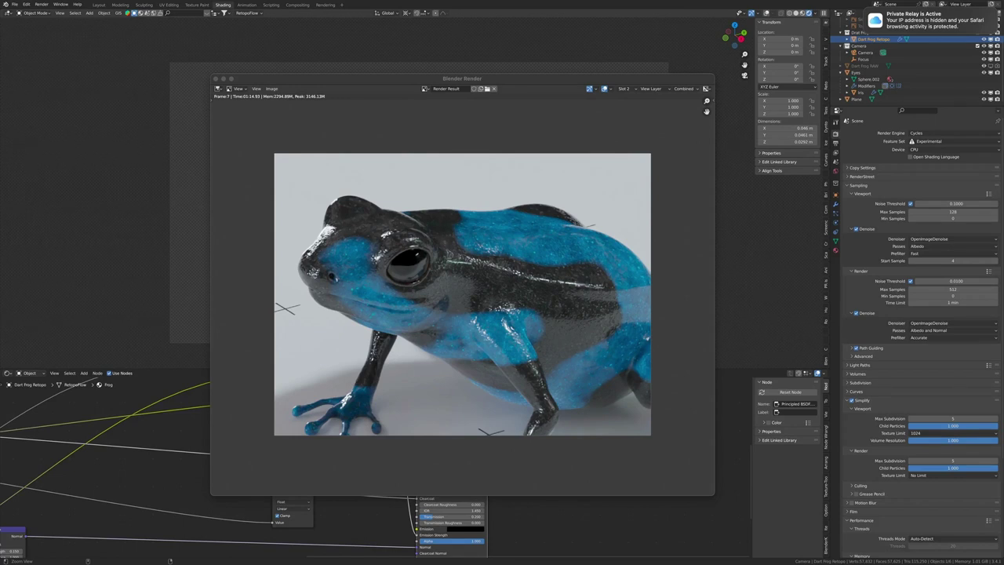
# Step: Re-render the frog, inspect the enlarged result, and select the spot Map Range node
pyautogui.press('Escape')
pyautogui.press('F12')
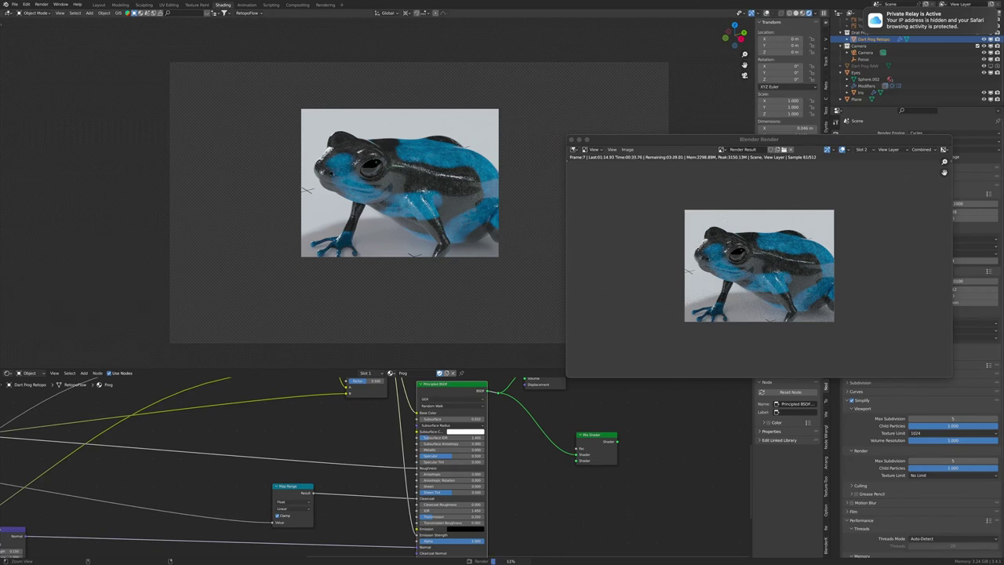
pyautogui.doubleClick(746, 142)
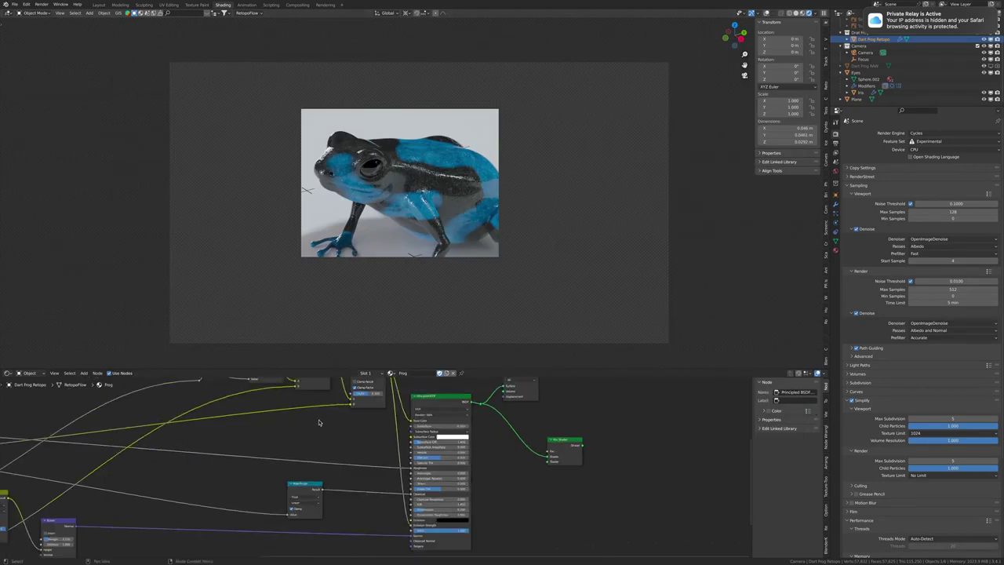
pyautogui.scroll(4, 319, 422)
pyautogui.click(313, 487)
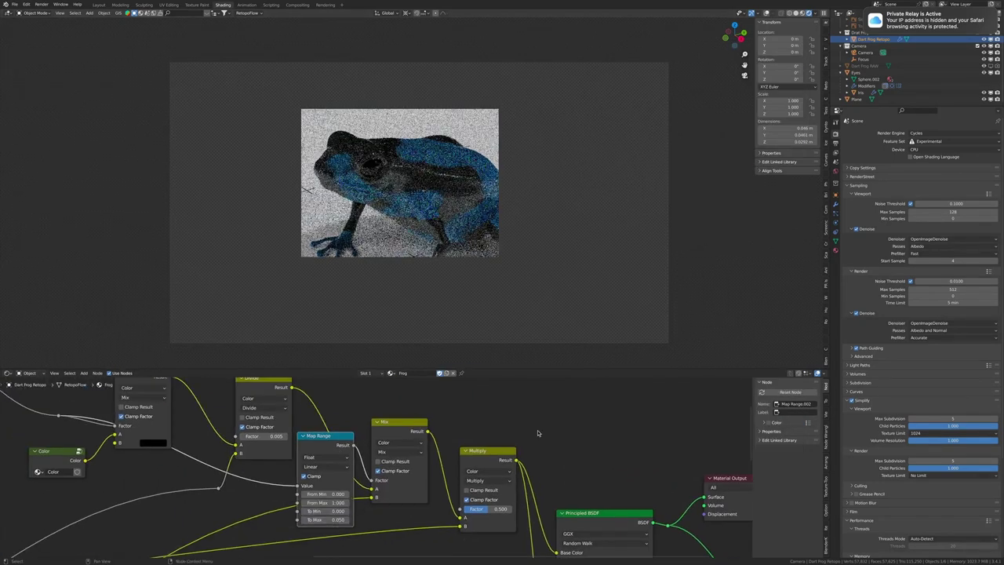
# Step: Replace the Gamma node with Invert at near-zero Fac, then dissolve it keeping the link
pyautogui.moveTo(7, 512); pyautogui.dragTo(186, 502, button='middle')
pyautogui.hotkey('ctrl', 's')
pyautogui.scroll(-2, 178, 502)
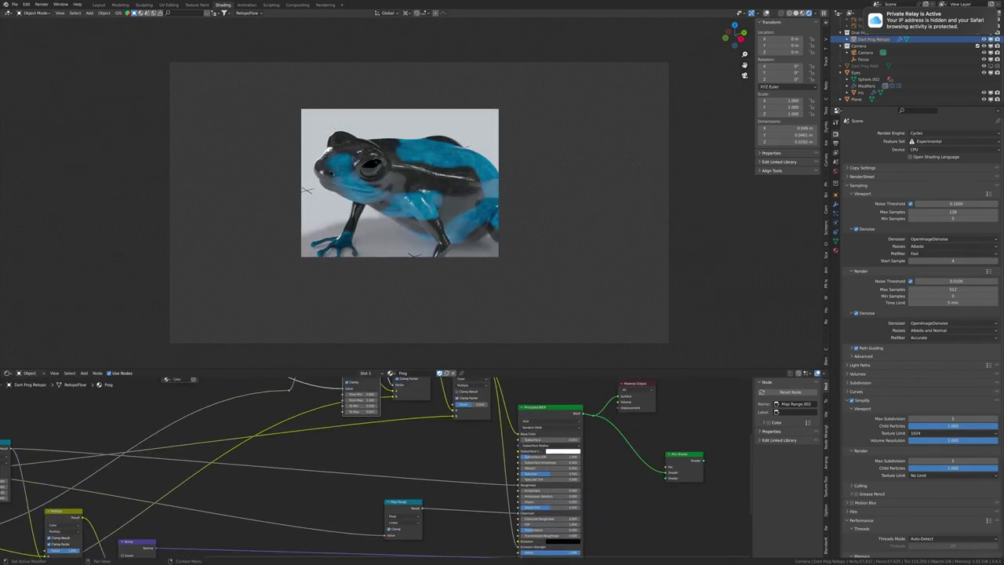
pyautogui.scroll(2, 672, 390)
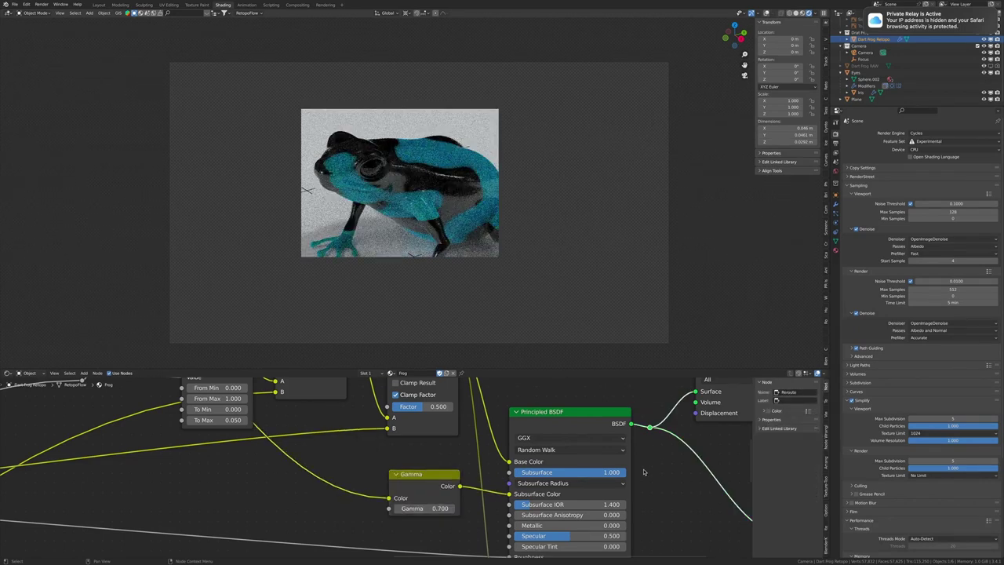
pyautogui.scroll(2, 643, 471)
pyautogui.hotkey('shift', 's')
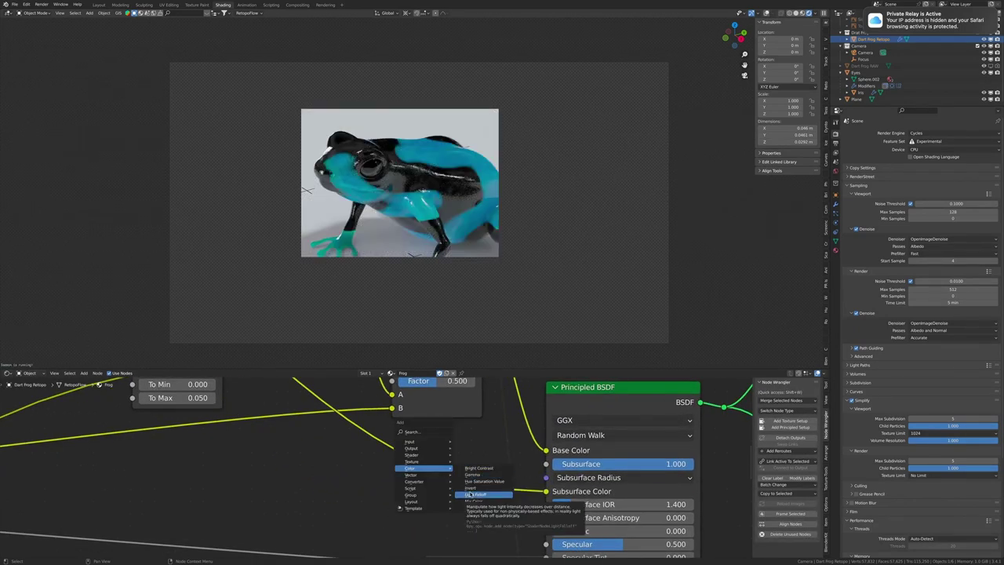
pyautogui.click(459, 488)
pyautogui.hotkey('ctrl', 'v')
pyautogui.hotkey('ctrl', 'v')
pyautogui.hotkey('ctrl', 's')
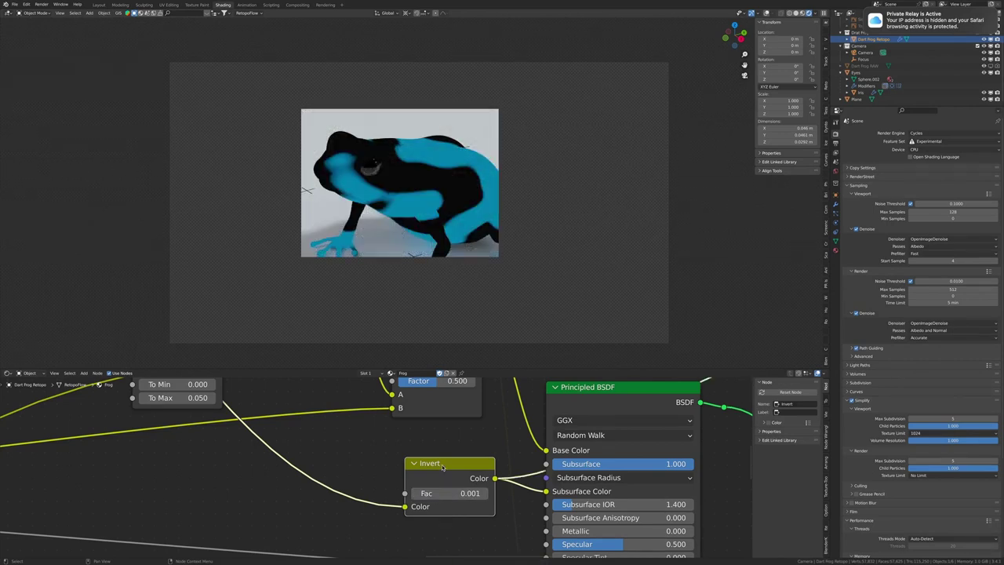
pyautogui.hotkey('ctrl', 'x')
pyautogui.hotkey('shift', 'a')
pyautogui.press('Escape')
# Step: Set a low Subsurface amount (0.010, then 0.100) and Subsurface Radius values of 0.002
pyautogui.hotkey('ctrl', 'v')
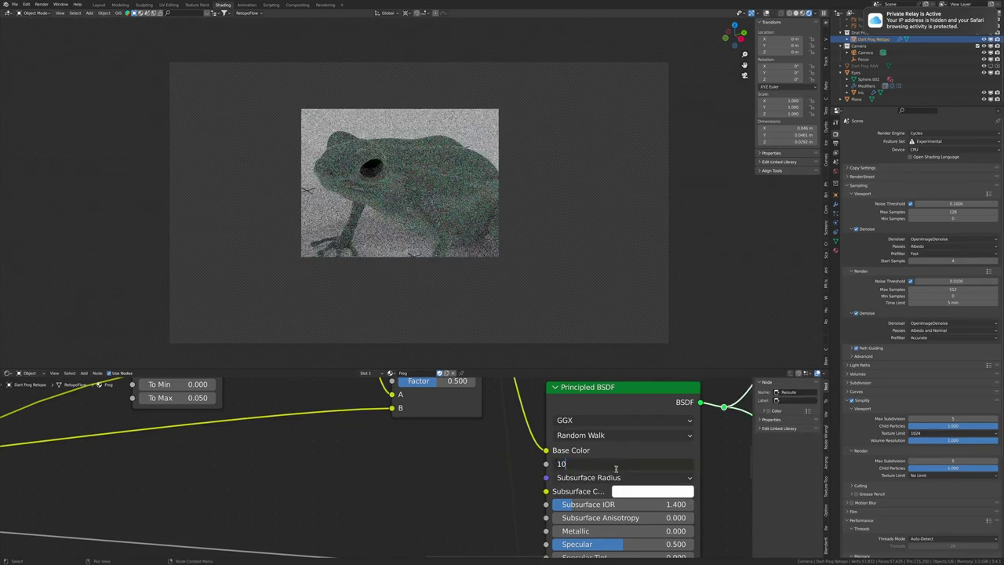
pyautogui.hotkey('ctrl', 's')
pyautogui.hotkey('ctrl', 'v')
pyautogui.click(585, 477)
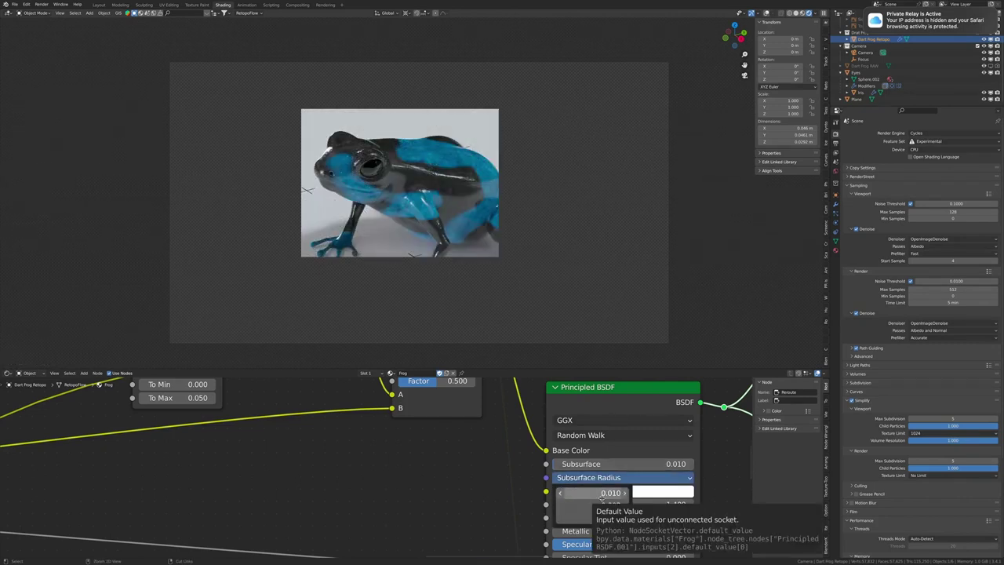
pyautogui.hotkey('ctrl', 'v')
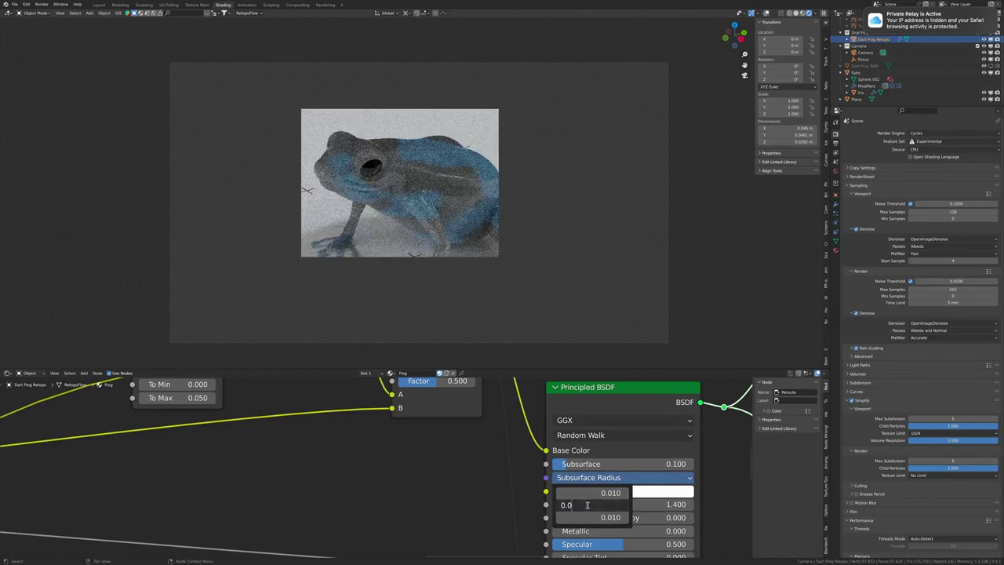
pyautogui.hotkey('ctrl', 'v')
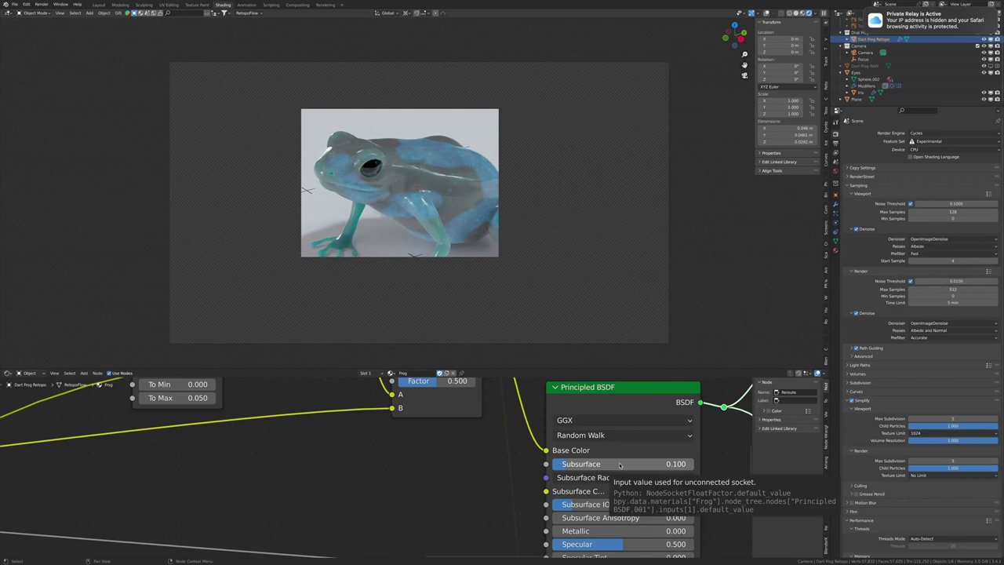
# Step: Preview the upstream Map Range mask on the frog, then restore full shading and save
pyautogui.scroll(-4, 345, 457)
pyautogui.moveTo(346, 457); pyautogui.dragTo(244, 391, button='middle')
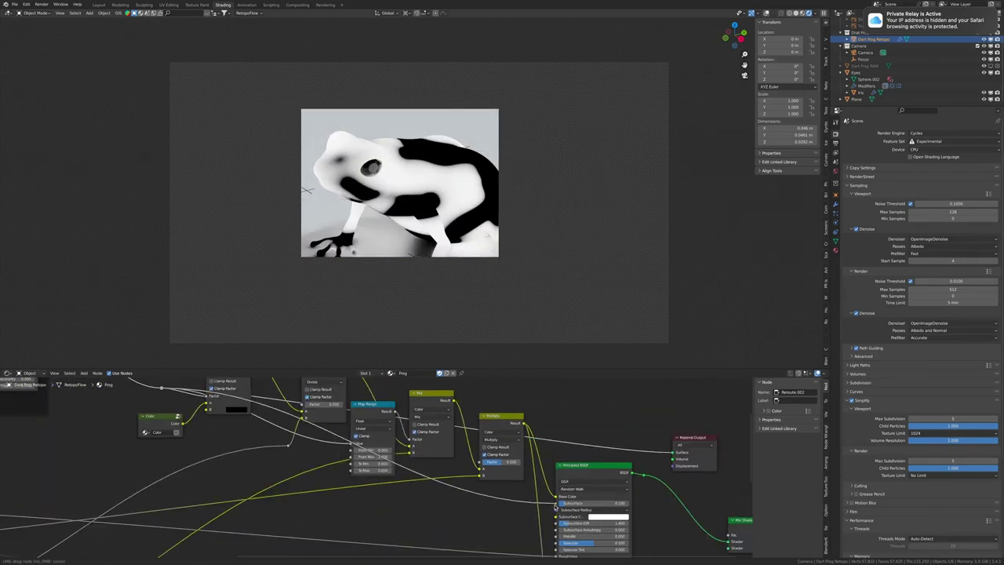
pyautogui.hotkey('shift', 'd')
pyautogui.scroll(2, 487, 496)
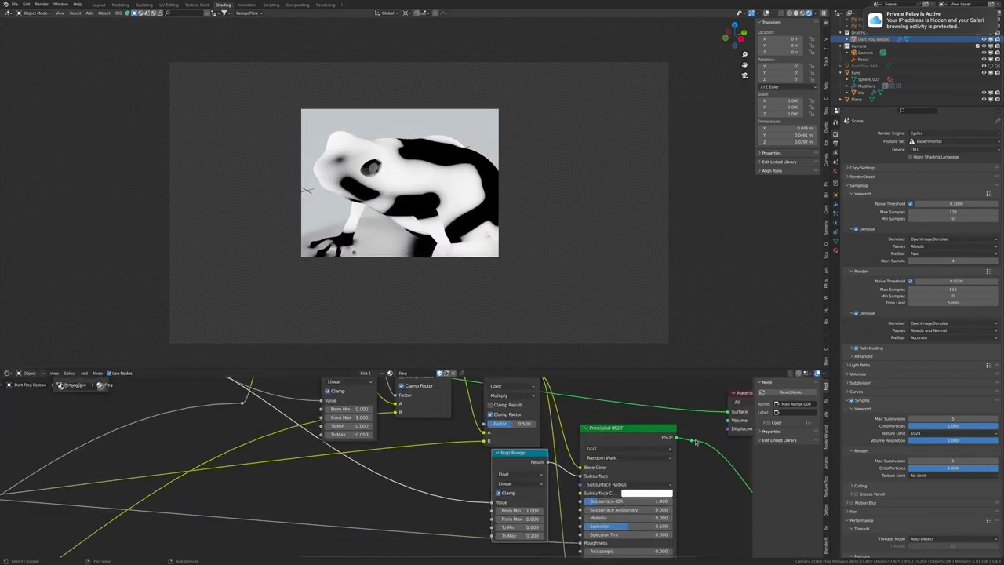
pyautogui.click(499, 537)
pyautogui.hotkey('ctrl', 's')
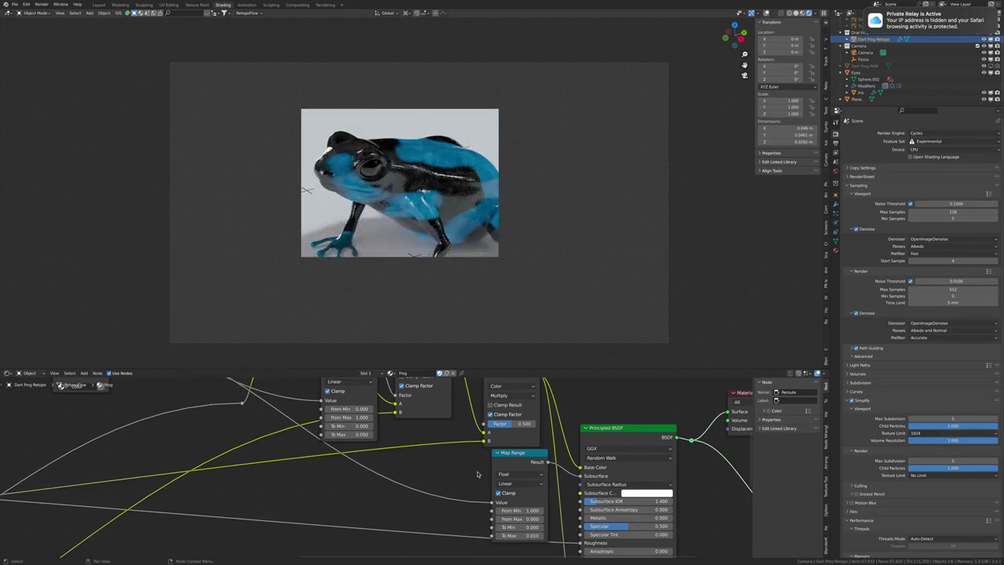
# Step: Edit the third Subsurface Radius value and set the Map Range To Max to 0.025
pyautogui.click(612, 483)
pyautogui.click(612, 509)
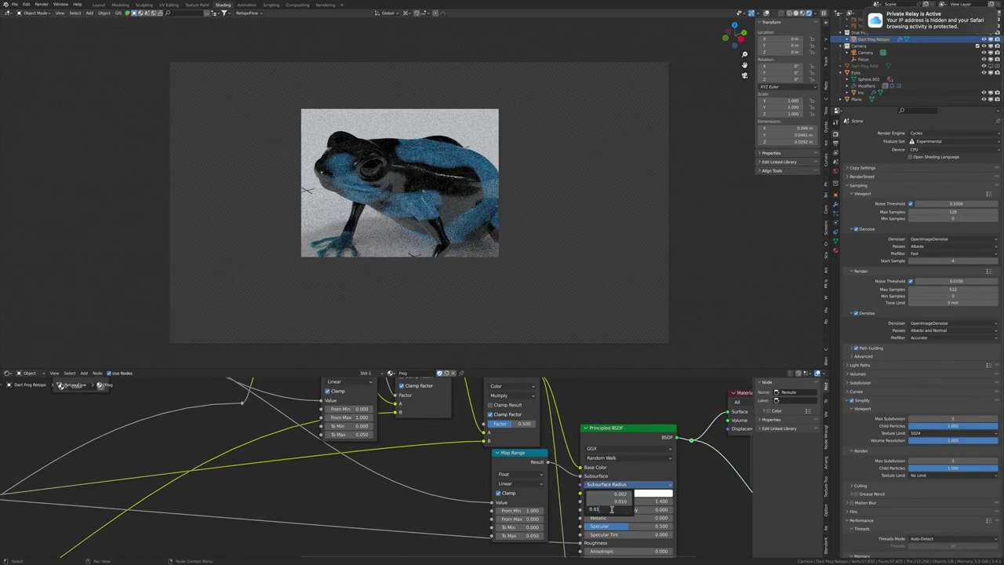
pyautogui.press('Return')
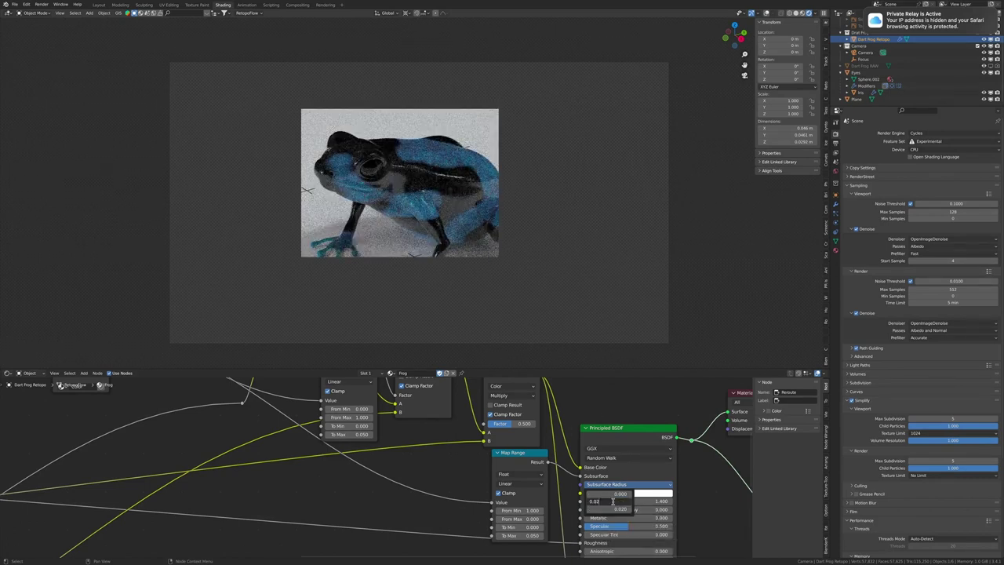
pyautogui.moveTo(545, 530); pyautogui.dragTo(527, 535)
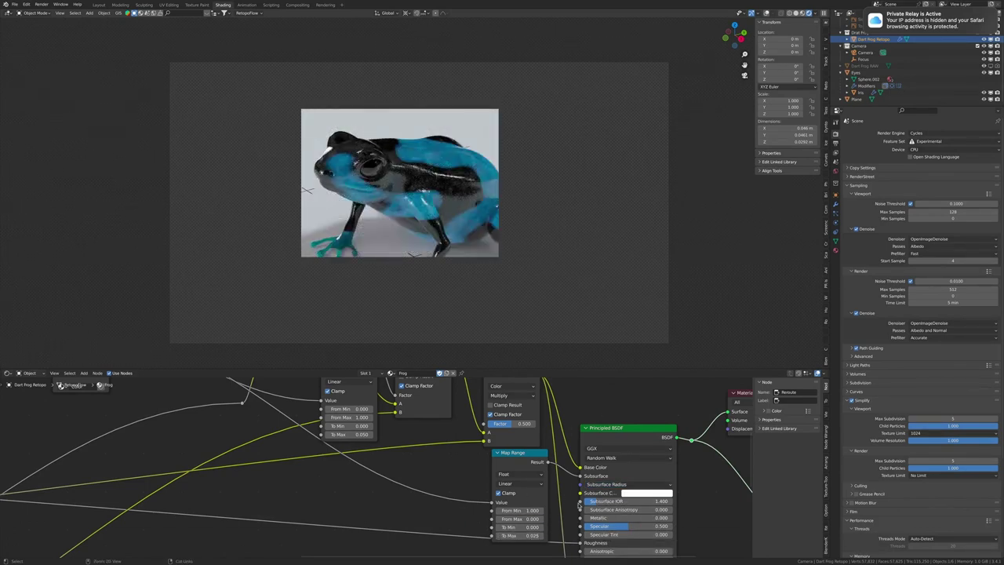
pyautogui.moveTo(548, 461); pyautogui.dragTo(580, 475)
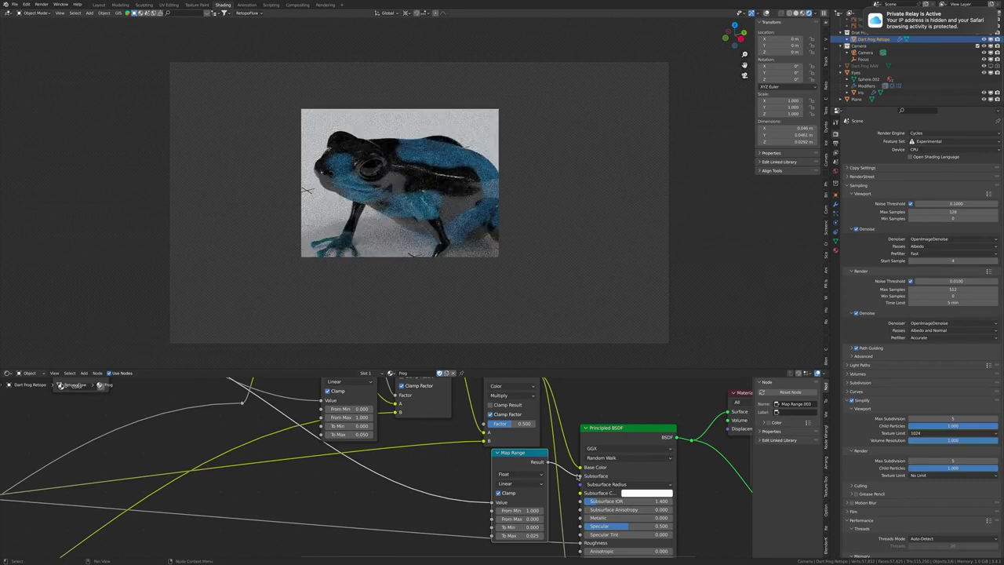
# Step: Add an RGB colour node feeding Subsurface Color and adjust the first Subsurface Radius value
pyautogui.hotkey('shift', 'a')
pyautogui.write('rgb')
pyautogui.press('Return')
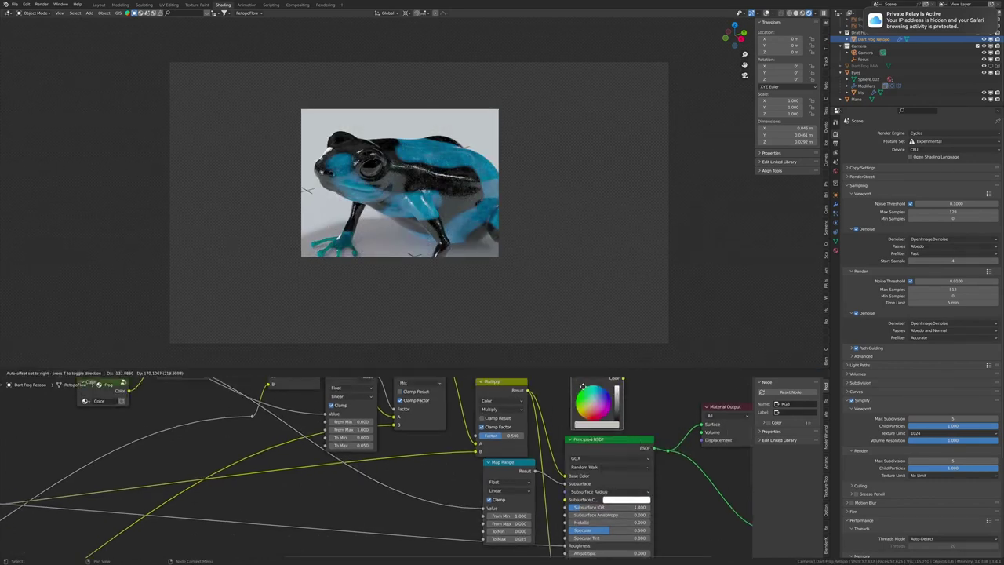
pyautogui.click(451, 457)
pyautogui.moveTo(496, 472); pyautogui.dragTo(531, 471)
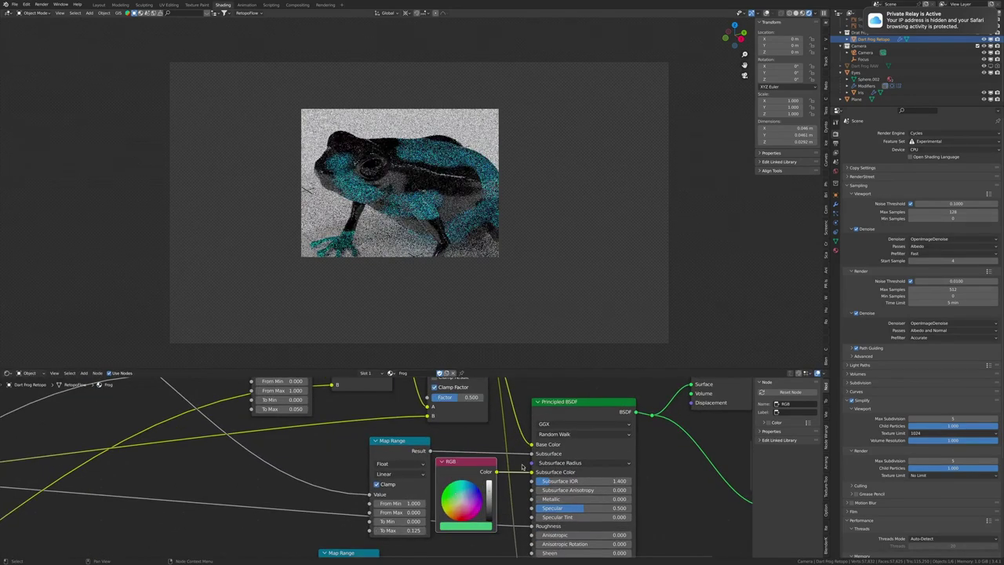
pyautogui.click(585, 463)
pyautogui.click(552, 472)
pyautogui.press('Return')
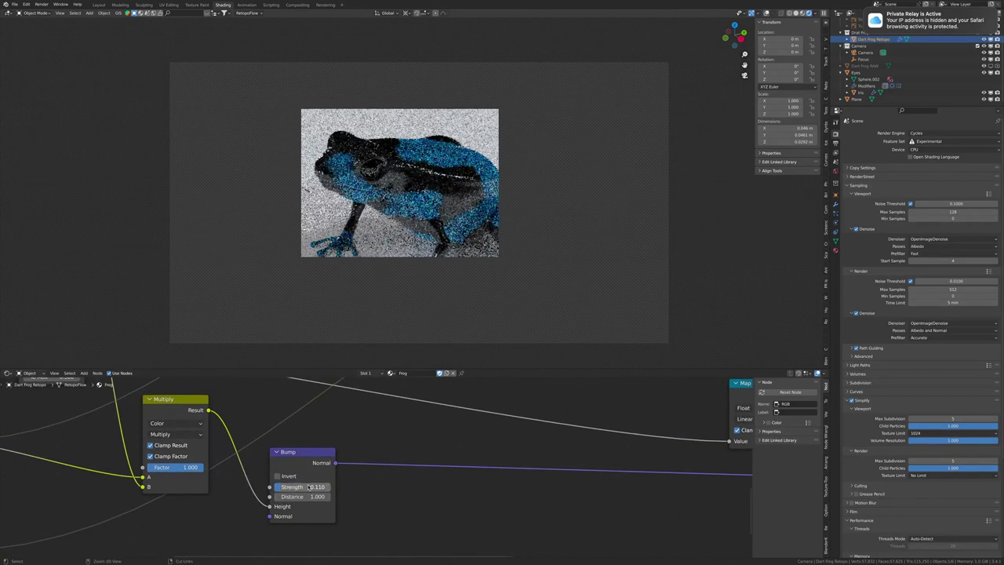
# Step: Clear the render region for a full frame, save, and start the final F12 render
pyautogui.scroll(-3, 308, 486)
pyautogui.hotkey('ctrl', 'alt', 'b')
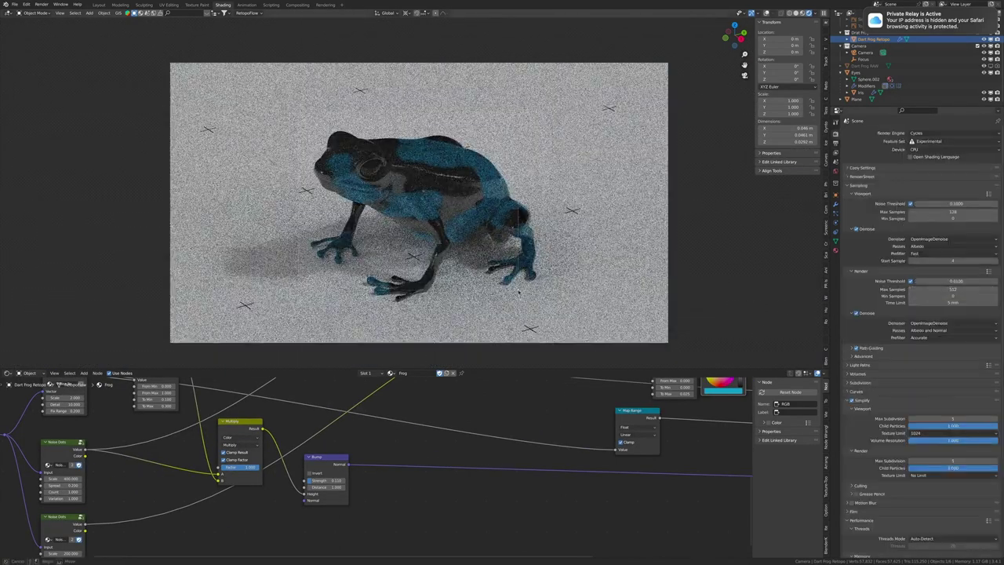
pyautogui.hotkey('ctrl', 's')
pyautogui.press('F12')
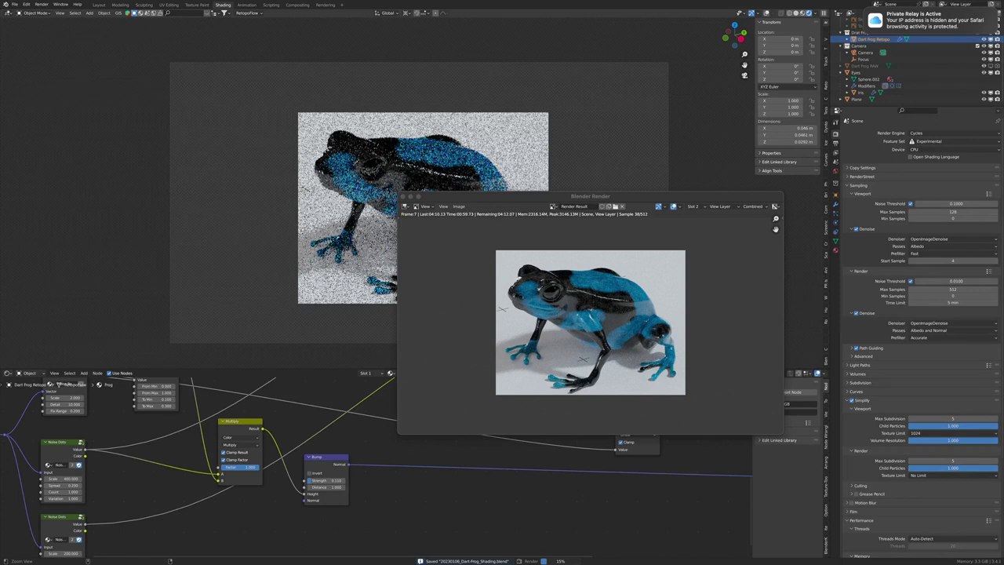
# Step: Zoom into the finished frog render and enlarge its window to inspect the result
pyautogui.scroll(3, 639, 328)
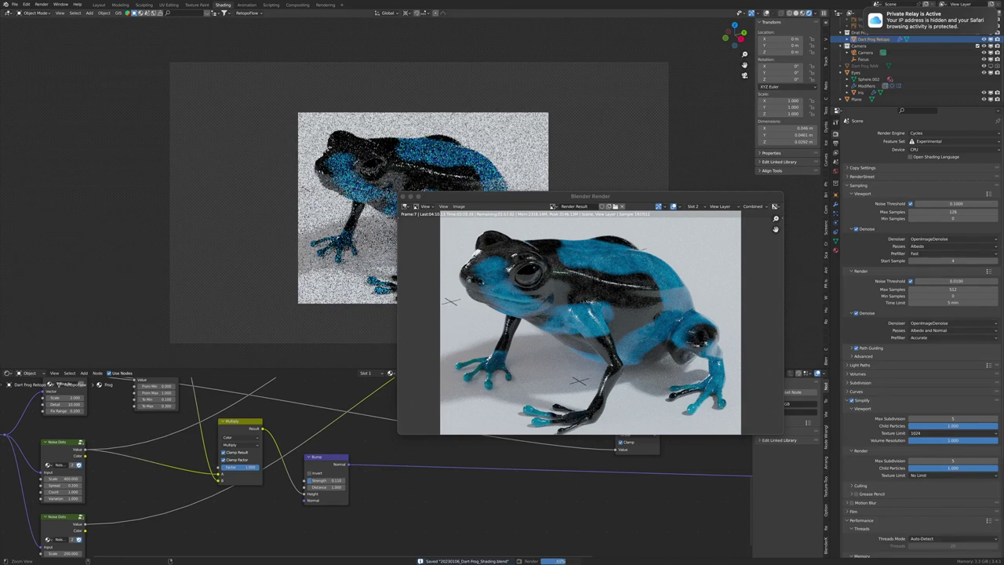
pyautogui.moveTo(397, 434); pyautogui.dragTo(268, 533)
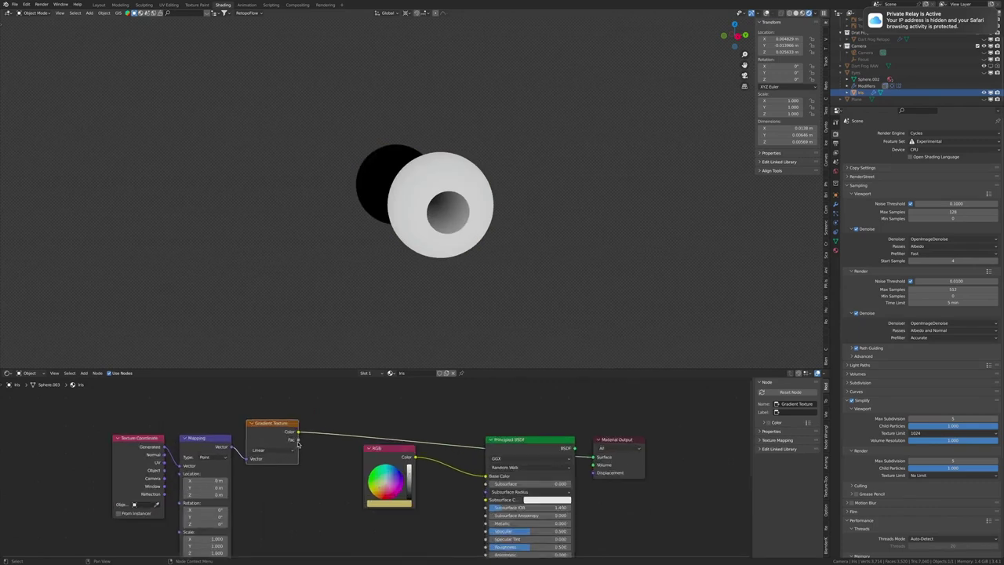
# Step: Insert Separate XYZ before the Gradient Texture, then add a ColorRamp and a blending Mix node
pyautogui.hotkey('shift', 'a')
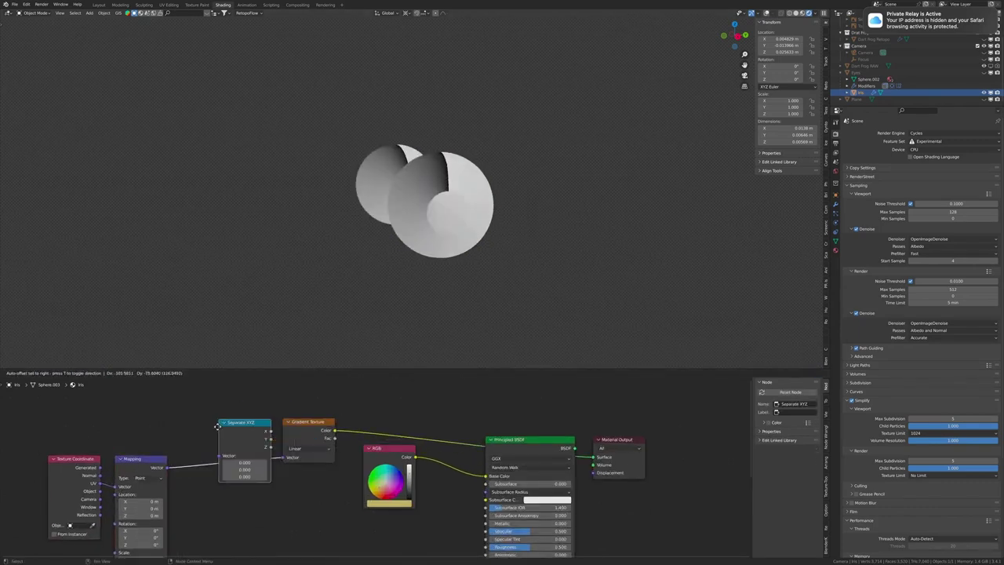
pyautogui.click(217, 426)
pyautogui.moveTo(384, 436); pyautogui.dragTo(459, 437)
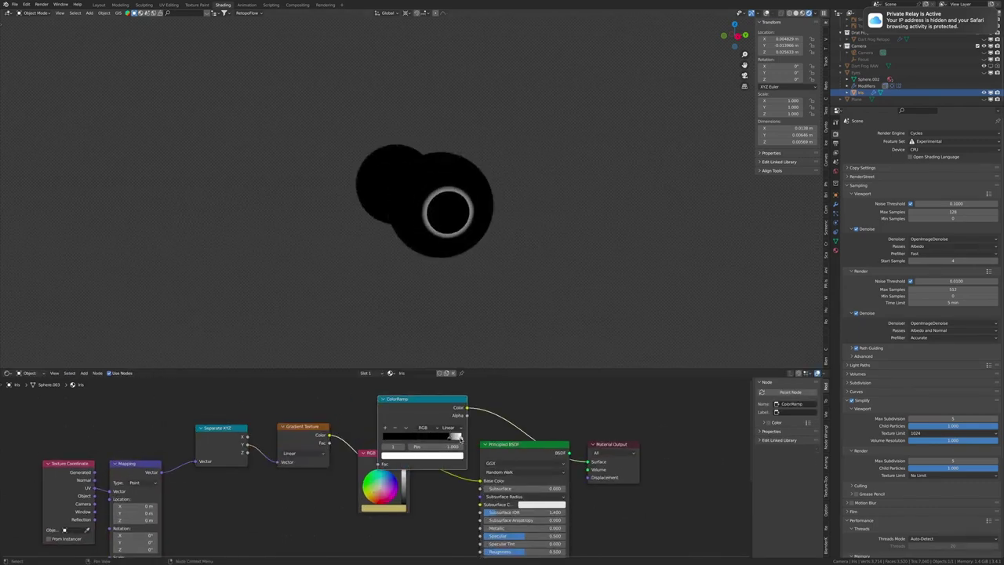
pyautogui.hotkey('shift', 'a')
pyautogui.click(459, 471)
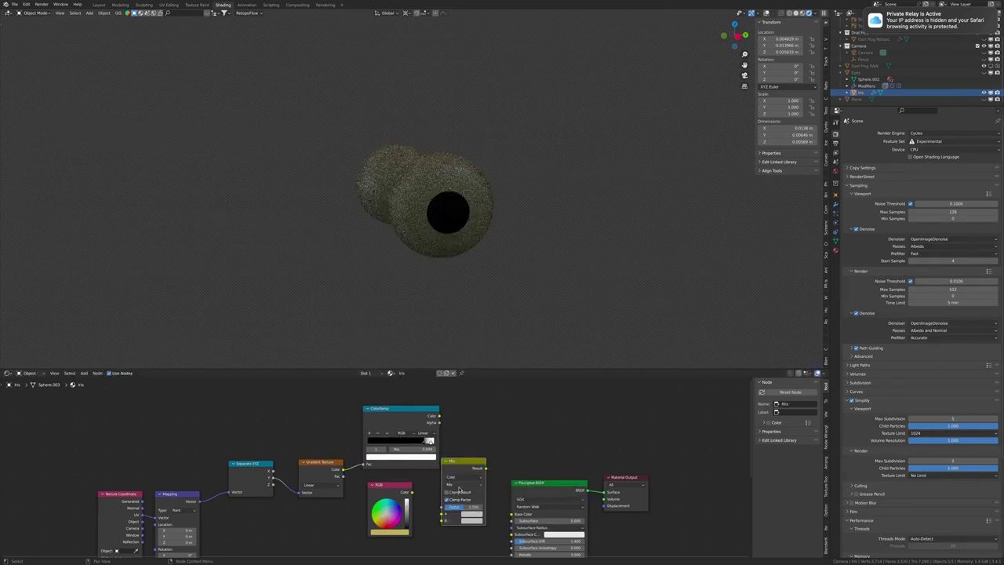
pyautogui.click(463, 483)
pyautogui.click(459, 487)
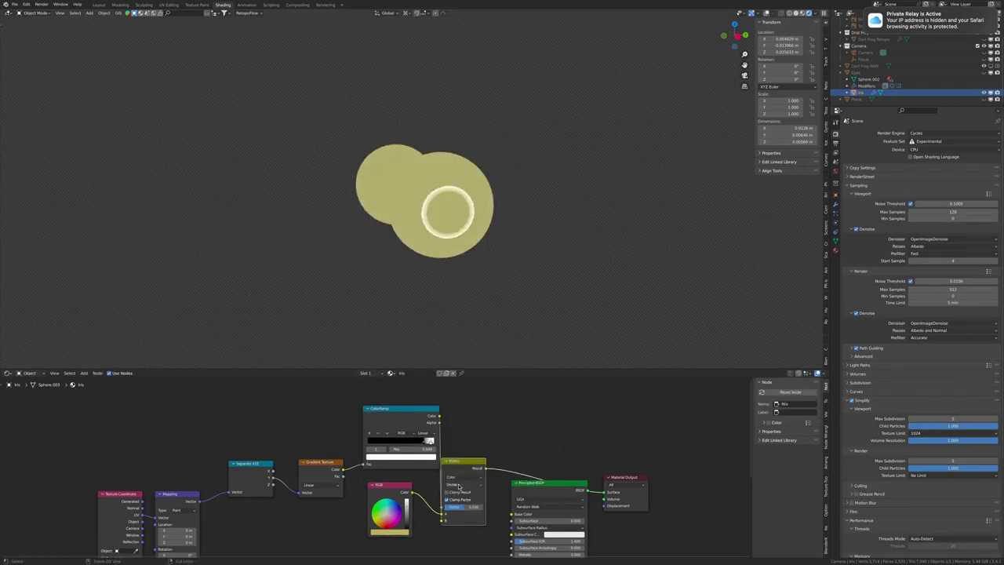
# Step: Preview the ColorRamp output on the eyes, then reconnect the iris Principled BSDF to the output
pyautogui.keyDown('ctrl'); pyautogui.scroll(-1, 462, 484); pyautogui.keyUp('ctrl')
pyautogui.keyDown('ctrl'); pyautogui.scroll(-1, 462, 484); pyautogui.keyUp('ctrl')
pyautogui.keyDown('ctrl'); pyautogui.scroll(-1, 464, 485); pyautogui.keyUp('ctrl')
pyautogui.keyDown('ctrl'); pyautogui.scroll(-1, 465, 487); pyautogui.keyUp('ctrl')
pyautogui.keyDown('ctrl'); pyautogui.keyDown('shift'); pyautogui.click(424, 443); pyautogui.keyUp('shift'); pyautogui.keyUp('ctrl')
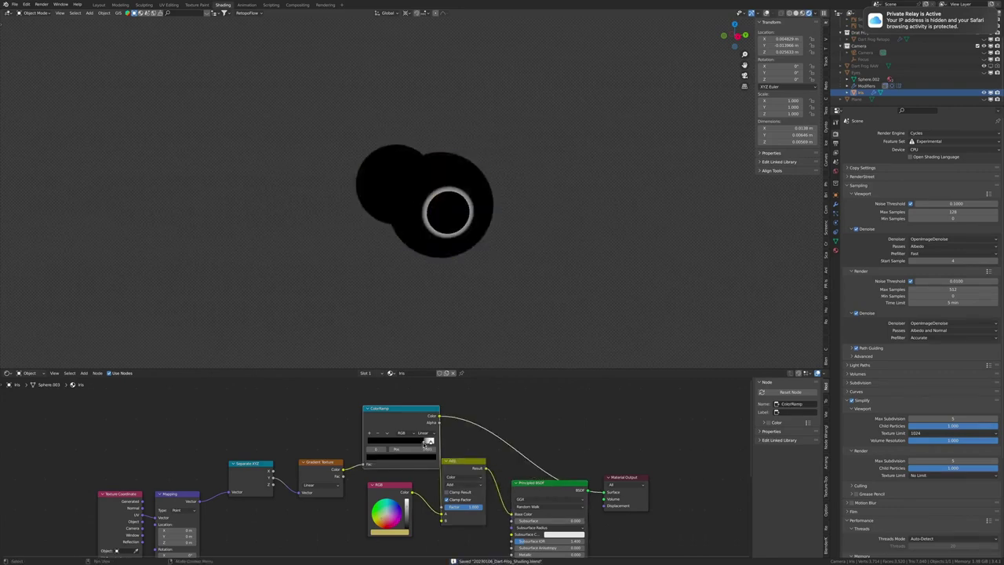
pyautogui.keyDown('ctrl'); pyautogui.keyDown('shift'); pyautogui.click(572, 490); pyautogui.keyUp('shift'); pyautogui.keyUp('ctrl')
pyautogui.hotkey('ctrl', 's')
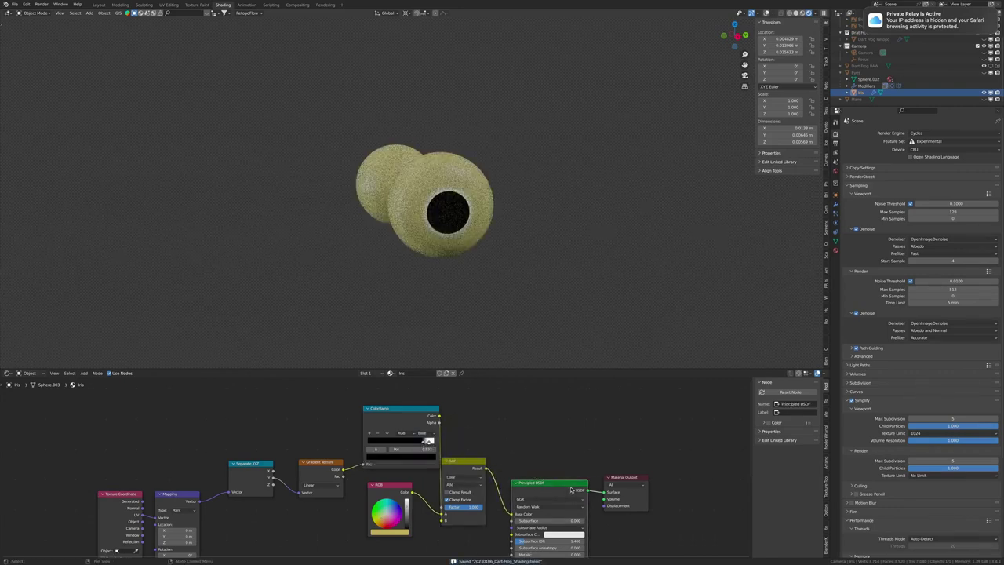
pyautogui.scroll(-2, 572, 489)
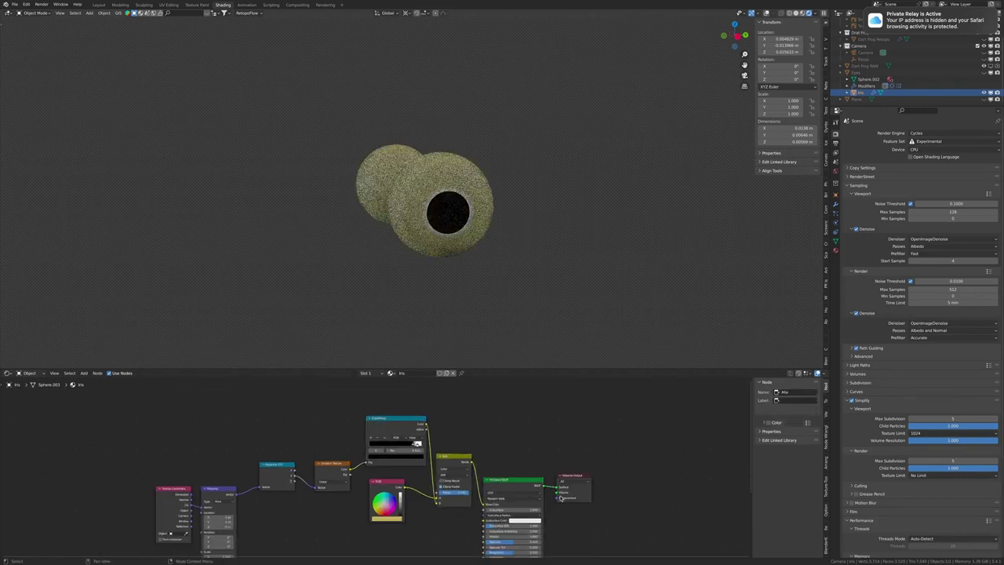
pyautogui.click(508, 468)
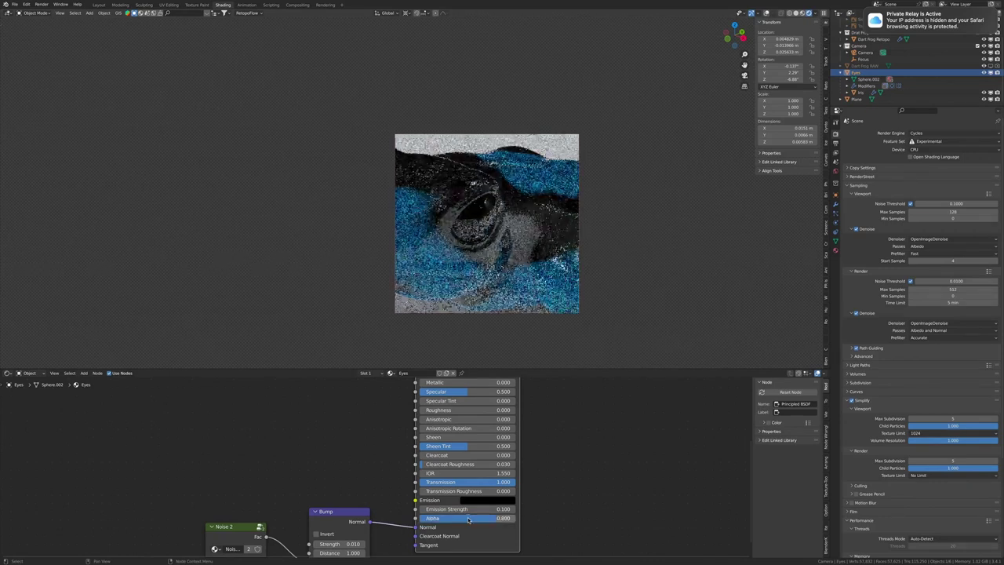
# Step: Set iris Emission Strength to 0.3, widen the ramp ring, and wire the iris colour into Emission
pyautogui.moveTo(545, 484); pyautogui.dragTo(596, 484)
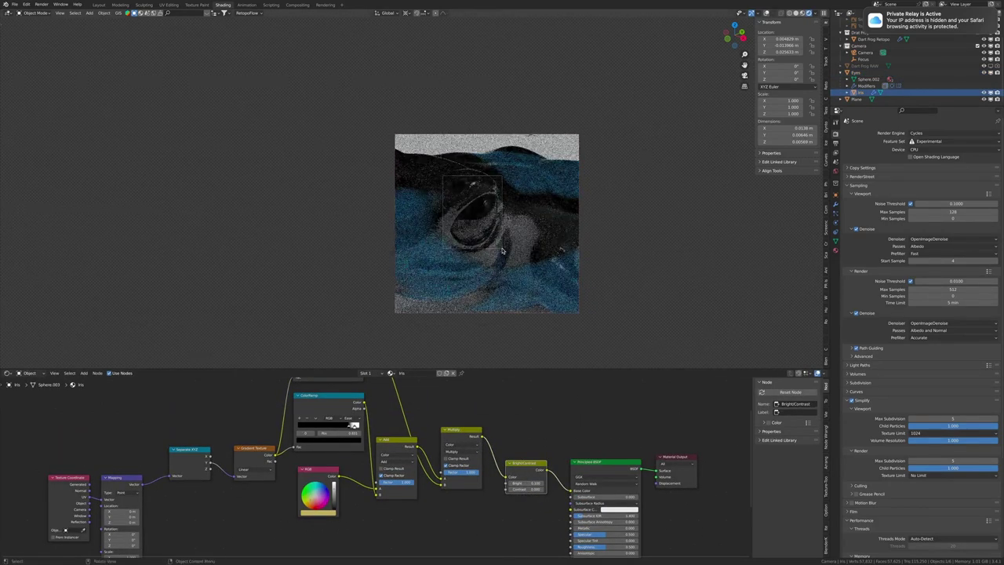
pyautogui.moveTo(355, 424); pyautogui.dragTo(338, 424)
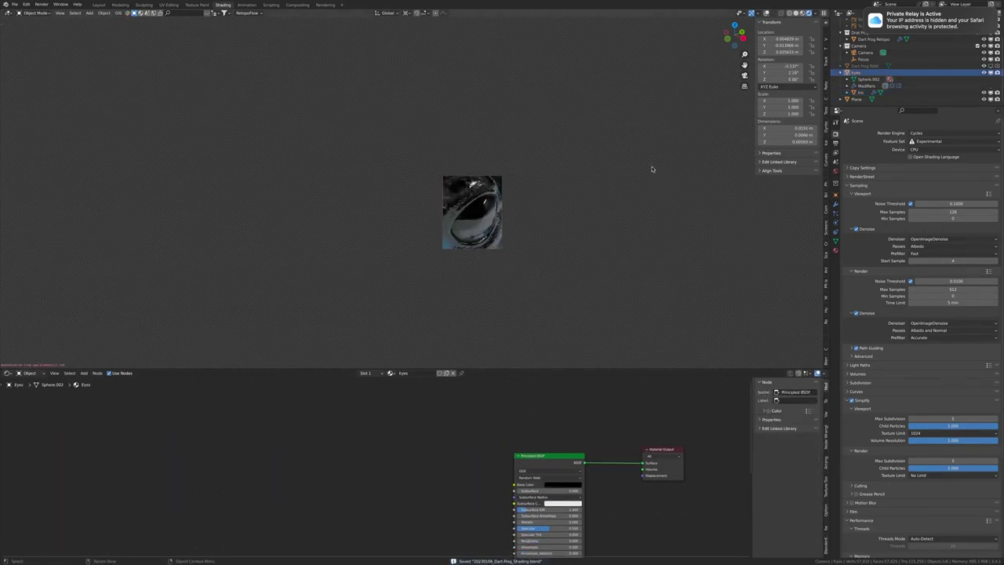
pyautogui.scroll(3, 337, 425)
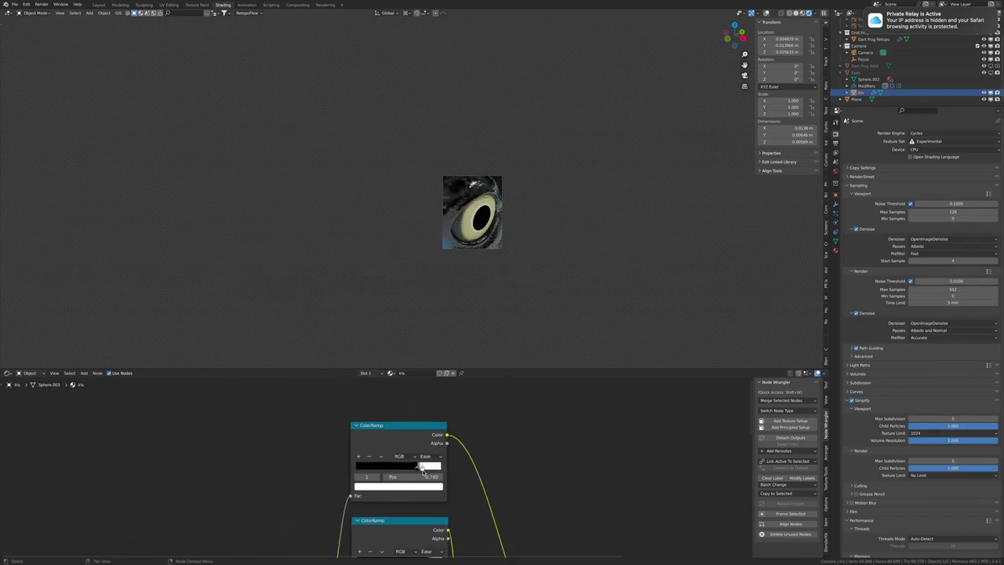
pyautogui.scroll(-4, 418, 467)
pyautogui.moveTo(596, 506); pyautogui.dragTo(541, 490, button='middle')
pyautogui.moveTo(524, 434)
pyautogui.mouseDown()
pyautogui.moveTo(487, 524)
pyautogui.moveTo(497, 524)
pyautogui.mouseUp()
pyautogui.scroll(-2, 487, 502)
pyautogui.hotkey('ctrl', 's')
pyautogui.scroll(2, 497, 517)
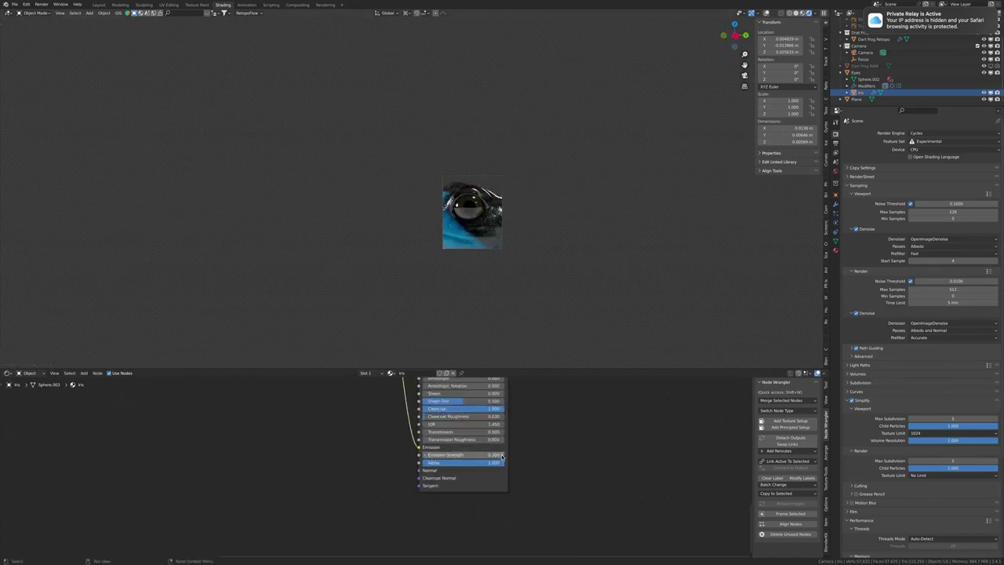
# Step: Return the viewport to the camera view and select the Ground plane
pyautogui.click(516, 237)
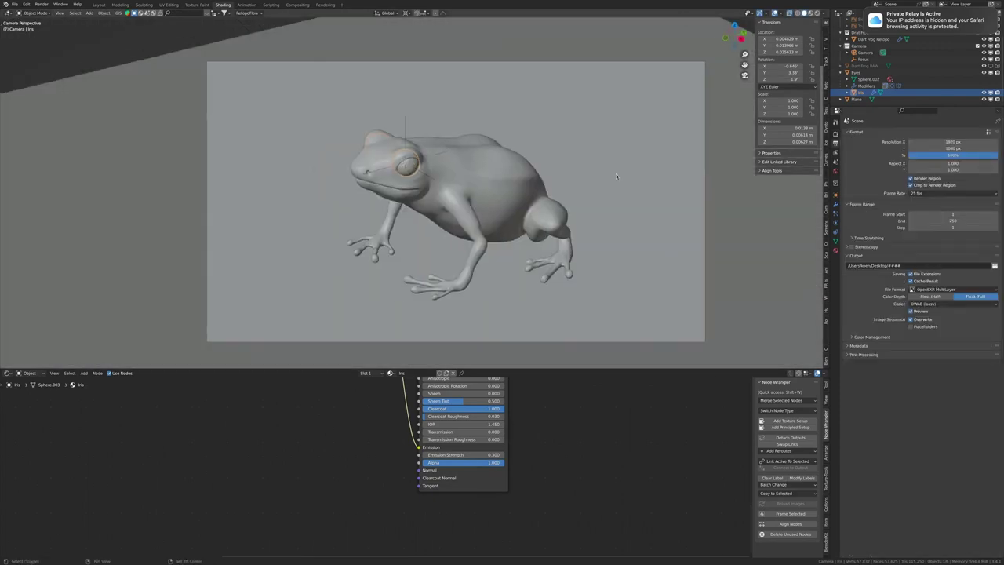
pyautogui.click(616, 173)
pyautogui.press('KP_3')
pyautogui.scroll(4, 672, 102)
pyautogui.press('KP_0')
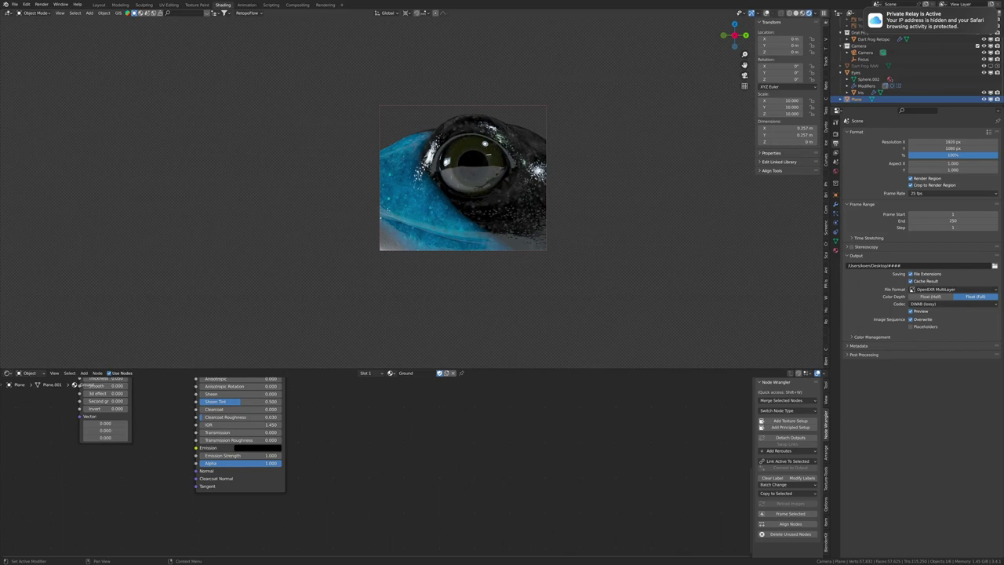
# Step: On the Iris, set the ColorRamp white stop Value to 2 and shift the stop positions
pyautogui.click(857, 92)
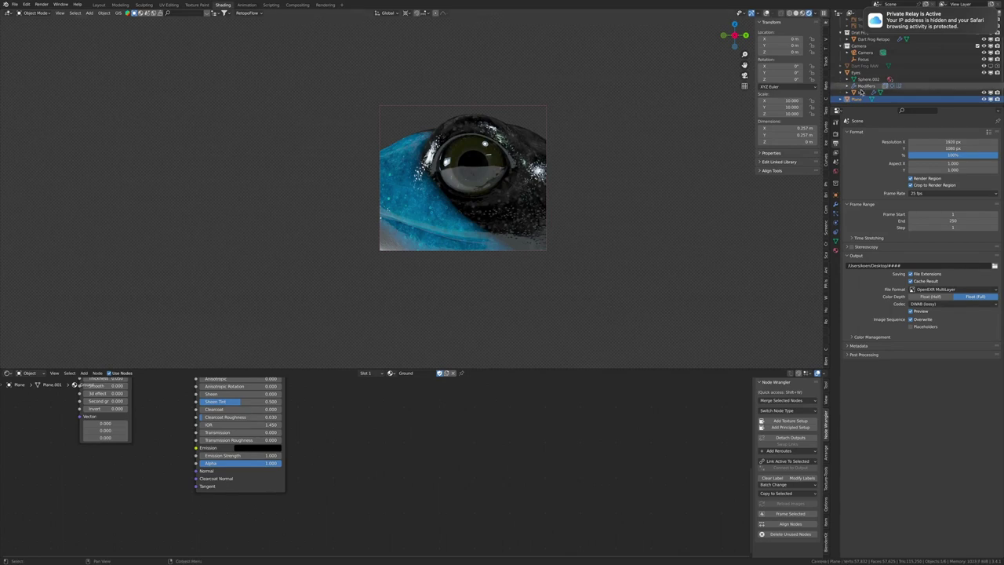
pyautogui.click(356, 469)
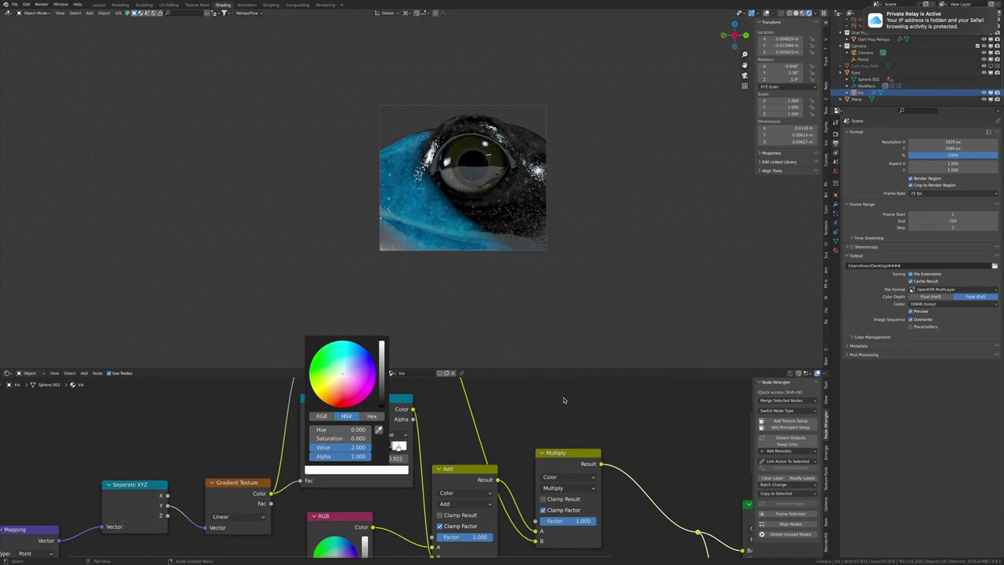
pyautogui.press('KP_Decimal')
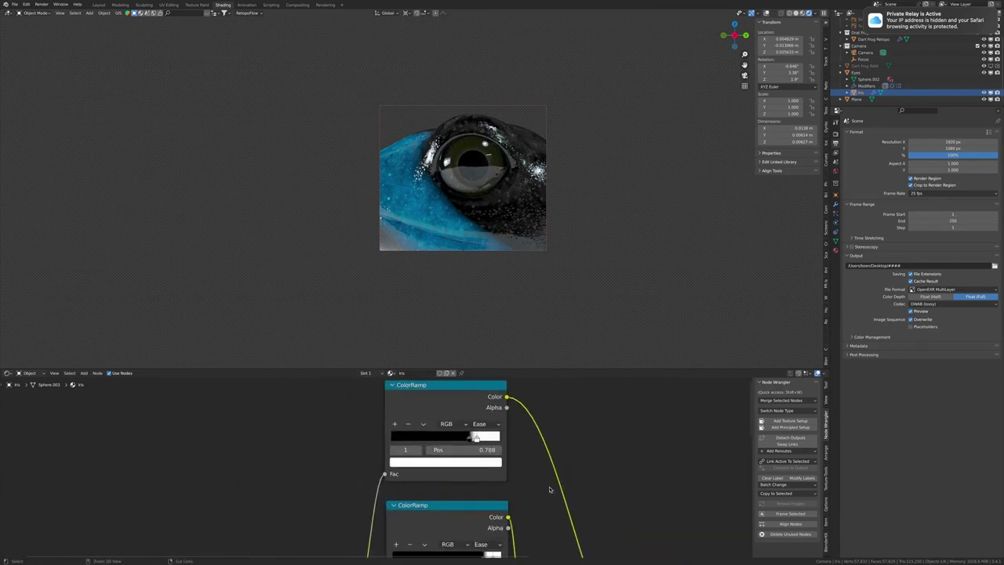
pyautogui.scroll(-3, 549, 489)
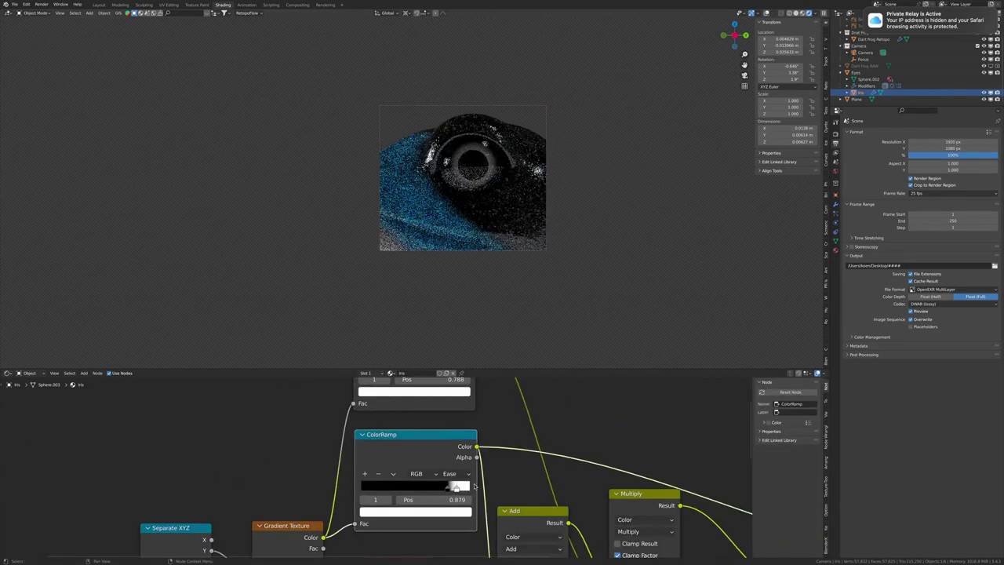
pyautogui.press('Home')
pyautogui.hotkey('ctrl', 's')
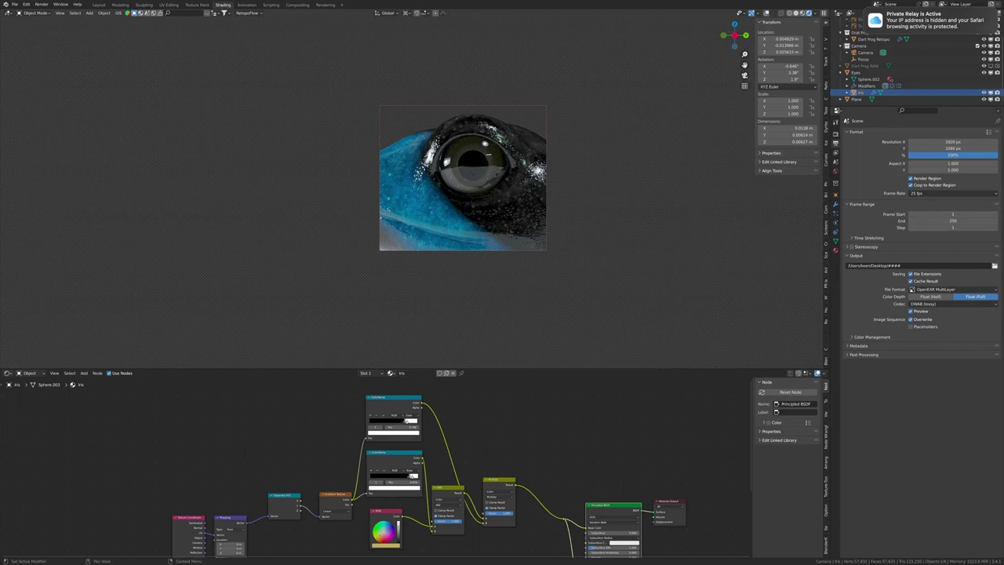
pyautogui.moveTo(406, 420); pyautogui.dragTo(376, 421)
pyautogui.click(369, 427)
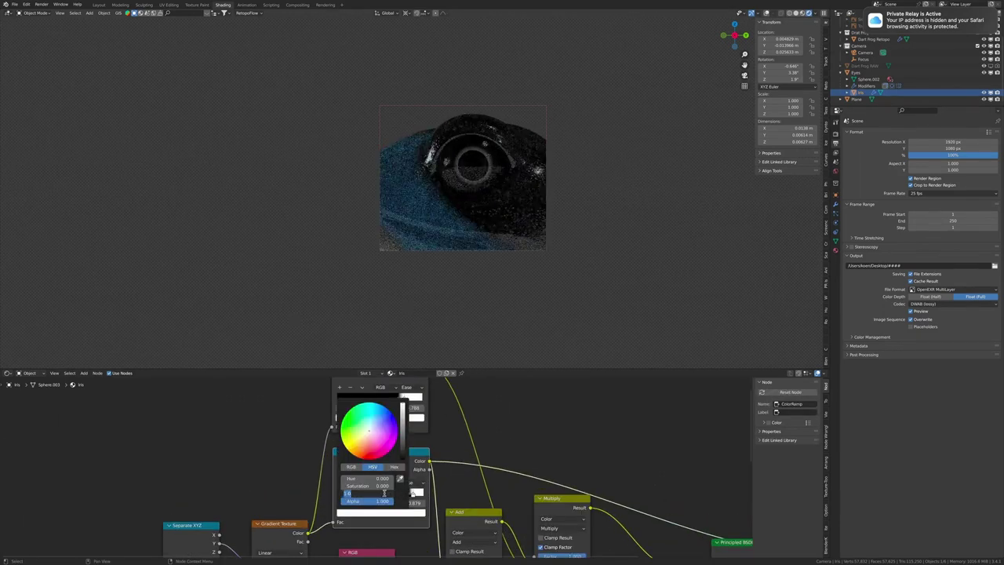
pyautogui.hotkey('ctrl', 's')
# Step: Route the Gradient Texture through a new Fraction Math node into the ColorRamp and save
pyautogui.click(628, 502)
pyautogui.press('KP_Decimal')
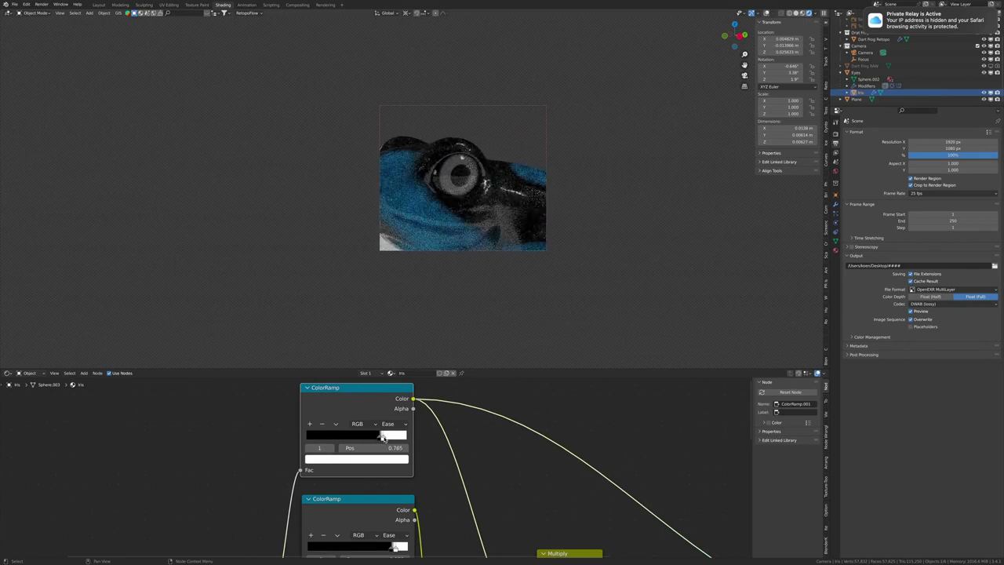
pyautogui.scroll(-5, 382, 439)
pyautogui.scroll(-1, 385, 451)
pyautogui.hotkey('ctrl', 's')
pyautogui.press('Return')
pyautogui.scroll(3, 385, 453)
pyautogui.moveTo(270, 445); pyautogui.dragTo(287, 446)
# Step: Insert a Math node onto the iris gradient link and set its operation to Modulo
pyautogui.write('fa')
pyautogui.press('Return')
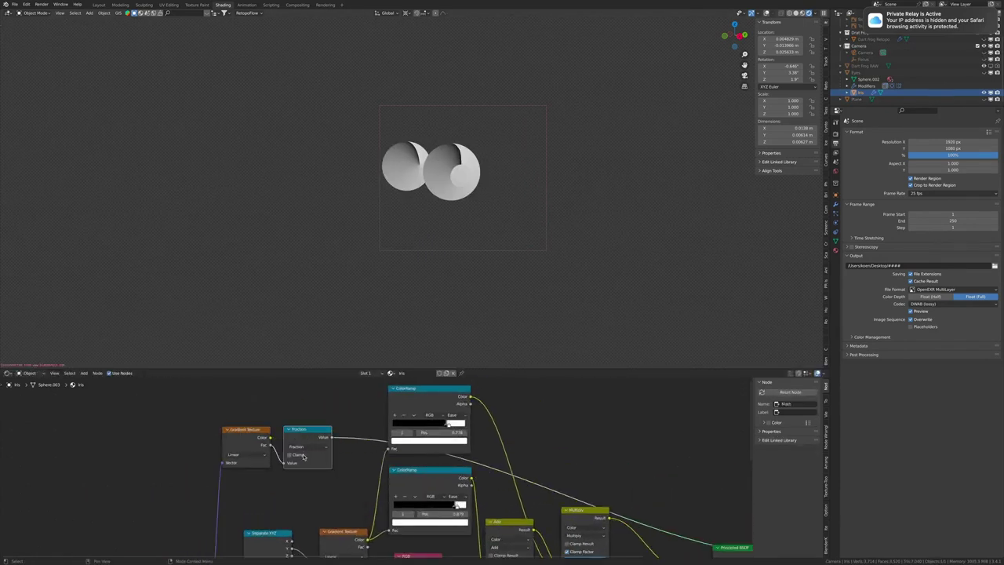
pyautogui.click(307, 446)
pyautogui.click(396, 502)
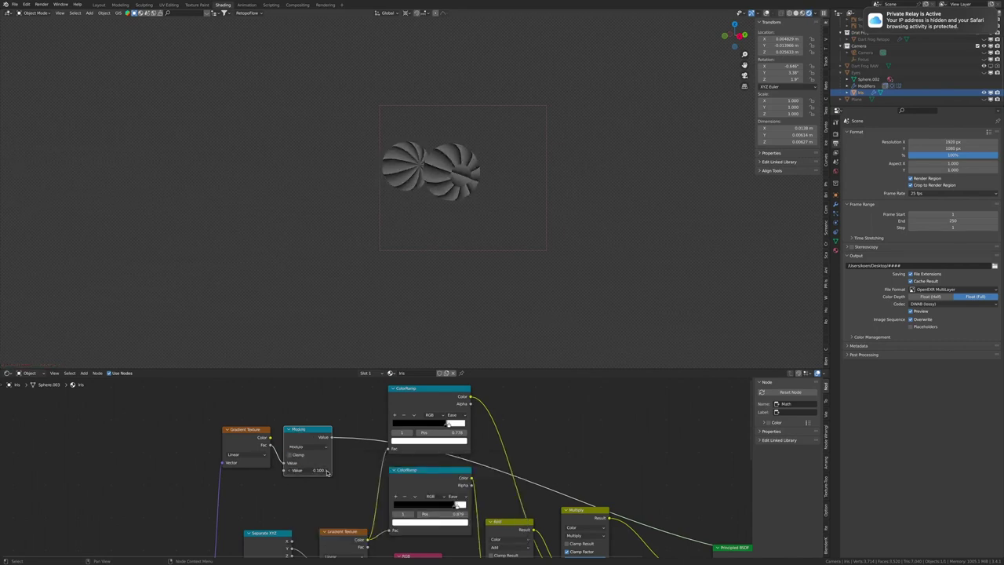
pyautogui.click(308, 446)
pyautogui.click(410, 520)
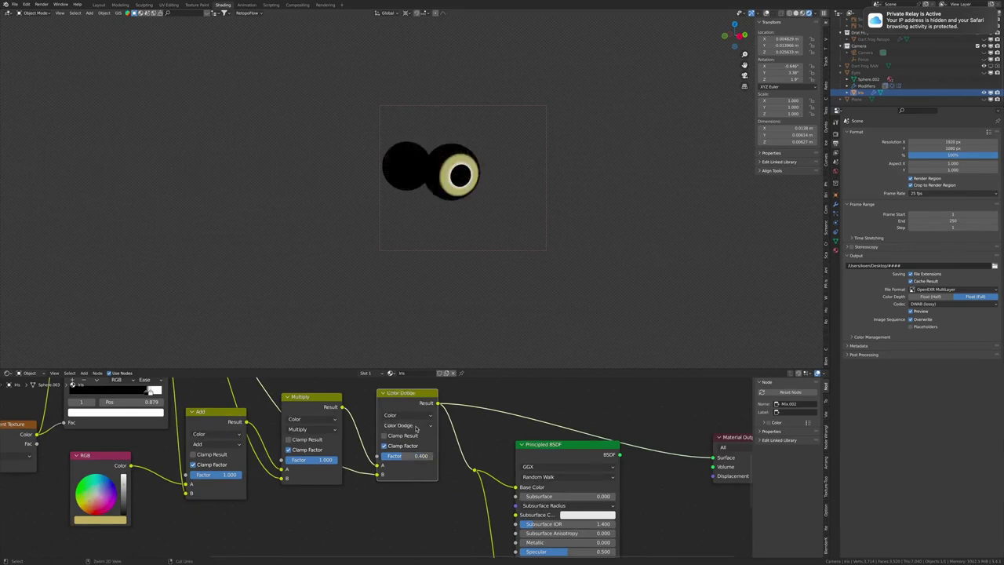
# Step: Change the final Mix node's blend mode so the pattern darkens the iris colour
pyautogui.keyDown('ctrl'); pyautogui.scroll(-2, 416, 428); pyautogui.keyUp('ctrl')
pyautogui.keyDown('ctrl'); pyautogui.scroll(-2, 415, 427); pyautogui.keyUp('ctrl')
pyautogui.keyDown('ctrl'); pyautogui.scroll(-2, 416, 428); pyautogui.keyUp('ctrl')
pyautogui.keyDown('ctrl'); pyautogui.scroll(-2, 415, 427); pyautogui.keyUp('ctrl')
pyautogui.click(415, 428)
pyautogui.click(404, 261)
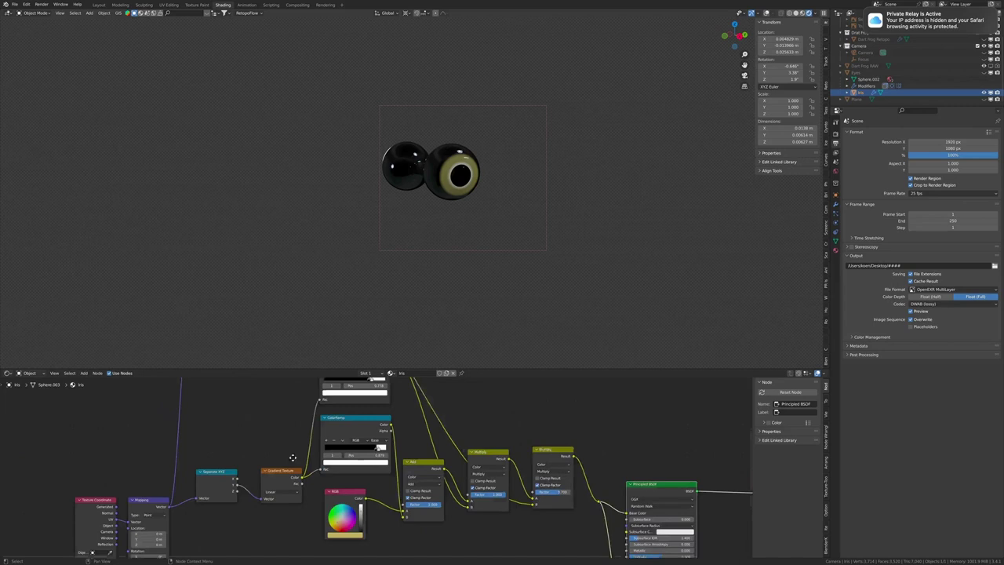
# Step: Add a Noise Texture mixed into the gradient vector and raise its Scale and Detail
pyautogui.scroll(-3, 292, 457)
pyautogui.scroll(3, 292, 457)
pyautogui.hotkey('shift', 'a')
pyautogui.click(289, 449)
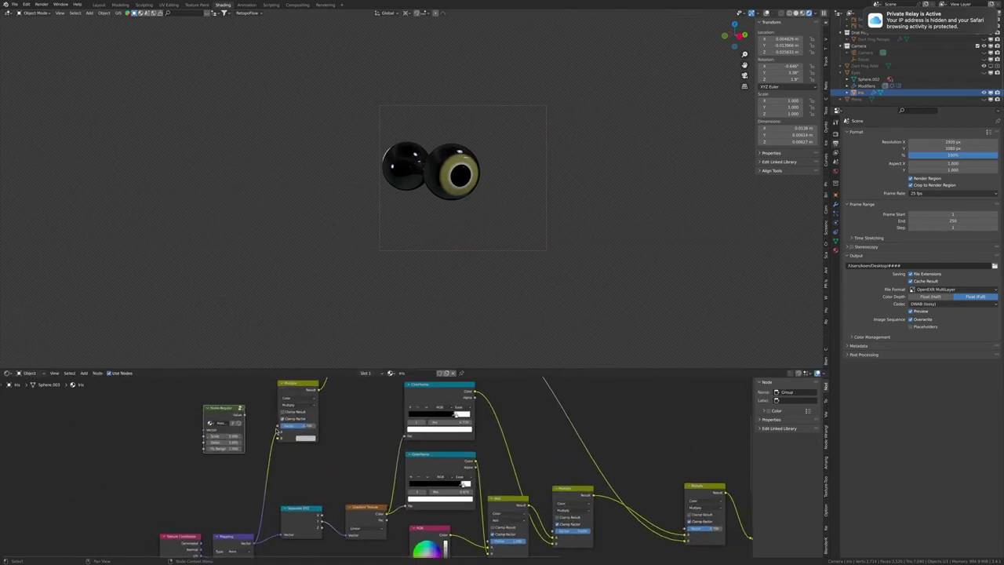
pyautogui.moveTo(244, 421); pyautogui.dragTo(279, 432)
pyautogui.scroll(-2, 520, 439)
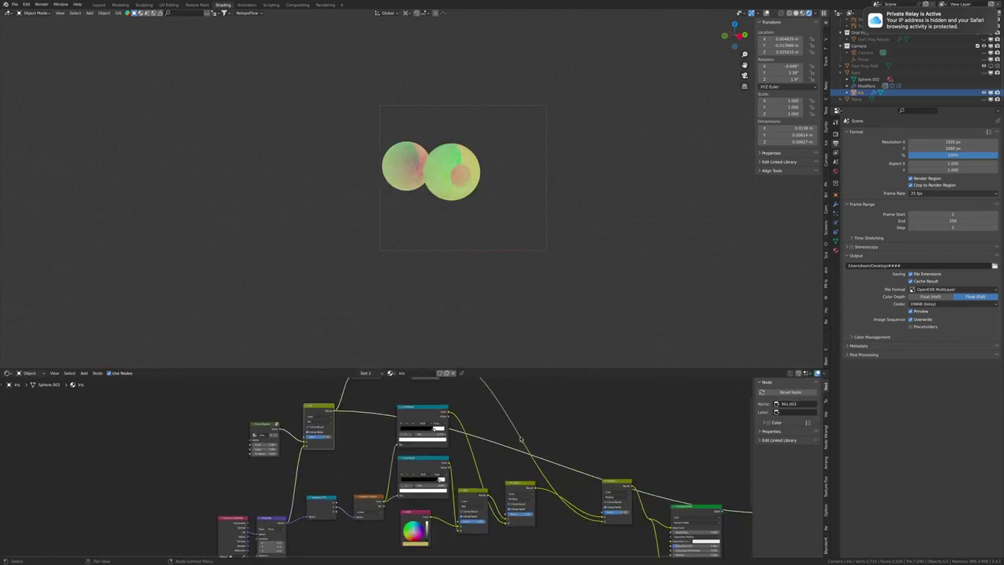
pyautogui.scroll(2, 520, 439)
pyautogui.moveTo(520, 439); pyautogui.dragTo(640, 502, button='middle')
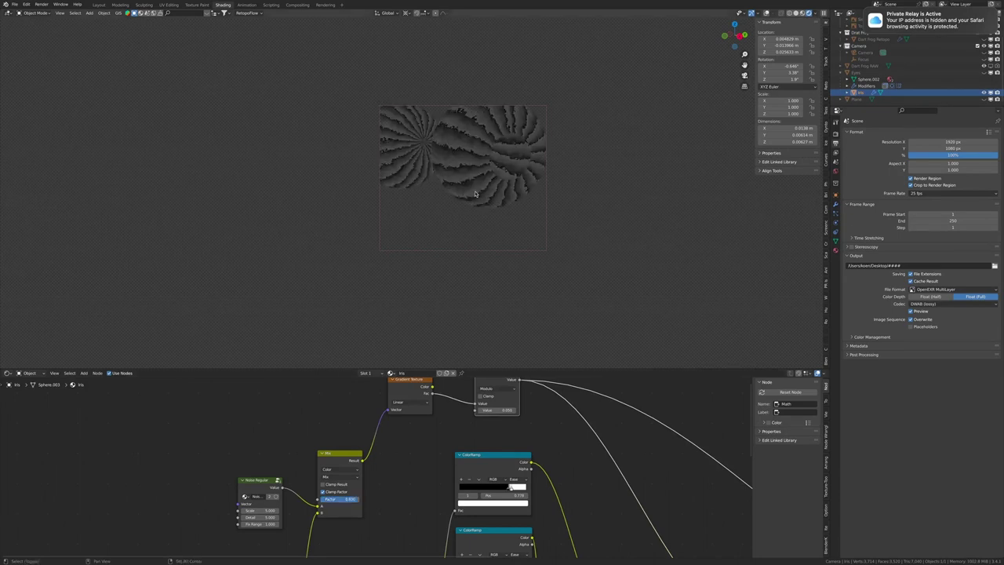
pyautogui.moveTo(259, 510); pyautogui.dragTo(235, 511)
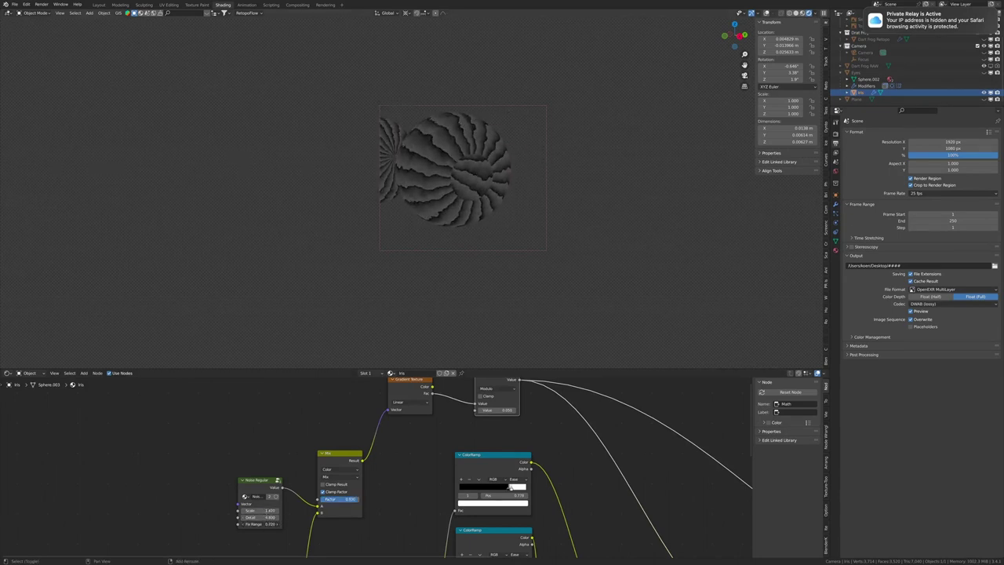
# Step: Preview the full iris shader with the radial streaks and save the blend file
pyautogui.scroll(-2, 510, 486)
pyautogui.keyDown('ctrl'); pyautogui.keyDown('shift'); pyautogui.click(578, 528); pyautogui.keyUp('shift'); pyautogui.keyUp('ctrl')
pyautogui.scroll(2, 484, 447)
pyautogui.hotkey('ctrl', 's')
pyautogui.keyDown('ctrl'); pyautogui.scroll(-12, 484, 445); pyautogui.keyUp('ctrl')
pyautogui.keyDown('ctrl'); pyautogui.scroll(13, 482, 444); pyautogui.keyUp('ctrl')
pyautogui.hotkey('ctrl', 's')
# Step: Raise the Iris material's Principled BSDF Emission Strength
pyautogui.scroll(-1, 362, 475)
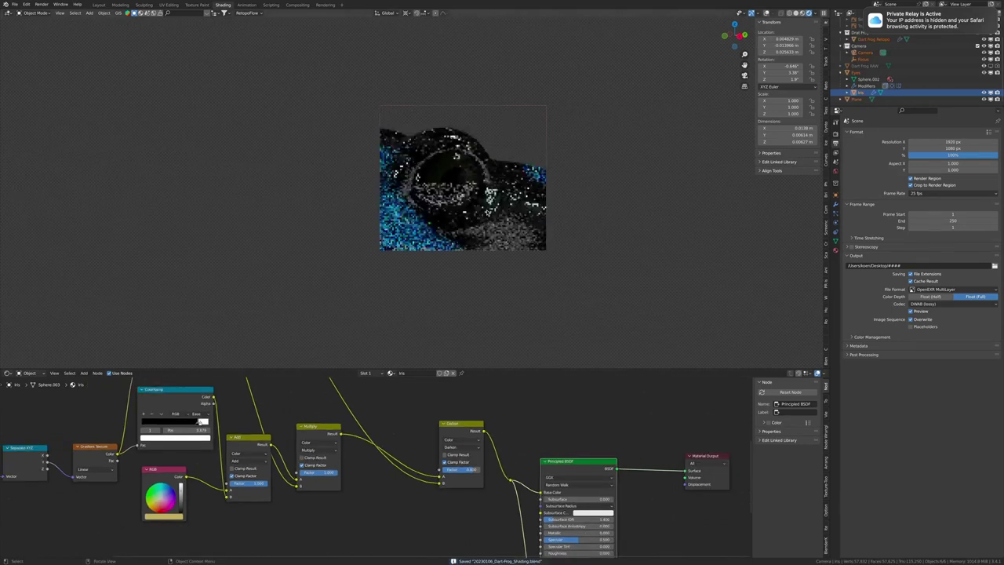
pyautogui.click(856, 71)
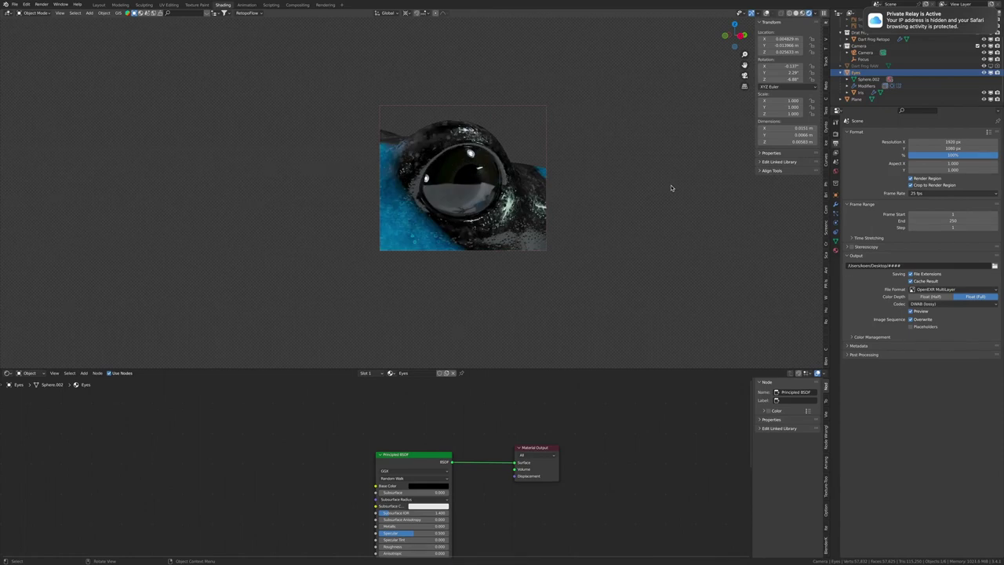
pyautogui.click(511, 212)
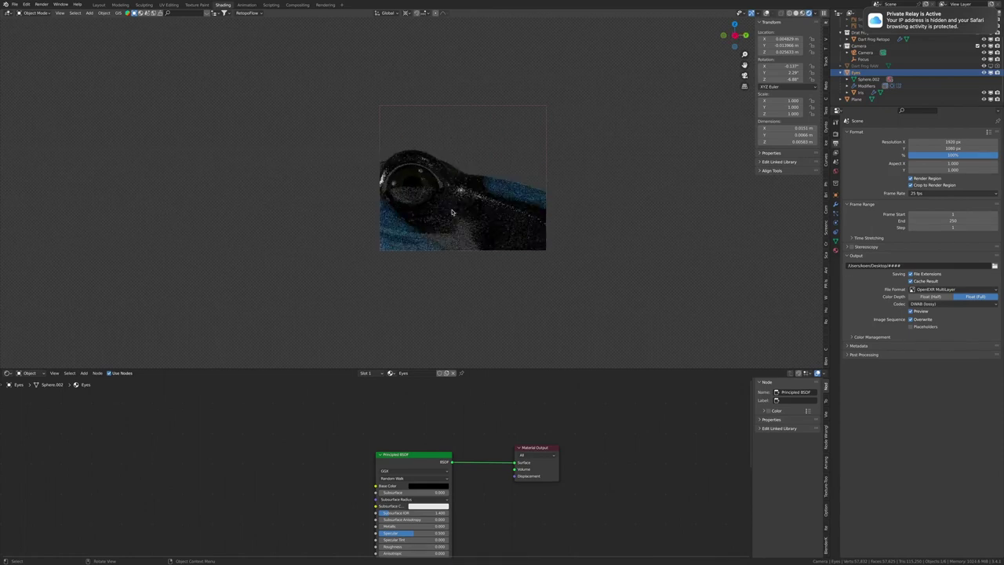
pyautogui.moveTo(409, 553); pyautogui.dragTo(547, 541, button='middle')
pyautogui.press('Return')
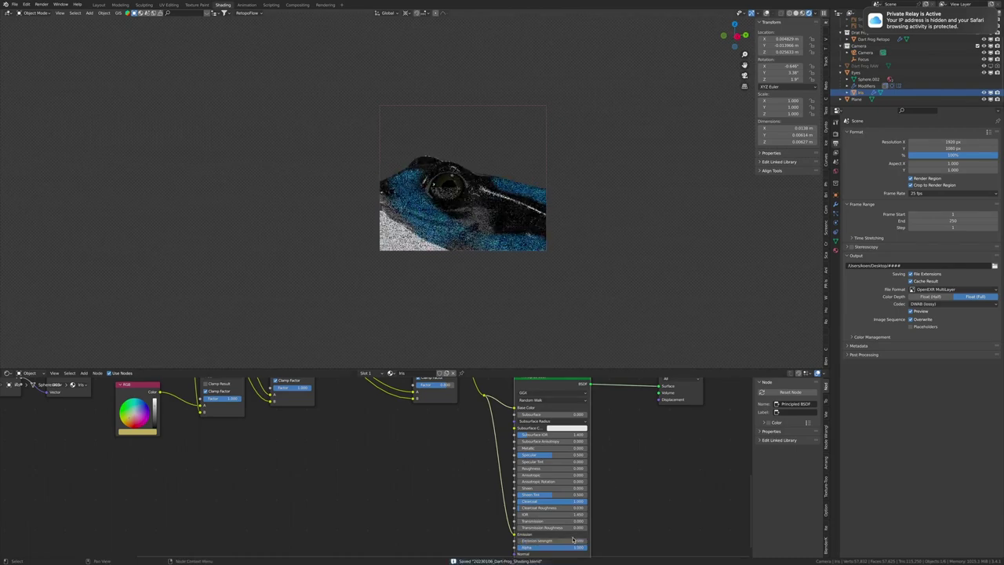
# Step: Clear the render border, save, and start a full-frame Cycles render with F12
pyautogui.hotkey('ctrl', 's')
pyautogui.hotkey('ctrl', 'alt', 'b')
pyautogui.click(835, 130)
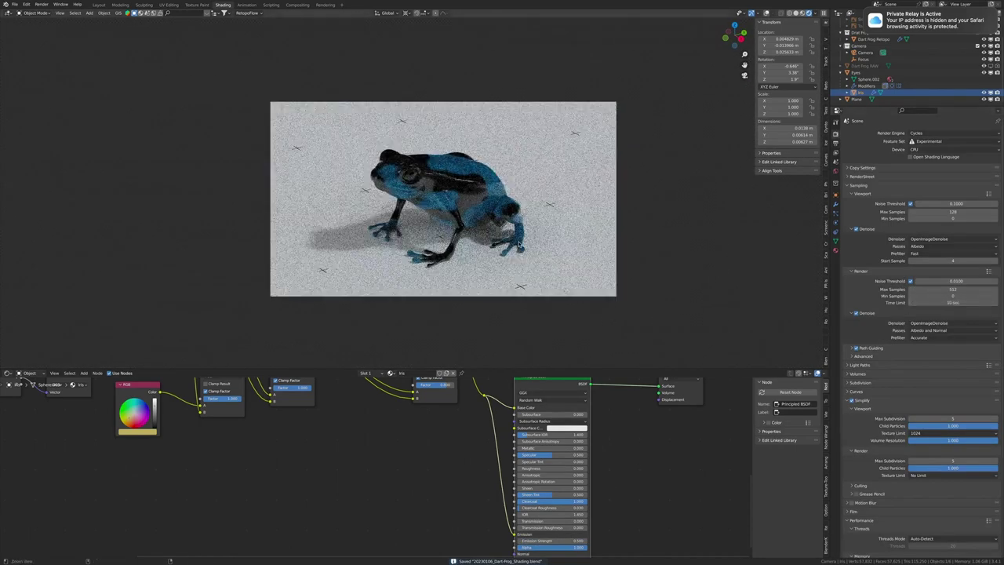
pyautogui.press('F12')
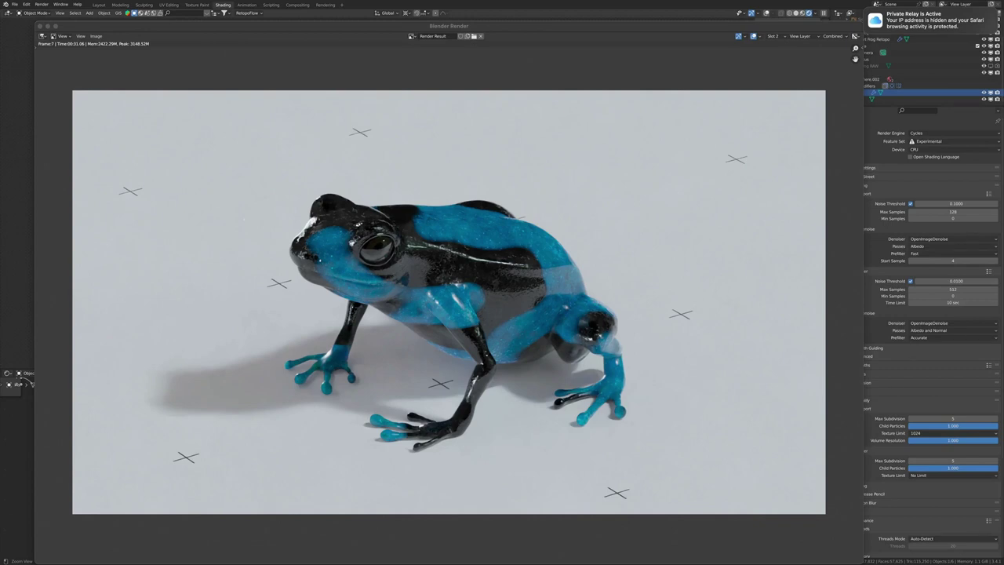
# Step: Re-render the frog with the 10-minute time limit and fit the whole image in the render window
pyautogui.scroll(1, 722, 254)
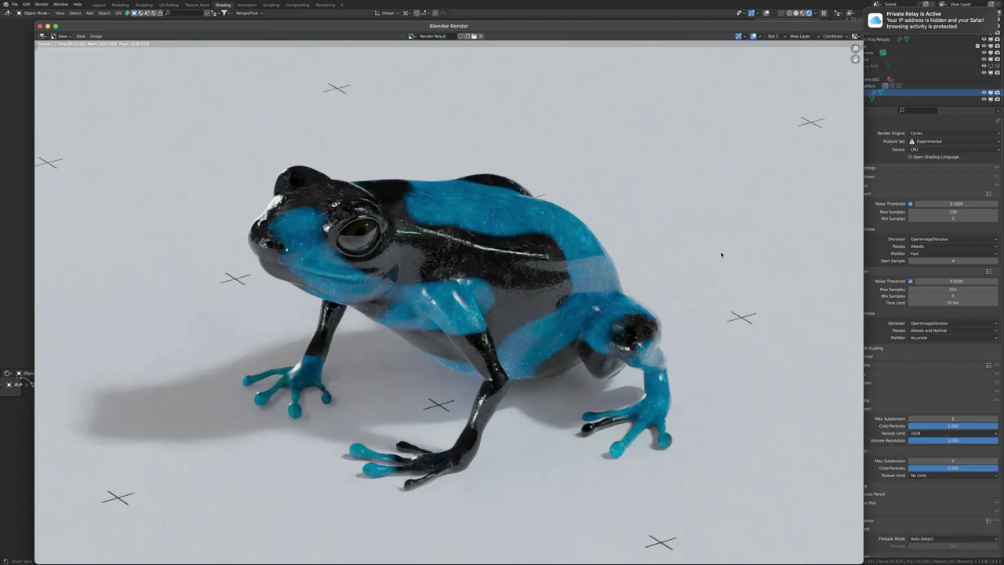
pyautogui.press('F12')
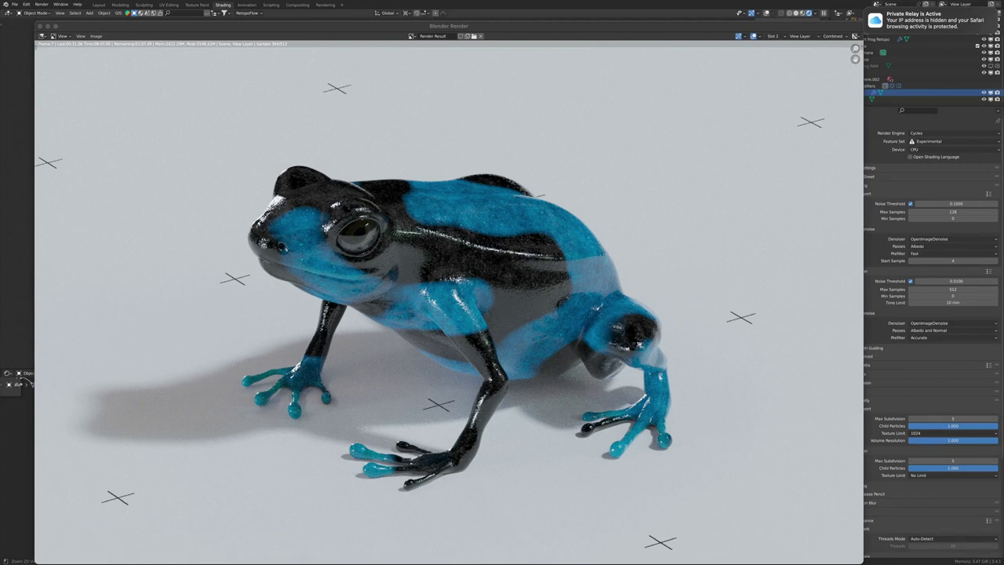
pyautogui.press('Home')
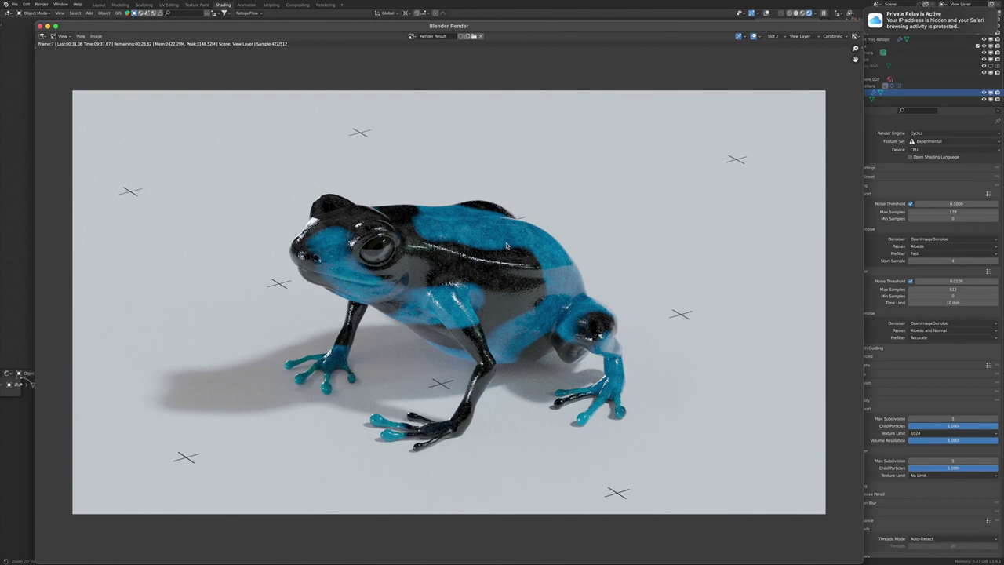